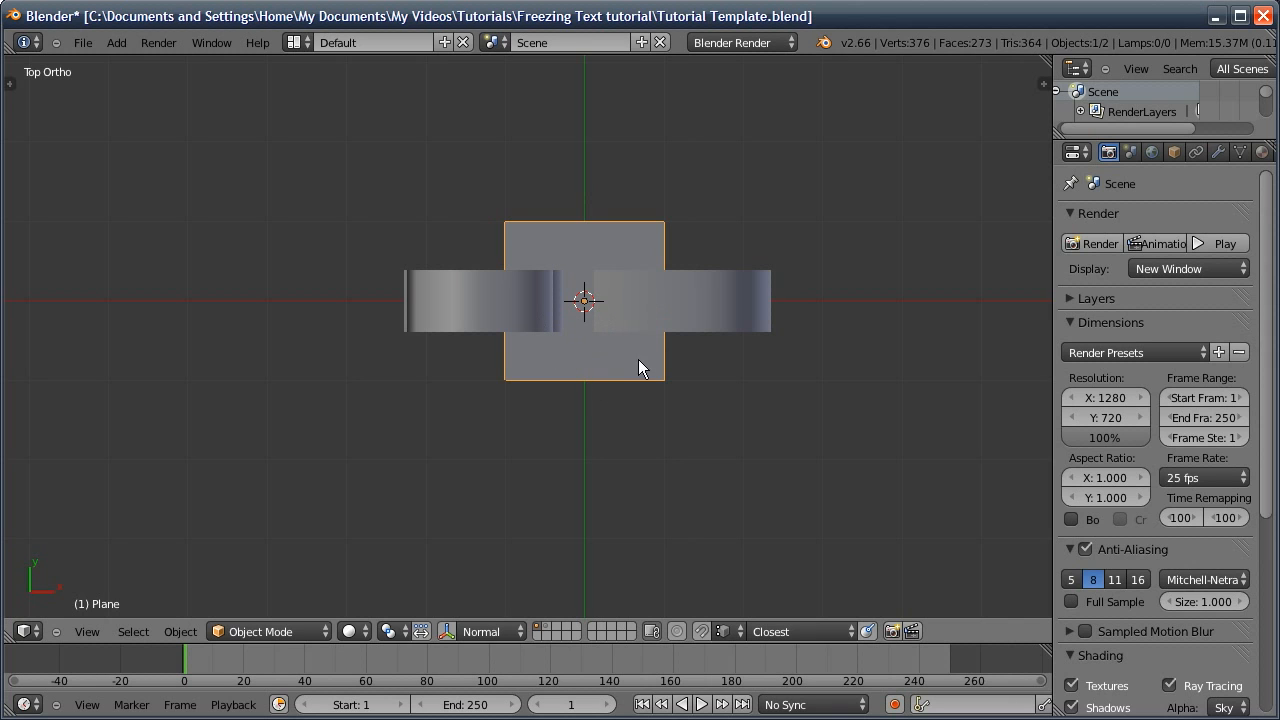
Scale the plane along X and Y into a wide rectangle extending past the 3D text on every side
{"action": "key", "text": "s"}
{"action": "key", "text": "x"}
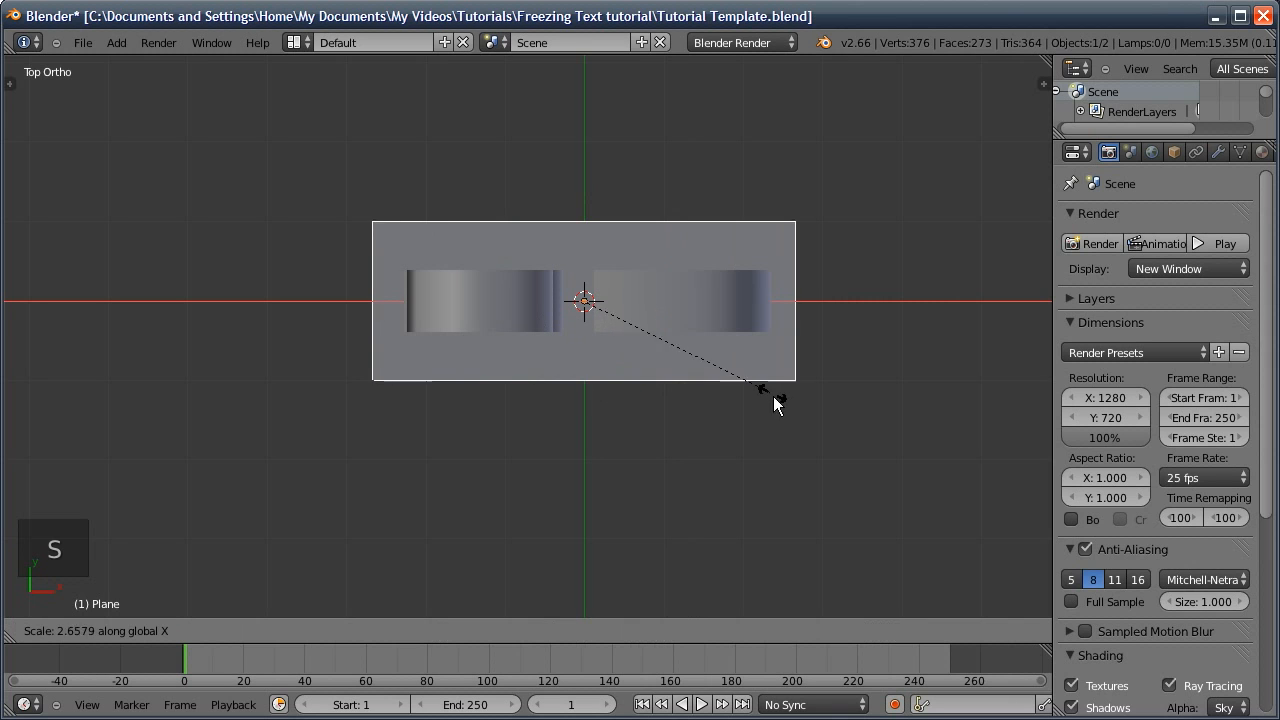
{"action": "left_click", "coordinate": [871, 408]}
{"action": "key", "text": "s"}
{"action": "key", "text": "y"}
{"action": "left_click", "coordinate": [835, 412]}
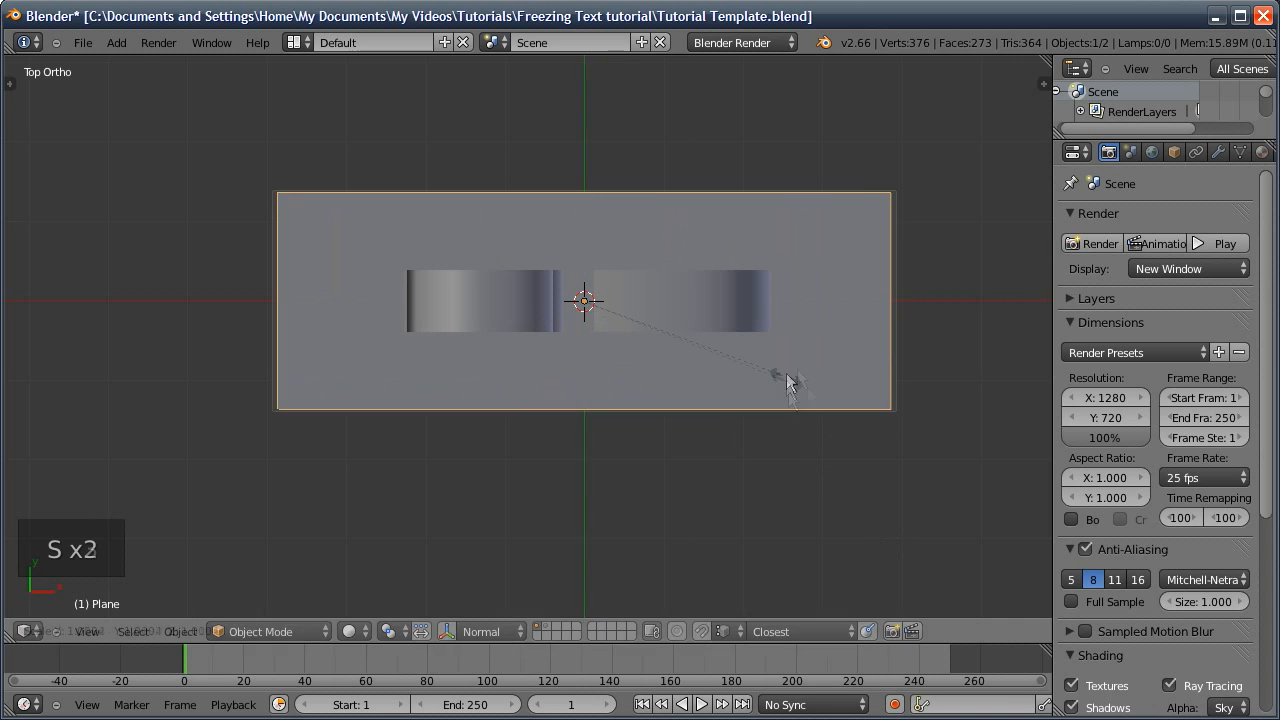
{"action": "key", "text": "s"}
{"action": "key", "text": "y"}
{"action": "left_click", "coordinate": [828, 425]}
{"action": "key", "text": "s"}
{"action": "key", "text": "x"}
{"action": "left_click", "coordinate": [896, 494]}
Move the plane along X and adjust its position in camera view so the floor runs beneath the text across the frame
{"action": "key", "text": "g"}
{"action": "key", "text": "x"}
{"action": "left_click", "coordinate": [808, 446]}
{"action": "key", "text": "KP_0"}
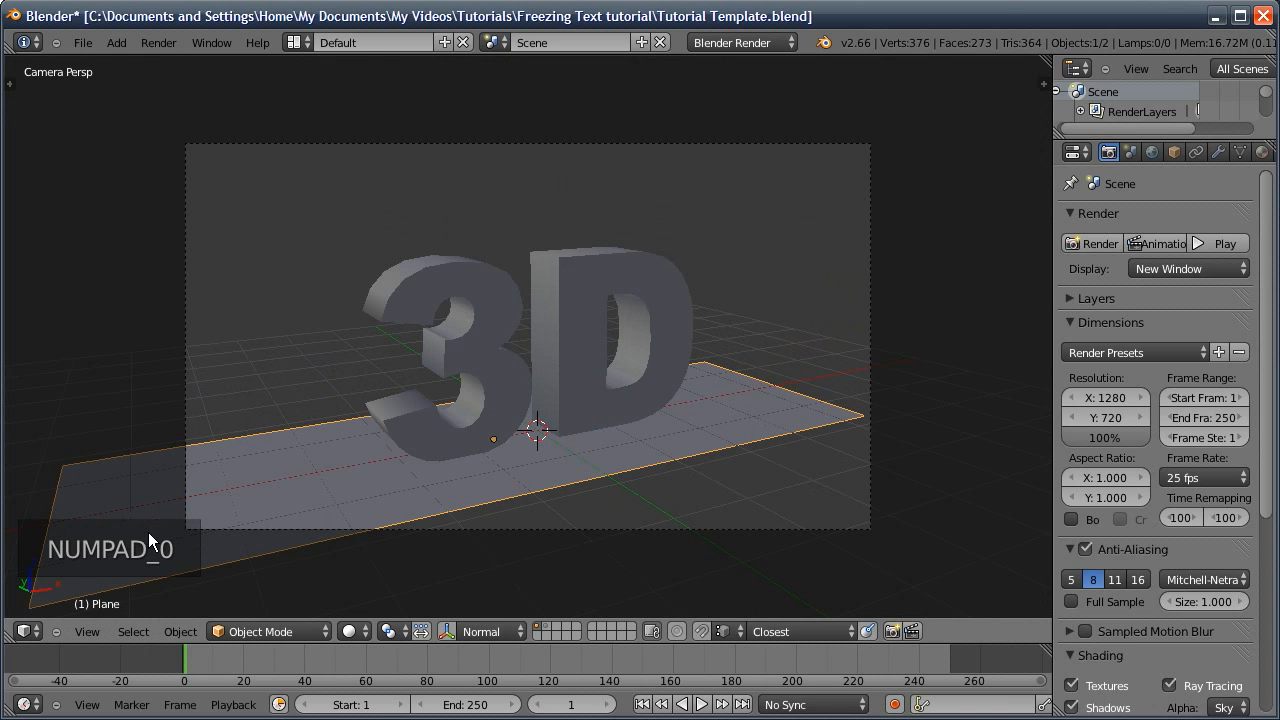
{"action": "key", "text": "g"}
{"action": "left_click", "coordinate": [226, 516]}
Edit the plane's mesh by moving its positive-X end edge slightly inward along global X, near the camera frame's border
{"action": "key", "text": "Tab"}
{"action": "key", "text": "ctrl+Tab"}
{"action": "left_click", "coordinate": [809, 394]}
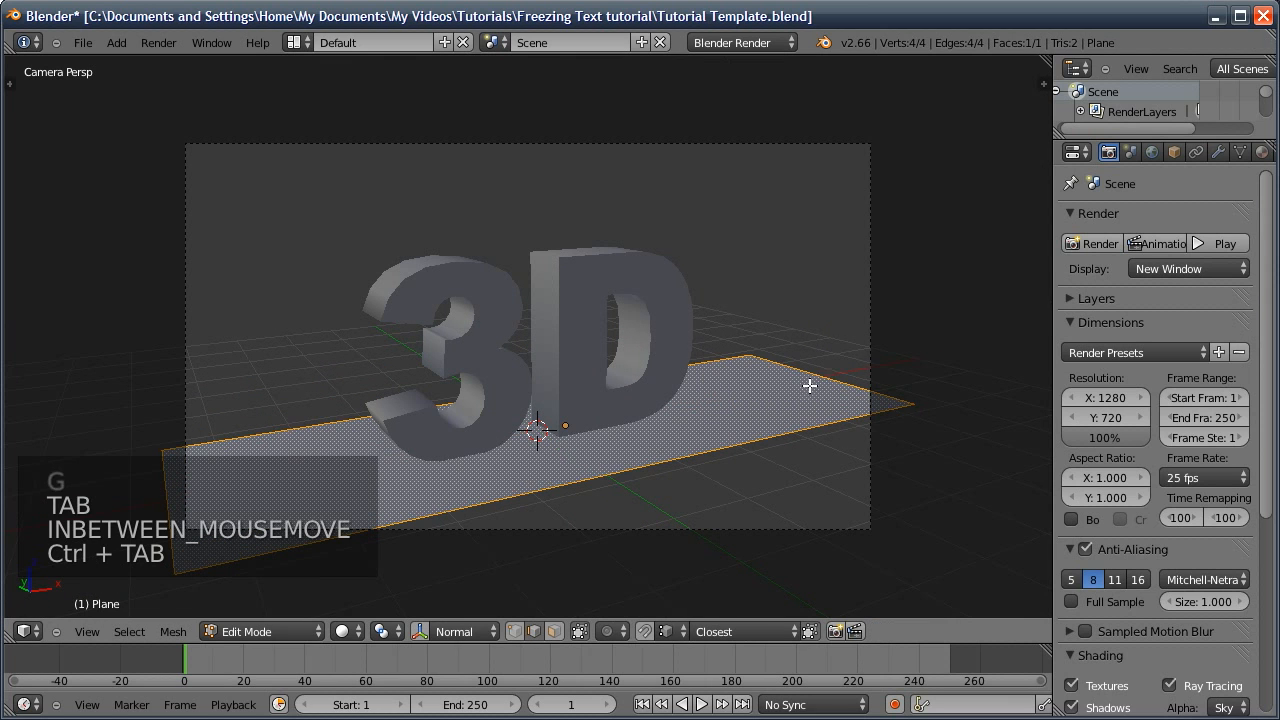
{"action": "right_click", "coordinate": [828, 376]}
{"action": "key", "text": "g"}
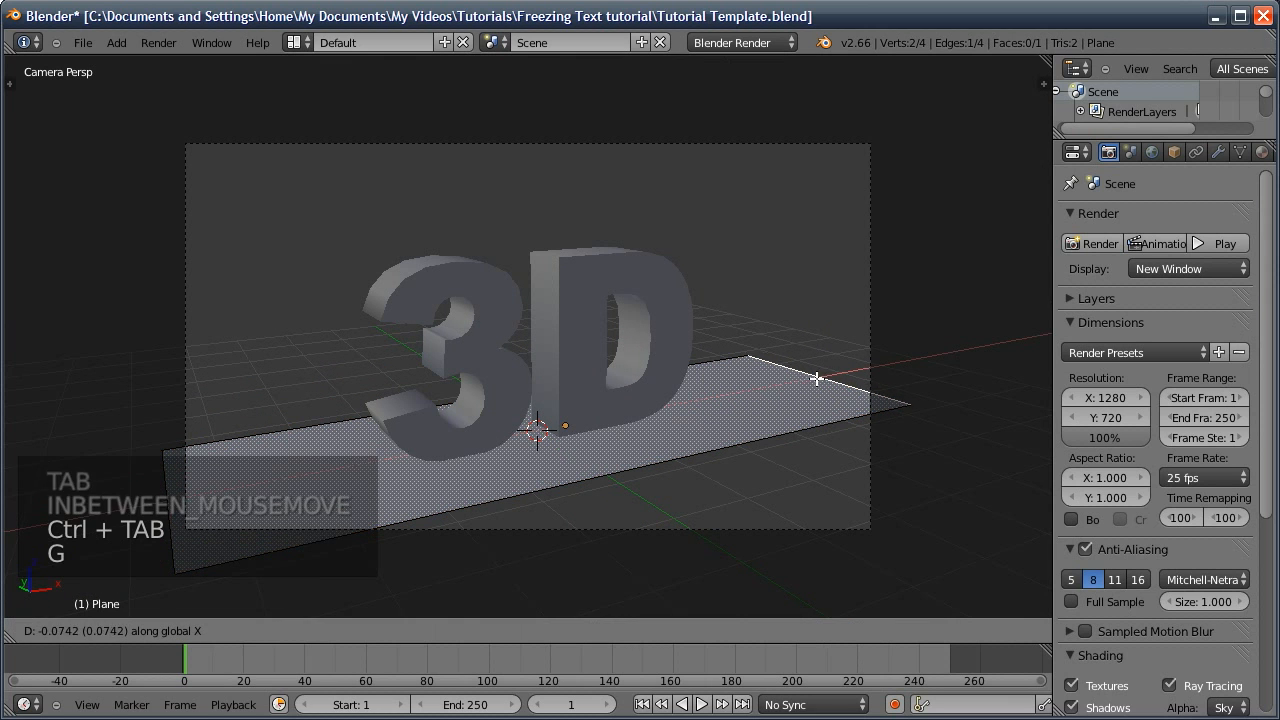
{"action": "left_click", "coordinate": [793, 395]}
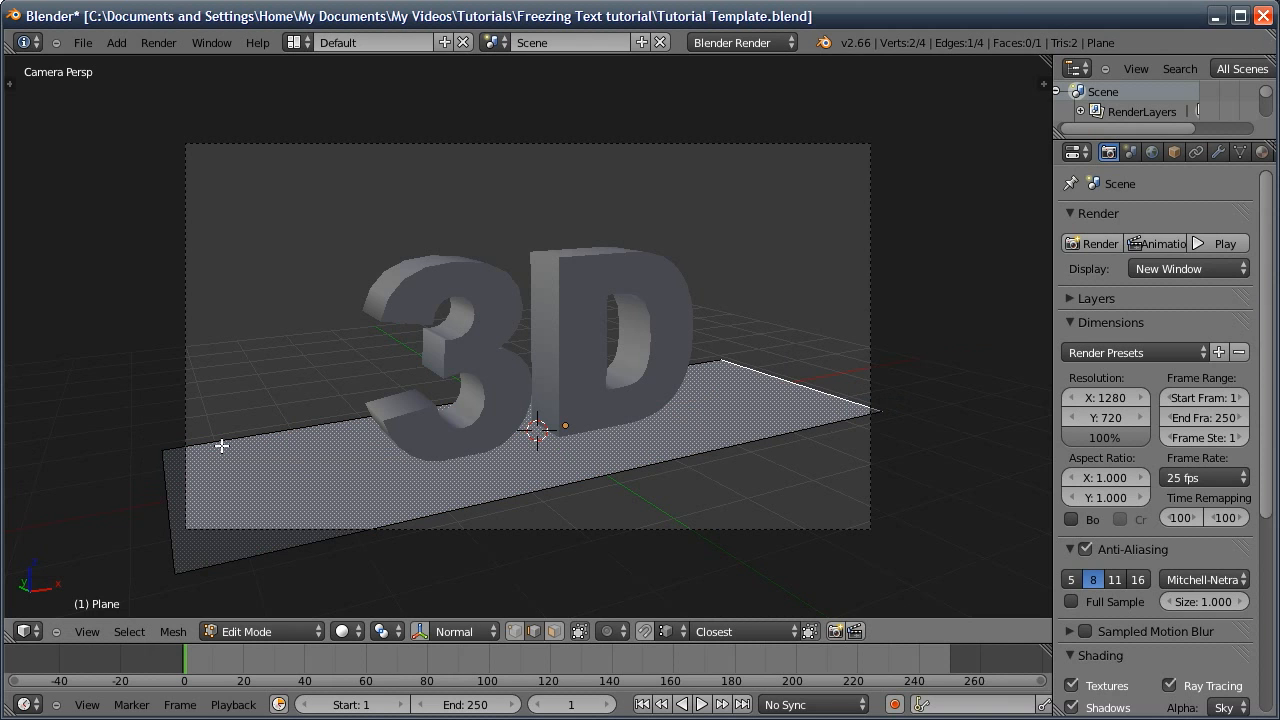
{"action": "key", "text": "Tab"}
Convert the 3D text object to a mesh
{"action": "middle_click_drag", "start_coordinate": [338, 446], "coordinate": [641, 366]}
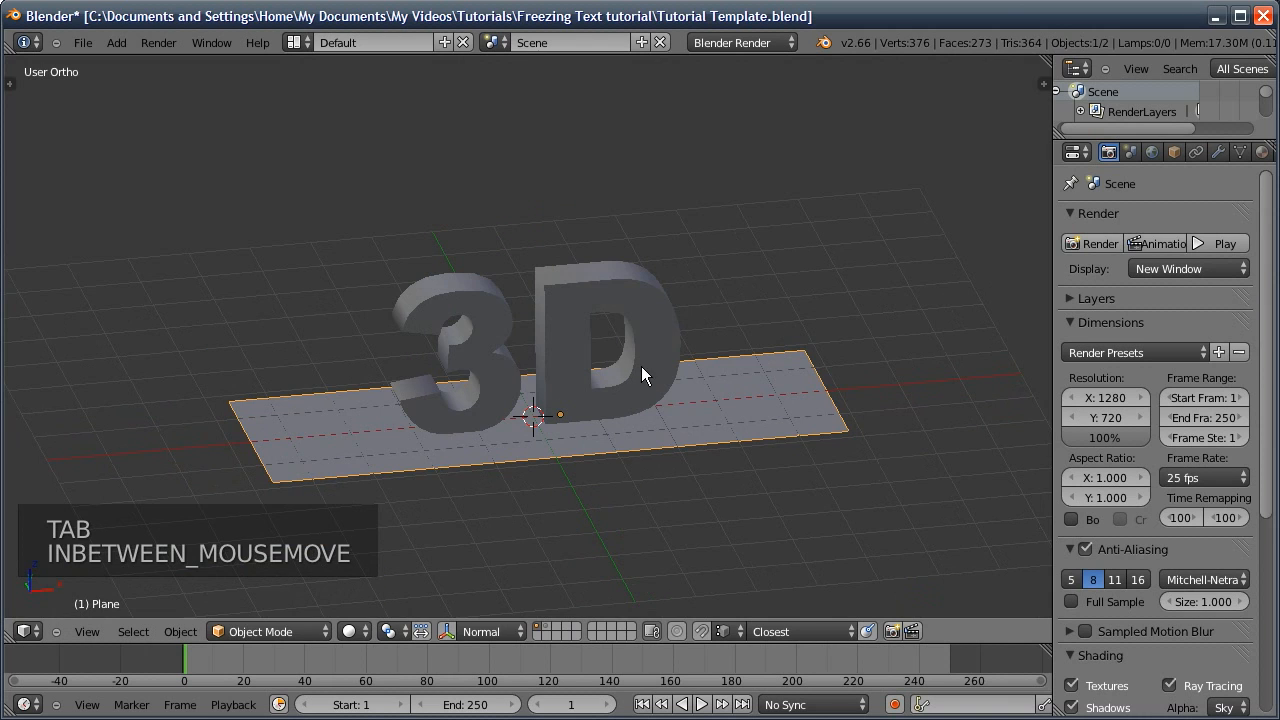
{"action": "right_click", "coordinate": [605, 284]}
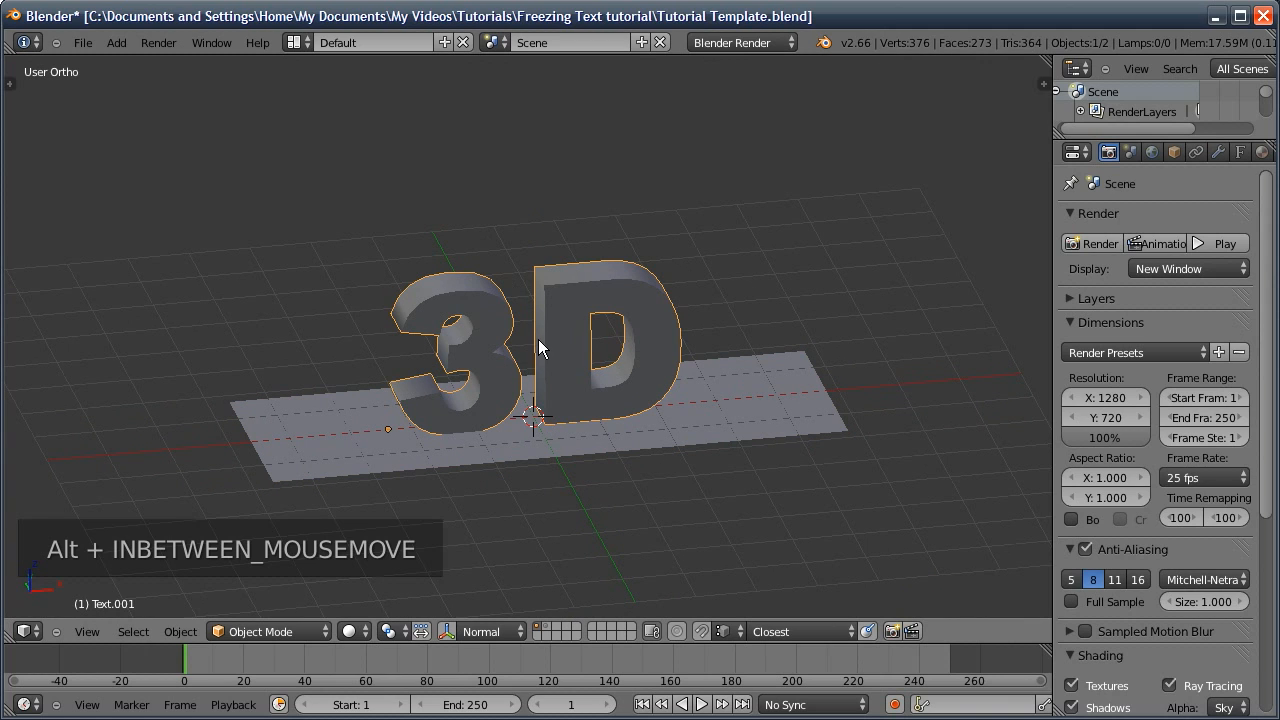
{"action": "key", "text": "alt+c"}
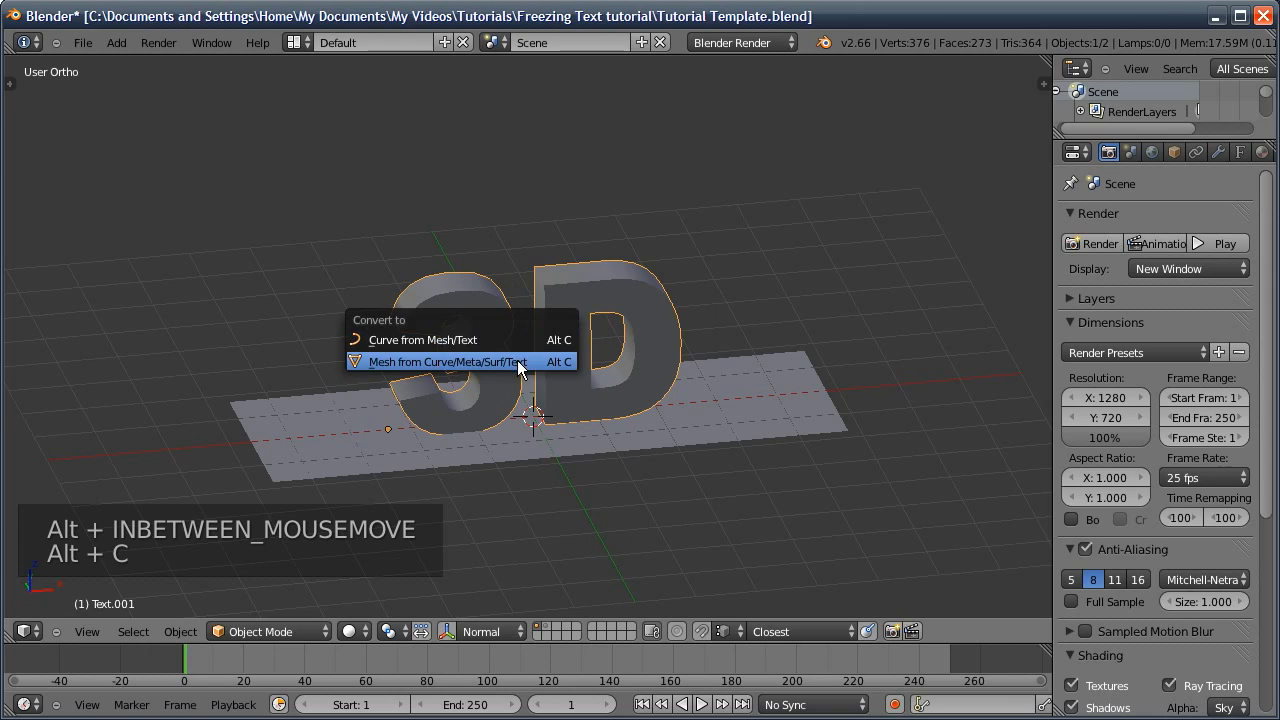
{"action": "left_click", "coordinate": [518, 361]}
Select all linked back faces of the 3 and the D in face mode and delete those faces
{"action": "middle_click_drag", "start_coordinate": [513, 343], "coordinate": [509, 297]}
{"action": "key", "text": "Tab"}
{"action": "key", "text": "ctrl+Tab"}
{"action": "left_click", "coordinate": [496, 316]}
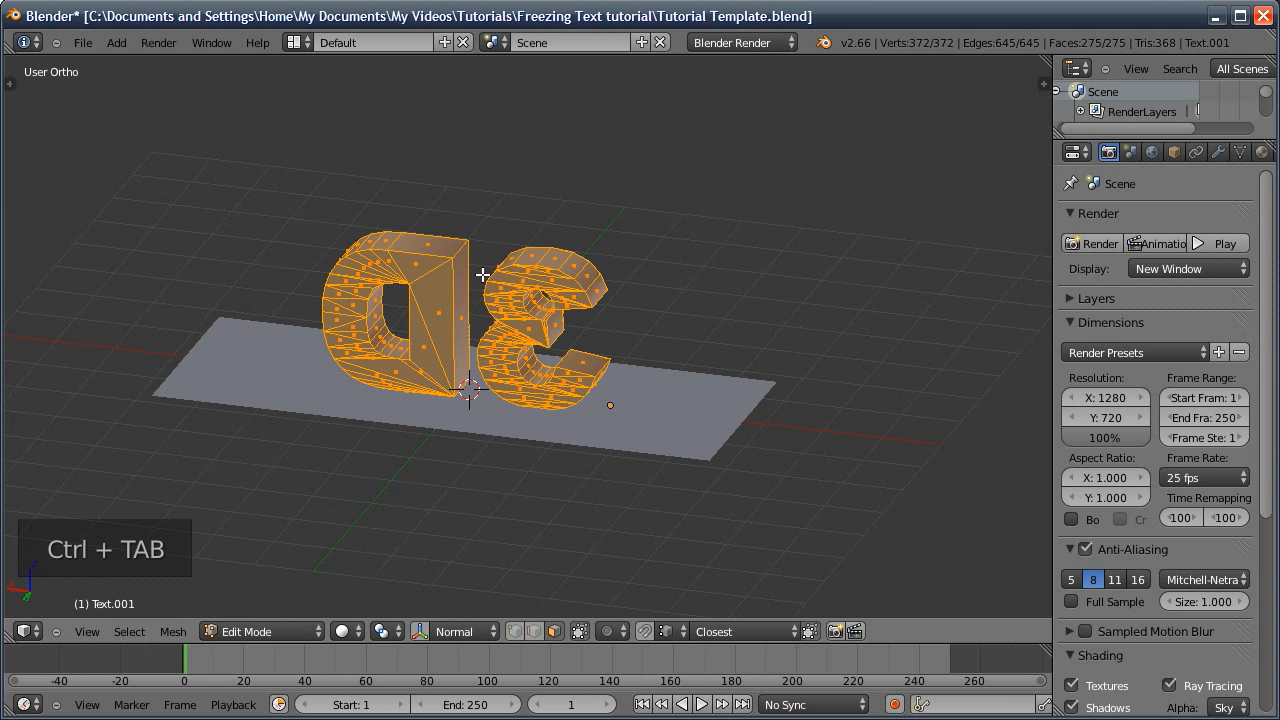
{"action": "scroll", "coordinate": [496, 316], "scroll_direction": "up", "scroll_amount": 3}
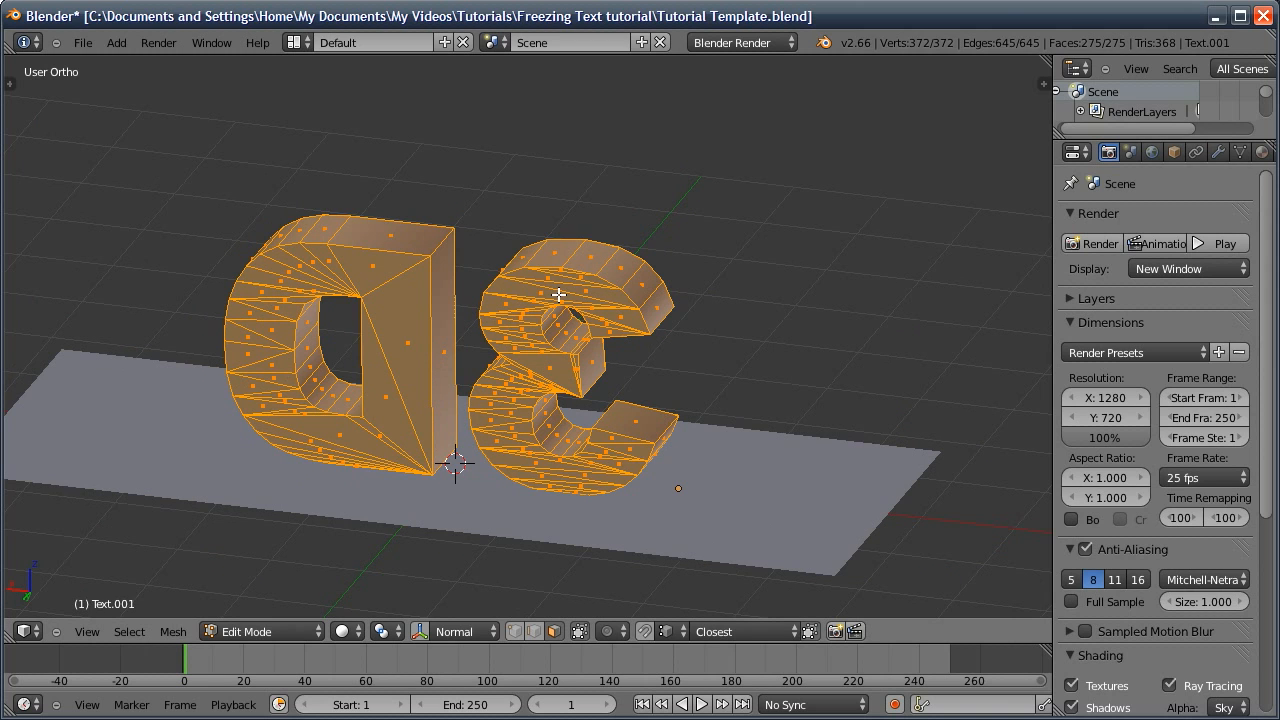
{"action": "right_click", "coordinate": [566, 285]}
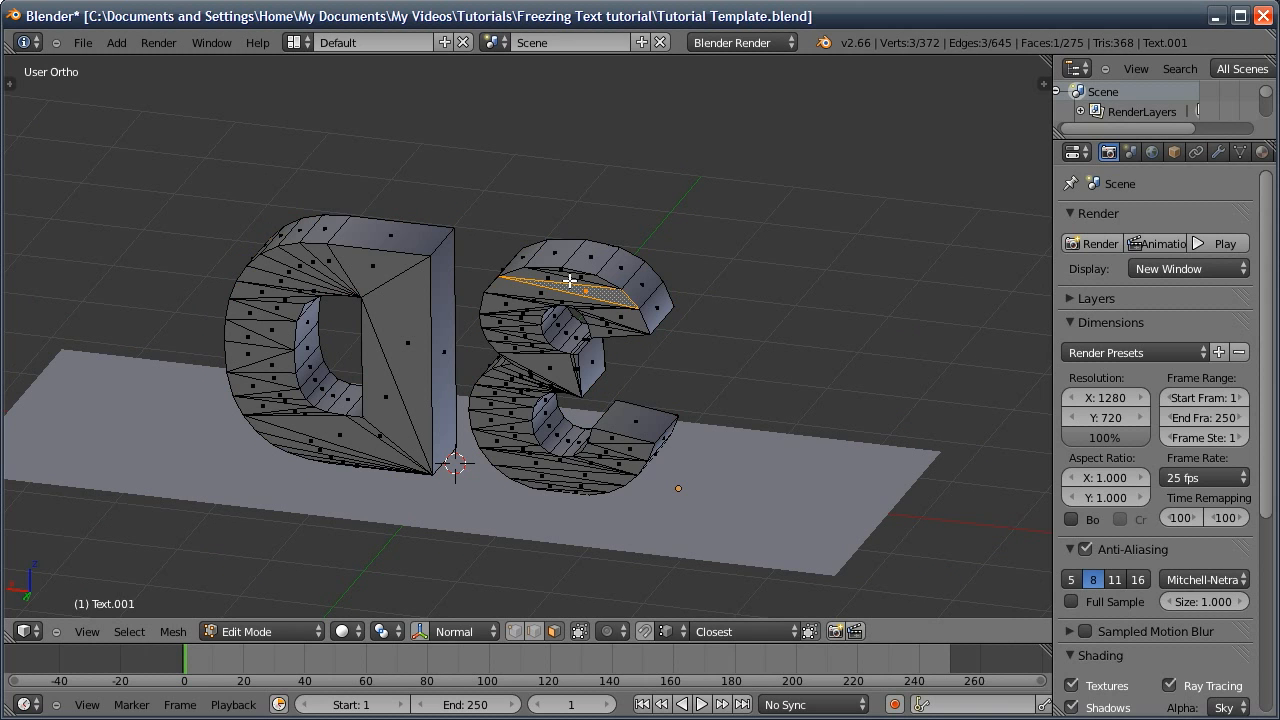
{"action": "key", "text": "l"}
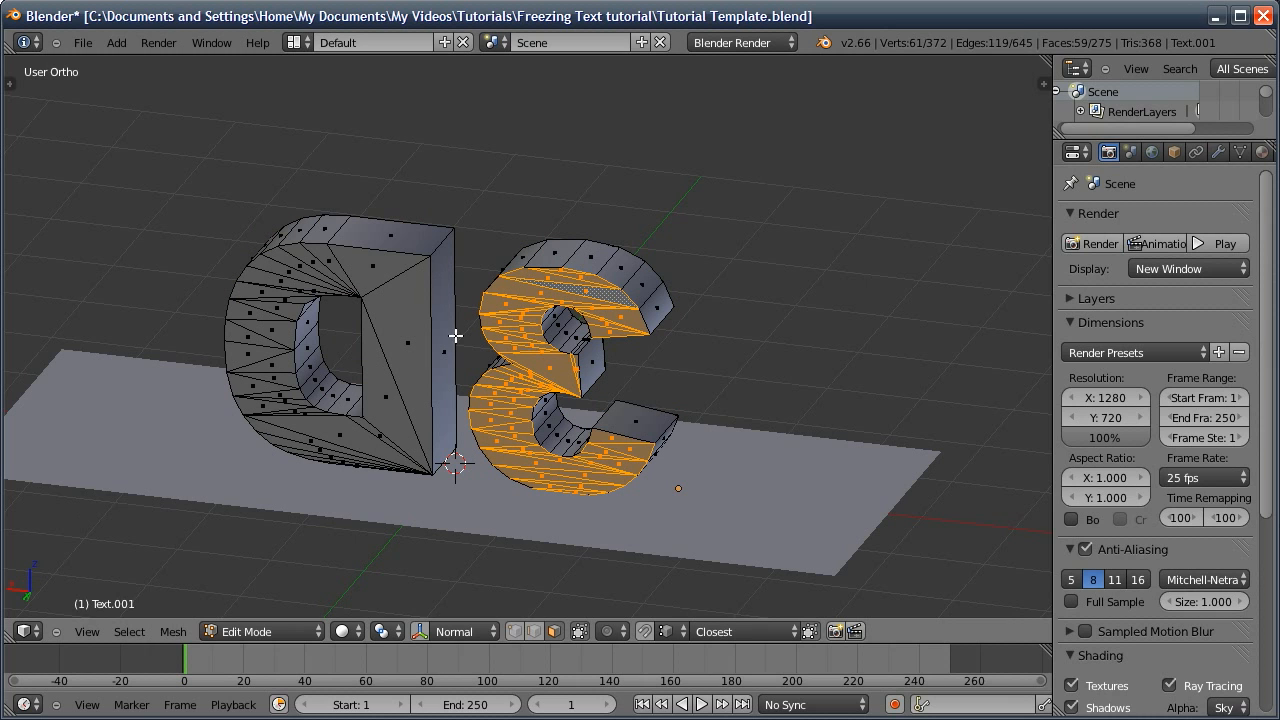
{"action": "key", "text": "l"}
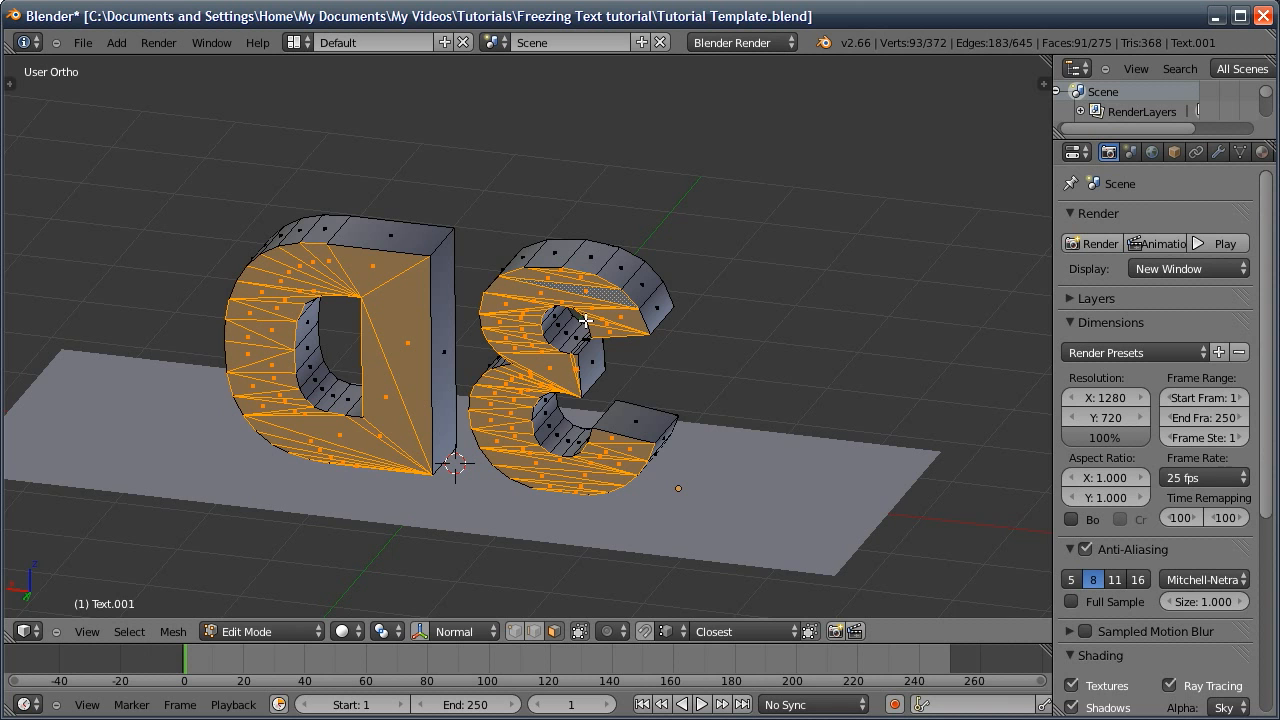
{"action": "middle_click_drag", "start_coordinate": [585, 320], "coordinate": [495, 267]}
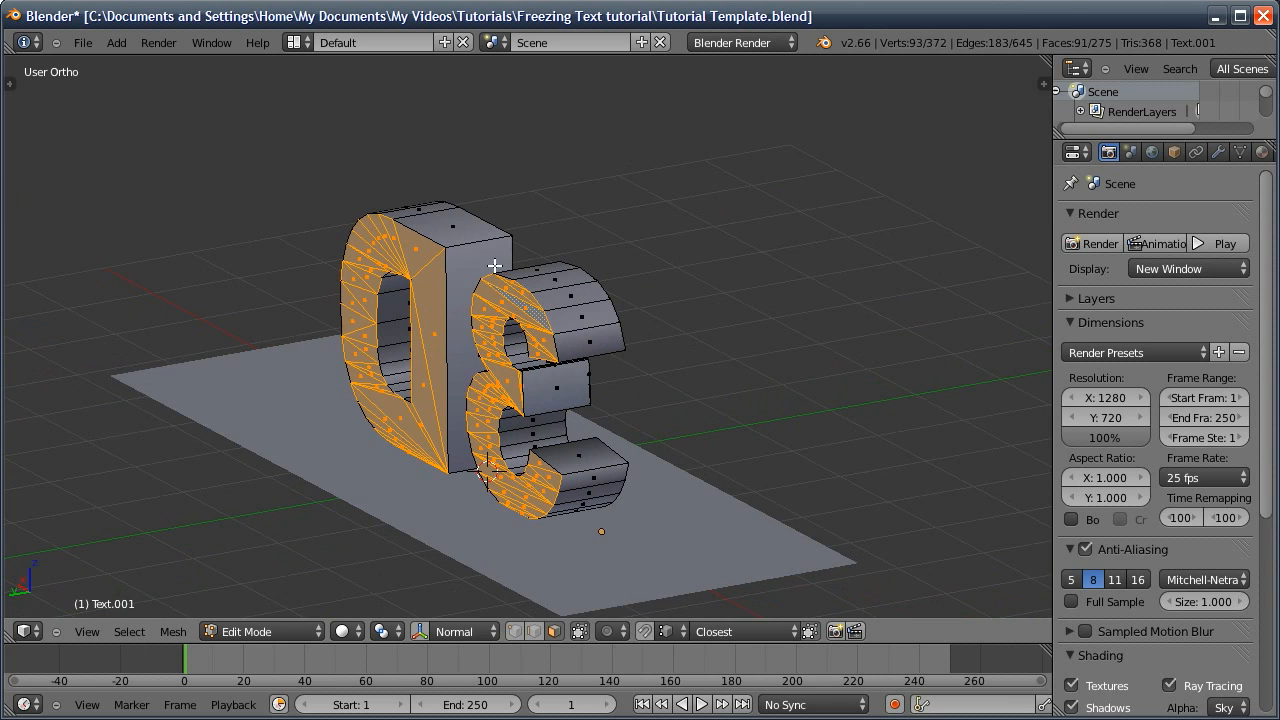
{"action": "middle_click_drag", "start_coordinate": [541, 333], "coordinate": [525, 257]}
{"action": "middle_click_drag", "start_coordinate": [483, 190], "coordinate": [543, 325]}
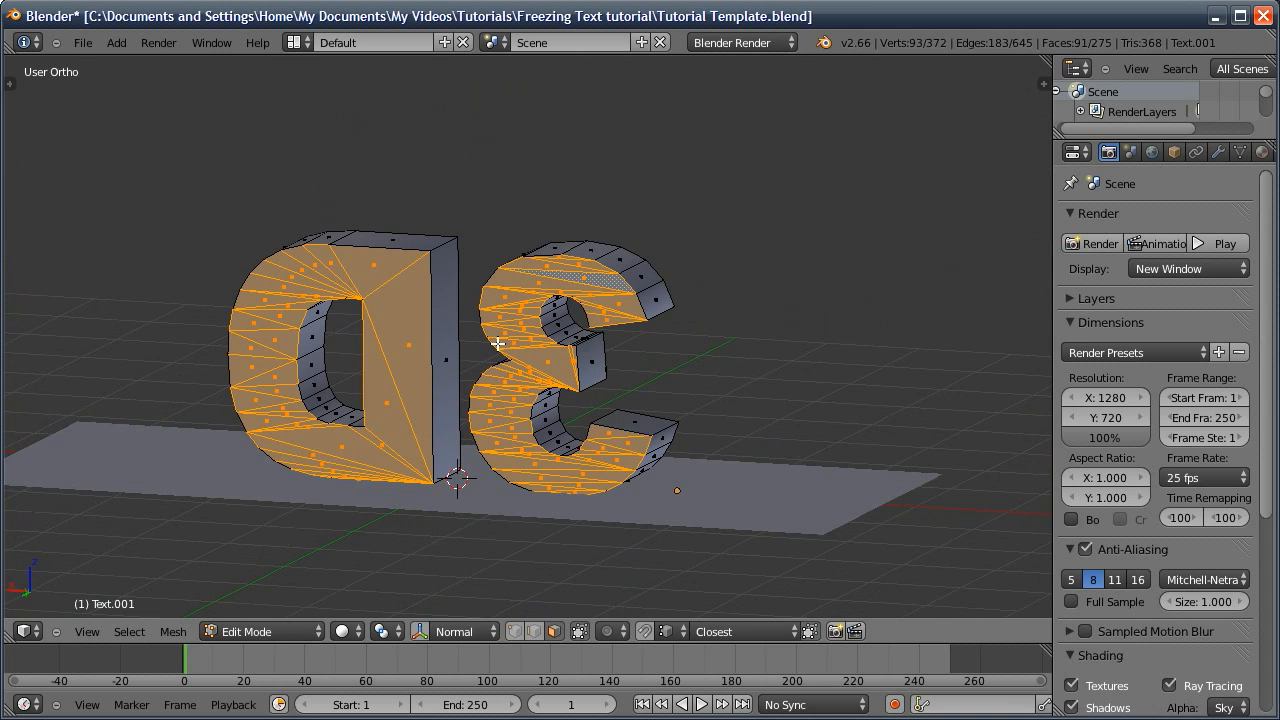
{"action": "key", "text": "Delete"}
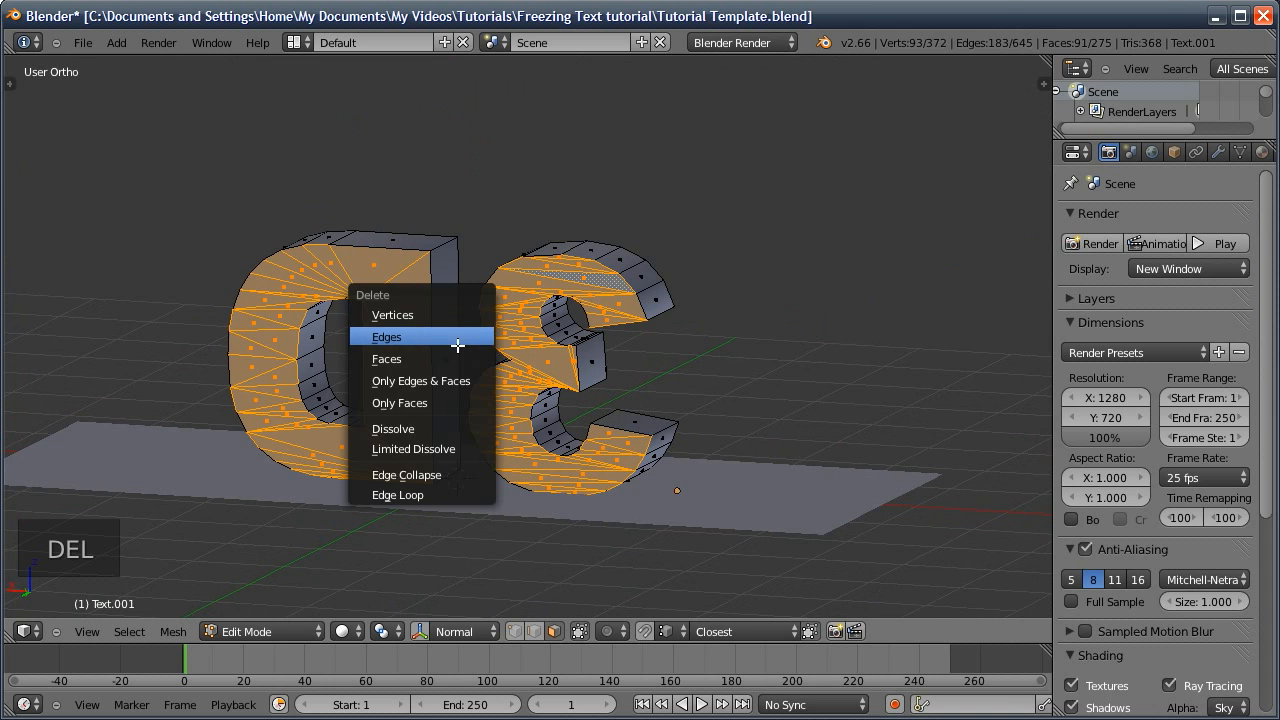
{"action": "left_click", "coordinate": [465, 355]}
Check which geometry is linked to a front face of the 3, and clear the selection
{"action": "middle_click_drag", "start_coordinate": [611, 331], "coordinate": [617, 323]}
{"action": "key", "text": "ctrl+Tab"}
{"action": "left_click", "coordinate": [597, 276]}
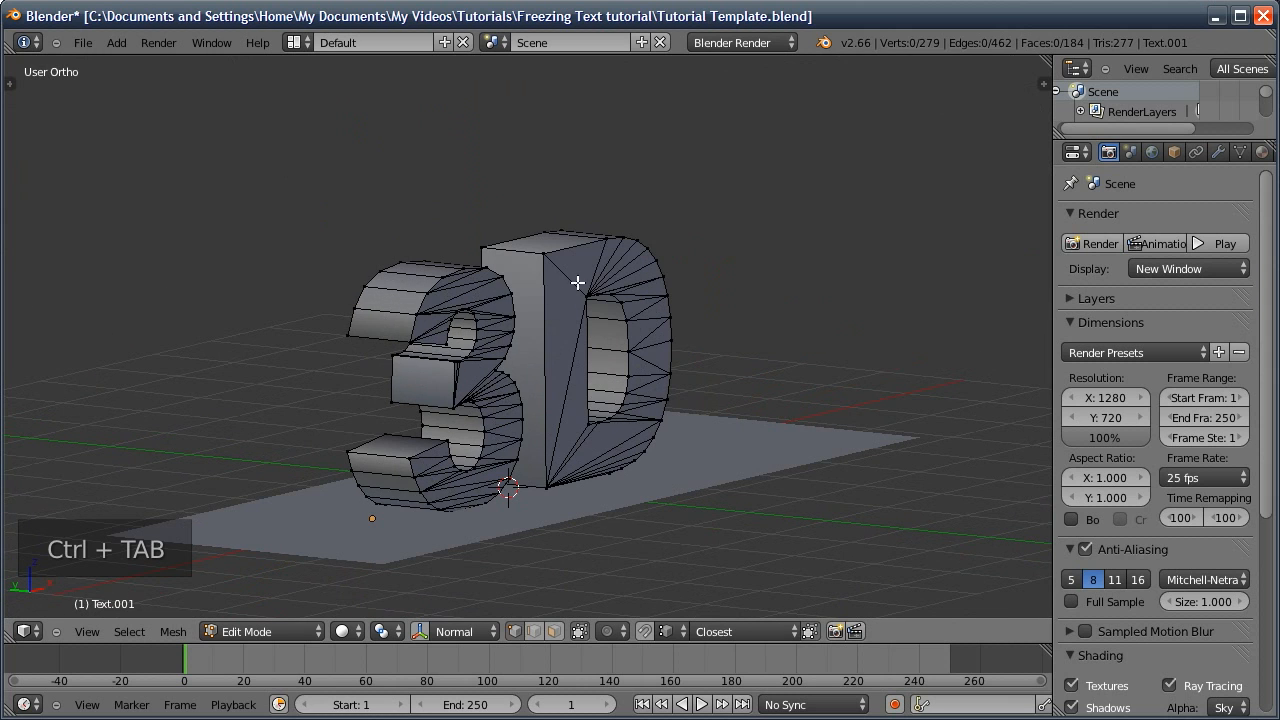
{"action": "right_click", "coordinate": [486, 297]}
{"action": "key", "text": "l"}
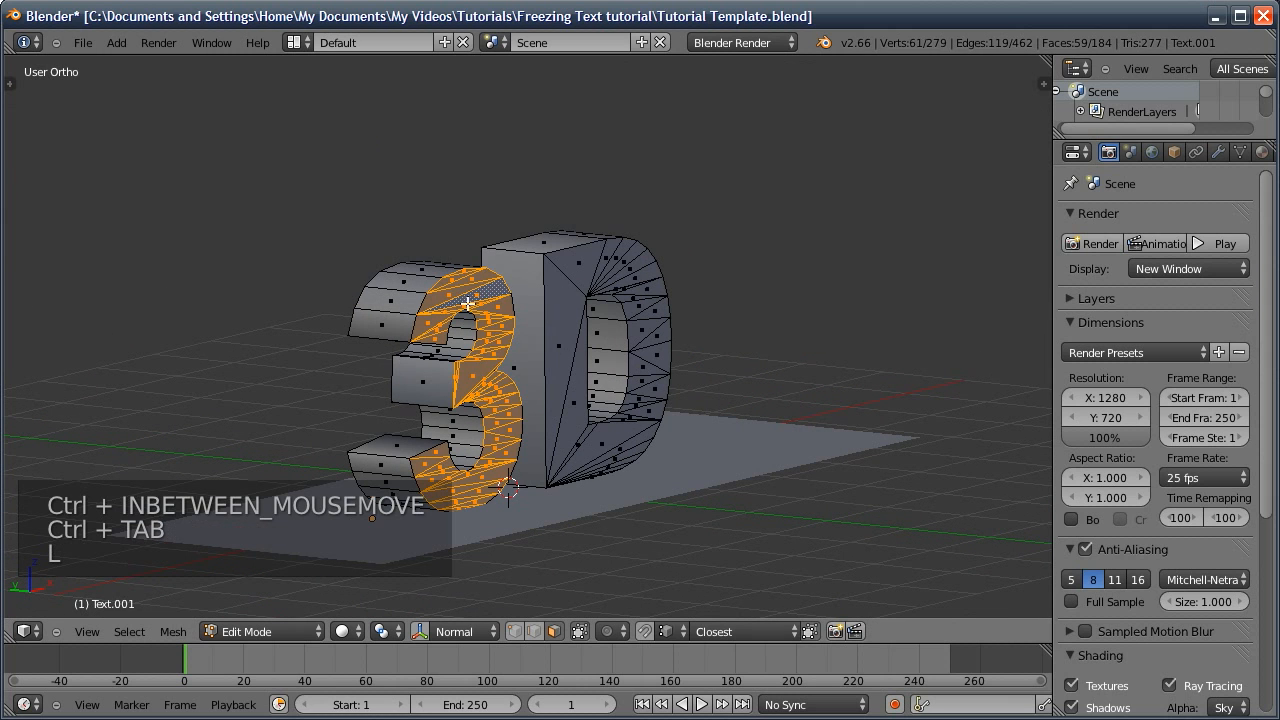
{"action": "key", "text": "a"}
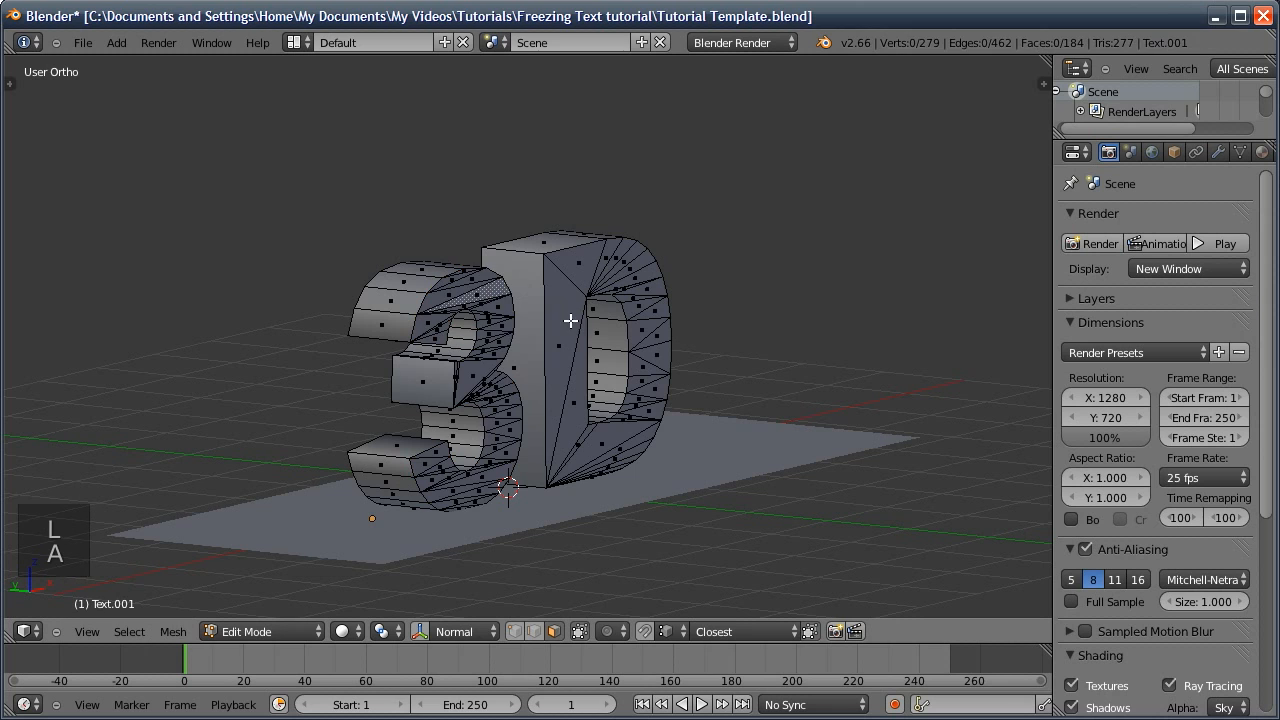
Select the whole text mesh in vertex mode and remove its double vertices
{"action": "key", "text": "ctrl+Tab"}
{"action": "left_click", "coordinate": [529, 331]}
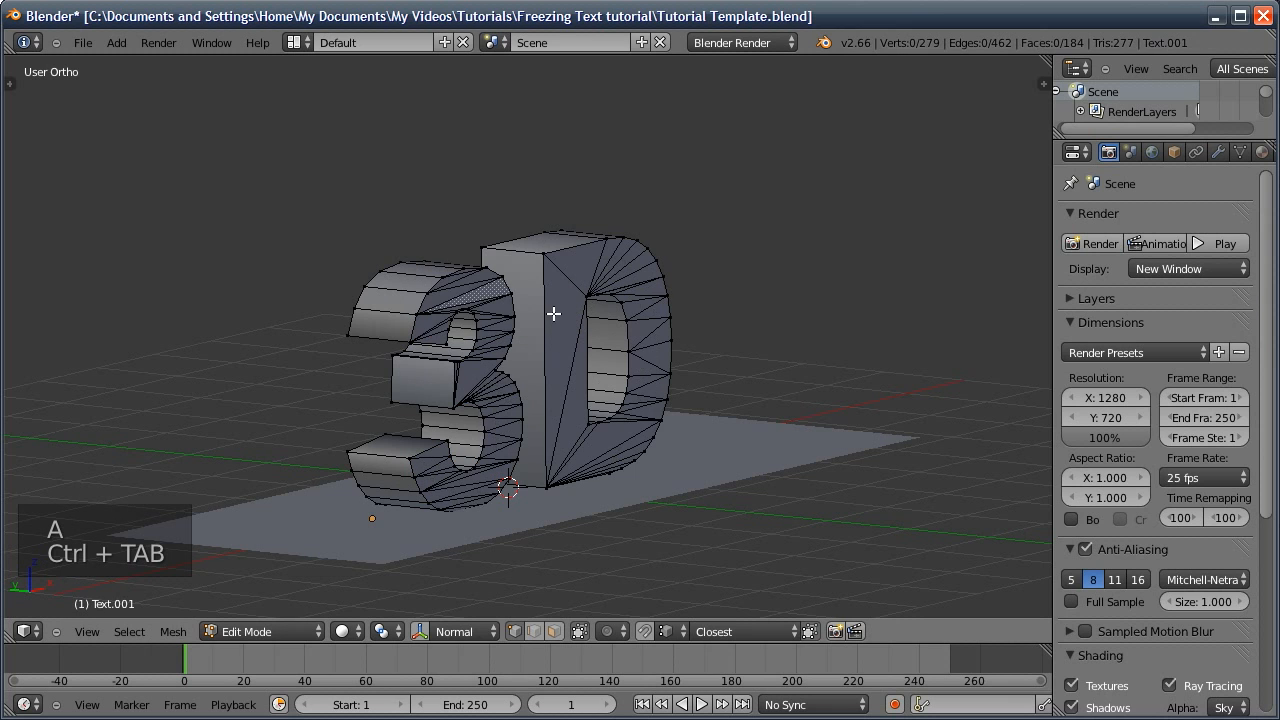
{"action": "key", "text": "a"}
{"action": "key", "text": "a"}
{"action": "key", "text": "a"}
{"action": "key", "text": "a"}
{"action": "key", "text": "a"}
{"action": "key", "text": "w"}
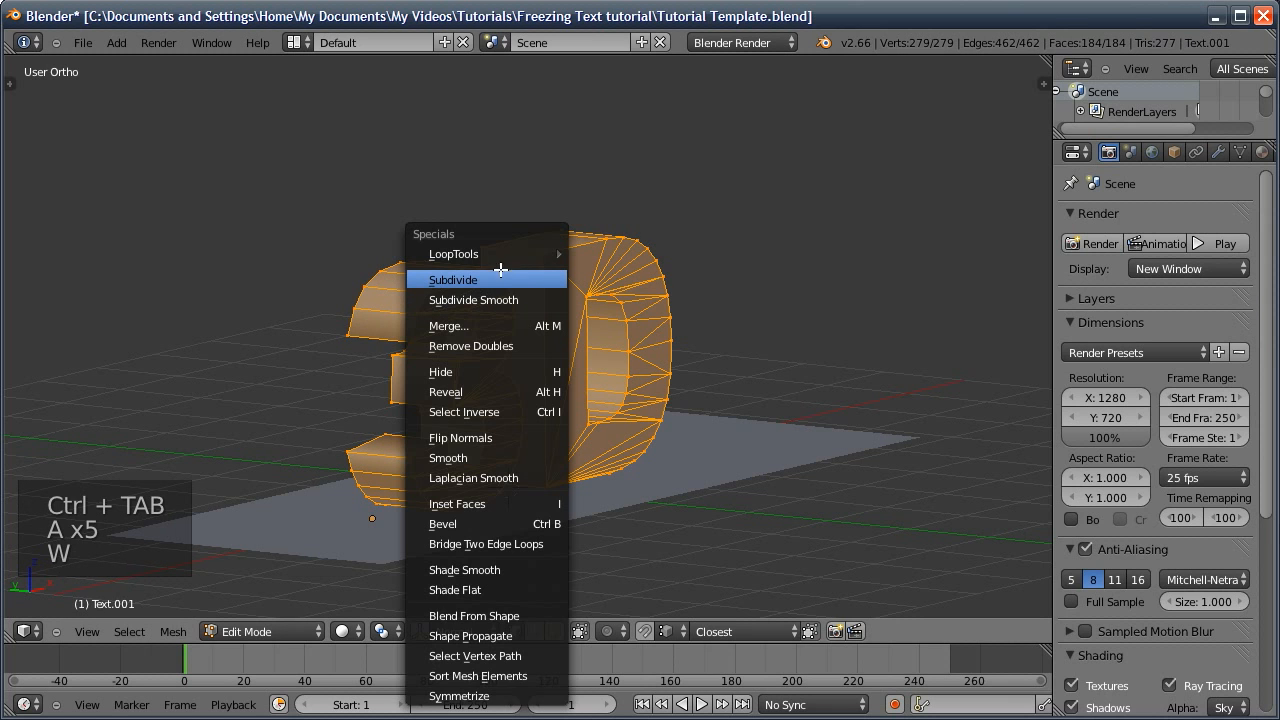
{"action": "left_click", "coordinate": [497, 346]}
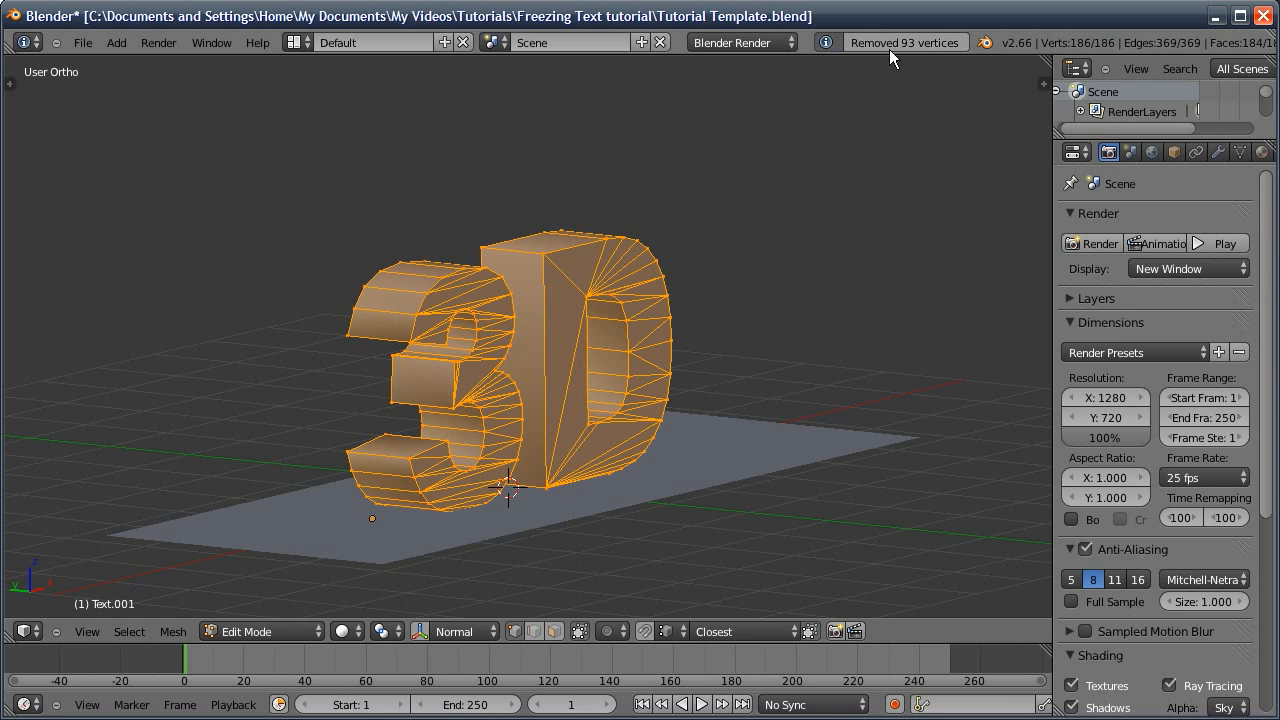
Check the merged mesh by selecting everything linked to a front face of the 3, and clear the selection
{"action": "key", "text": "Tab"}
{"action": "key", "text": "Tab"}
{"action": "key", "text": "ctrl+Tab"}
{"action": "right_click", "coordinate": [468, 295]}
{"action": "key", "text": "l"}
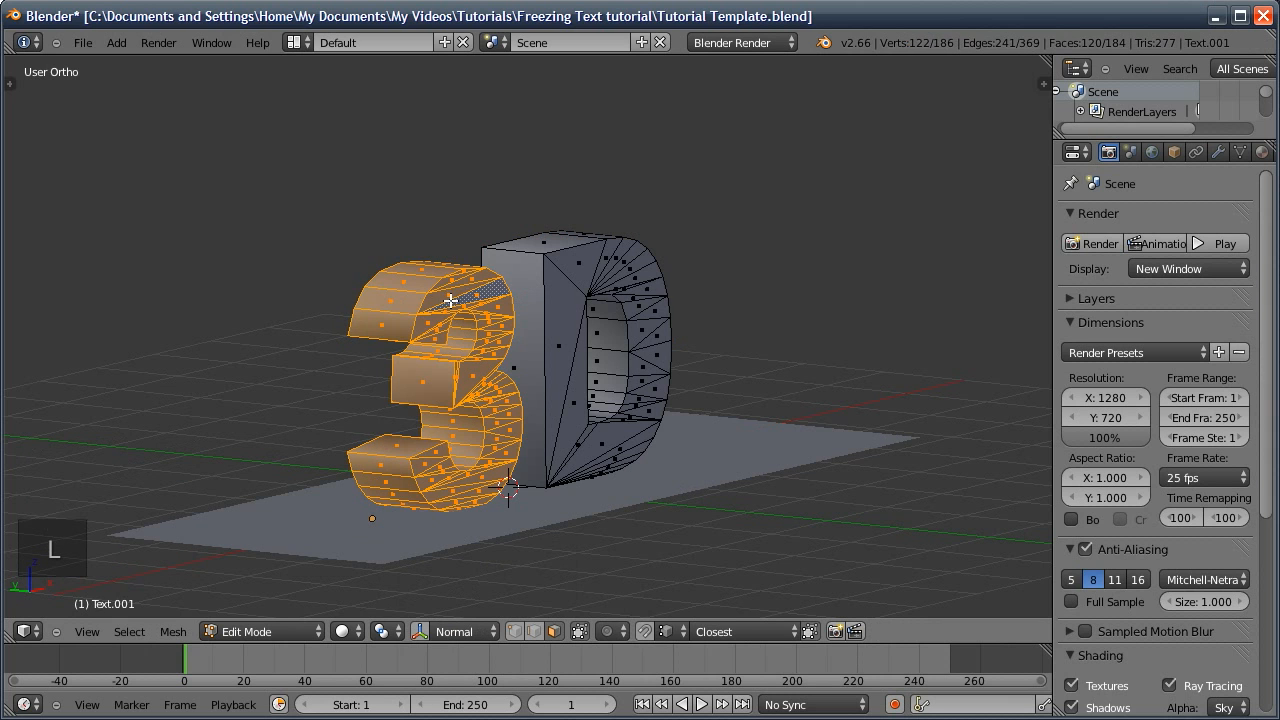
{"action": "key", "text": "a"}
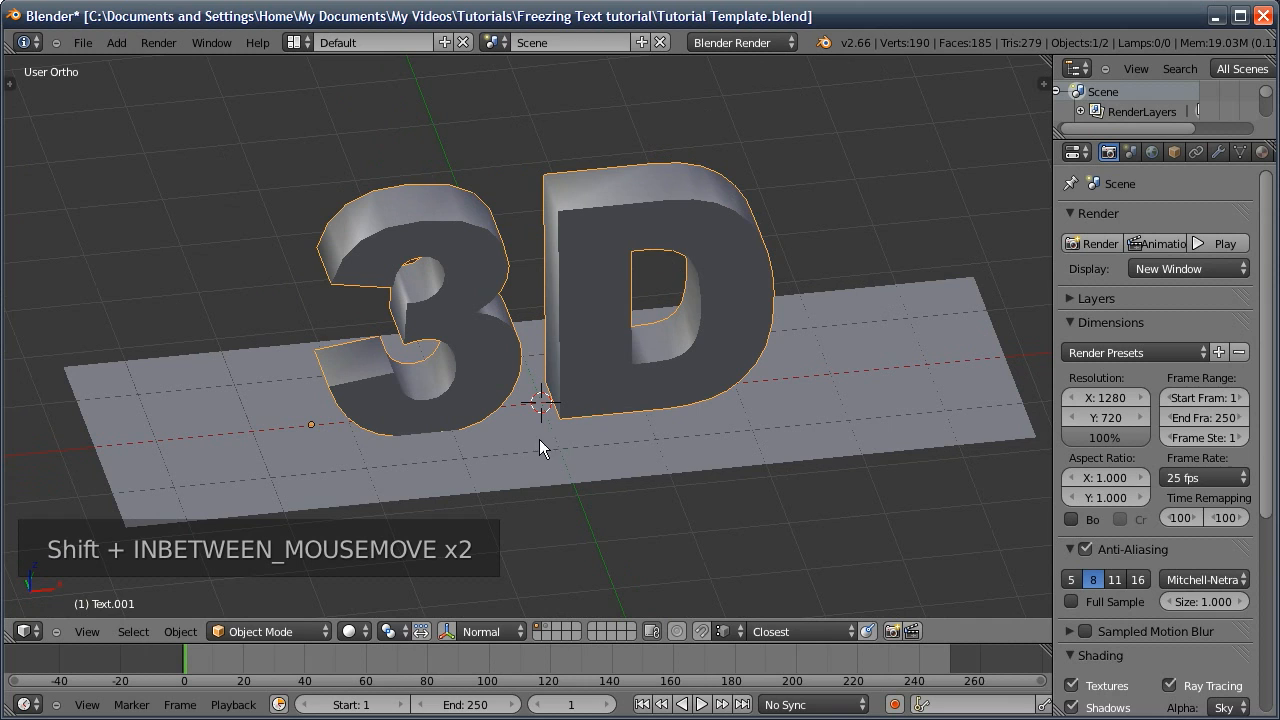
Add the ground plane to the selection as the active object and join the text mesh into it
{"action": "right_click", "coordinate": [549, 440], "text": "shift"}
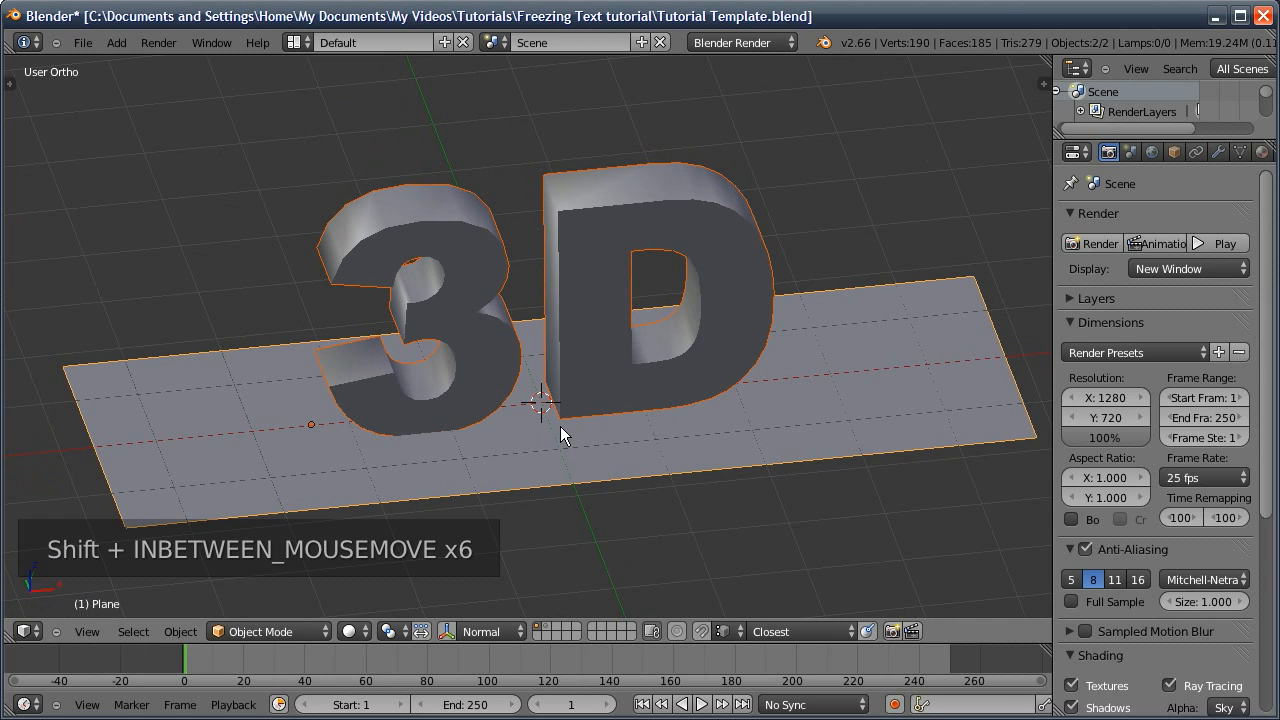
{"action": "key", "text": "ctrl+j"}
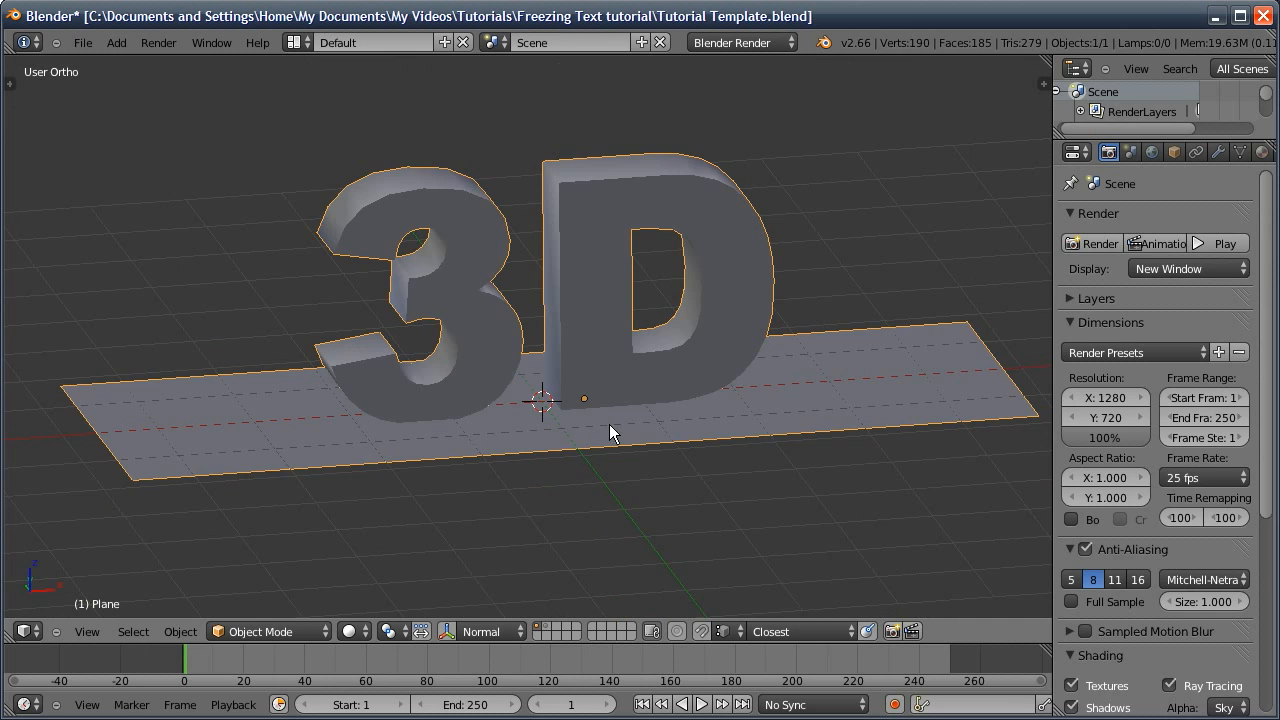
{"action": "middle_click_drag", "start_coordinate": [484, 226], "coordinate": [494, 233]}
{"action": "mouse_move", "coordinate": [370, 276]}
{"action": "middle_mouse_down"}
{"action": "mouse_move", "coordinate": [353, 290]}
{"action": "mouse_move", "coordinate": [491, 318]}
{"action": "mouse_move", "coordinate": [383, 287]}
{"action": "middle_mouse_up"}
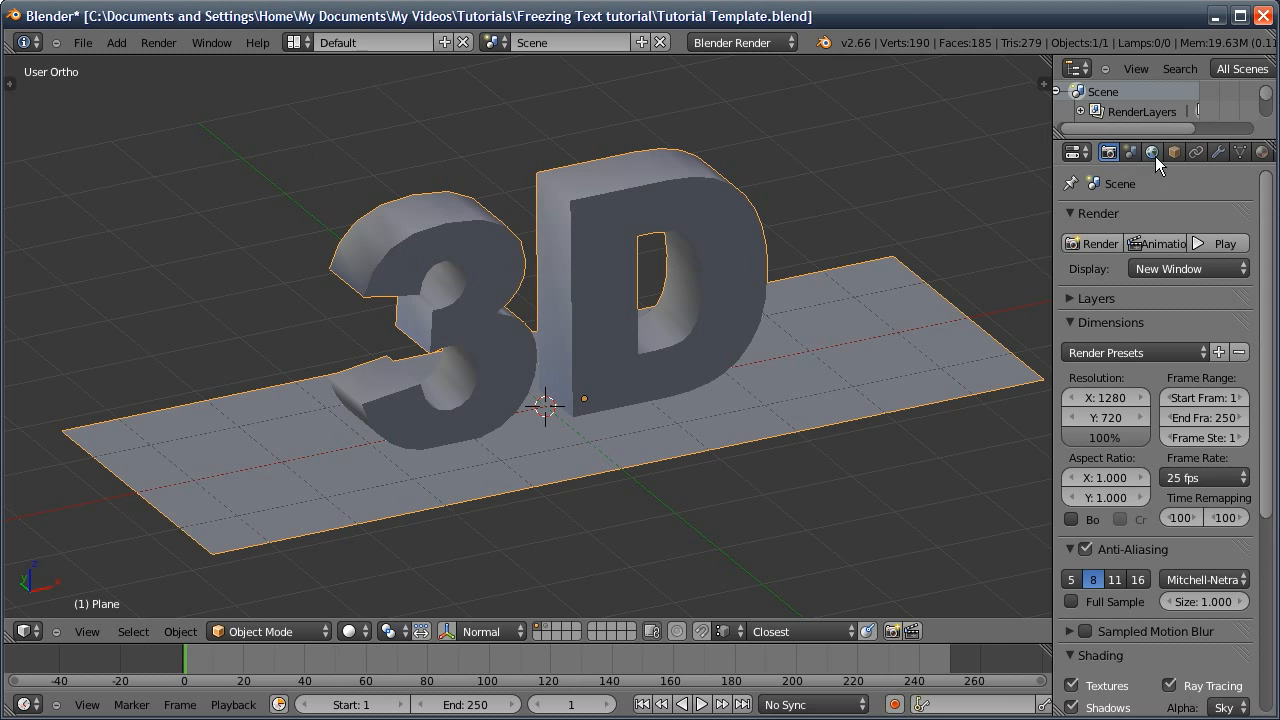
Add an Edge Split modifier to the joined mesh and set its split angle to 68°
{"action": "left_click", "coordinate": [1219, 151]}
{"action": "left_click", "coordinate": [1130, 219]}
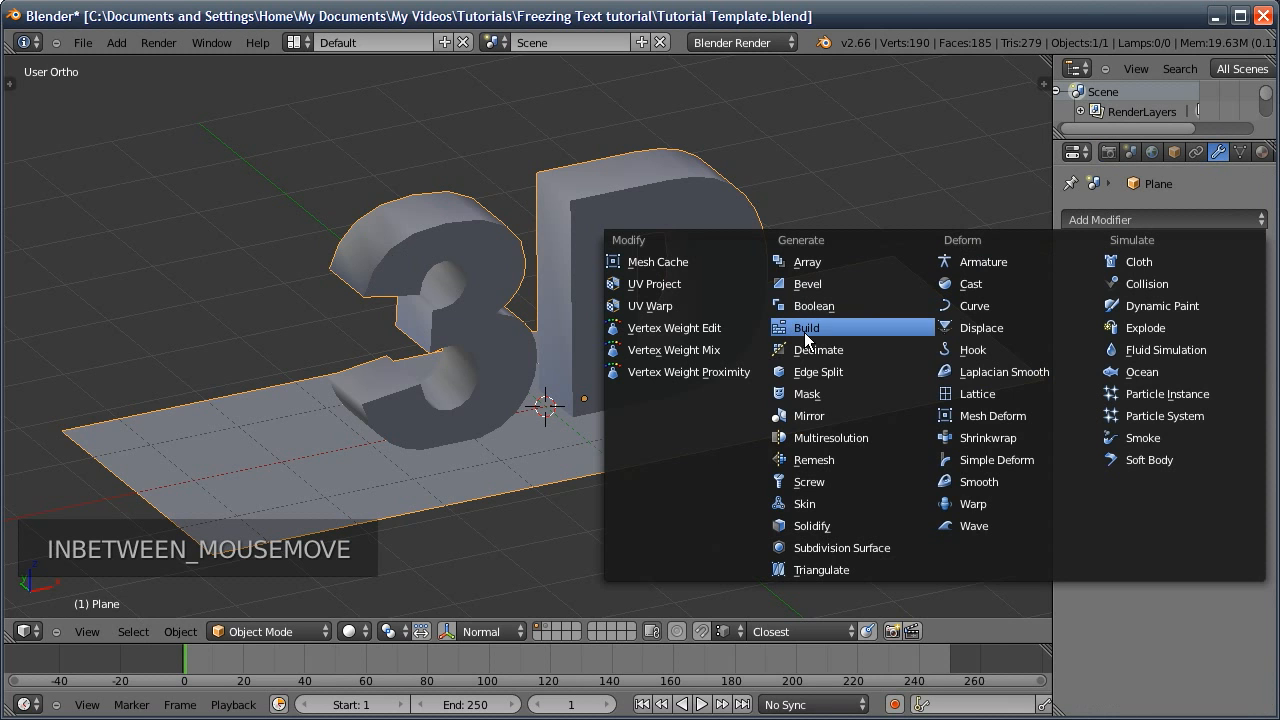
{"action": "left_click", "coordinate": [824, 368]}
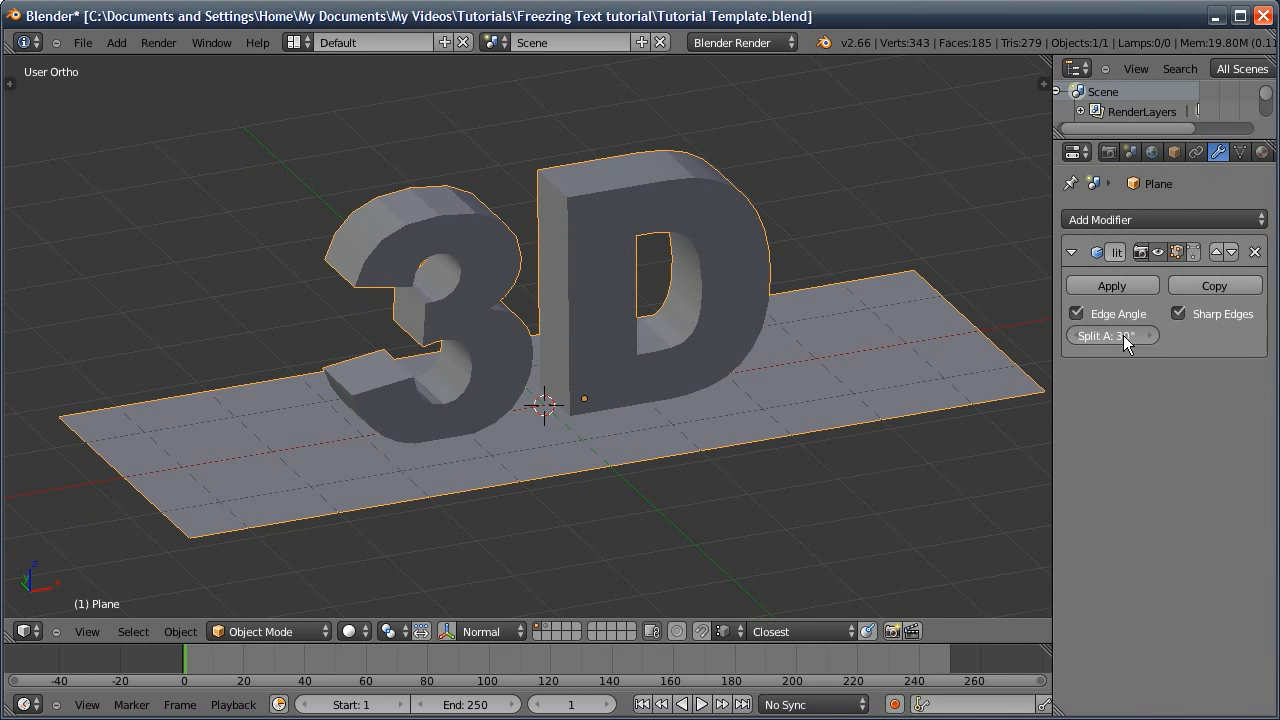
{"action": "left_click_drag", "start_coordinate": [1102, 338], "coordinate": [1231, 330]}
{"action": "middle_click_drag", "start_coordinate": [900, 300], "coordinate": [580, 286]}
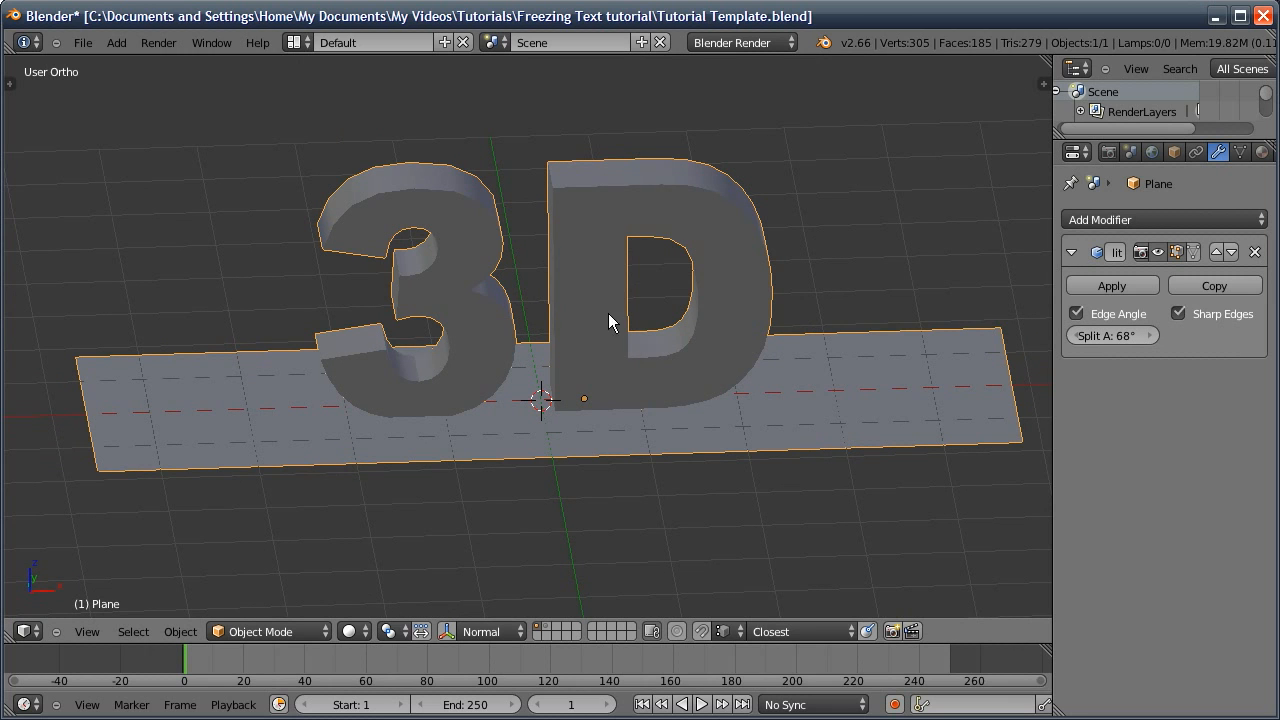
Add a UV sphere on the X axis just outside the plane's end nearest the 3
{"action": "key", "text": "KP_7"}
{"action": "middle_click_drag", "start_coordinate": [518, 366], "coordinate": [686, 313], "text": "shift"}
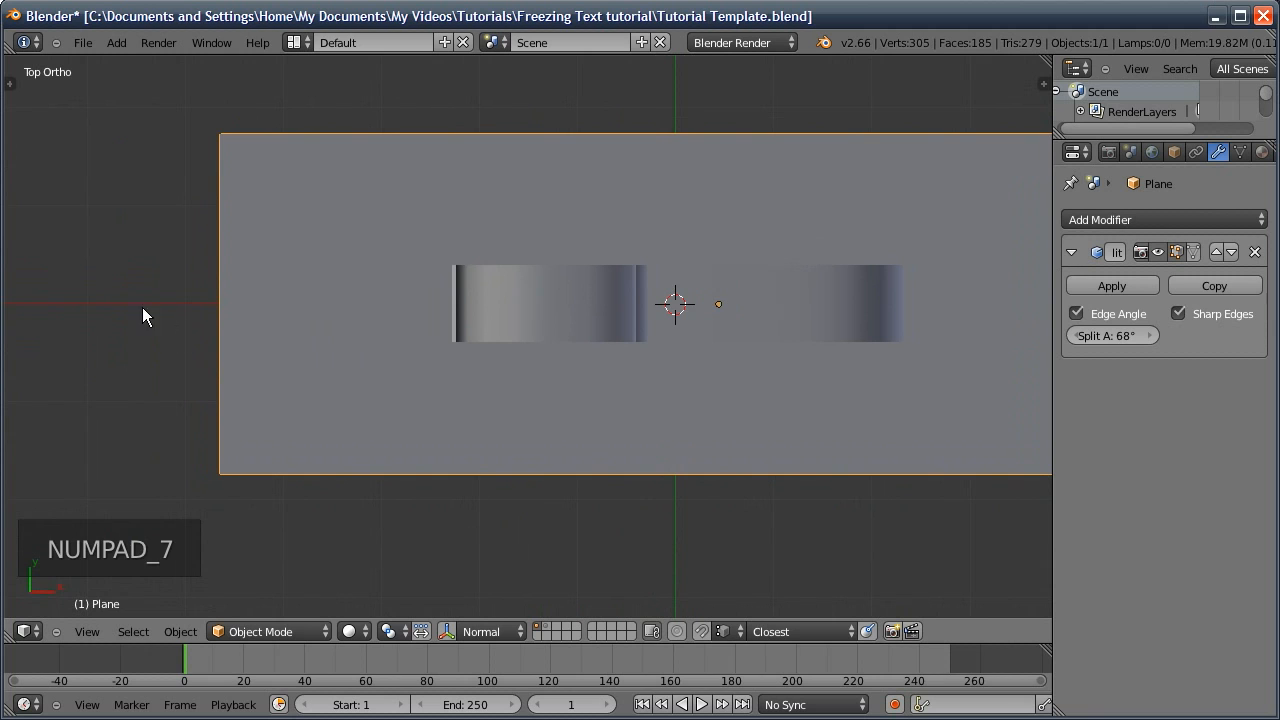
{"action": "left_click", "coordinate": [117, 305]}
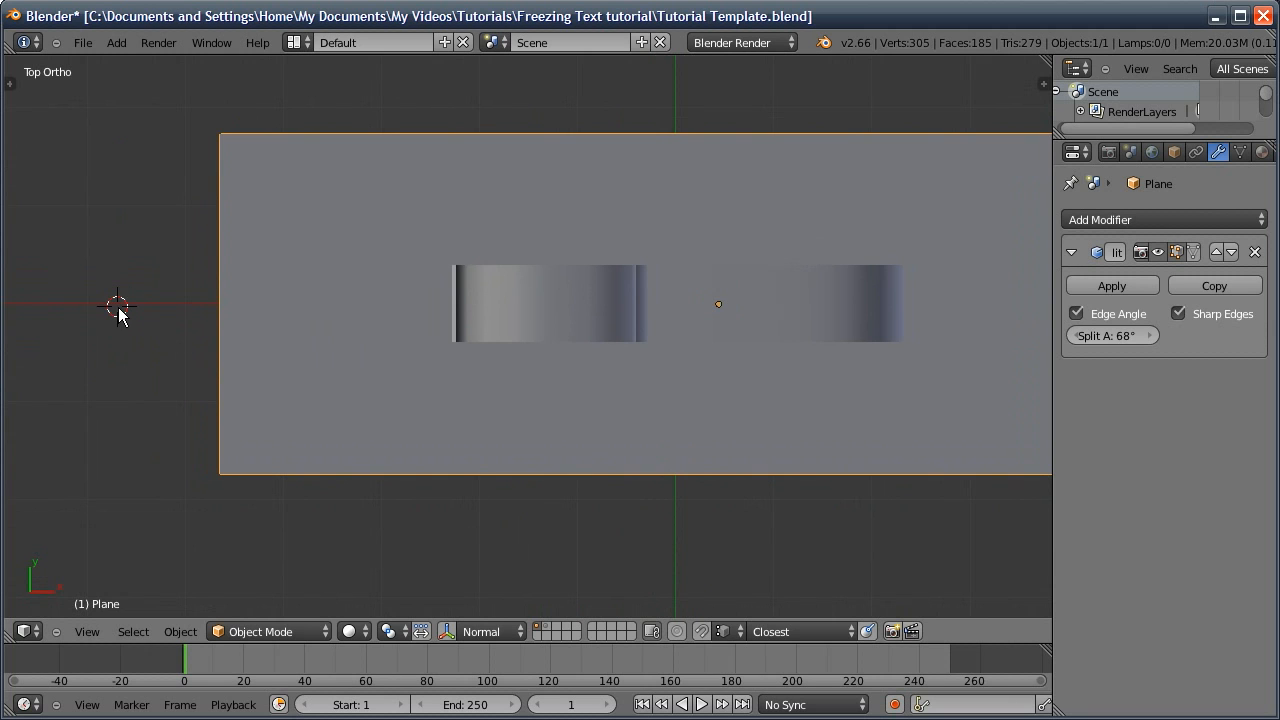
{"action": "key", "text": "shift+a"}
{"action": "left_click", "coordinate": [183, 361]}
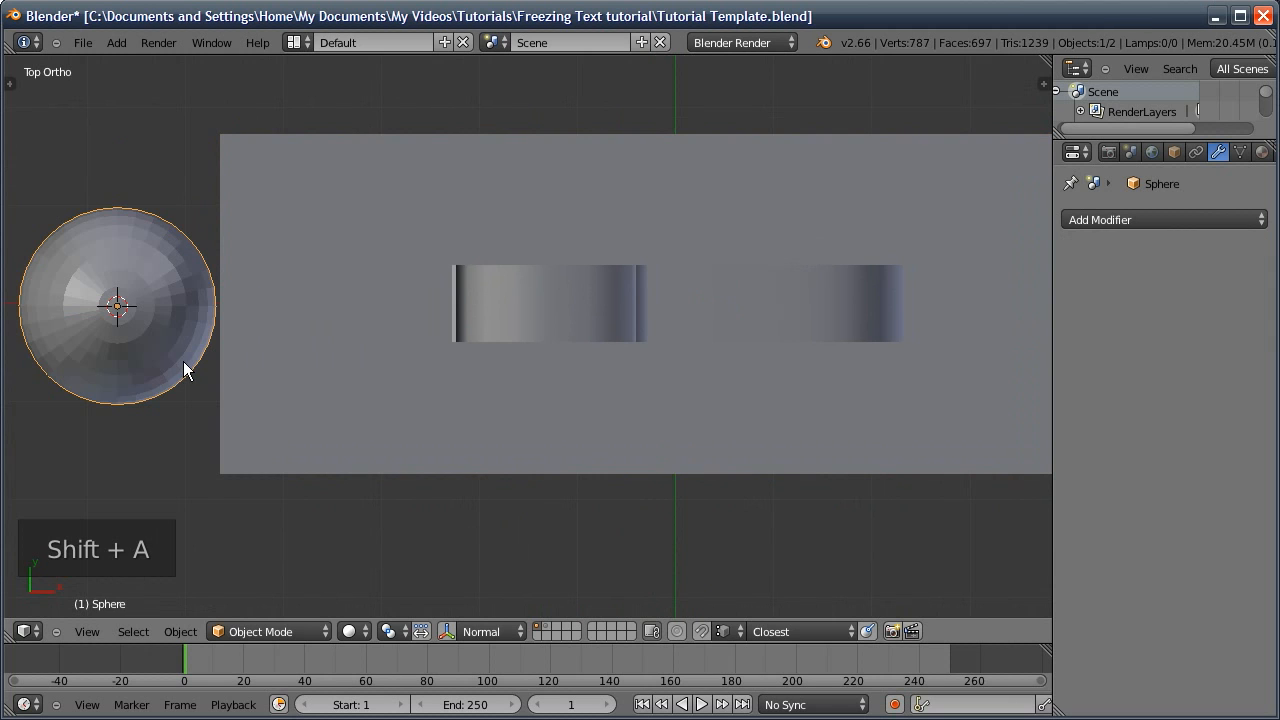
Move the sphere slightly towards the plane so it overlaps the plane's near end
{"action": "key", "text": "g"}
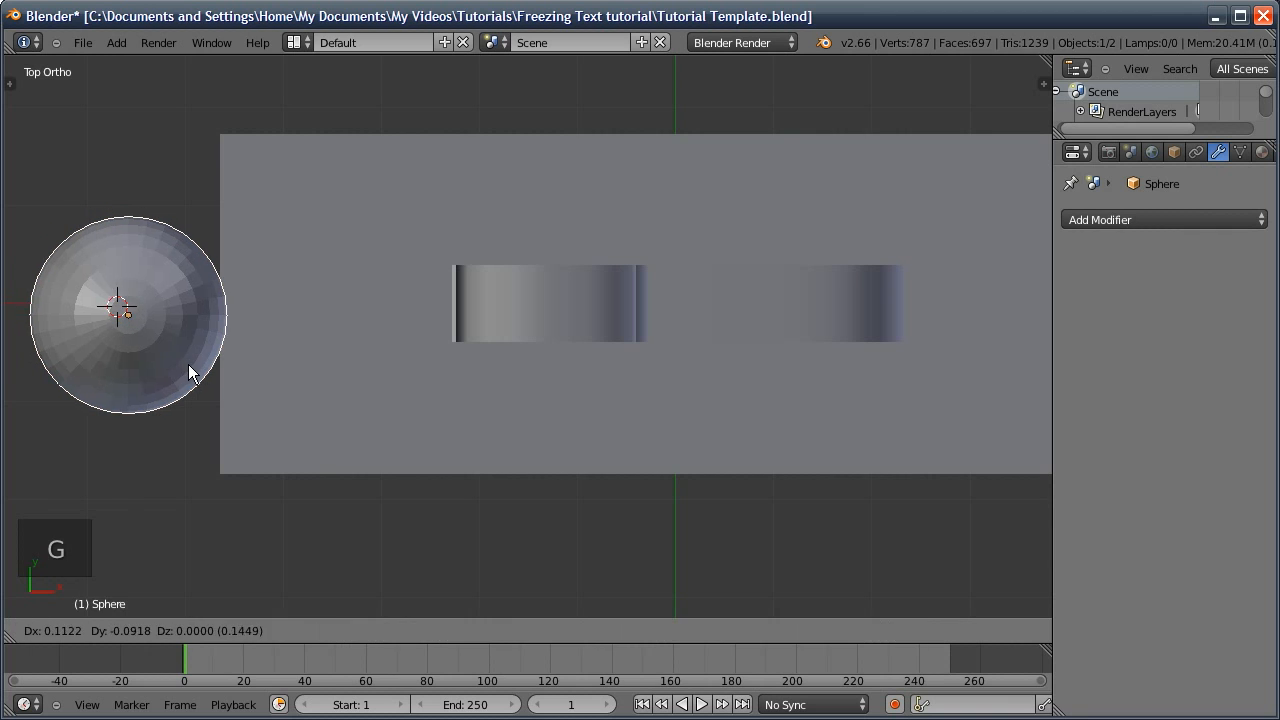
{"action": "left_click", "coordinate": [191, 371]}
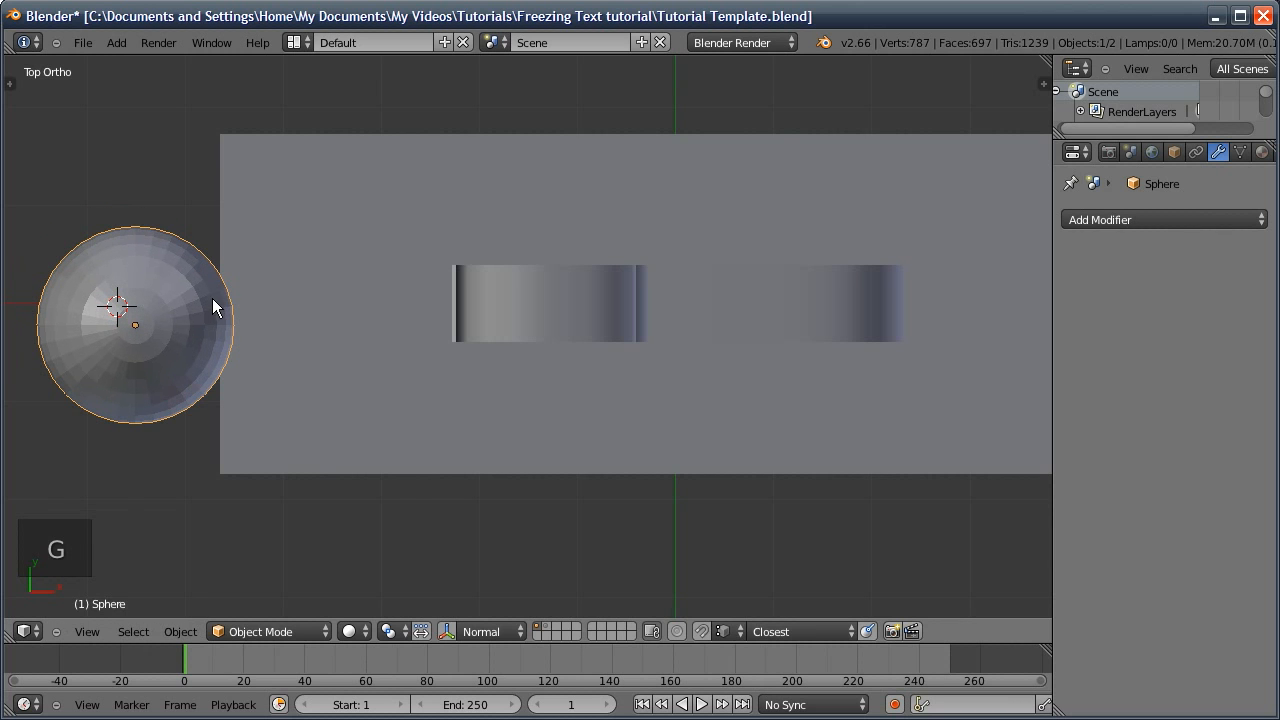
{"action": "key", "text": "g"}
{"action": "left_click", "coordinate": [217, 313]}
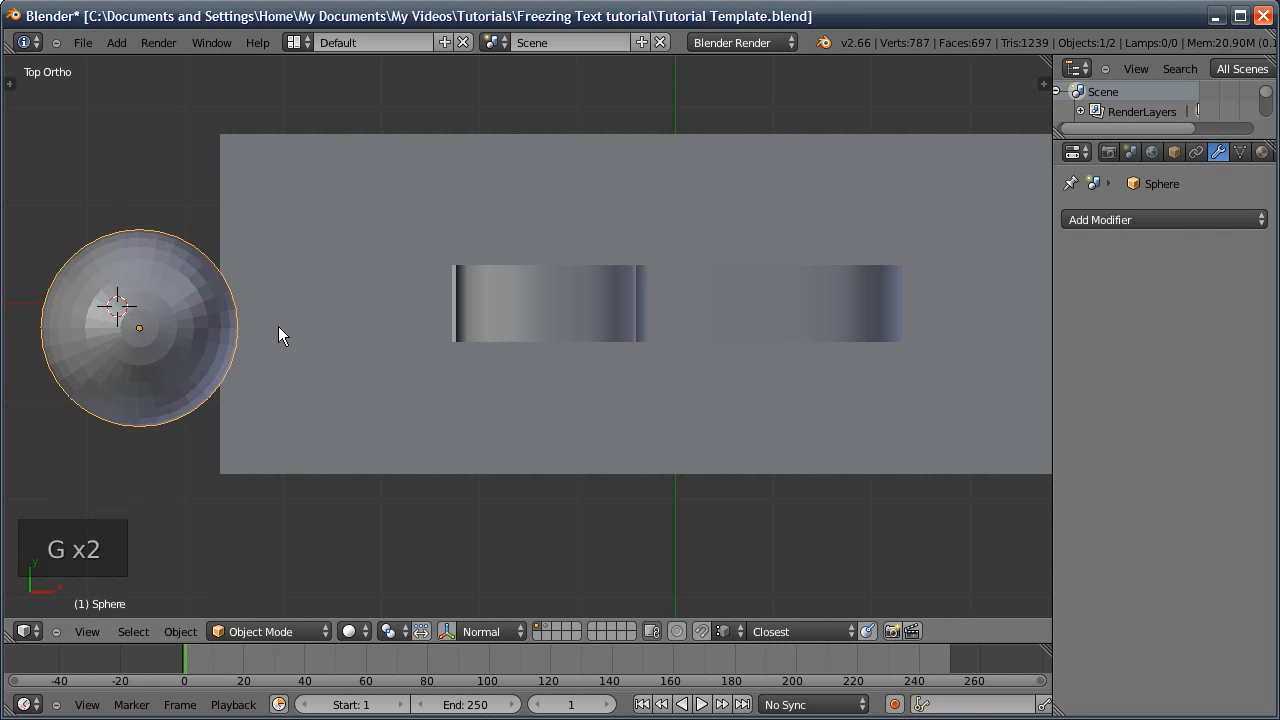
Insert a location keyframe for the sphere at frame 10
{"action": "middle_click_drag", "start_coordinate": [407, 435], "coordinate": [403, 223]}
{"action": "key", "text": "KP_1"}
{"action": "key", "text": "Up"}
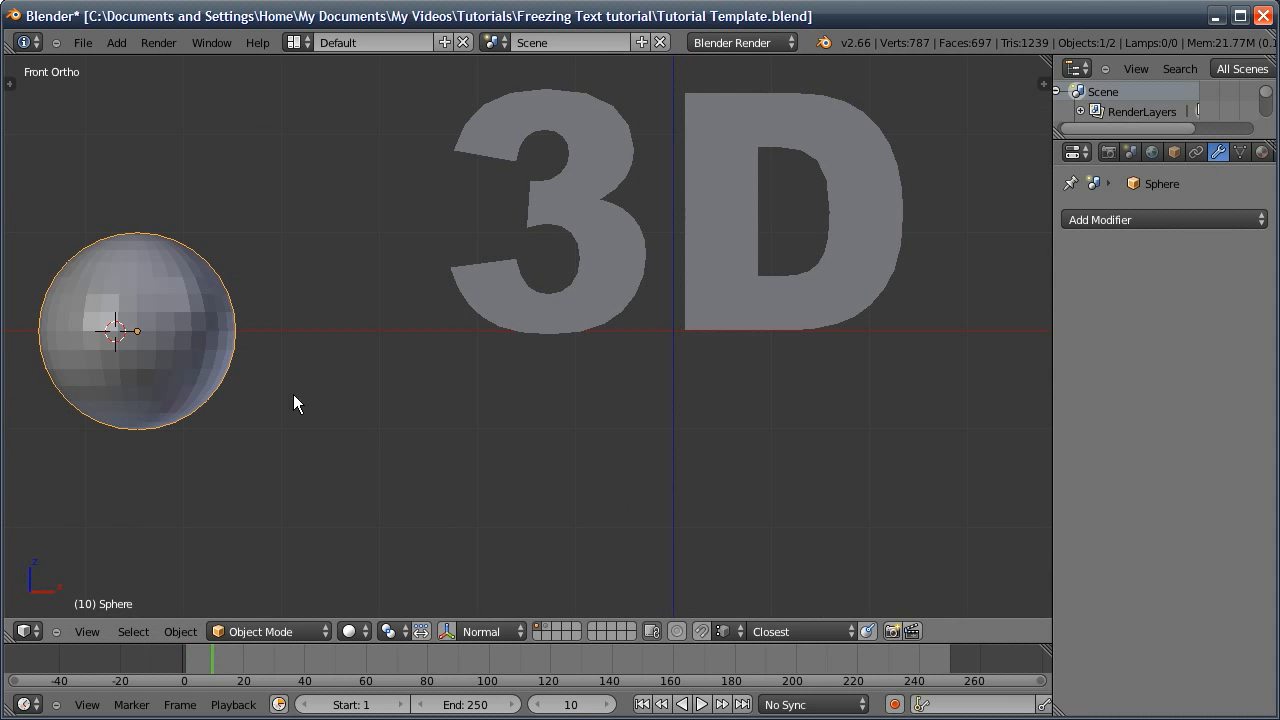
{"action": "left_click", "coordinate": [568, 704]}
{"action": "key", "text": "Return"}
{"action": "key", "text": "i"}
{"action": "left_click", "coordinate": [206, 328]}
At frame 1, lower the sphere about 1.1 units along Z to below the plane and insert a location keyframe
{"action": "key", "text": "shift+Left"}
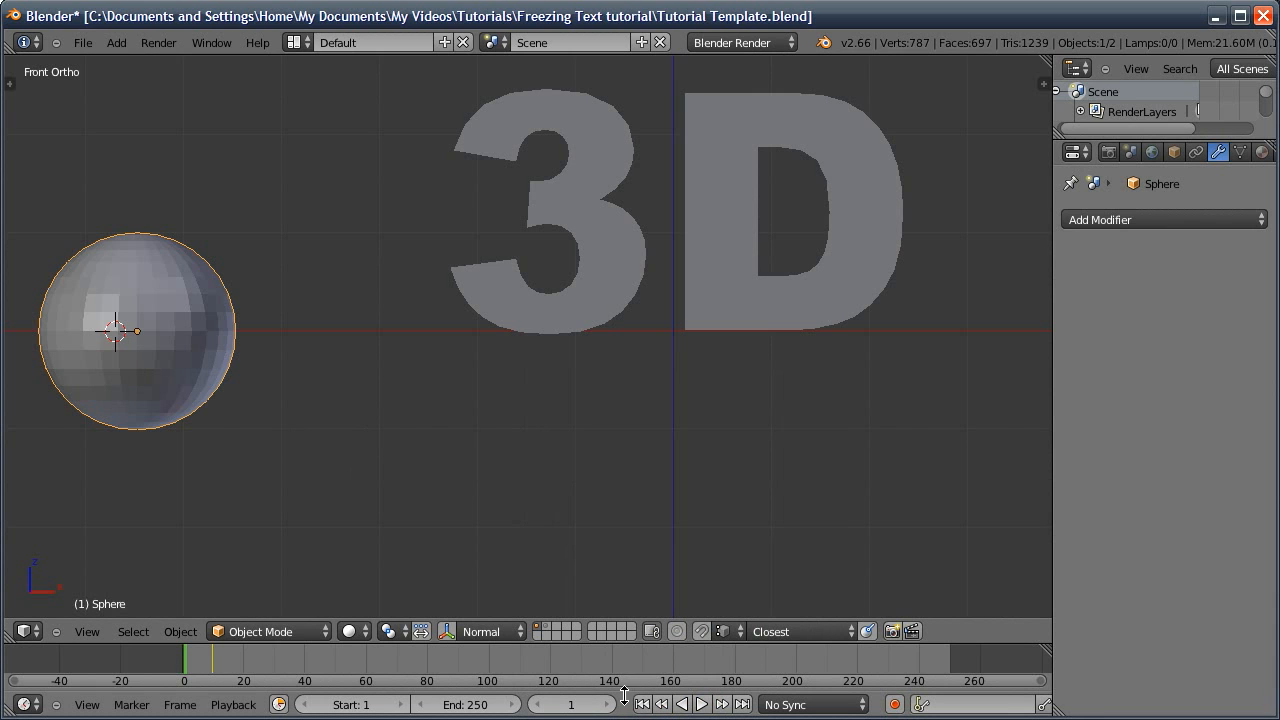
{"action": "key", "text": "g"}
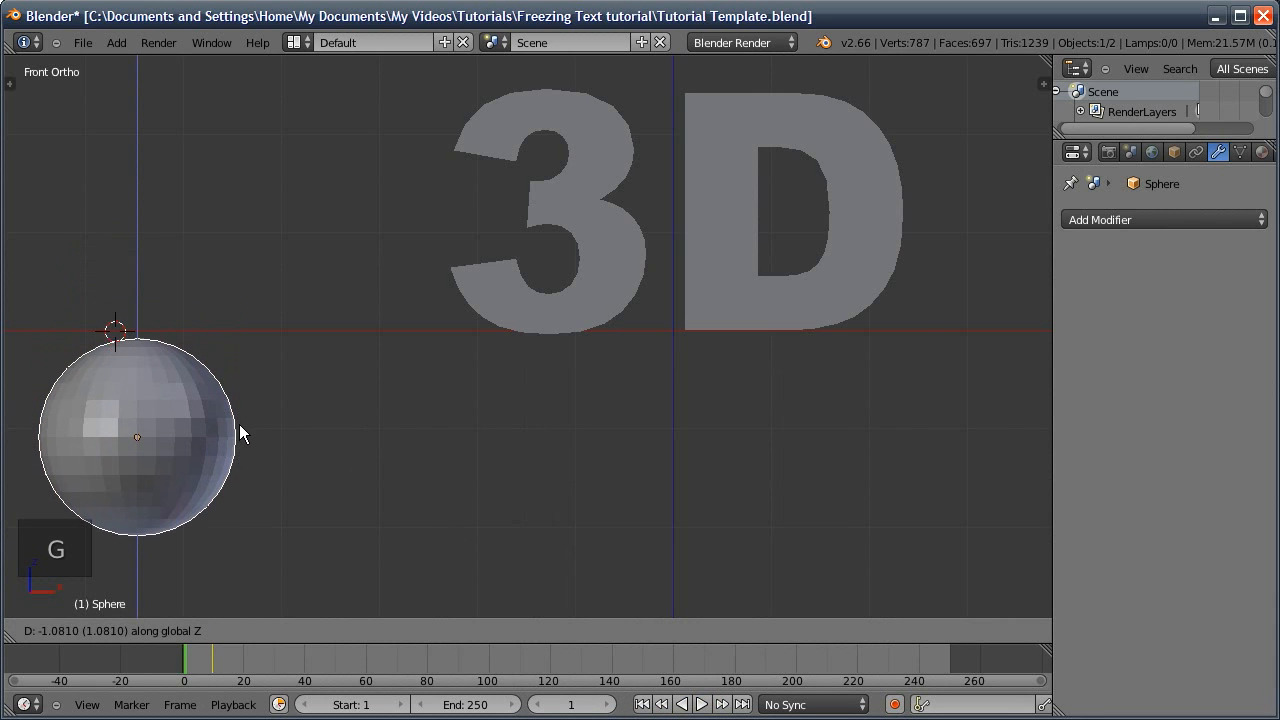
{"action": "left_click", "coordinate": [243, 426]}
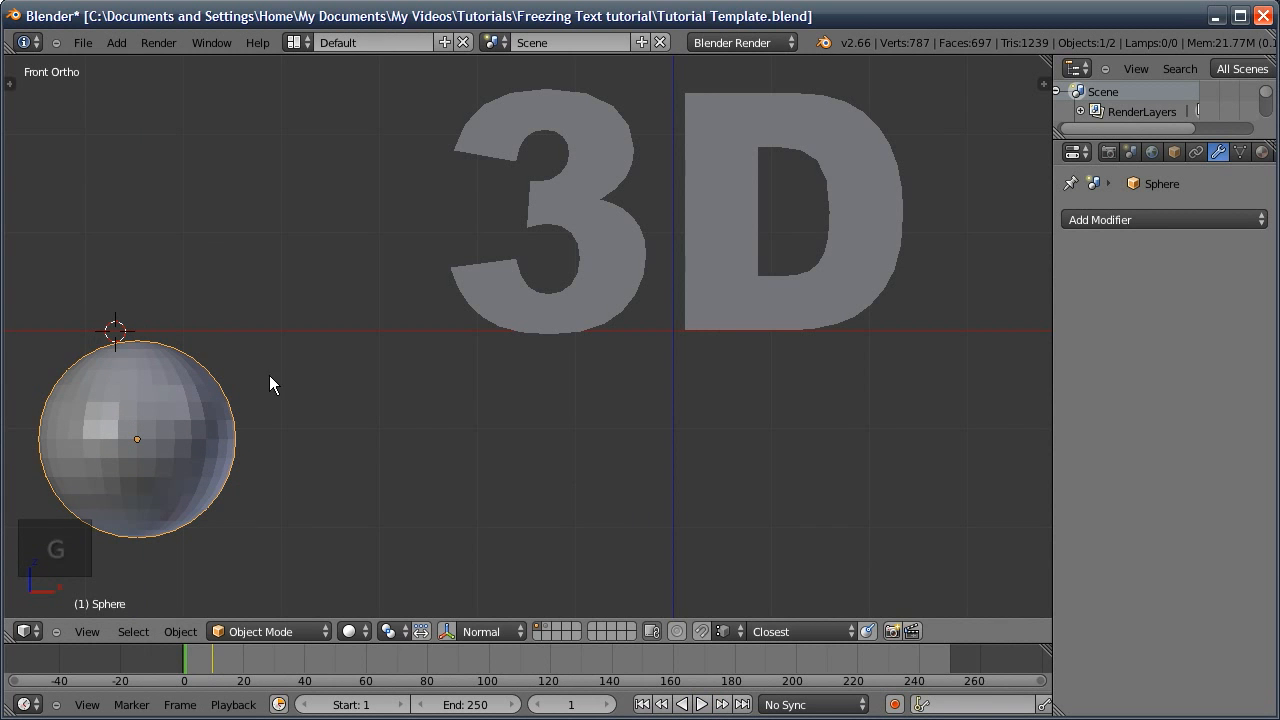
{"action": "key", "text": "i"}
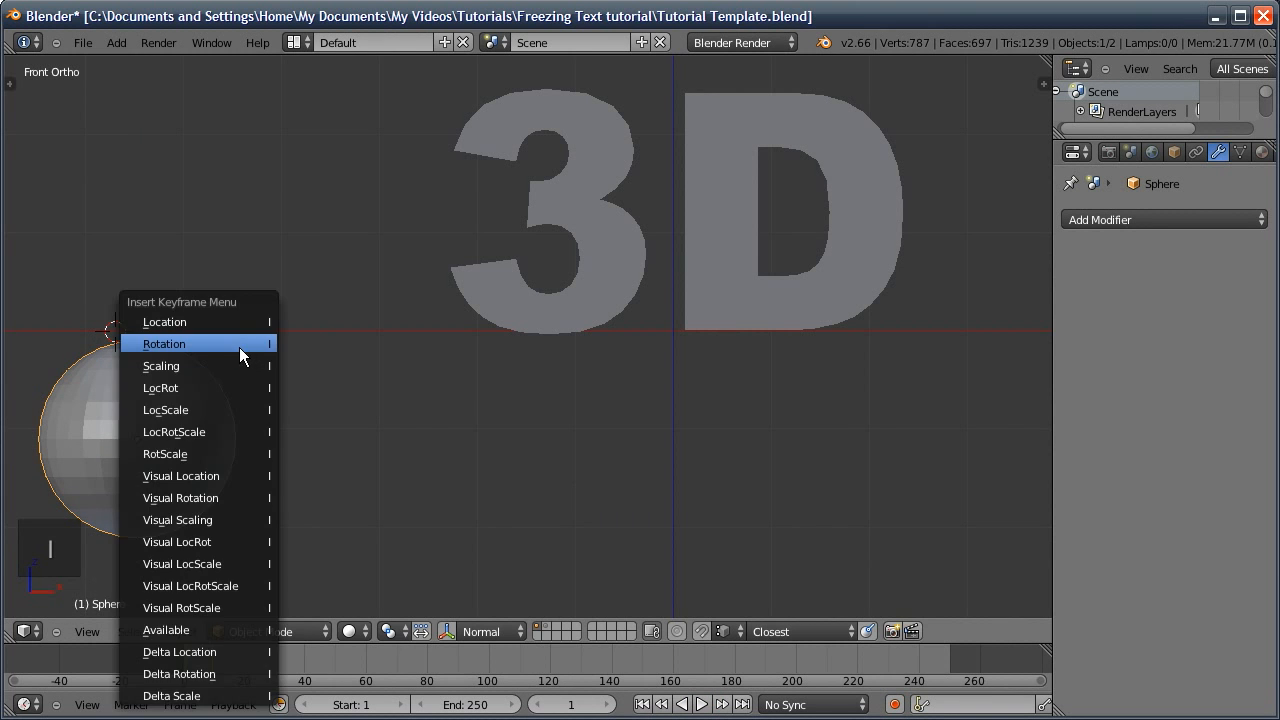
{"action": "left_click", "coordinate": [230, 322]}
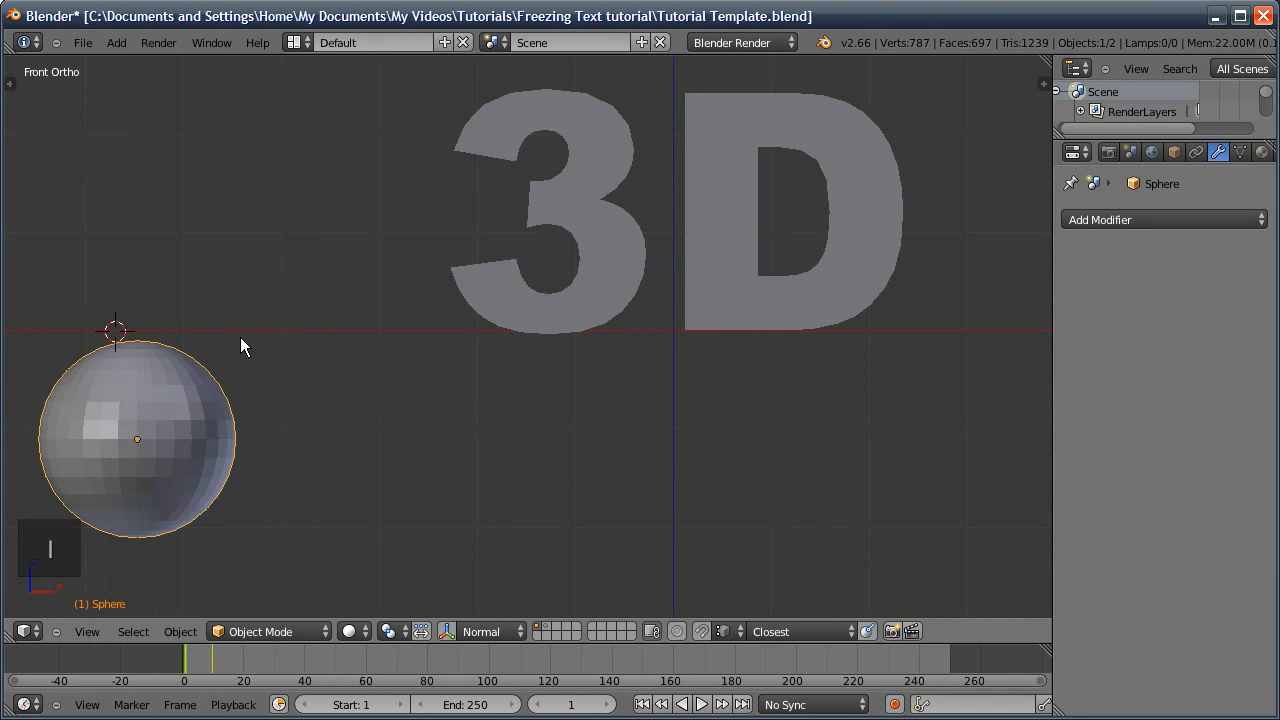
Scrub between frames 1 and 11 to check the sphere's rise into the end of the plane
{"action": "left_click", "coordinate": [197, 668]}
{"action": "left_click_drag", "start_coordinate": [194, 660], "coordinate": [187, 658]}
{"action": "middle_click_drag", "start_coordinate": [329, 408], "coordinate": [350, 368]}
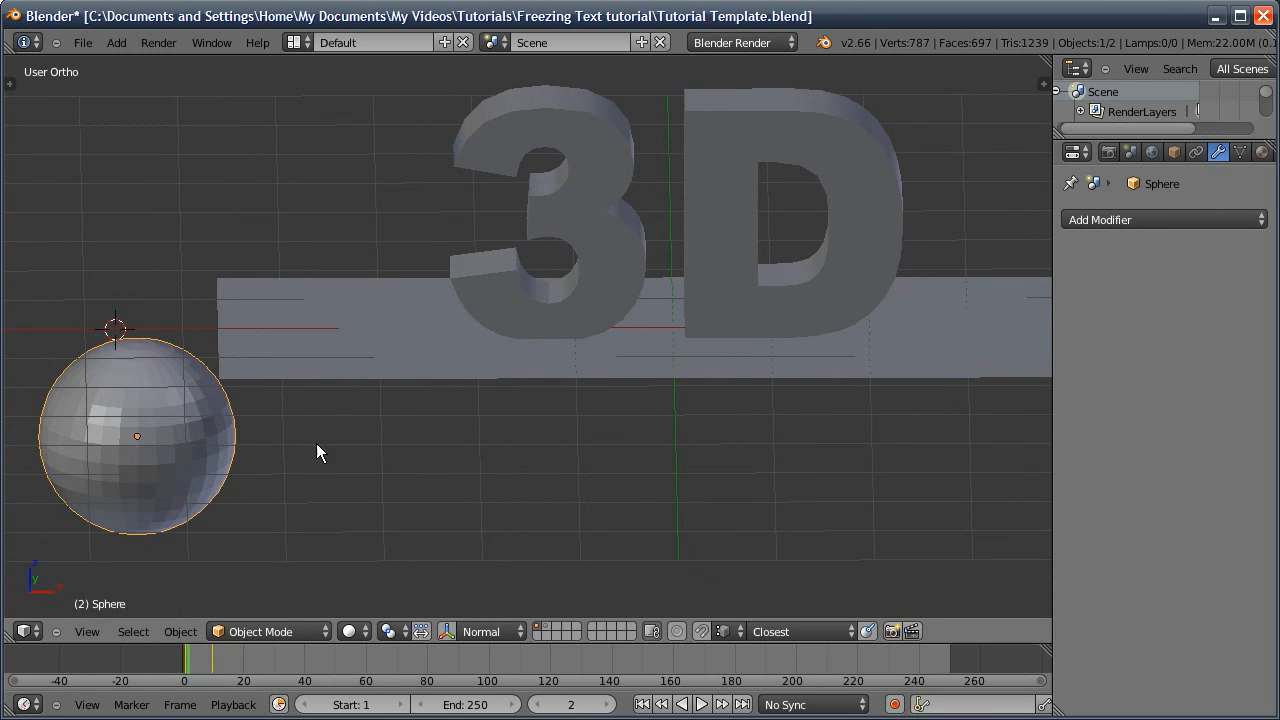
{"action": "left_click", "coordinate": [202, 668]}
{"action": "left_click", "coordinate": [215, 660]}
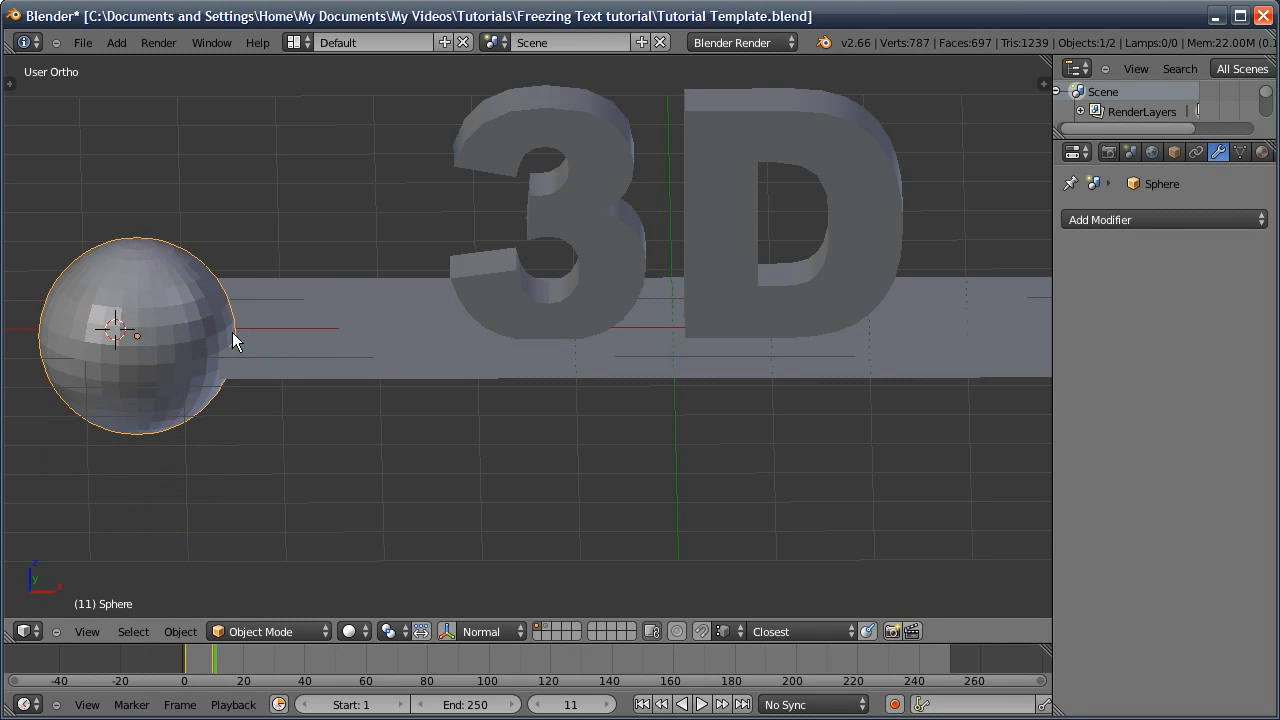
{"action": "middle_click_drag", "start_coordinate": [585, 294], "coordinate": [347, 364]}
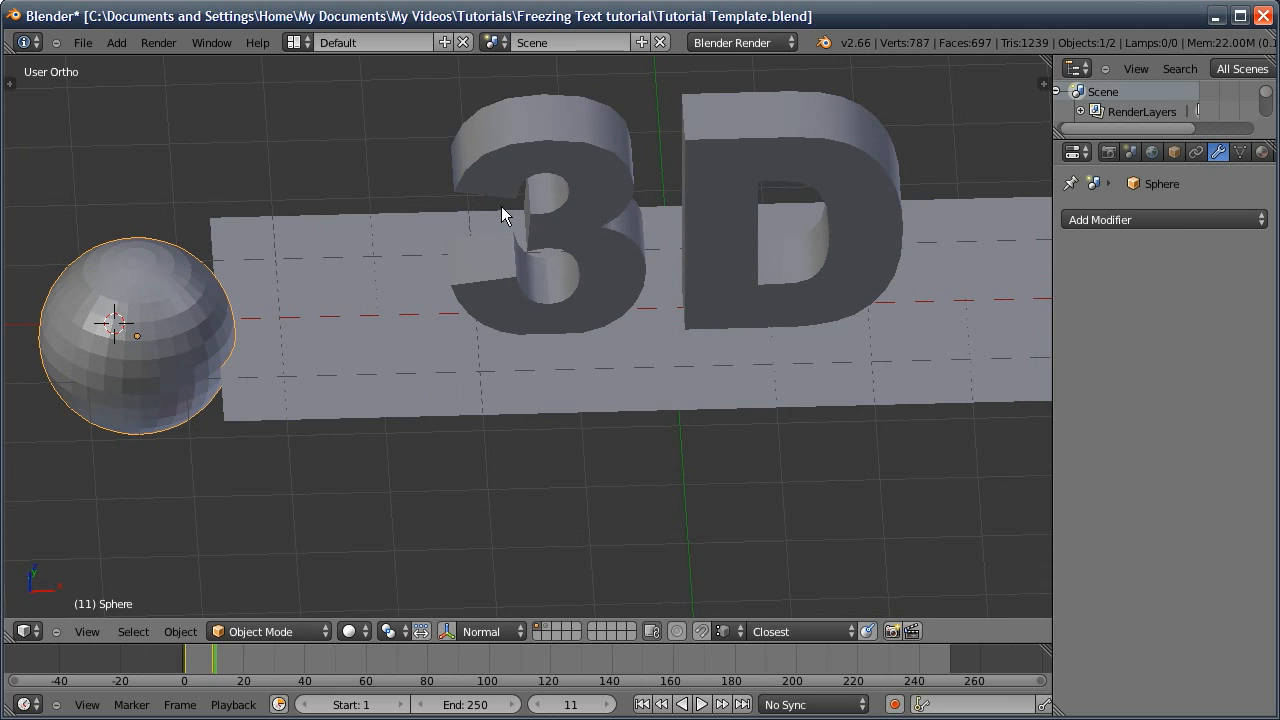
Enable Dynamic Paint on the sphere as a brush and set its paint color to black
{"action": "middle_click_drag", "start_coordinate": [593, 391], "coordinate": [560, 330]}
{"action": "middle_click_drag", "start_coordinate": [562, 302], "coordinate": [507, 314], "text": "shift"}
{"action": "scroll", "coordinate": [1240, 155], "scroll_direction": "down", "scroll_amount": 3}
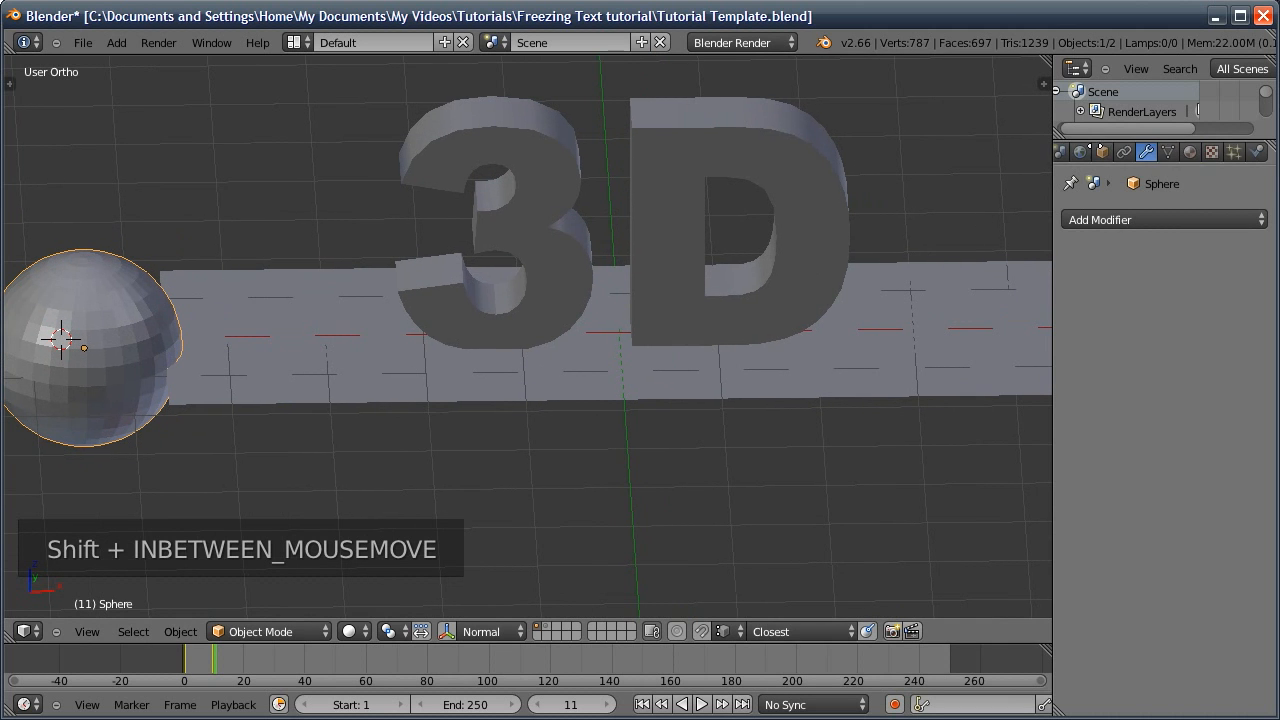
{"action": "left_click", "coordinate": [1250, 153]}
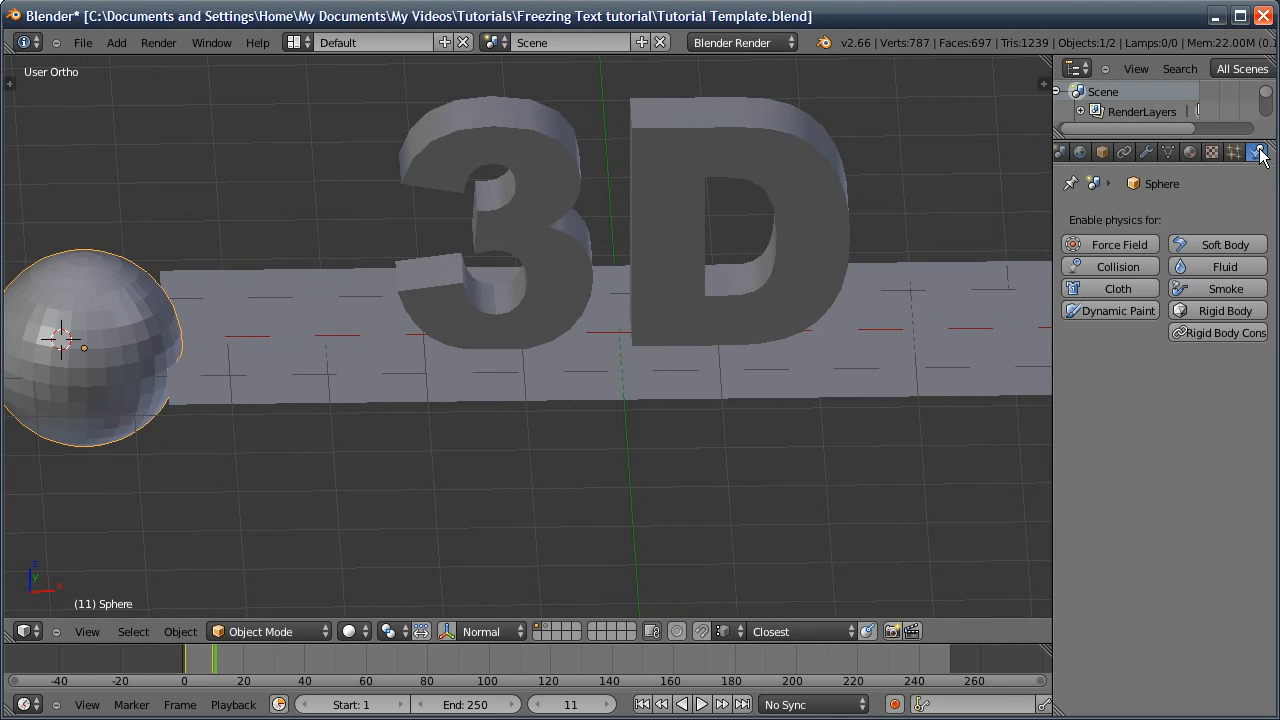
{"action": "left_click", "coordinate": [1084, 312]}
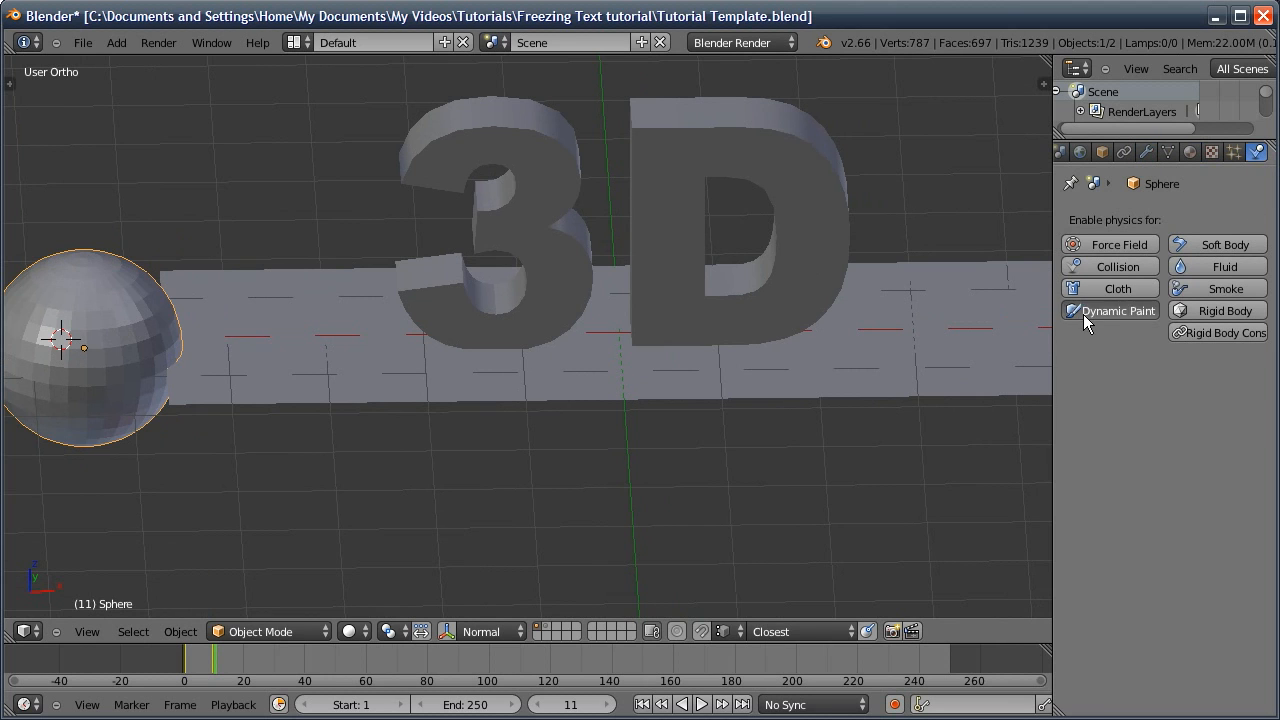
{"action": "left_click", "coordinate": [1207, 392]}
{"action": "left_click", "coordinate": [1190, 418]}
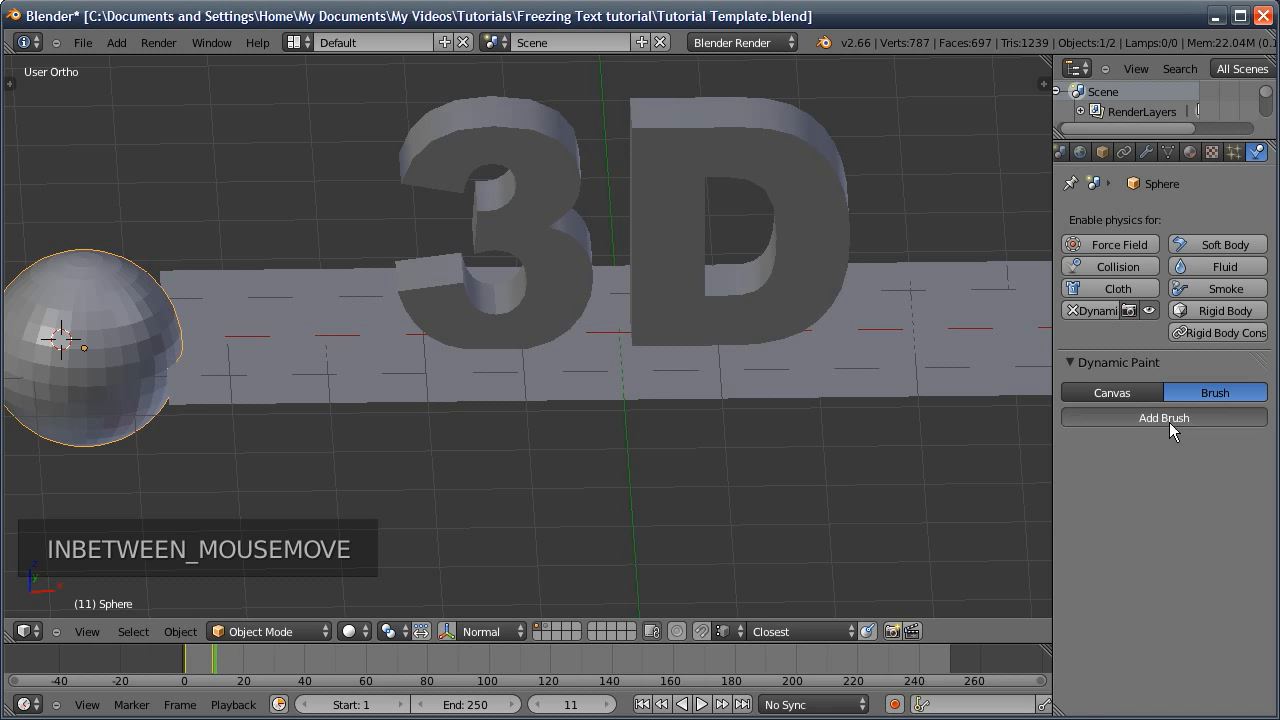
{"action": "left_click", "coordinate": [1226, 462]}
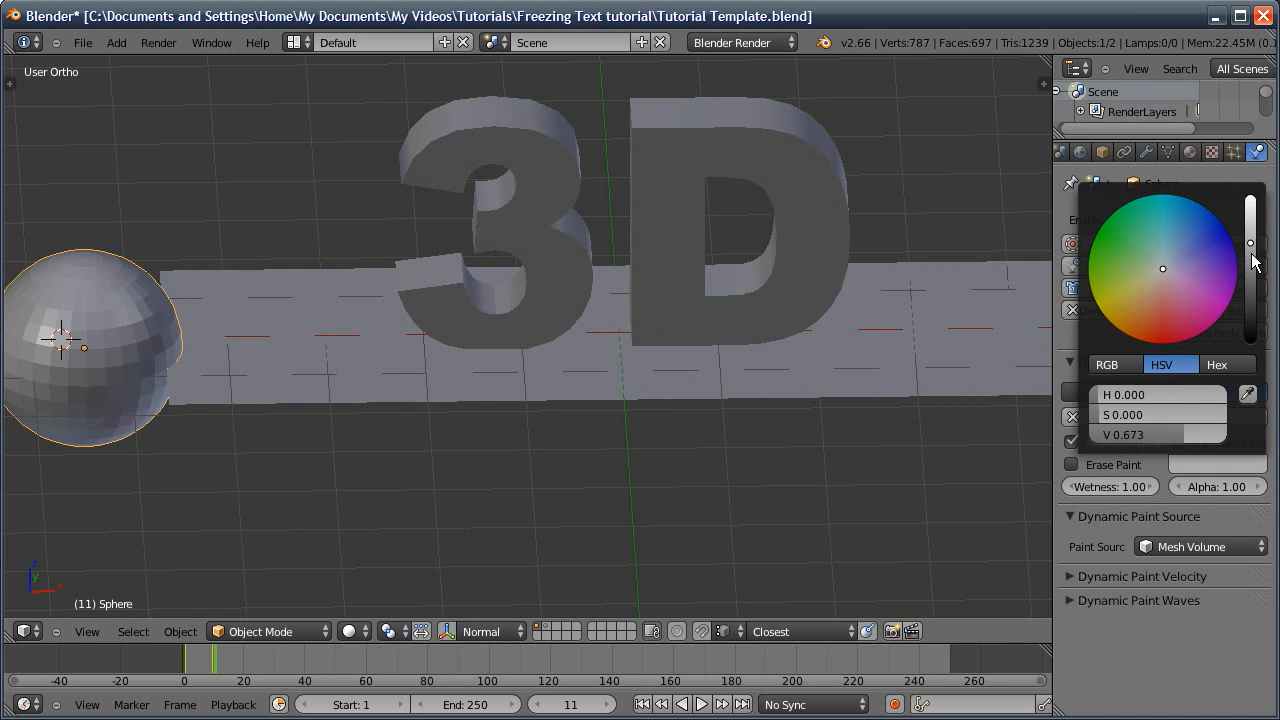
{"action": "left_click_drag", "start_coordinate": [1255, 262], "coordinate": [1246, 389]}
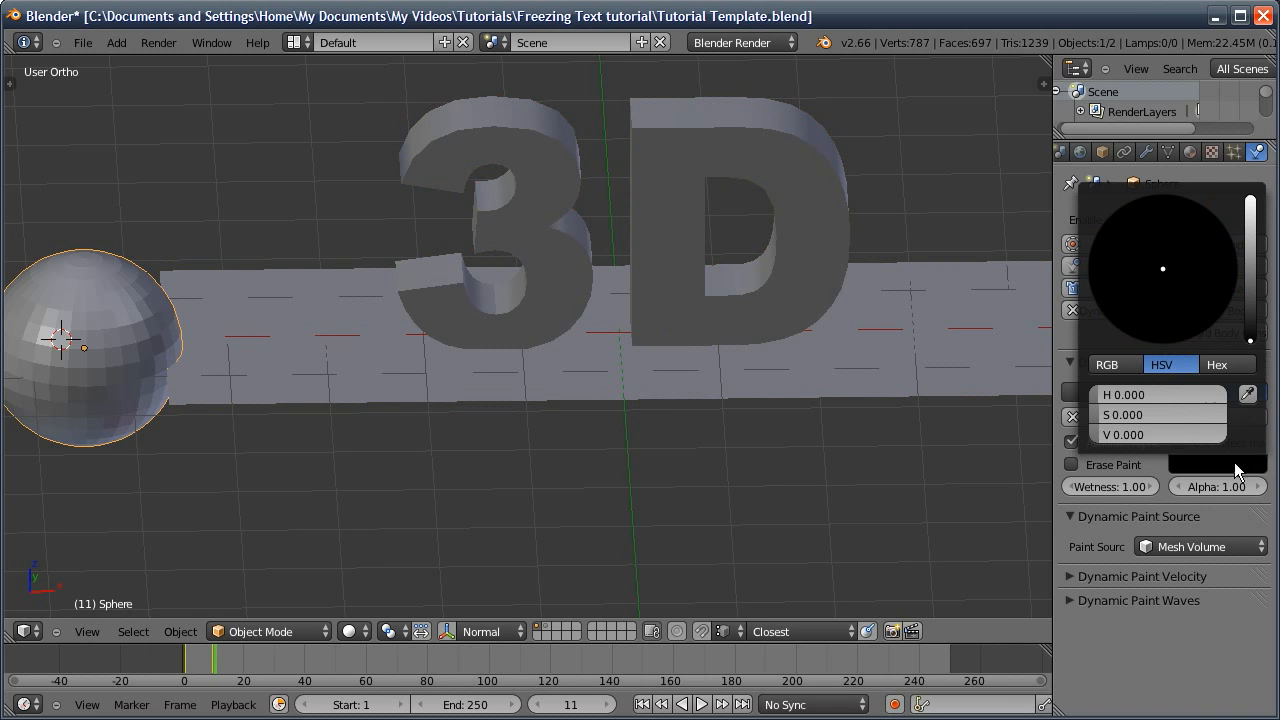
Add a Dynamic Paint canvas to the joined text and plane mesh and name its surface Dynamic Spread
{"action": "right_click", "coordinate": [680, 342]}
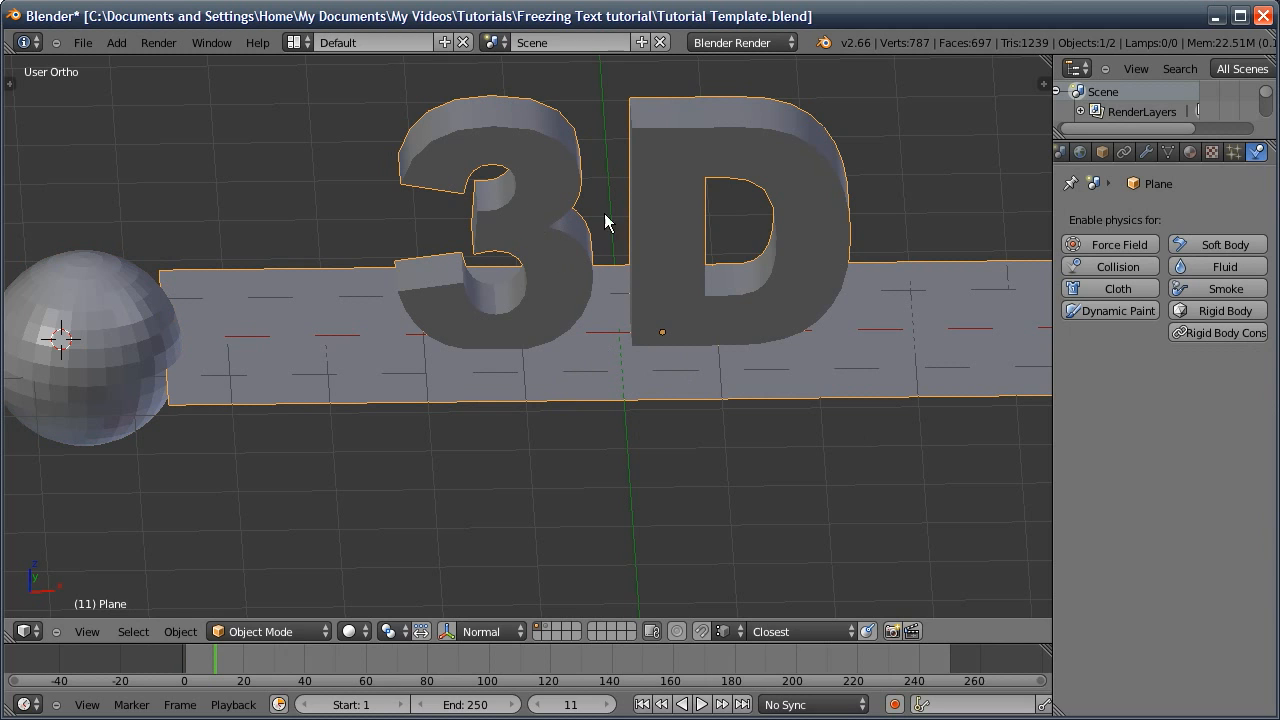
{"action": "left_click", "coordinate": [1105, 311]}
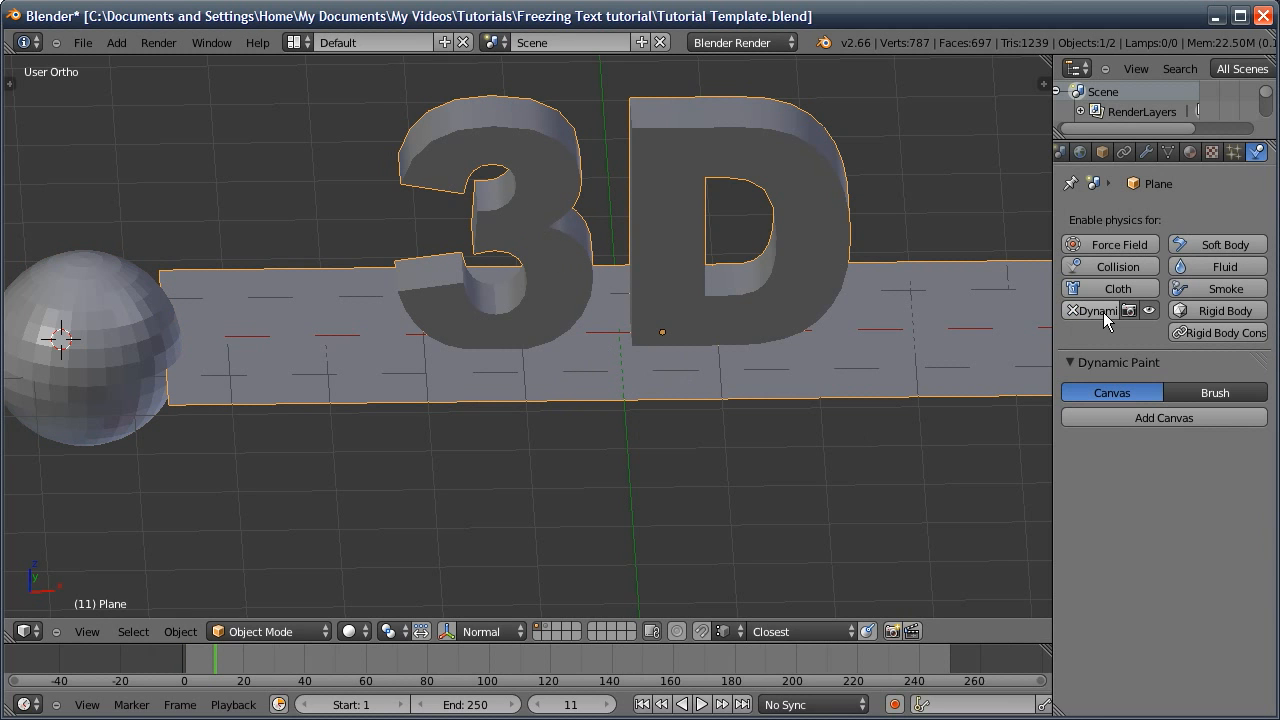
{"action": "left_click", "coordinate": [1147, 420]}
{"action": "scroll", "coordinate": [1146, 458], "scroll_direction": "down", "scroll_amount": 6}
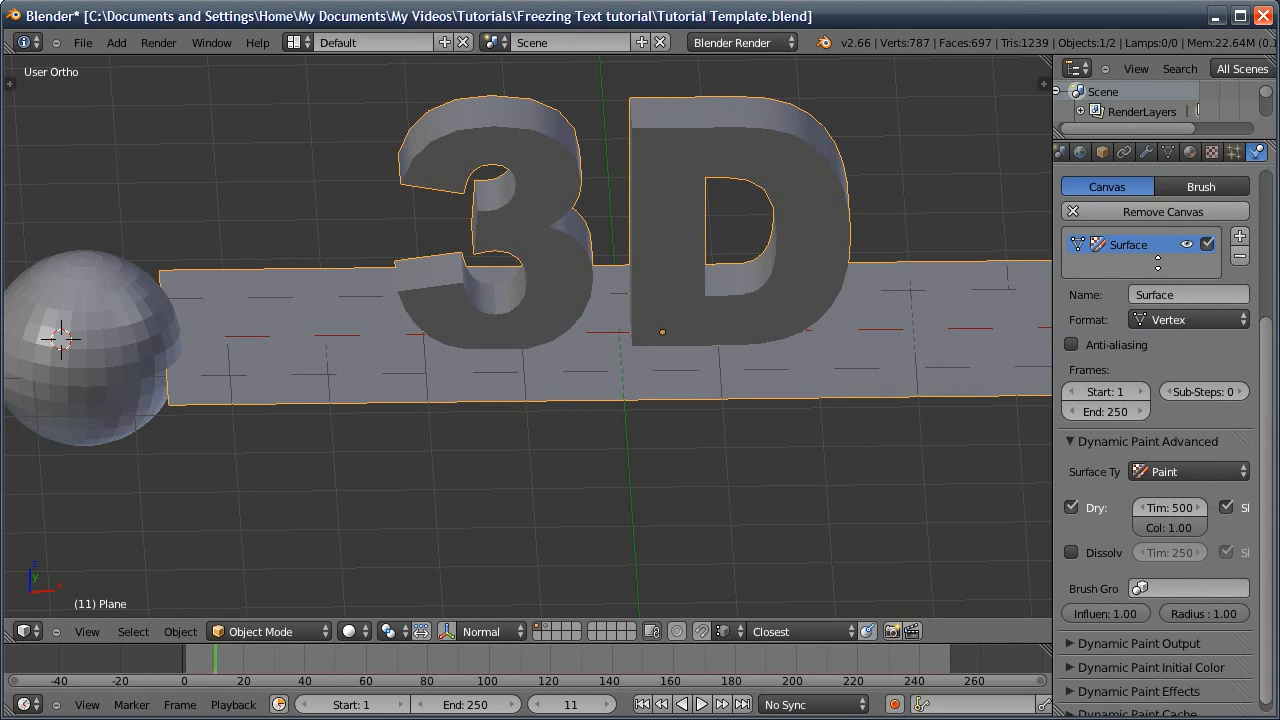
{"action": "scroll", "coordinate": [1161, 348], "scroll_direction": "up", "scroll_amount": 4}
{"action": "type", "text": "Dynamic Spread"}
{"action": "key", "text": "Return"}
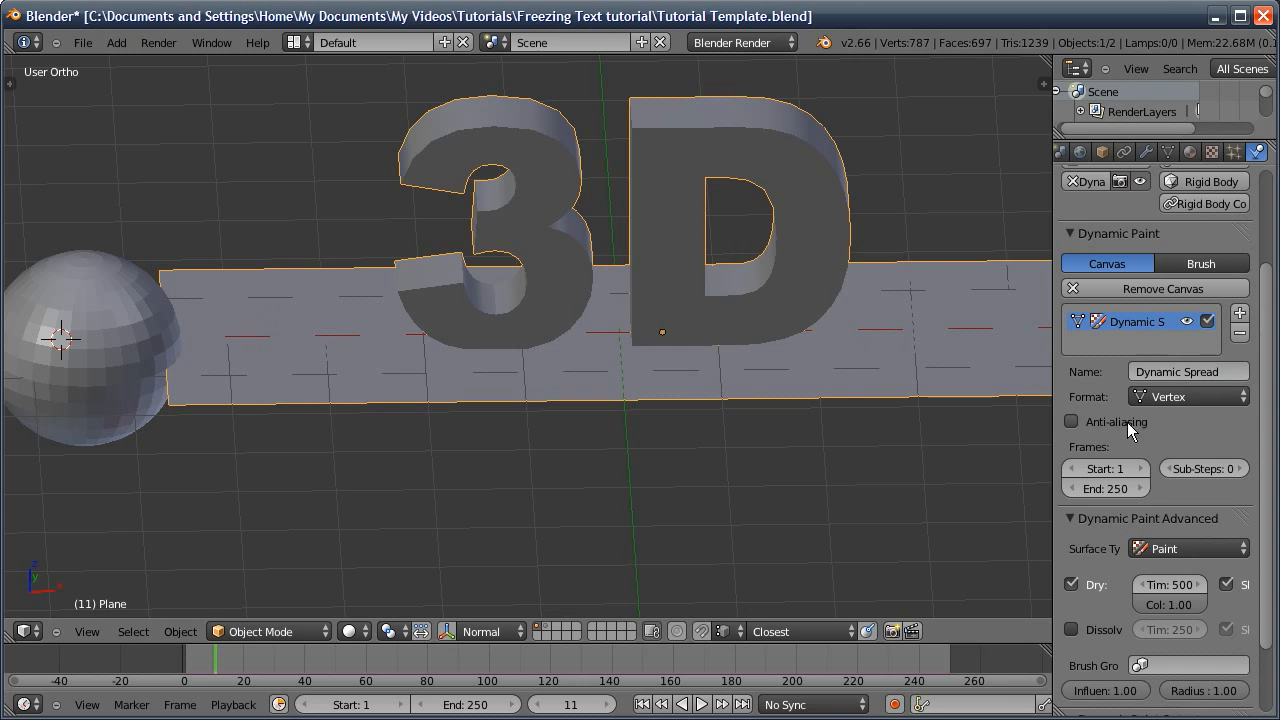
Set the Dynamic Spread surface to Image Sequence format with resolution 128 and end frame 240
{"action": "left_click", "coordinate": [1192, 399]}
{"action": "left_click", "coordinate": [1169, 360]}
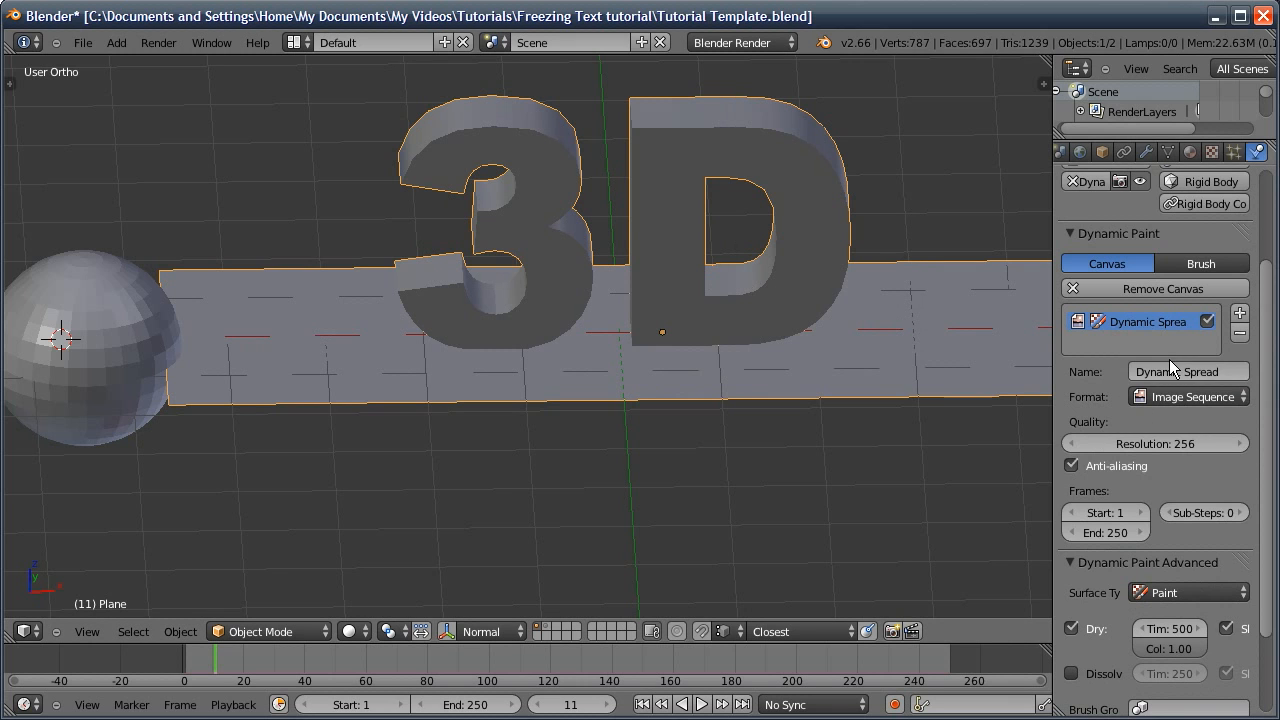
{"action": "left_click", "coordinate": [1166, 438]}
{"action": "type", "text": "128"}
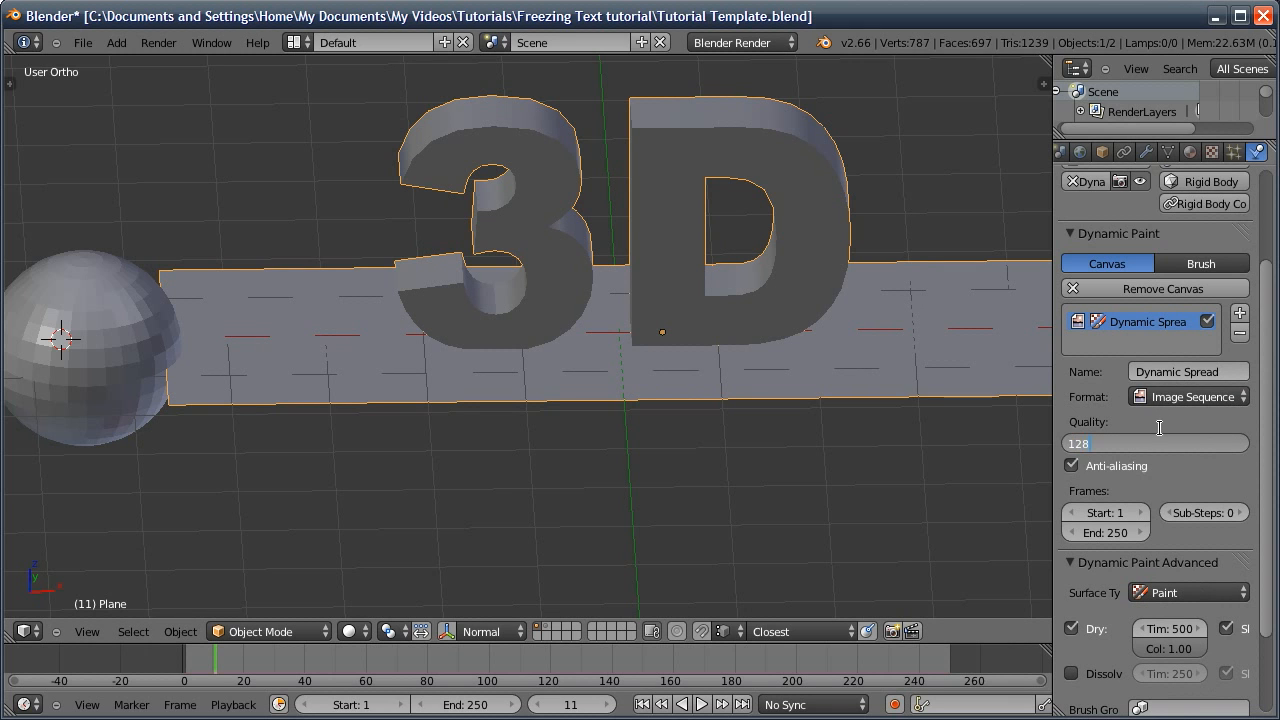
{"action": "key", "text": "Return"}
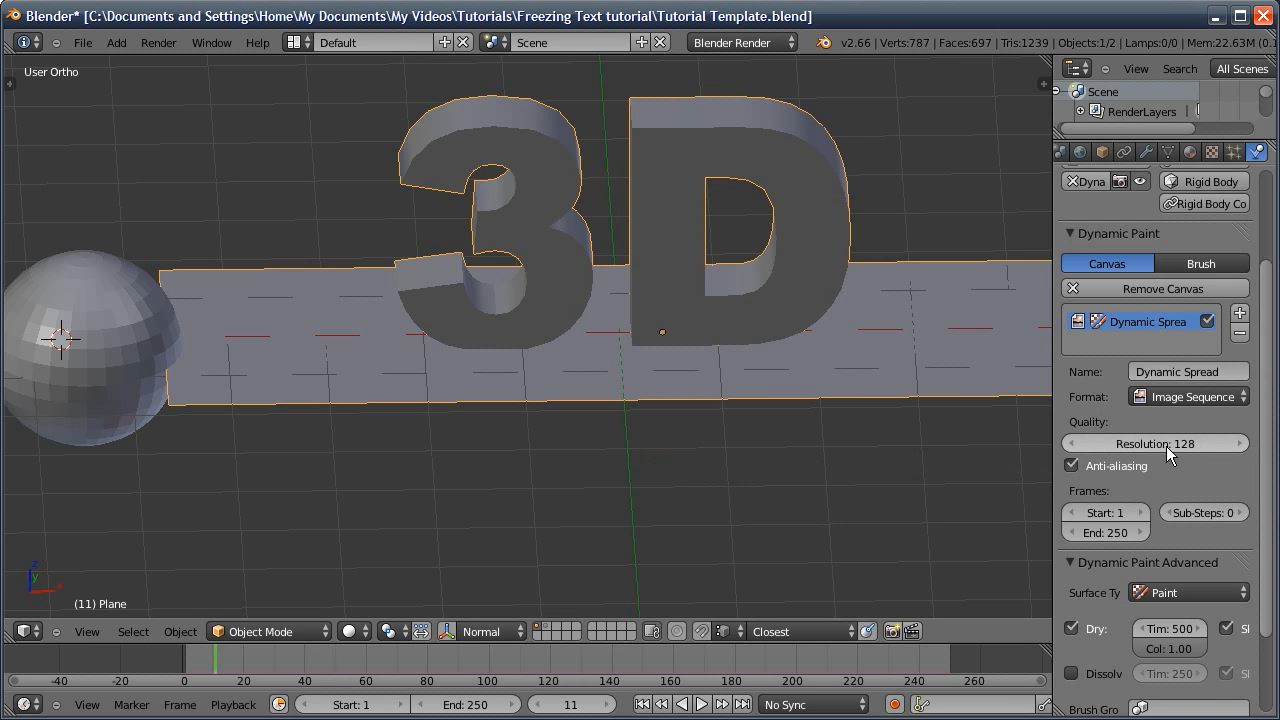
{"action": "left_click", "coordinate": [1119, 530]}
{"action": "type", "text": "2"}
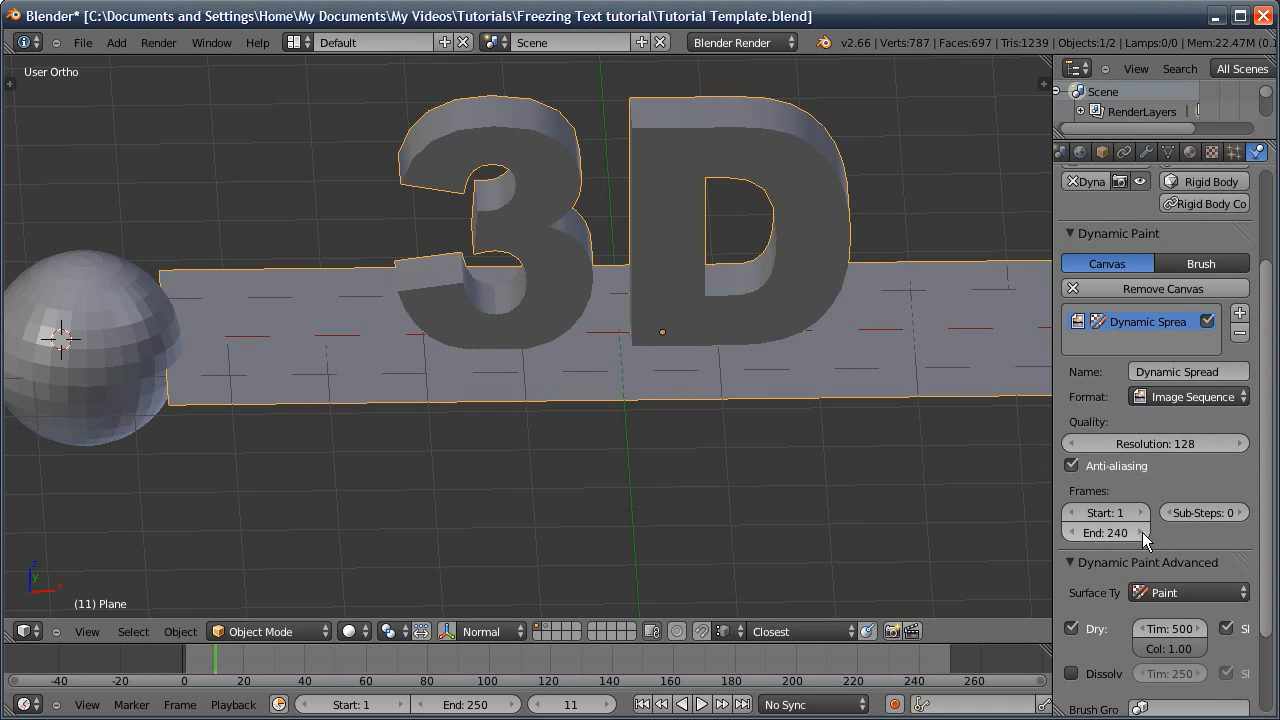
Disable Dry for the Dynamic Spread surface and show its Dynamic Paint output settings
{"action": "scroll", "coordinate": [1140, 525], "scroll_direction": "down", "scroll_amount": 3}
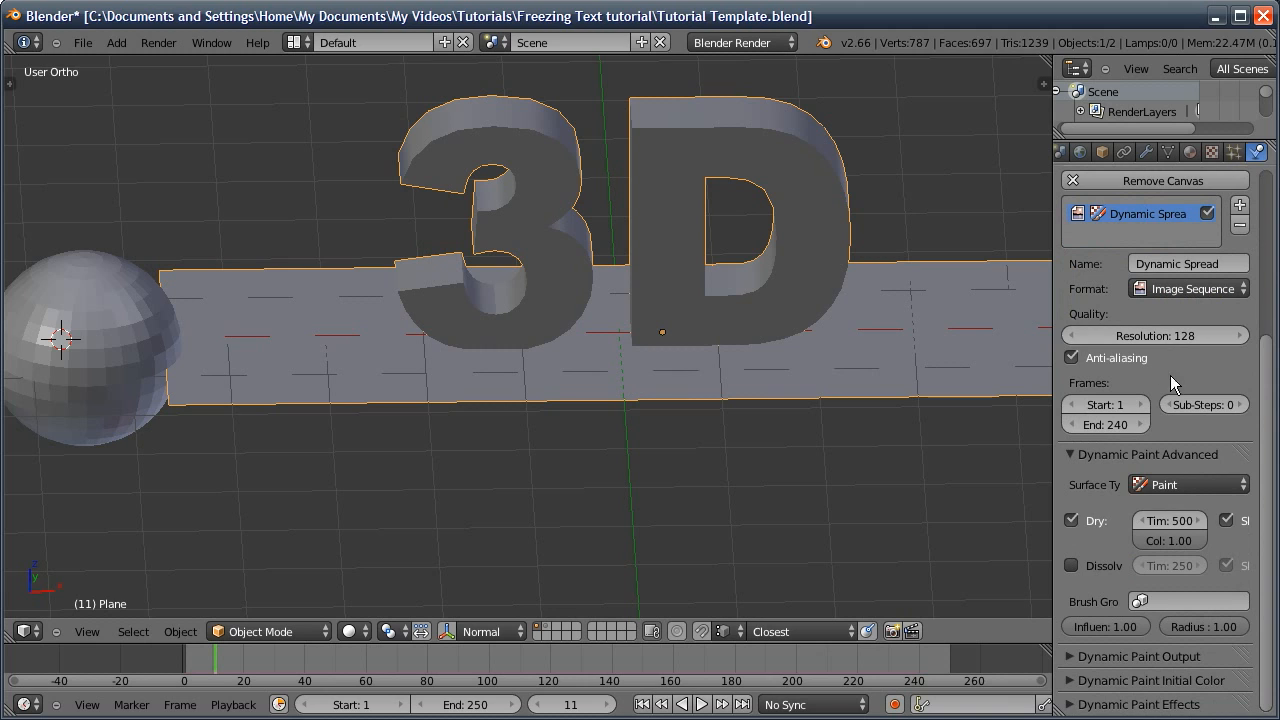
{"action": "left_click", "coordinate": [1072, 518]}
{"action": "left_click", "coordinate": [1069, 452]}
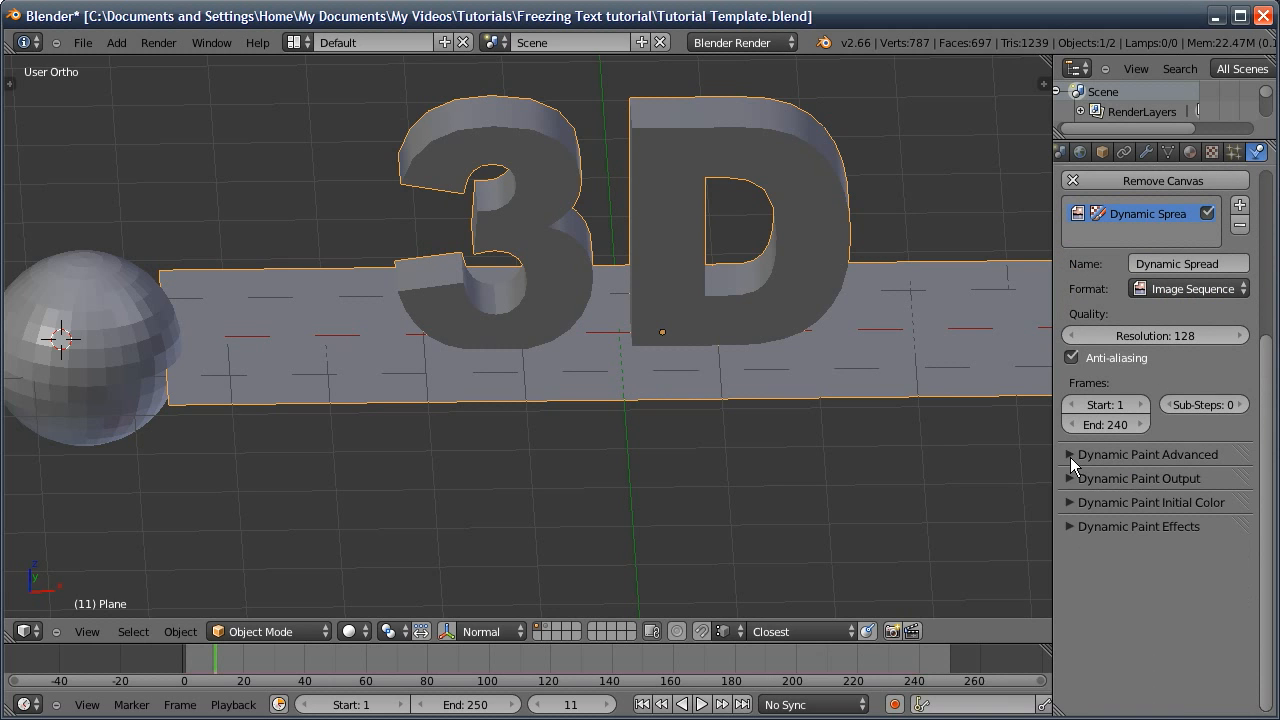
{"action": "left_click", "coordinate": [1071, 486]}
Apply the rotation and scale of the joined text and plane mesh
{"action": "mouse_move", "coordinate": [725, 312]}
{"action": "middle_mouse_down"}
{"action": "mouse_move", "coordinate": [752, 284]}
{"action": "mouse_move", "coordinate": [719, 262]}
{"action": "mouse_move", "coordinate": [746, 266]}
{"action": "middle_mouse_up"}
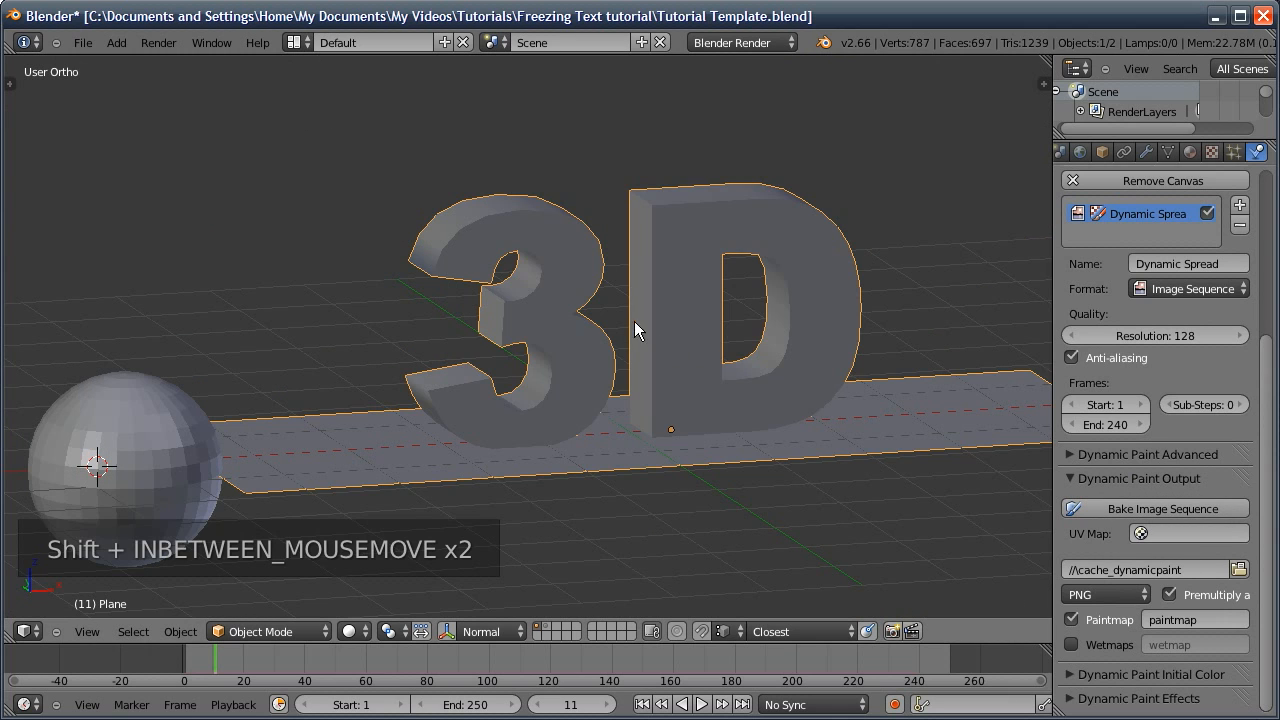
{"action": "key", "text": "ctrl+a"}
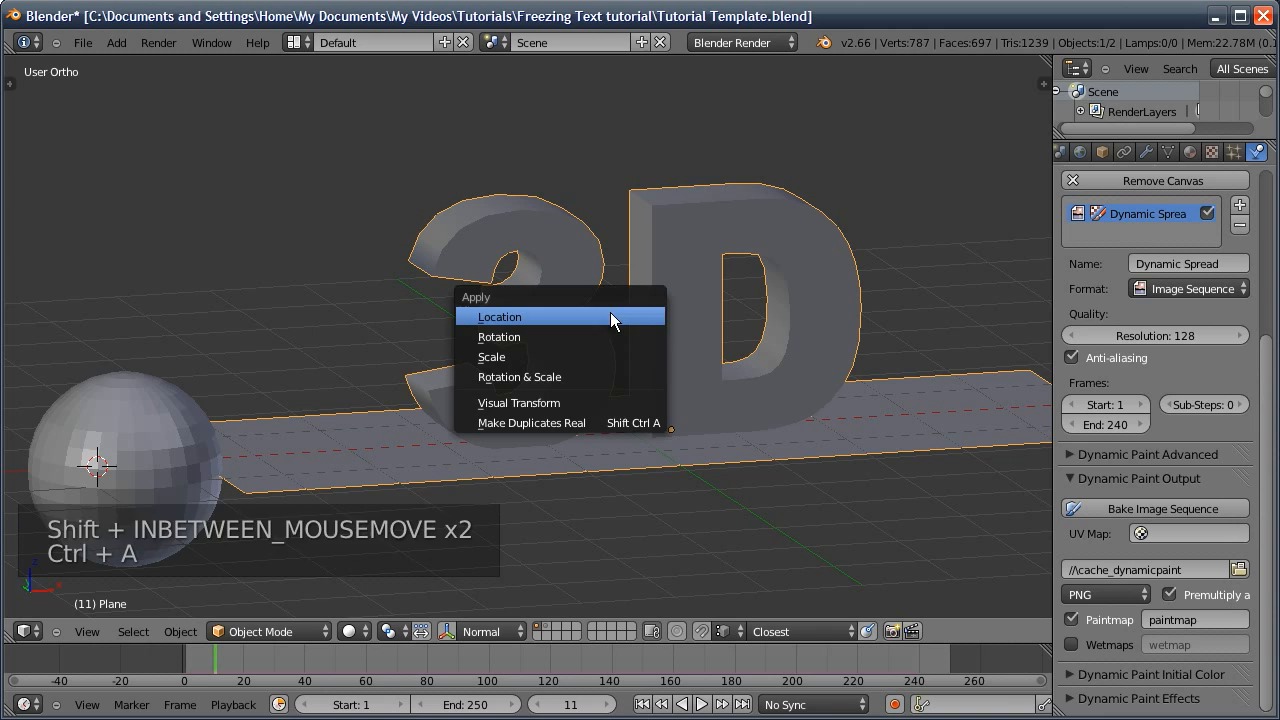
{"action": "left_click", "coordinate": [593, 377]}
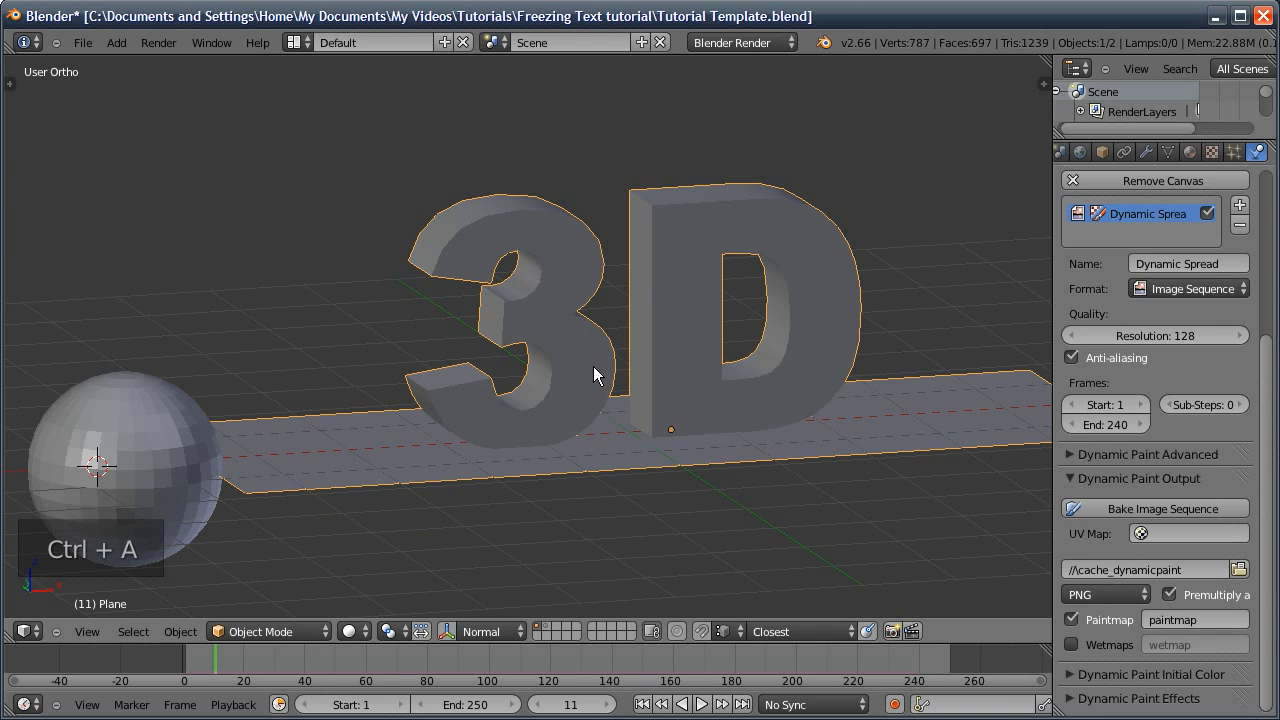
Enter Edit Mode on the joined text and plane mesh and open a UV/Image Editor beside the 3D view
{"action": "key", "text": "KP_7"}
{"action": "middle_click_drag", "start_coordinate": [670, 390], "coordinate": [630, 326], "text": "shift"}
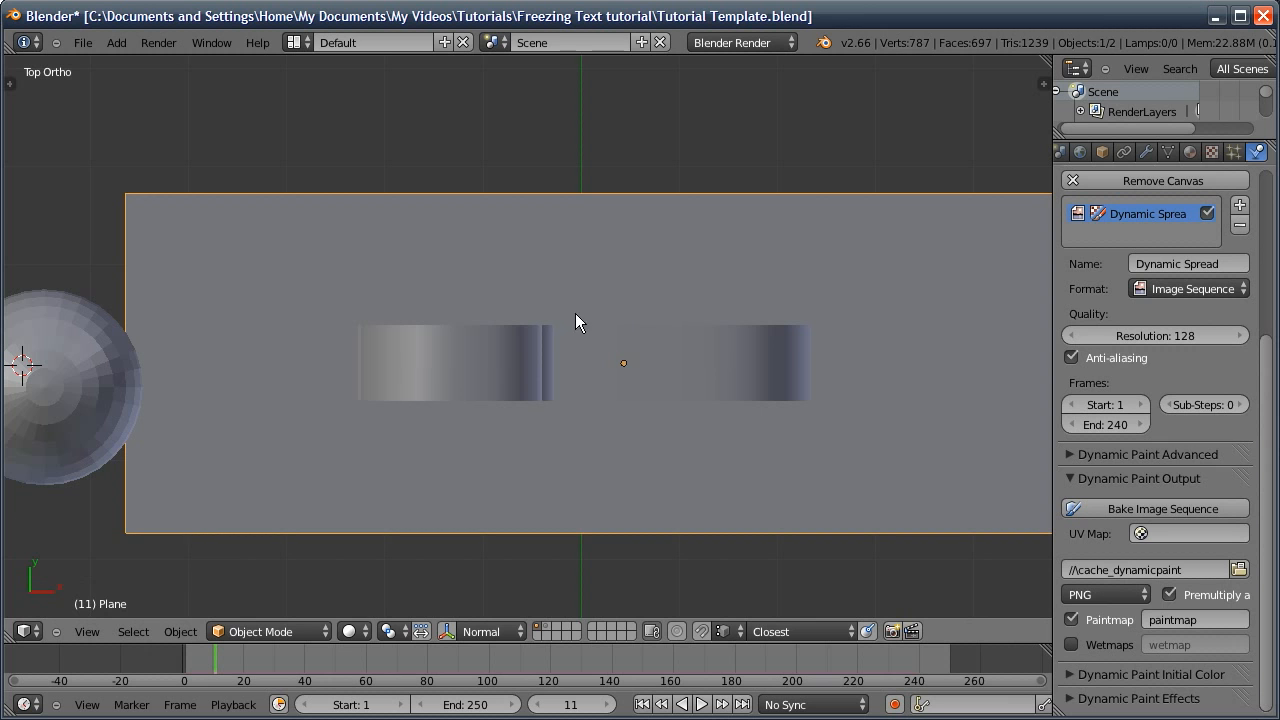
{"action": "key", "text": "Tab"}
{"action": "left_click_drag", "start_coordinate": [10, 640], "coordinate": [484, 614]}
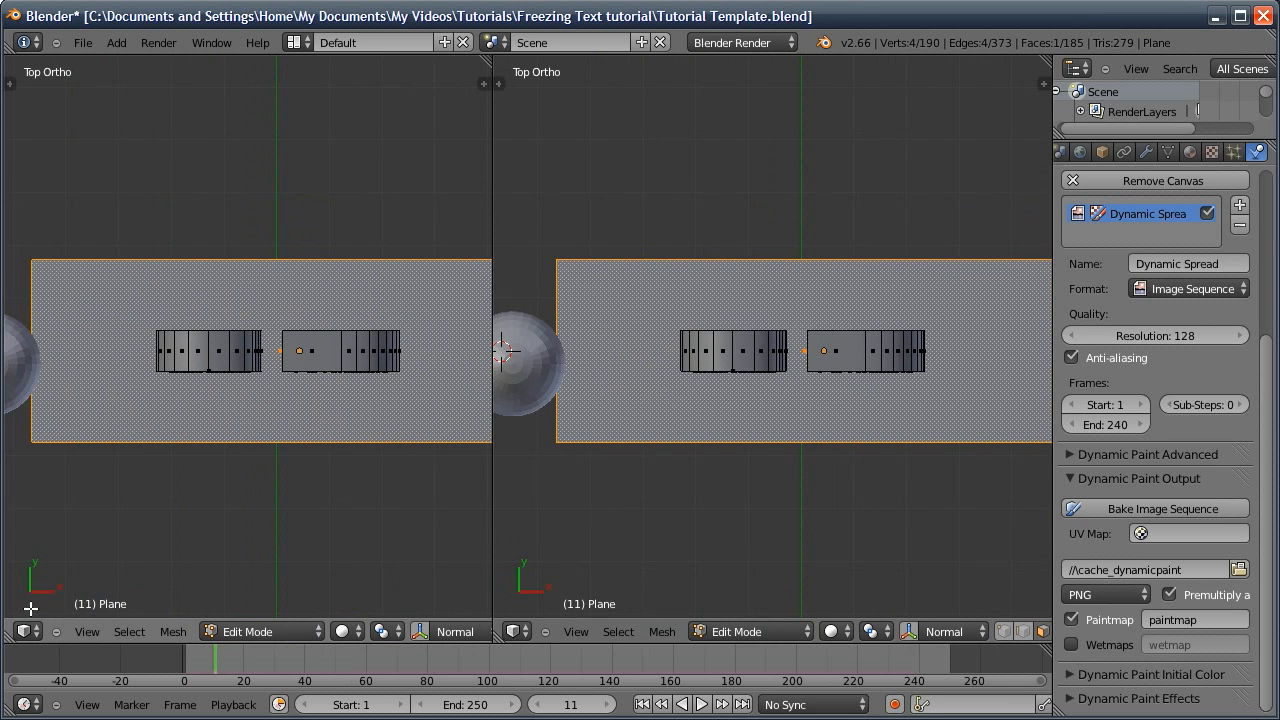
{"action": "left_click", "coordinate": [26, 631]}
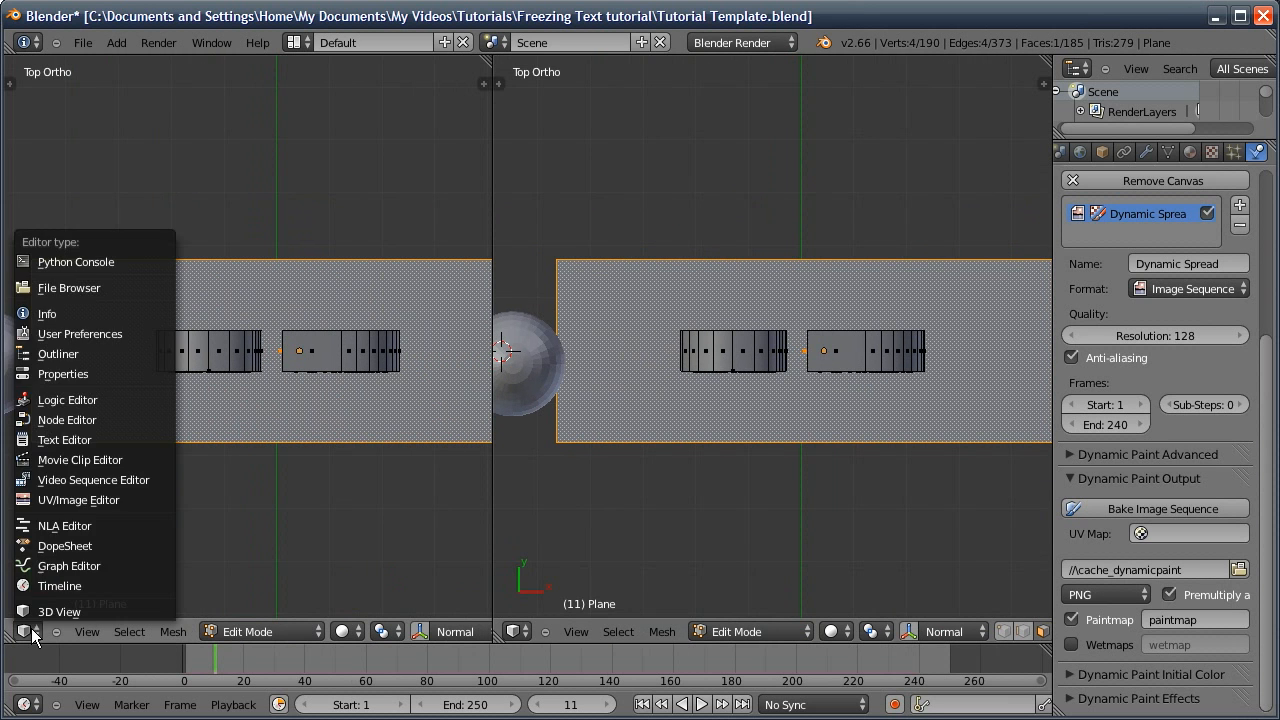
{"action": "left_click", "coordinate": [80, 495]}
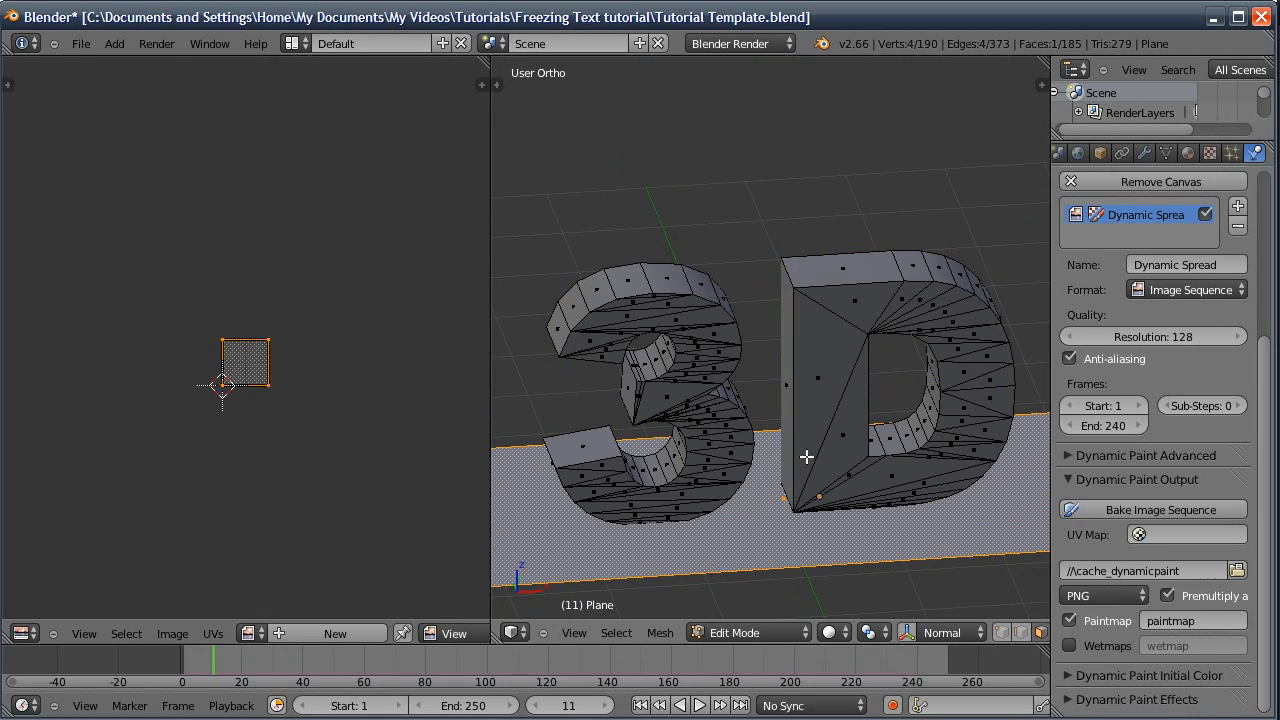
Select all faces of the mesh and open Colour.png from the Textures folder as their UV image
{"action": "key", "text": "a"}
{"action": "key", "text": "a"}
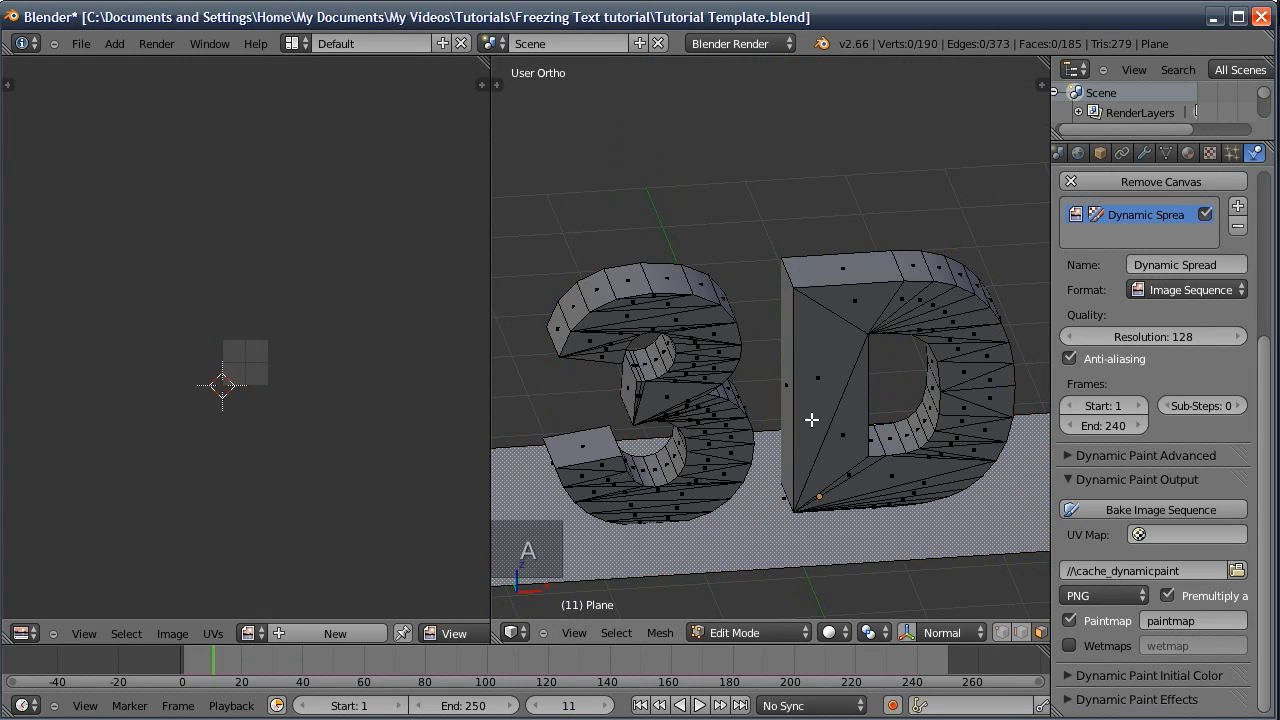
{"action": "left_click", "coordinate": [175, 625]}
{"action": "left_click", "coordinate": [180, 591]}
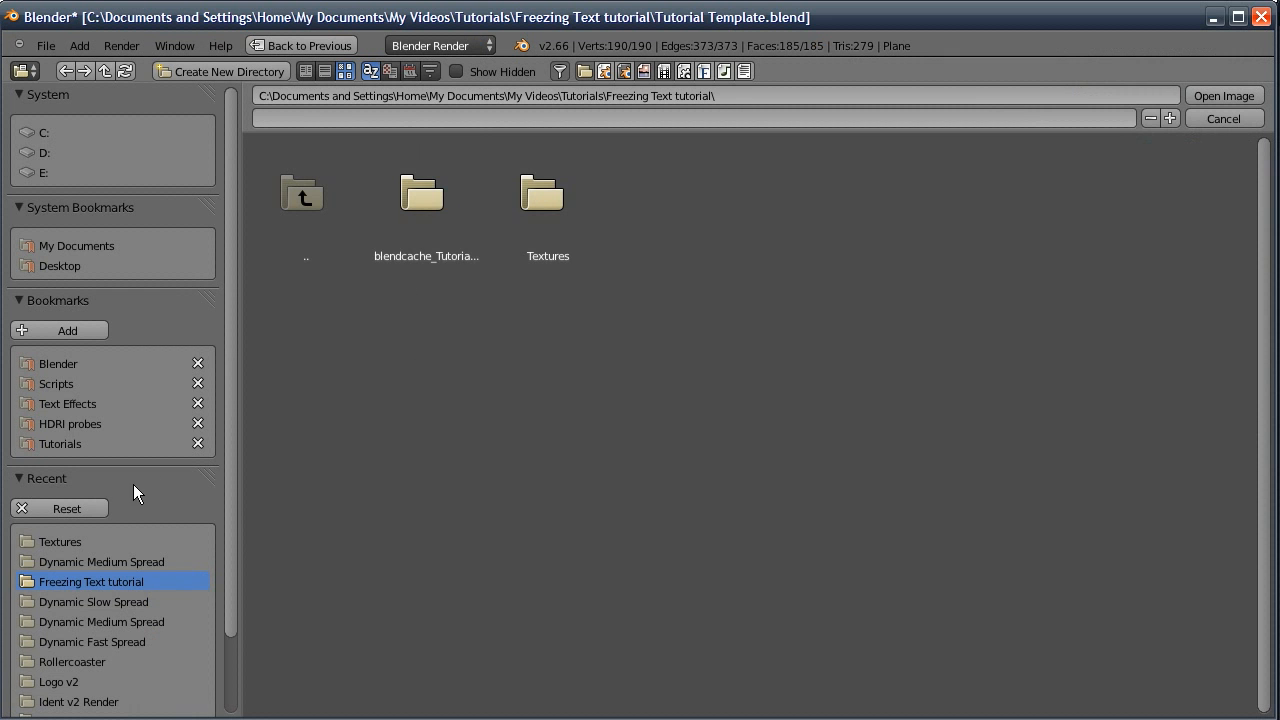
{"action": "left_click", "coordinate": [66, 541]}
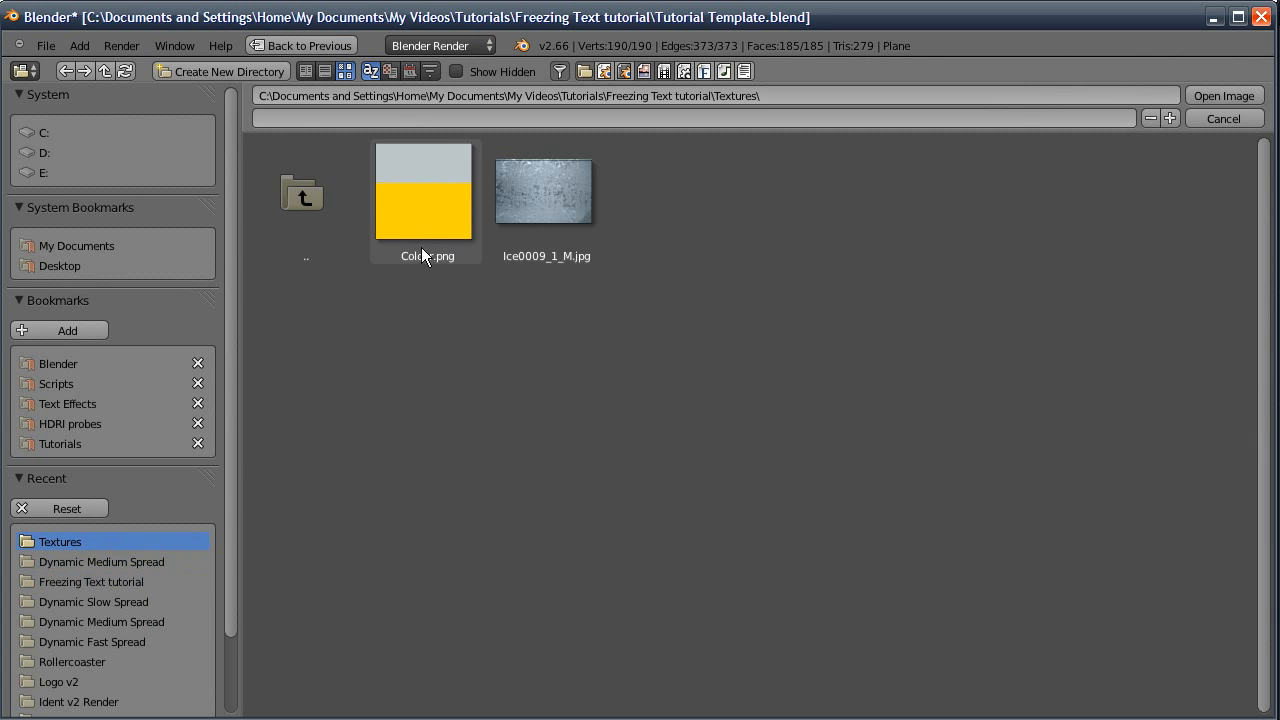
{"action": "left_click", "coordinate": [439, 197]}
{"action": "left_click", "coordinate": [1223, 95]}
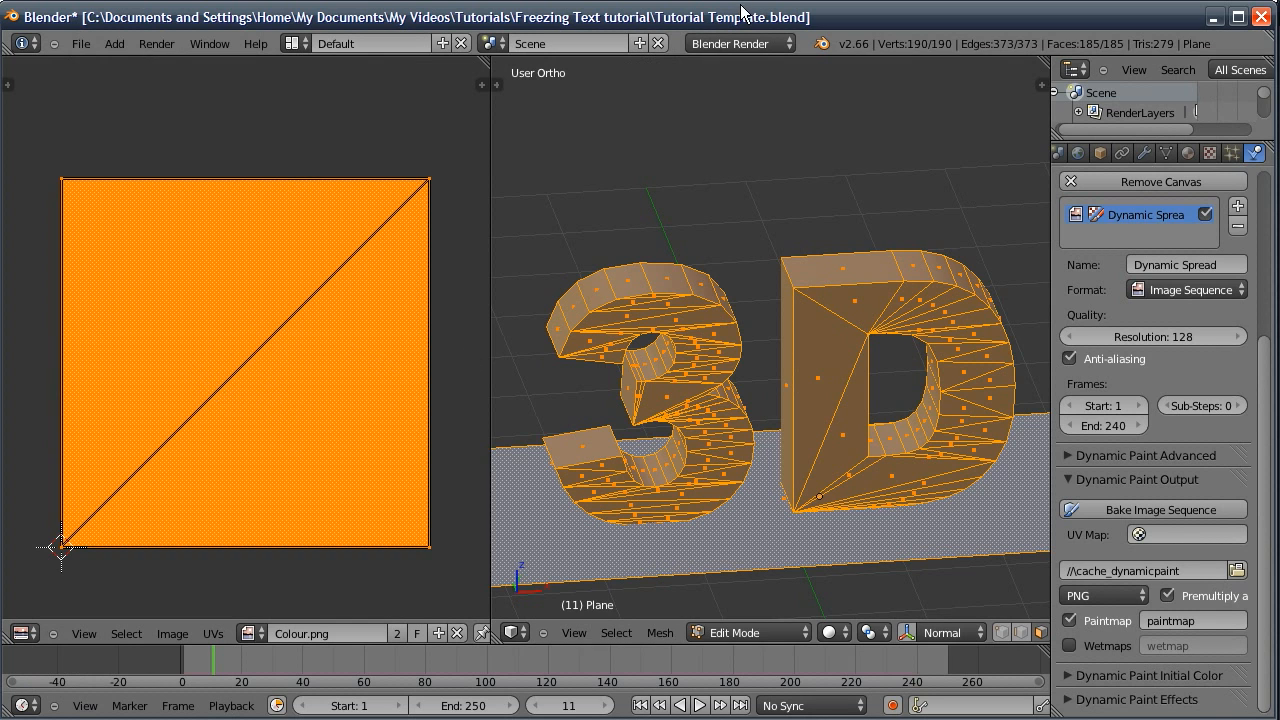
Select only the plane's face and unwrap it with Project From View in the top view
{"action": "right_click", "coordinate": [782, 506]}
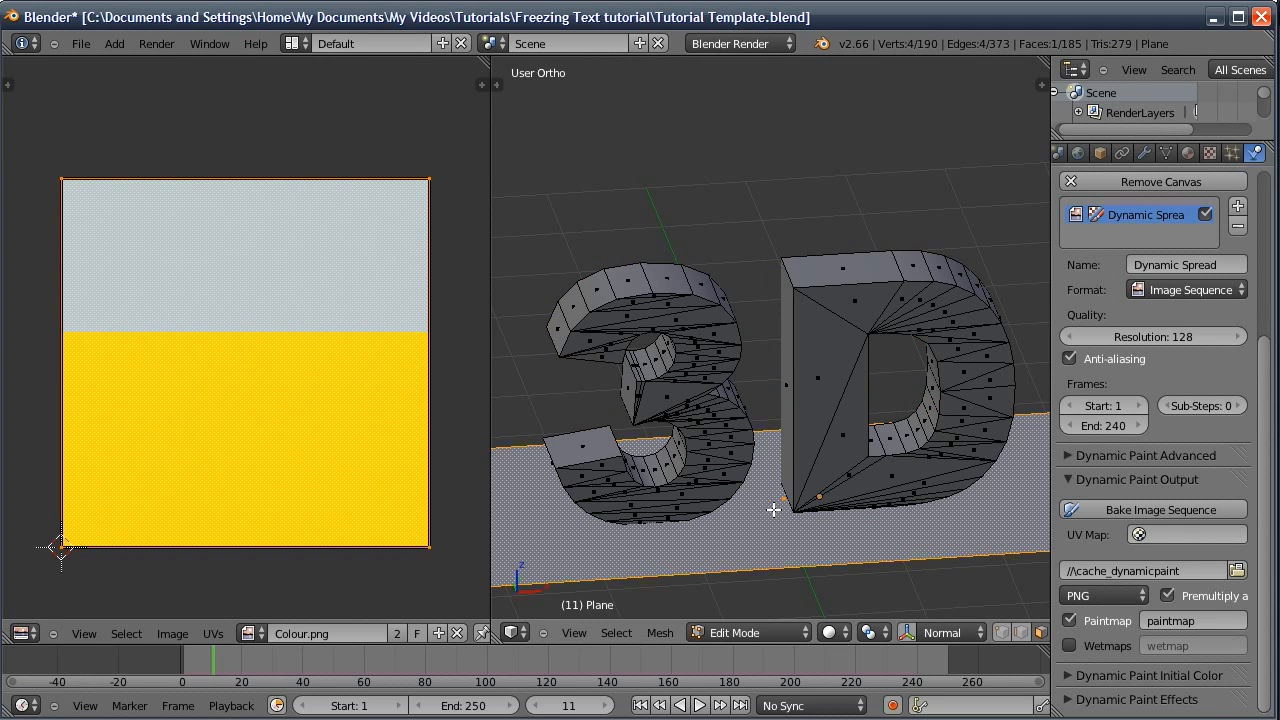
{"action": "key", "text": "KP_7"}
{"action": "key", "text": "u"}
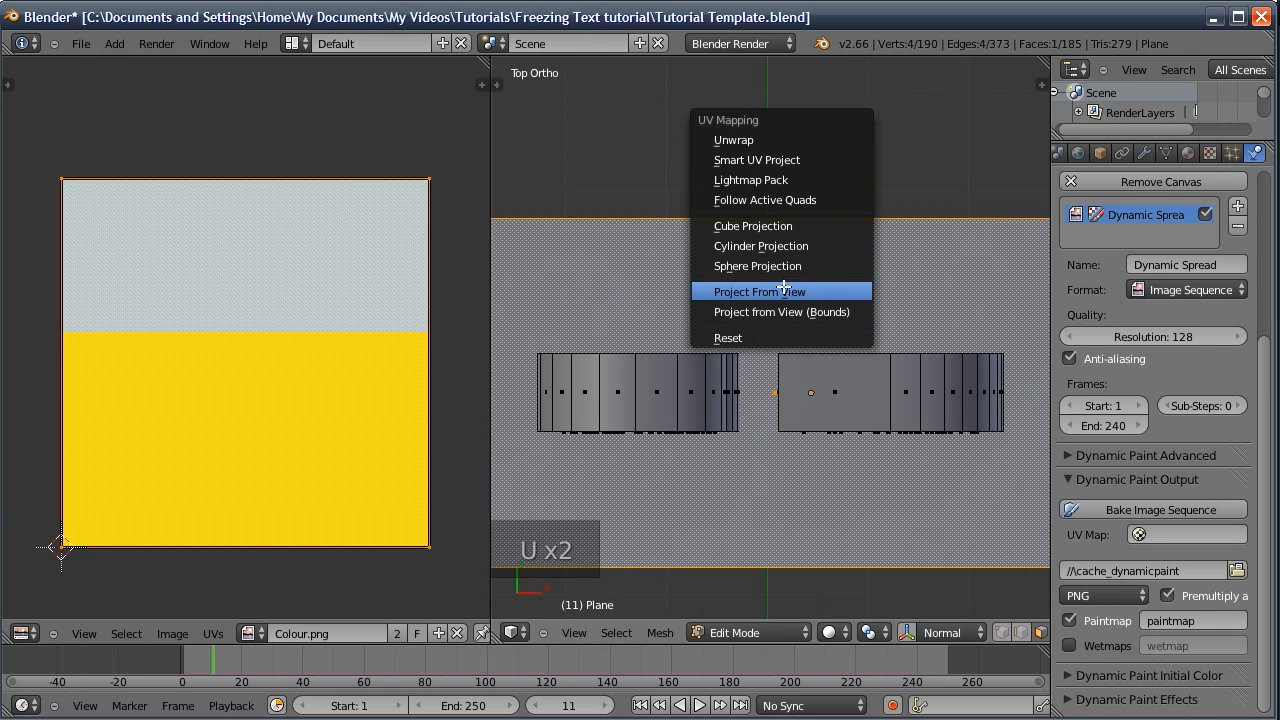
{"action": "left_click", "coordinate": [786, 292]}
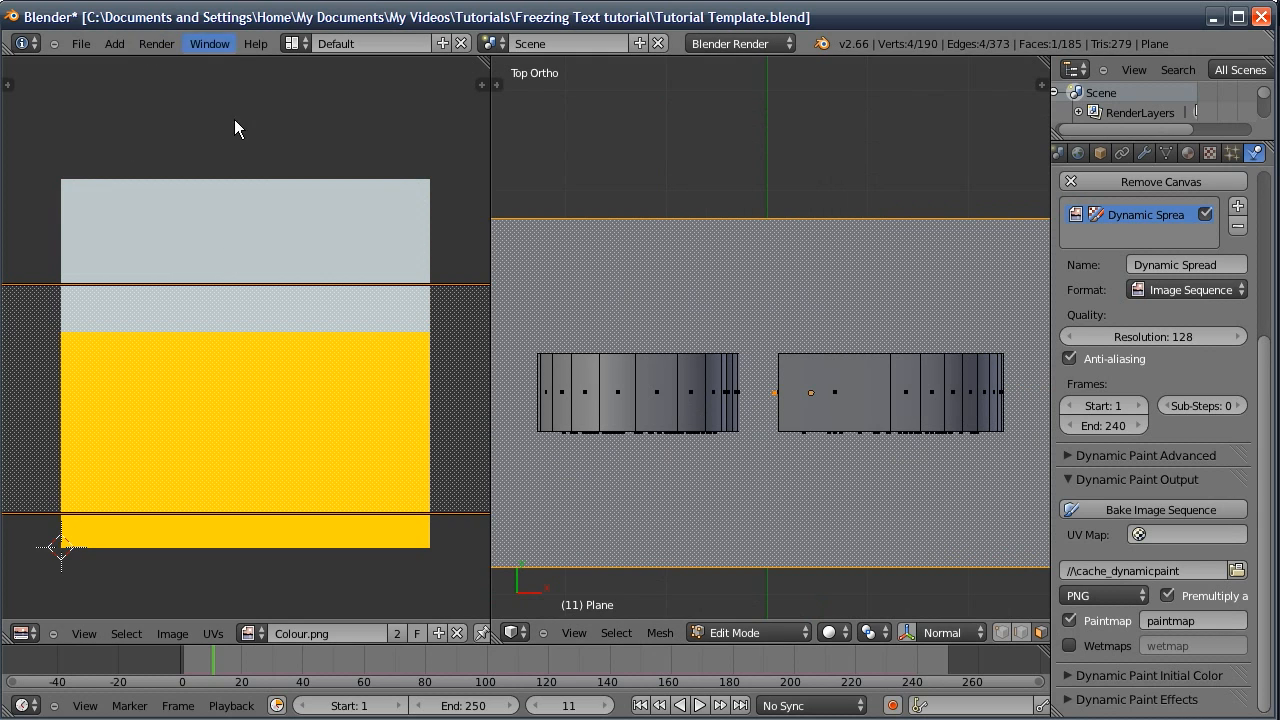
Scale down the plane's UVs and move them inside the grey area of Colour.png
{"action": "key", "text": "s"}
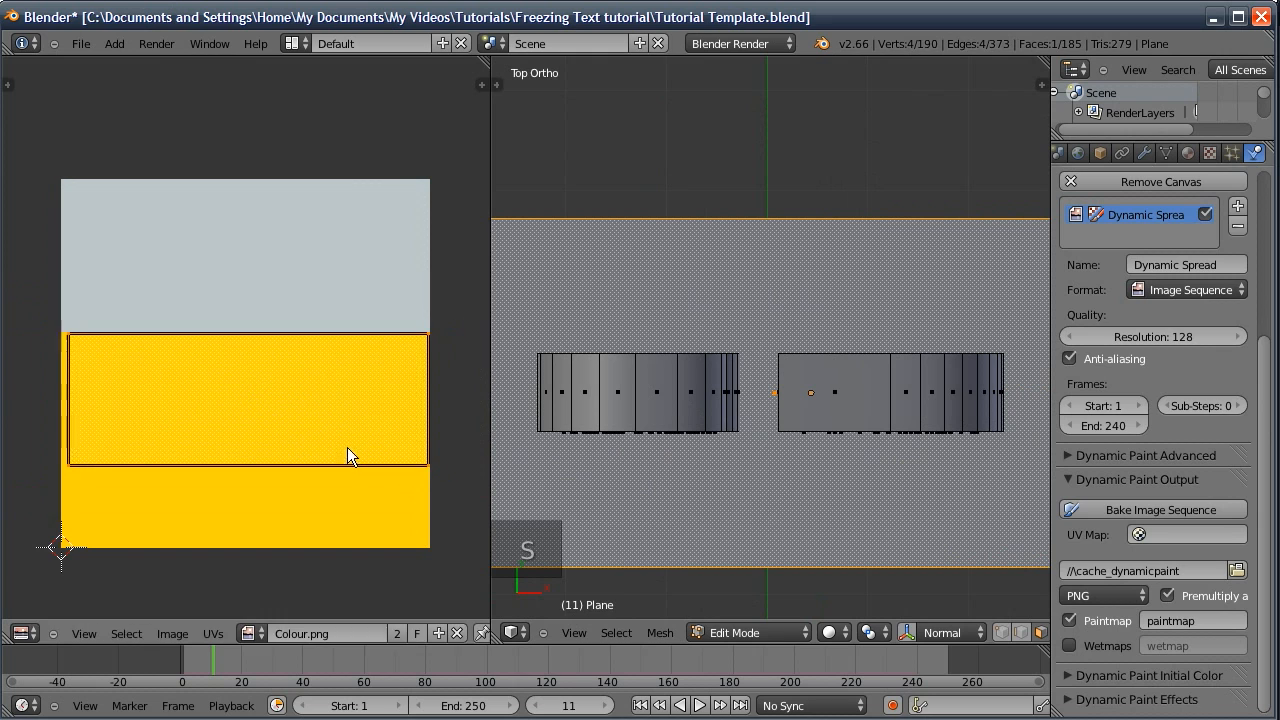
{"action": "left_click", "coordinate": [351, 449]}
{"action": "key", "text": "g"}
{"action": "left_click", "coordinate": [347, 284]}
{"action": "key", "text": "s"}
{"action": "left_click", "coordinate": [387, 344]}
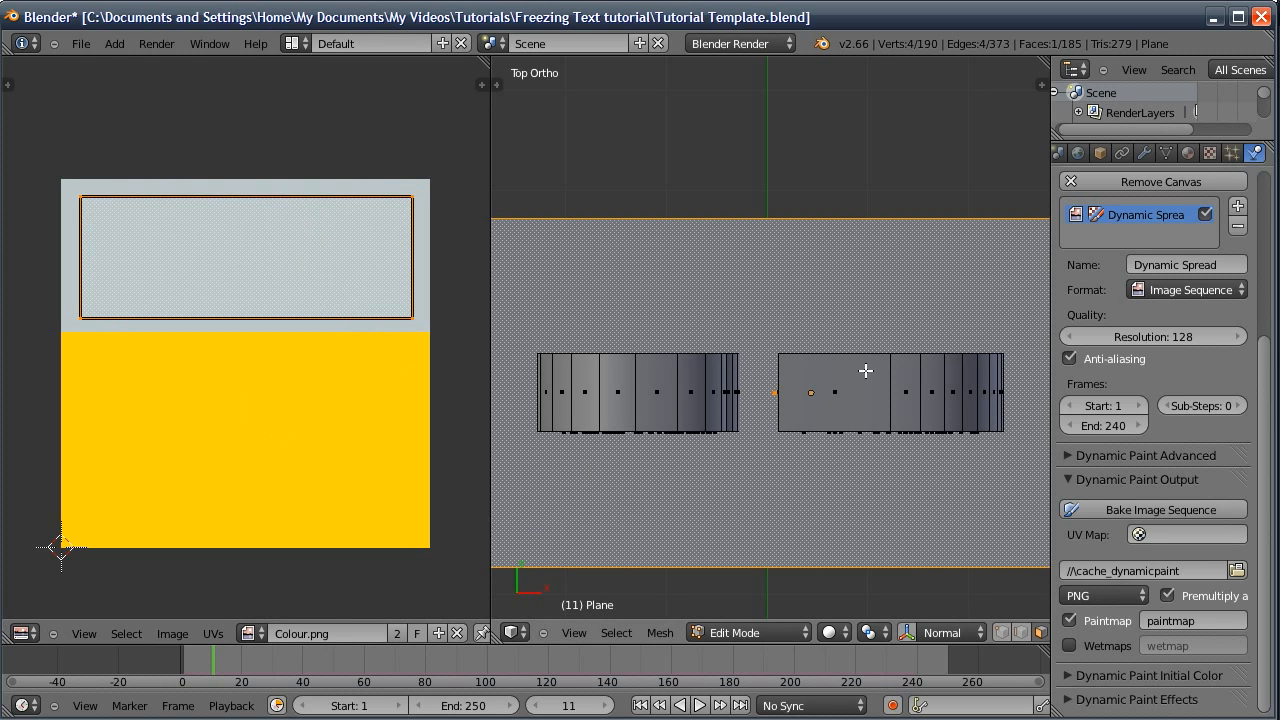
Invert the selection to the 3D text faces and unwrap them with Project From View through the camera
{"action": "key", "text": "ctrl+i"}
{"action": "middle_click_drag", "start_coordinate": [647, 272], "coordinate": [795, 278]}
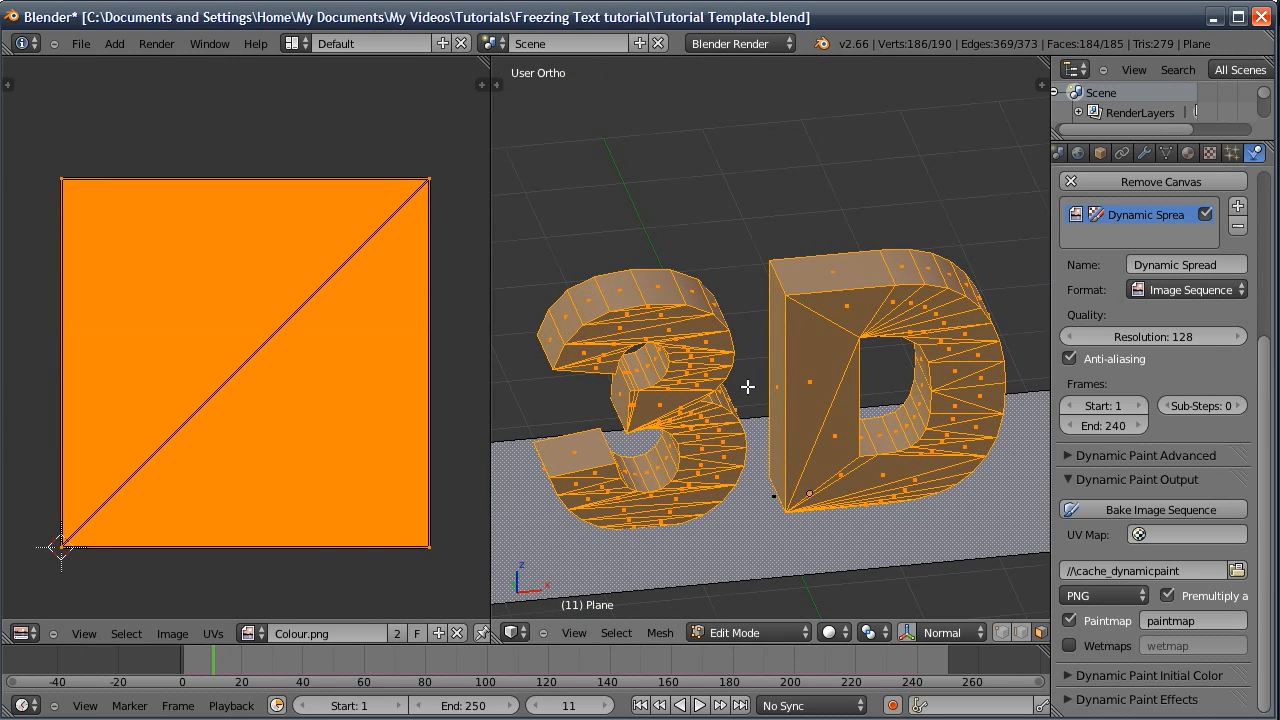
{"action": "key", "text": "KP_0"}
{"action": "middle_click_drag", "start_coordinate": [802, 372], "coordinate": [794, 502], "text": "ctrl"}
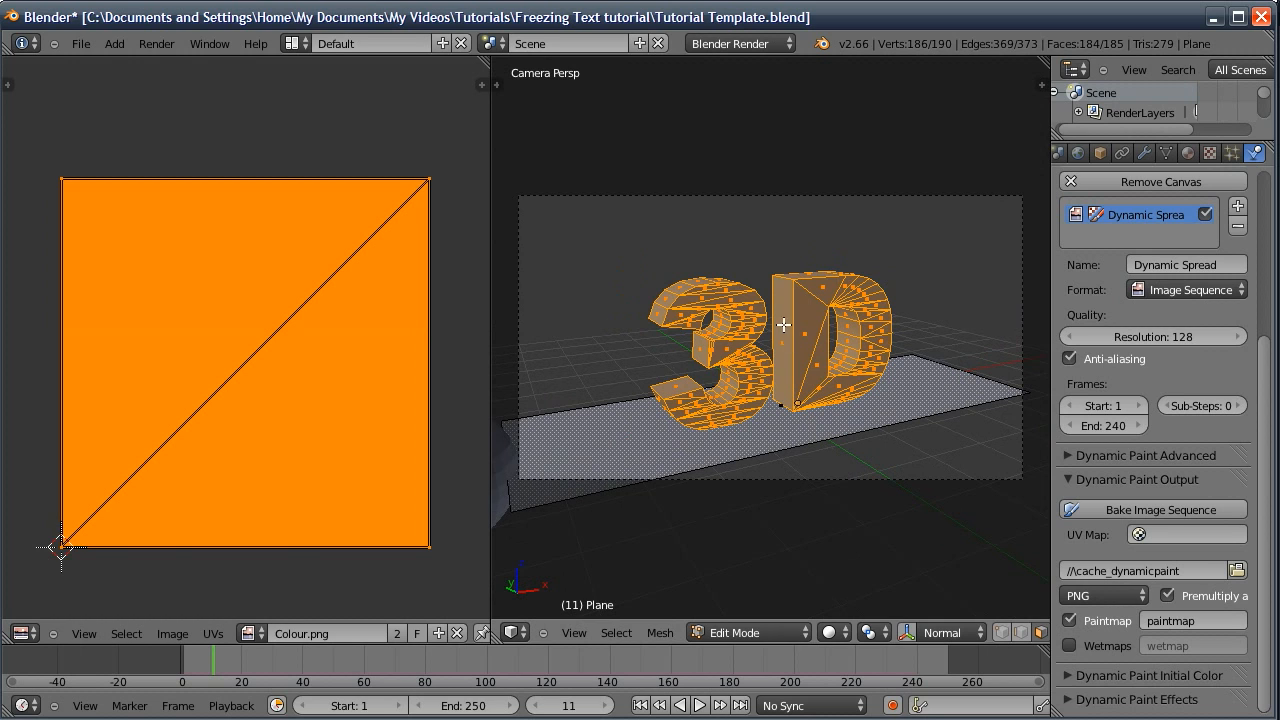
{"action": "key", "text": "u"}
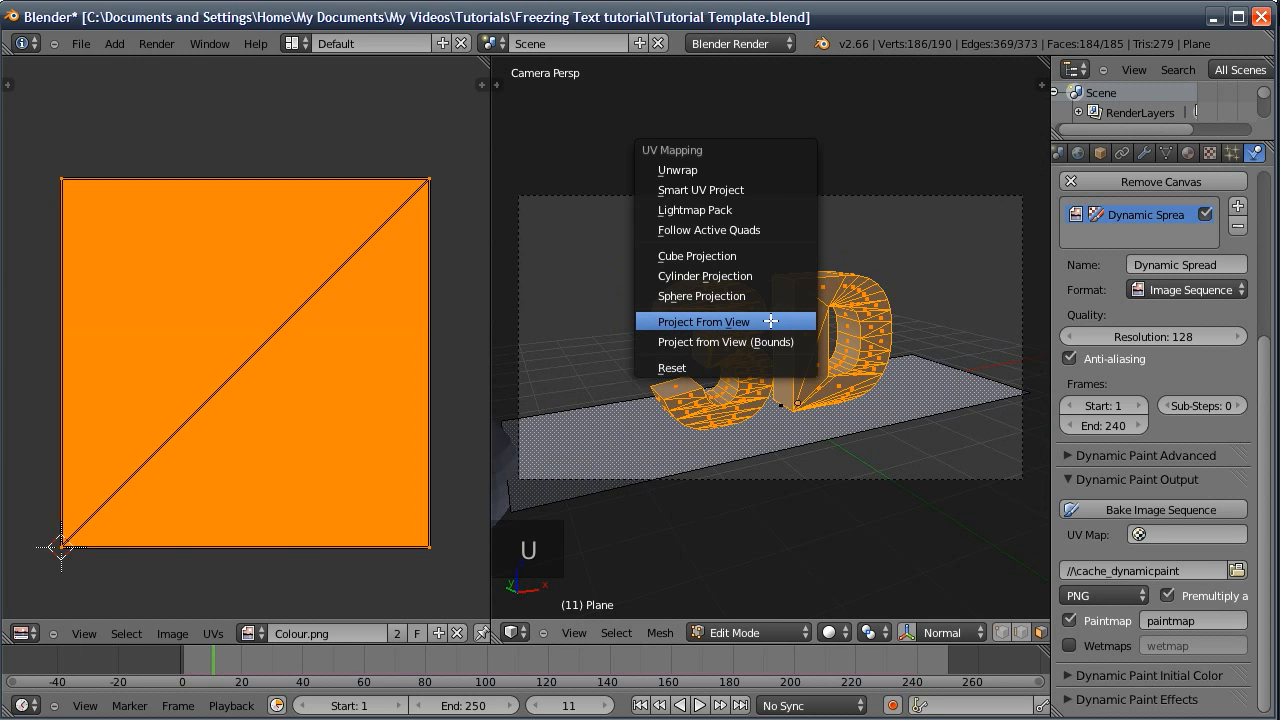
{"action": "left_click", "coordinate": [770, 321]}
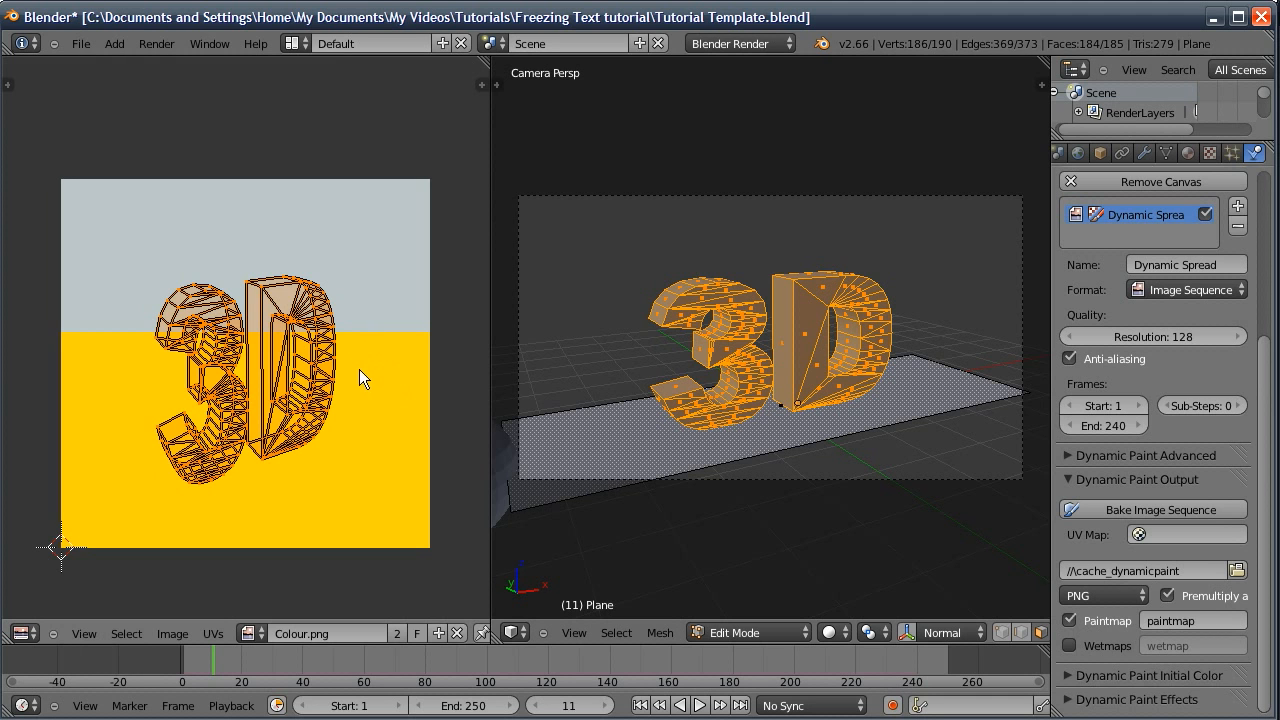
Scale the text's UVs about 1.76 along X and move them down along Y into the yellow area
{"action": "key", "text": "s"}
{"action": "key", "text": "x"}
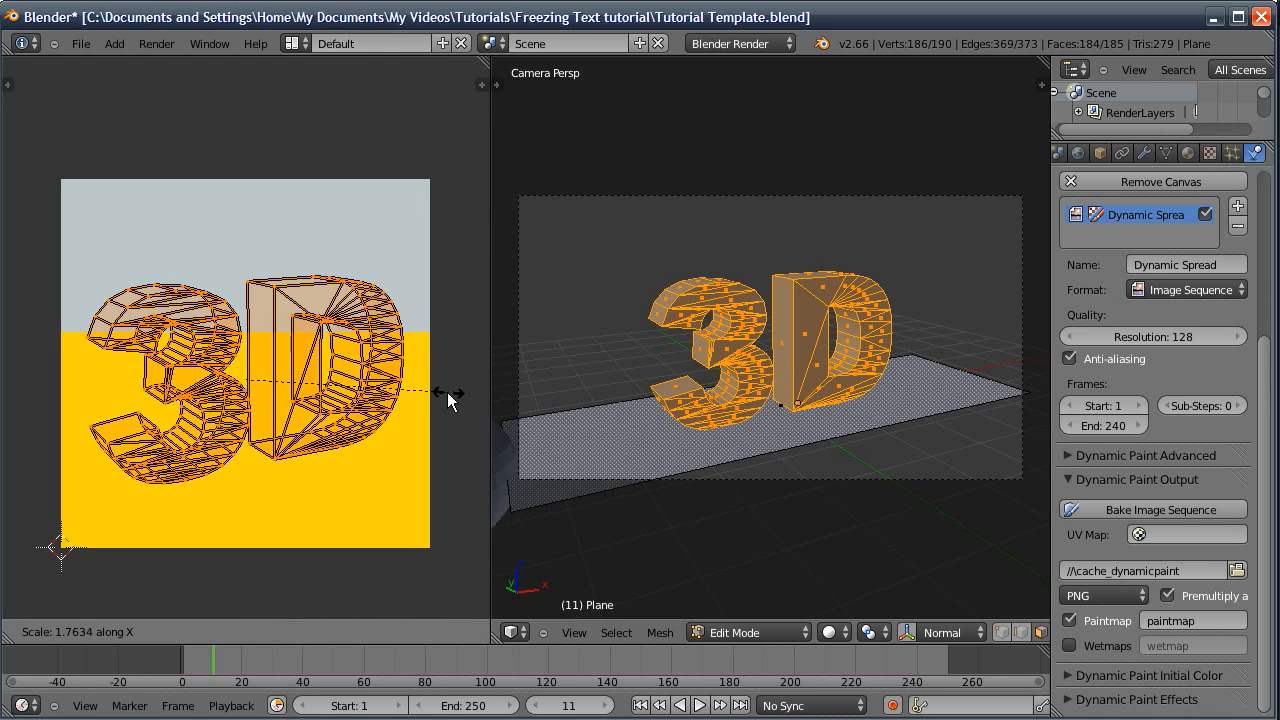
{"action": "left_click", "coordinate": [448, 392]}
{"action": "key", "text": "g"}
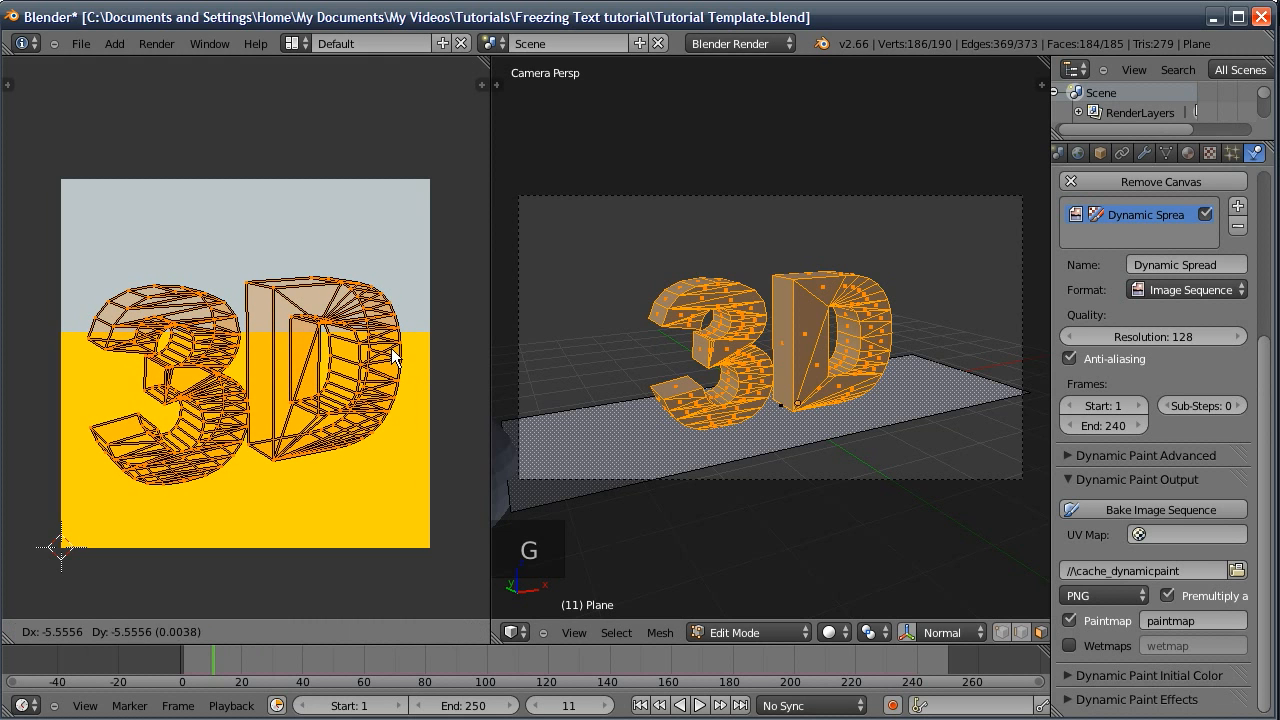
{"action": "key", "text": "y"}
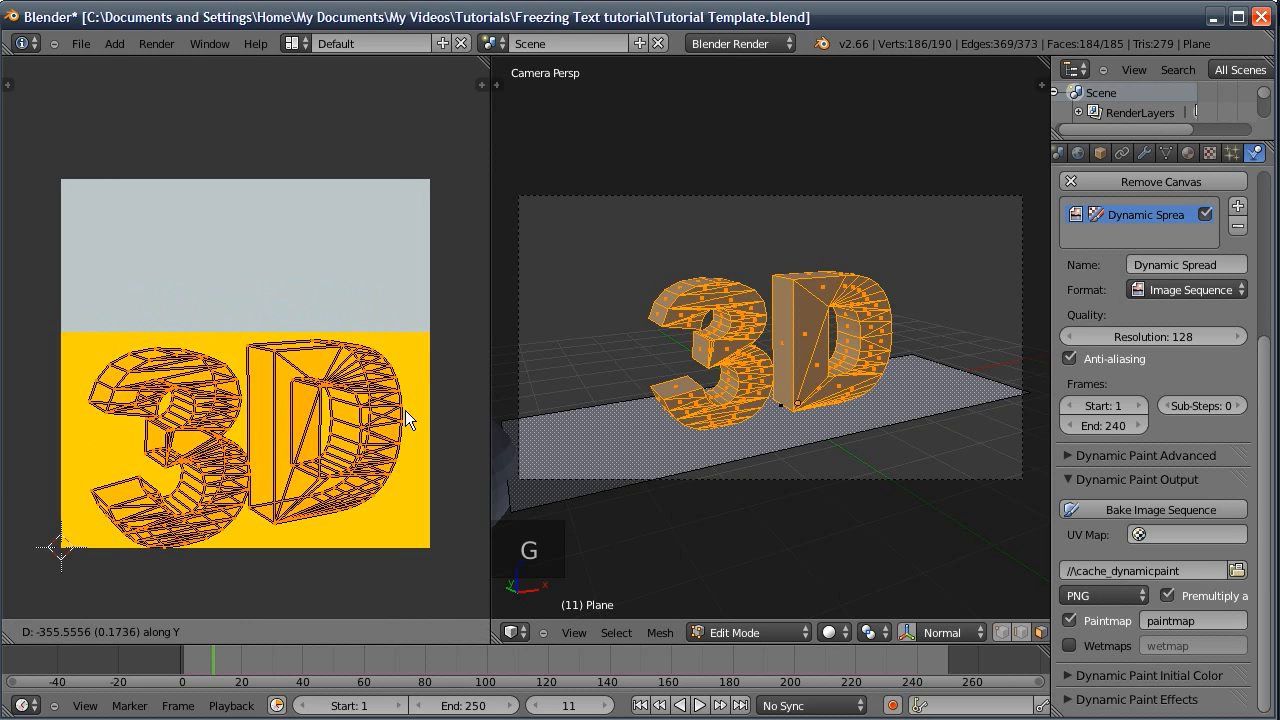
{"action": "left_click", "coordinate": [408, 407]}
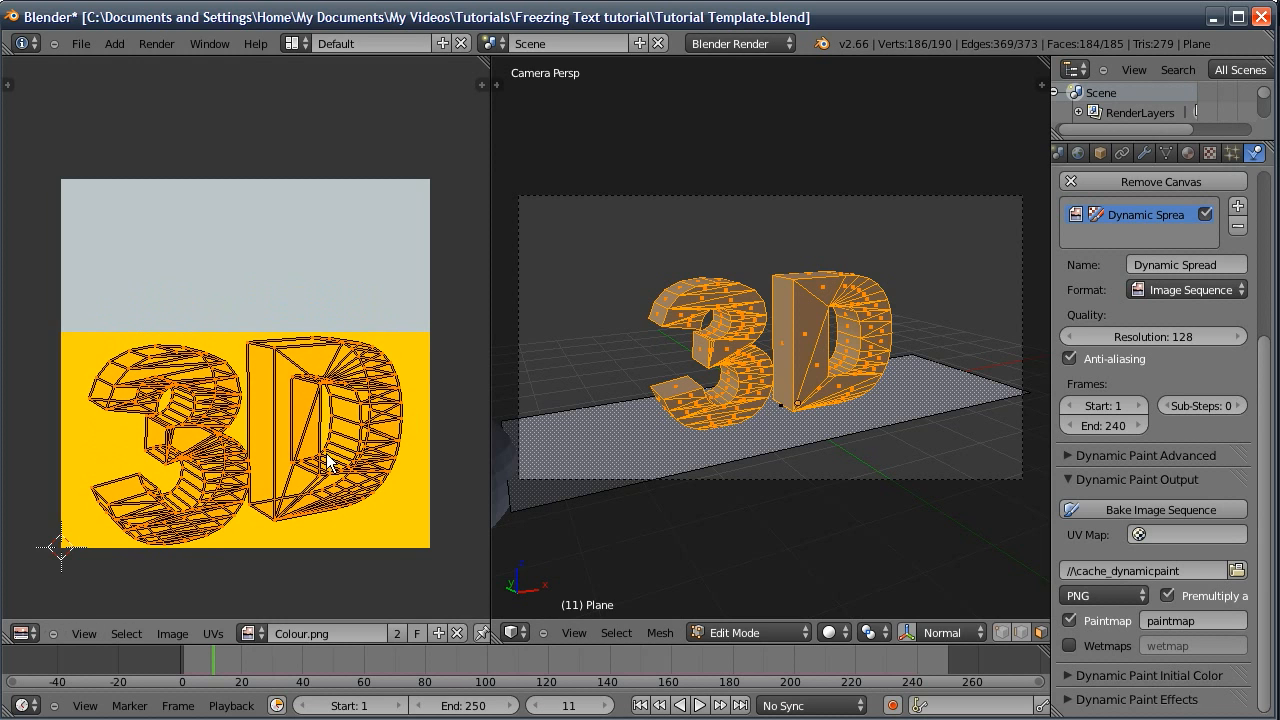
Return to Object Mode with a single 3D view and set the Dynamic Paint output's UV map to UVMap
{"action": "key", "text": "Tab"}
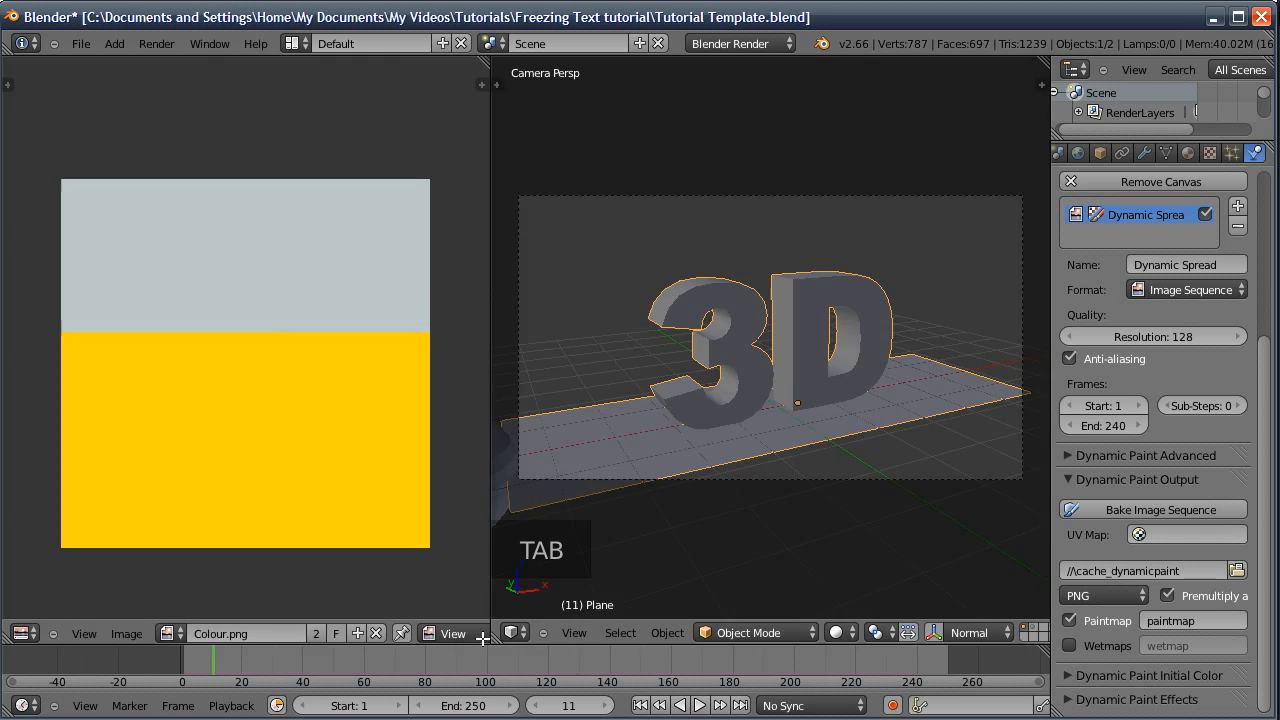
{"action": "left_click_drag", "start_coordinate": [497, 642], "coordinate": [366, 614]}
{"action": "middle_click_drag", "start_coordinate": [531, 368], "coordinate": [480, 400]}
{"action": "left_click", "coordinate": [1180, 530]}
{"action": "left_click", "coordinate": [1128, 340]}
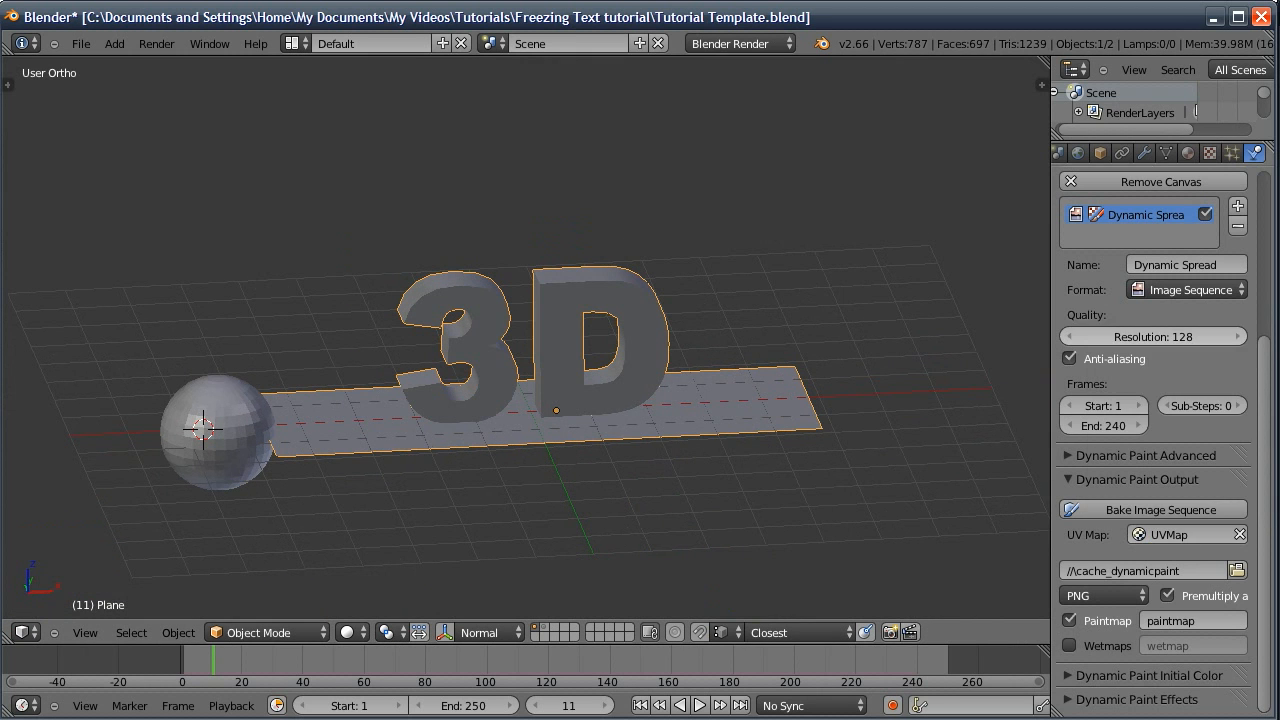
Create a Dynamic Spread folder in the Freezing Text tutorial directory and set it as the Dynamic Paint output path
{"action": "left_click", "coordinate": [1236, 569]}
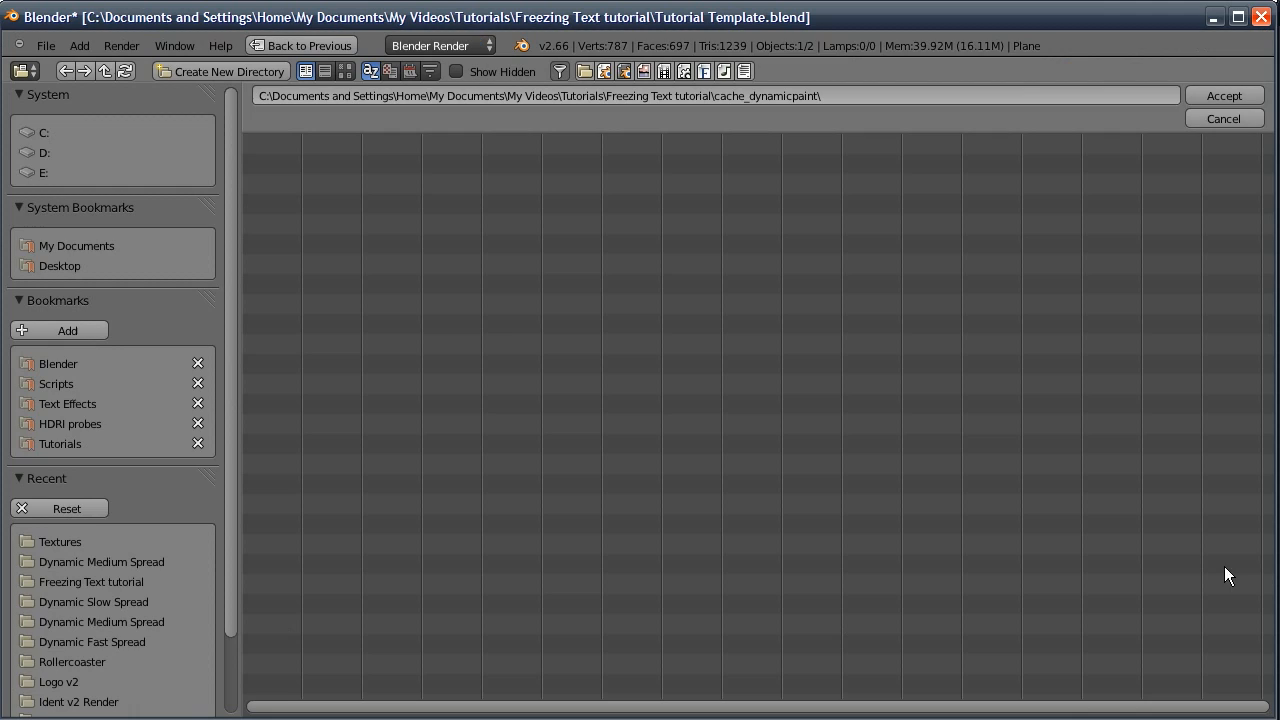
{"action": "left_click", "coordinate": [105, 71]}
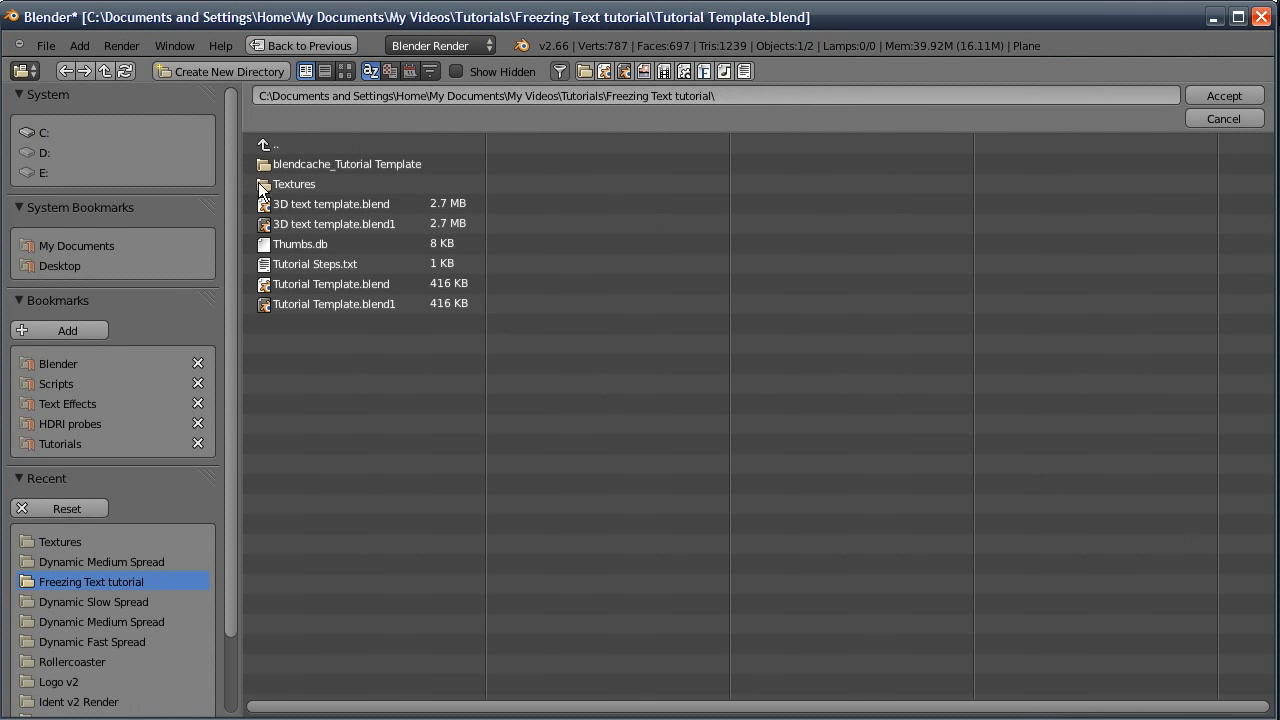
{"action": "left_click", "coordinate": [210, 72]}
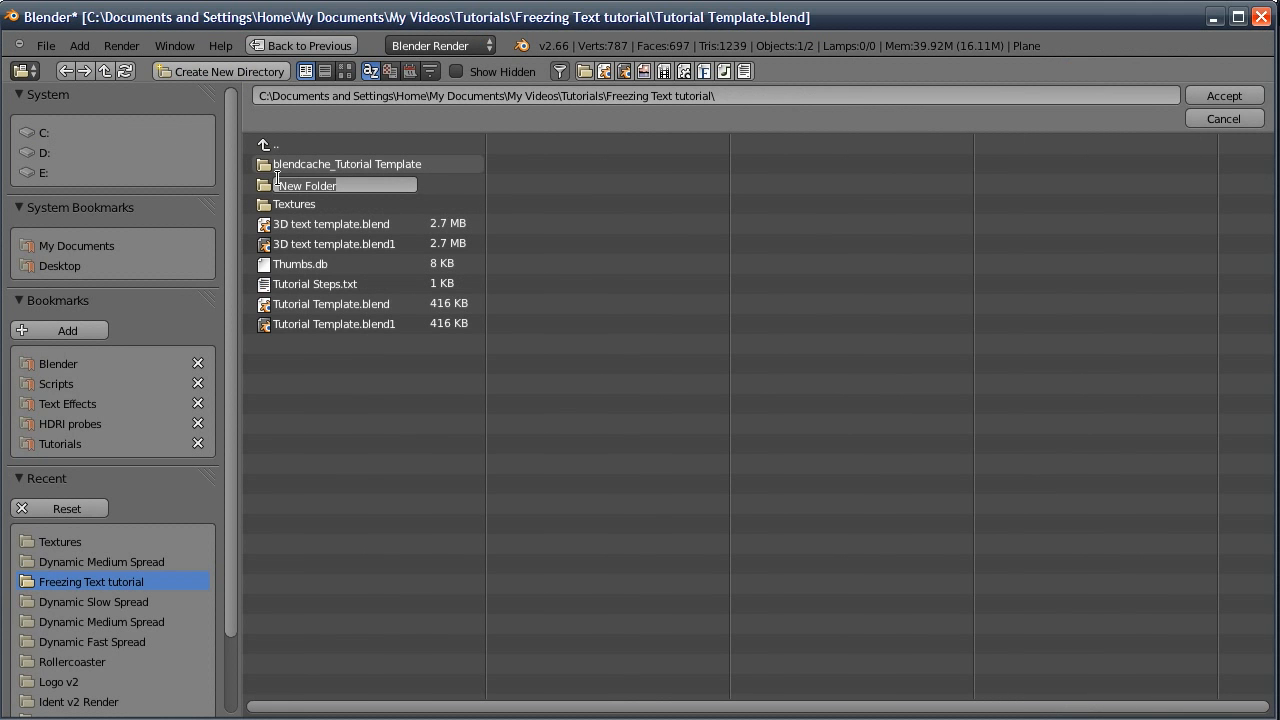
{"action": "type", "text": "Dynamic Spread"}
{"action": "key", "text": "Return"}
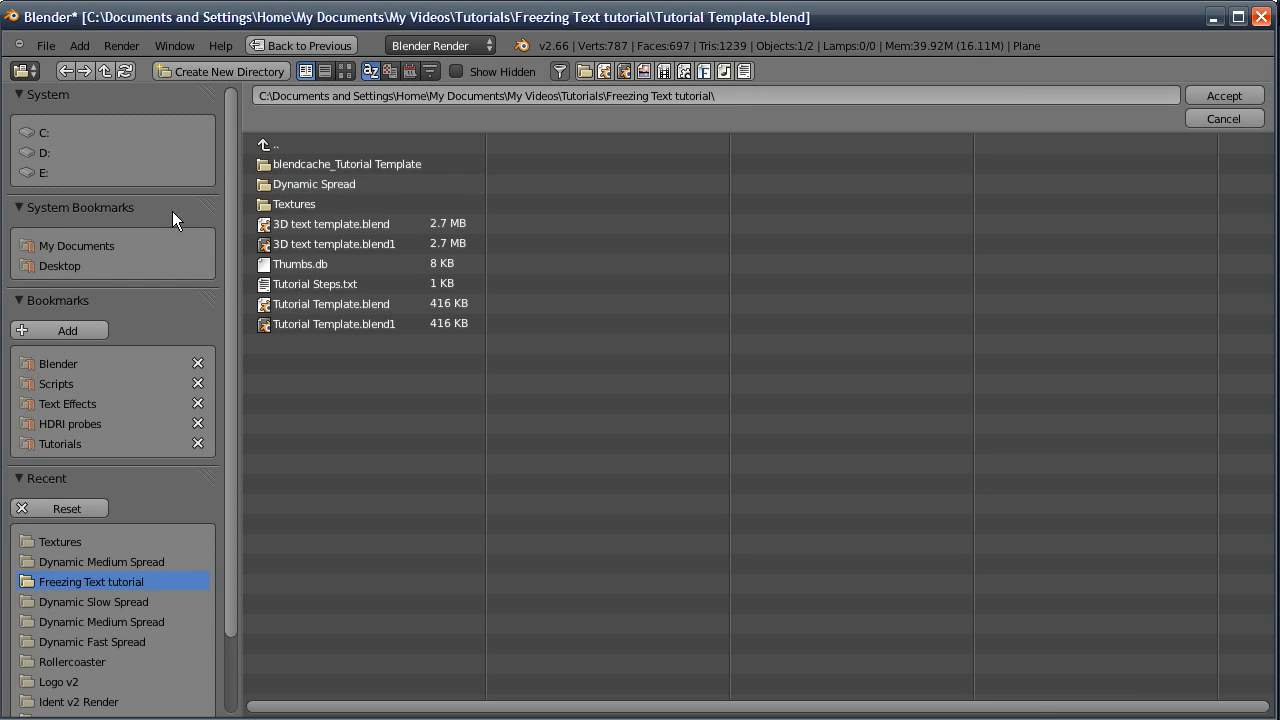
{"action": "left_click", "coordinate": [333, 182]}
{"action": "left_click", "coordinate": [1214, 94]}
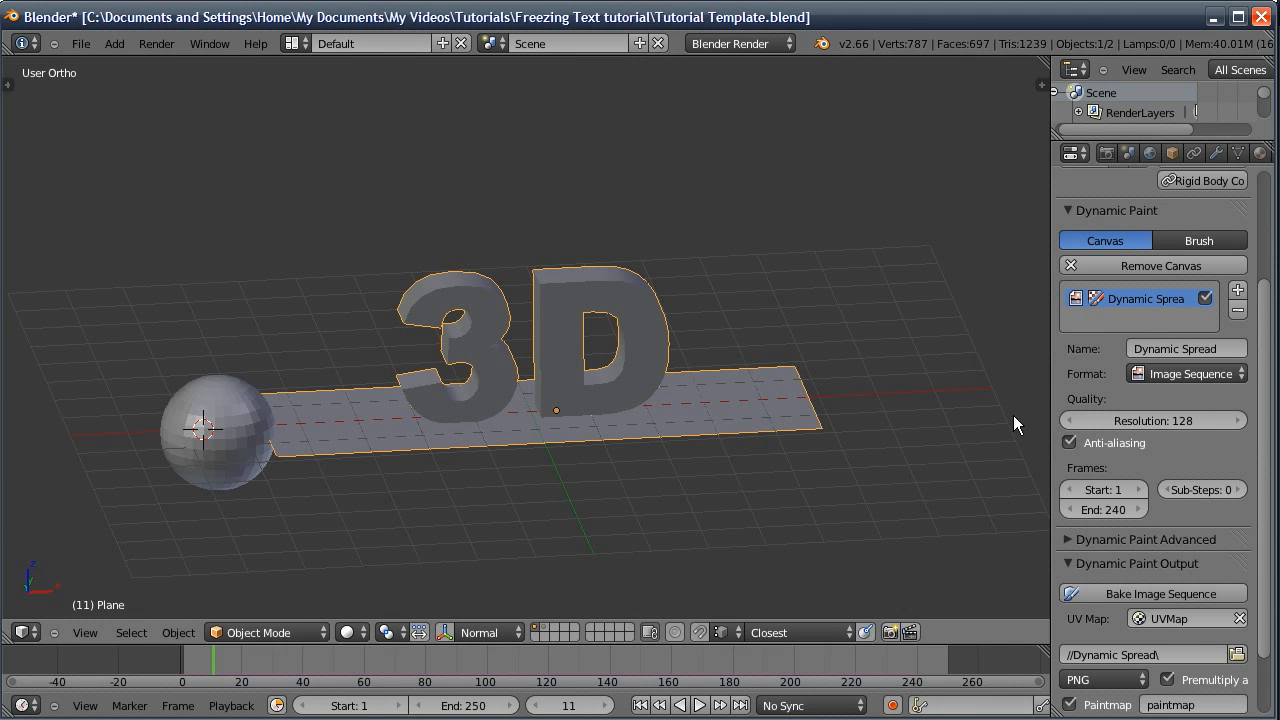
Name the paintmap output files "Spread ###.png"
{"action": "left_click", "coordinate": [1207, 626]}
{"action": "type", "text": "Spread"}
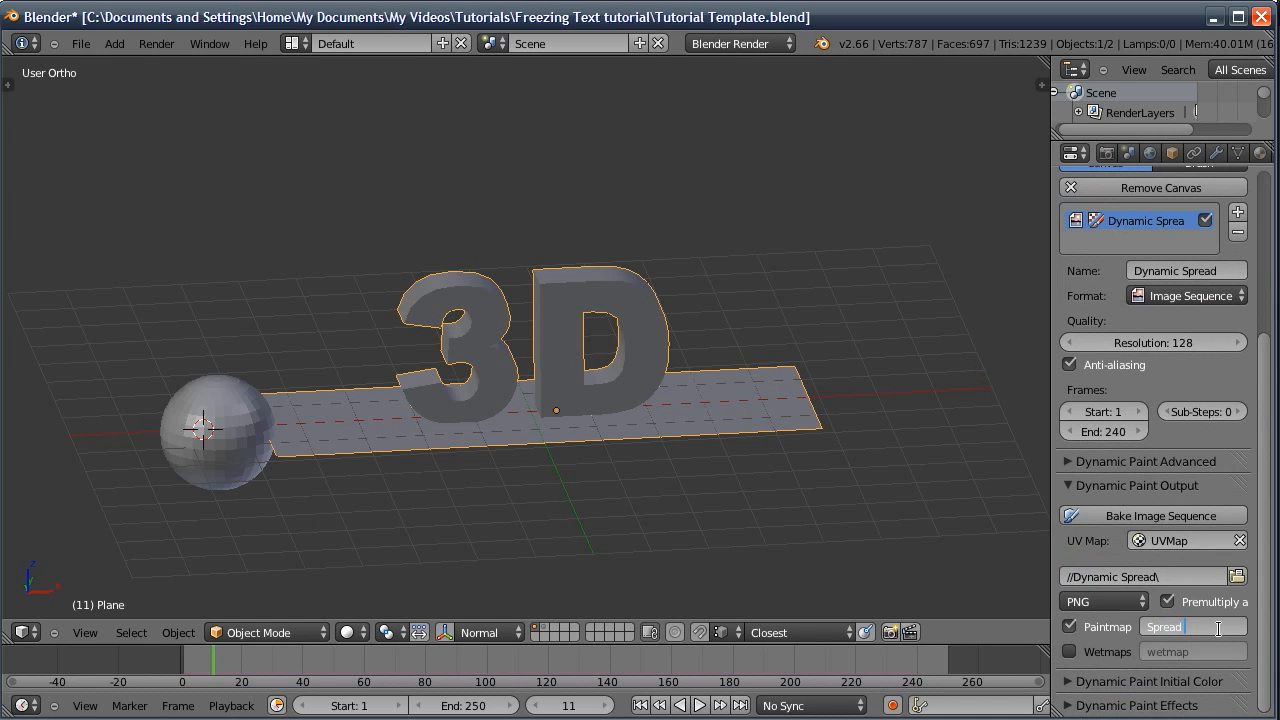
{"action": "type", "text": " ###"}
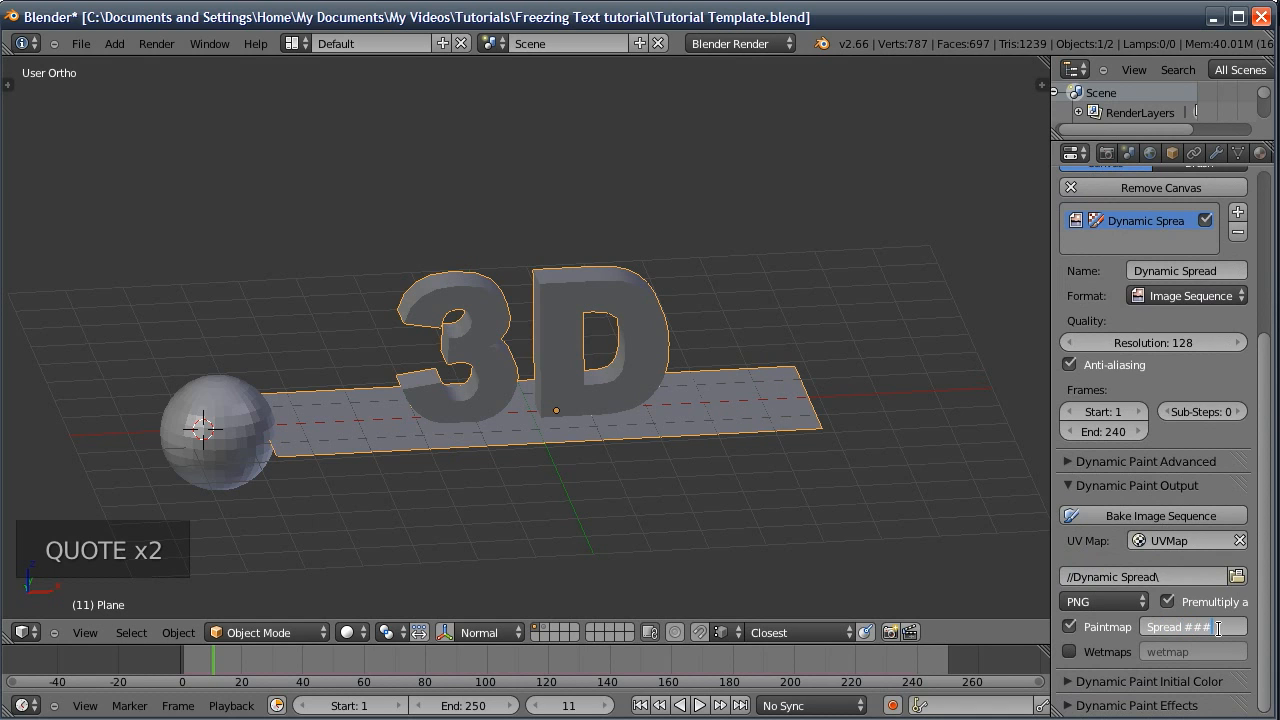
{"action": "type", "text": ".png"}
{"action": "key", "text": "Return"}
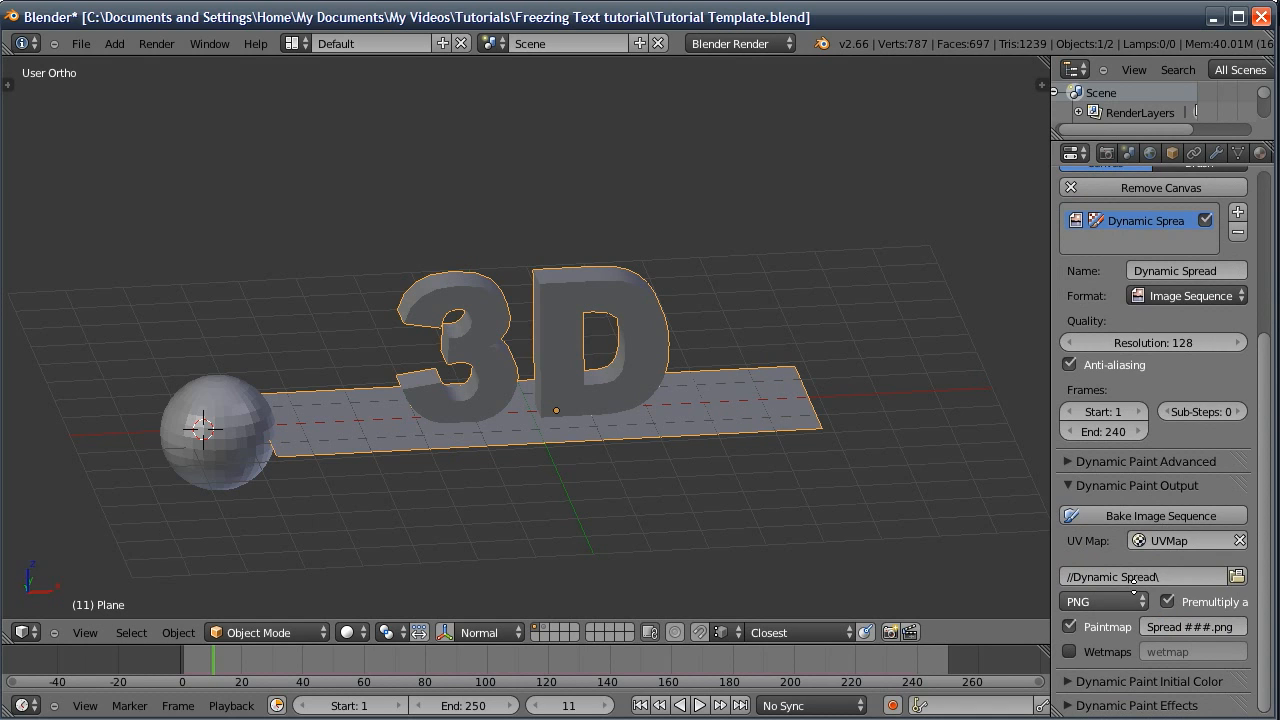
Set the Dynamic Paint initial color type to Color
{"action": "left_click", "coordinate": [1136, 686]}
{"action": "middle_click_drag", "start_coordinate": [1144, 612], "coordinate": [1144, 600]}
{"action": "scroll", "coordinate": [1150, 620], "scroll_direction": "down", "scroll_amount": 2}
{"action": "left_click", "coordinate": [1164, 662]}
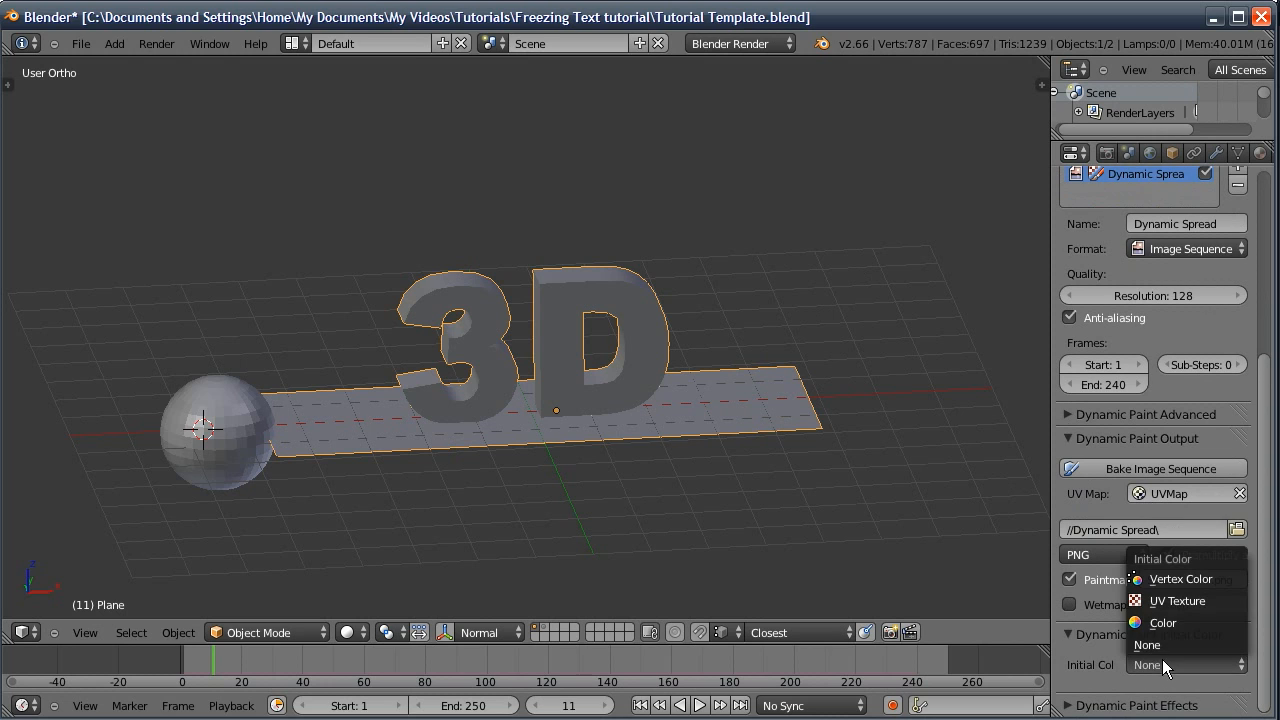
{"action": "left_click", "coordinate": [1166, 622]}
{"action": "scroll", "coordinate": [1168, 641], "scroll_direction": "down", "scroll_amount": 1}
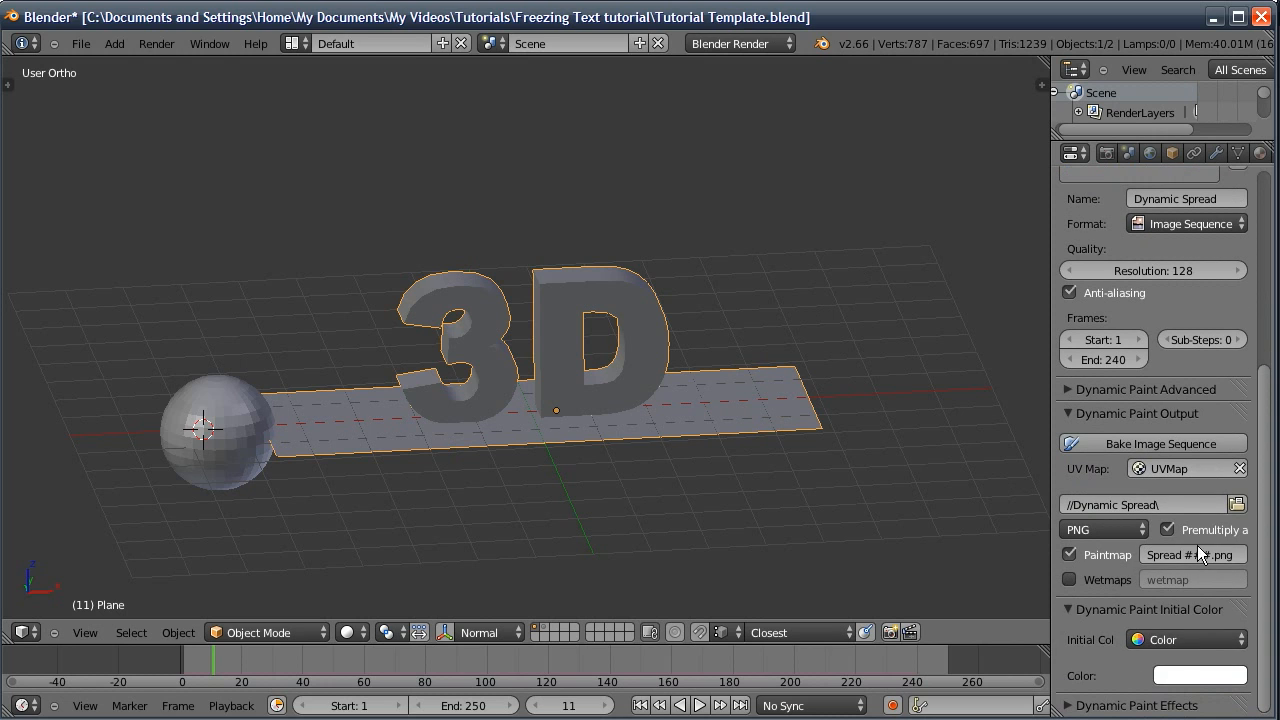
Enable the Spread effect for the Dynamic Spread surface in the Dynamic Paint effects
{"action": "left_click", "coordinate": [1128, 706]}
{"action": "scroll", "coordinate": [1115, 560], "scroll_direction": "down", "scroll_amount": 3}
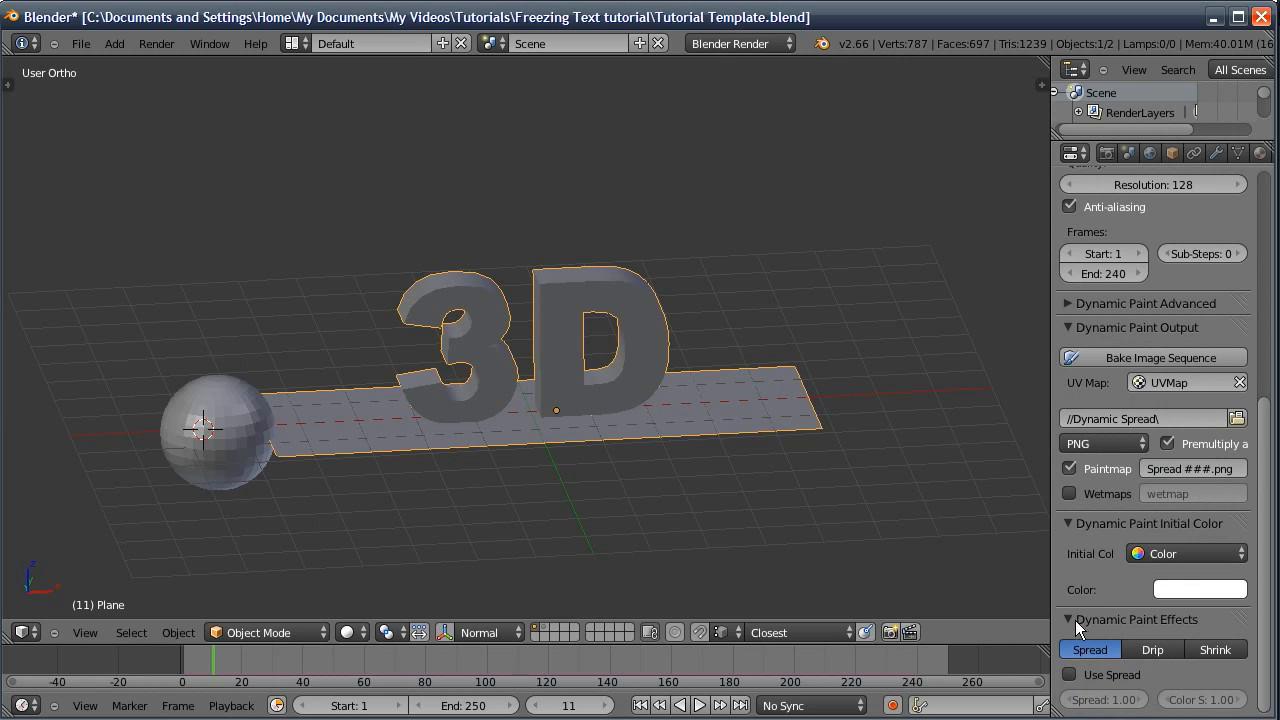
{"action": "left_click", "coordinate": [1070, 675]}
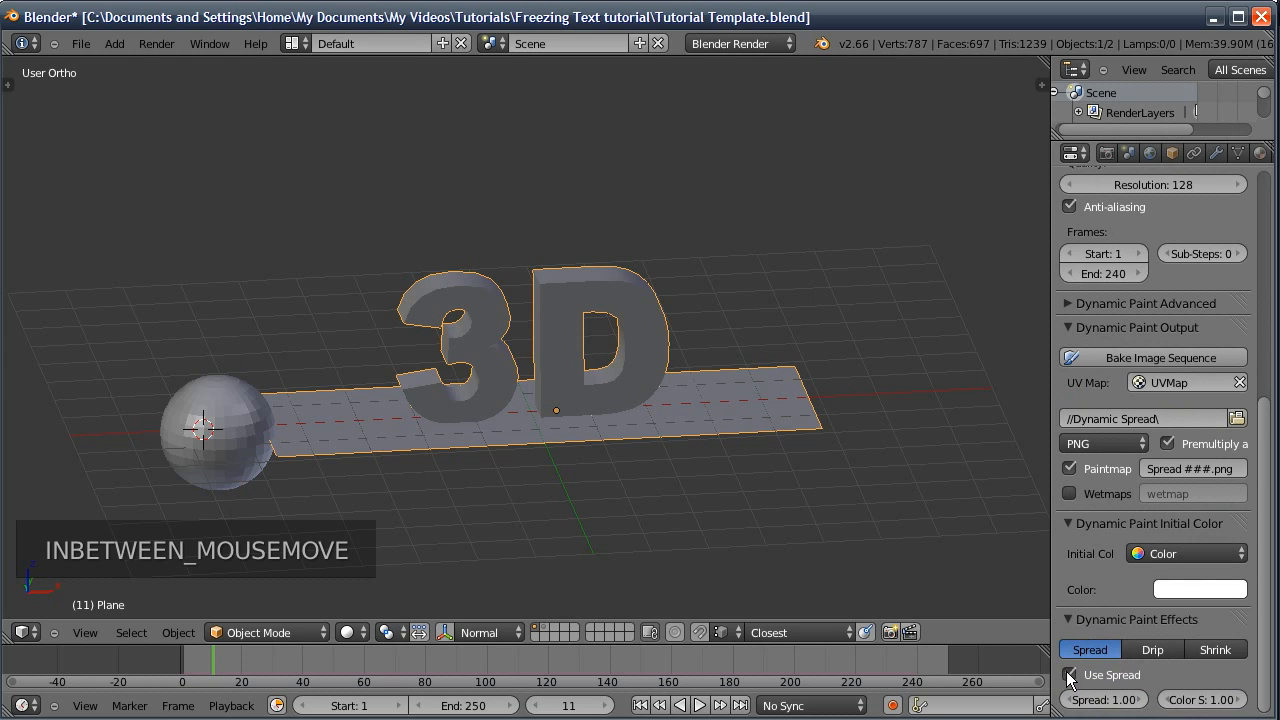
Set the Dynamic Paint spread speed to 2.5 and bake the image sequence
{"action": "left_click", "coordinate": [1115, 700]}
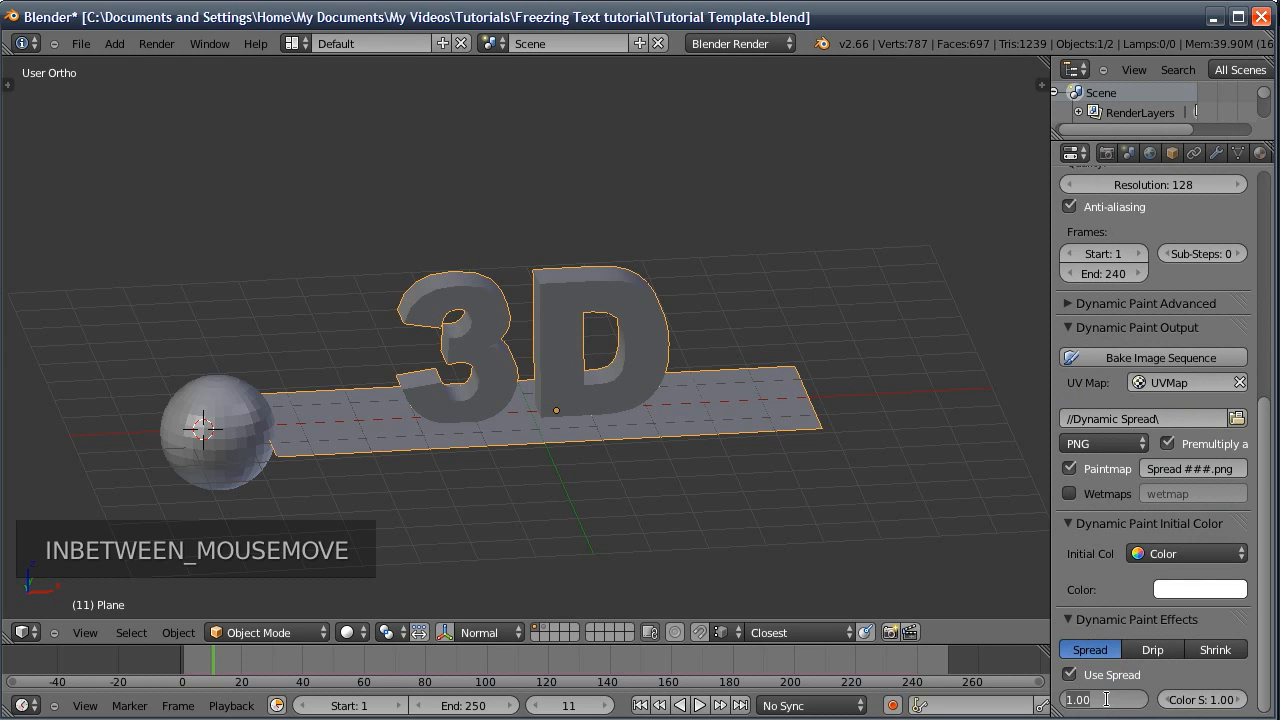
{"action": "type", "text": "2.5"}
{"action": "key", "text": "Return"}
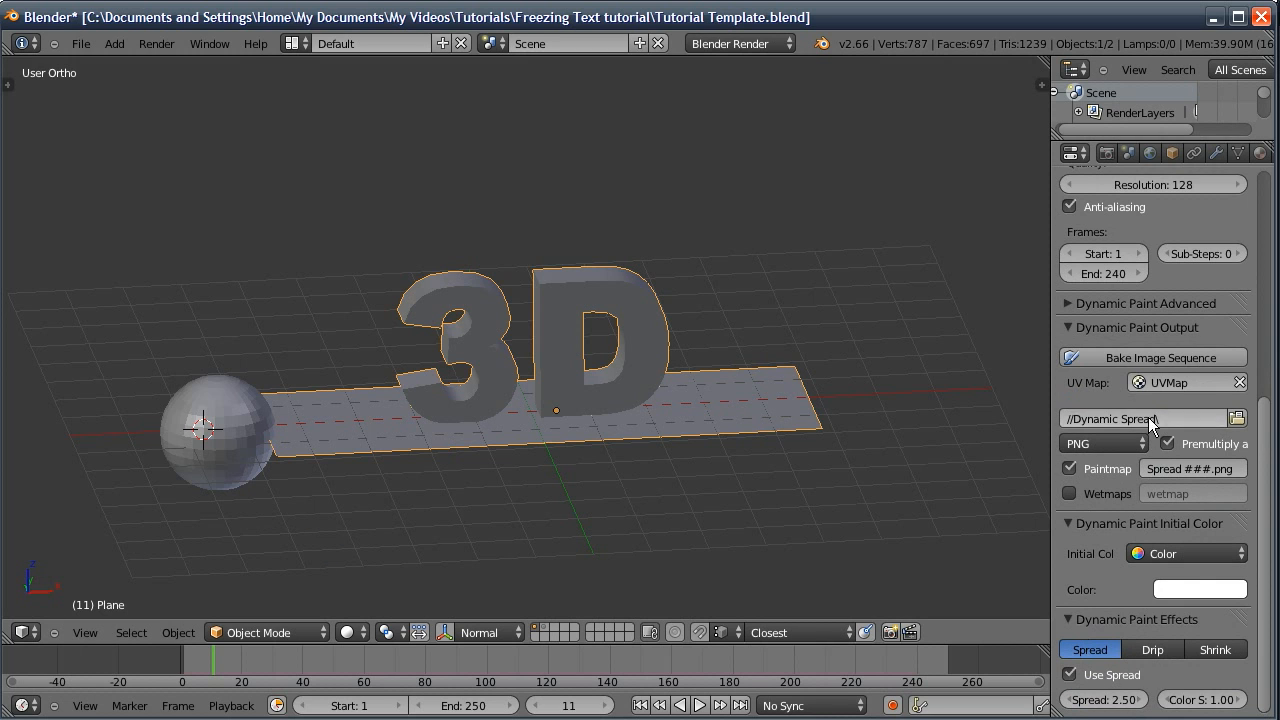
{"action": "middle_click_drag", "start_coordinate": [1132, 388], "coordinate": [1139, 543]}
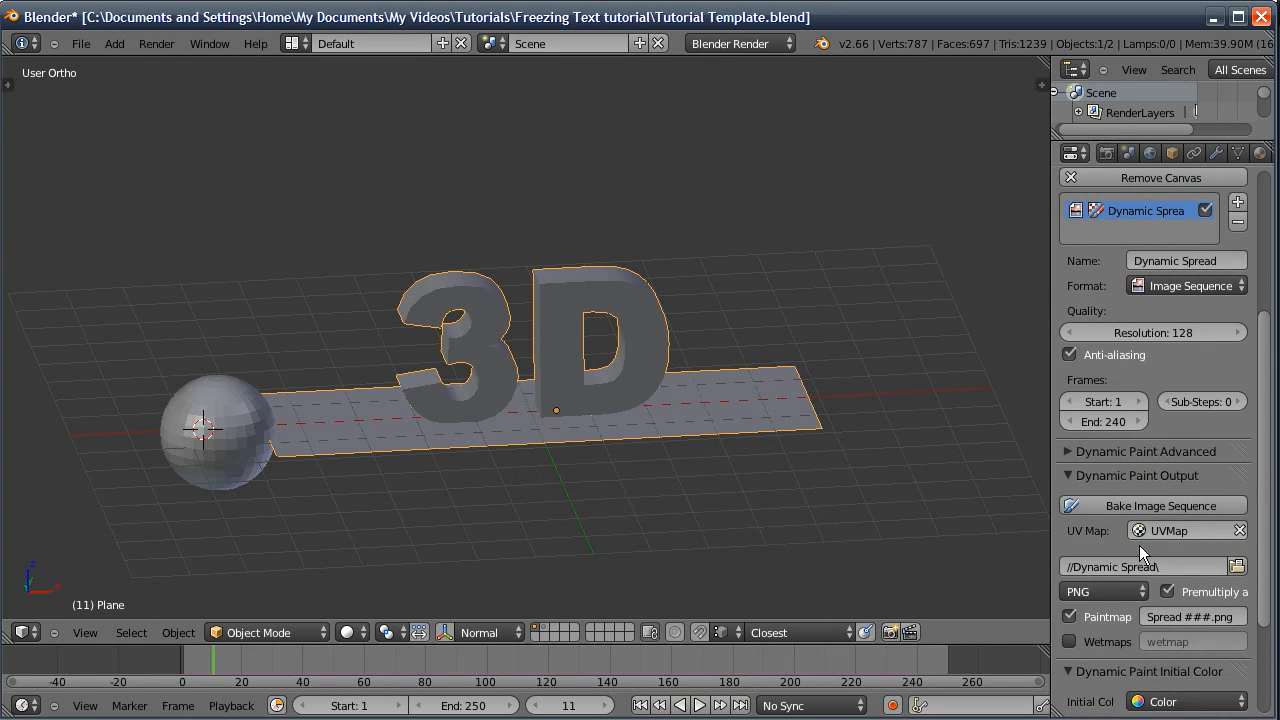
{"action": "left_click", "coordinate": [1105, 502]}
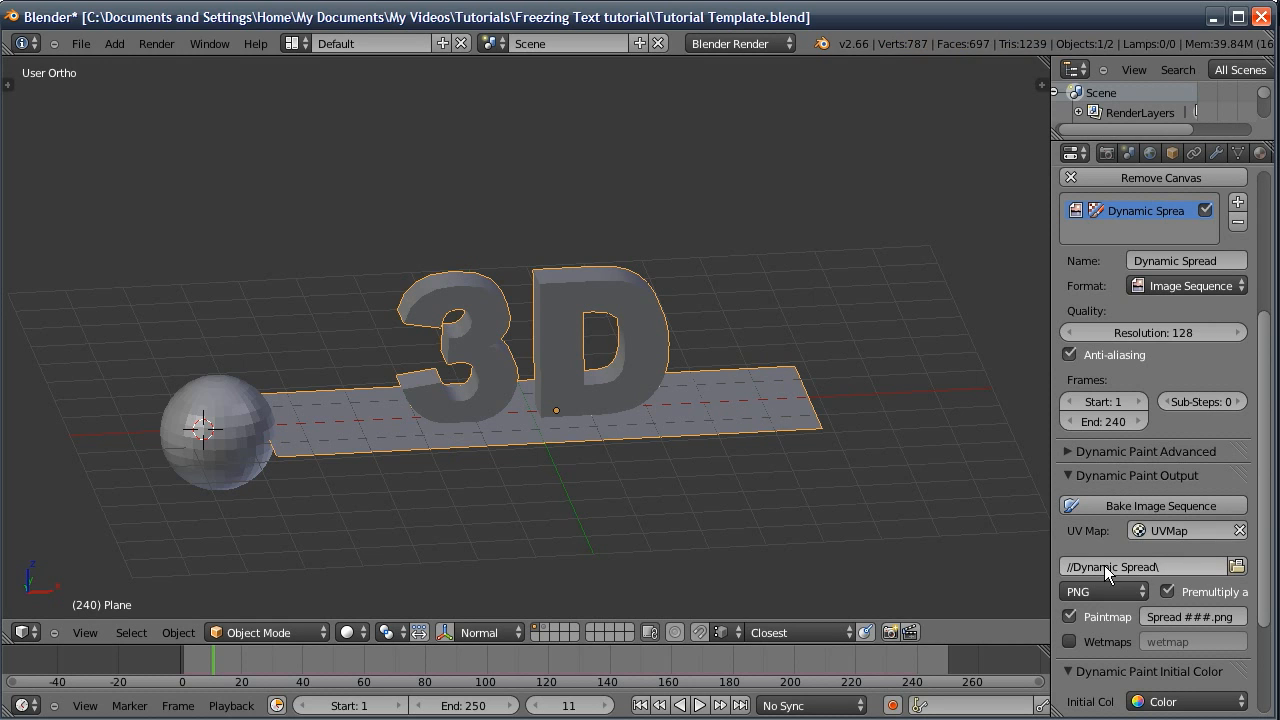
Give the text-and-plane canvas a new material with a new texture of type Image or Movie
{"action": "scroll", "coordinate": [1150, 540], "scroll_direction": "up", "scroll_amount": 5}
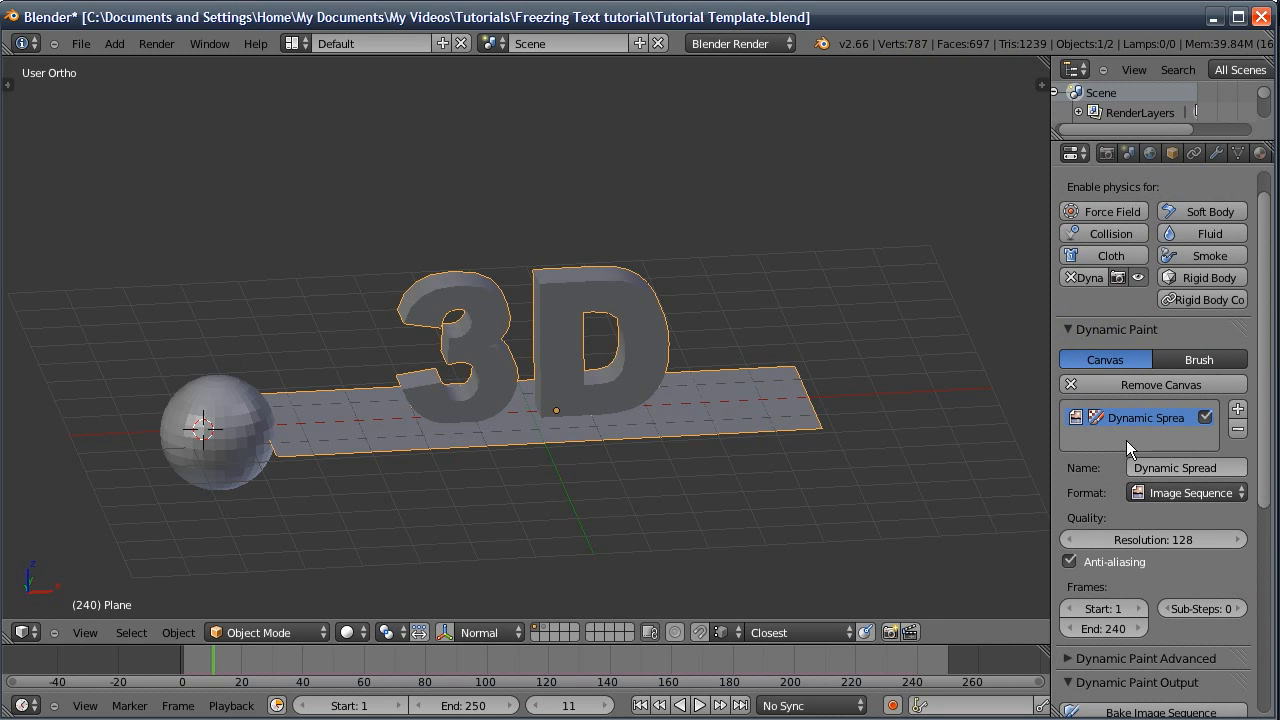
{"action": "scroll", "coordinate": [1220, 149], "scroll_direction": "down", "scroll_amount": 2}
{"action": "left_click", "coordinate": [1207, 152]}
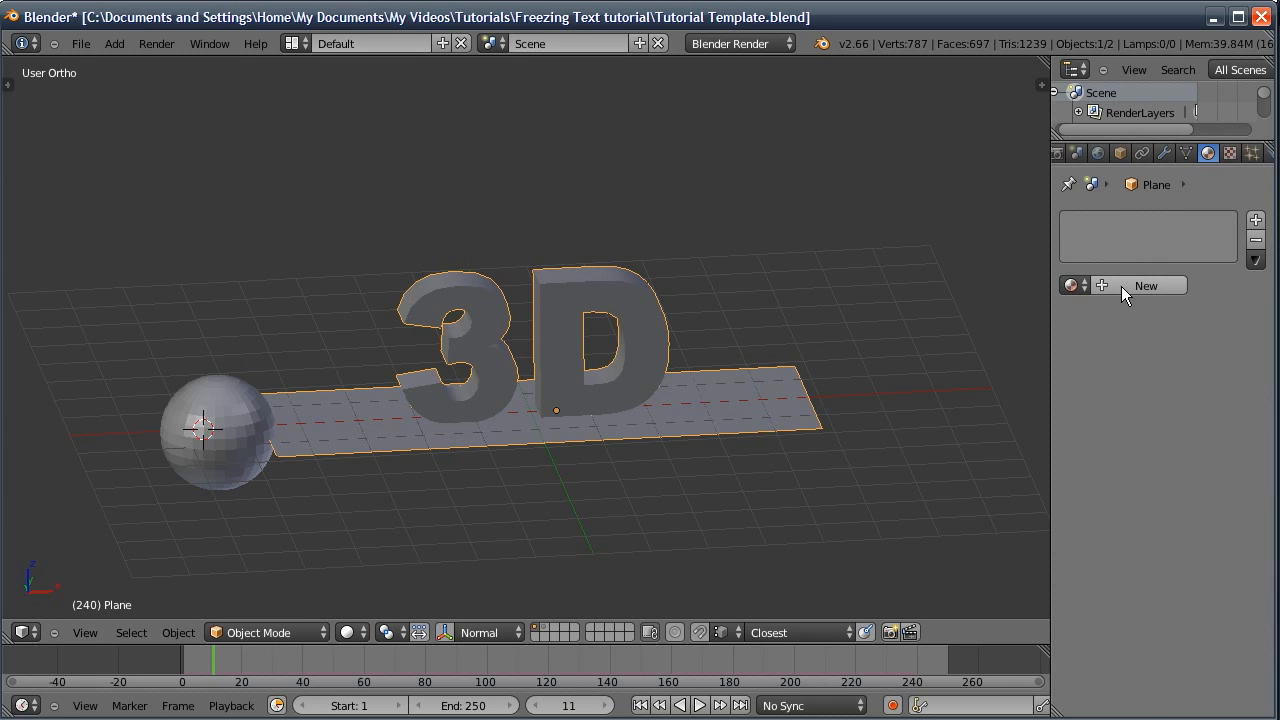
{"action": "left_click", "coordinate": [1127, 285]}
{"action": "left_click", "coordinate": [1230, 153]}
{"action": "left_click", "coordinate": [1143, 362]}
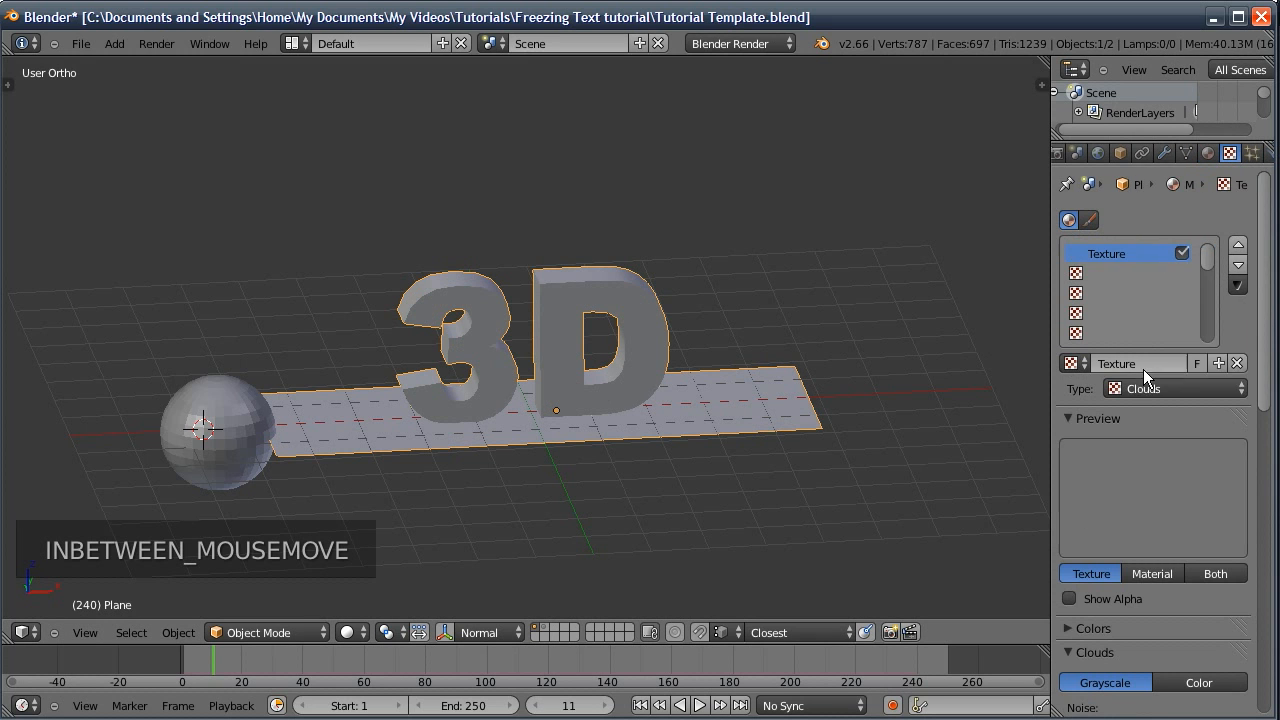
{"action": "left_click", "coordinate": [1139, 389]}
{"action": "left_click", "coordinate": [1158, 262]}
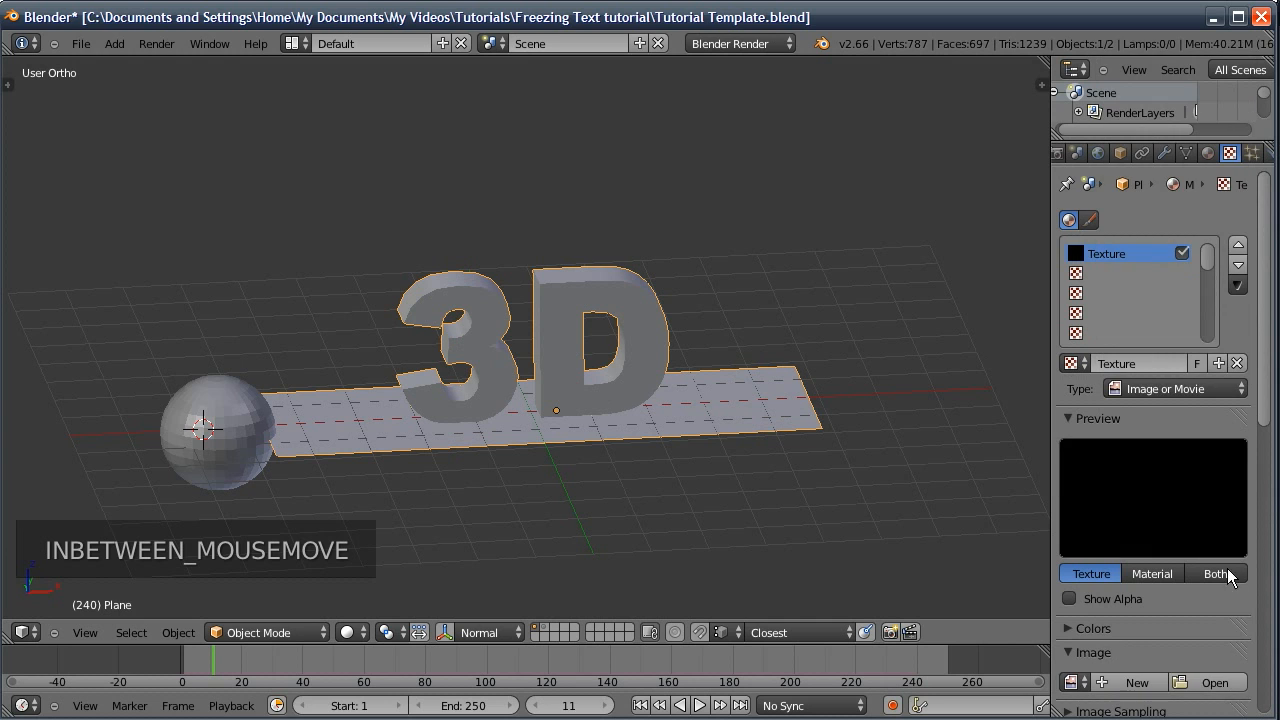
Load Spread 001.png from the Dynamic Spread folder as the texture's image
{"action": "scroll", "coordinate": [1191, 509], "scroll_direction": "down", "scroll_amount": 5}
{"action": "left_click", "coordinate": [1210, 499]}
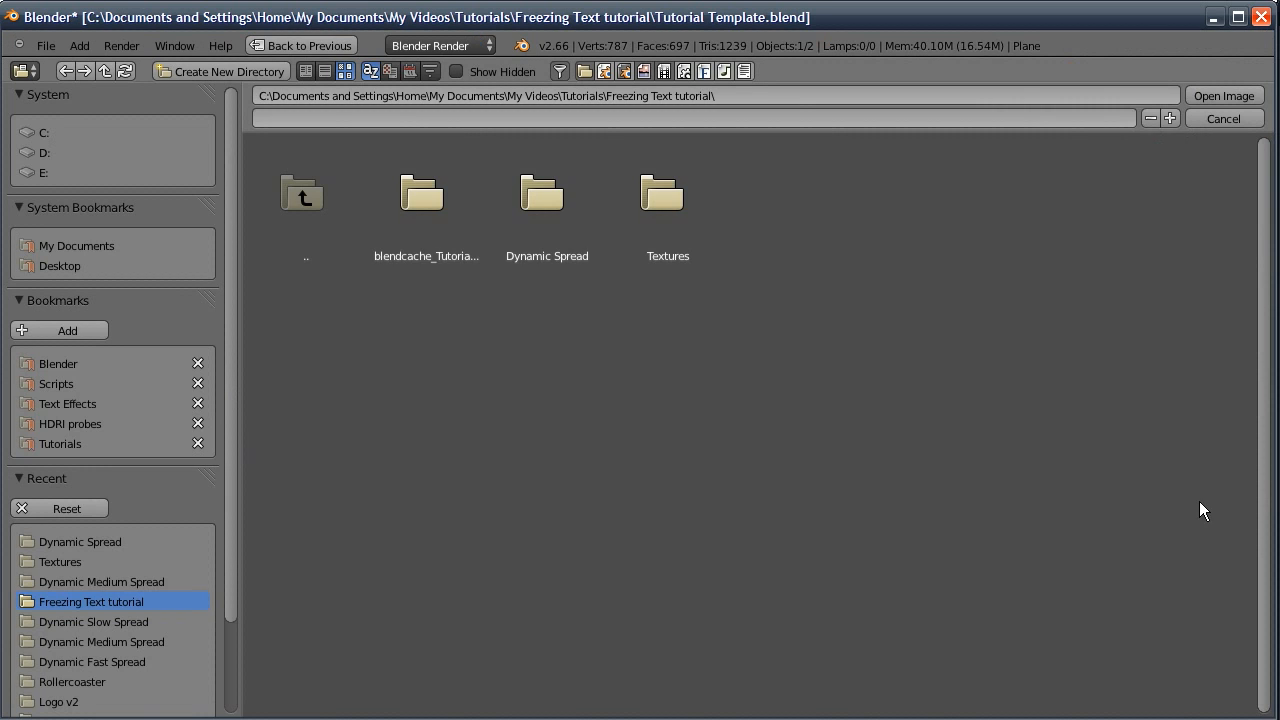
{"action": "left_click", "coordinate": [589, 256]}
{"action": "left_click", "coordinate": [430, 212]}
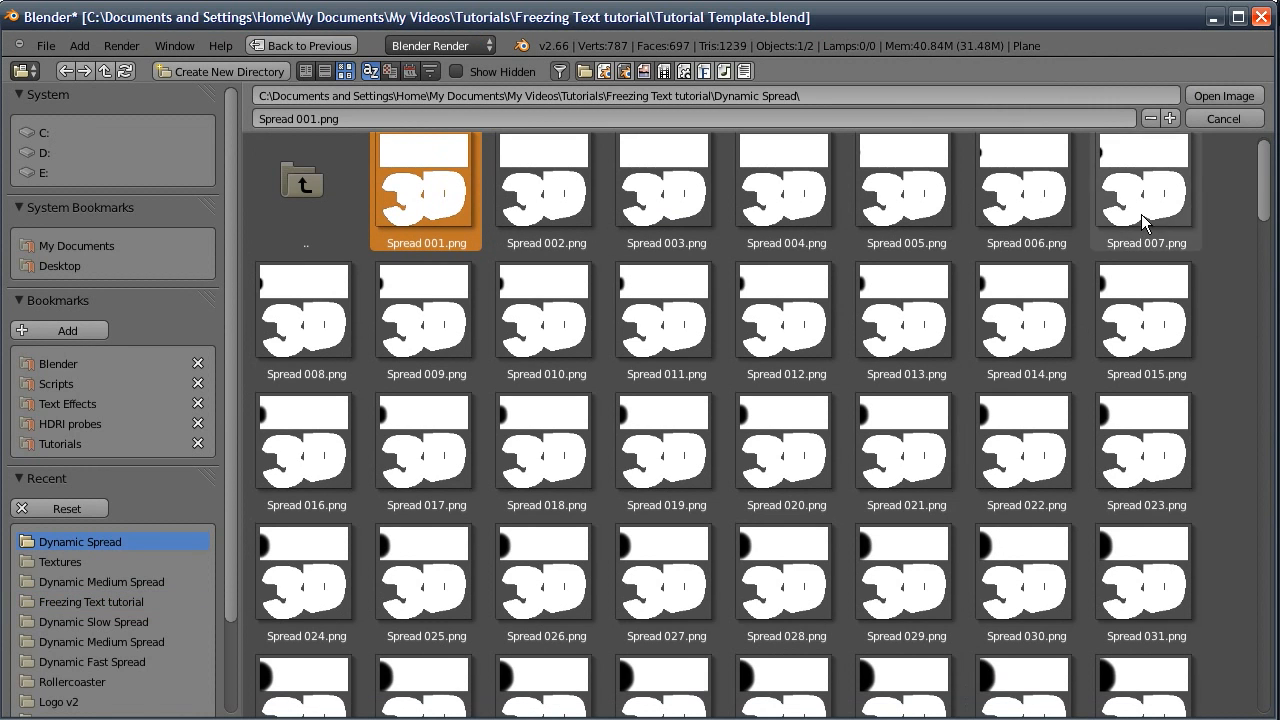
{"action": "left_click", "coordinate": [1222, 94]}
{"action": "scroll", "coordinate": [1145, 478], "scroll_direction": "down", "scroll_amount": 2}
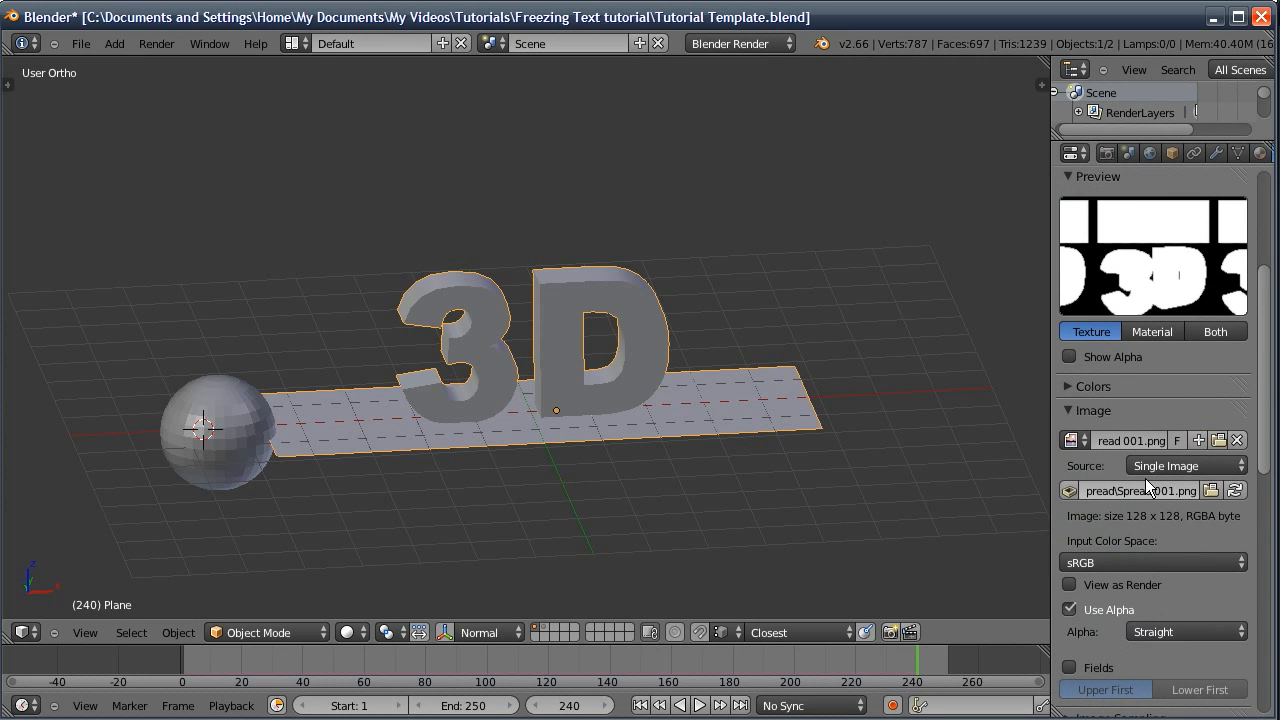
Set the texture's image source to Image Sequence with 240 frames and enable Auto Refresh
{"action": "left_click", "coordinate": [1150, 467]}
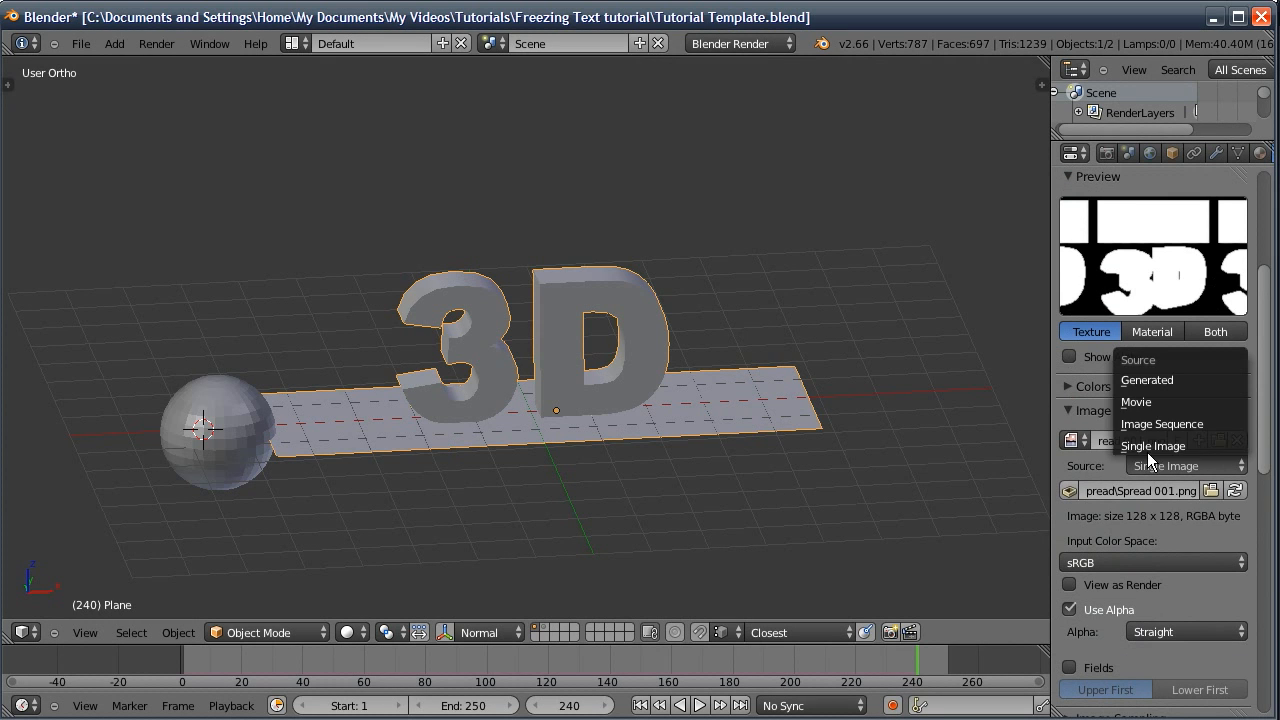
{"action": "left_click", "coordinate": [1140, 424]}
{"action": "scroll", "coordinate": [1136, 526], "scroll_direction": "down", "scroll_amount": 5}
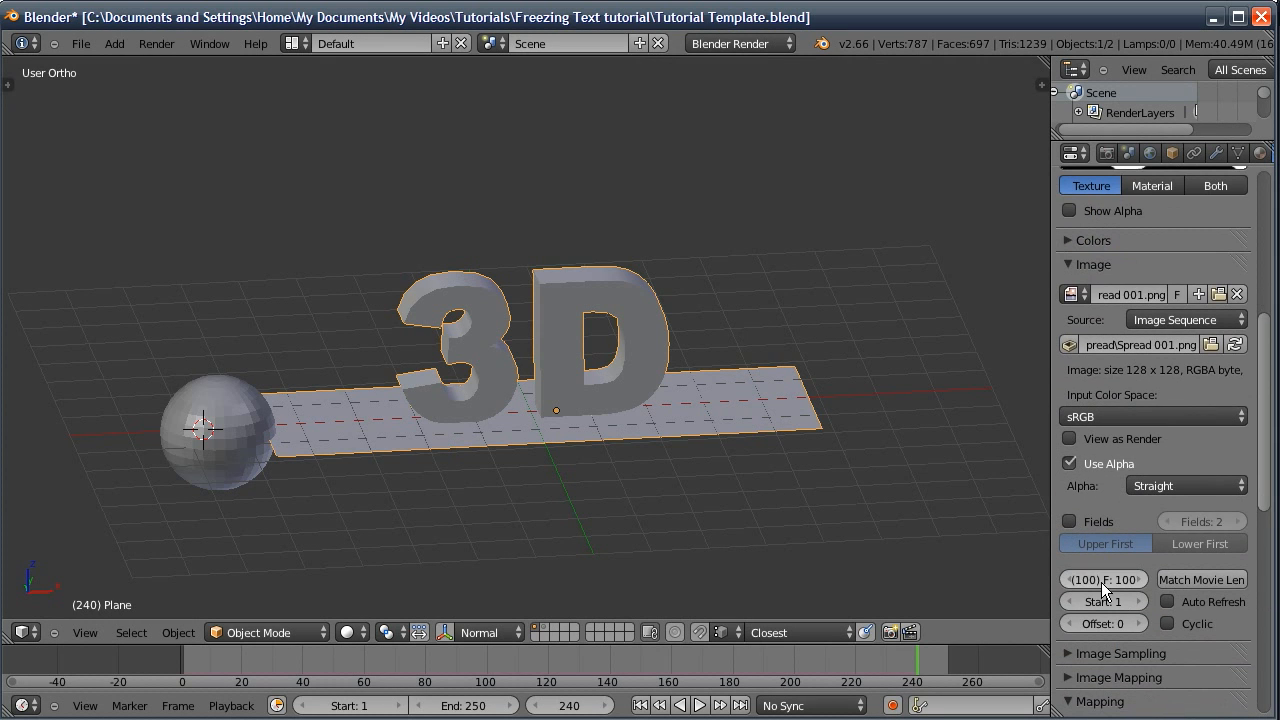
{"action": "type", "text": "240"}
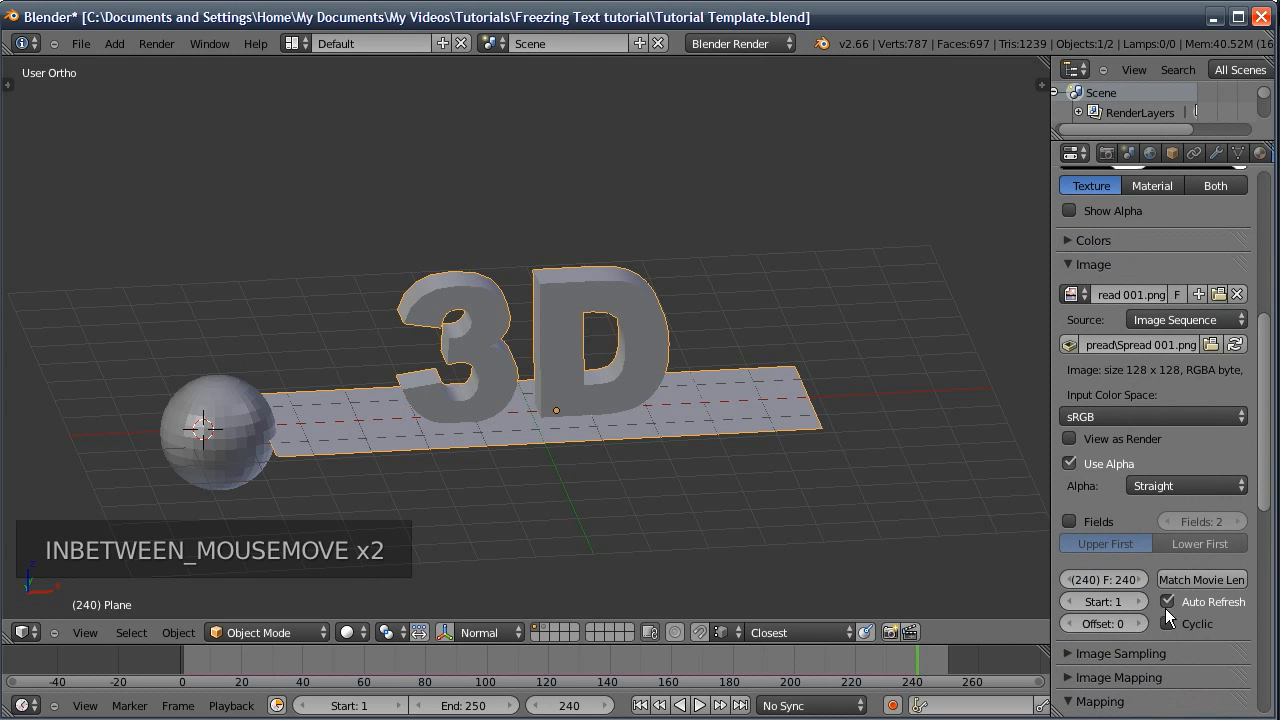
{"action": "scroll", "coordinate": [1178, 572], "scroll_direction": "up", "scroll_amount": 9}
{"action": "scroll", "coordinate": [1178, 572], "scroll_direction": "up", "scroll_amount": 4}
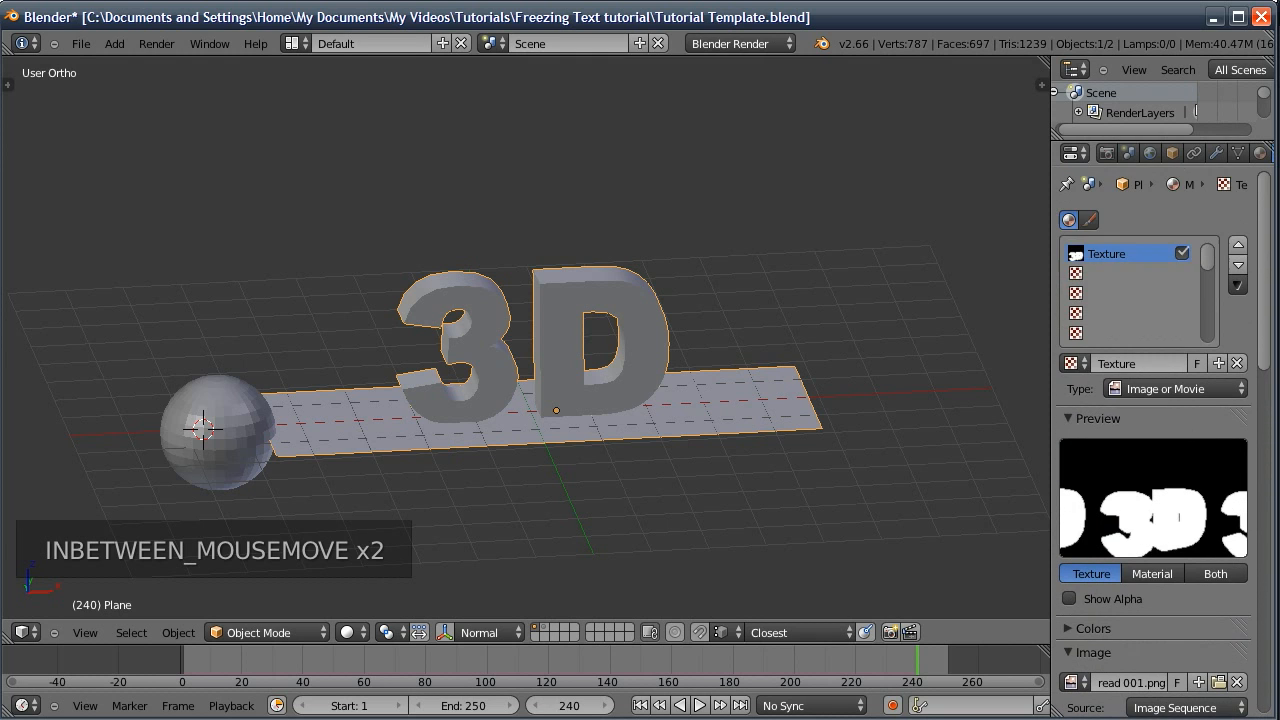
Switch the 3D viewport shading to Texture and view the canvas from a higher angle
{"action": "left_click", "coordinate": [353, 632]}
{"action": "left_click", "coordinate": [370, 546]}
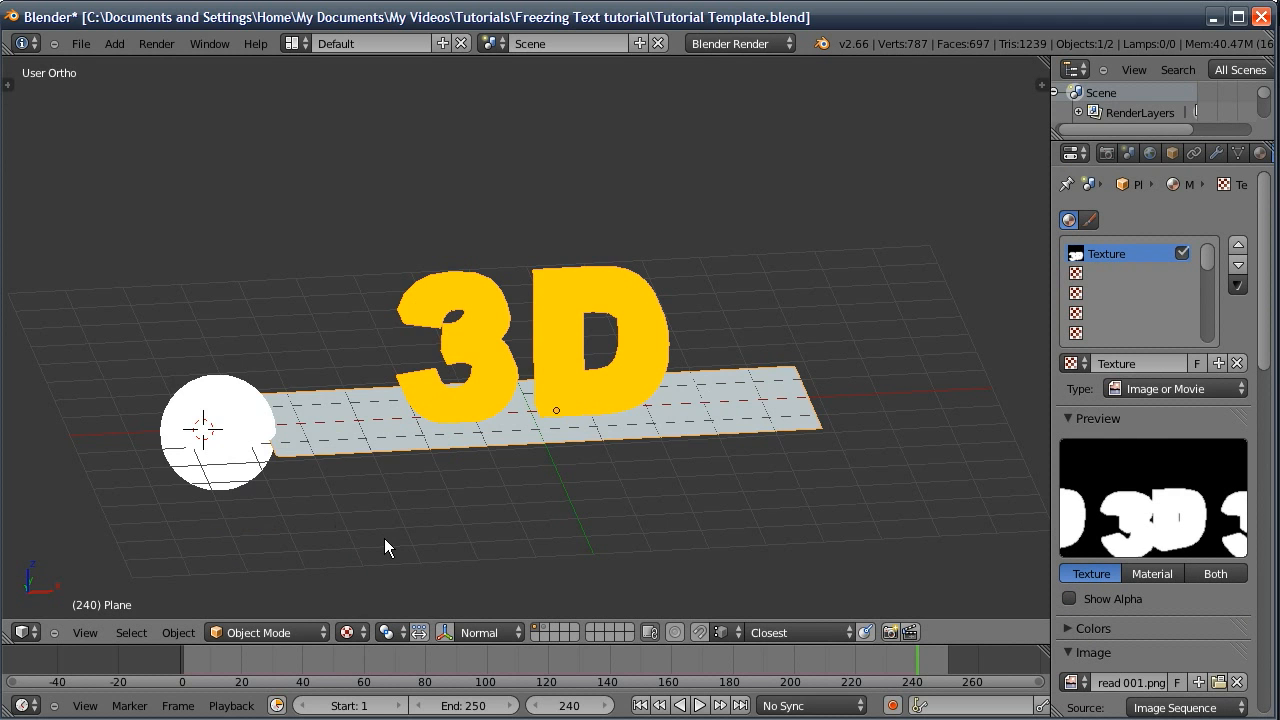
{"action": "middle_click_drag", "start_coordinate": [490, 462], "coordinate": [572, 427]}
{"action": "middle_click_drag", "start_coordinate": [572, 427], "coordinate": [490, 443], "text": "ctrl"}
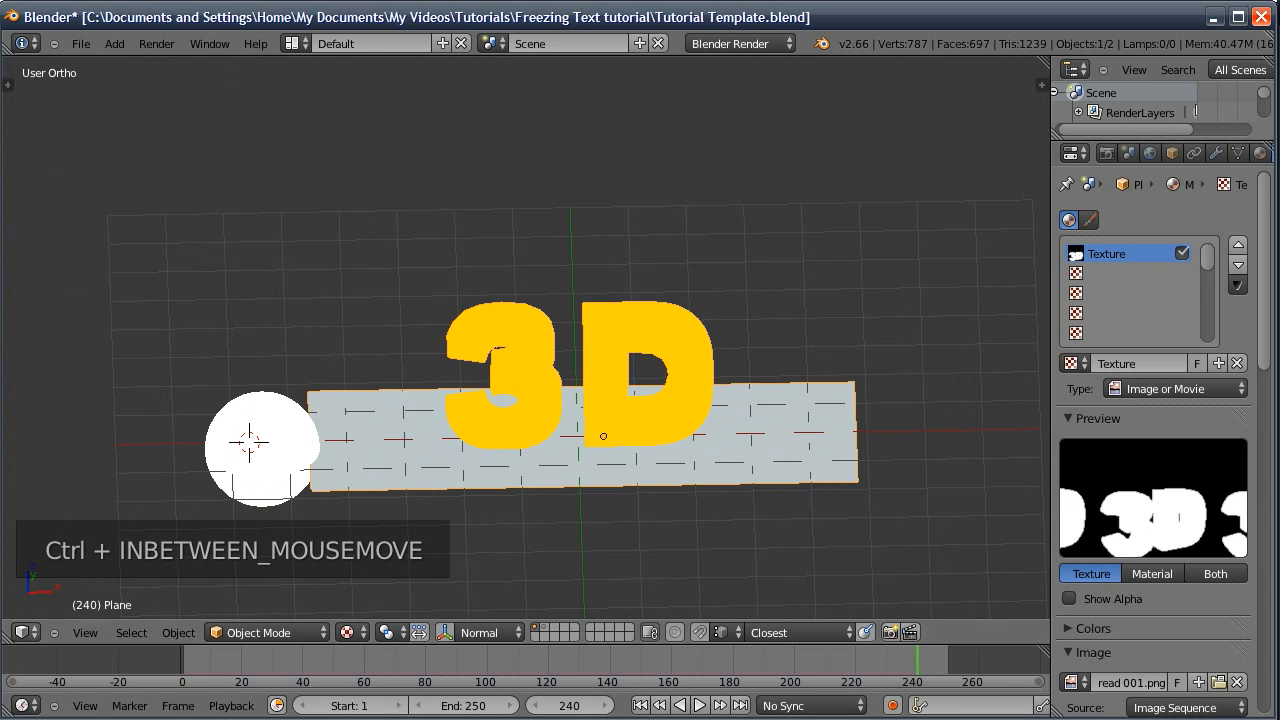
Put the canvas mesh in Edit Mode and split the 3D view, making one half a UV/Image Editor
{"action": "key", "text": "Tab"}
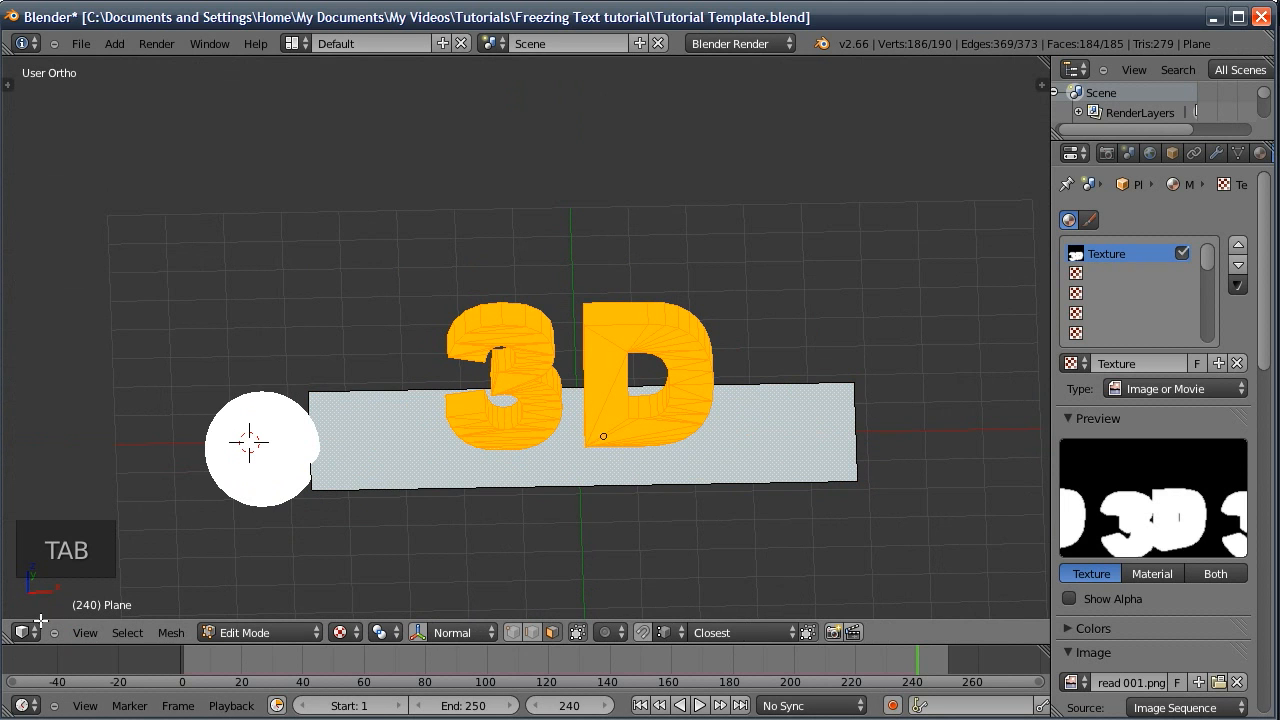
{"action": "left_click_drag", "start_coordinate": [8, 640], "coordinate": [550, 560]}
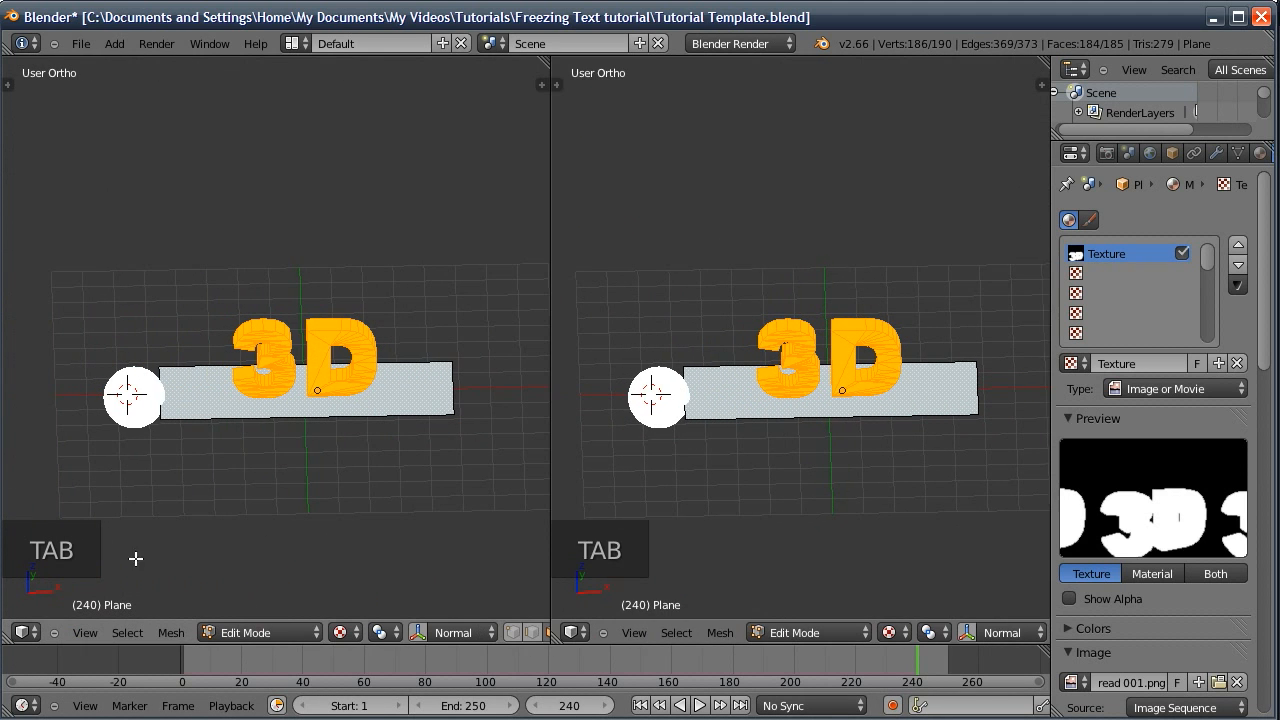
{"action": "left_click", "coordinate": [26, 632]}
{"action": "left_click", "coordinate": [91, 501]}
Assign Spread 001.png to all of the canvas's UVs, then close the UV/Image Editor and return to Object Mode
{"action": "scroll", "coordinate": [300, 400], "scroll_direction": "down", "scroll_amount": 5}
{"action": "key", "text": "a"}
{"action": "key", "text": "a"}
{"action": "key", "text": "a"}
{"action": "left_click", "coordinate": [457, 633]}
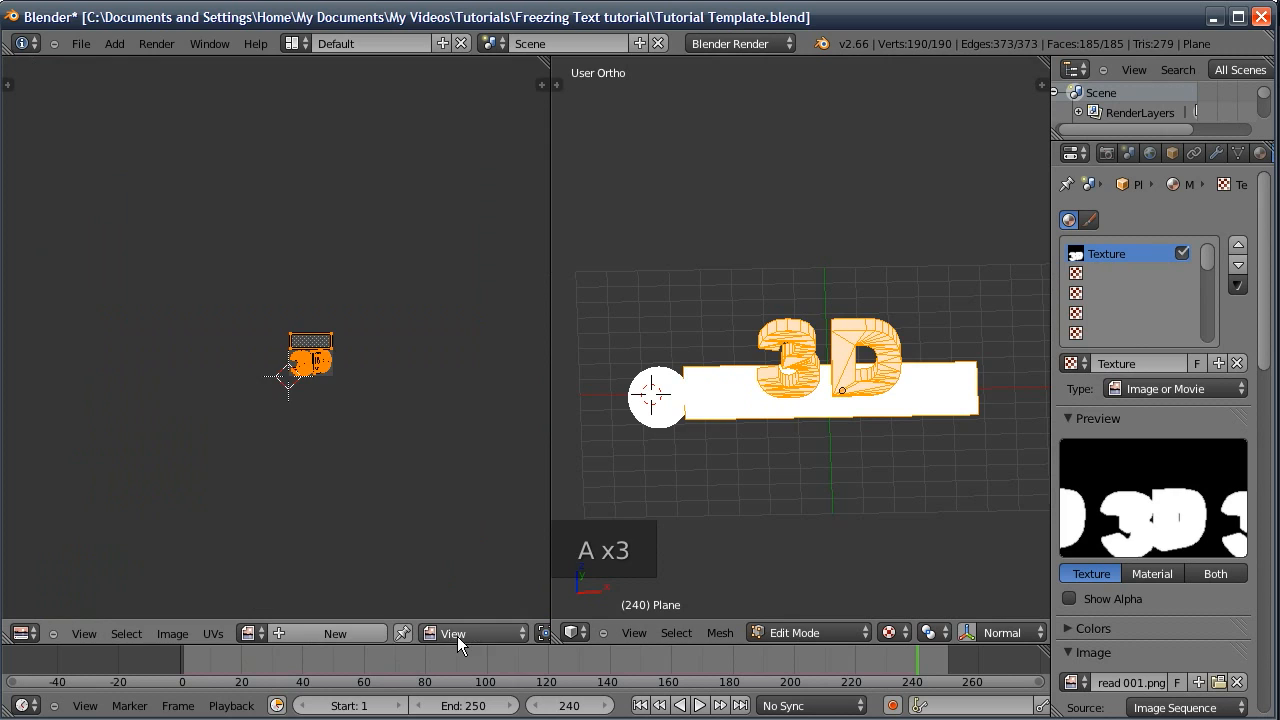
{"action": "left_click", "coordinate": [247, 633]}
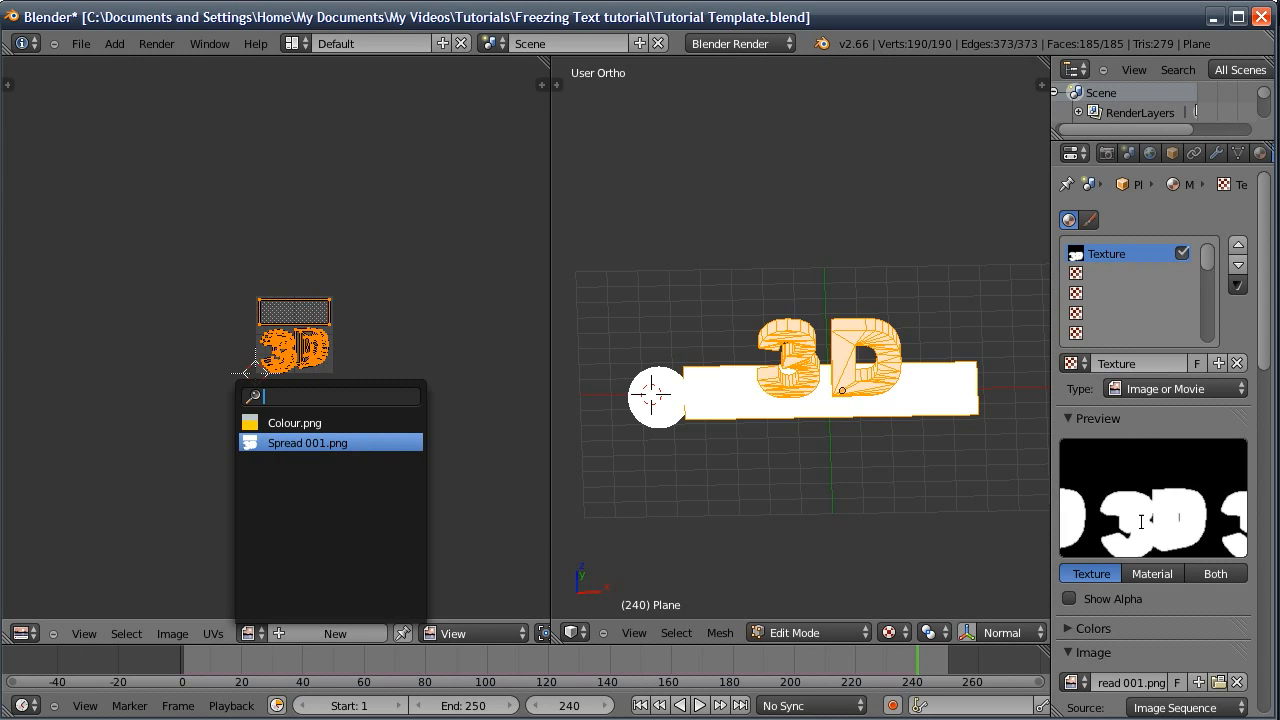
{"action": "left_click", "coordinate": [320, 443]}
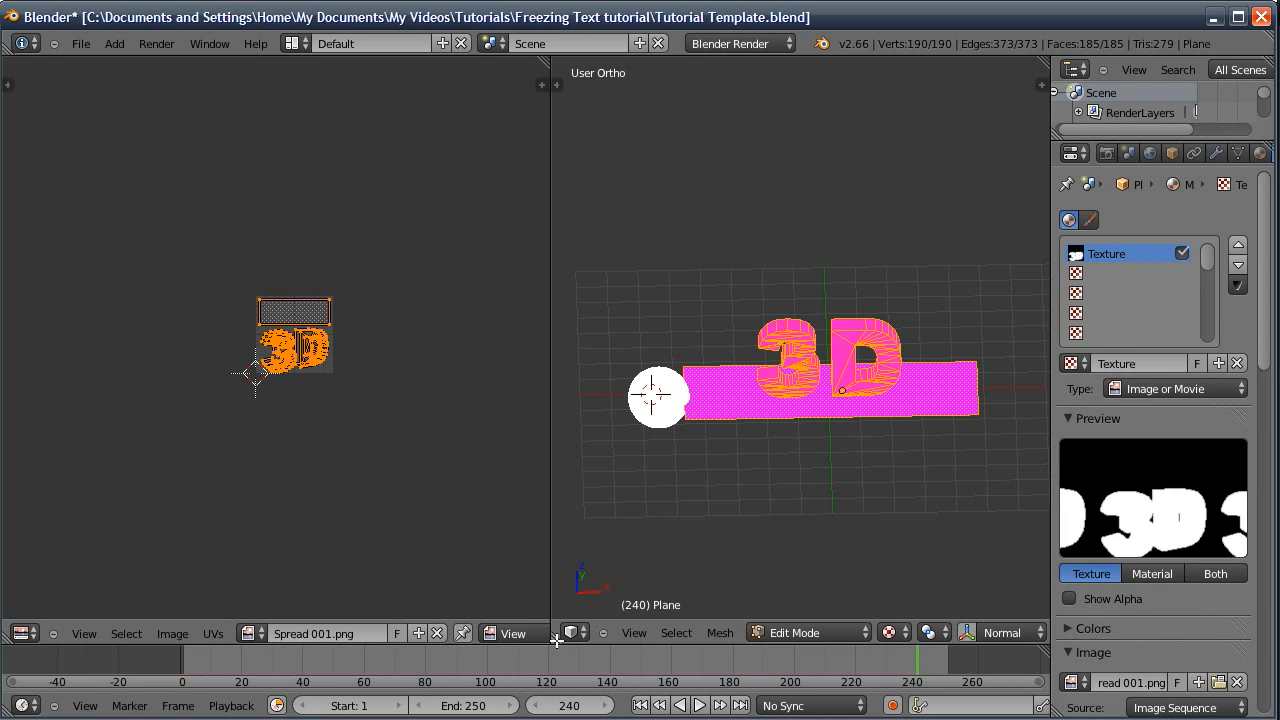
{"action": "key", "text": "ctrl+Up"}
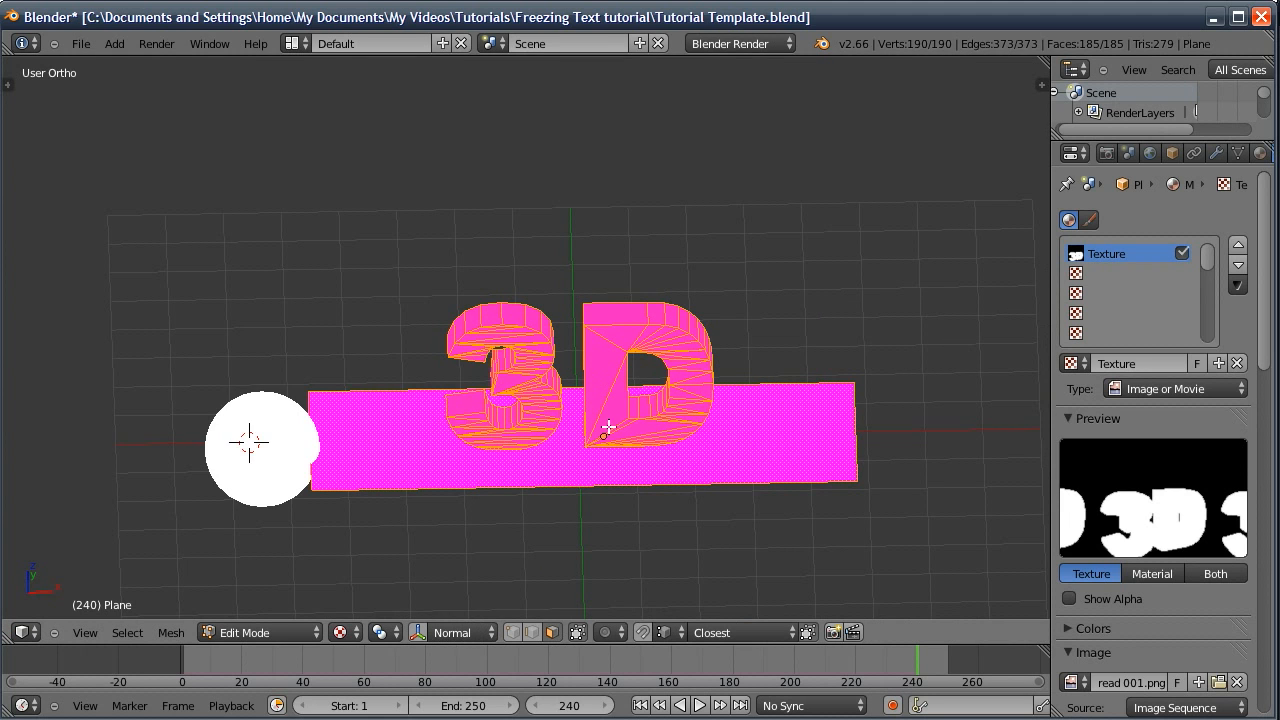
{"action": "key", "text": "Tab"}
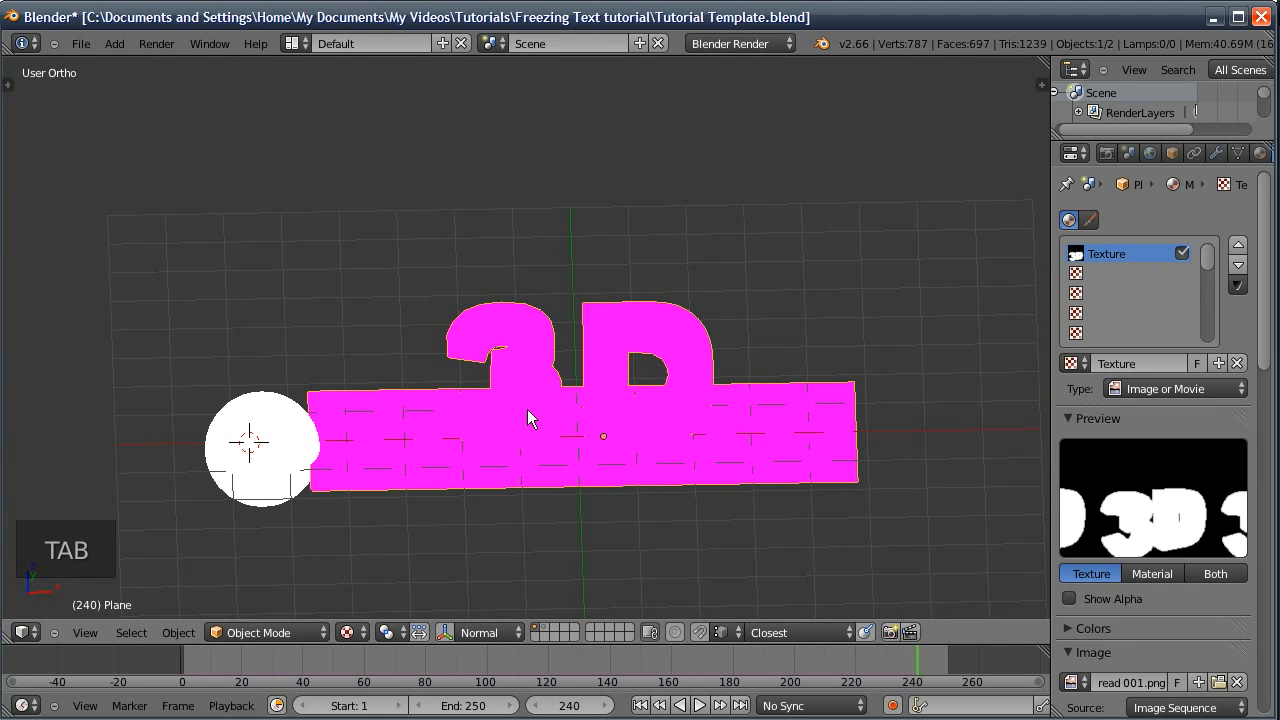
Scrub the timeline from frame 1 to frame 187 and examine the baked spread on the plane and text
{"action": "left_click", "coordinate": [641, 705]}
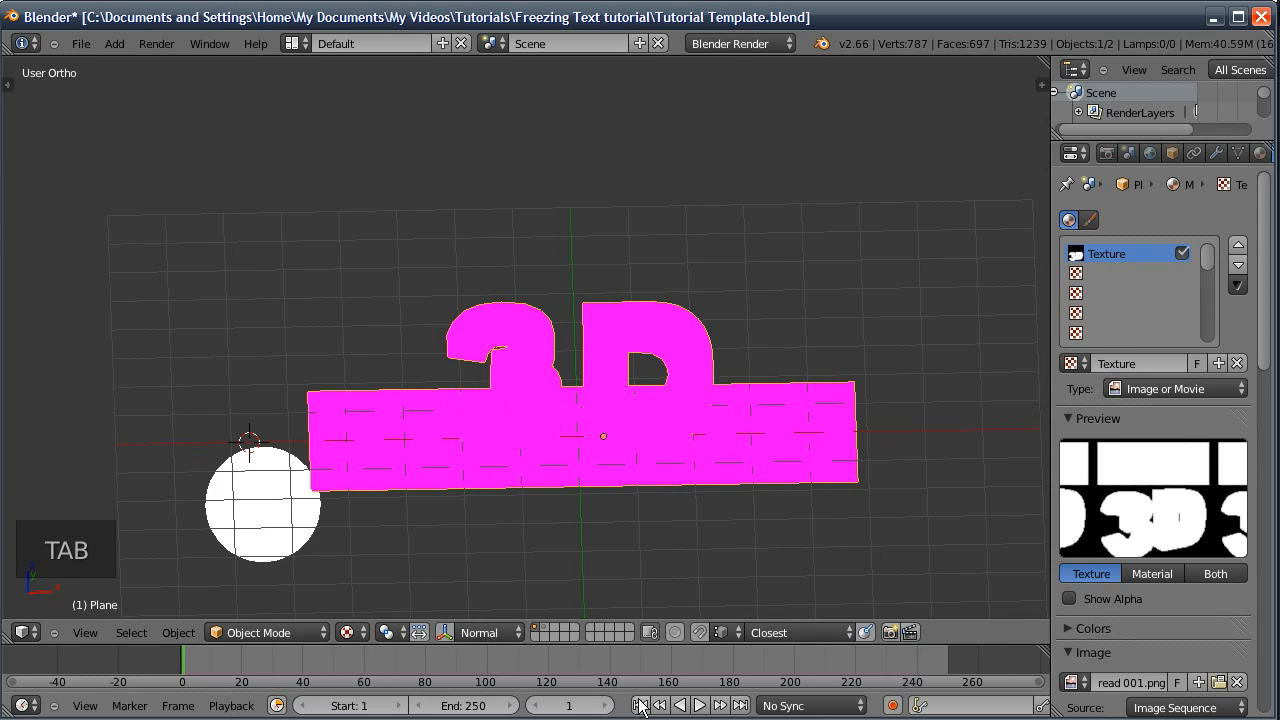
{"action": "left_click_drag", "start_coordinate": [185, 658], "coordinate": [749, 628]}
{"action": "middle_click_drag", "start_coordinate": [530, 435], "coordinate": [505, 491]}
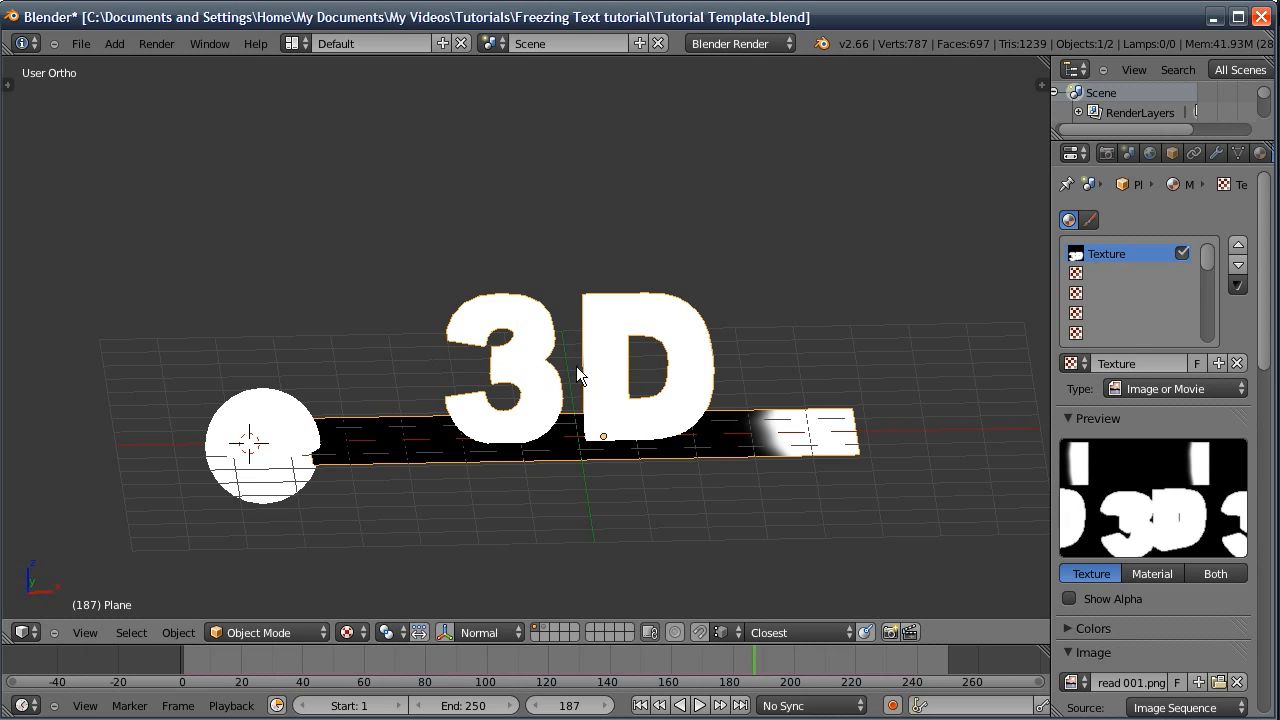
{"action": "middle_click_drag", "start_coordinate": [529, 372], "coordinate": [755, 441]}
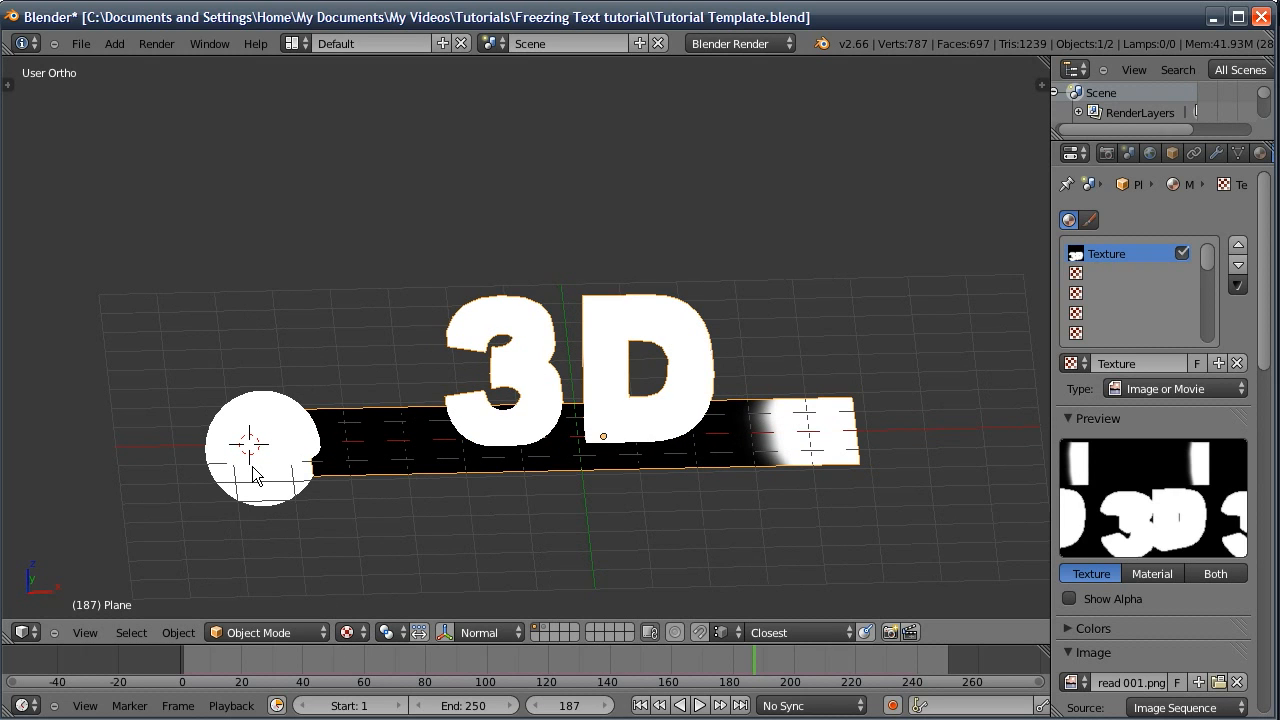
Return to Solid shading and insert a keyframe for the brush sphere at frame 83
{"action": "left_click_drag", "start_coordinate": [700, 658], "coordinate": [436, 675]}
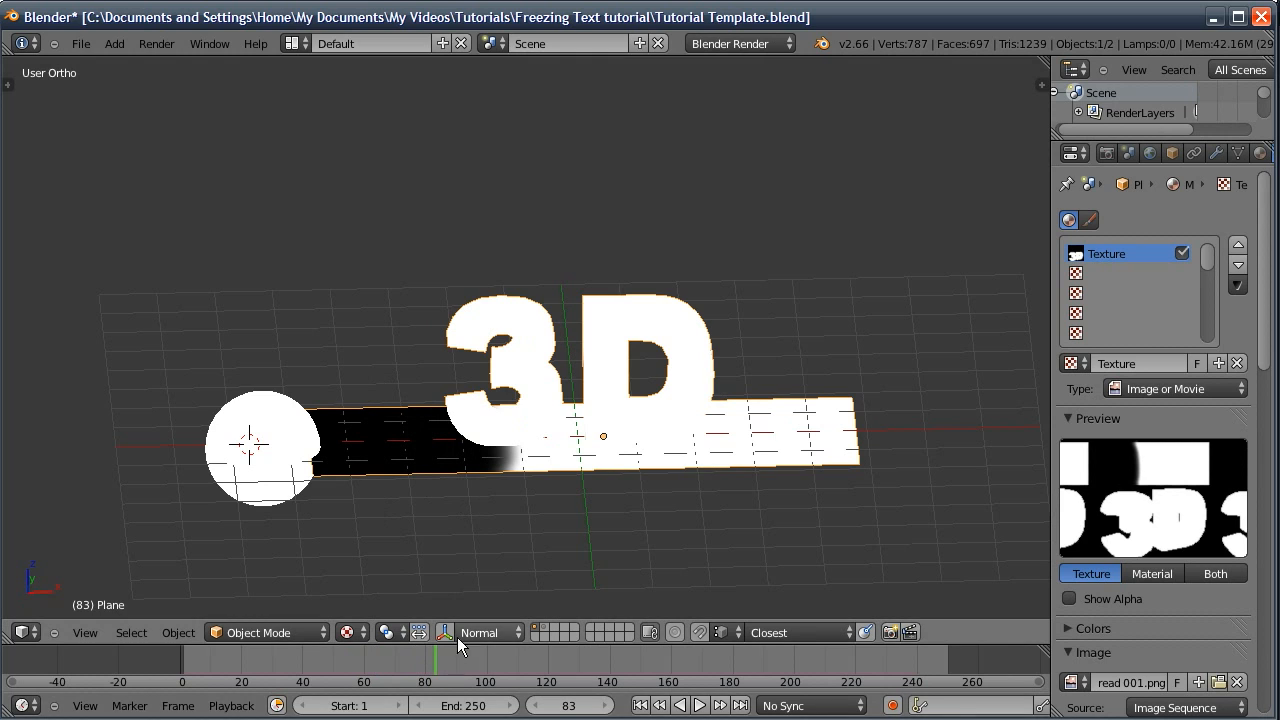
{"action": "left_click", "coordinate": [346, 632]}
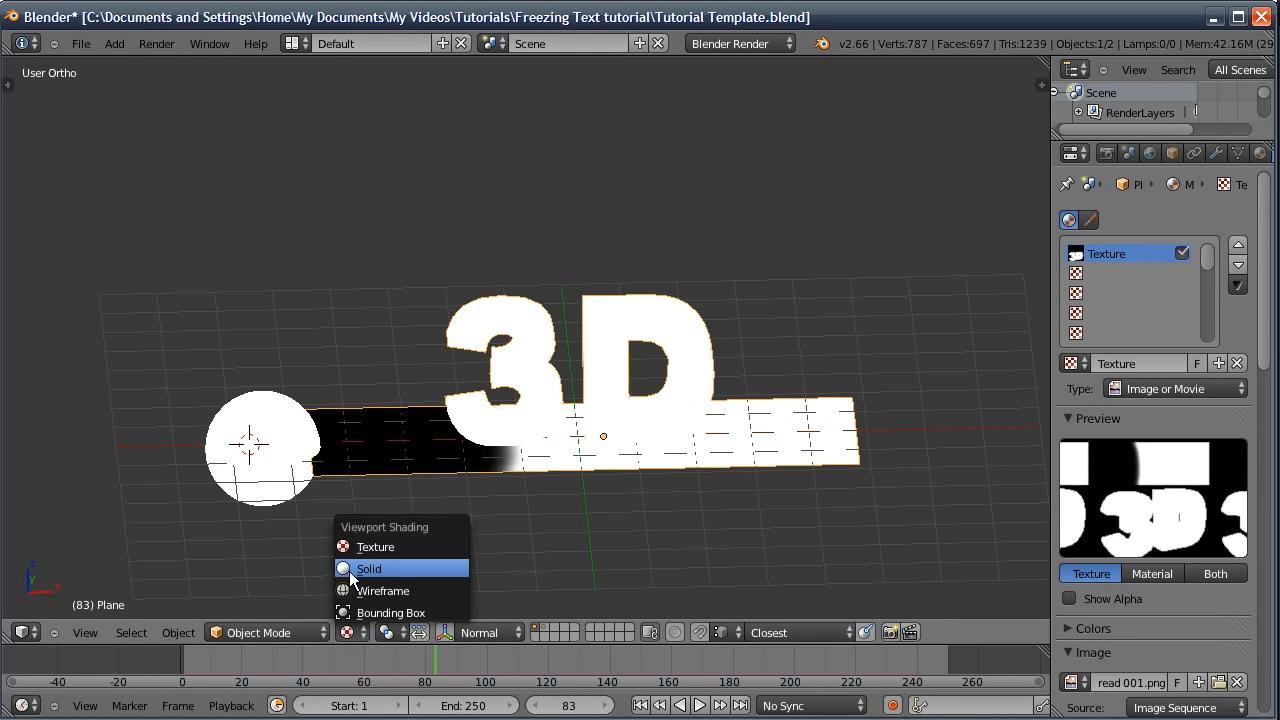
{"action": "left_click", "coordinate": [350, 570]}
{"action": "right_click", "coordinate": [266, 454]}
{"action": "key", "text": "i"}
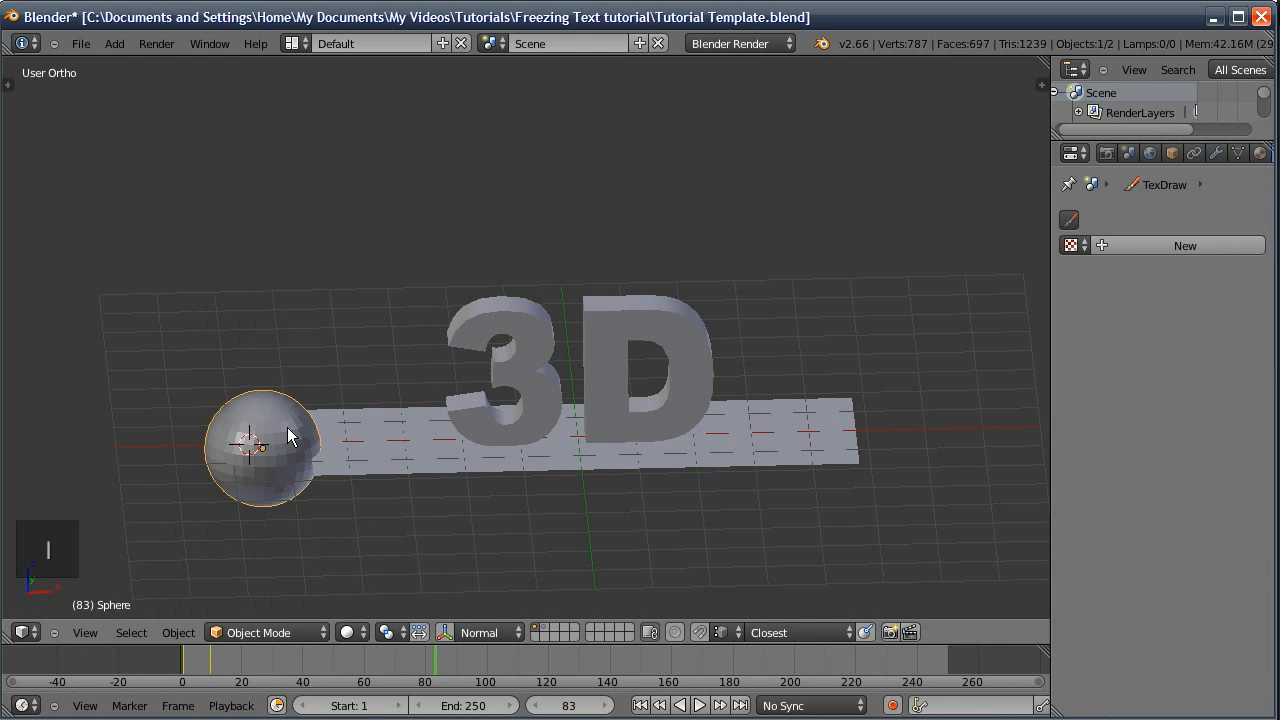
{"action": "key", "text": "i"}
{"action": "left_click", "coordinate": [278, 322]}
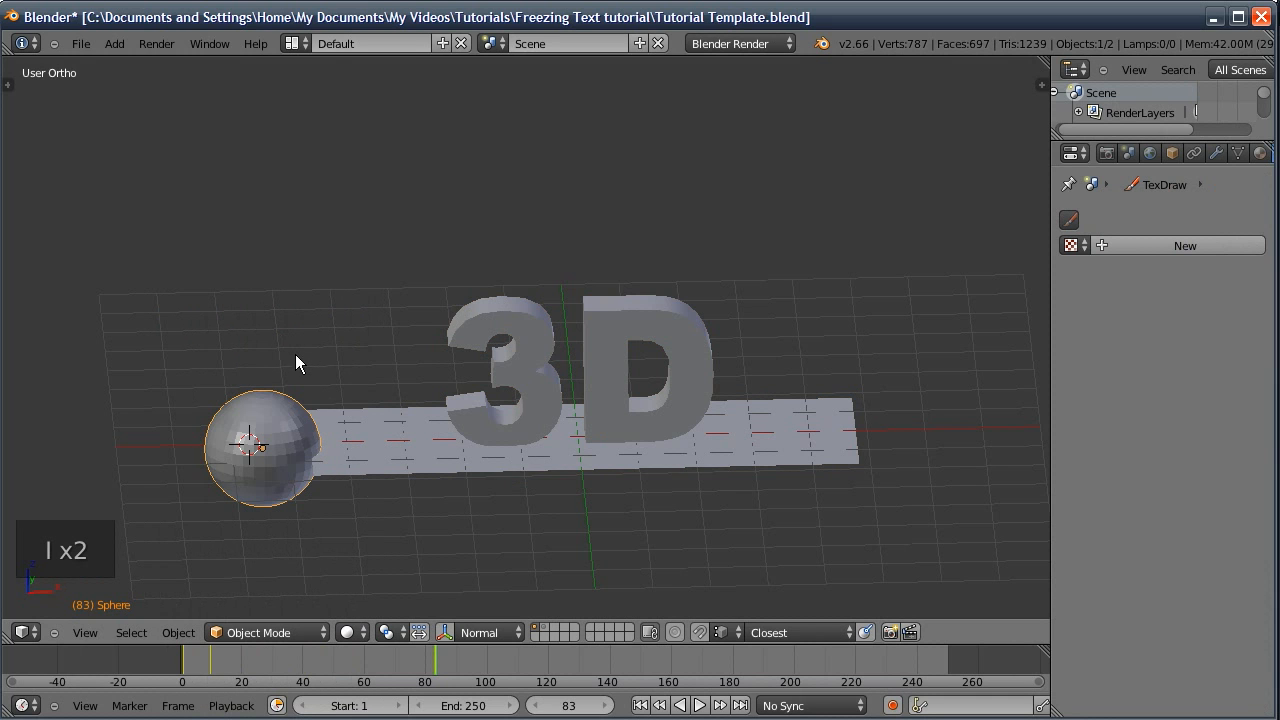
At frame 84, move the brush sphere in front view about 4.15 units along X to just below the 3
{"action": "key", "text": "Right"}
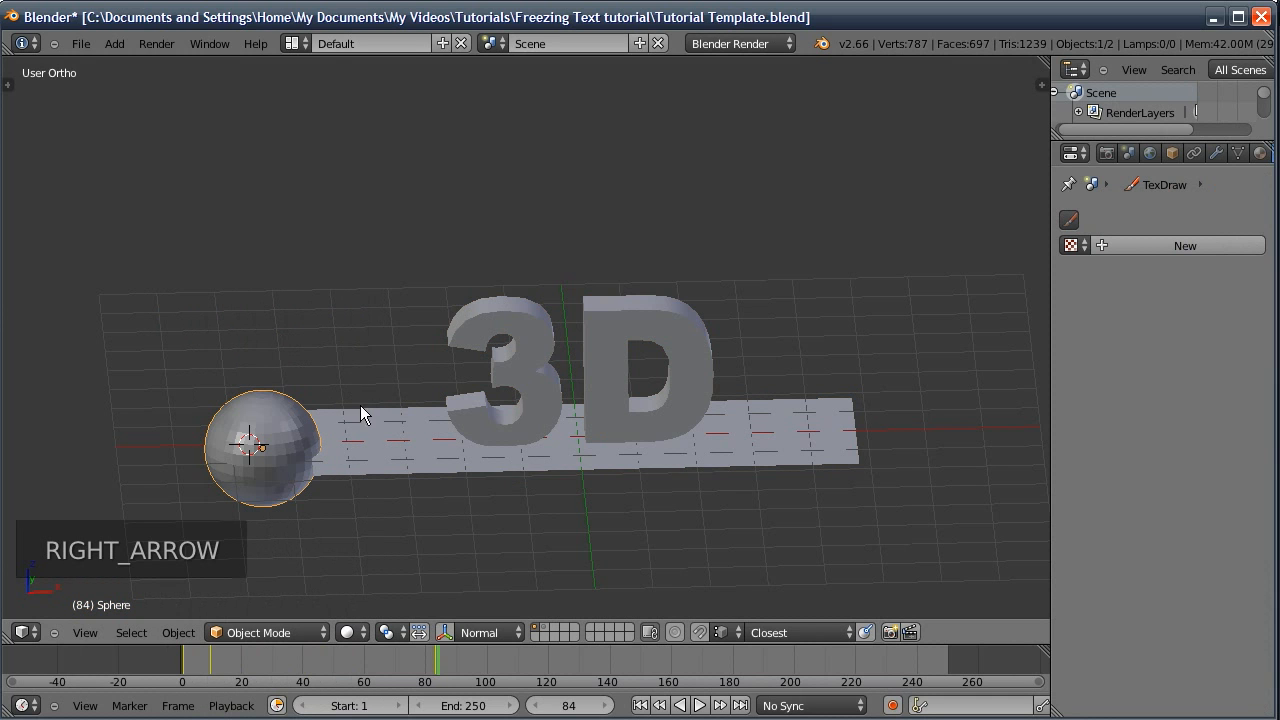
{"action": "key", "text": "KP_1"}
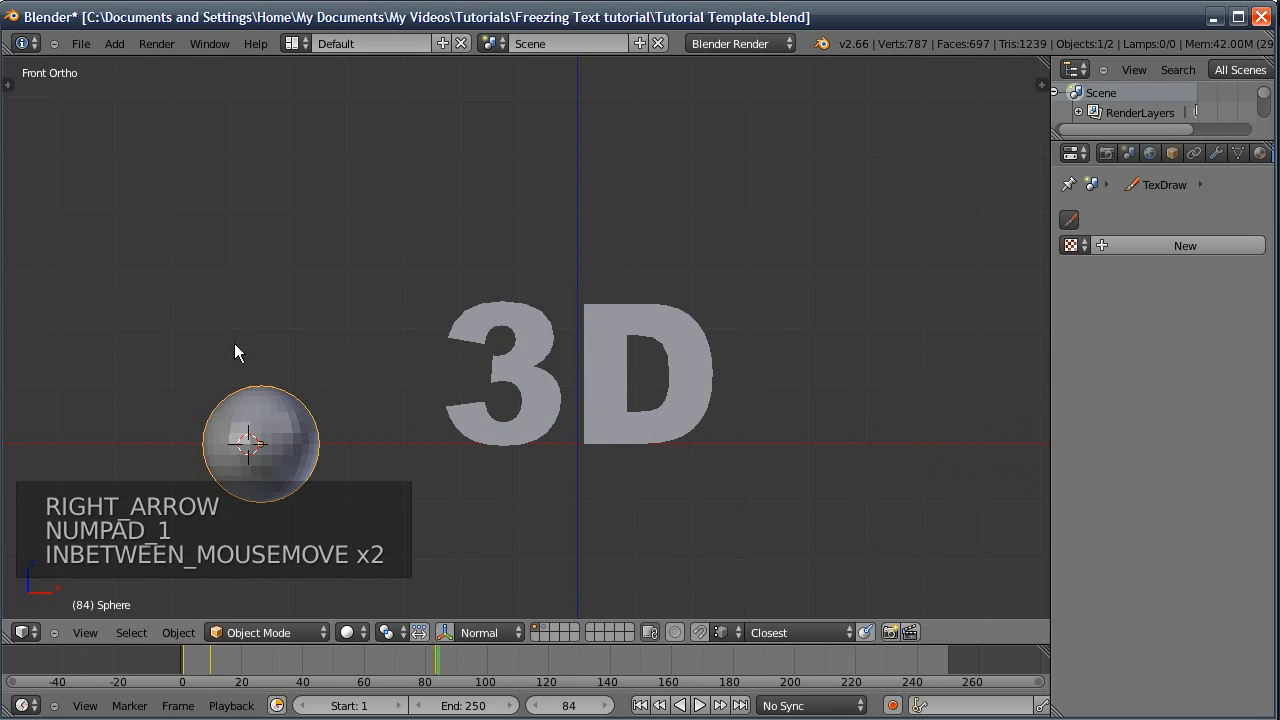
{"action": "key", "text": "g"}
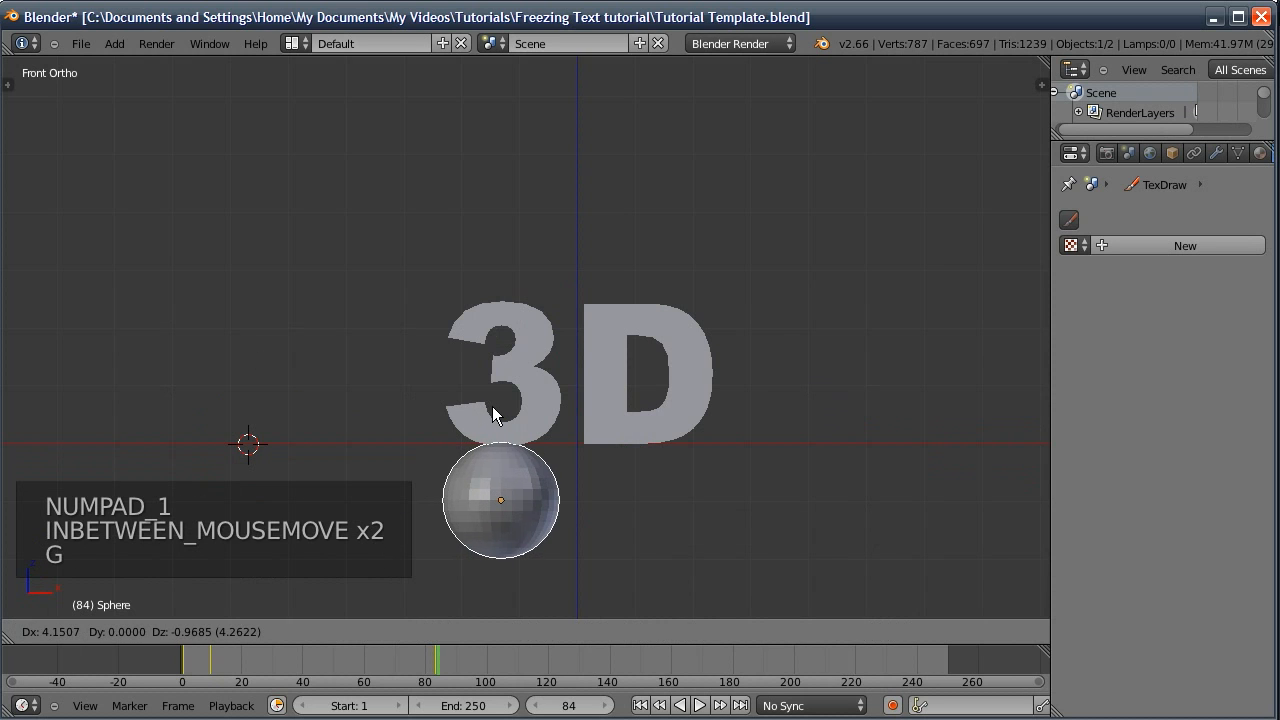
{"action": "left_click", "coordinate": [488, 406]}
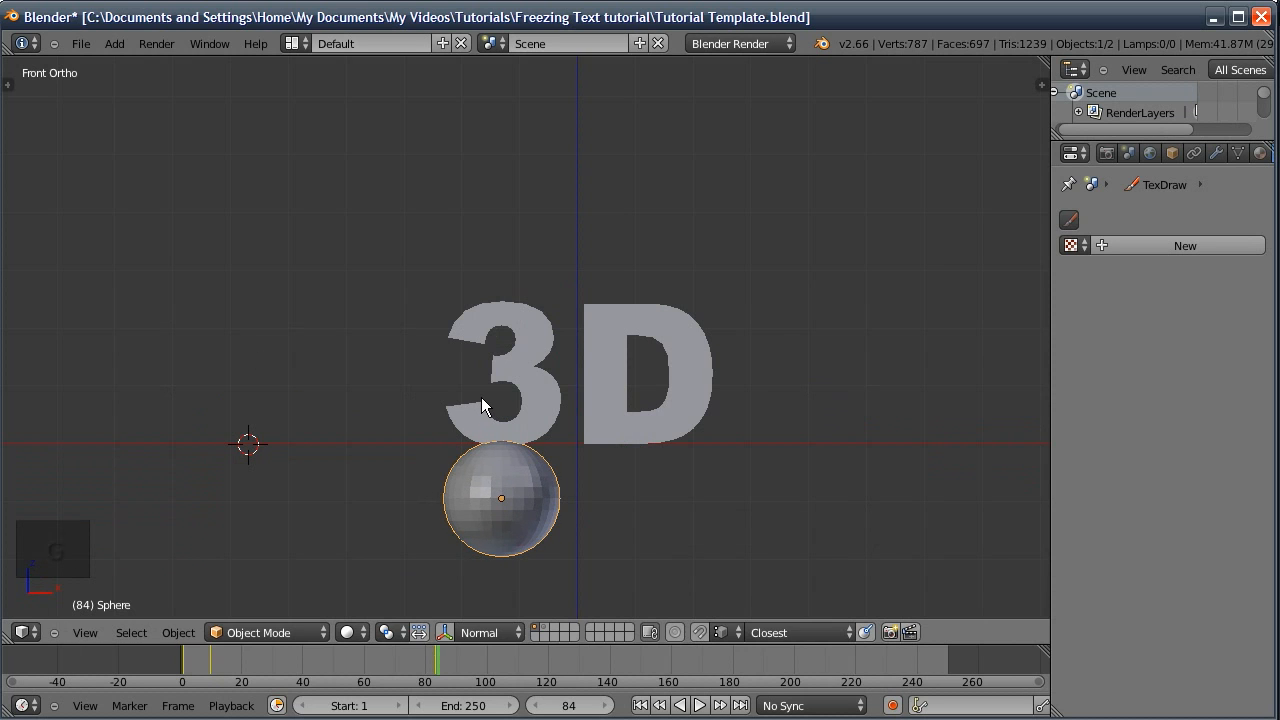
Insert a Location keyframe for the brush sphere at frame 84 and check its movement through frame 87
{"action": "key", "text": "i"}
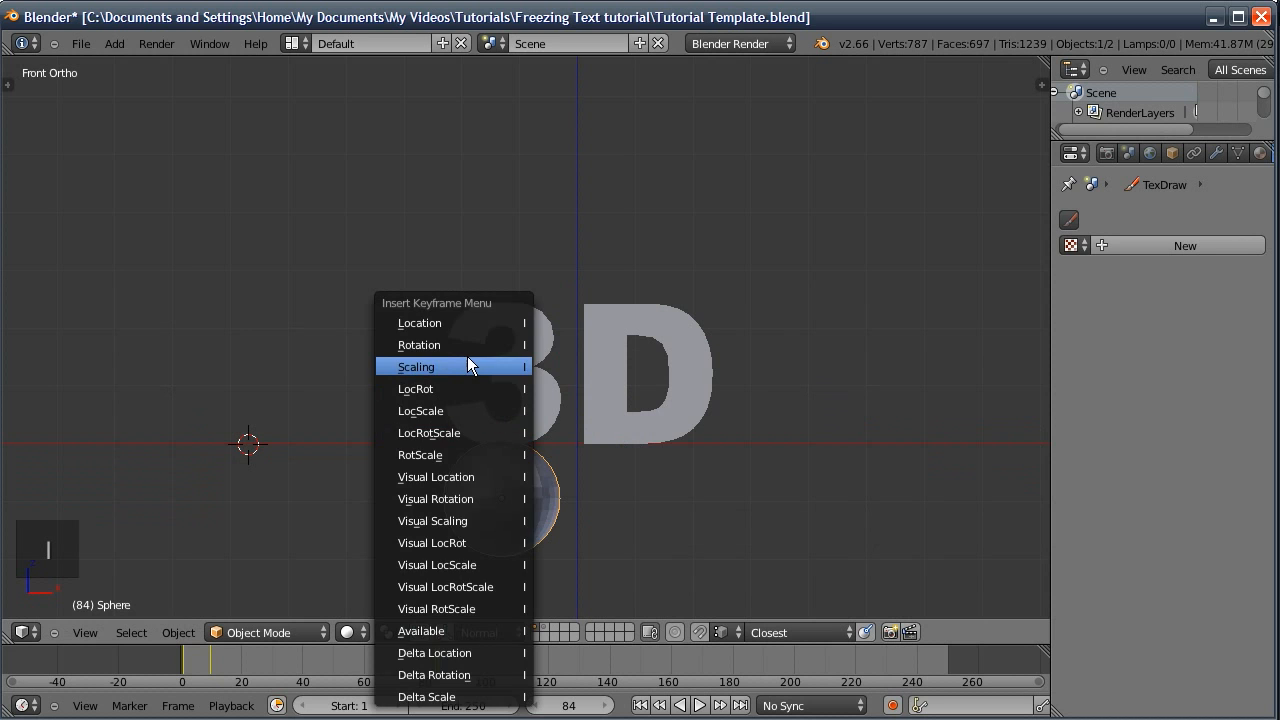
{"action": "left_click", "coordinate": [447, 326]}
{"action": "middle_click_drag", "start_coordinate": [464, 371], "coordinate": [458, 520]}
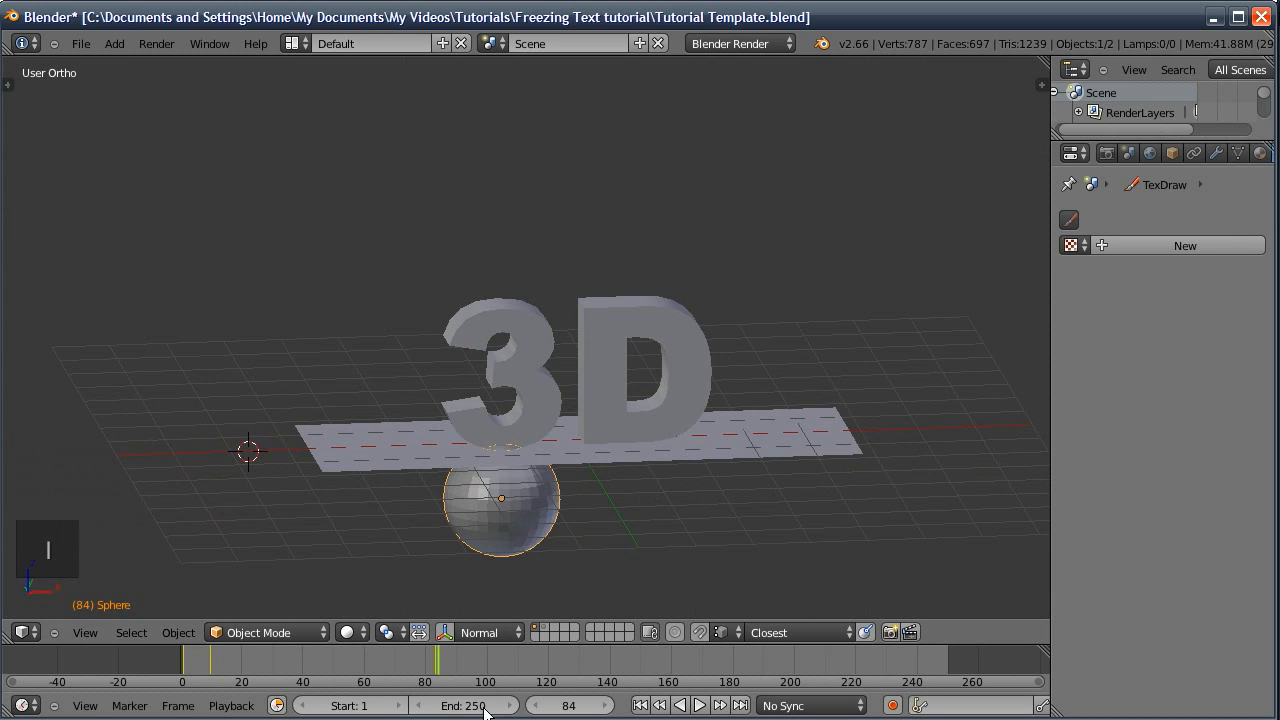
{"action": "left_click", "coordinate": [401, 660]}
{"action": "left_click", "coordinate": [182, 660]}
{"action": "middle_click_drag", "start_coordinate": [294, 460], "coordinate": [342, 454]}
{"action": "left_click_drag", "start_coordinate": [189, 671], "coordinate": [436, 658]}
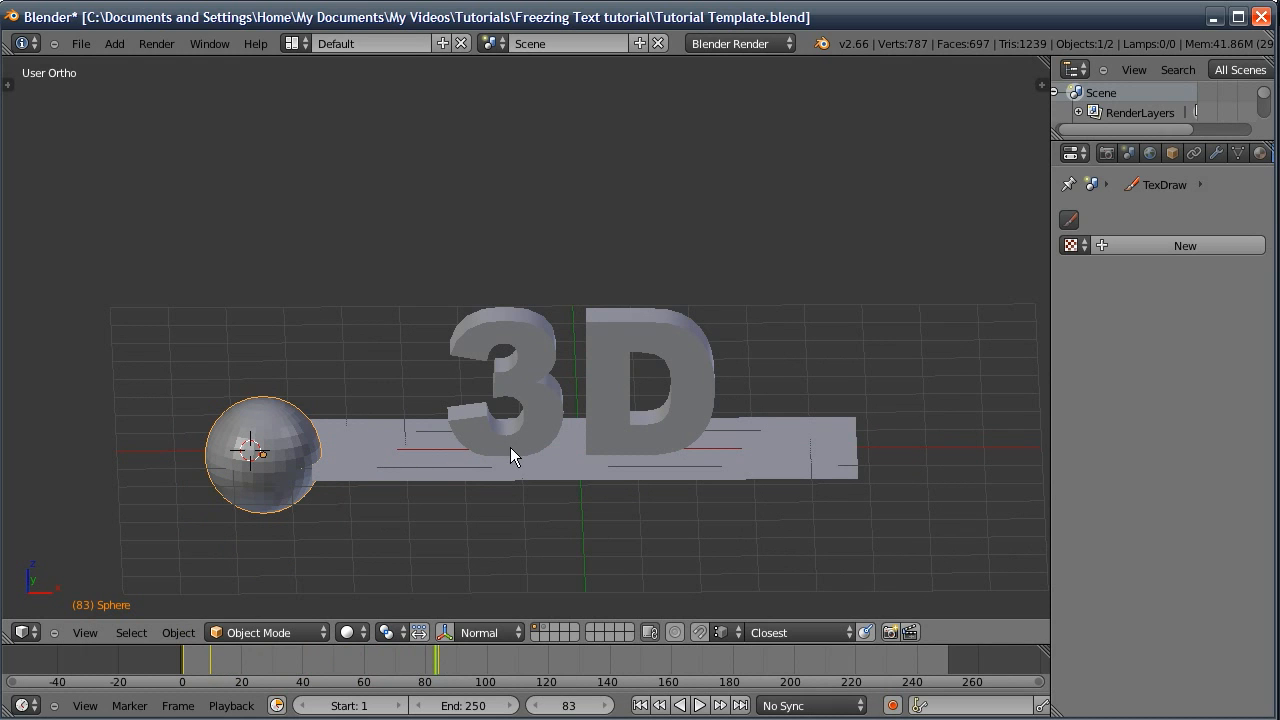
{"action": "left_click_drag", "start_coordinate": [434, 662], "coordinate": [447, 661]}
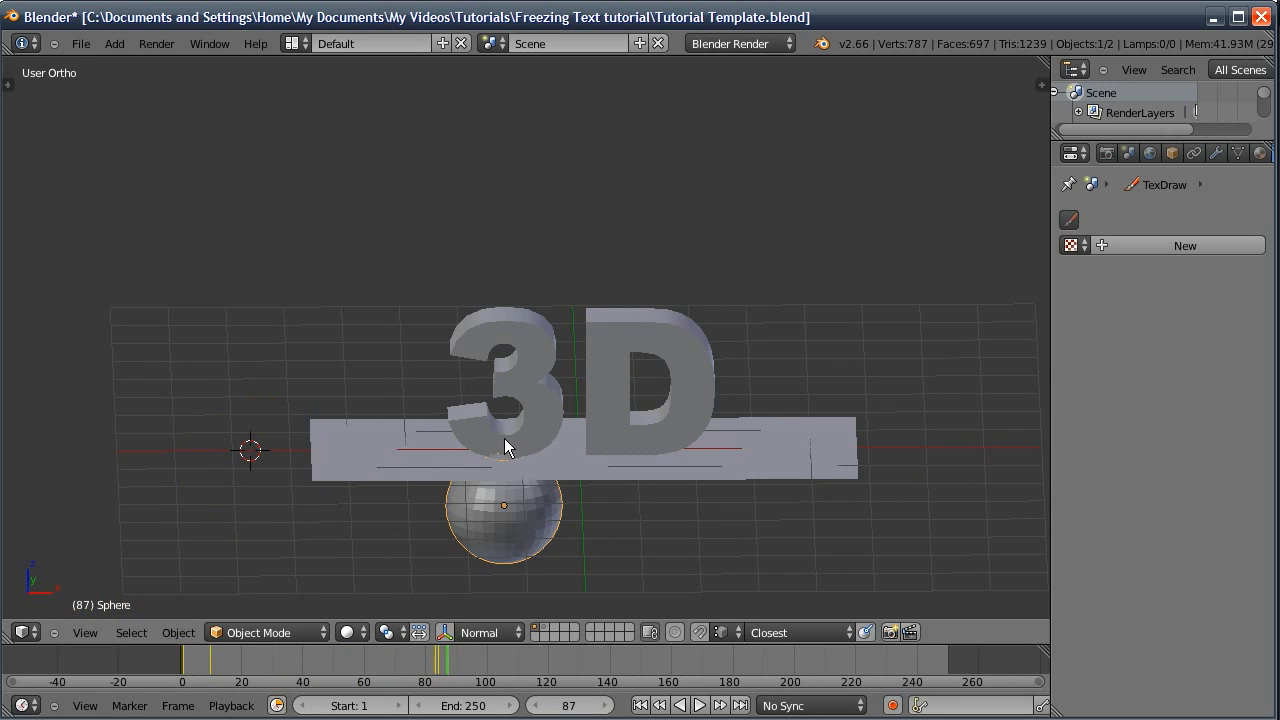
Set the Dynamic Paint initial color of the text-and-plane canvas to black, with V at 0.000
{"action": "middle_click_drag", "start_coordinate": [499, 448], "coordinate": [672, 462]}
{"action": "right_click", "coordinate": [582, 466]}
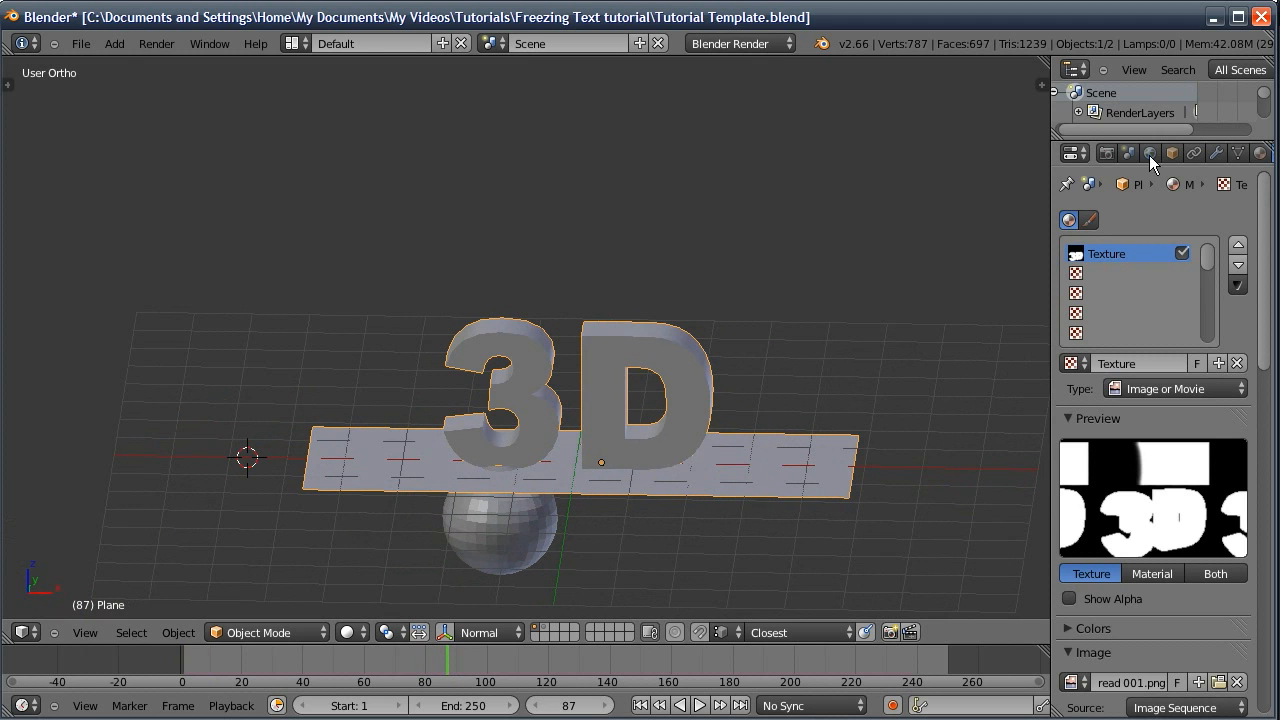
{"action": "scroll", "coordinate": [1149, 155], "scroll_direction": "down", "scroll_amount": 3}
{"action": "left_click", "coordinate": [1254, 152]}
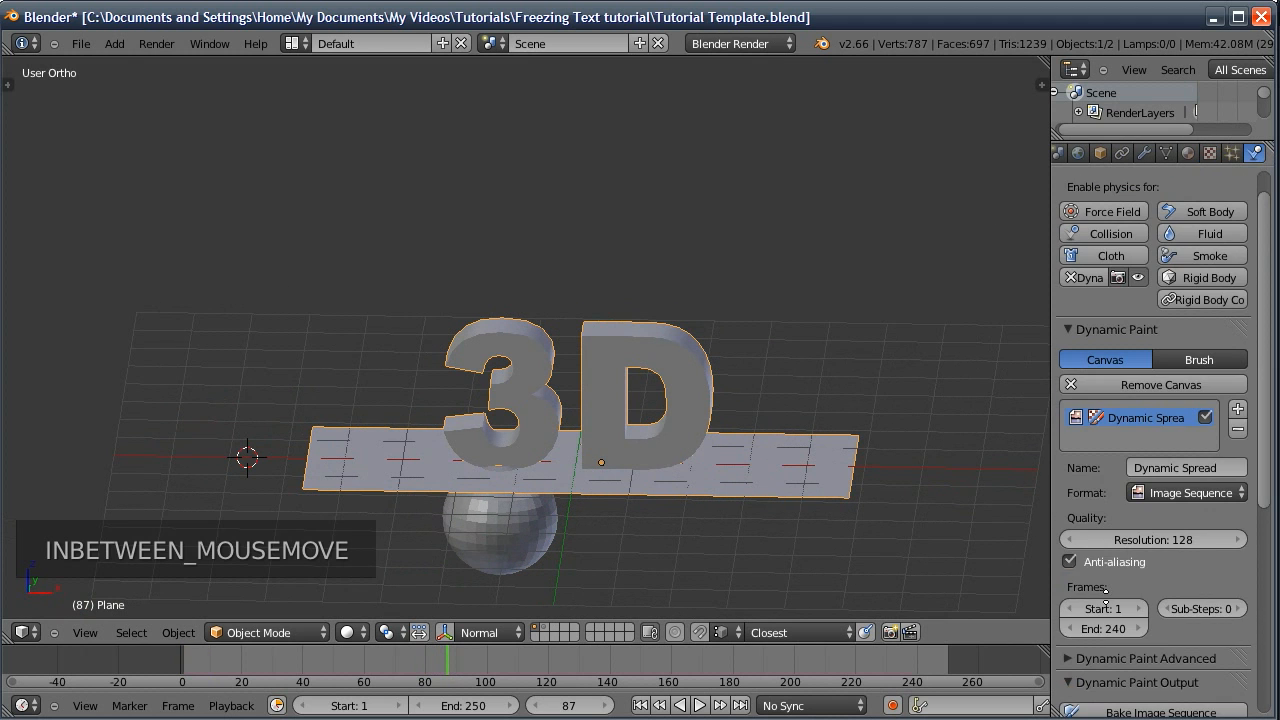
{"action": "scroll", "coordinate": [1104, 590], "scroll_direction": "down", "scroll_amount": 5}
{"action": "scroll", "coordinate": [1118, 462], "scroll_direction": "down", "scroll_amount": 3}
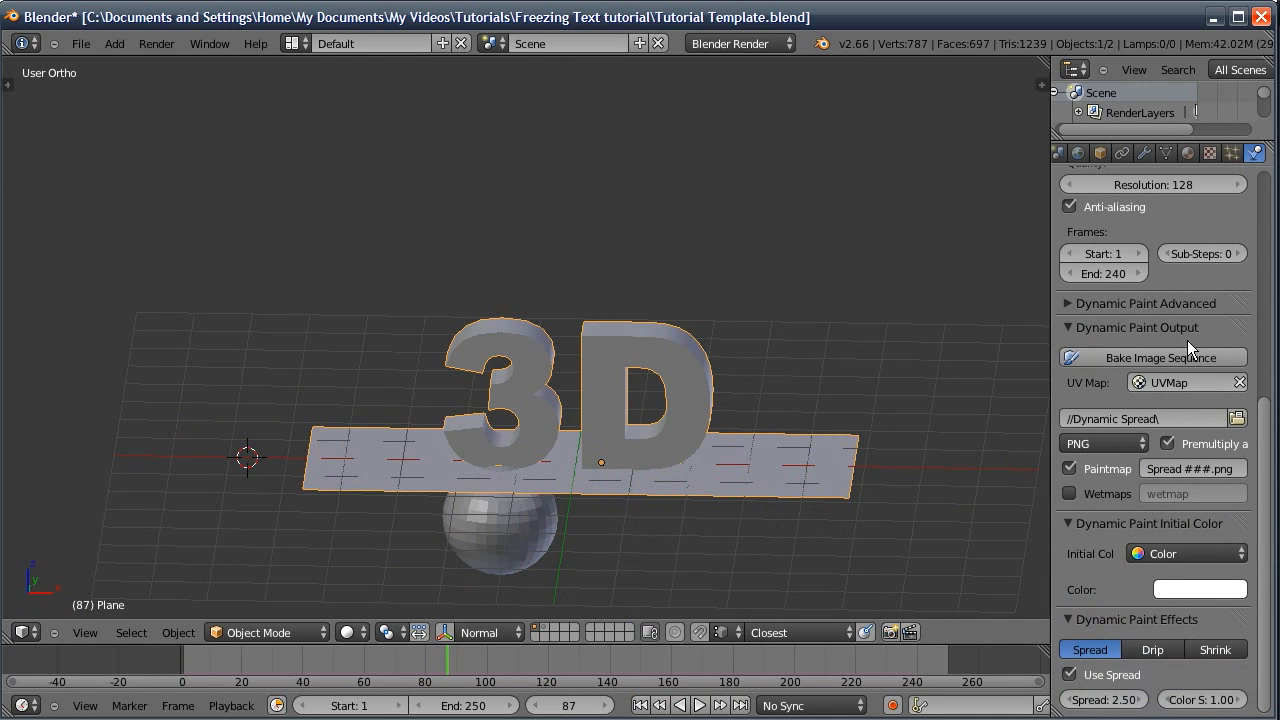
{"action": "left_click", "coordinate": [1196, 588]}
{"action": "left_click_drag", "start_coordinate": [1229, 350], "coordinate": [1230, 445]}
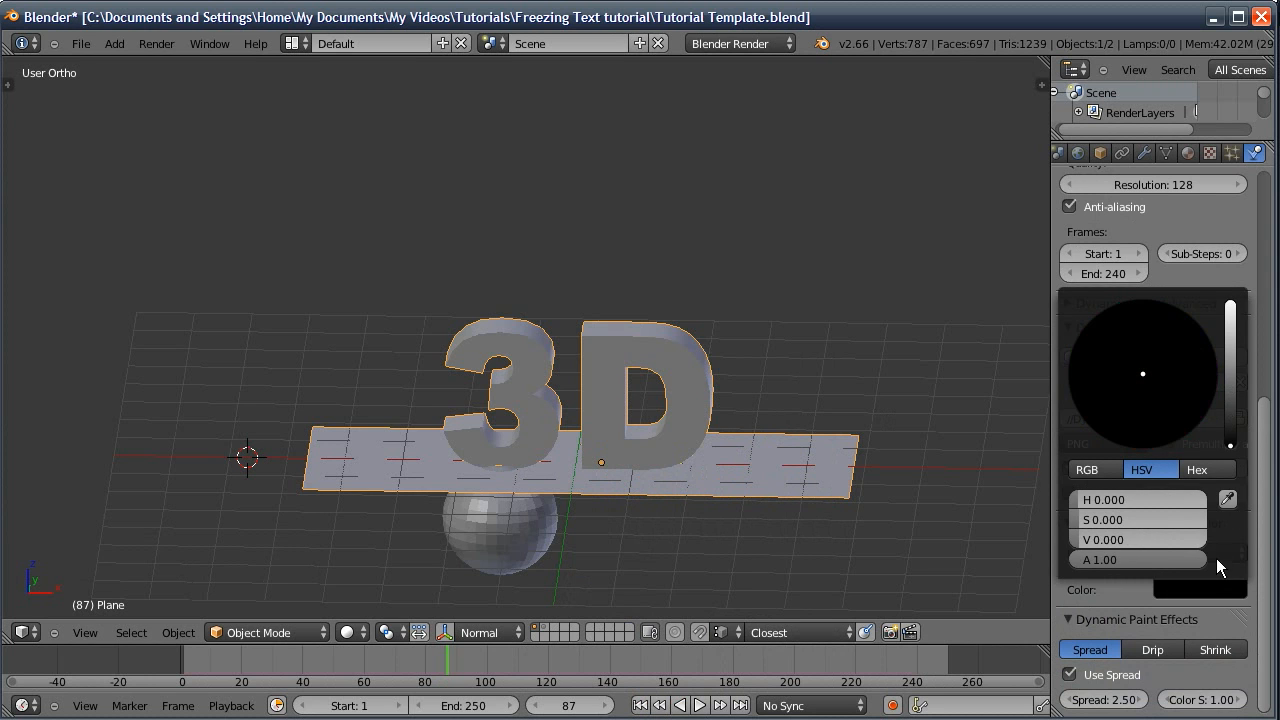
Select the brush sphere and set its Dynamic Paint color to white
{"action": "right_click", "coordinate": [557, 550]}
{"action": "scroll", "coordinate": [1096, 437], "scroll_direction": "up", "scroll_amount": 10}
{"action": "left_click", "coordinate": [1208, 466]}
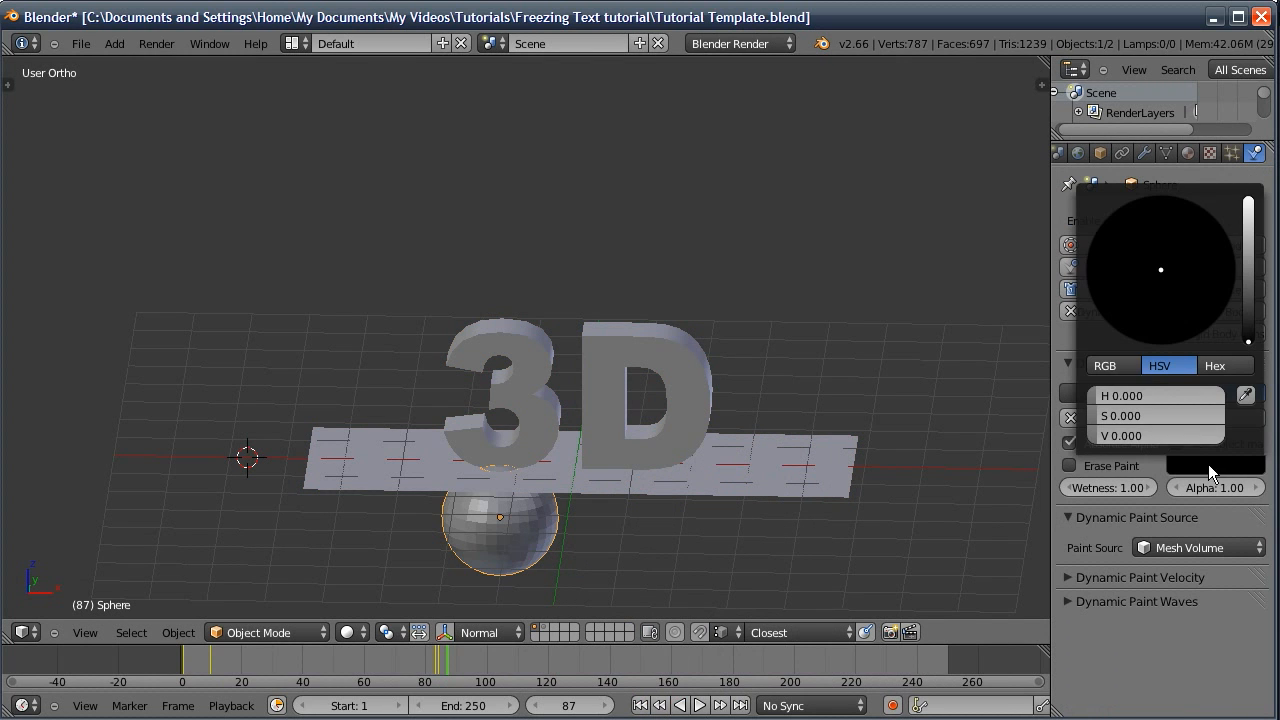
{"action": "left_click_drag", "start_coordinate": [1247, 253], "coordinate": [1248, 198]}
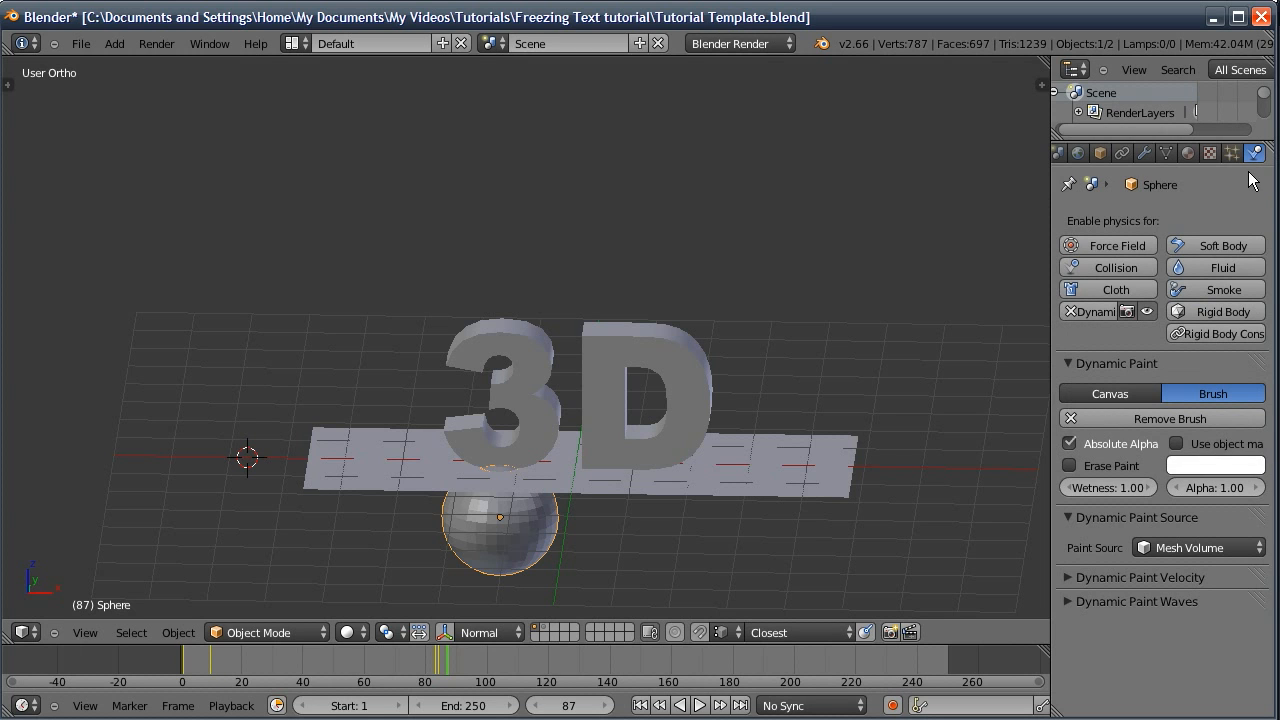
Rebake the canvas's Dynamic Paint image sequence and reload Spread 001.png in its texture
{"action": "right_click", "coordinate": [757, 476]}
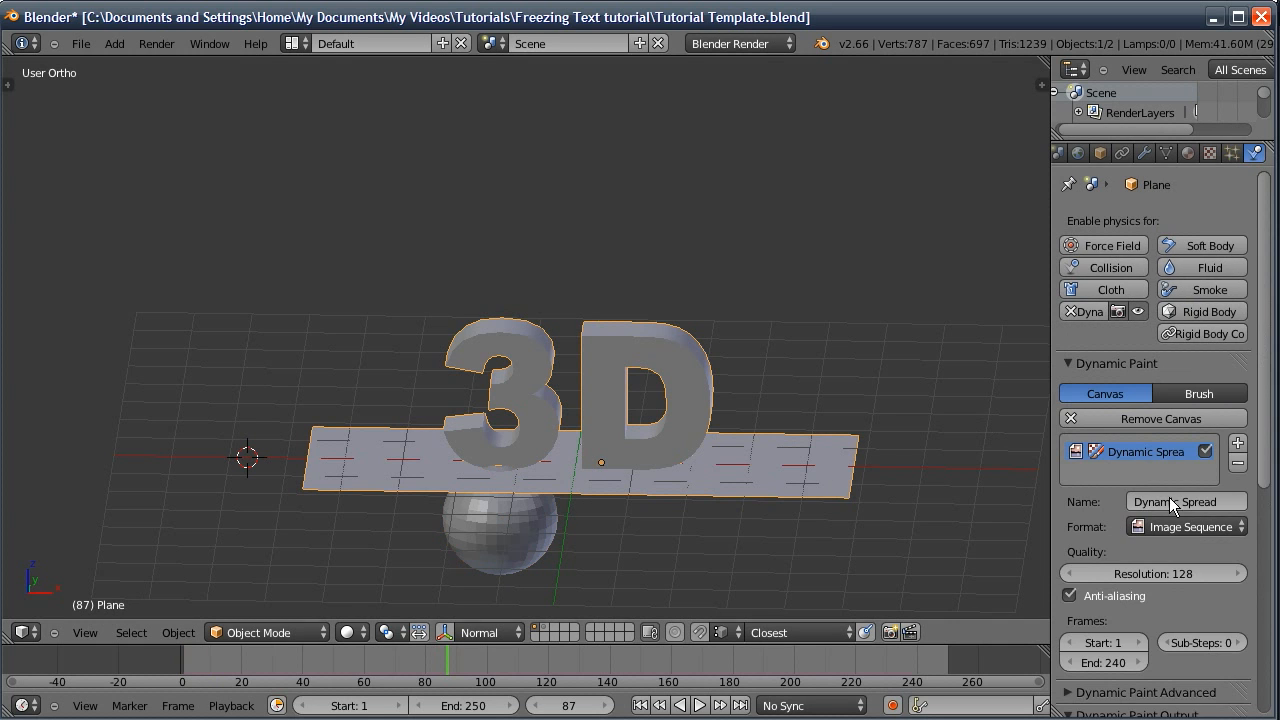
{"action": "scroll", "coordinate": [1169, 497], "scroll_direction": "down", "scroll_amount": 7}
{"action": "left_click", "coordinate": [1127, 447]}
{"action": "left_click", "coordinate": [1212, 152]}
{"action": "scroll", "coordinate": [1190, 400], "scroll_direction": "down", "scroll_amount": 5}
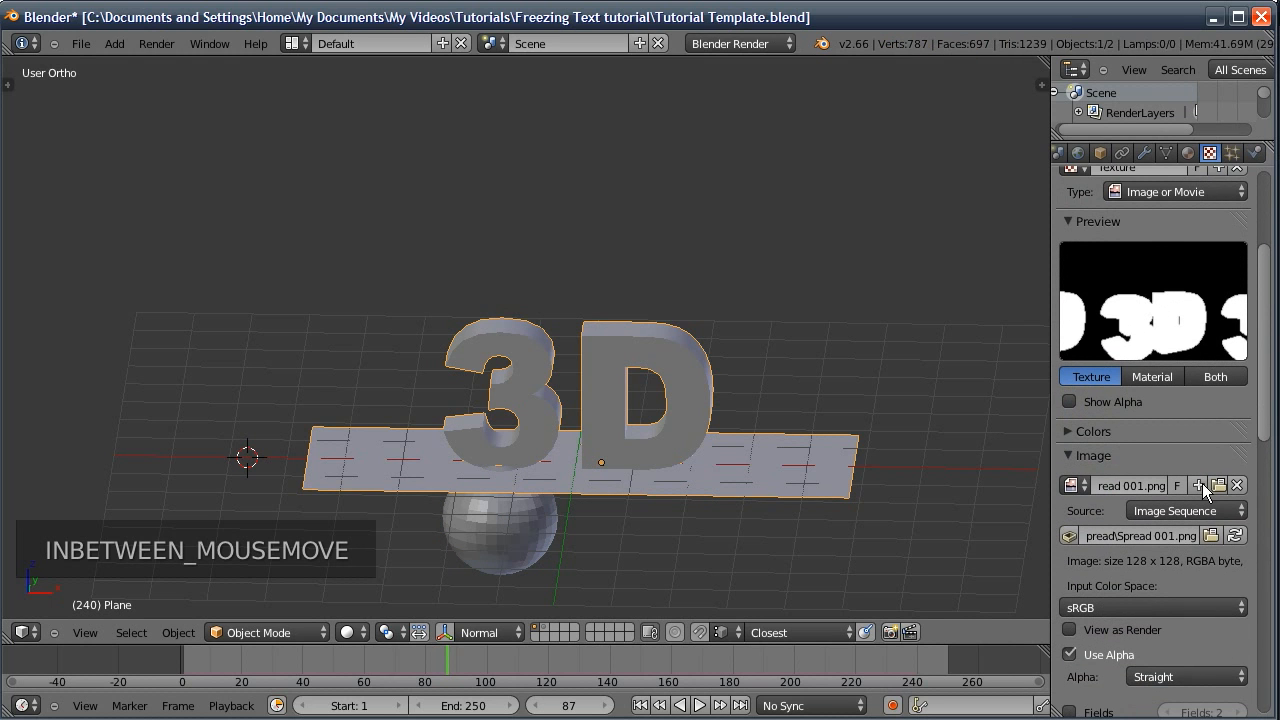
{"action": "left_click", "coordinate": [1235, 537]}
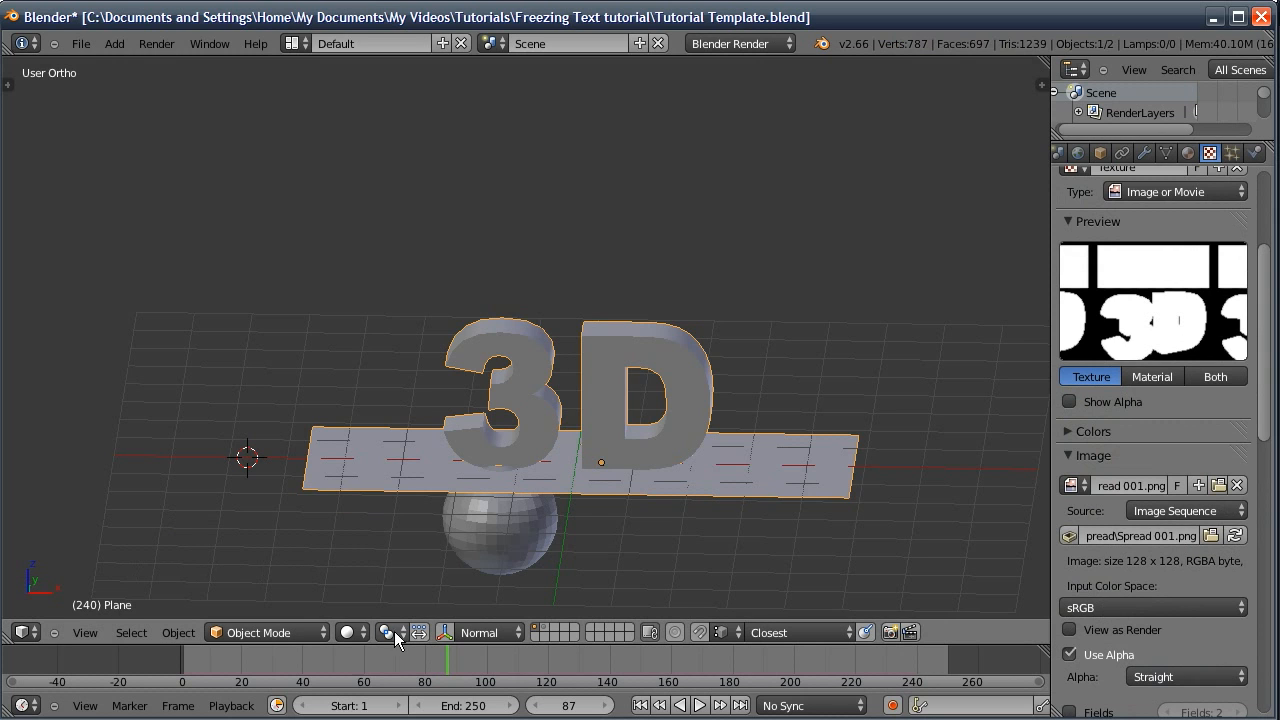
Examine the rebaked spread in Texture shading from frame 1 to frame 189, then return to Solid shading
{"action": "left_click", "coordinate": [352, 632]}
{"action": "left_click", "coordinate": [368, 545]}
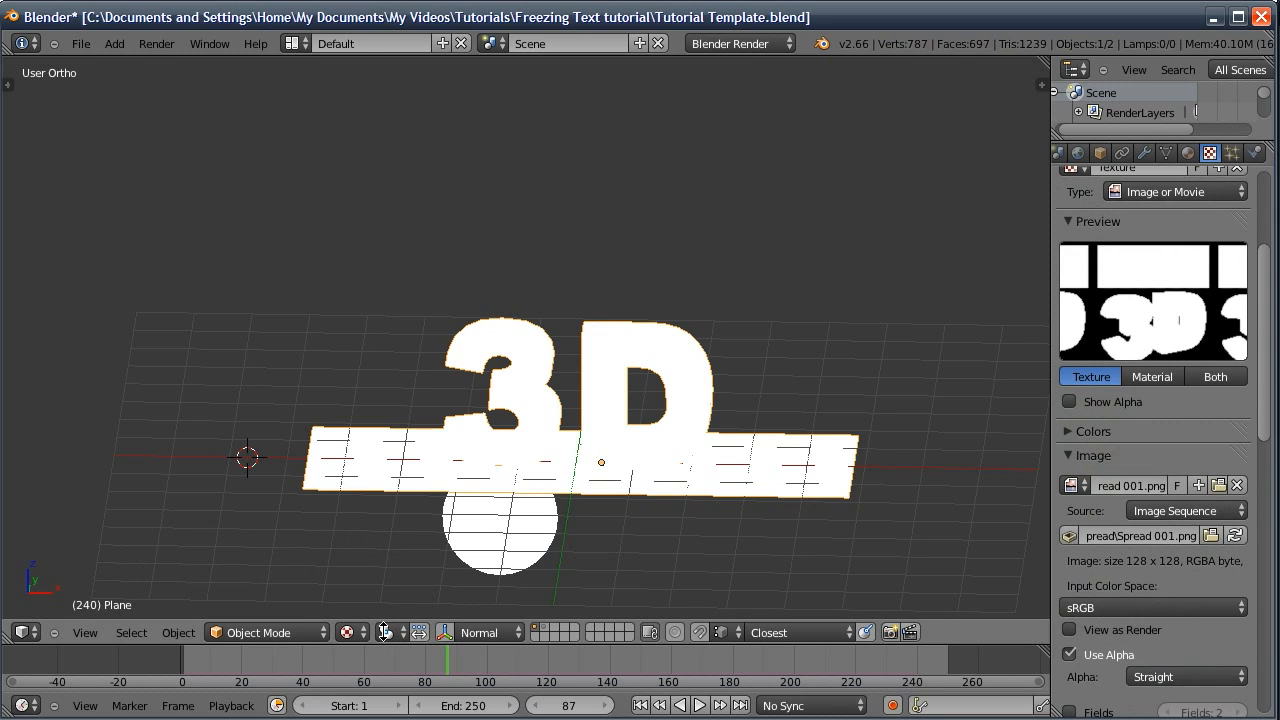
{"action": "left_click", "coordinate": [640, 705]}
{"action": "left_click_drag", "start_coordinate": [193, 660], "coordinate": [713, 461]}
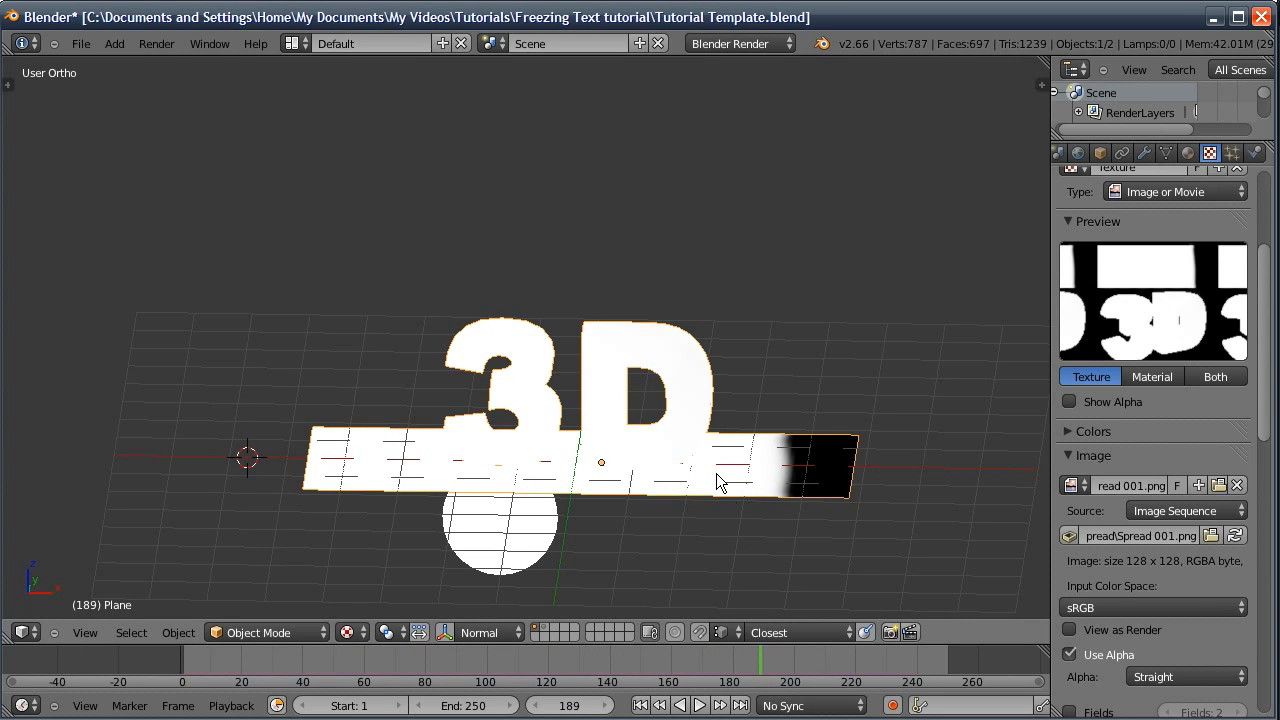
{"action": "left_click", "coordinate": [348, 632]}
{"action": "left_click", "coordinate": [425, 568]}
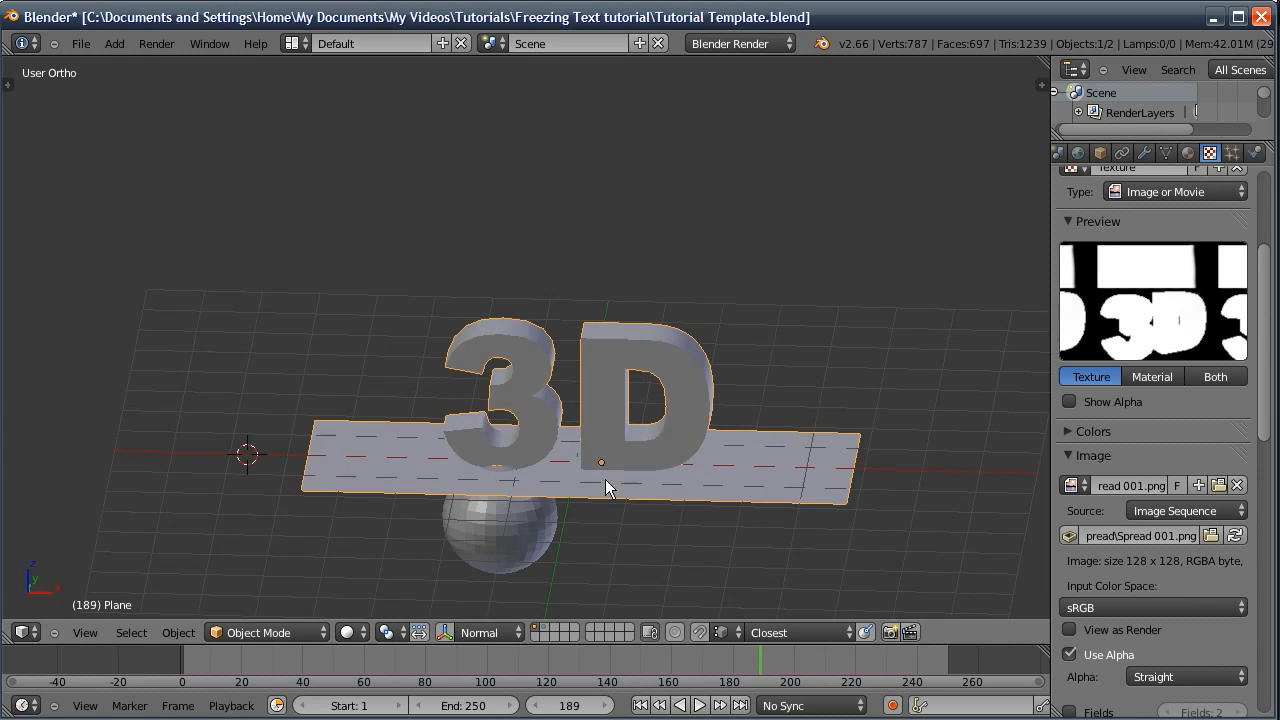
In top view, add a cube in the empty space in front of the plane
{"action": "middle_click_drag", "start_coordinate": [605, 479], "coordinate": [596, 516]}
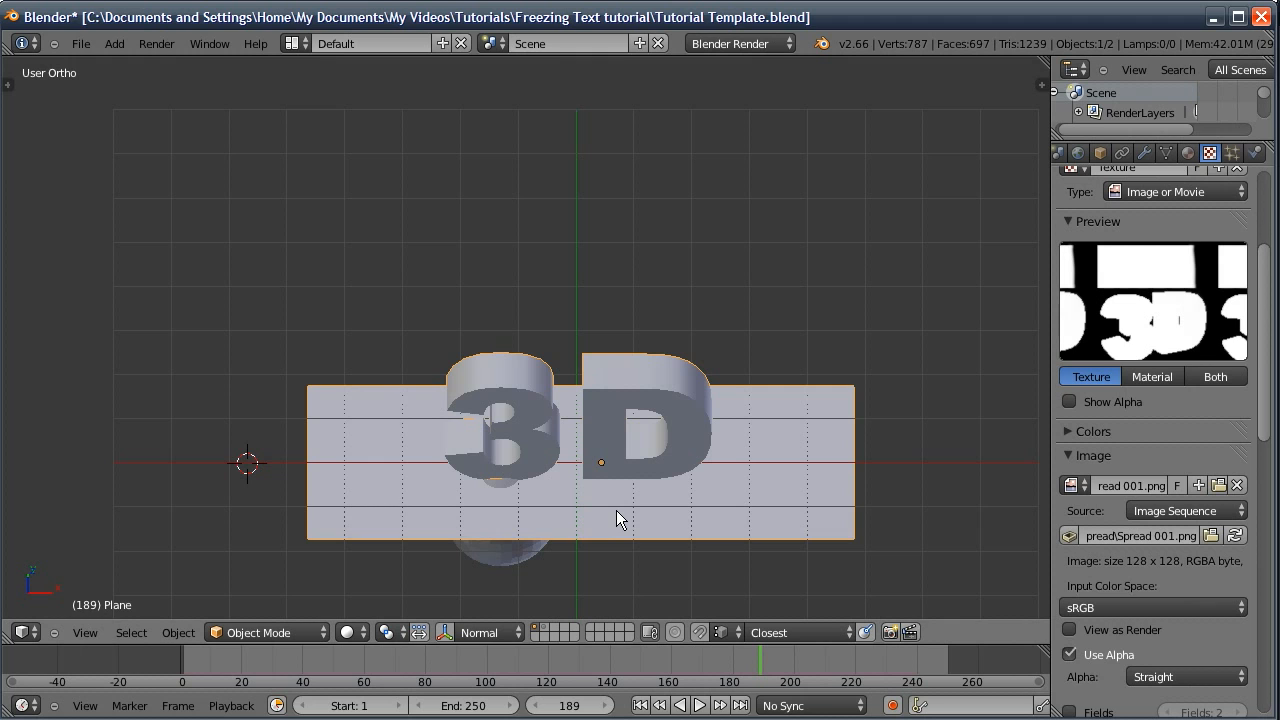
{"action": "key", "text": "KP_7"}
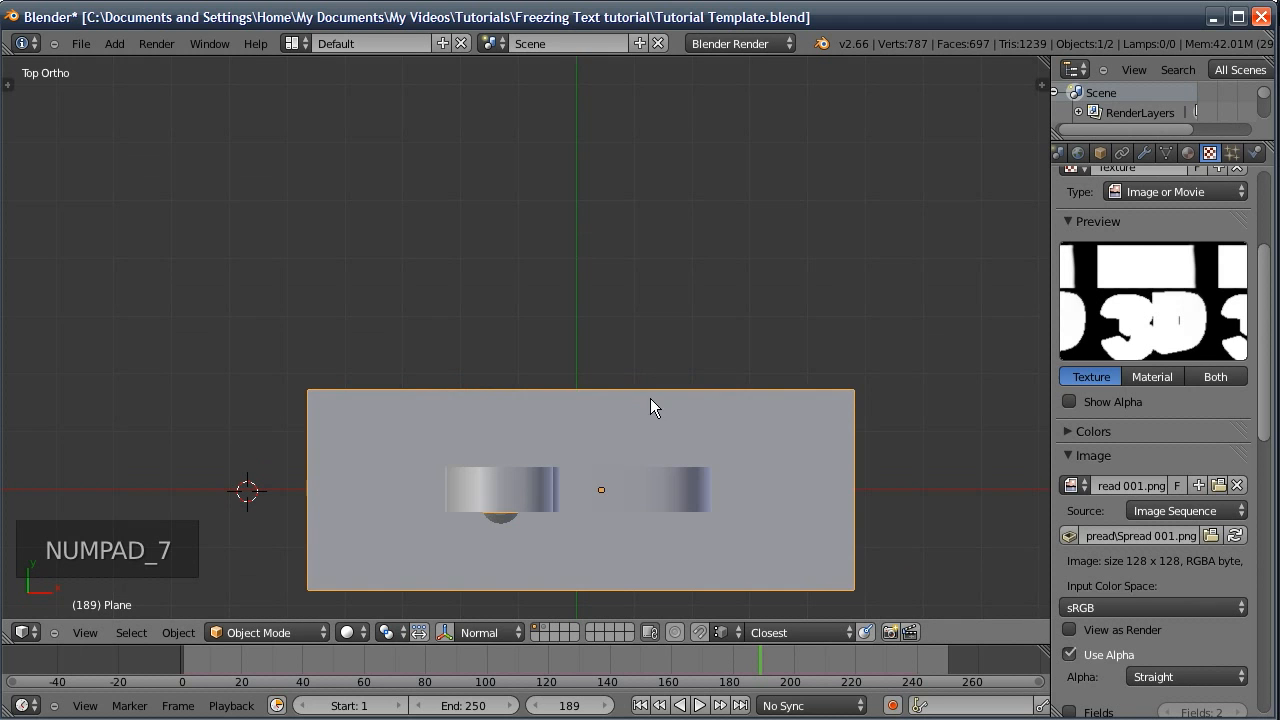
{"action": "middle_click_drag", "start_coordinate": [646, 431], "coordinate": [748, 104], "text": "shift"}
{"action": "scroll", "coordinate": [563, 420], "scroll_direction": "up", "scroll_amount": 2}
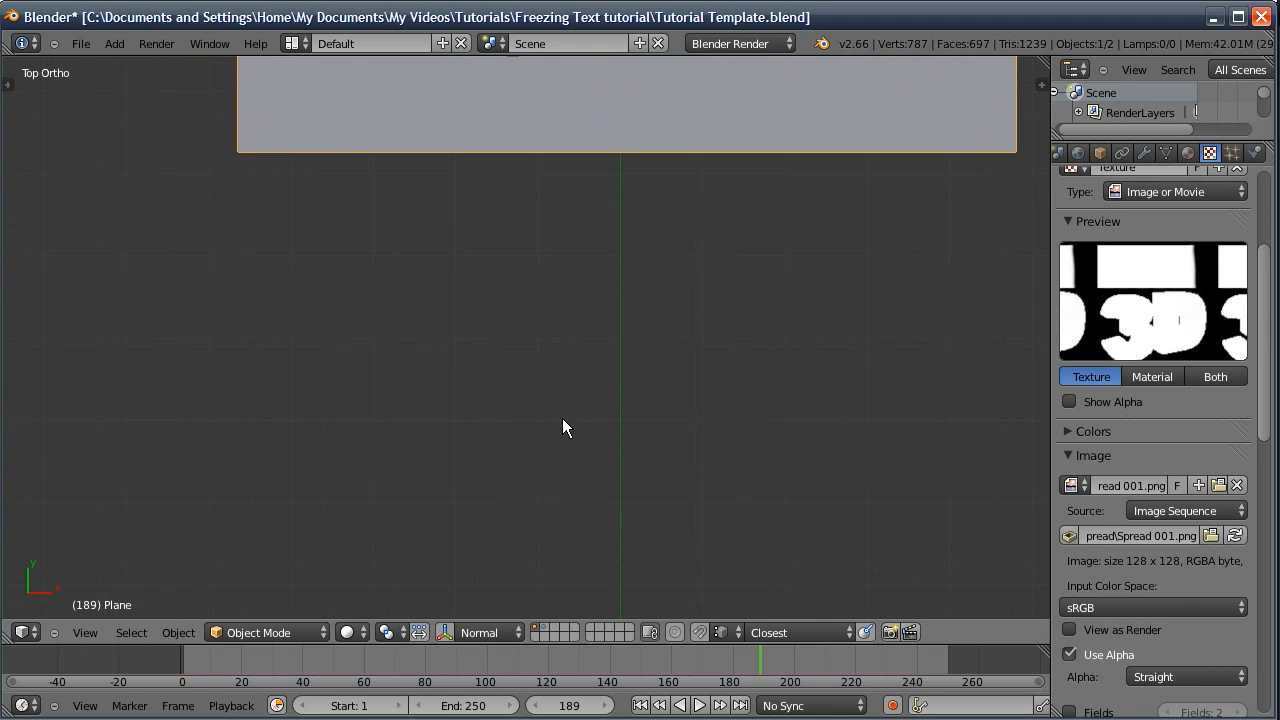
{"action": "key", "text": "shift+a"}
{"action": "mouse_move", "coordinate": [505, 385]}
{"action": "left_click", "coordinate": [630, 407]}
In Edit Mode, move the cube's mesh 1 unit along Y so its origin sits at the base
{"action": "key", "text": "Tab"}
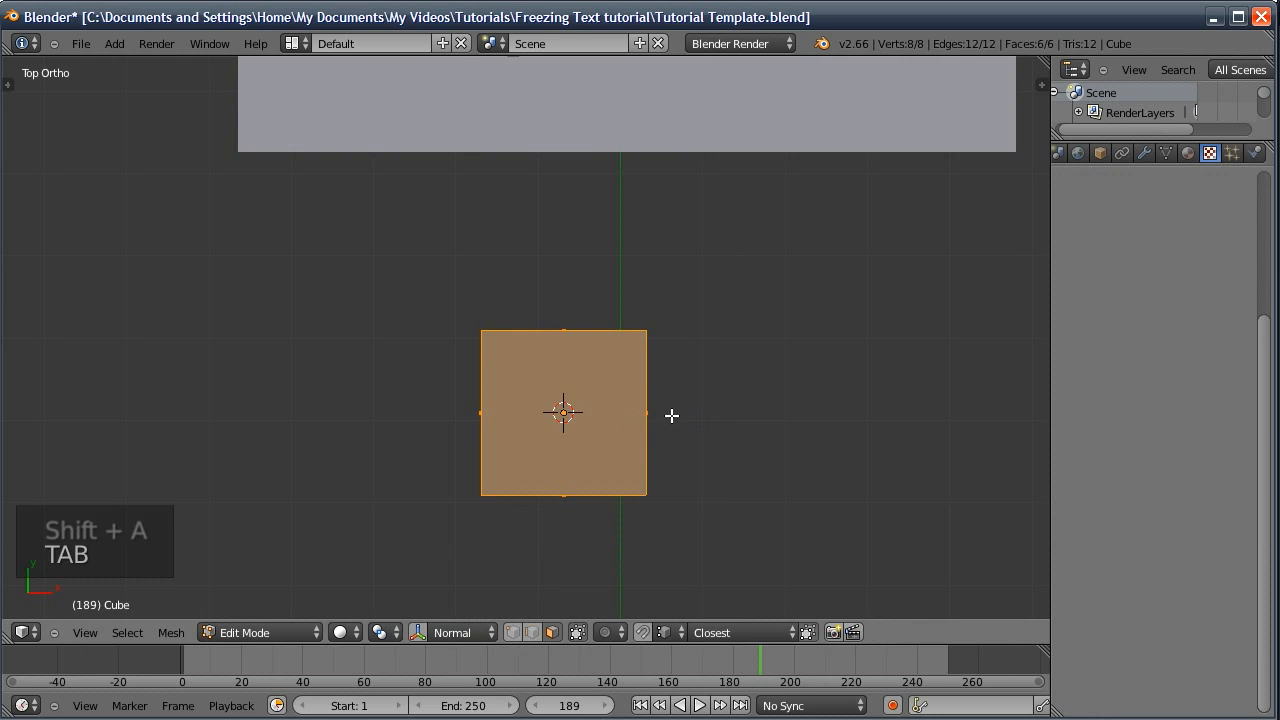
{"action": "key", "text": "g"}
{"action": "key", "text": "y"}
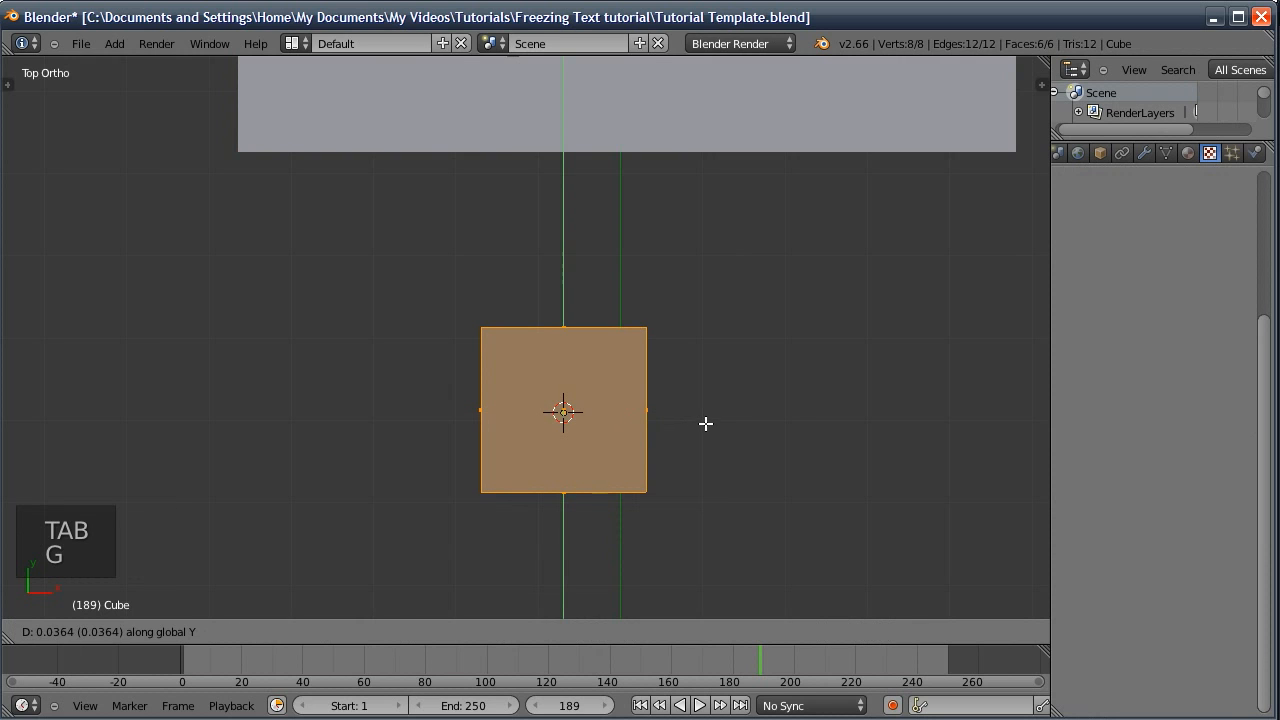
{"action": "key", "text": "1"}
{"action": "key", "text": "Return"}
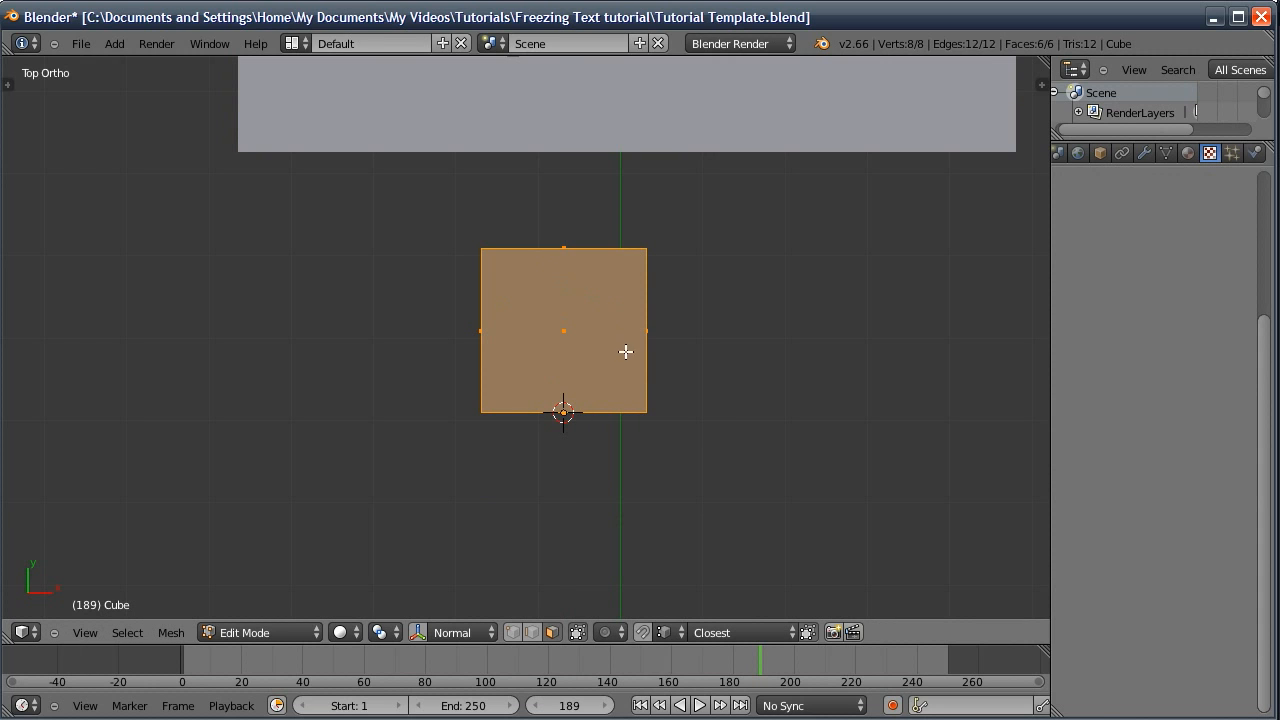
Scale the cube's mesh to about 0.3 with Y locked, and pull its far end face slightly toward the origin in wireframe
{"action": "key", "text": "s"}
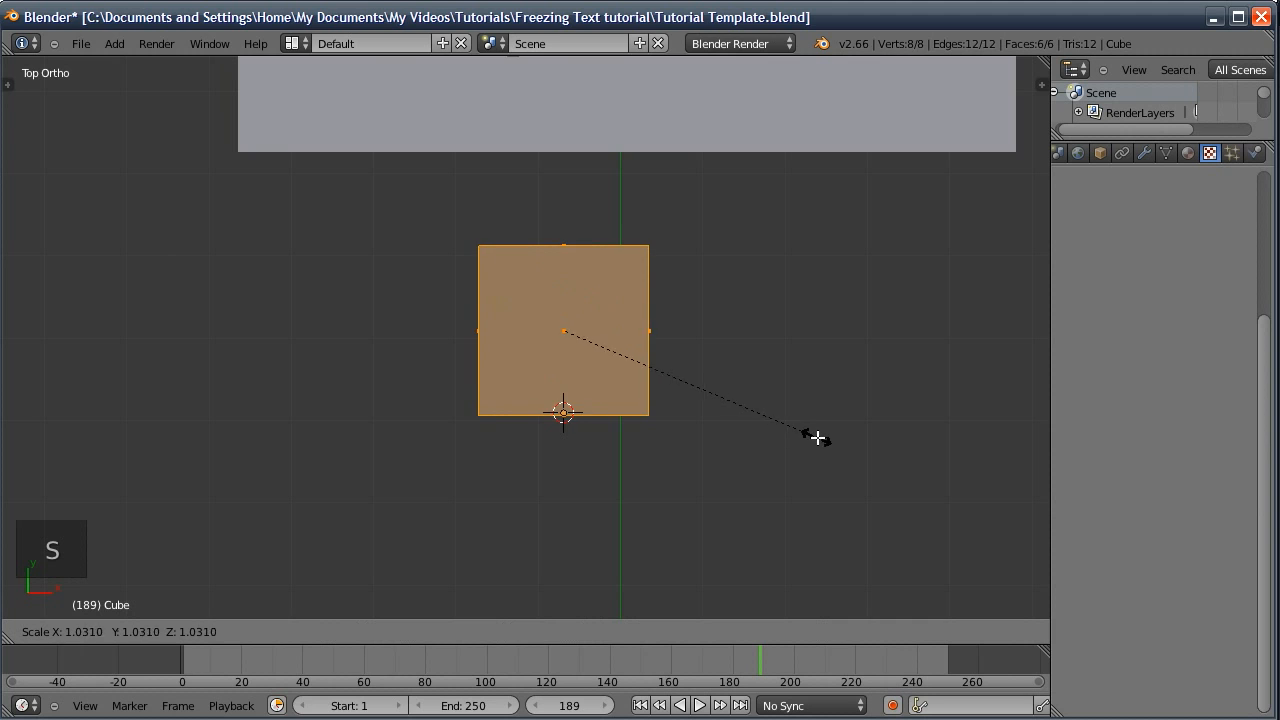
{"action": "key", "text": "shift+y"}
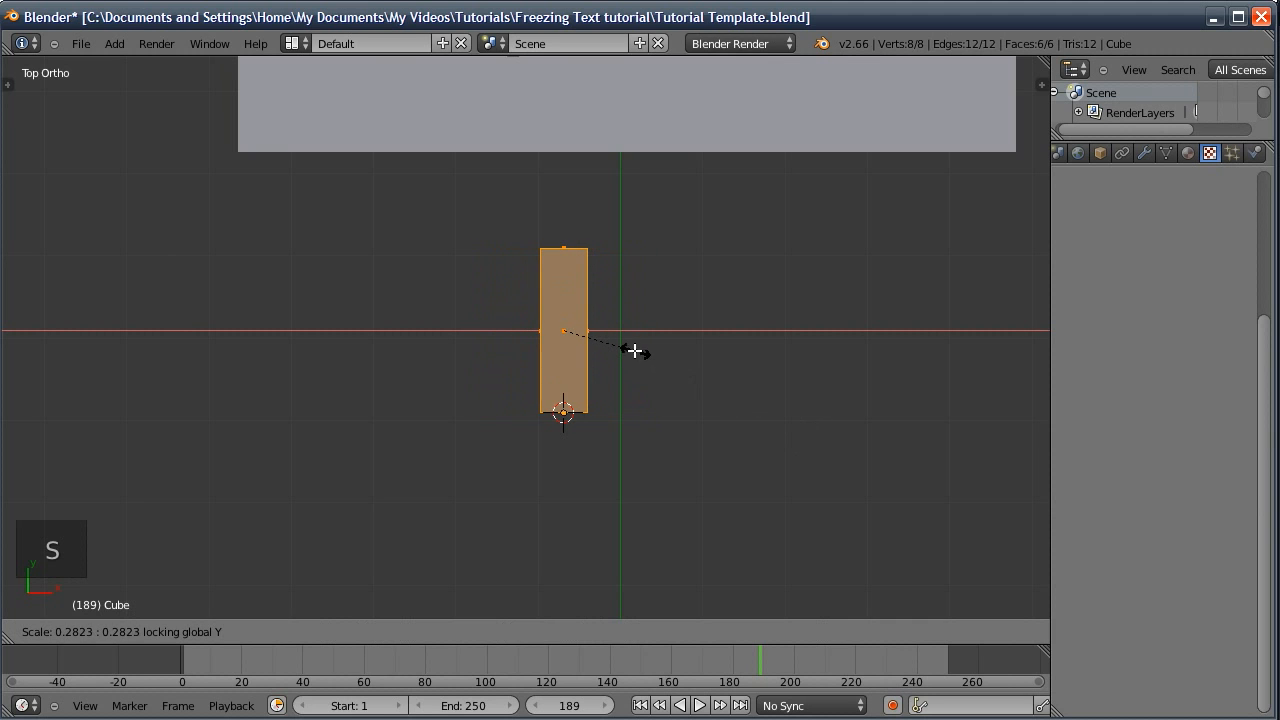
{"action": "left_click", "coordinate": [636, 350]}
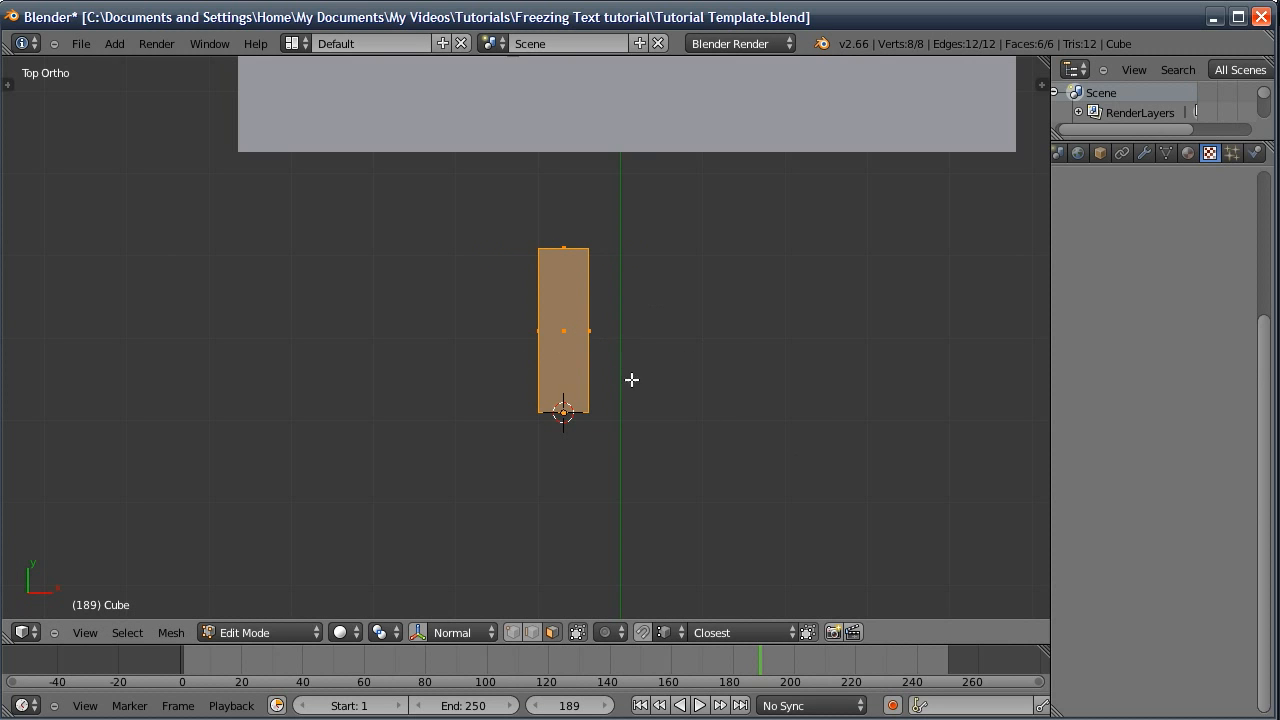
{"action": "key", "text": "z"}
{"action": "right_click", "coordinate": [569, 250]}
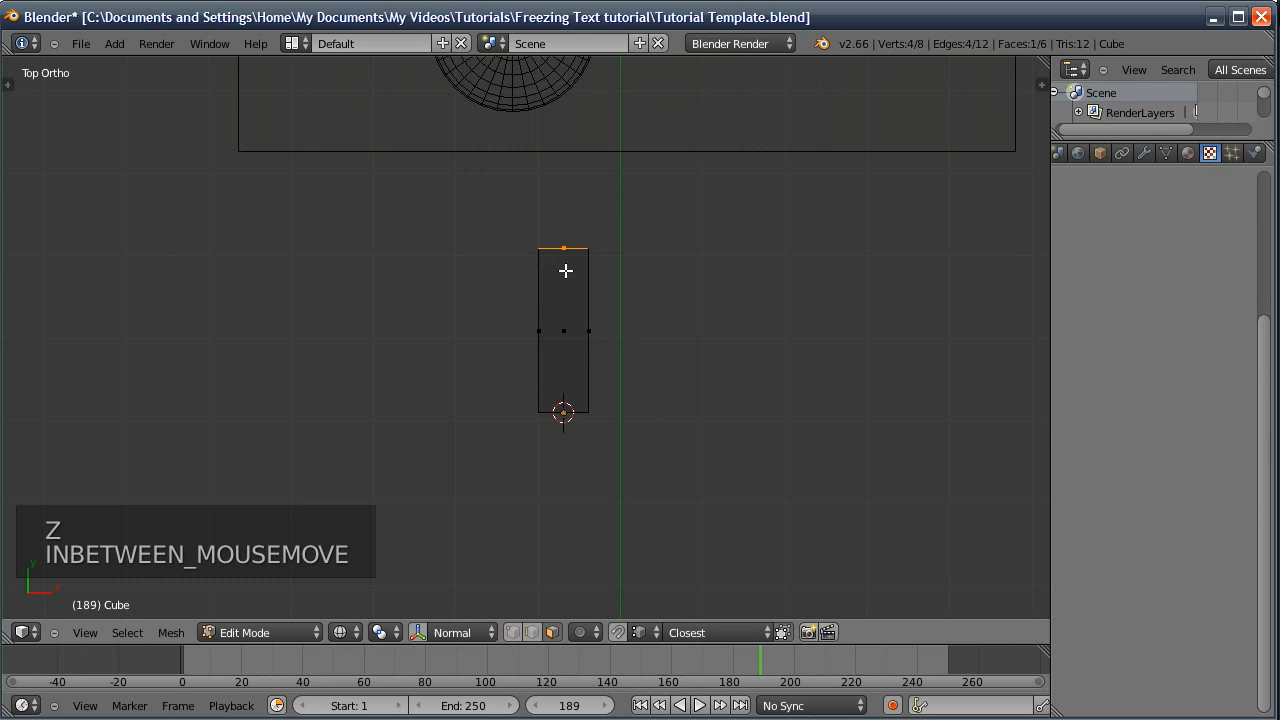
{"action": "key", "text": "g"}
{"action": "left_click", "coordinate": [635, 327]}
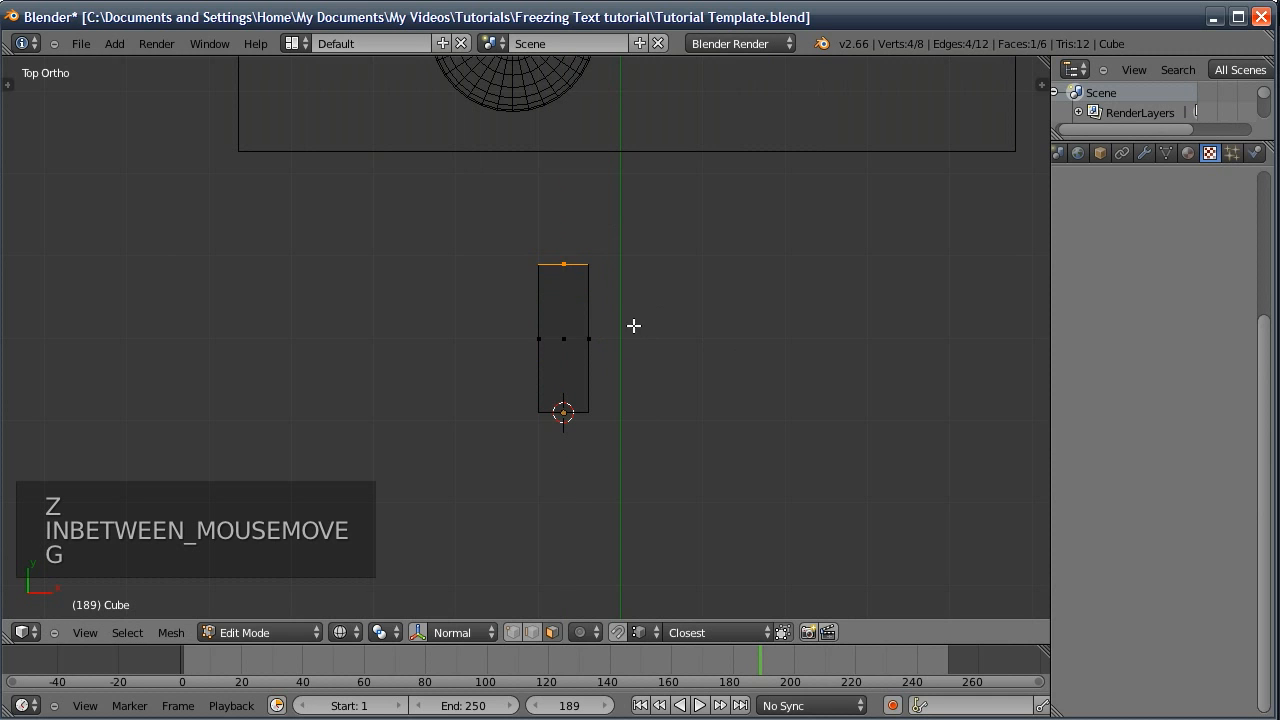
Extrude the far end face a short distance and scale it down into a tapered tip, then return to Object Mode
{"action": "key", "text": "e"}
{"action": "left_click", "coordinate": [654, 297]}
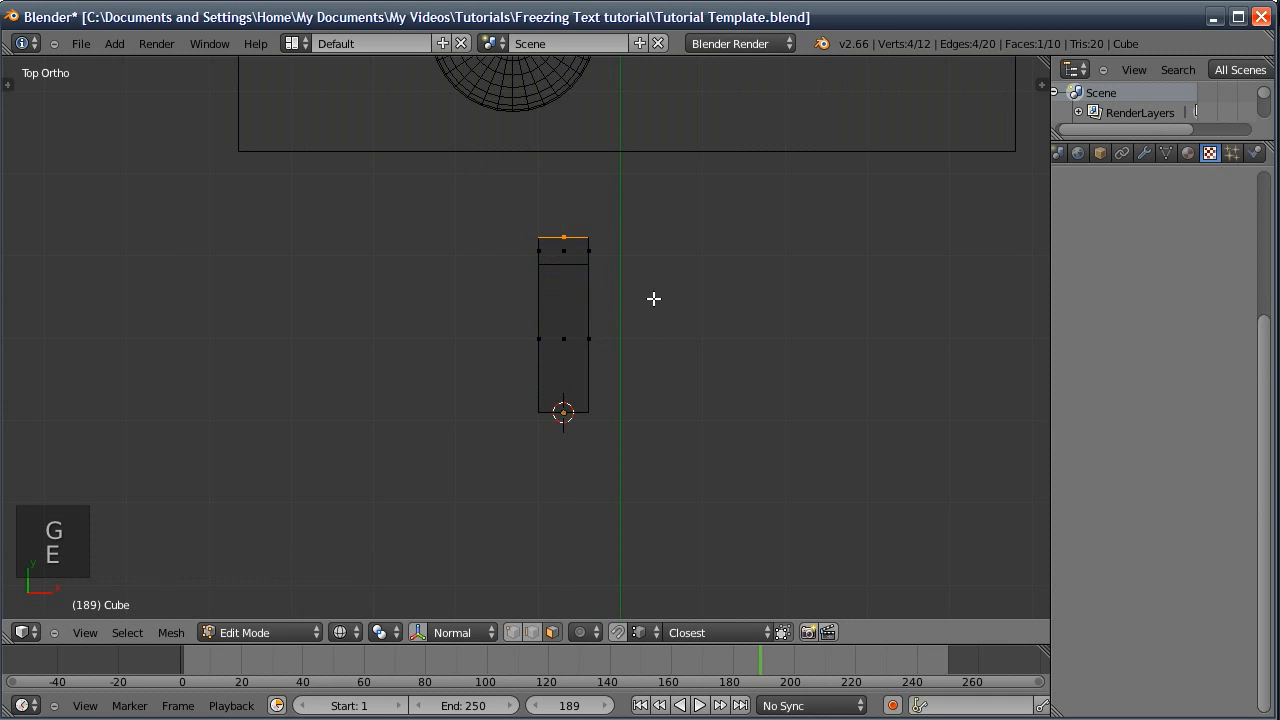
{"action": "key", "text": "s"}
{"action": "left_click", "coordinate": [691, 300]}
{"action": "key", "text": "Tab"}
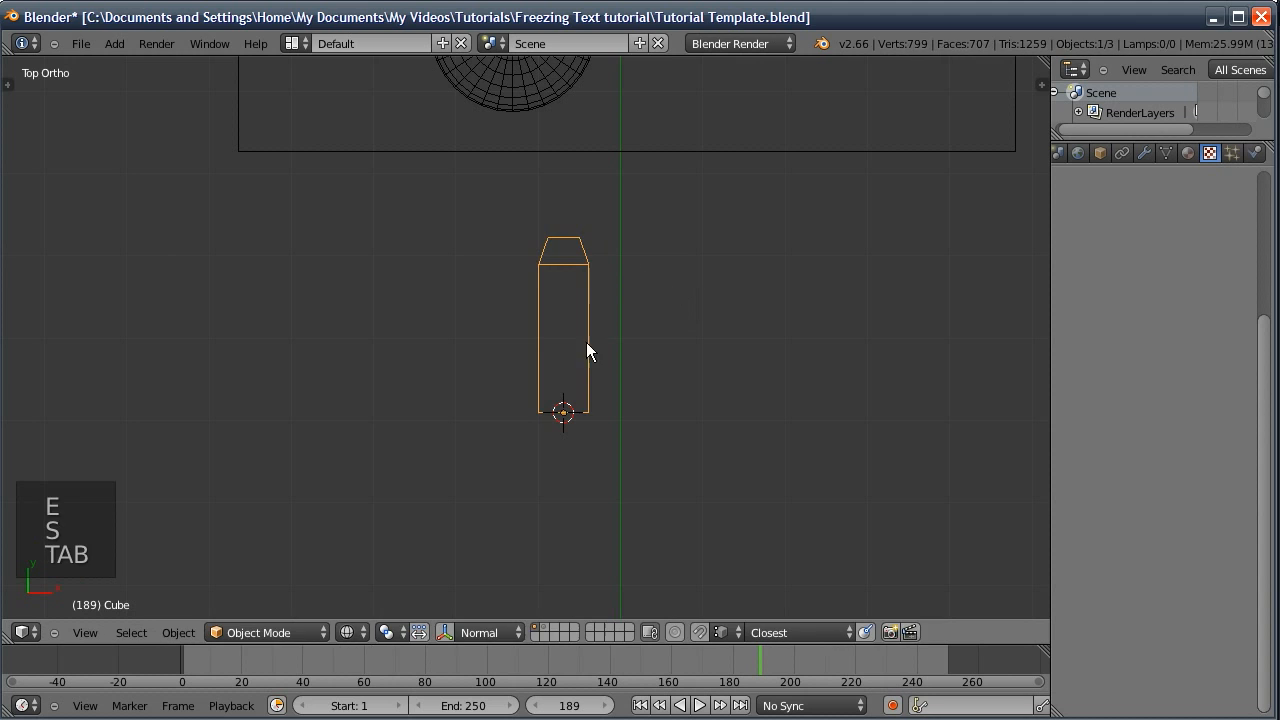
Duplicate the tapered piece about 1 unit along X and edit the copy in vertex select mode
{"action": "key", "text": "shift+d"}
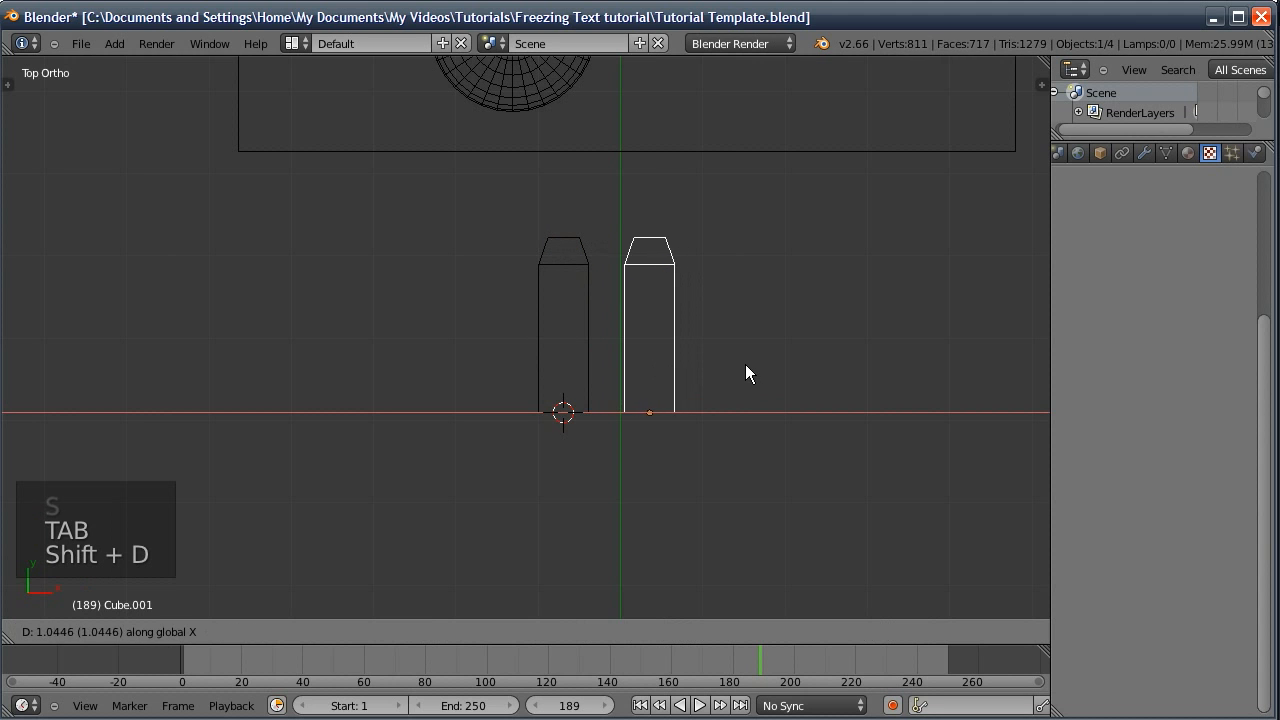
{"action": "left_click", "coordinate": [745, 370]}
{"action": "key", "text": "Tab"}
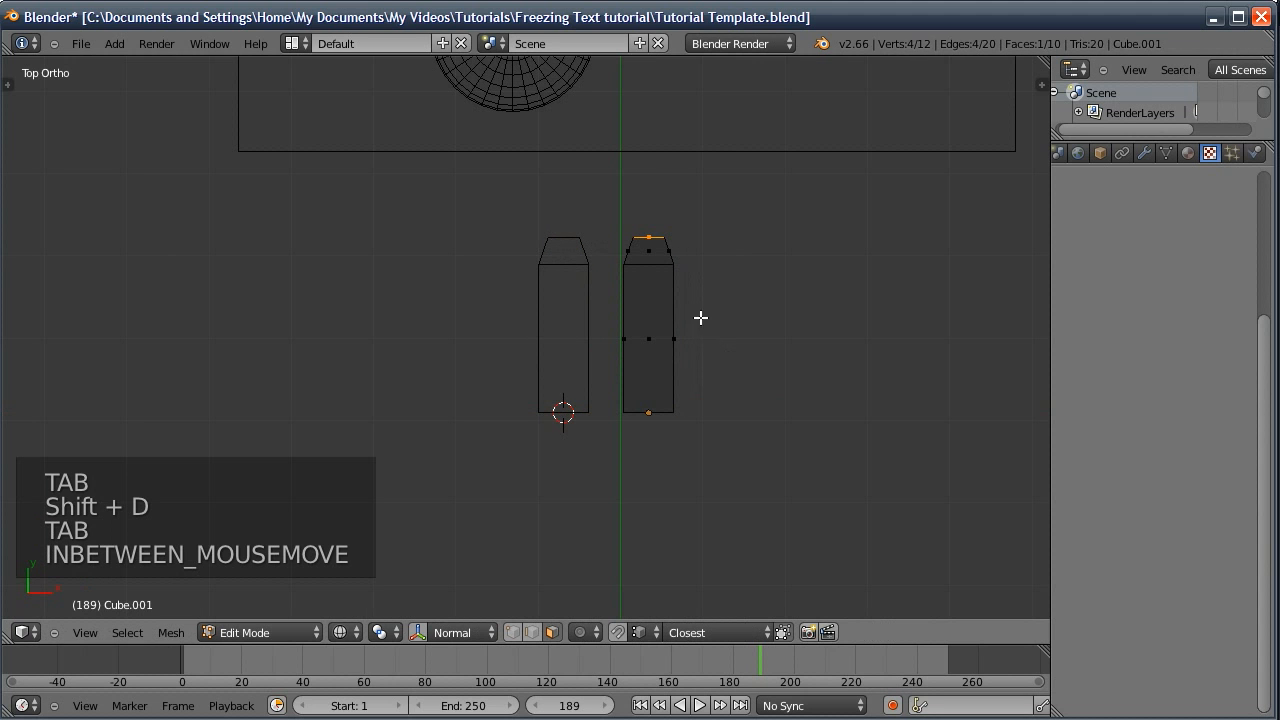
{"action": "key", "text": "ctrl+Tab"}
{"action": "left_click", "coordinate": [675, 248]}
Shorten the copy by moving all its tip vertices toward the base, then return to Object Mode
{"action": "key", "text": "z"}
{"action": "key", "text": "b"}
{"action": "key", "text": "z"}
{"action": "key", "text": "b"}
{"action": "left_click_drag", "start_coordinate": [723, 209], "coordinate": [608, 295]}
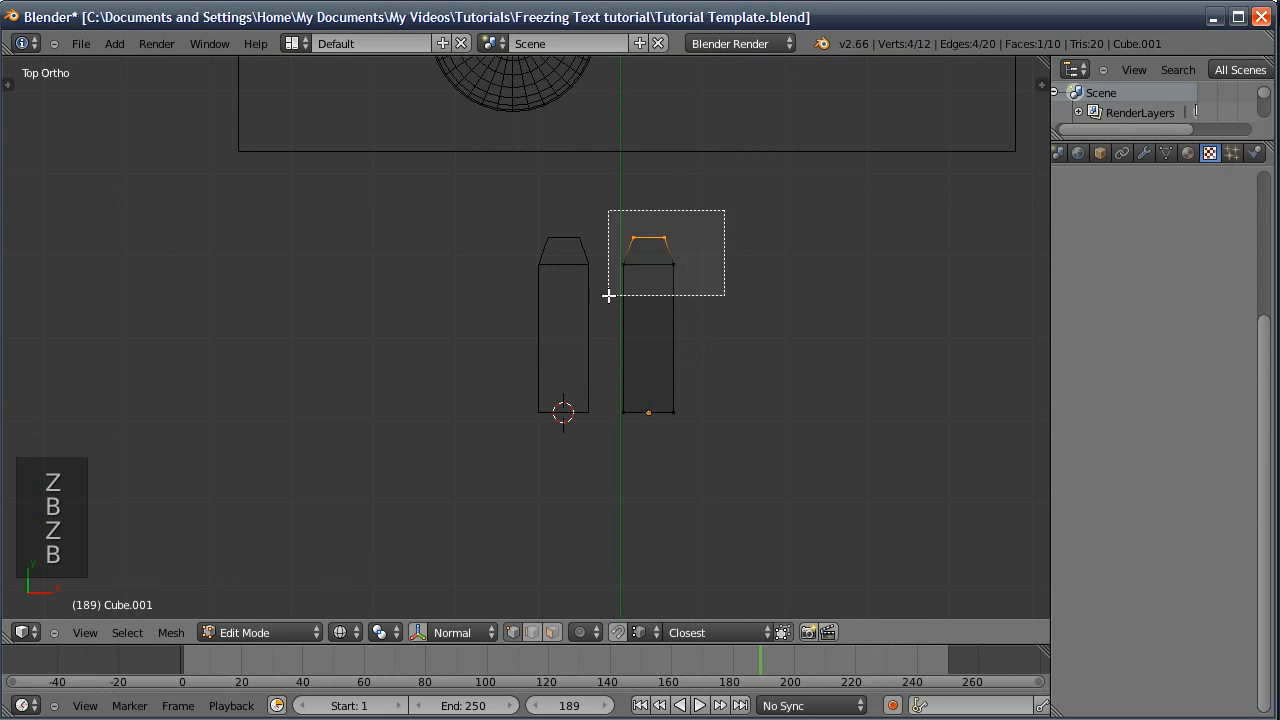
{"action": "key", "text": "g"}
{"action": "left_click", "coordinate": [699, 364]}
{"action": "key", "text": "Tab"}
Duplicate the short piece further along X and delete the copy's outermost tip vertices
{"action": "key", "text": "shift+d"}
{"action": "left_click", "coordinate": [803, 375]}
{"action": "key", "text": "Tab"}
{"action": "key", "text": "z"}
{"action": "key", "text": "a"}
{"action": "key", "text": "z"}
{"action": "key", "text": "b"}
{"action": "left_click_drag", "start_coordinate": [784, 284], "coordinate": [708, 308]}
{"action": "key", "text": "Delete"}
{"action": "left_click", "coordinate": [712, 306]}
Fill the third piece's open end with a face and widen the whole mesh with Y locked
{"action": "key", "text": "b"}
{"action": "left_click_drag", "start_coordinate": [786, 314], "coordinate": [714, 349]}
{"action": "key", "text": "f"}
{"action": "key", "text": "a"}
{"action": "key", "text": "a"}
{"action": "key", "text": "a"}
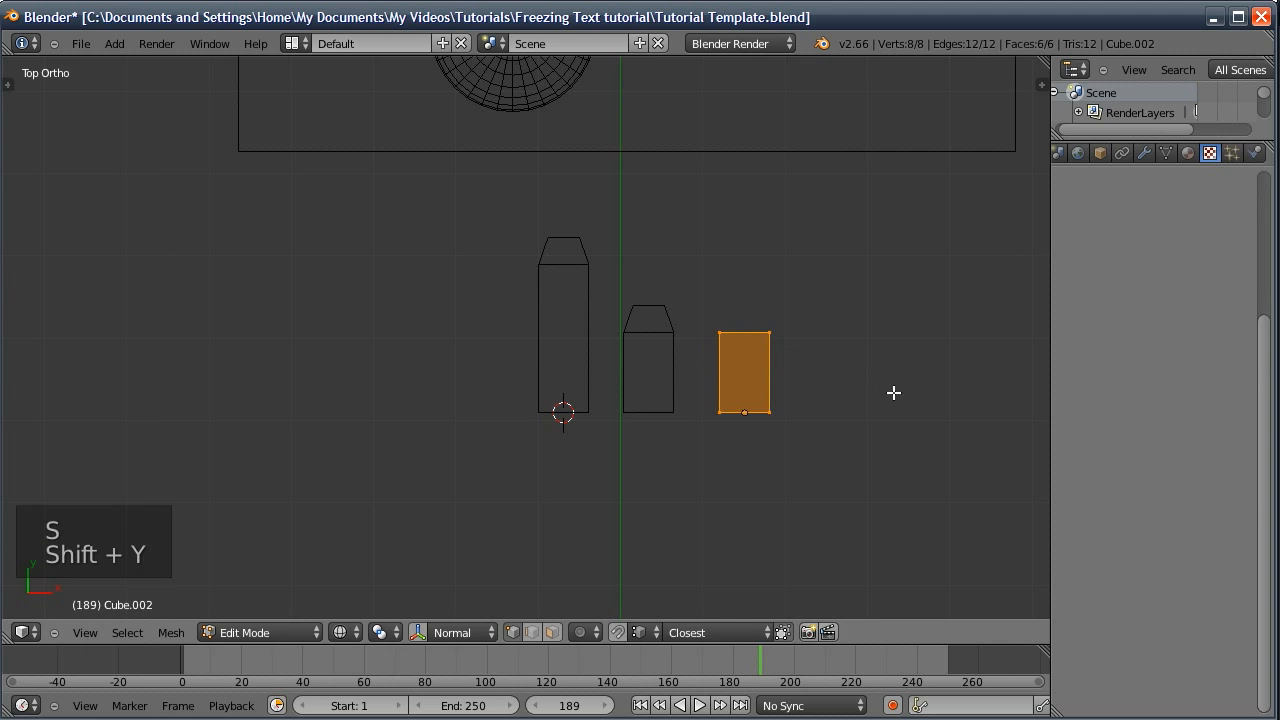
{"action": "key", "text": "s"}
{"action": "key", "text": "shift+y"}
{"action": "left_click", "coordinate": [839, 371]}
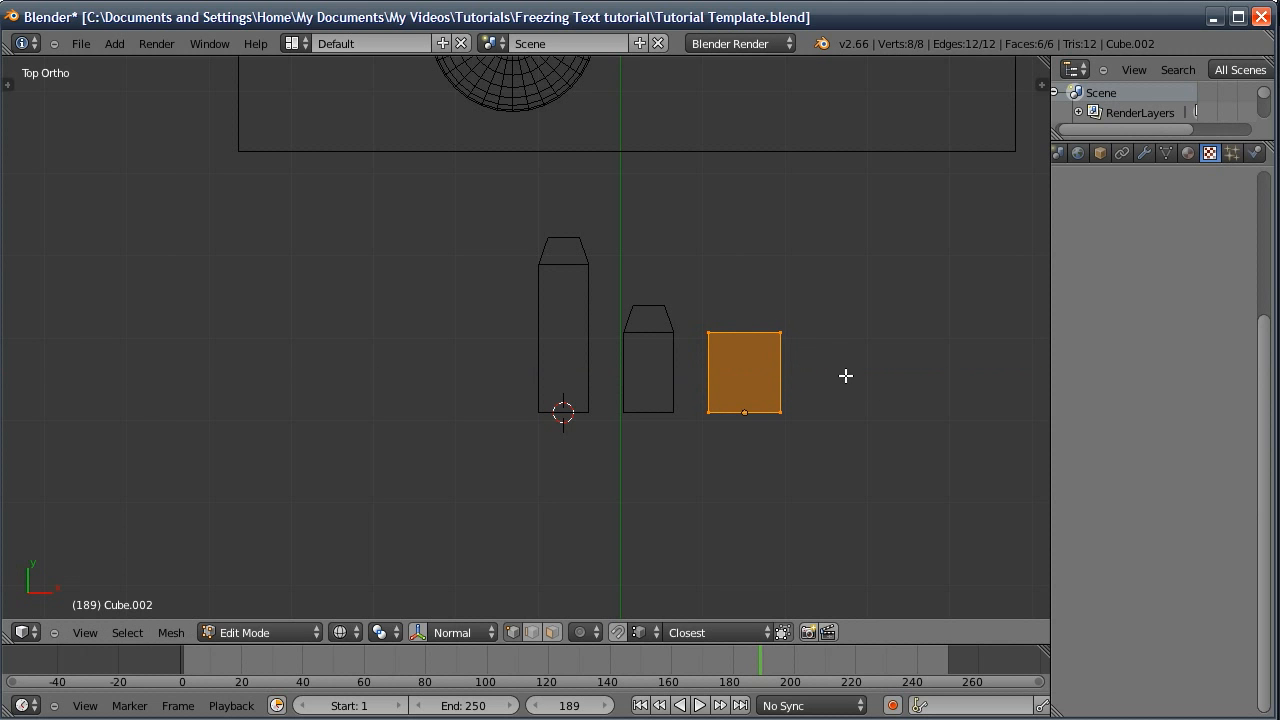
Return to Object Mode and duplicate the tall tapered piece along X to beyond the wide block
{"action": "key", "text": "Tab"}
{"action": "right_click", "coordinate": [592, 338]}
{"action": "key", "text": "shift+d"}
{"action": "key", "text": "x"}
{"action": "left_click", "coordinate": [934, 335]}
Delete the tapered tip of the fourth piece, fill its open end with a face, and return to Object Mode
{"action": "key", "text": "Tab"}
{"action": "key", "text": "ctrl+Tab"}
{"action": "left_click", "coordinate": [860, 285]}
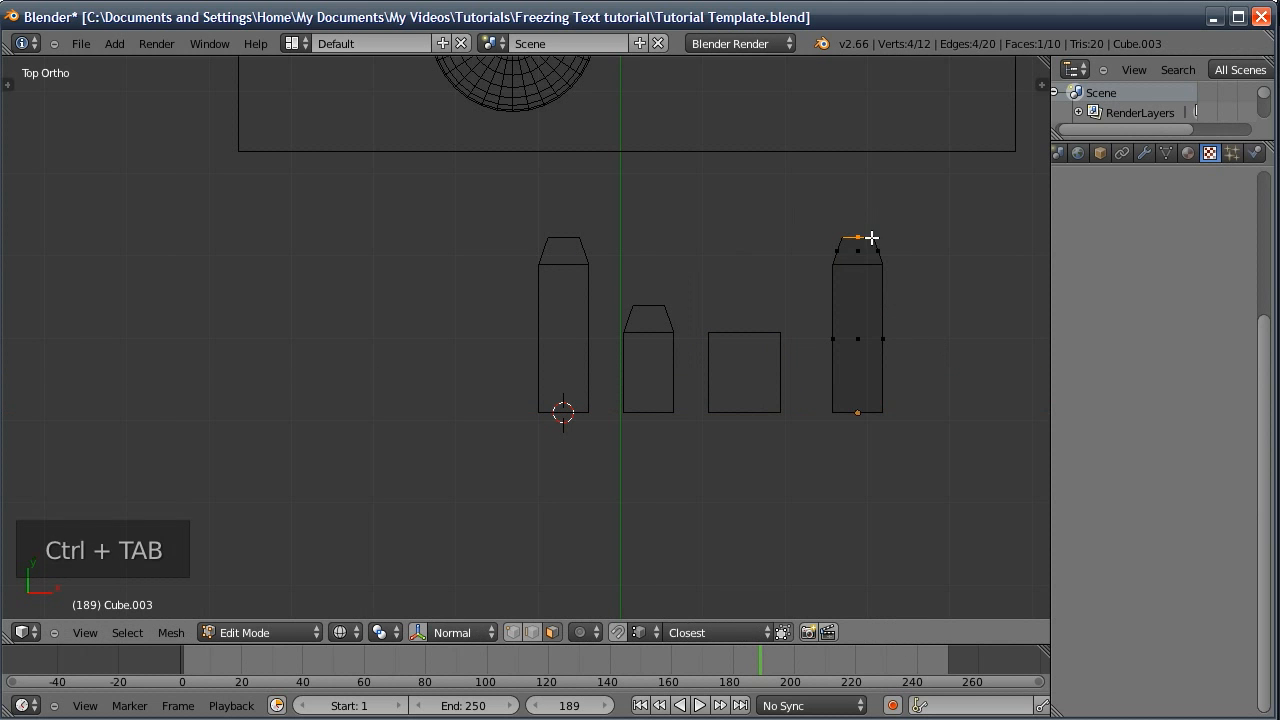
{"action": "key", "text": "Delete"}
{"action": "left_click", "coordinate": [865, 236]}
{"action": "key", "text": "ctrl+Tab"}
{"action": "key", "text": "ctrl+Tab"}
{"action": "key", "text": "b"}
{"action": "left_click_drag", "start_coordinate": [909, 221], "coordinate": [818, 302]}
{"action": "key", "text": "f"}
{"action": "key", "text": "Tab"}
Switch to solid shading and put all four crystal pieces into a new group
{"action": "middle_click_drag", "start_coordinate": [756, 378], "coordinate": [791, 219]}
{"action": "key", "text": "z"}
{"action": "middle_click_drag", "start_coordinate": [738, 345], "coordinate": [817, 423]}
{"action": "right_click", "coordinate": [765, 445], "text": "shift"}
{"action": "right_click", "coordinate": [686, 463], "text": "shift"}
{"action": "right_click", "coordinate": [577, 478], "text": "shift"}
{"action": "key", "text": "ctrl+g"}
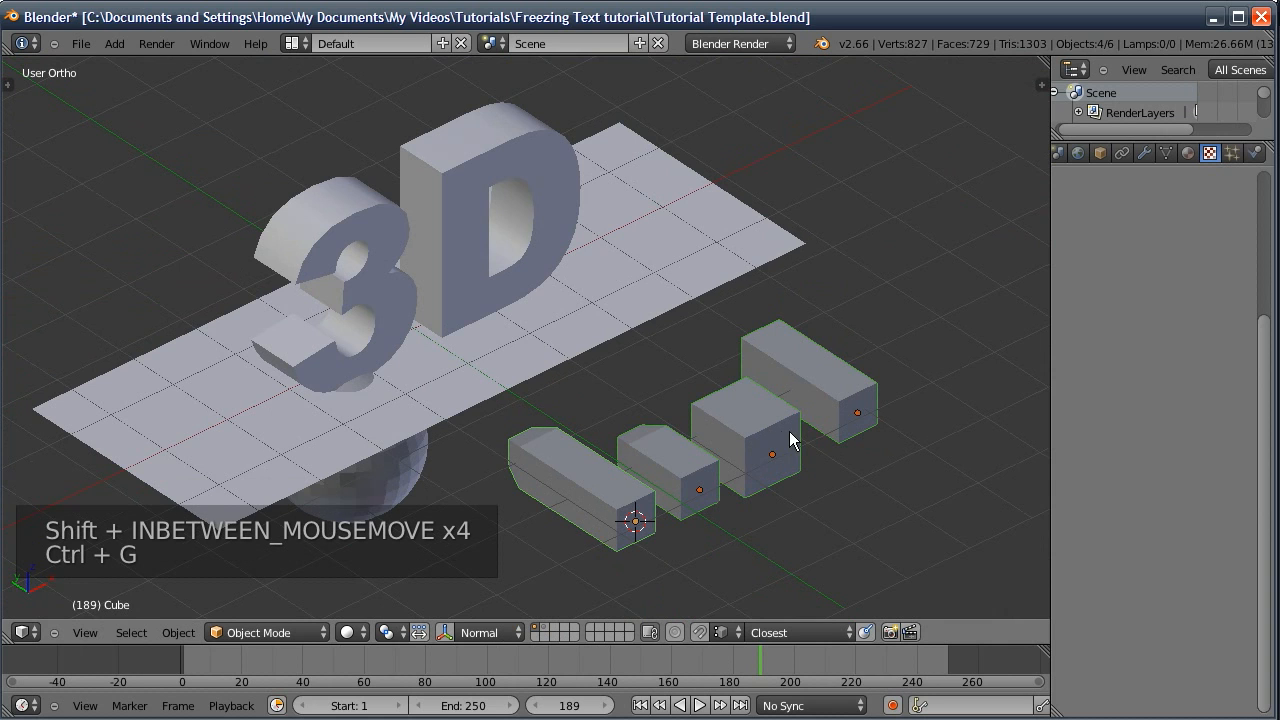
From the top view, move the four grouped pieces well away from the plane in the negative Y direction
{"action": "key", "text": "KP_7"}
{"action": "middle_click_drag", "start_coordinate": [791, 429], "coordinate": [781, 353], "text": "ctrl"}
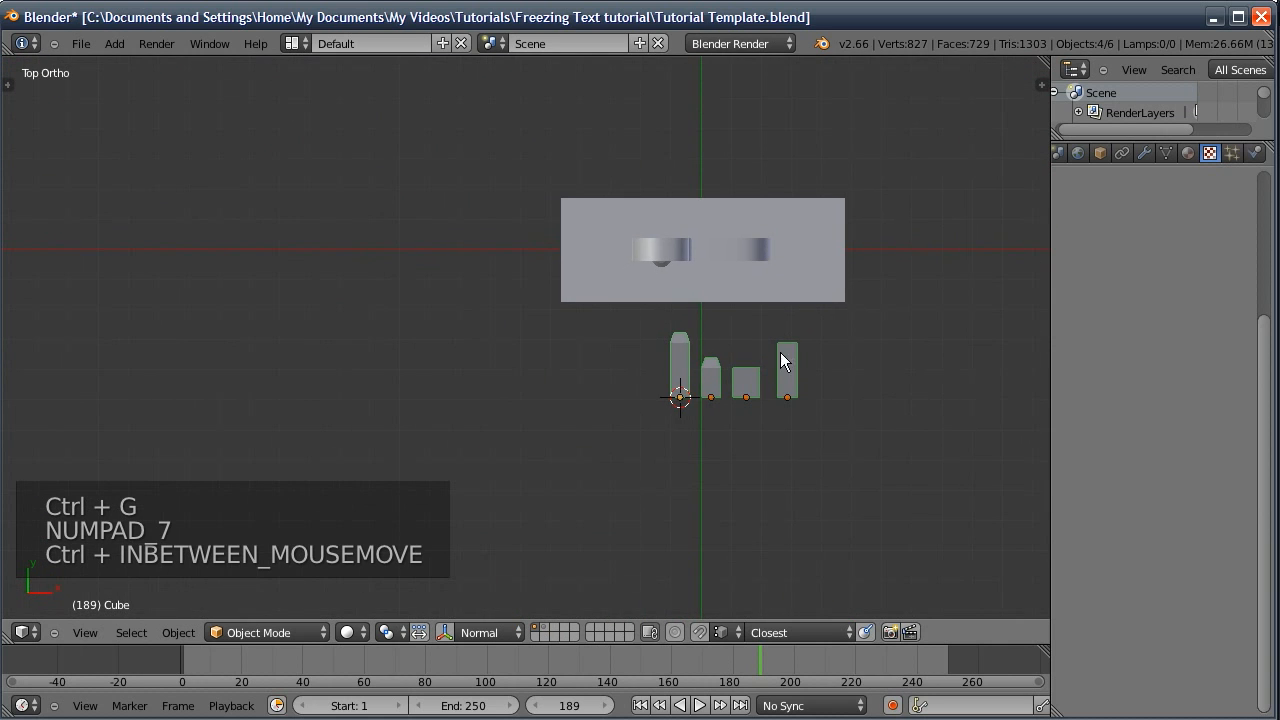
{"action": "key", "text": "g"}
{"action": "left_click", "coordinate": [758, 574]}
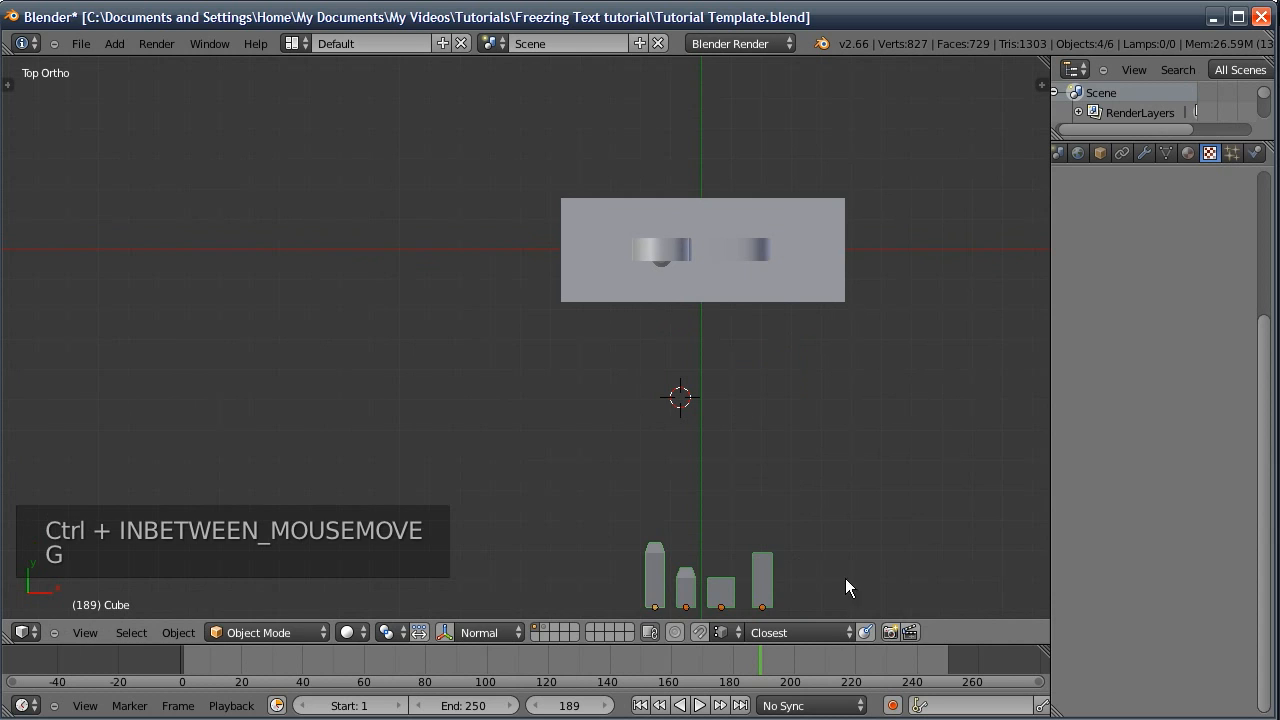
Scale the four pieces down to about half size and apply their rotation and scale
{"action": "key", "text": "s"}
{"action": "left_click", "coordinate": [810, 568]}
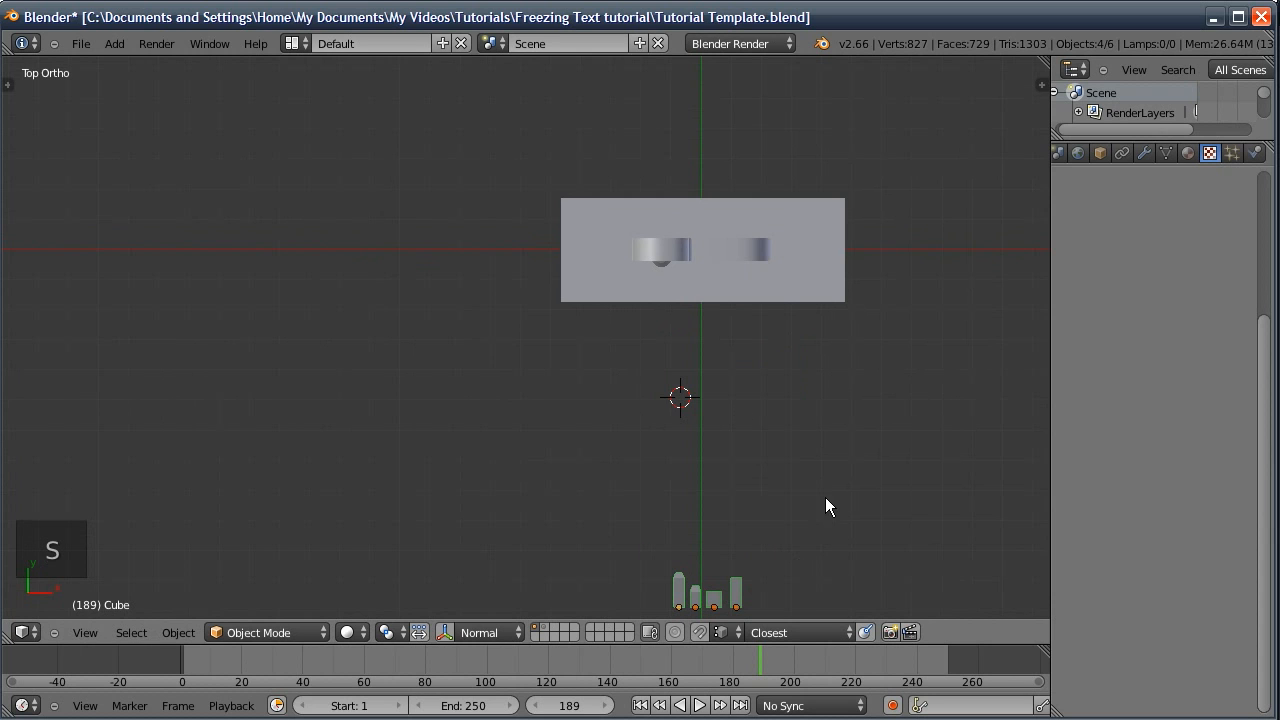
{"action": "key", "text": "ctrl+a"}
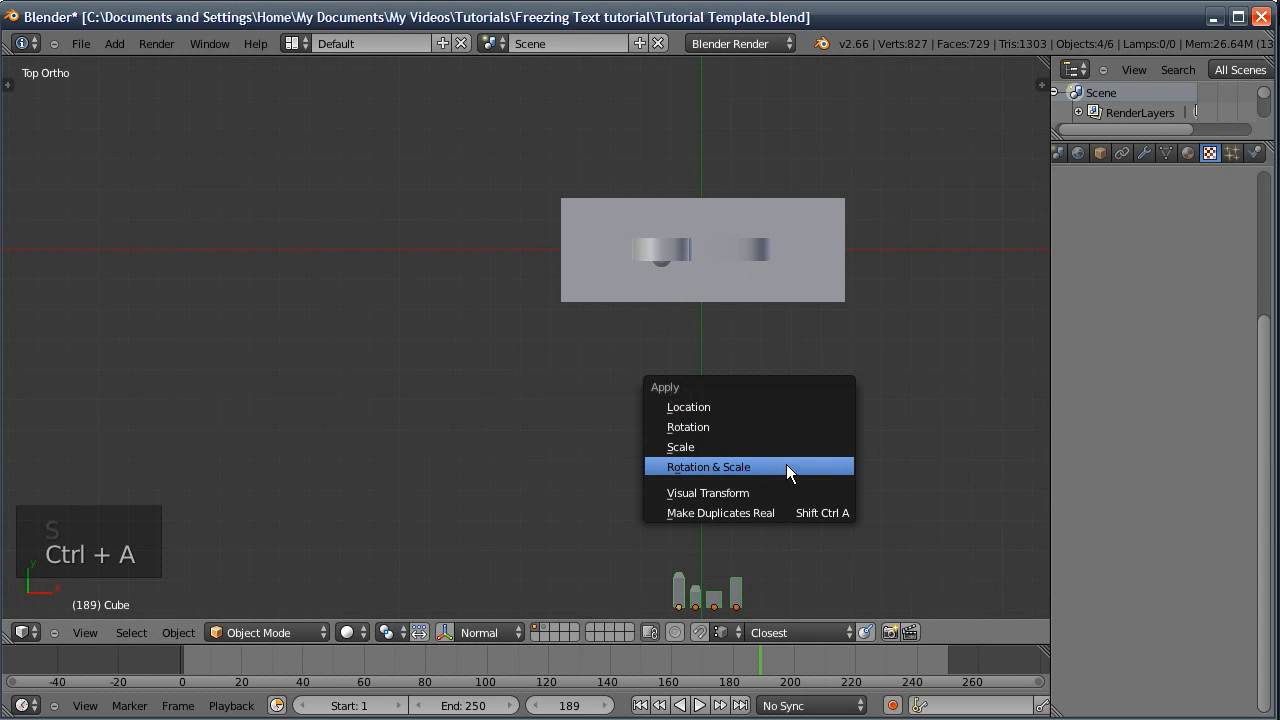
{"action": "left_click", "coordinate": [793, 468]}
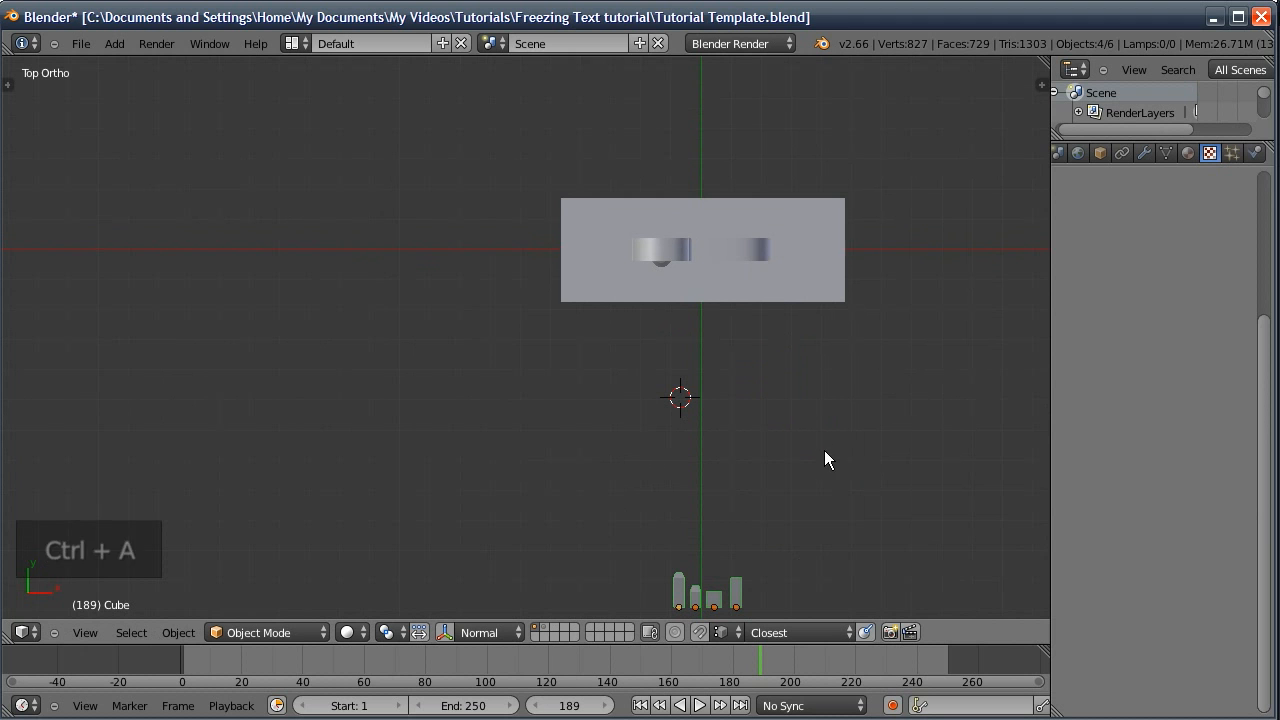
Select the combined text and plane object and add a particle system of type Hair to it
{"action": "middle_click_drag", "start_coordinate": [771, 404], "coordinate": [815, 279]}
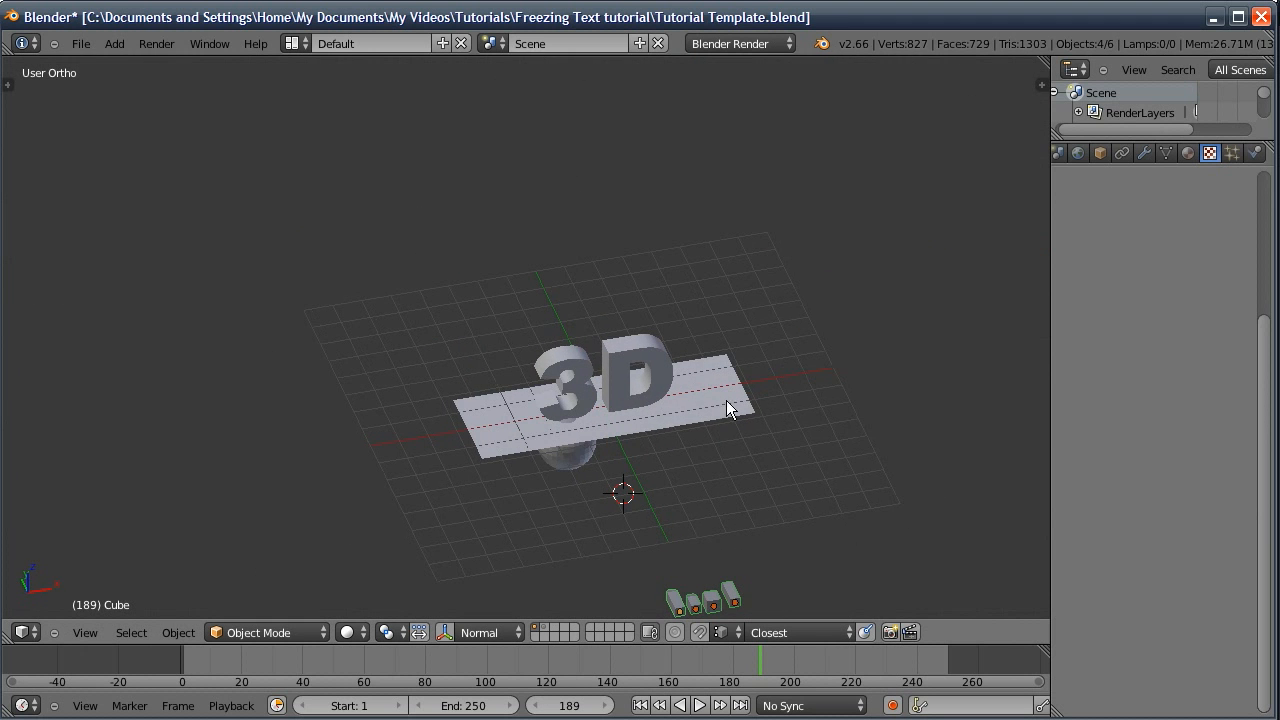
{"action": "middle_click_drag", "start_coordinate": [655, 420], "coordinate": [710, 476], "text": "shift"}
{"action": "right_click", "coordinate": [727, 430]}
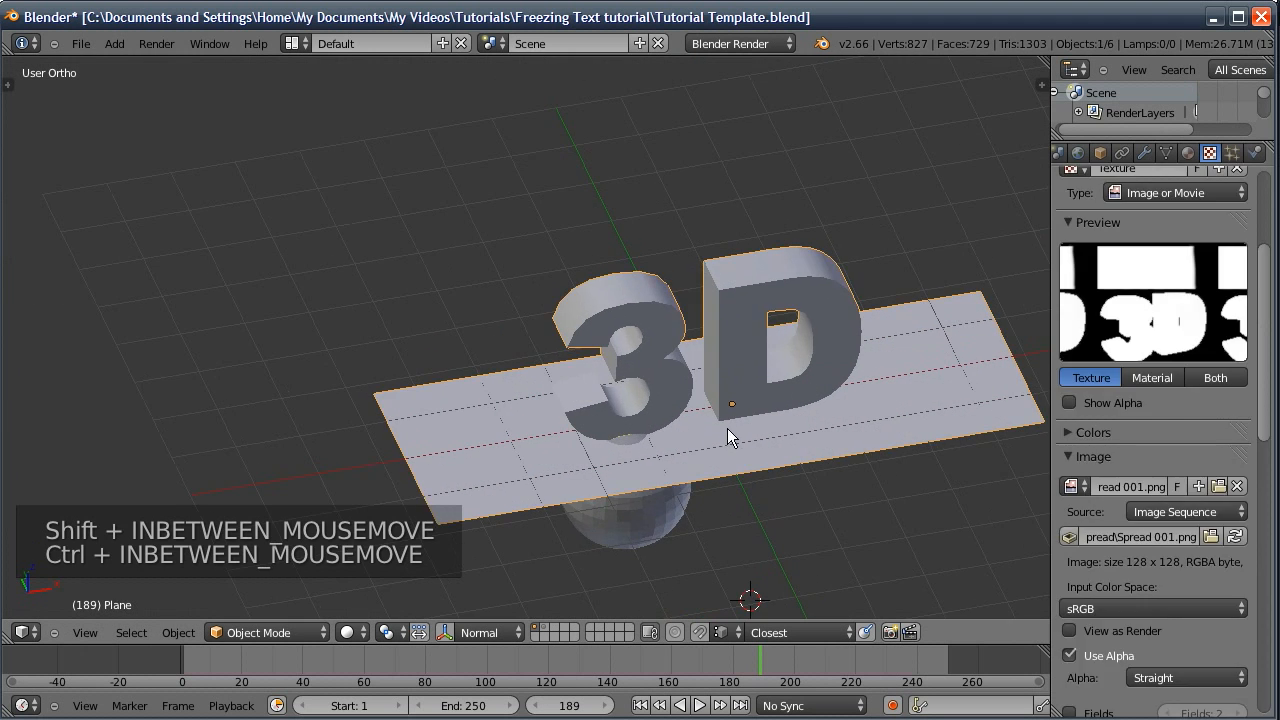
{"action": "middle_click_drag", "start_coordinate": [689, 399], "coordinate": [702, 401]}
{"action": "left_click", "coordinate": [1254, 152]}
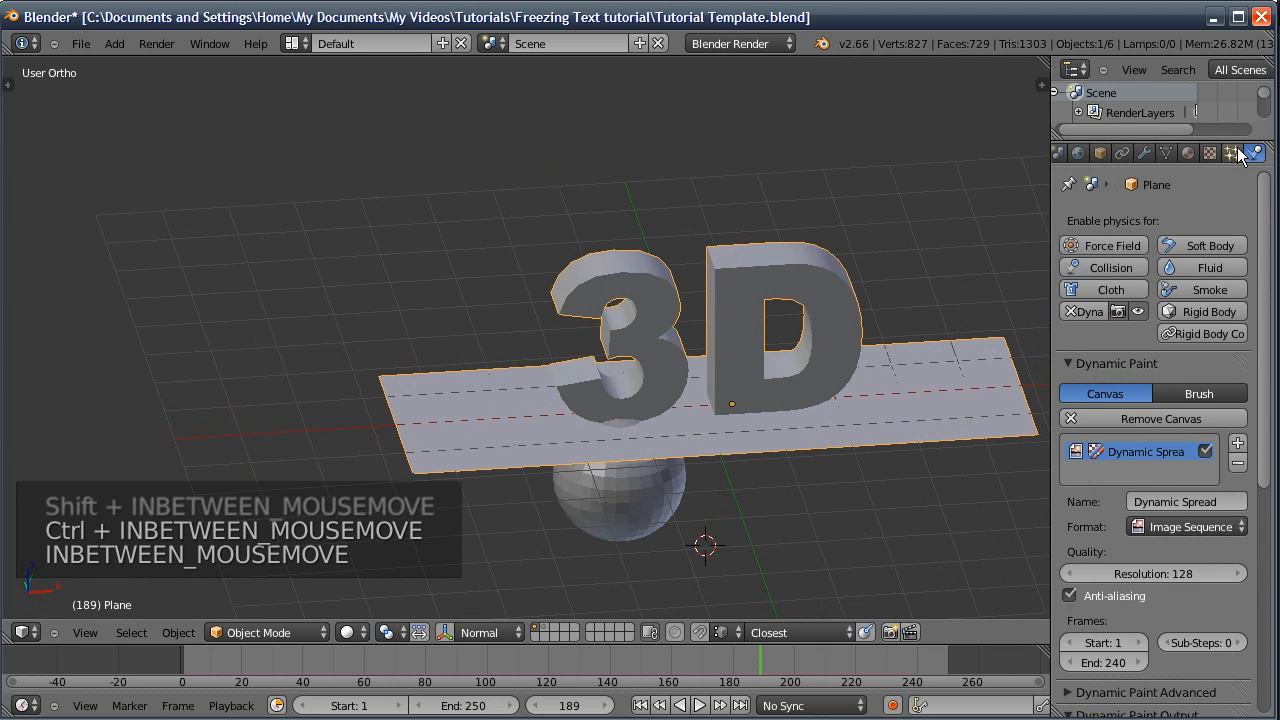
{"action": "left_click", "coordinate": [1232, 152]}
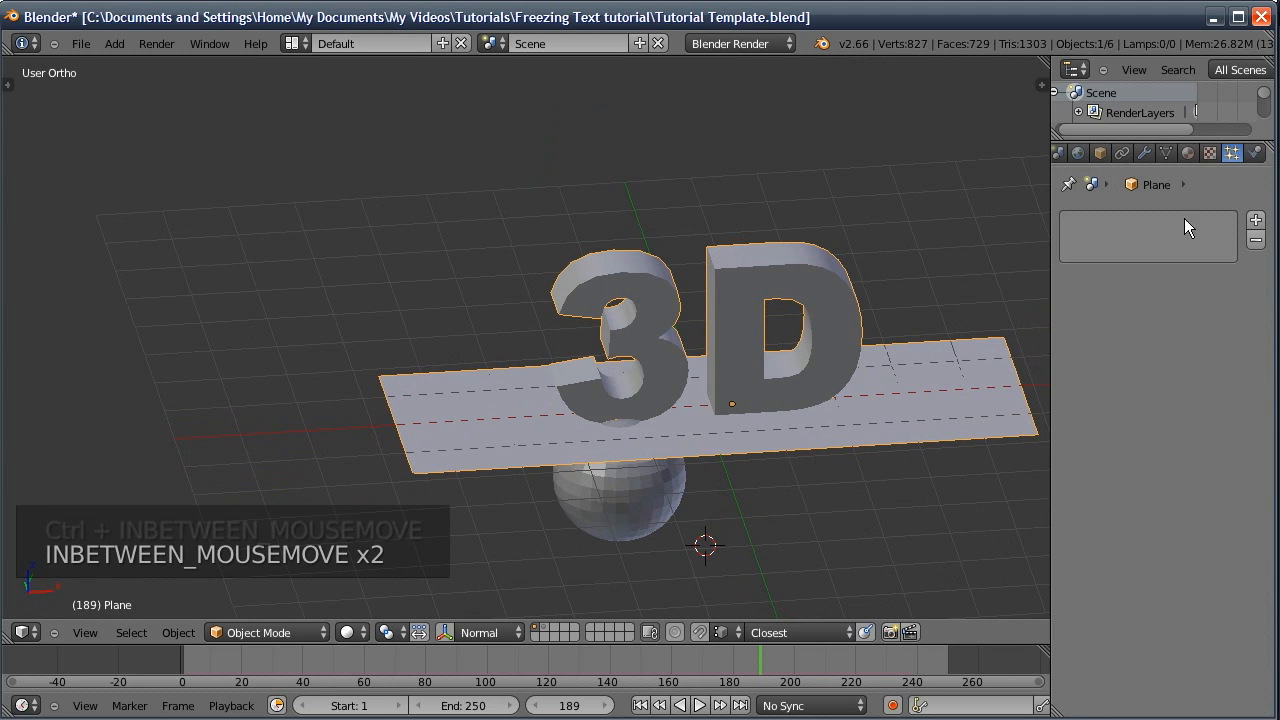
{"action": "left_click", "coordinate": [1256, 222]}
{"action": "left_click", "coordinate": [1152, 322]}
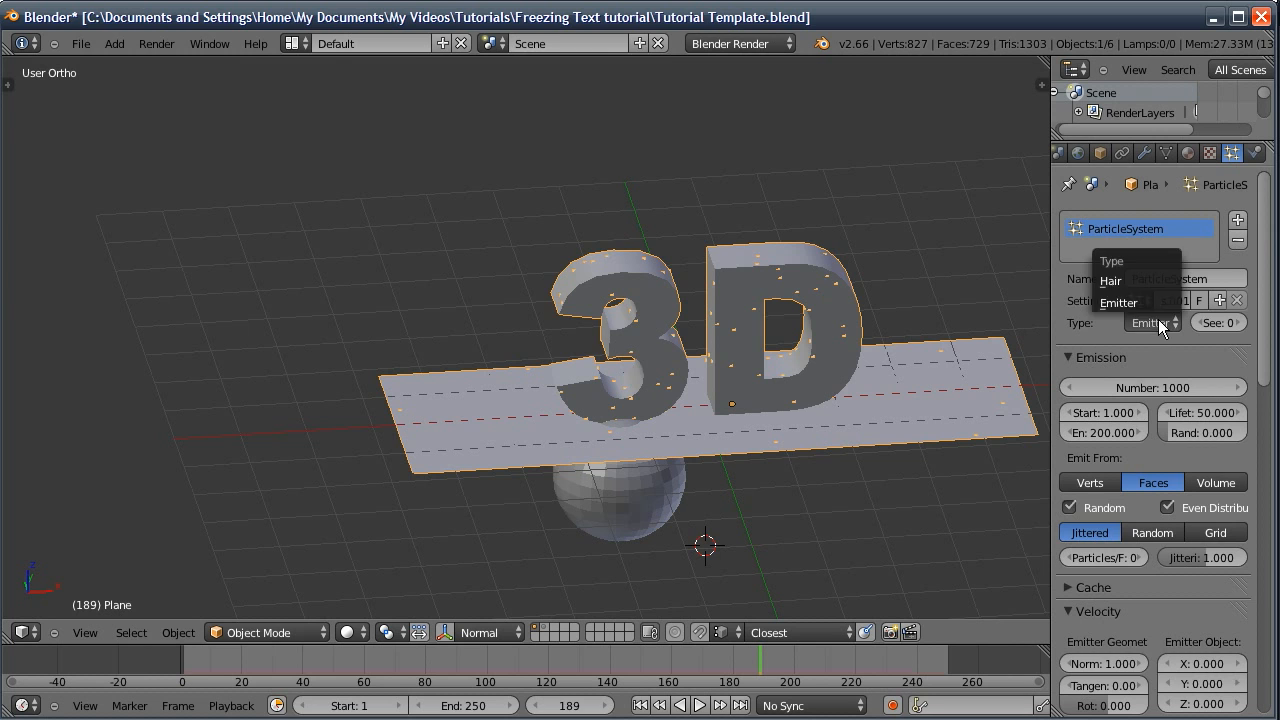
{"action": "left_click", "coordinate": [1125, 280]}
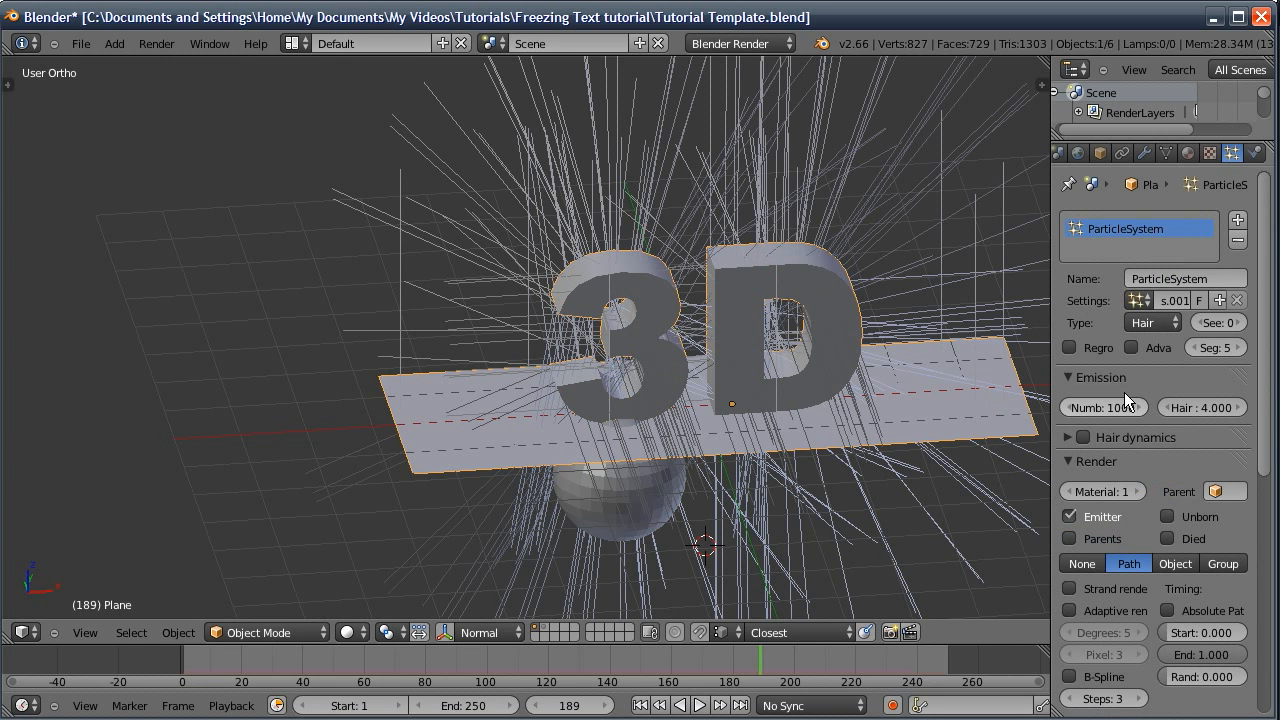
Enable the advanced hair settings and set the face emission distribution to Random
{"action": "left_click", "coordinate": [1141, 347]}
{"action": "scroll", "coordinate": [1150, 417], "scroll_direction": "down", "scroll_amount": 5}
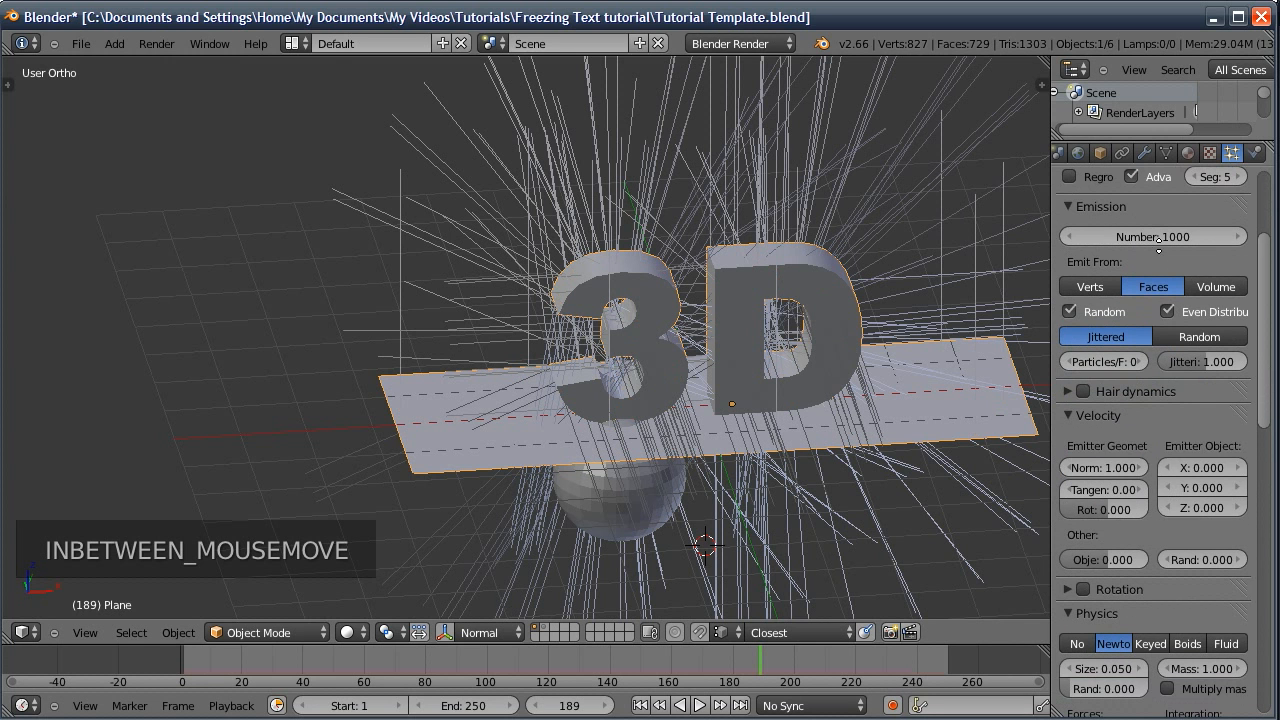
{"action": "left_click", "coordinate": [1182, 336]}
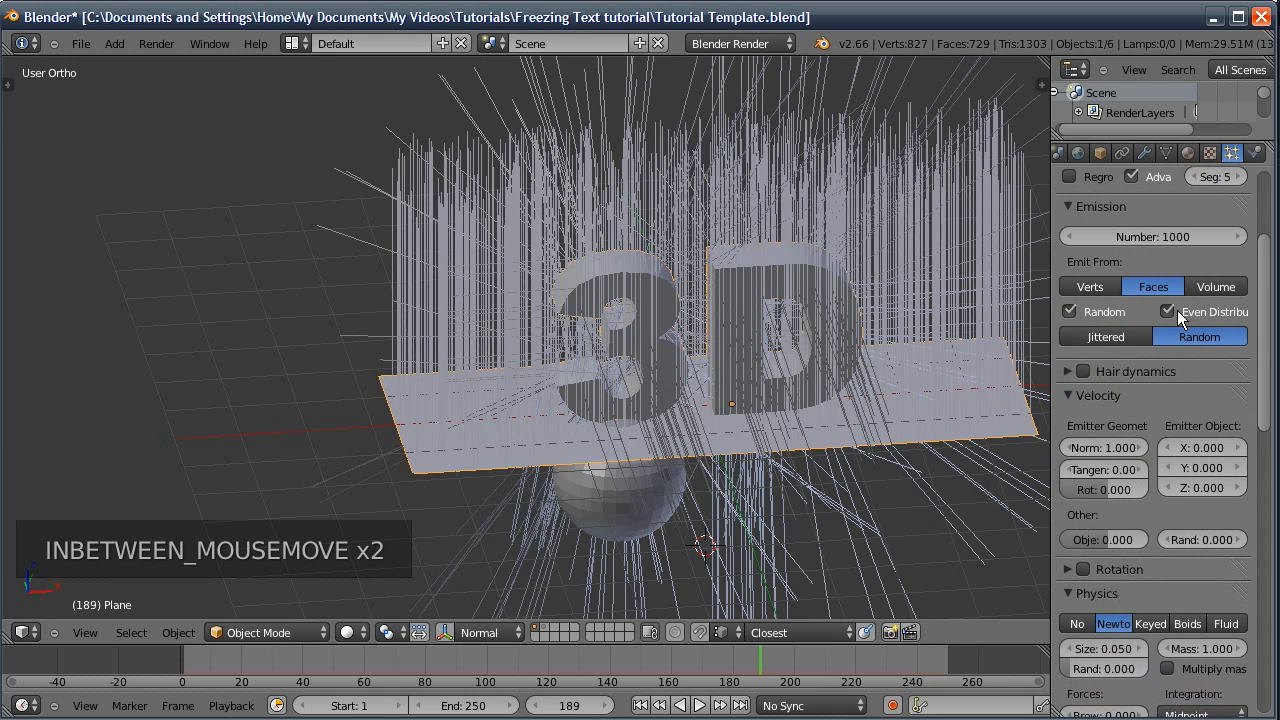
Set the hair velocity to 0.004 along the emitter normal and 0.05 for random
{"action": "scroll", "coordinate": [1150, 385], "scroll_direction": "down", "scroll_amount": 2}
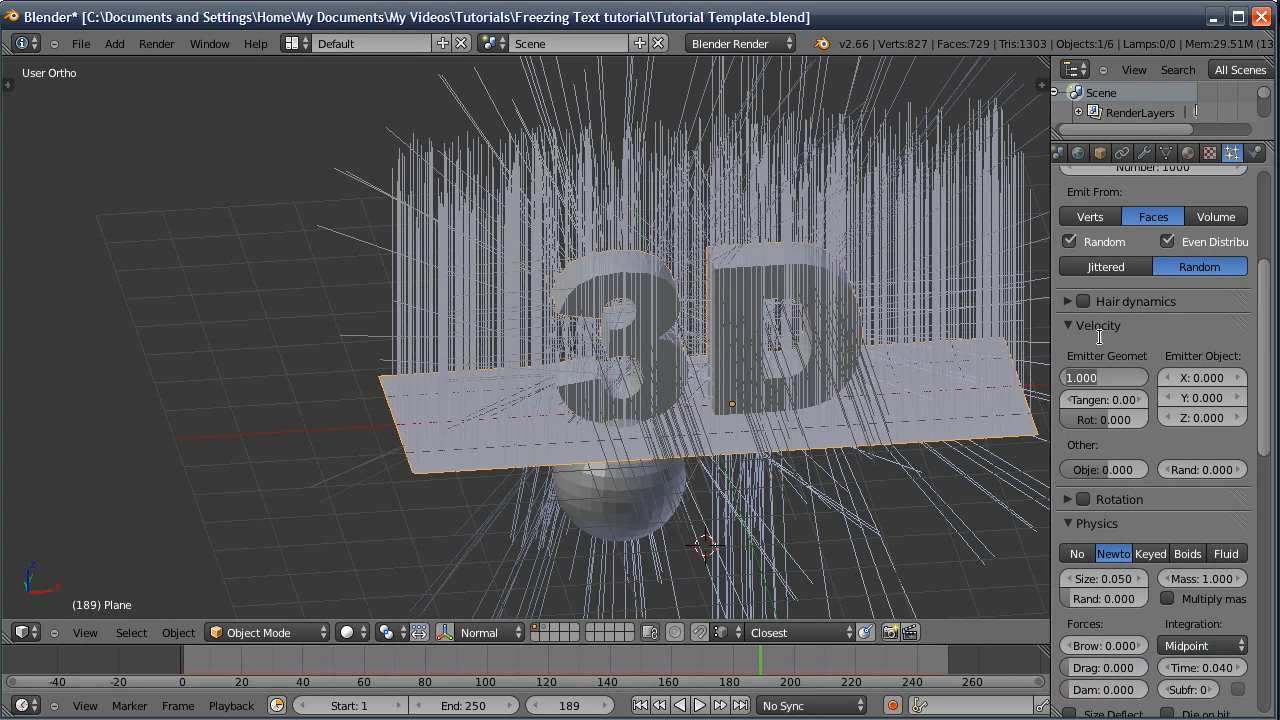
{"action": "type", "text": "0.004"}
{"action": "key", "text": "Return"}
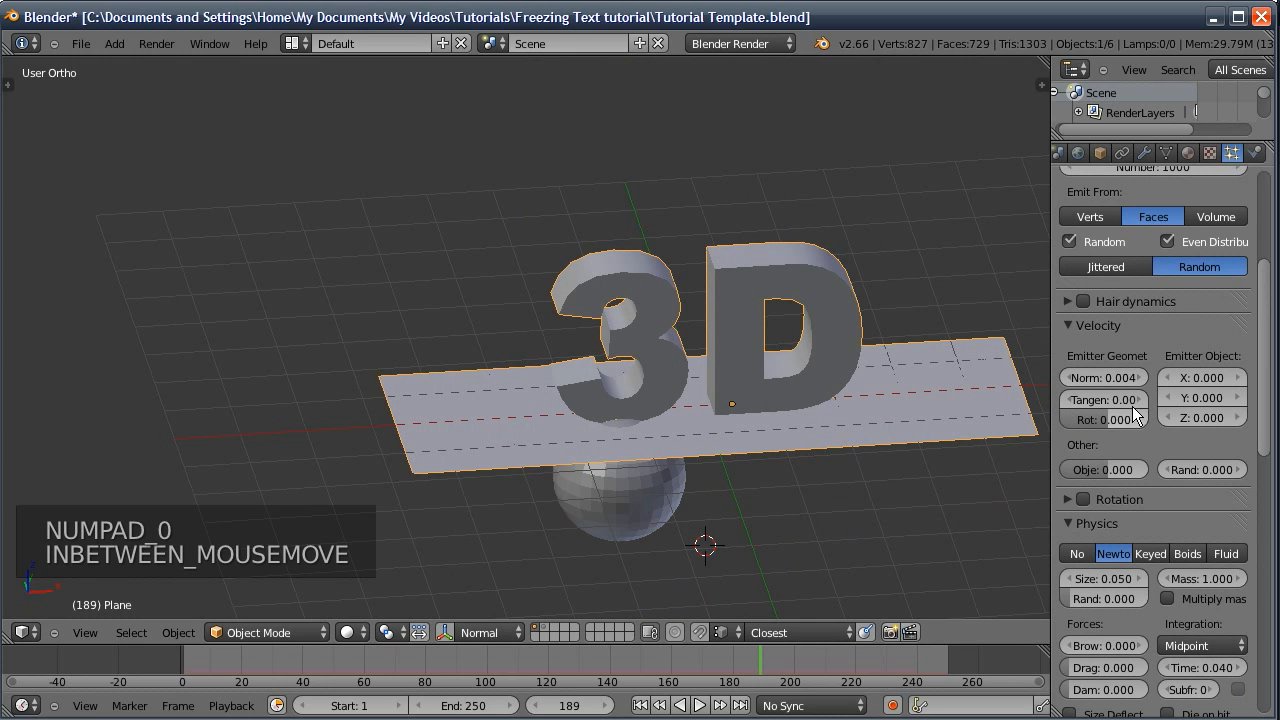
{"action": "left_click", "coordinate": [1210, 469]}
{"action": "type", "text": "0.05"}
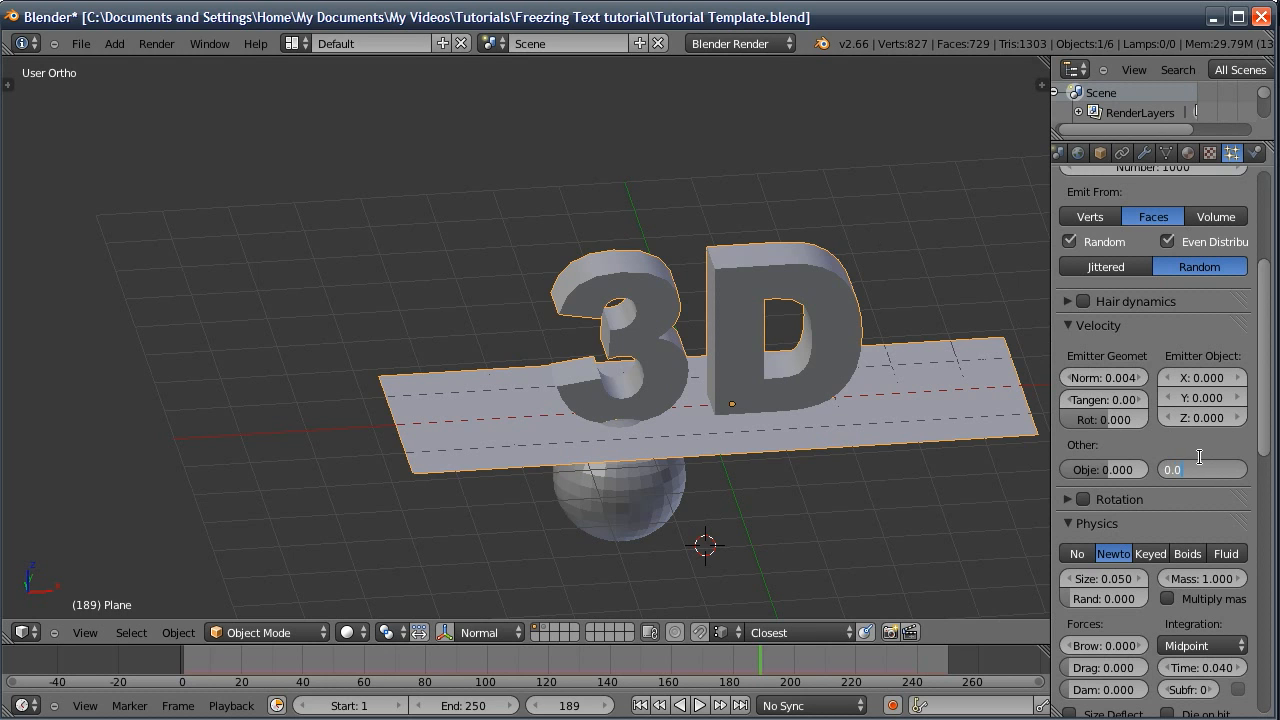
{"action": "key", "text": "Return"}
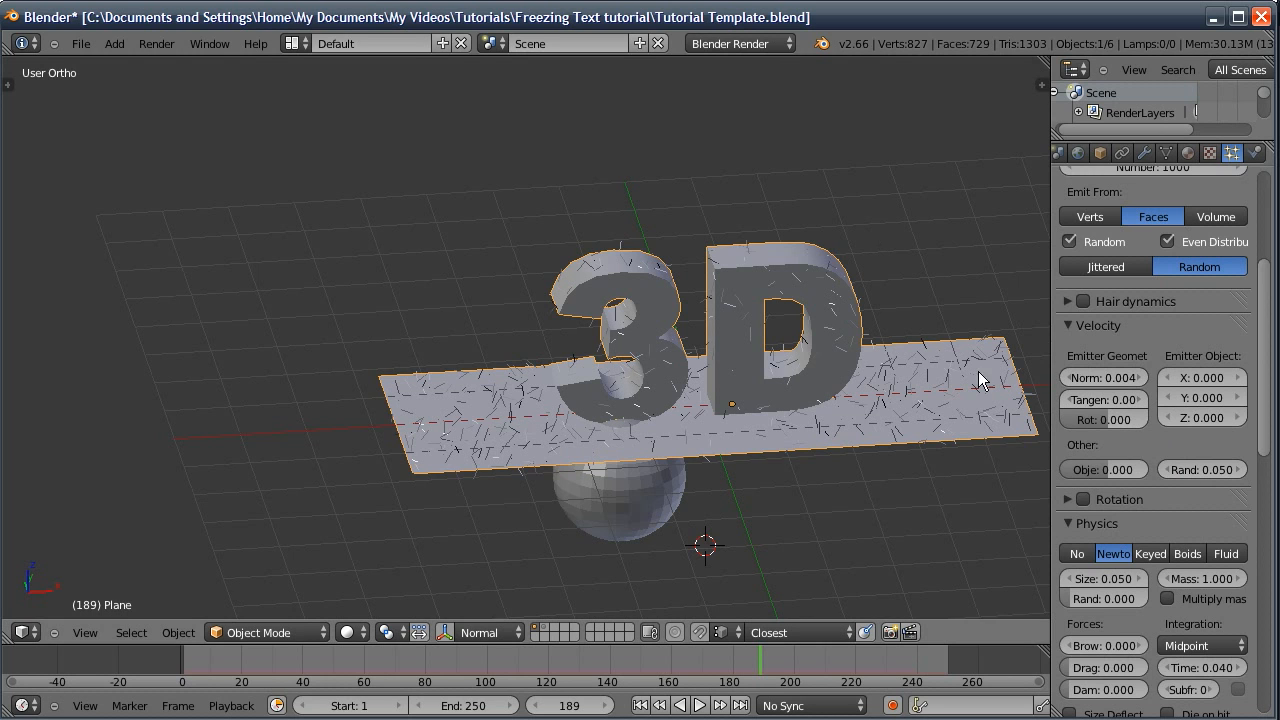
Set the particles' random size to 1.000 and render them as randomly picked objects from Group
{"action": "scroll", "coordinate": [1157, 453], "scroll_direction": "down", "scroll_amount": 4}
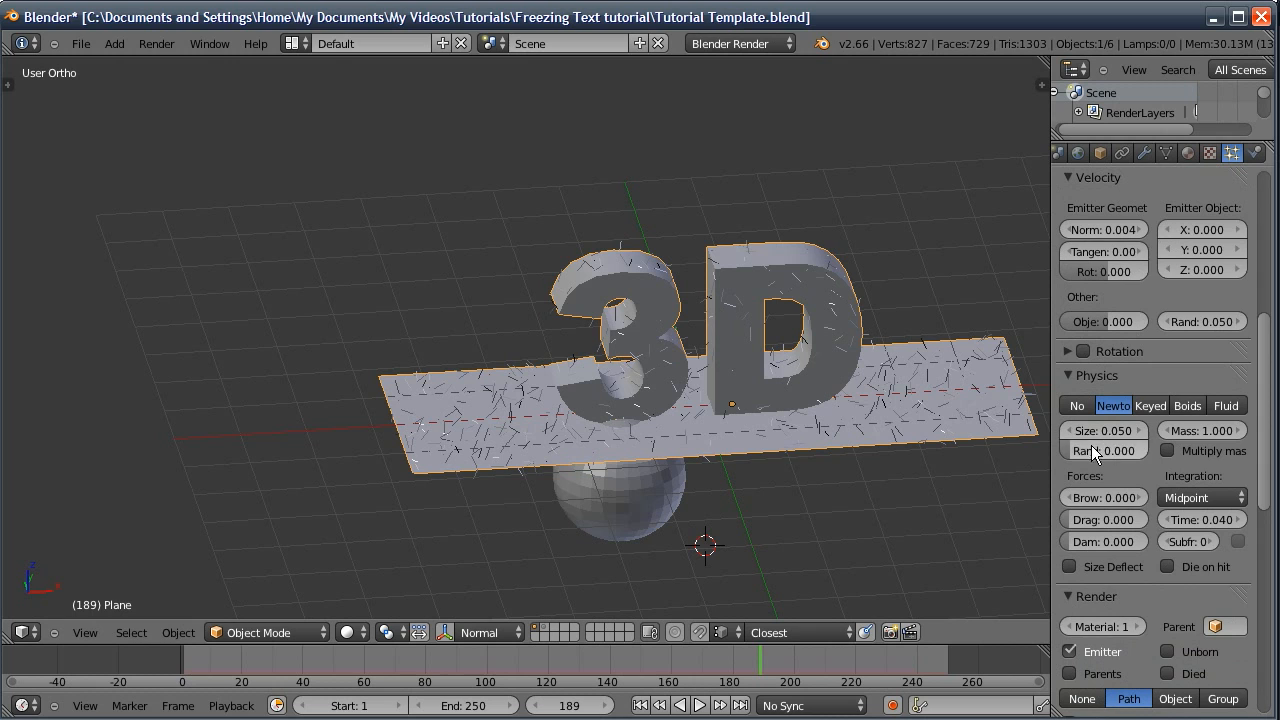
{"action": "scroll", "coordinate": [1185, 458], "scroll_direction": "down", "scroll_amount": 6}
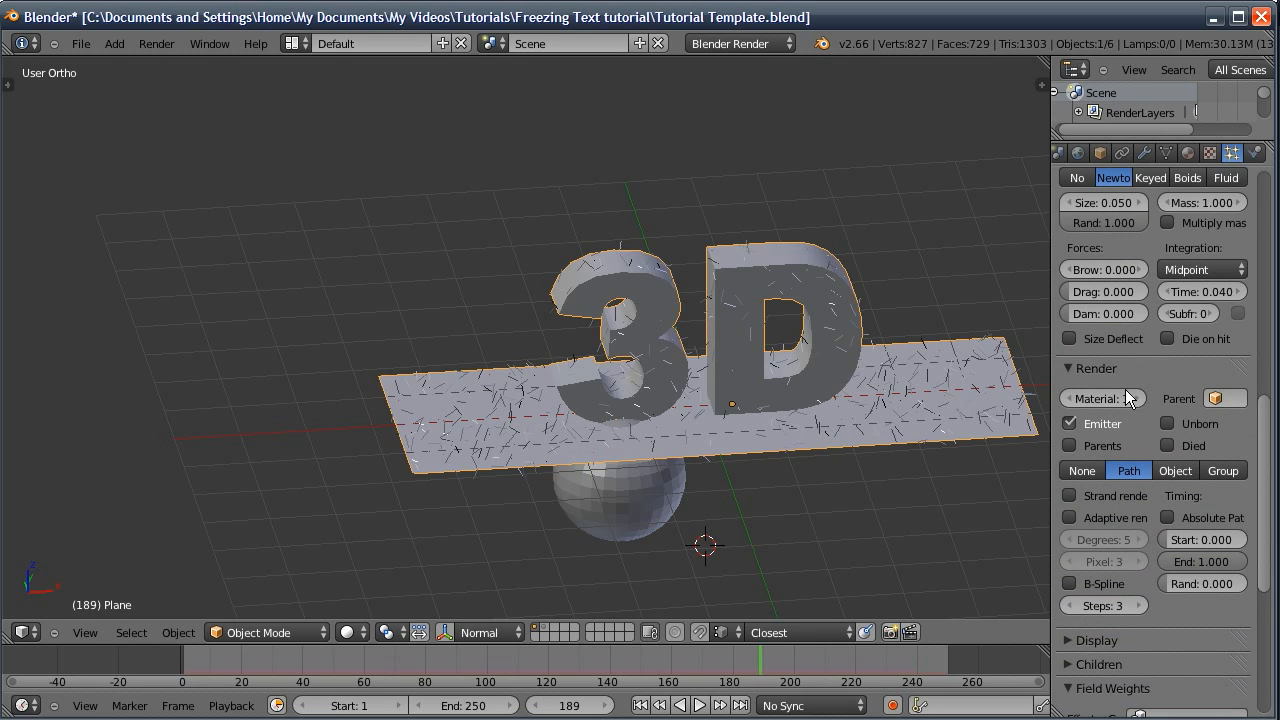
{"action": "left_click", "coordinate": [1223, 470]}
{"action": "left_click", "coordinate": [1192, 495]}
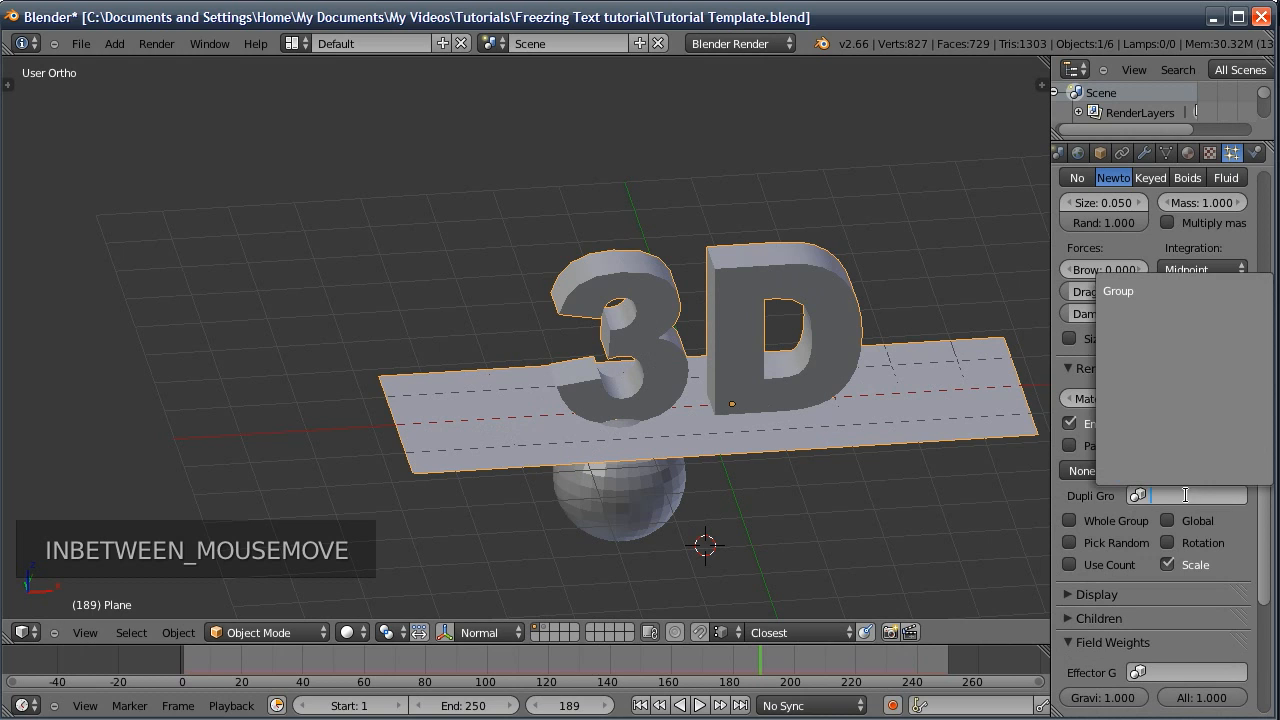
{"action": "key", "text": "Return"}
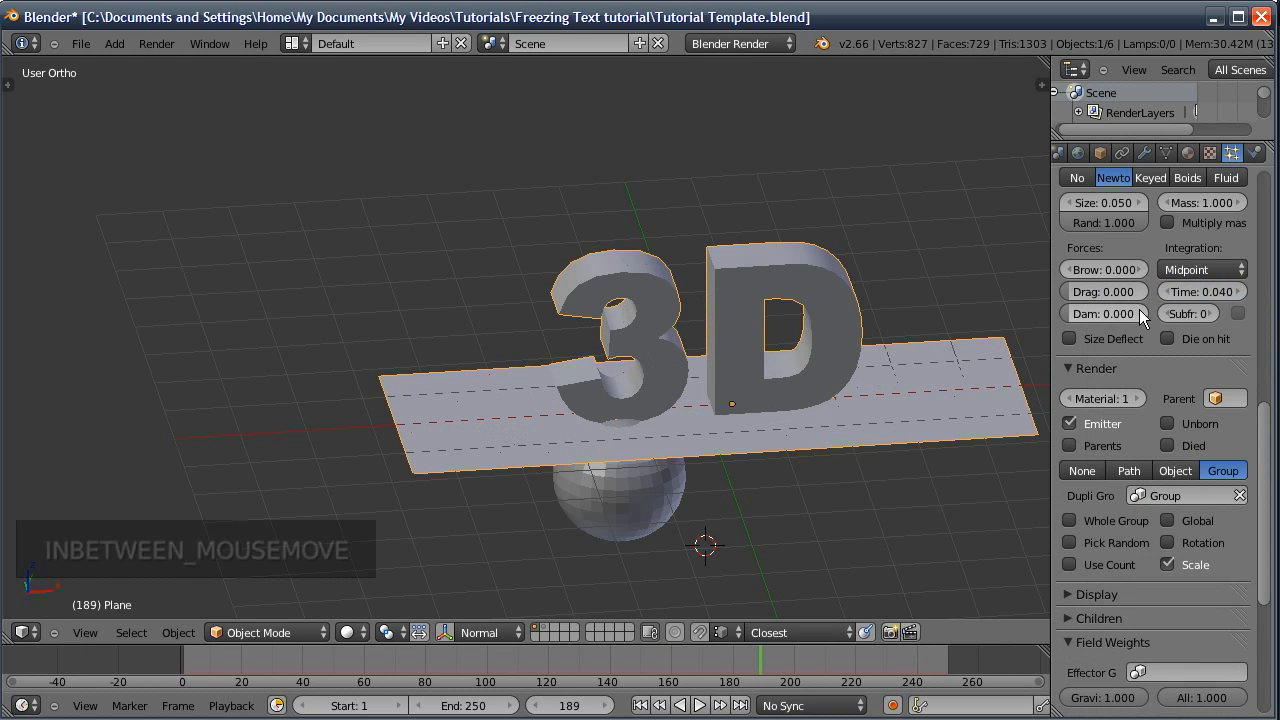
{"action": "left_click", "coordinate": [1072, 542]}
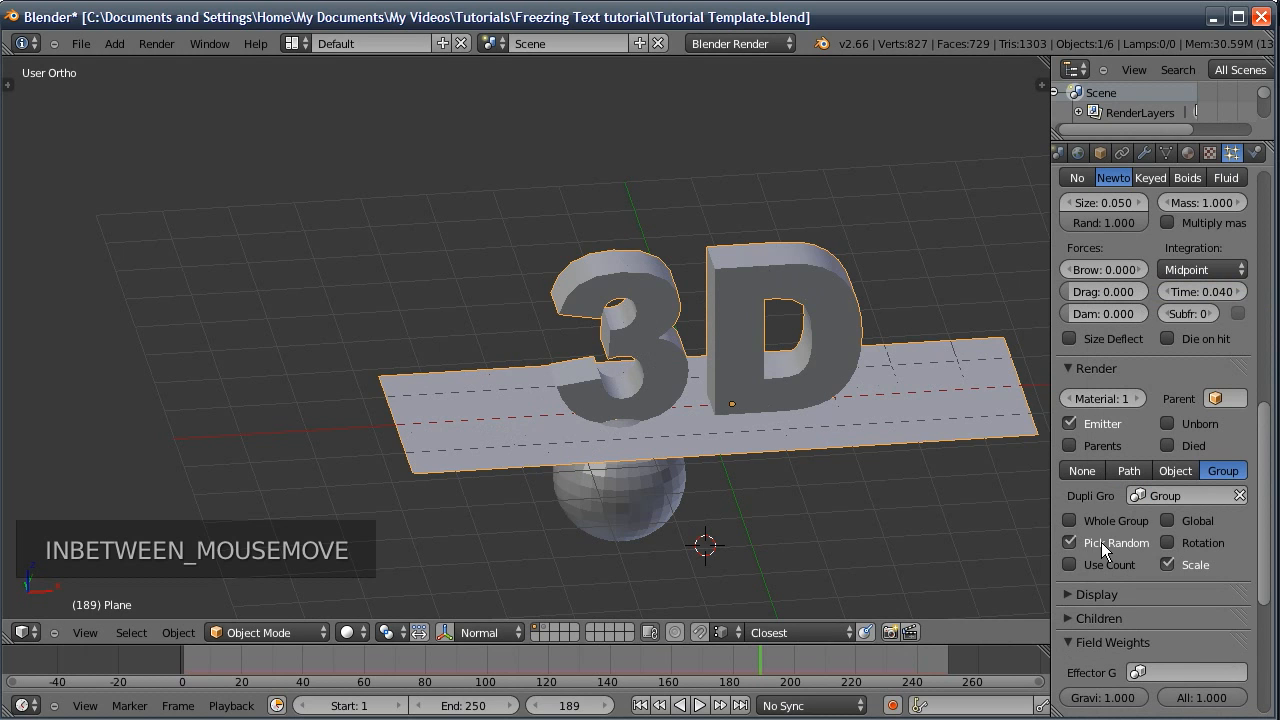
Expand the child particle settings and set the children type to Interpolated
{"action": "scroll", "coordinate": [1110, 418], "scroll_direction": "down", "scroll_amount": 5}
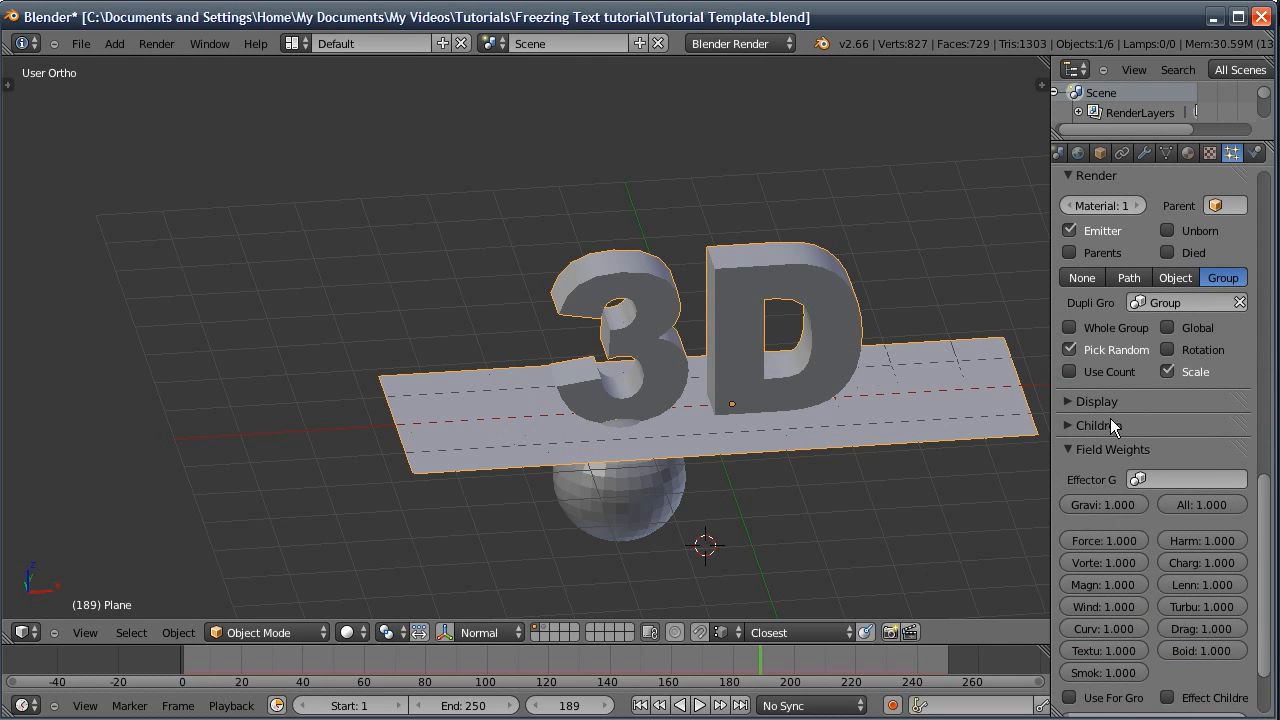
{"action": "left_click", "coordinate": [1099, 425]}
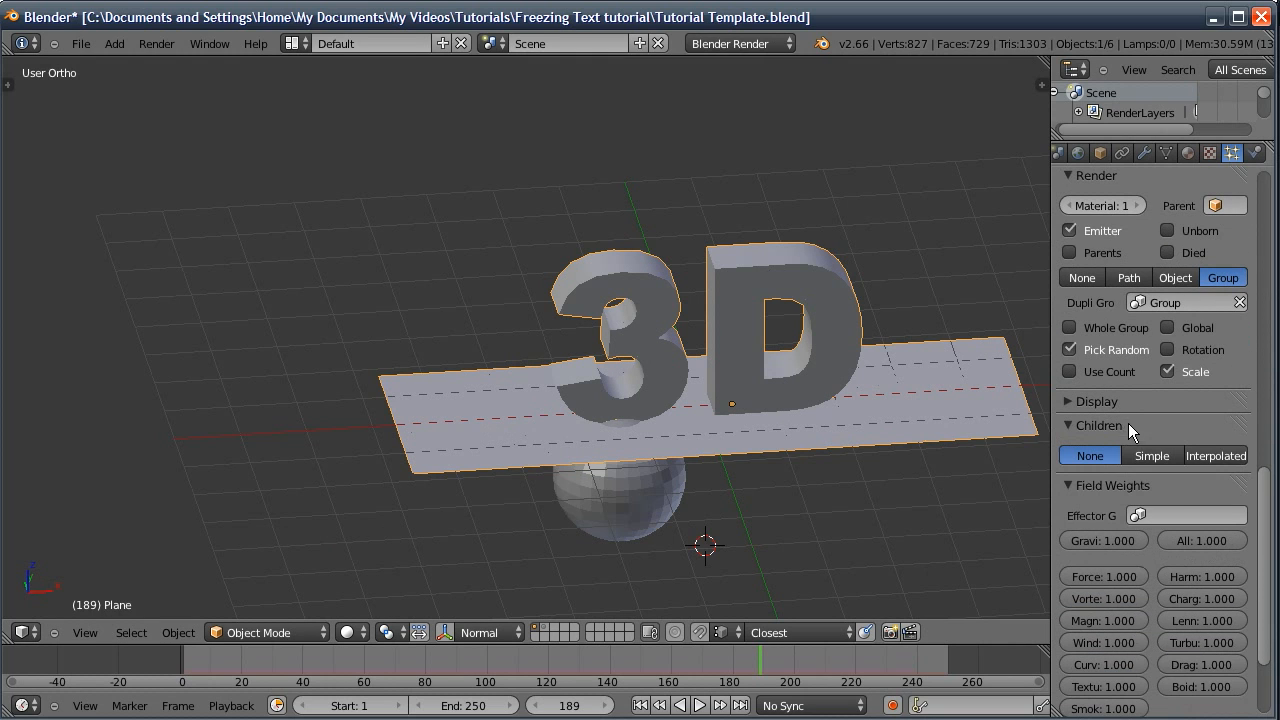
{"action": "left_click", "coordinate": [1216, 455]}
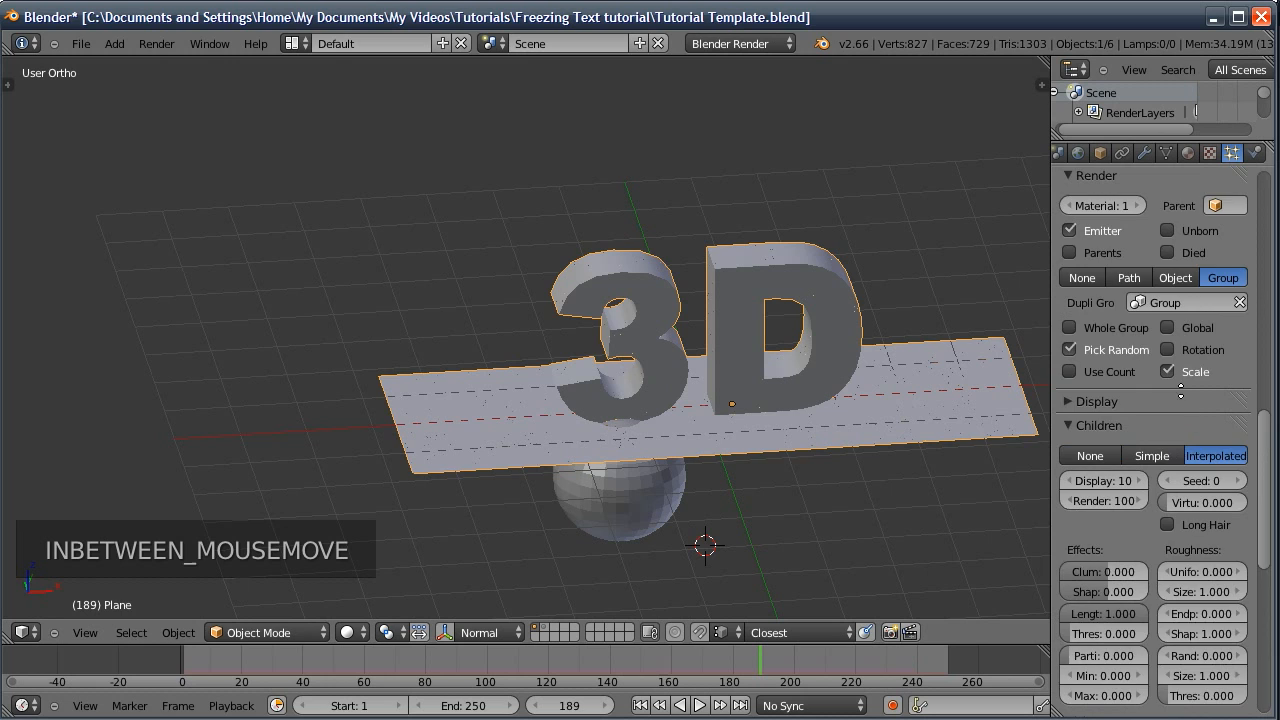
Set the number of emitted hair particles to 100
{"action": "scroll", "coordinate": [1175, 530], "scroll_direction": "down", "scroll_amount": 3}
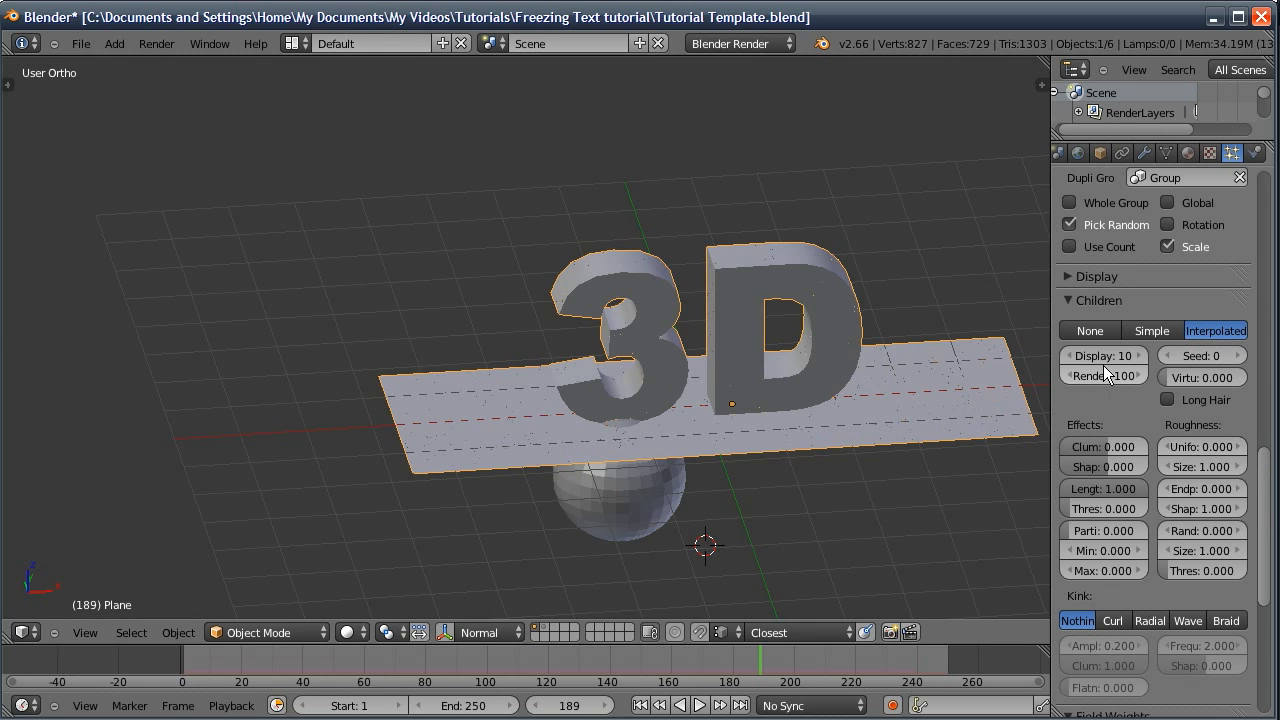
{"action": "scroll", "coordinate": [1163, 456], "scroll_direction": "up", "scroll_amount": 11}
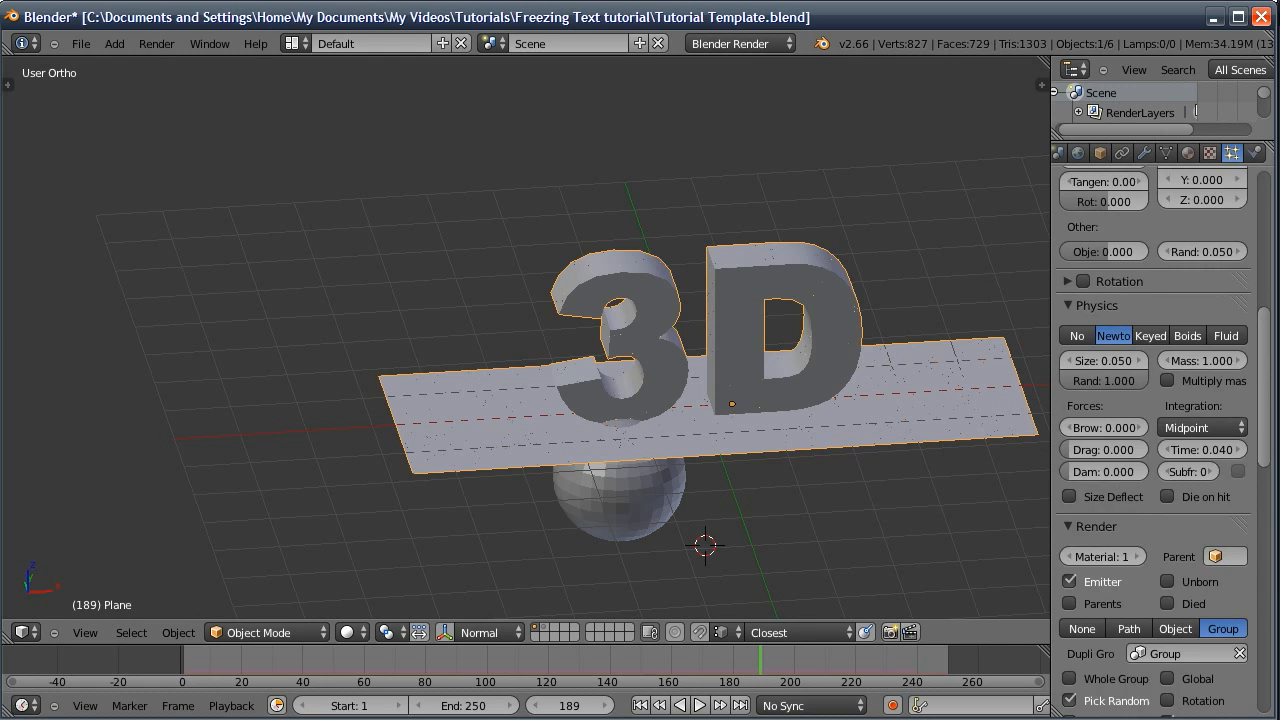
{"action": "scroll", "coordinate": [1164, 478], "scroll_direction": "down", "scroll_amount": 8}
{"action": "scroll", "coordinate": [1146, 648], "scroll_direction": "up", "scroll_amount": 5}
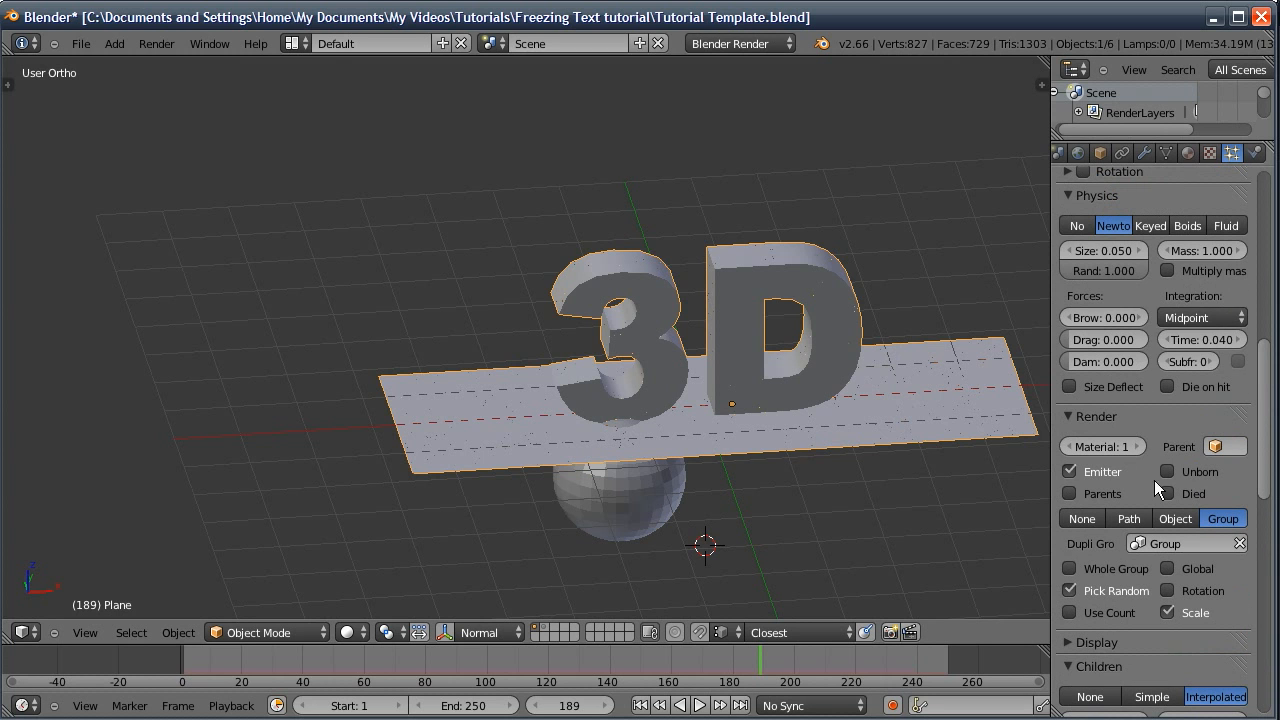
{"action": "scroll", "coordinate": [1145, 331], "scroll_direction": "up", "scroll_amount": 8}
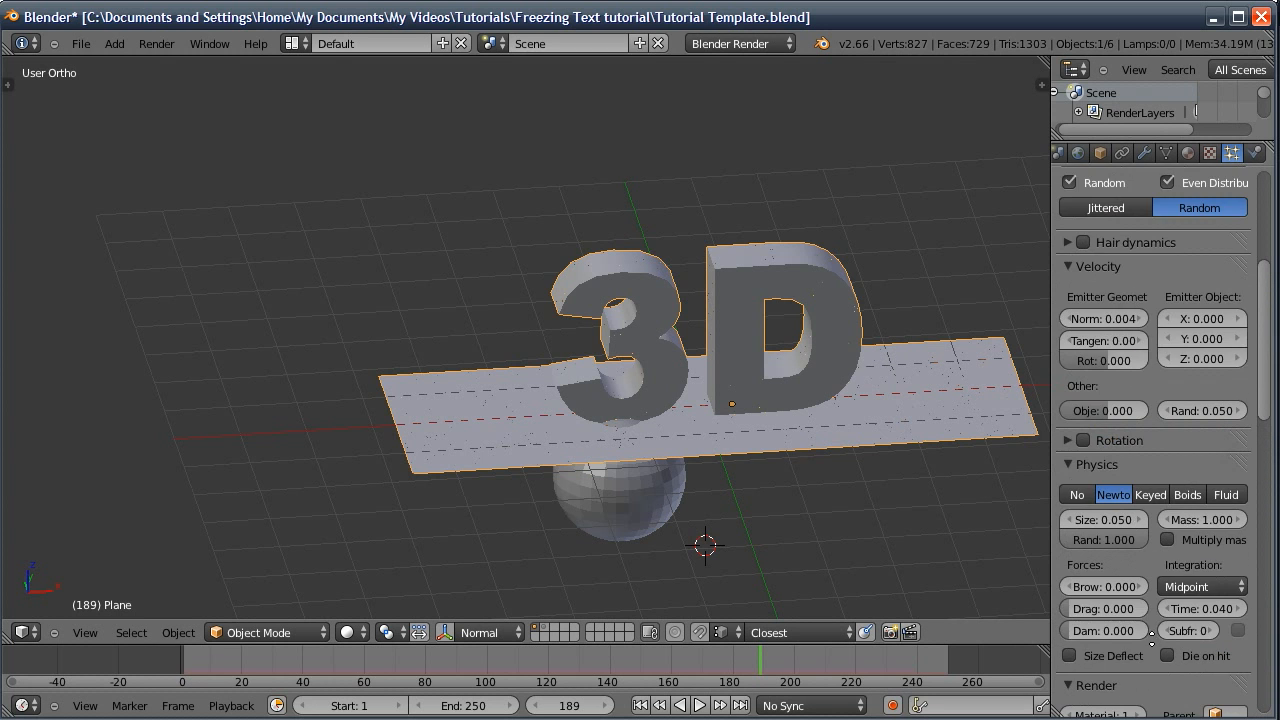
{"action": "left_click", "coordinate": [1163, 175]}
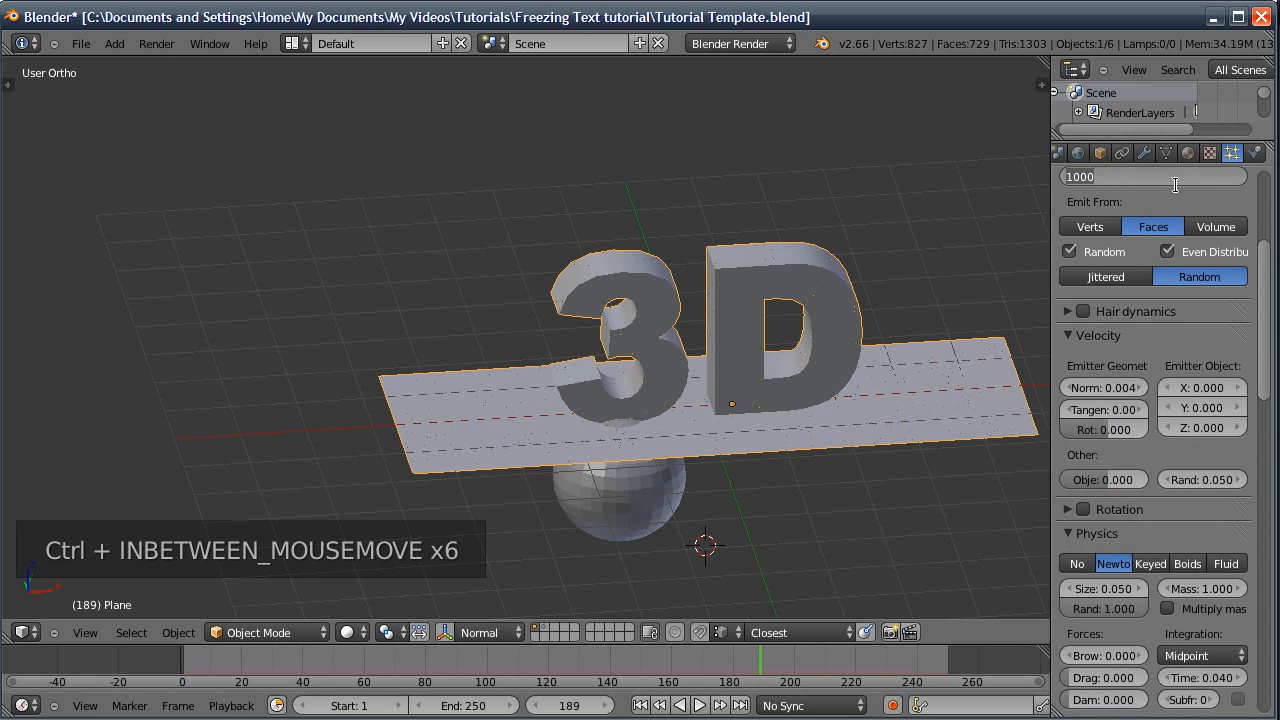
{"action": "type", "text": "100"}
{"action": "key", "text": "Return"}
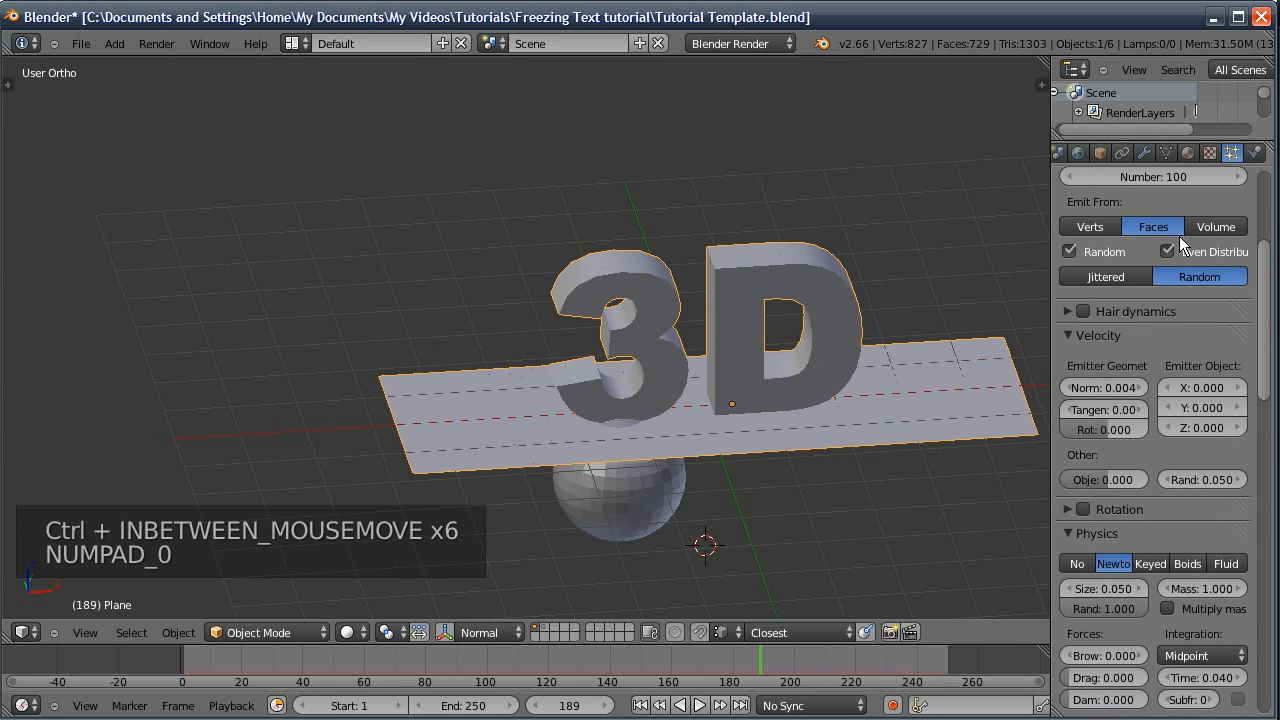
{"action": "scroll", "coordinate": [1220, 458], "scroll_direction": "up", "scroll_amount": 4}
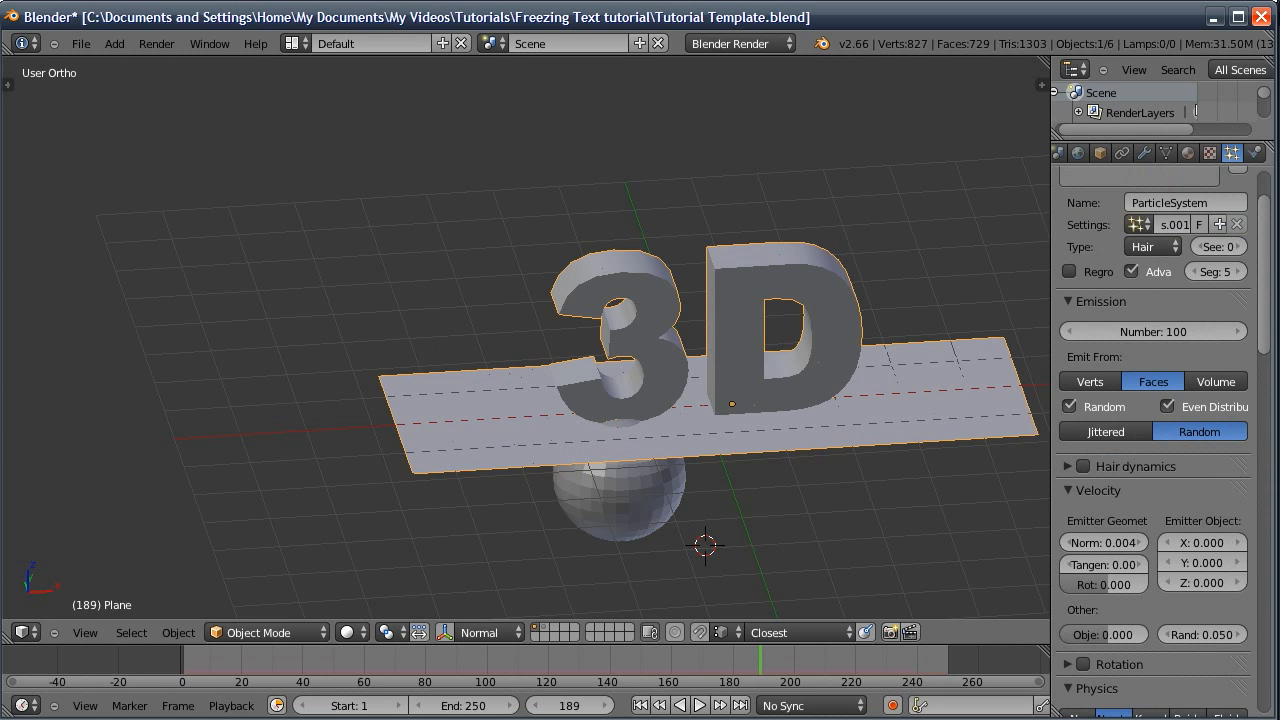
{"action": "scroll", "coordinate": [1149, 347], "scroll_direction": "up", "scroll_amount": 1}
{"action": "scroll", "coordinate": [1162, 395], "scroll_direction": "down", "scroll_amount": 15}
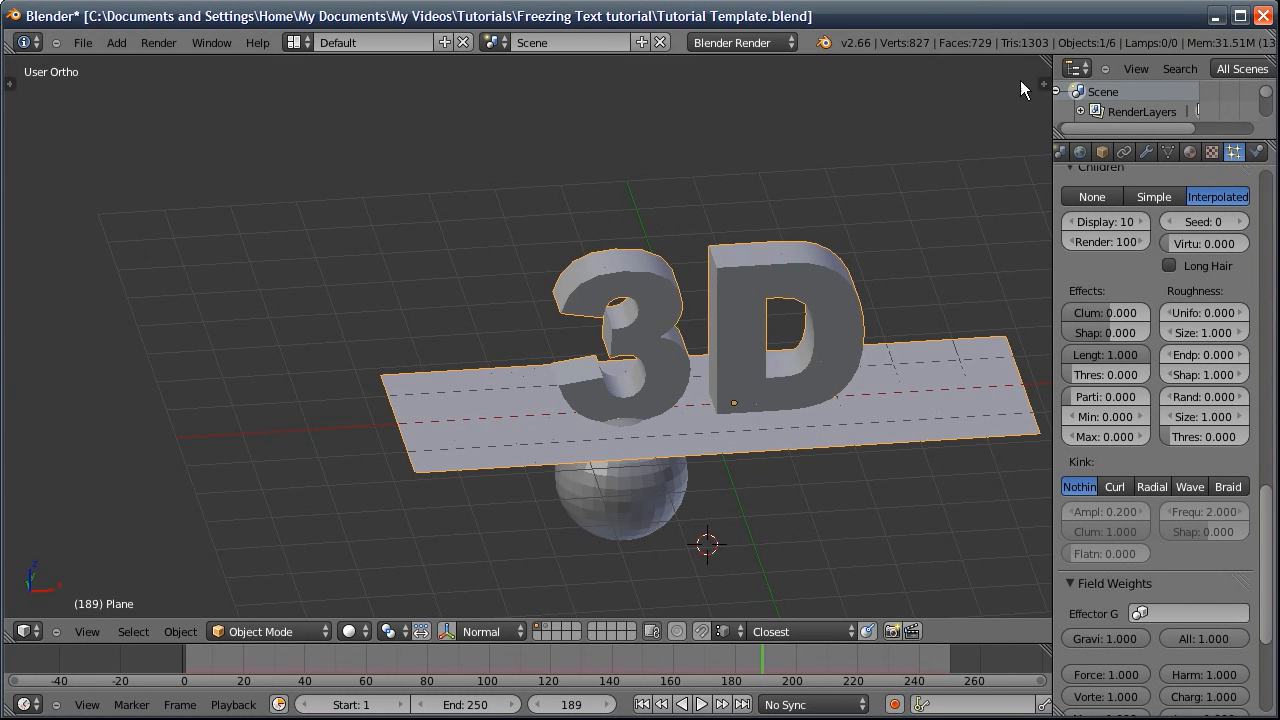
Set the rendered children count to 50 and the children's random roughness to 1.000
{"action": "scroll", "coordinate": [1115, 290], "scroll_direction": "up", "scroll_amount": 2}
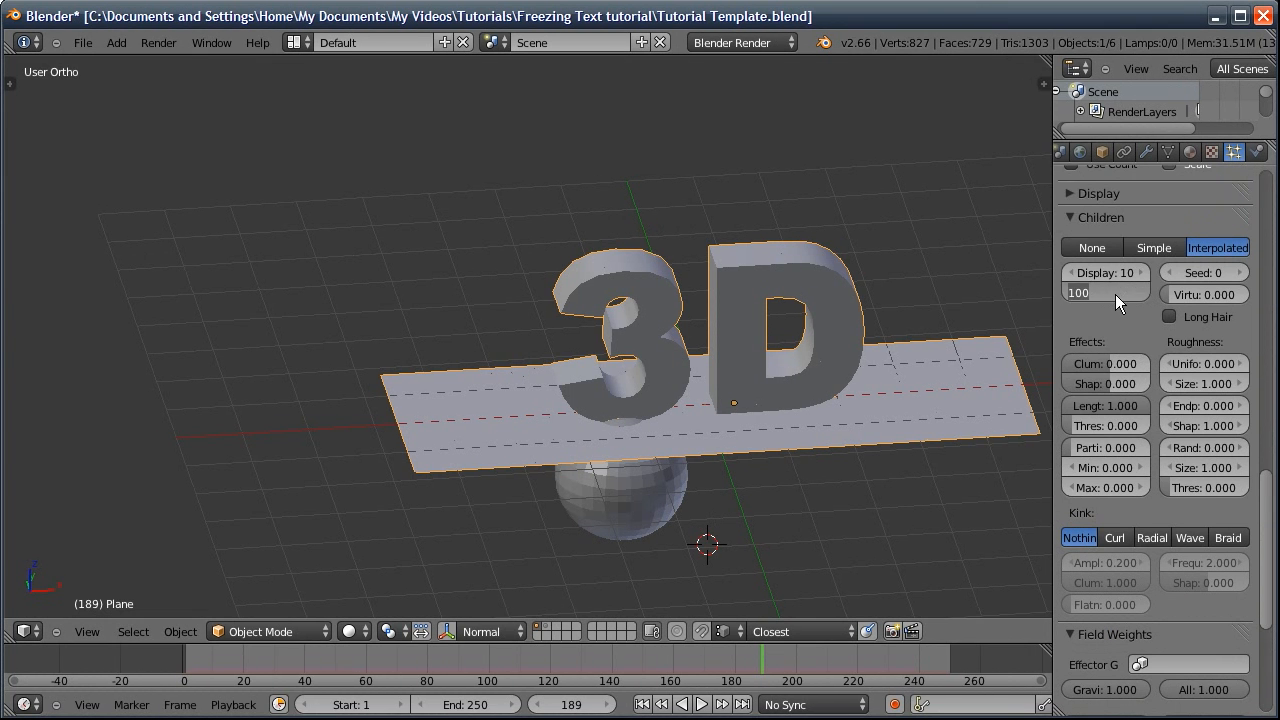
{"action": "type", "text": "50"}
{"action": "key", "text": "Return"}
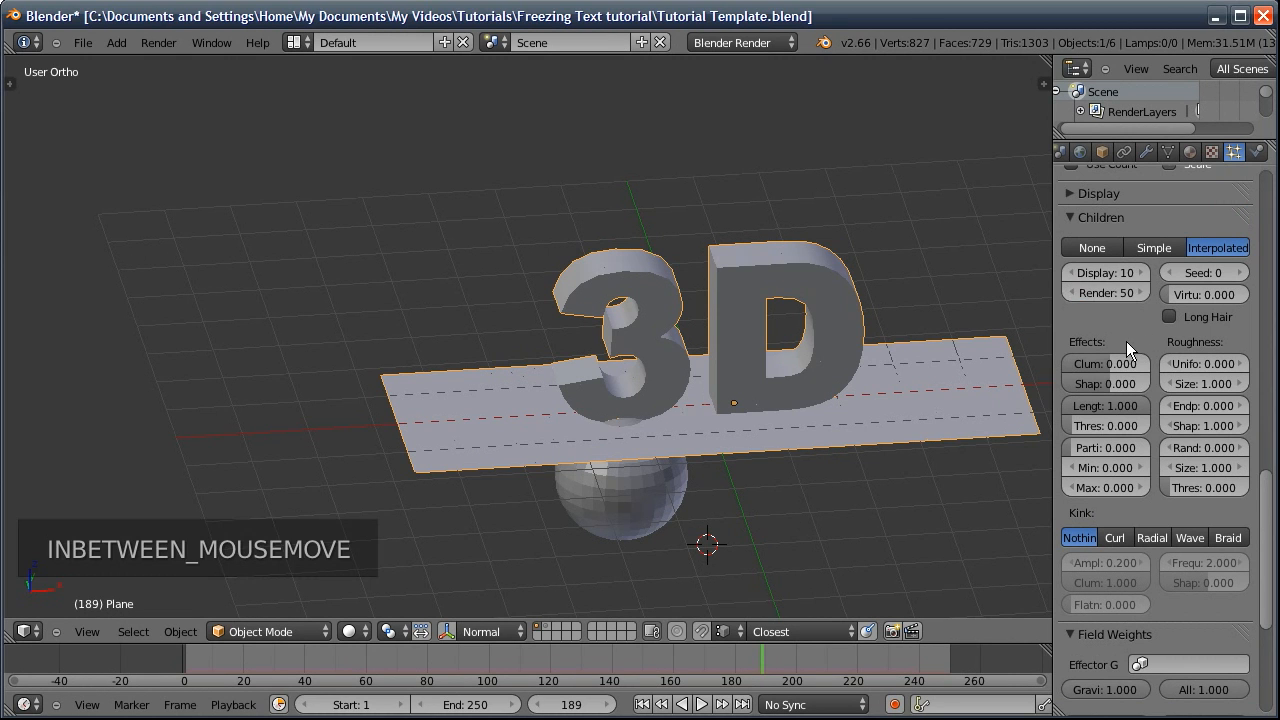
{"action": "left_click_drag", "start_coordinate": [1195, 451], "coordinate": [1216, 442]}
{"action": "left_click", "coordinate": [1204, 448]}
{"action": "type", "text": "1"}
{"action": "key", "text": "Return"}
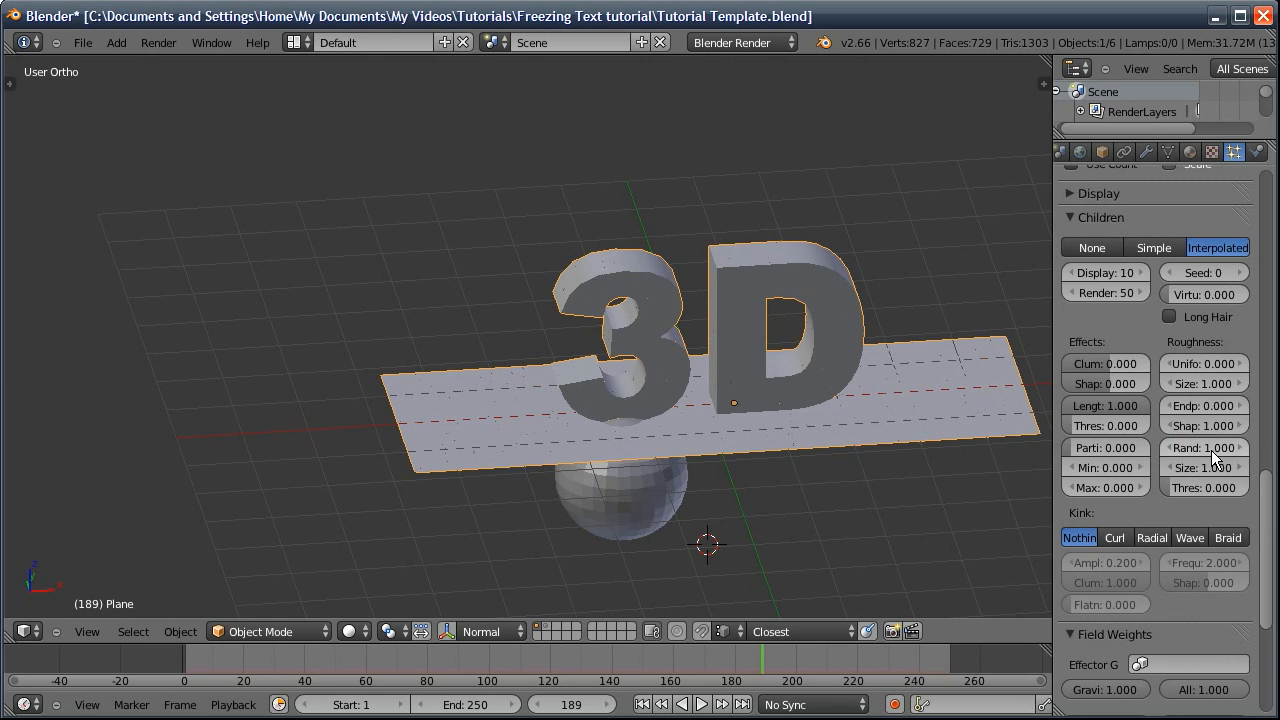
{"action": "scroll", "coordinate": [1200, 445], "scroll_direction": "up", "scroll_amount": 9}
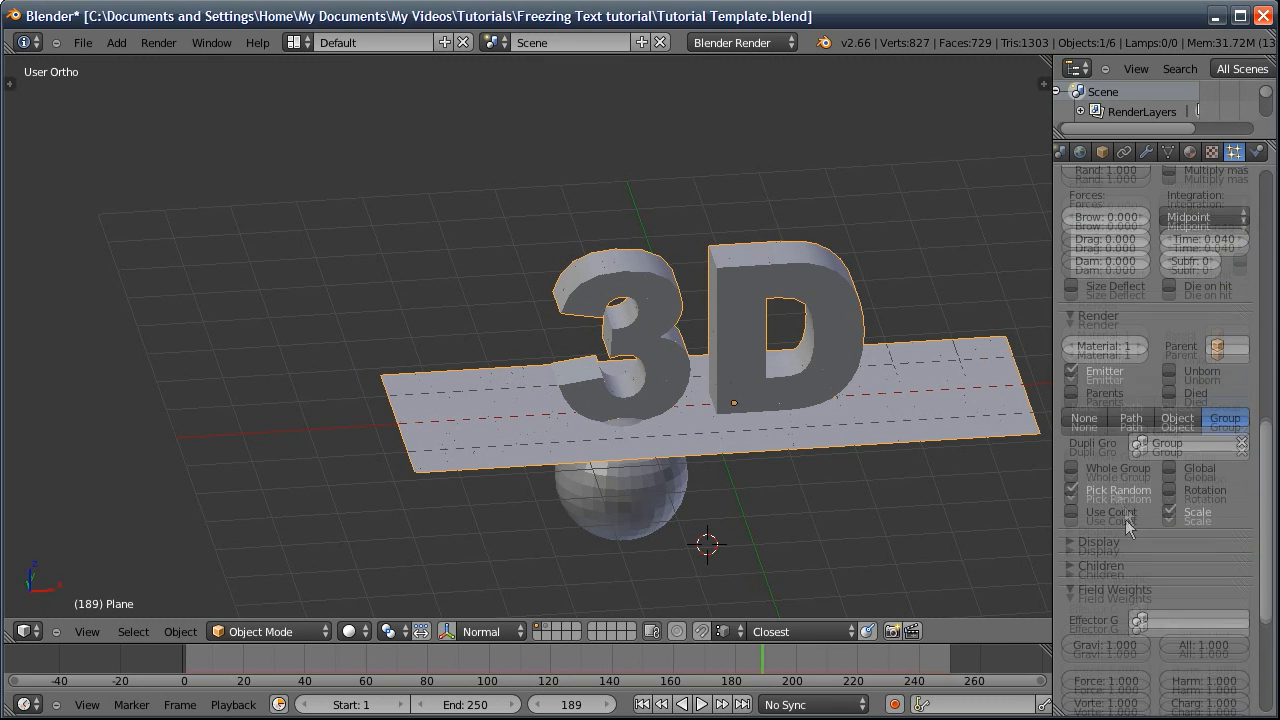
Give the last crystal block in the row a new material with a red diffuse color
{"action": "middle_click_drag", "start_coordinate": [815, 502], "coordinate": [735, 232], "text": "shift"}
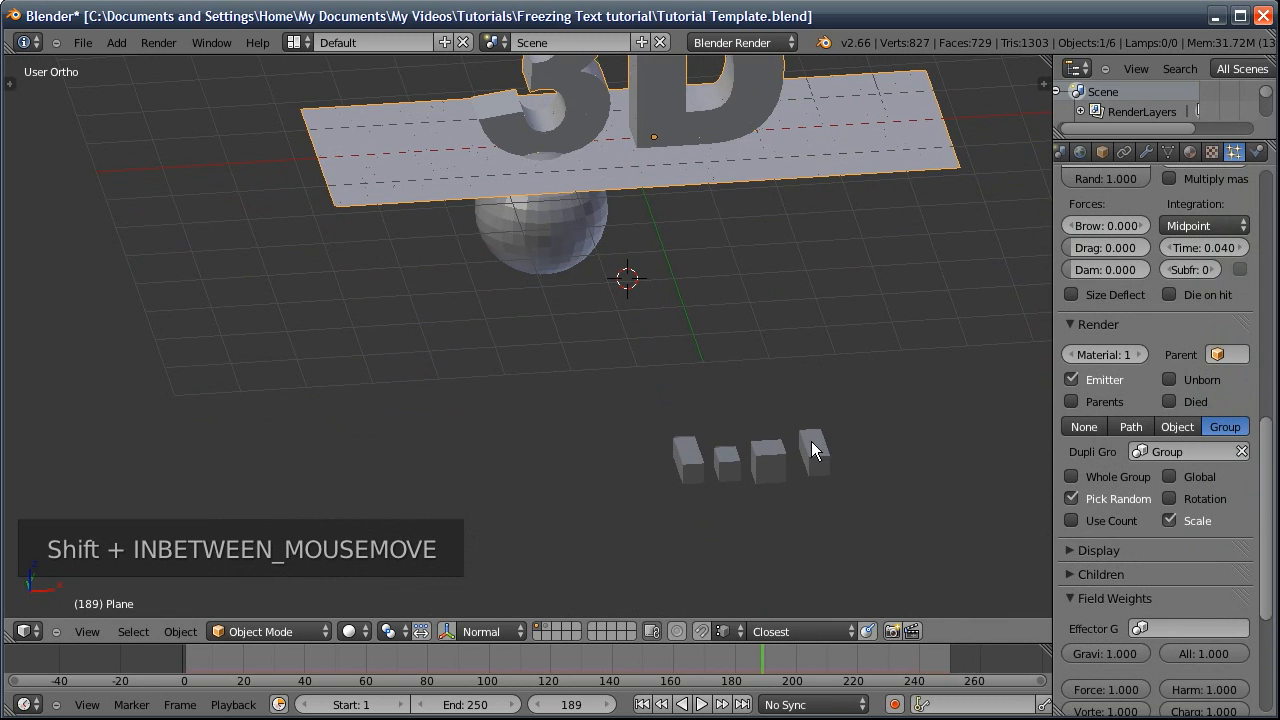
{"action": "right_click", "coordinate": [811, 445]}
{"action": "left_click", "coordinate": [1189, 151]}
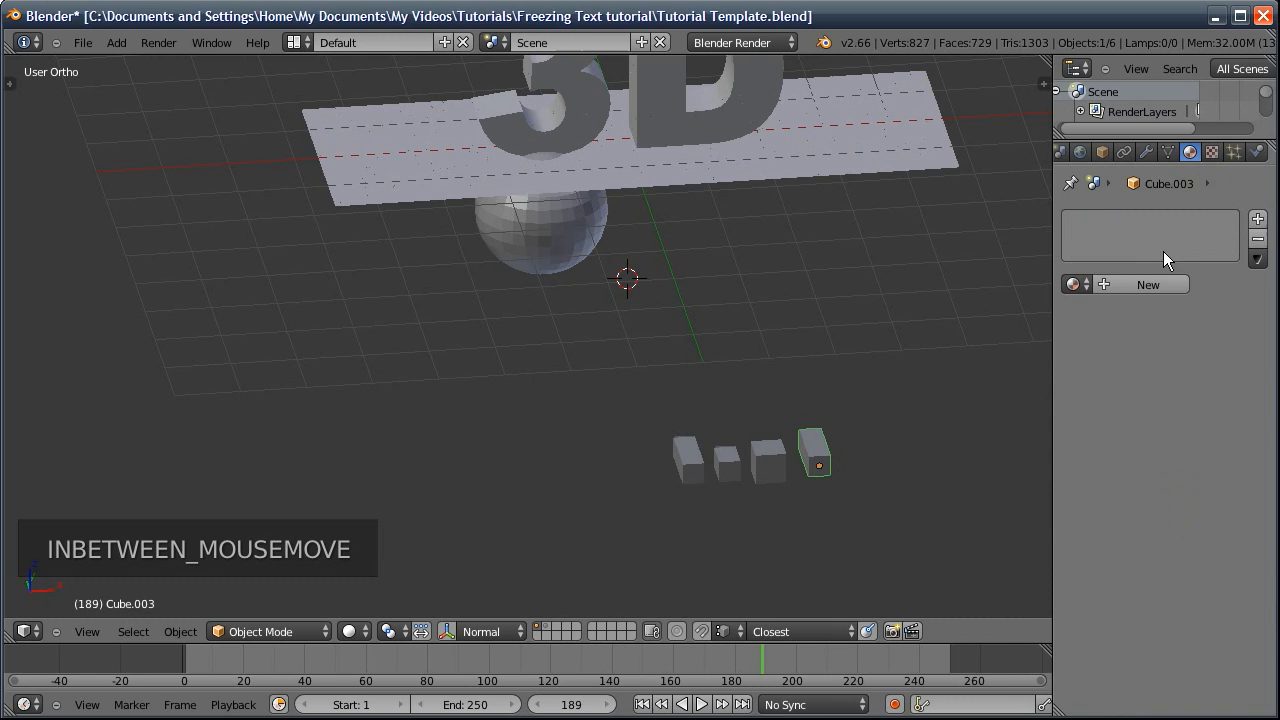
{"action": "left_click", "coordinate": [1135, 284]}
{"action": "left_click", "coordinate": [1123, 525]}
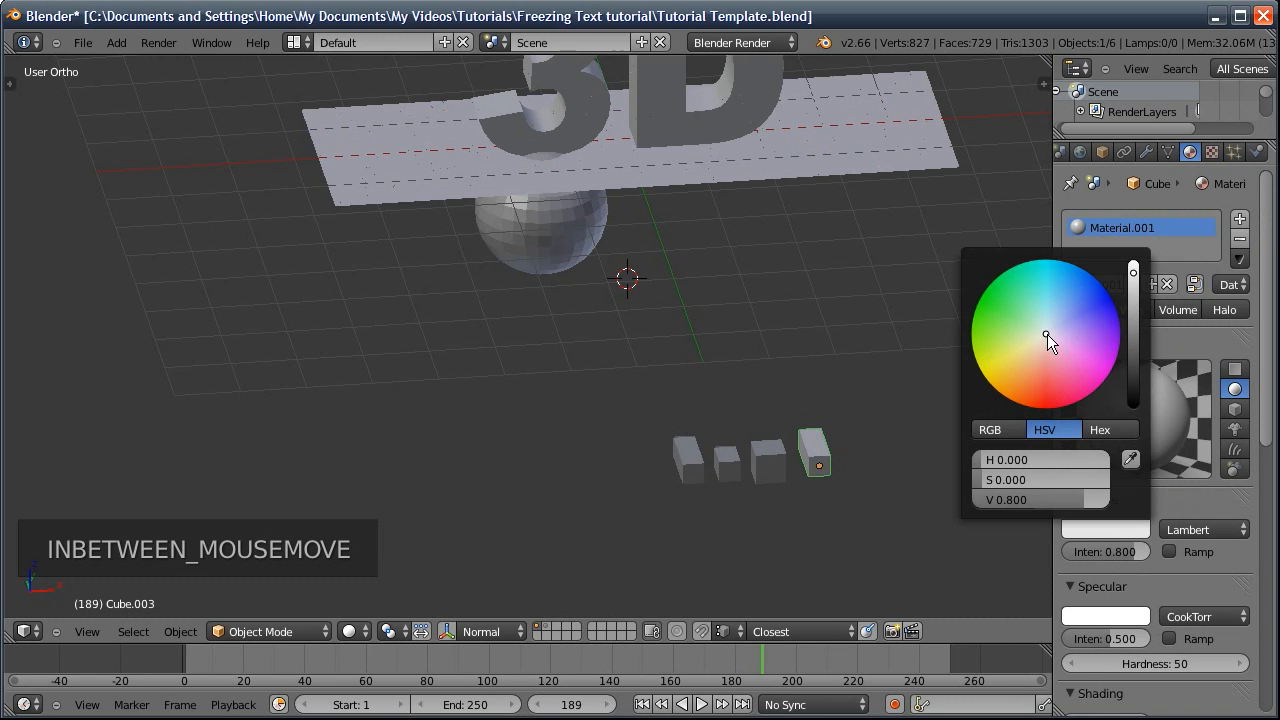
{"action": "left_click_drag", "start_coordinate": [1047, 334], "coordinate": [1046, 405]}
Link the red block's material to the other three crystal blocks
{"action": "right_click", "coordinate": [772, 459]}
{"action": "right_click", "coordinate": [728, 463], "text": "shift"}
{"action": "right_click", "coordinate": [690, 460], "text": "shift"}
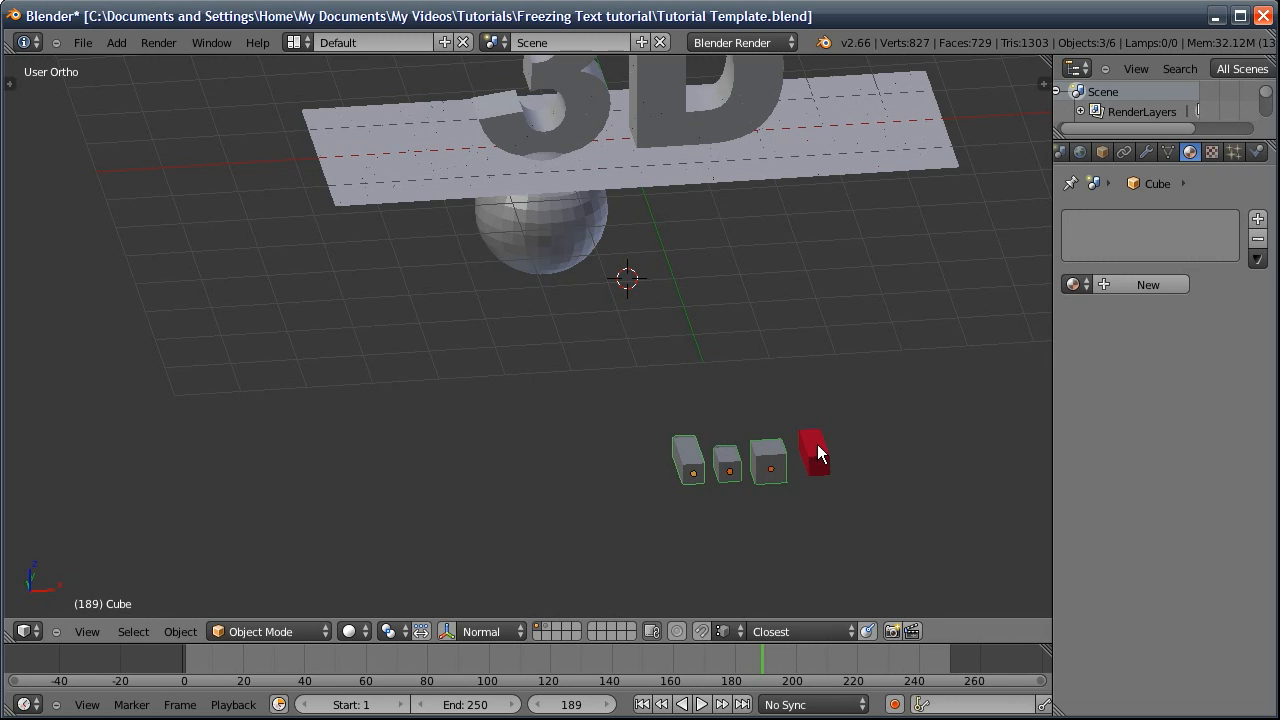
{"action": "right_click", "coordinate": [818, 448], "text": "shift"}
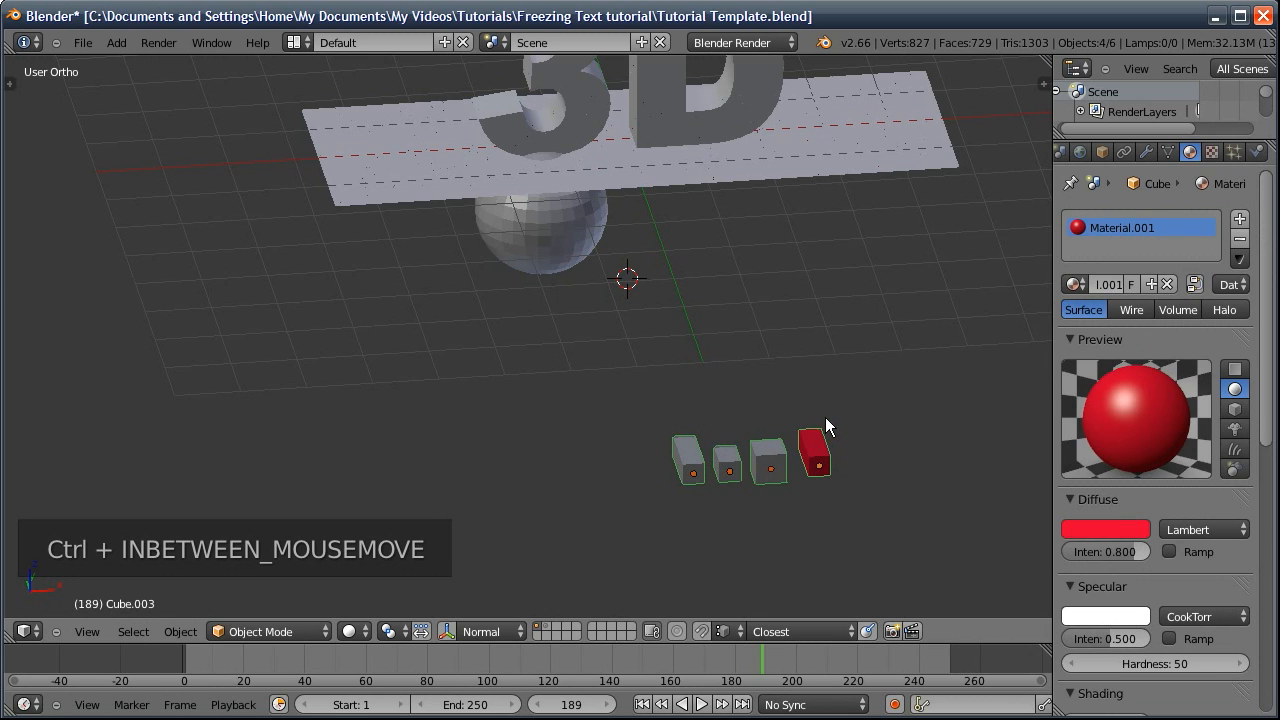
{"action": "key", "text": "ctrl+l"}
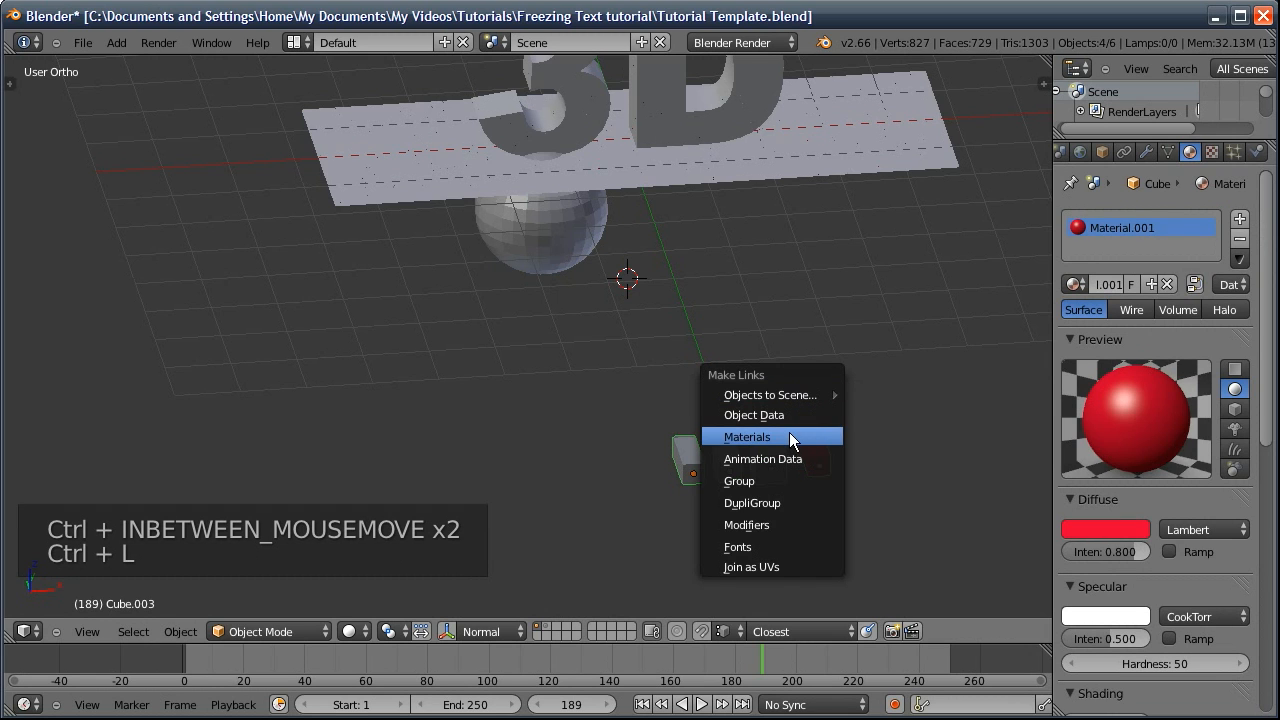
{"action": "left_click", "coordinate": [793, 437]}
{"action": "right_click", "coordinate": [814, 448]}
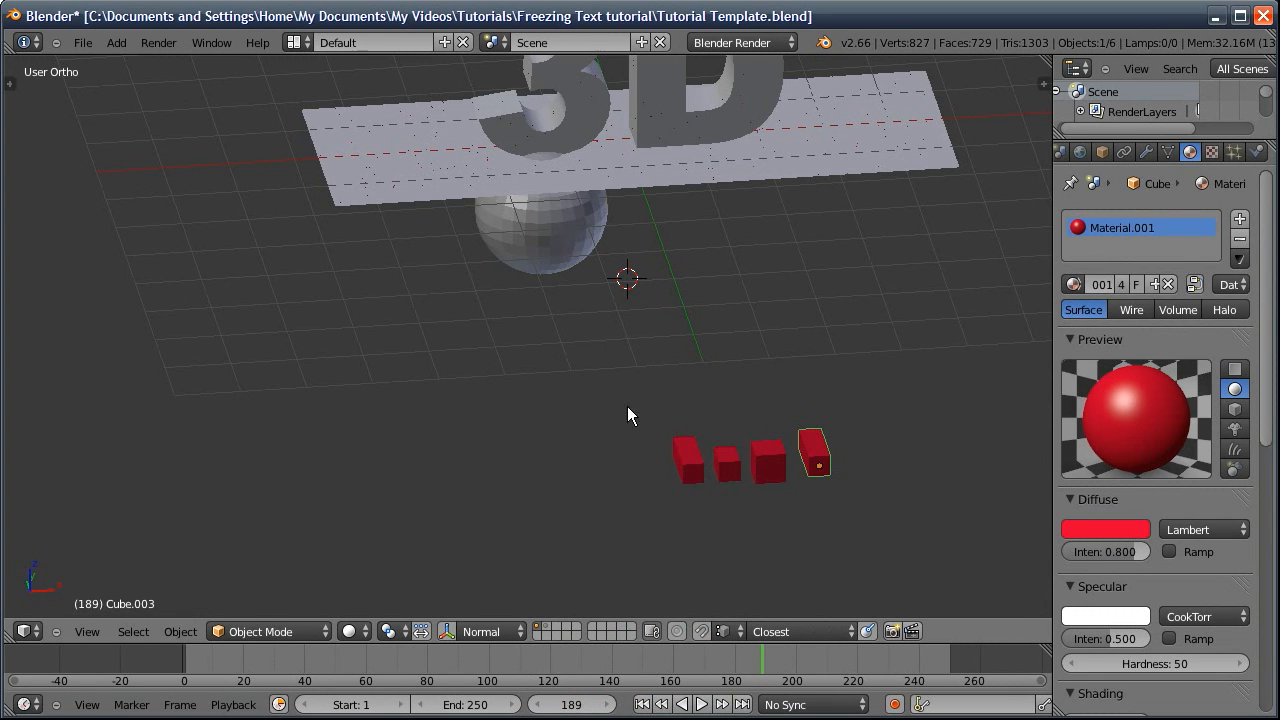
Set the particle size of the text-and-plane object's hair system to 0.100
{"action": "middle_click_drag", "start_coordinate": [815, 296], "coordinate": [808, 318]}
{"action": "middle_click_drag", "start_coordinate": [680, 116], "coordinate": [750, 342], "text": "shift"}
{"action": "scroll", "coordinate": [754, 350], "scroll_direction": "up", "scroll_amount": 6}
{"action": "scroll", "coordinate": [756, 491], "scroll_direction": "down", "scroll_amount": 2}
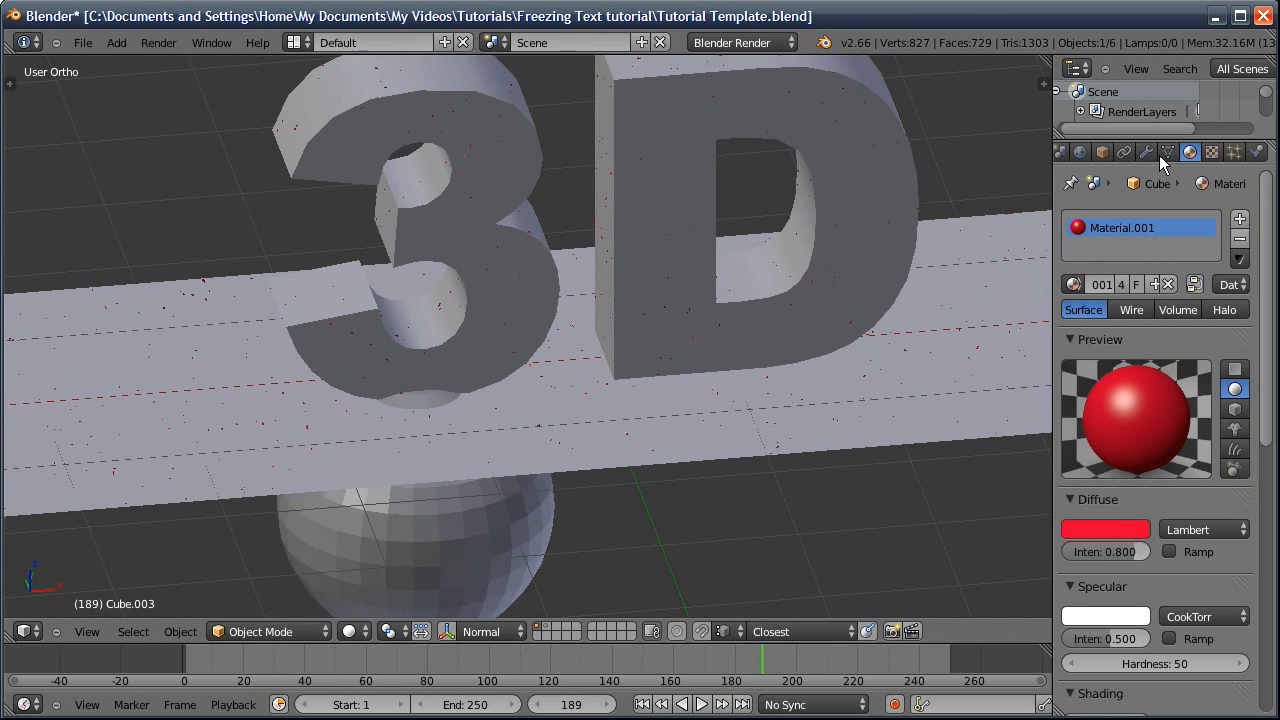
{"action": "left_click", "coordinate": [1234, 152]}
{"action": "right_click", "coordinate": [1004, 301]}
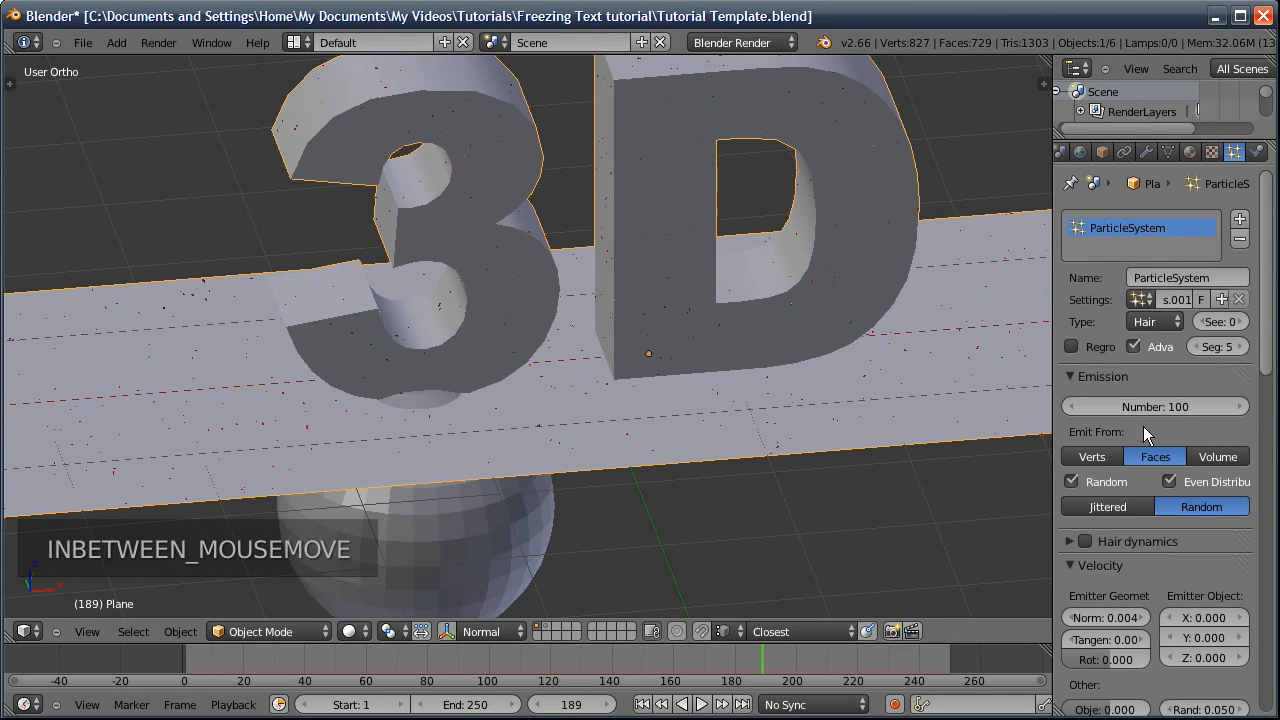
{"action": "scroll", "coordinate": [1143, 426], "scroll_direction": "down", "scroll_amount": 5}
{"action": "scroll", "coordinate": [1149, 431], "scroll_direction": "down", "scroll_amount": 3}
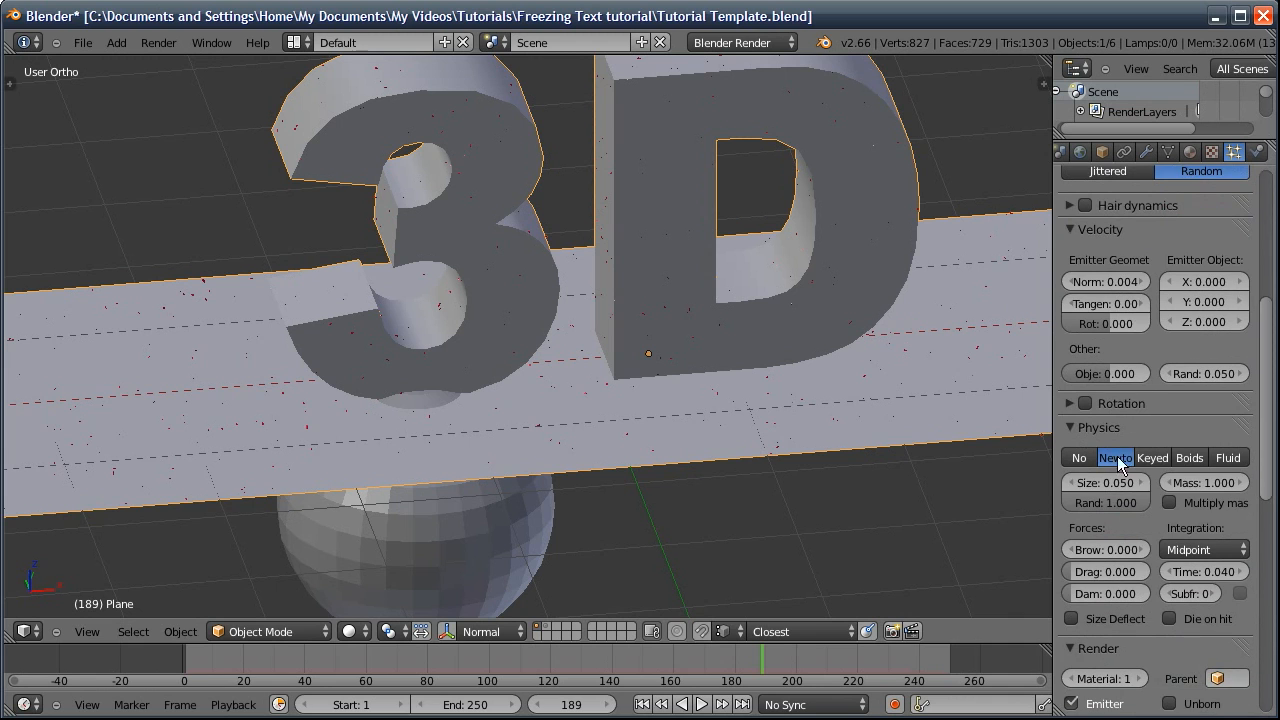
{"action": "left_click", "coordinate": [1113, 481], "text": "ctrl"}
{"action": "type", "text": "0.1"}
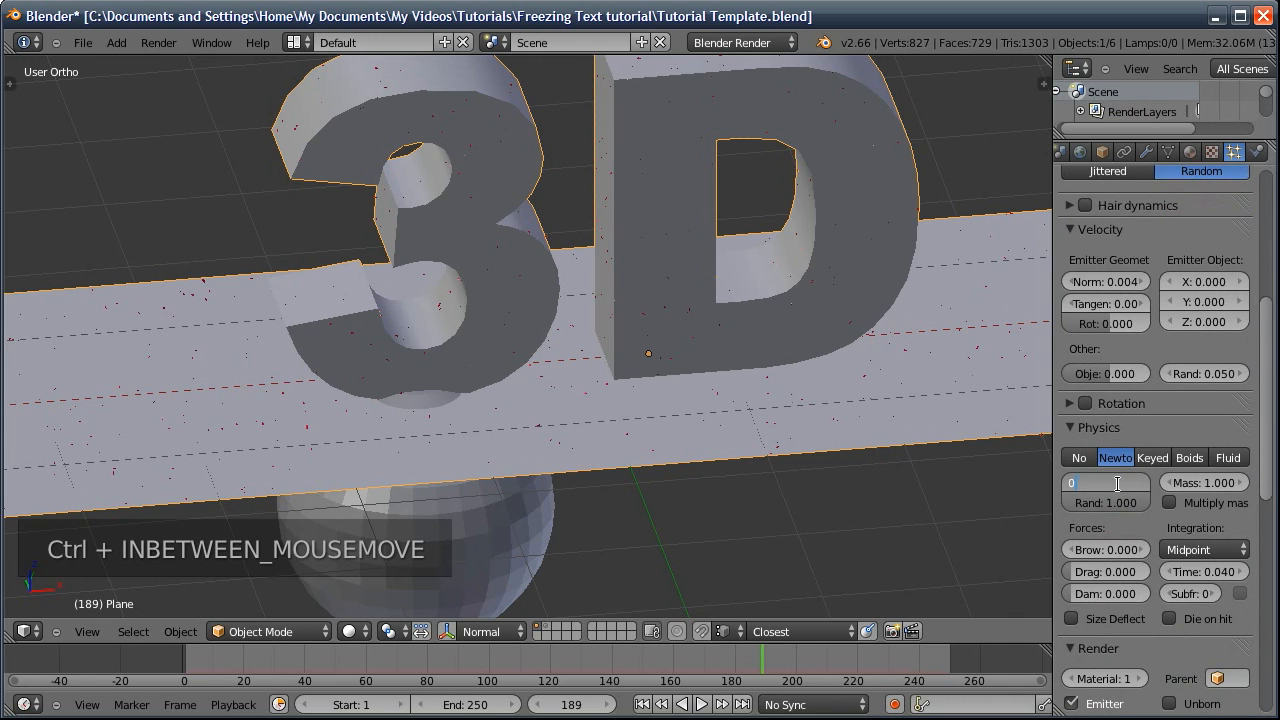
{"action": "key", "text": "Return"}
Set the number of emitted hair particles to 200
{"action": "middle_click_drag", "start_coordinate": [1038, 404], "coordinate": [803, 360]}
{"action": "scroll", "coordinate": [1159, 396], "scroll_direction": "up", "scroll_amount": 8}
{"action": "left_click", "coordinate": [1159, 402], "text": "ctrl"}
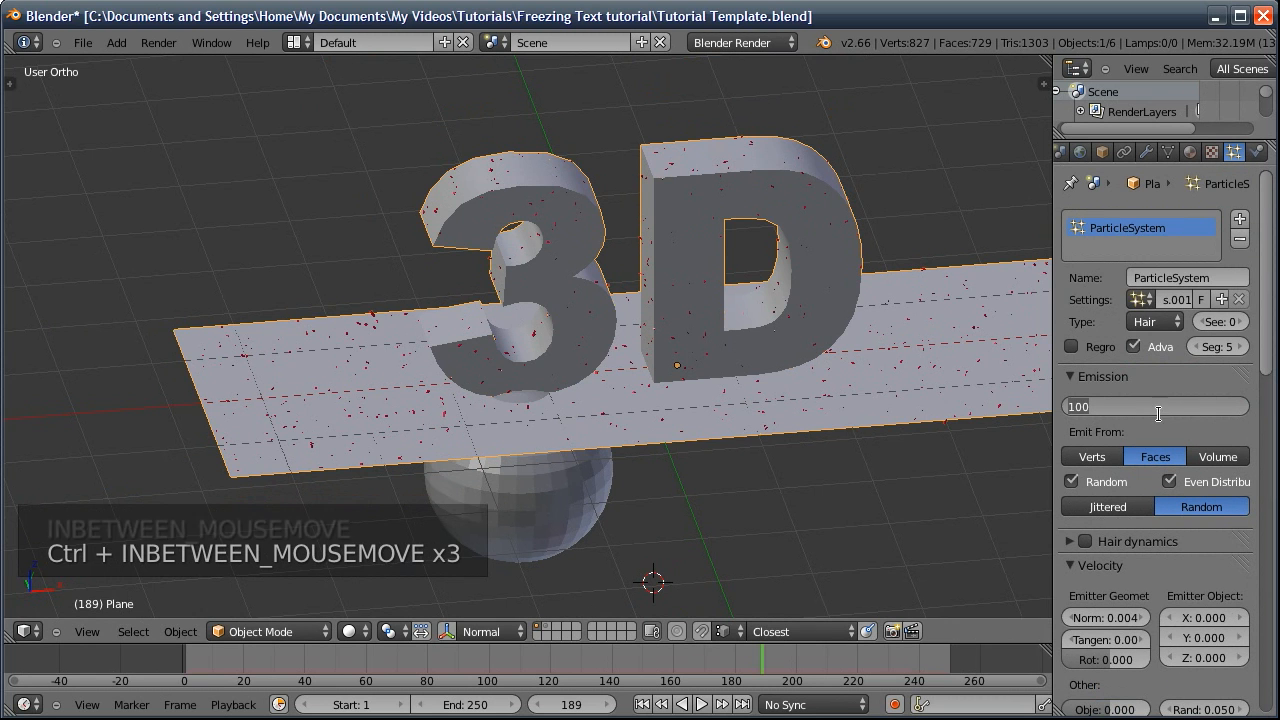
{"action": "type", "text": "200"}
{"action": "key", "text": "Return"}
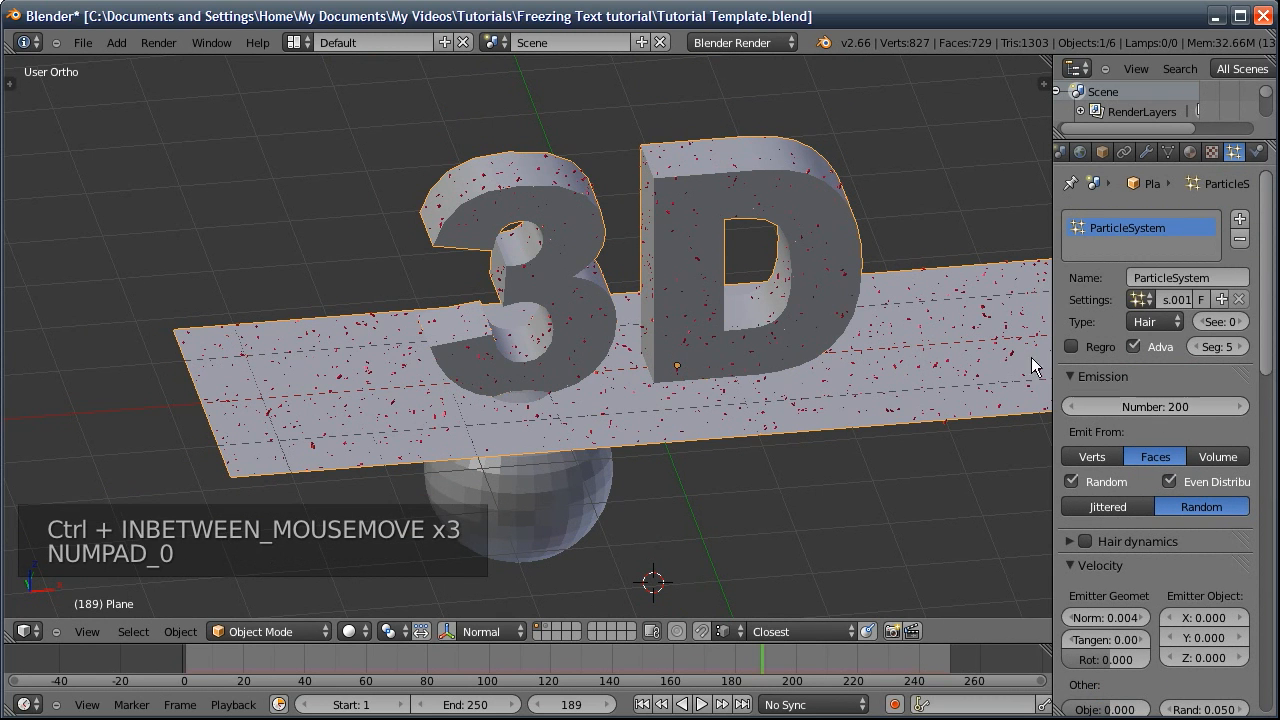
Set the number of displayed children per particle to 1
{"action": "scroll", "coordinate": [1136, 570], "scroll_direction": "down", "scroll_amount": 8}
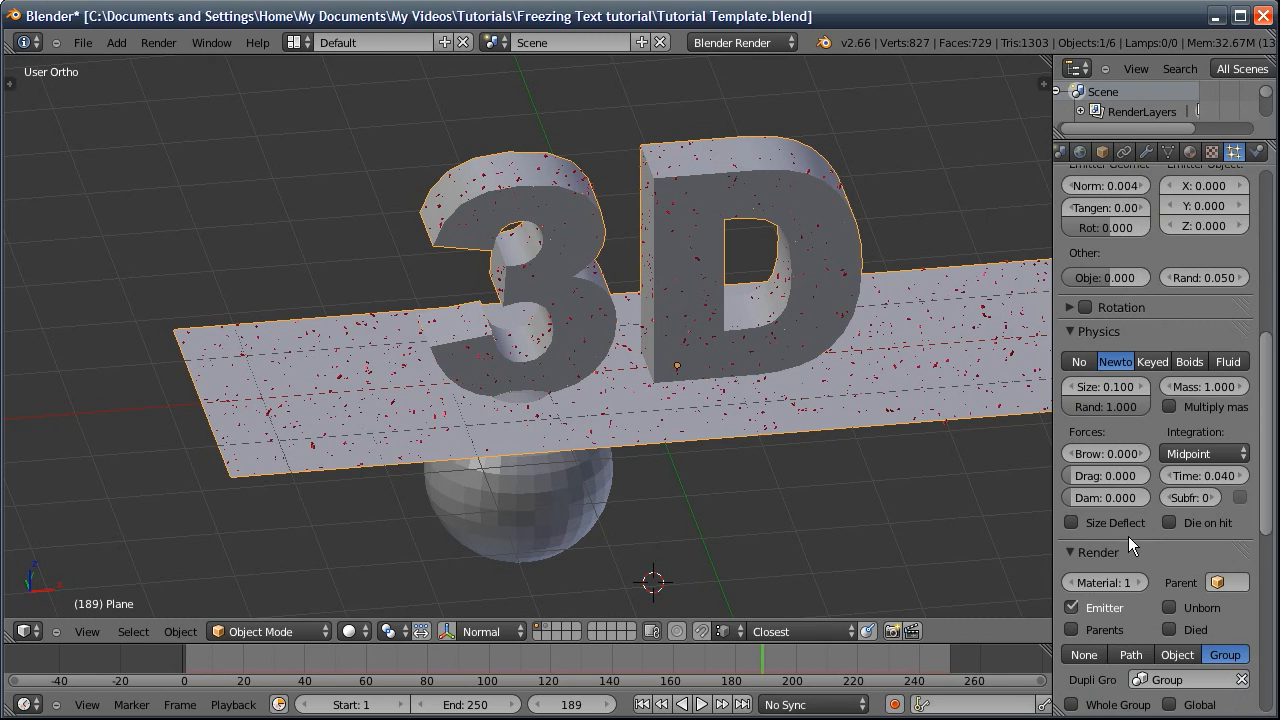
{"action": "scroll", "coordinate": [1128, 536], "scroll_direction": "down", "scroll_amount": 10}
{"action": "scroll", "coordinate": [1155, 408], "scroll_direction": "up", "scroll_amount": 5}
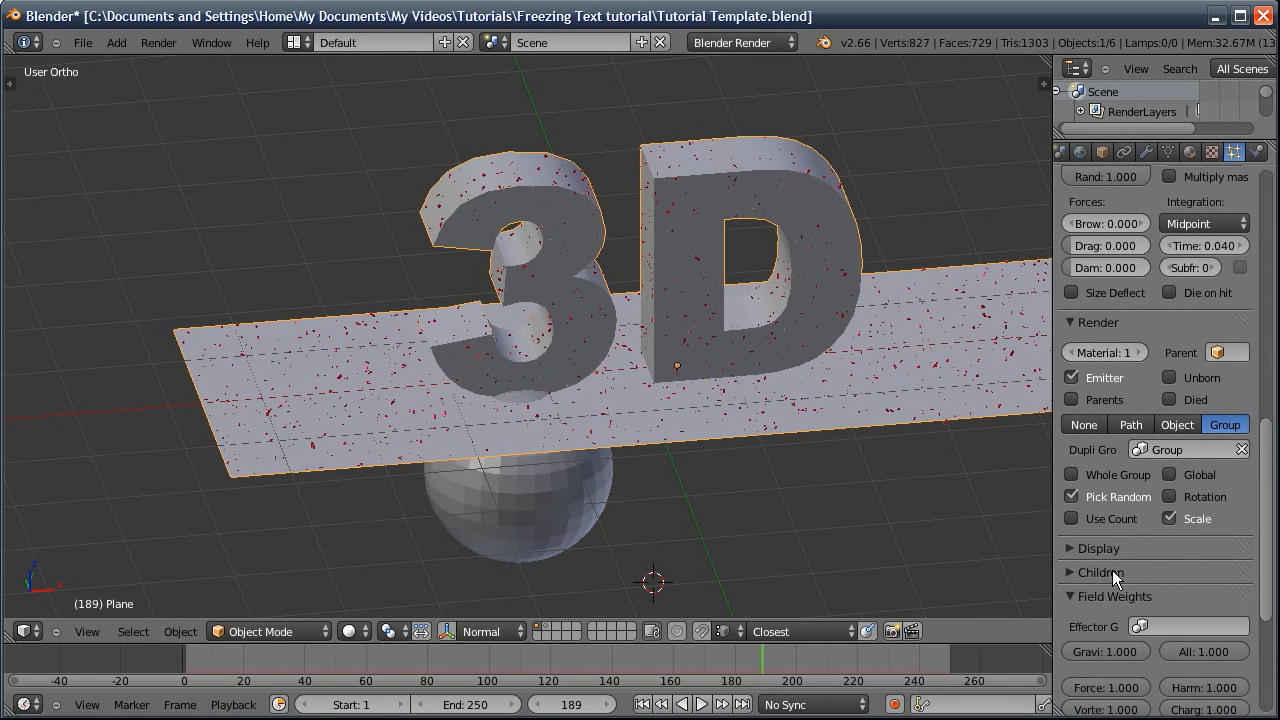
{"action": "left_click", "coordinate": [1114, 573]}
{"action": "middle_click_drag", "start_coordinate": [1114, 573], "coordinate": [1102, 390]}
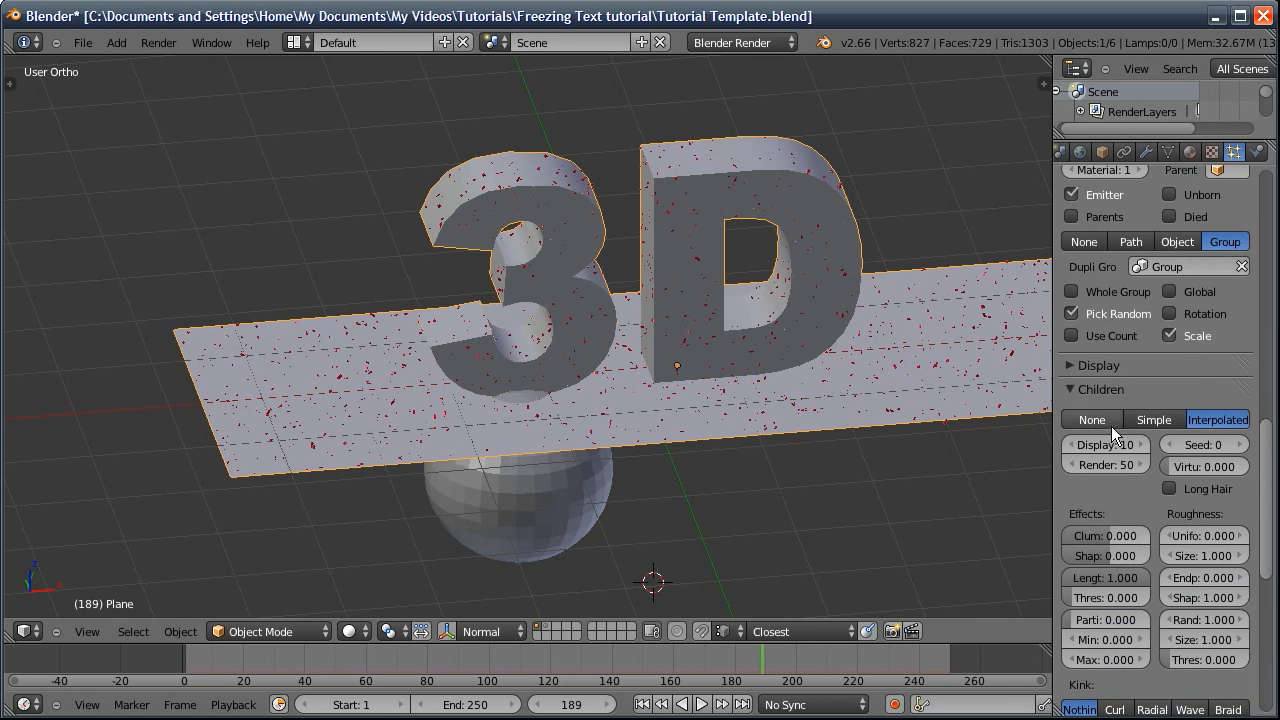
{"action": "left_click", "coordinate": [1115, 448], "text": "ctrl"}
{"action": "type", "text": "1"}
{"action": "key", "text": "Return"}
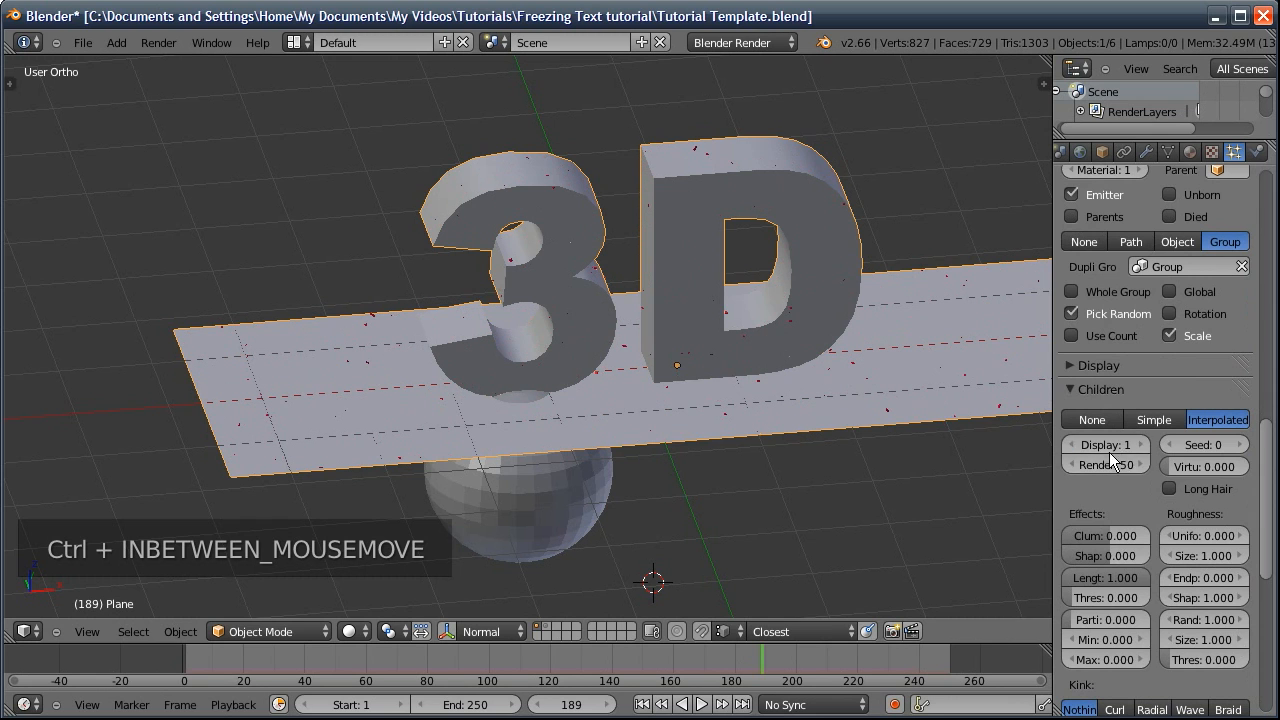
Set the number of emitted hair particles to 5000
{"action": "scroll", "coordinate": [1140, 325], "scroll_direction": "up", "scroll_amount": 15}
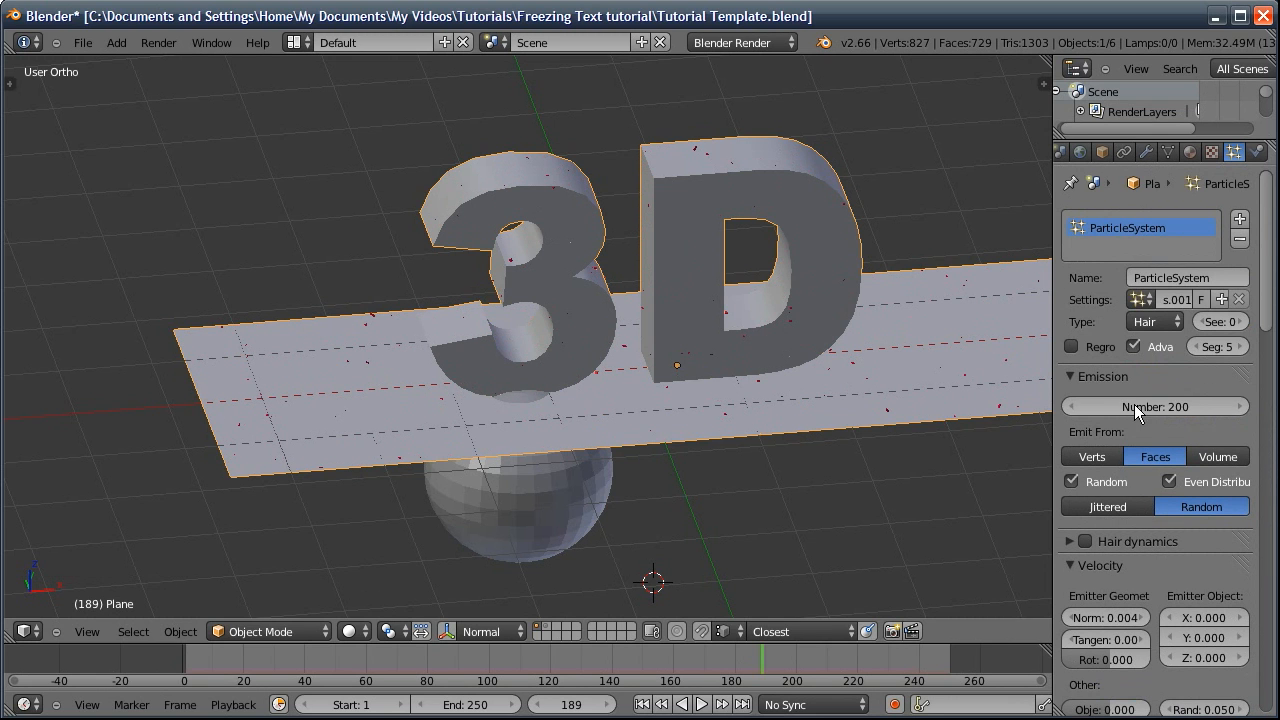
{"action": "left_click", "coordinate": [1145, 405]}
{"action": "type", "text": "5000"}
{"action": "key", "text": "Return"}
{"action": "middle_click_drag", "start_coordinate": [654, 378], "coordinate": [760, 353]}
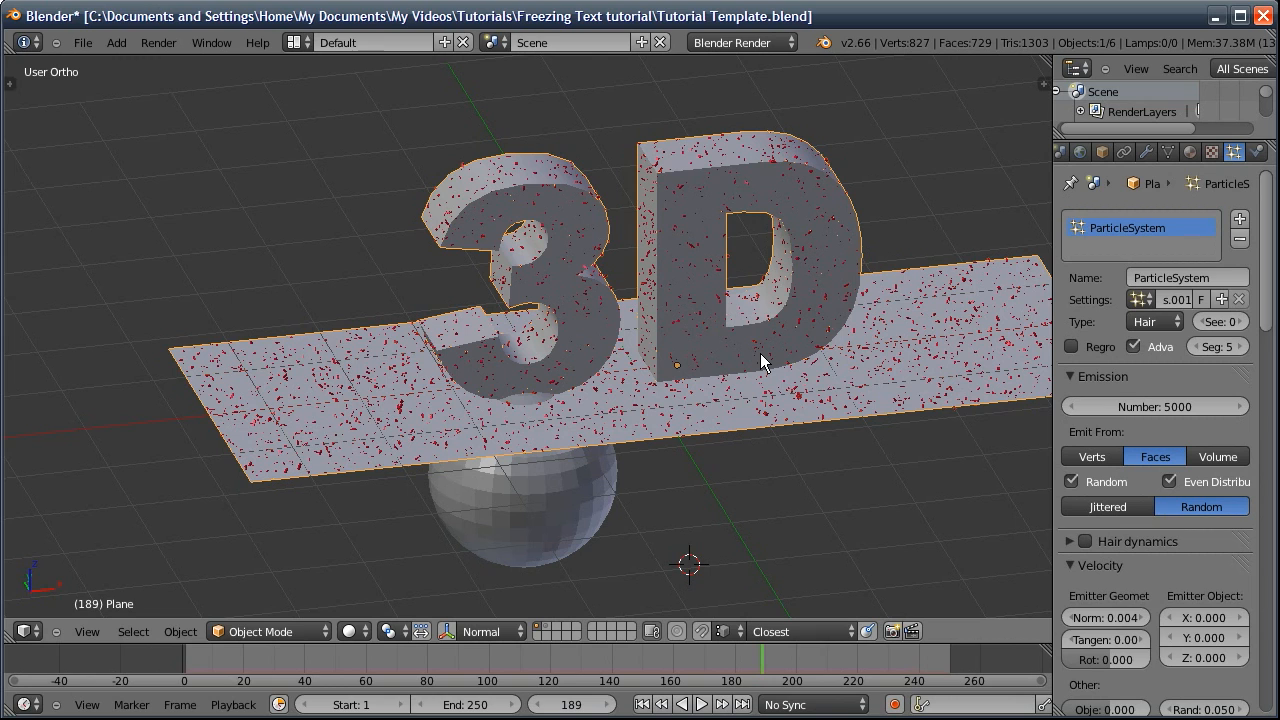
Create a new world, brighten its horizon color slightly and enable environment lighting
{"action": "left_click", "coordinate": [1080, 151]}
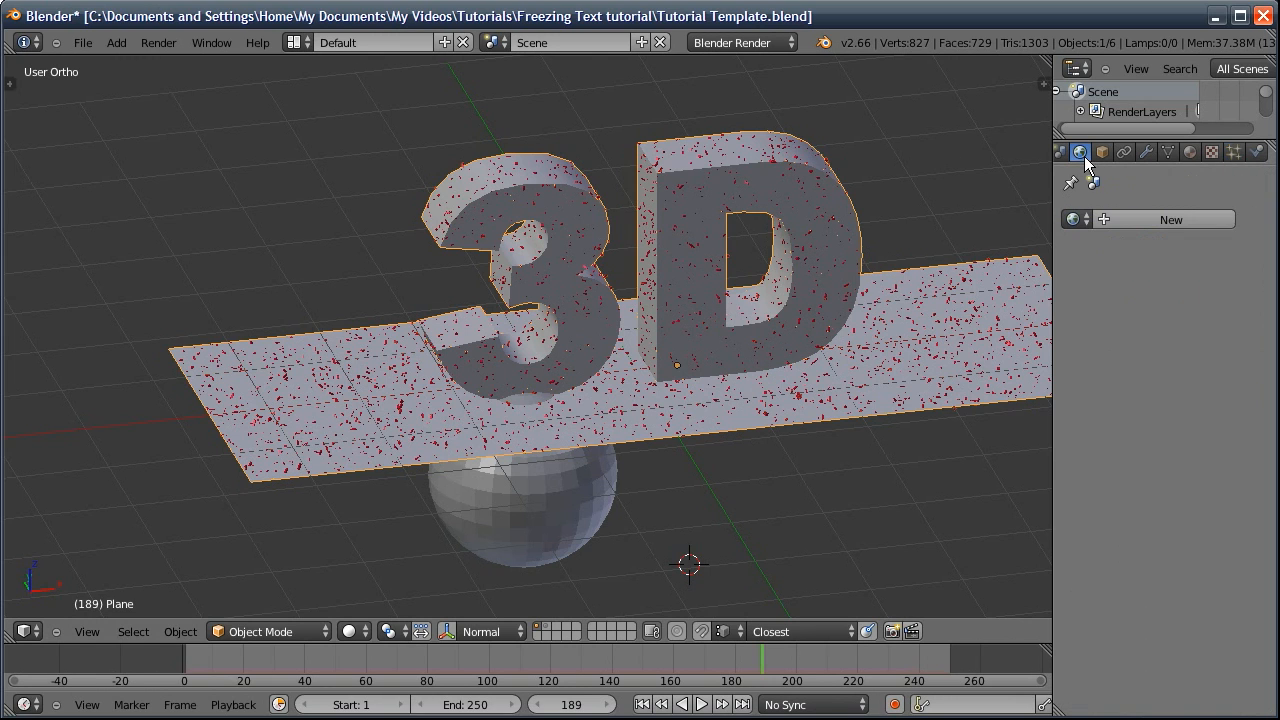
{"action": "left_click", "coordinate": [1124, 218]}
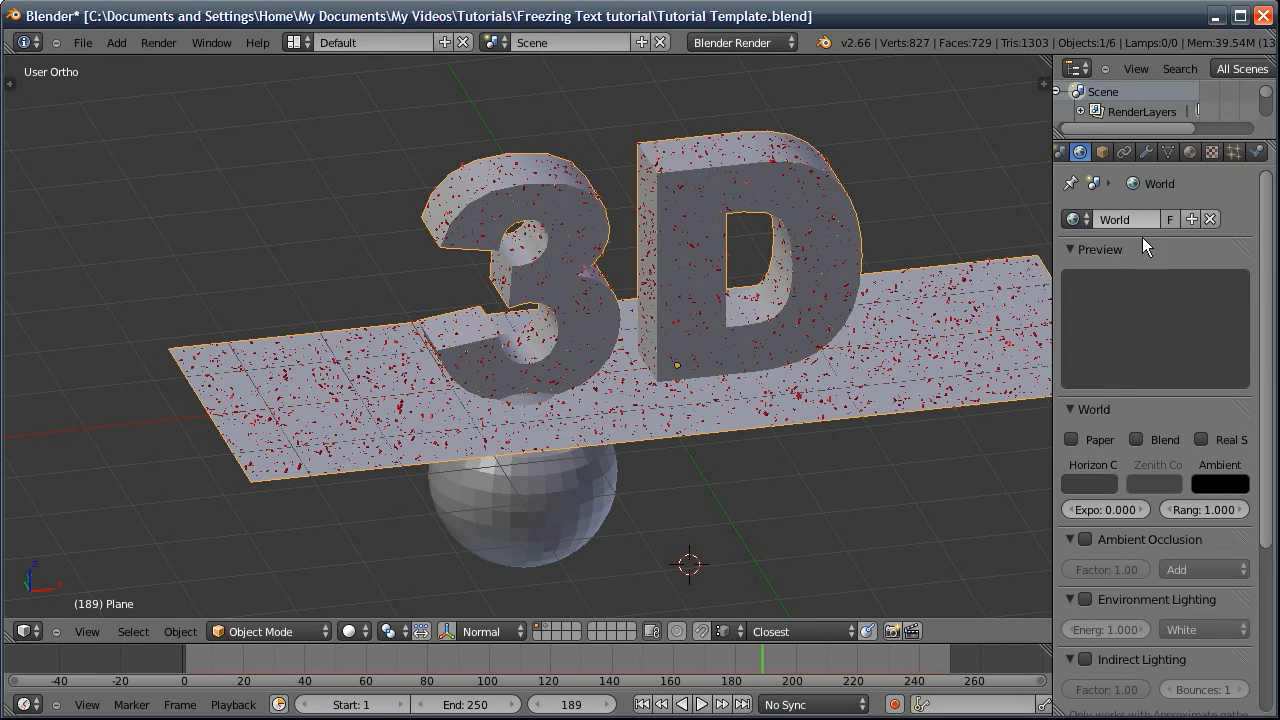
{"action": "left_click", "coordinate": [1085, 481]}
{"action": "left_click_drag", "start_coordinate": [1101, 310], "coordinate": [1102, 298]}
{"action": "left_click", "coordinate": [1085, 599]}
{"action": "scroll", "coordinate": [1168, 372], "scroll_direction": "down", "scroll_amount": 4}
{"action": "scroll", "coordinate": [1120, 150], "scroll_direction": "up", "scroll_amount": 3}
Set the render resolution scale to 40%, render the current frame and close the result
{"action": "left_click", "coordinate": [1108, 151]}
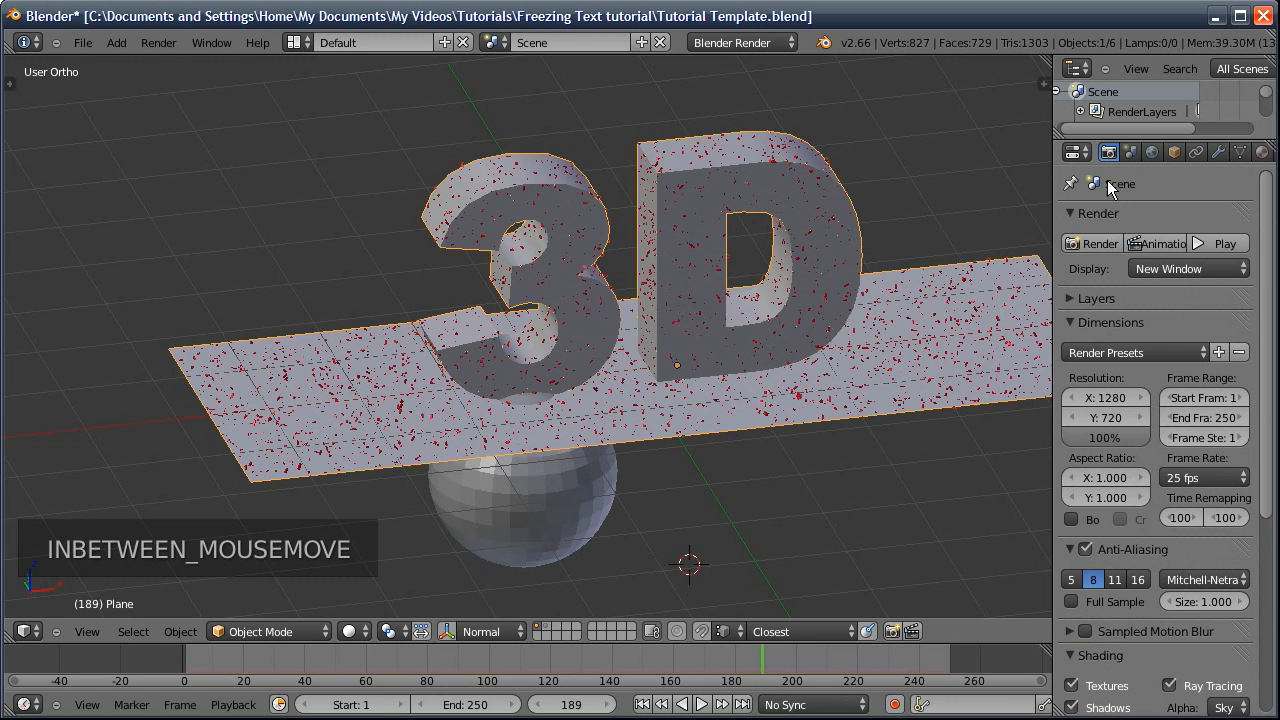
{"action": "left_click", "coordinate": [1108, 434], "text": "ctrl"}
{"action": "type", "text": "40"}
{"action": "key", "text": "Return"}
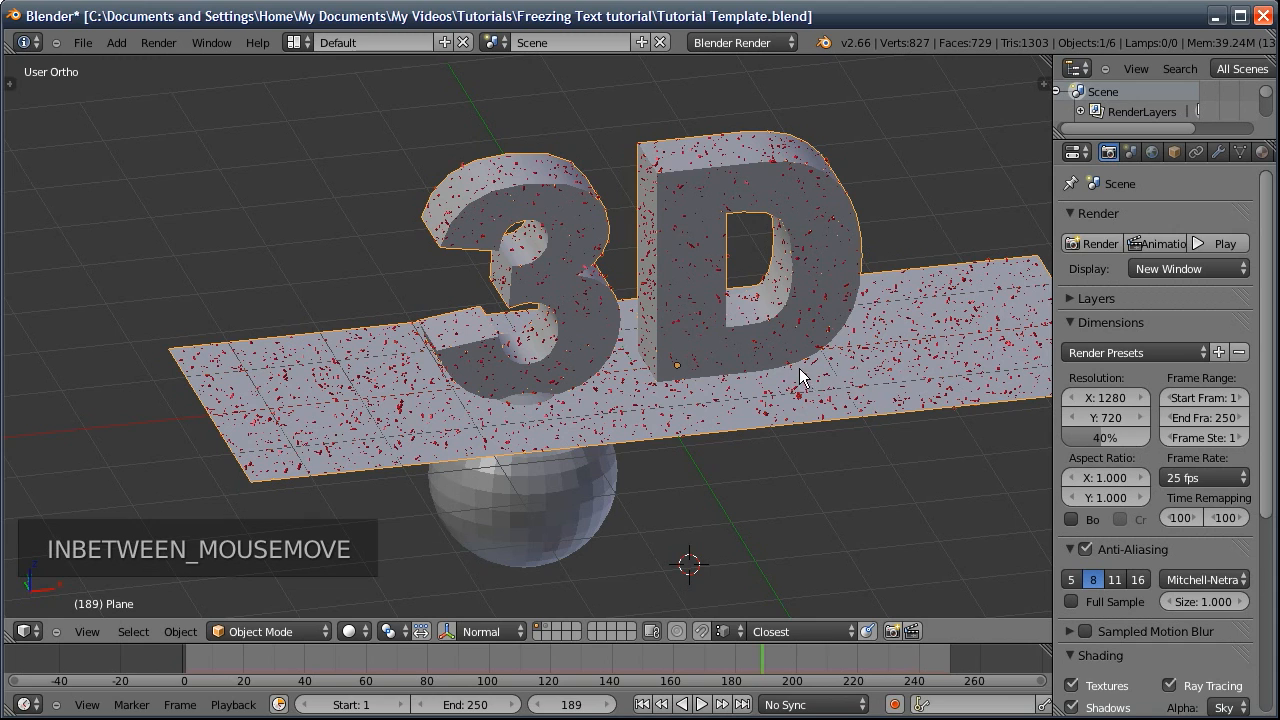
{"action": "key", "text": "F12"}
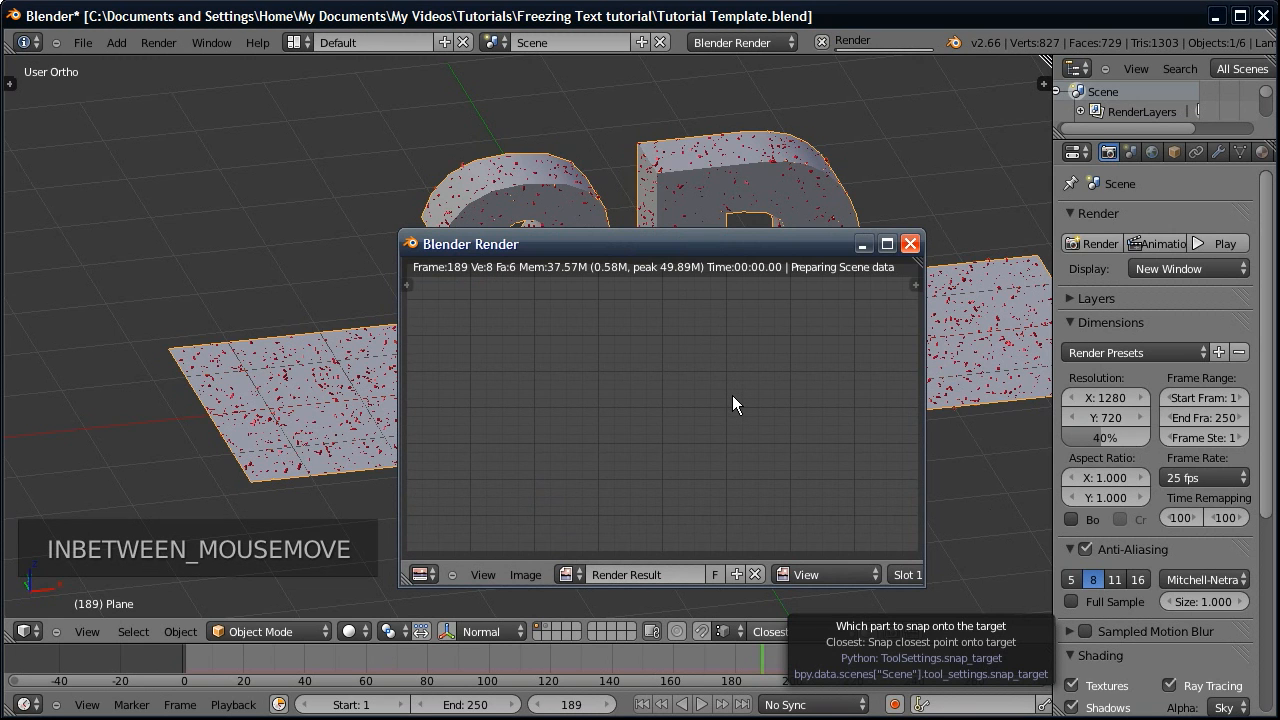
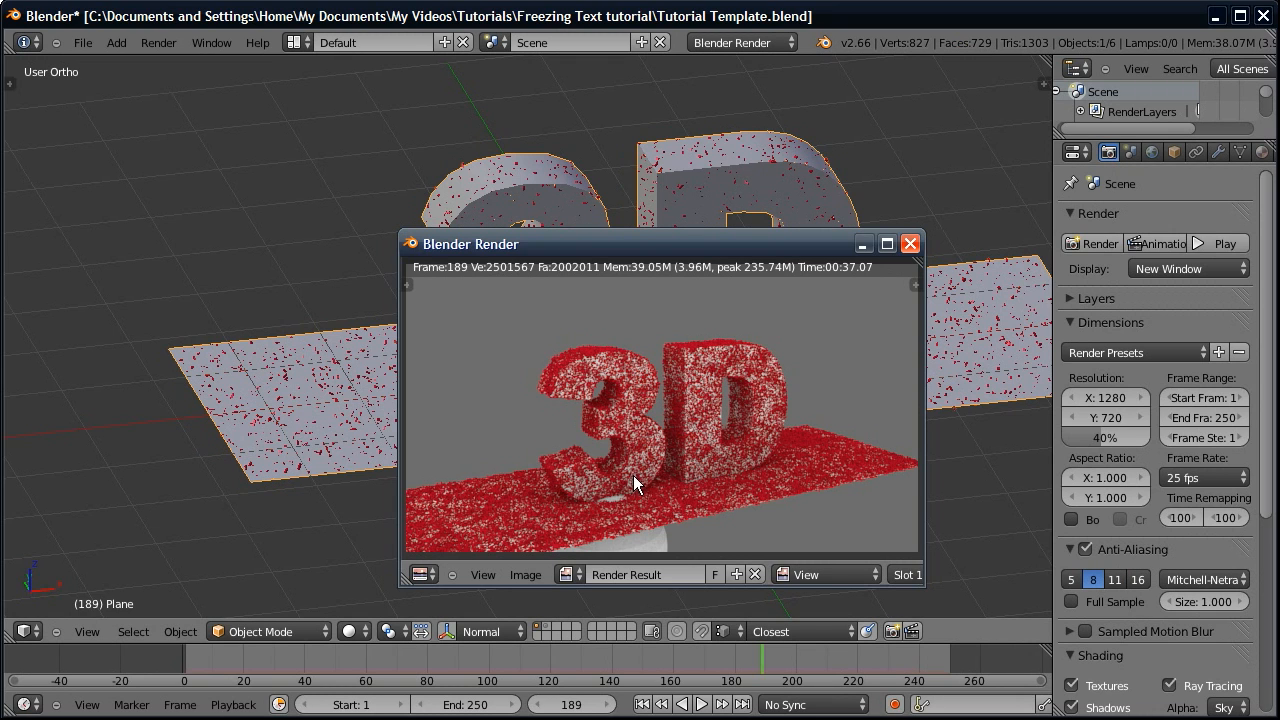
{"action": "left_click", "coordinate": [909, 244]}
Exclude the sphere from rendering
{"action": "right_click", "coordinate": [561, 495]}
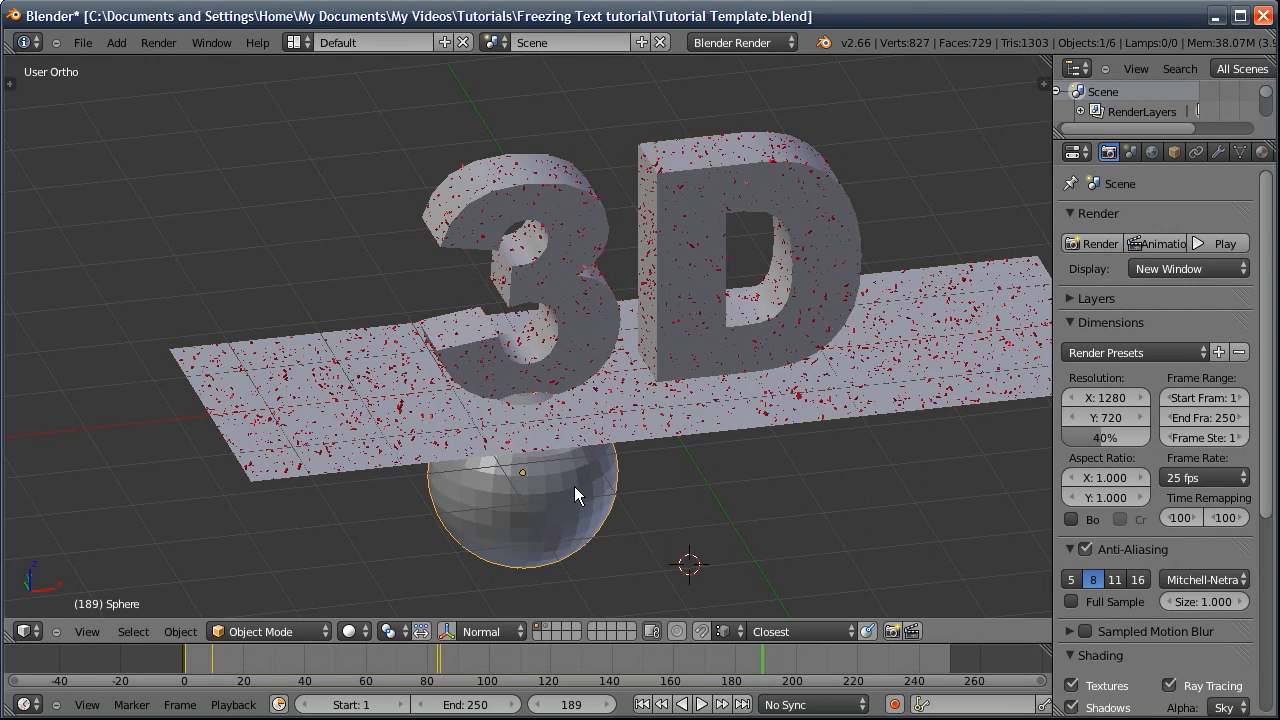
{"action": "key", "text": "ctrl+h"}
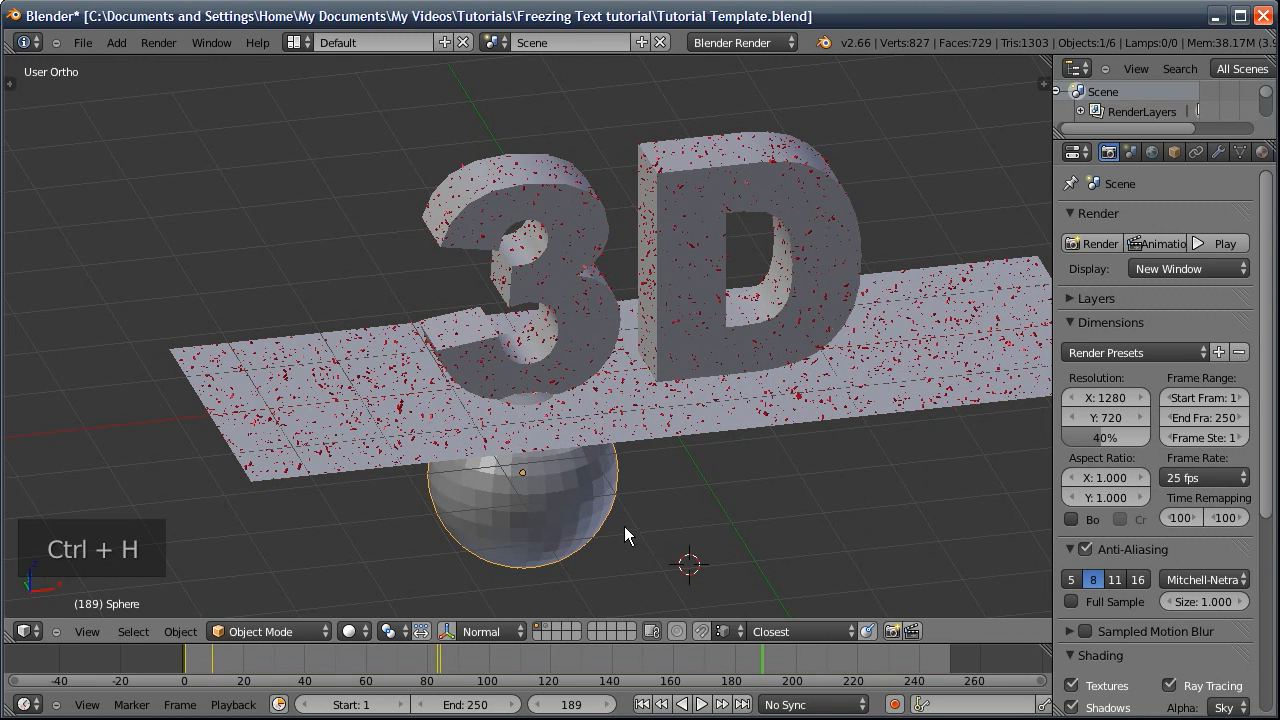
Add a new texture to the plane's particle system and set its type to Image or Movie
{"action": "scroll", "coordinate": [1126, 150], "scroll_direction": "down", "scroll_amount": 3}
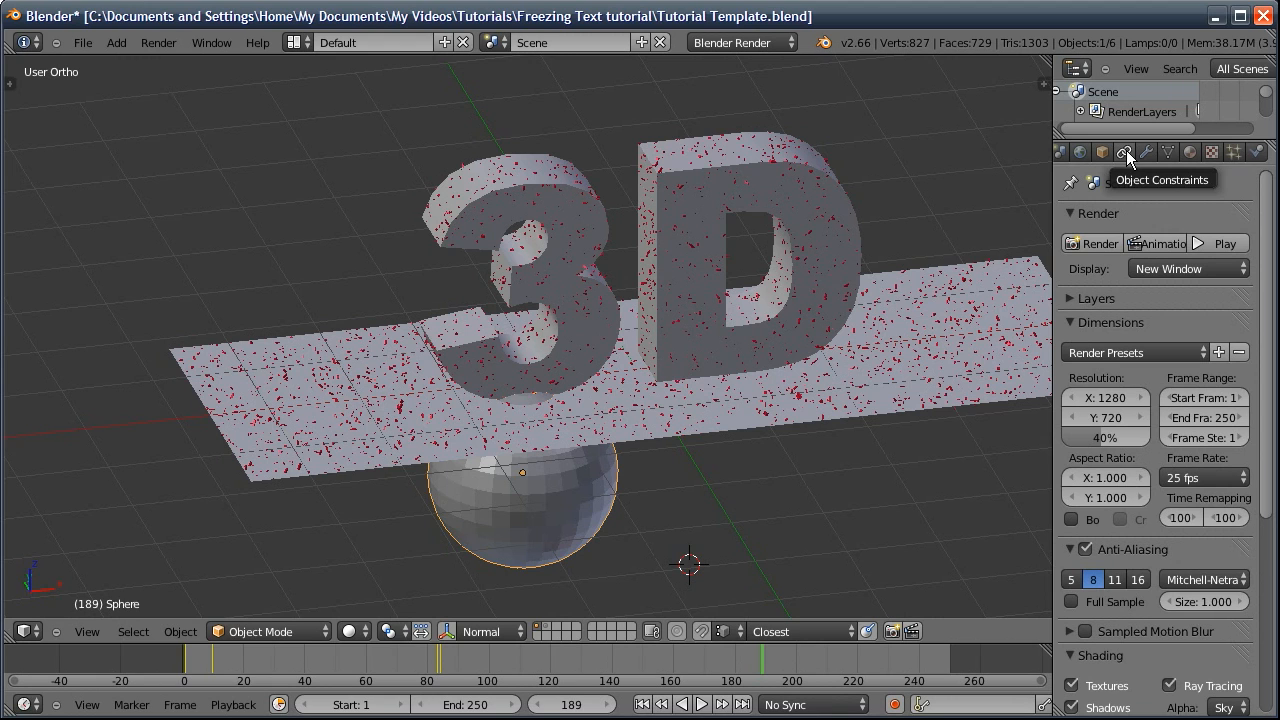
{"action": "left_click", "coordinate": [1237, 153]}
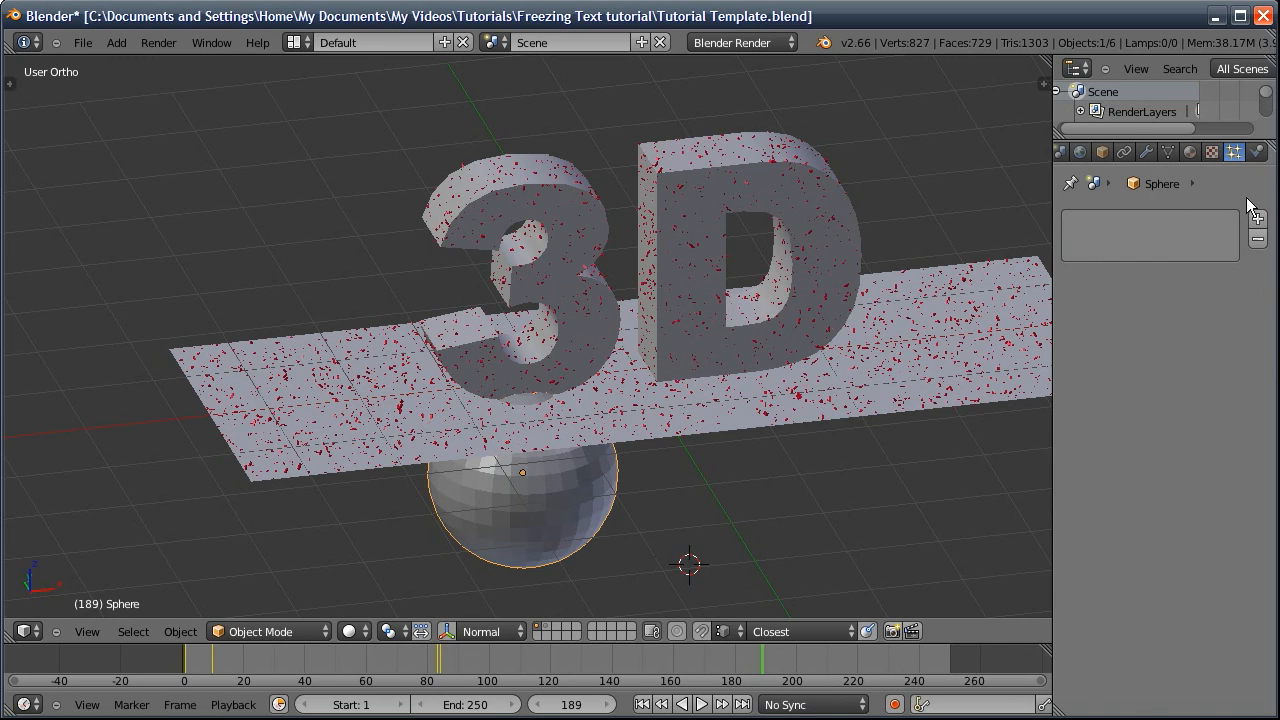
{"action": "left_click", "coordinate": [1212, 151]}
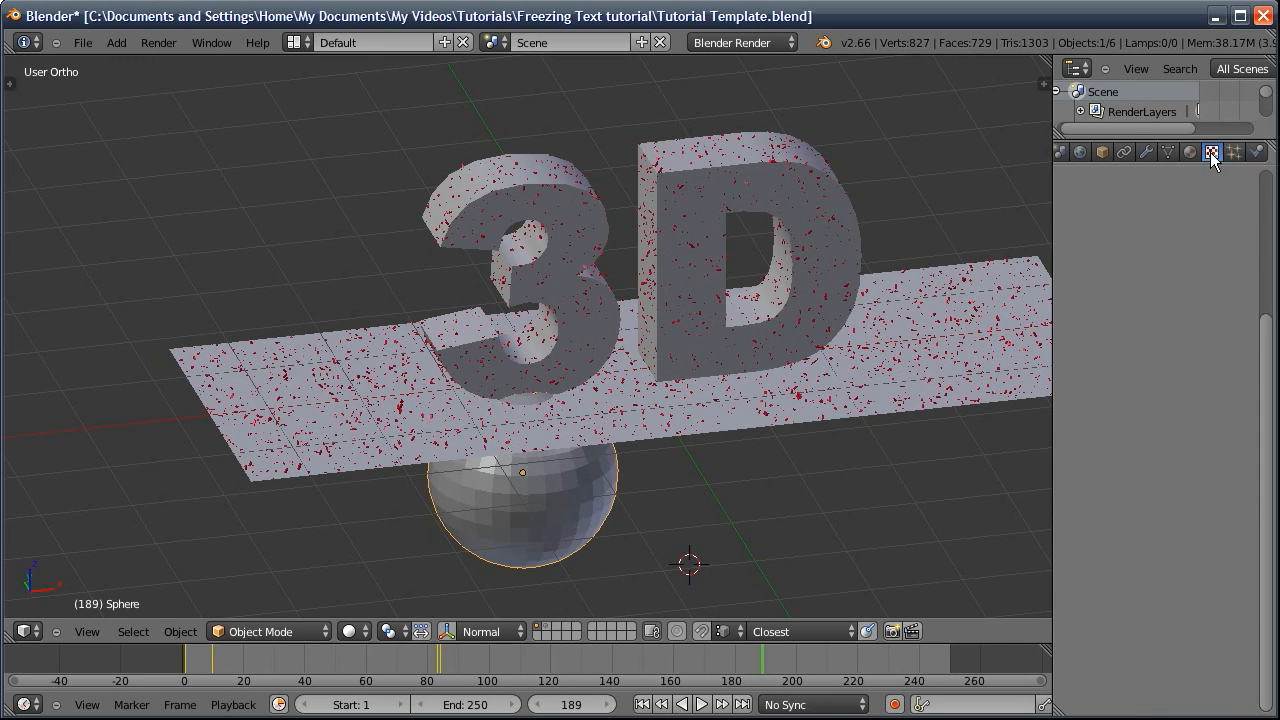
{"action": "right_click", "coordinate": [910, 289]}
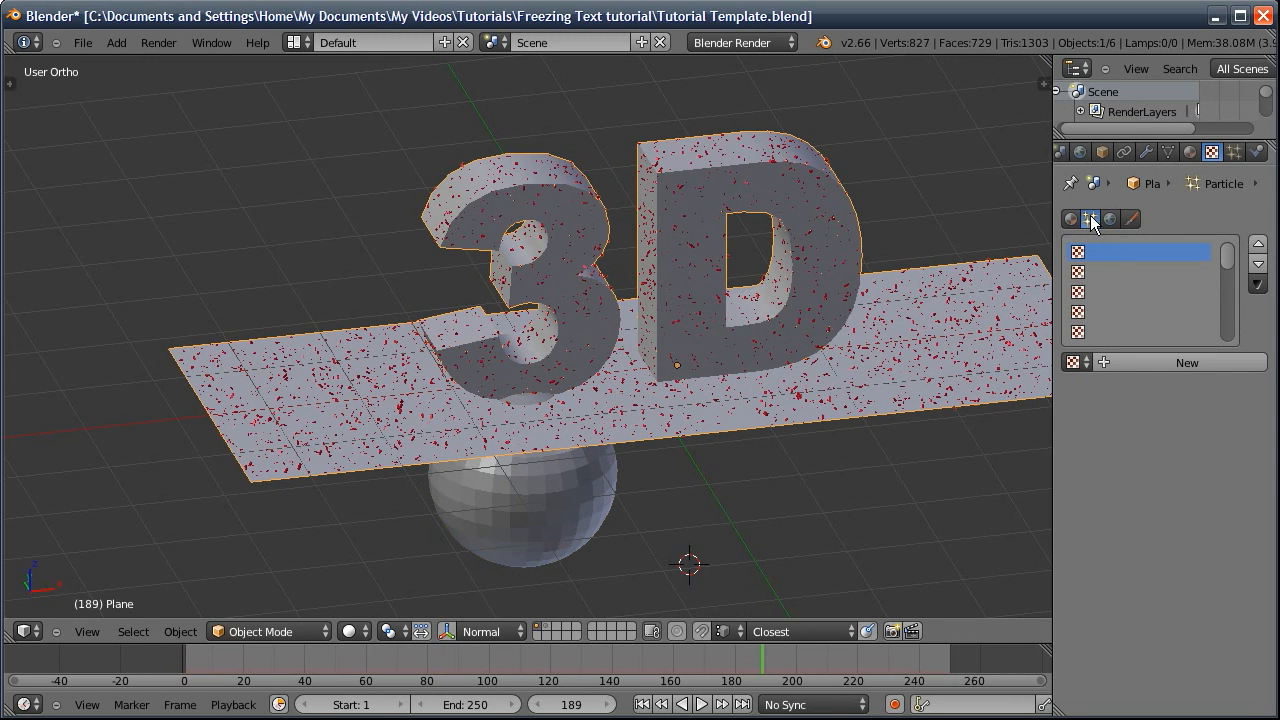
{"action": "left_click", "coordinate": [1139, 364]}
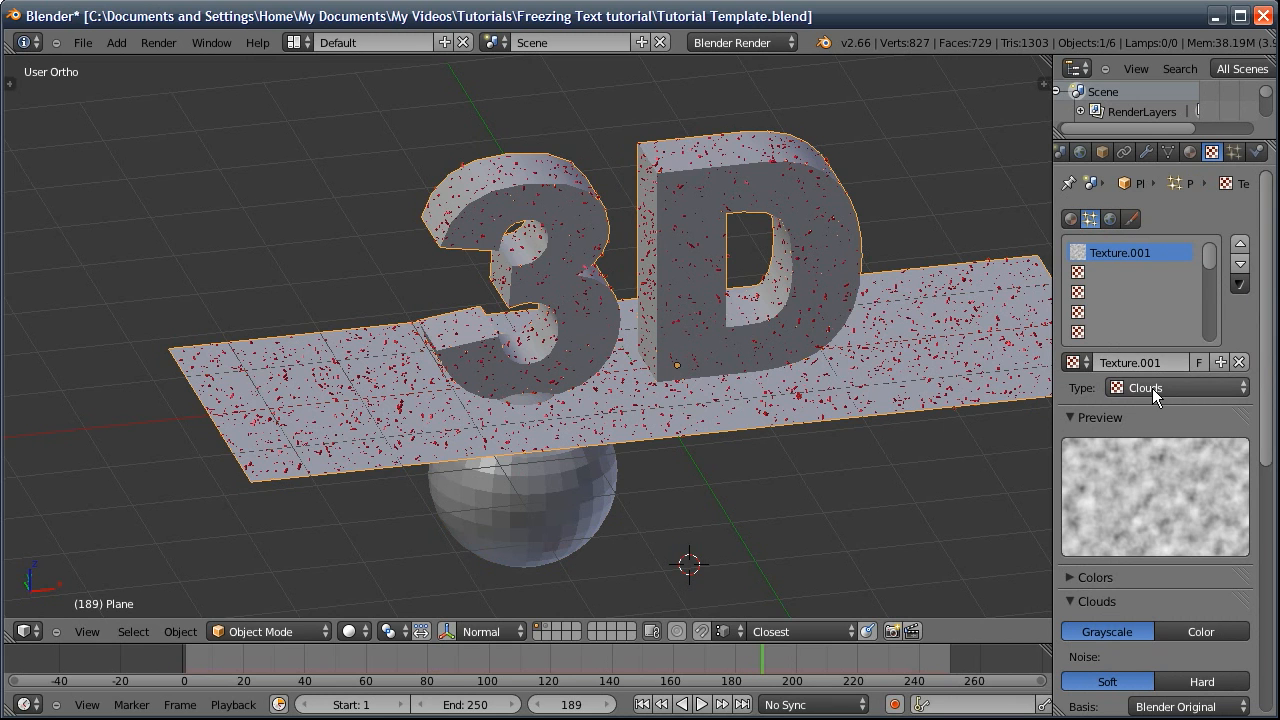
{"action": "left_click", "coordinate": [1152, 388]}
{"action": "left_click", "coordinate": [1154, 262]}
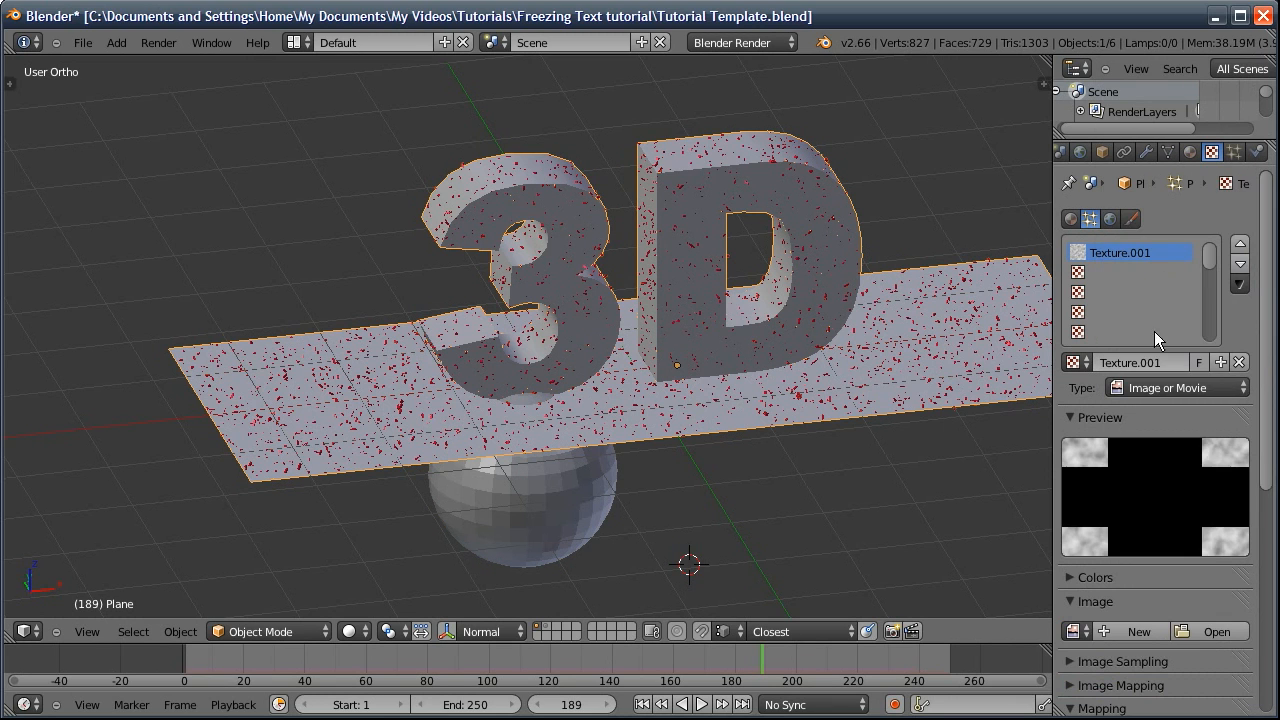
Load the Spread 001.png image sequence into the particle texture, set it to 240 frames and enable auto refresh
{"action": "left_click", "coordinate": [1205, 627]}
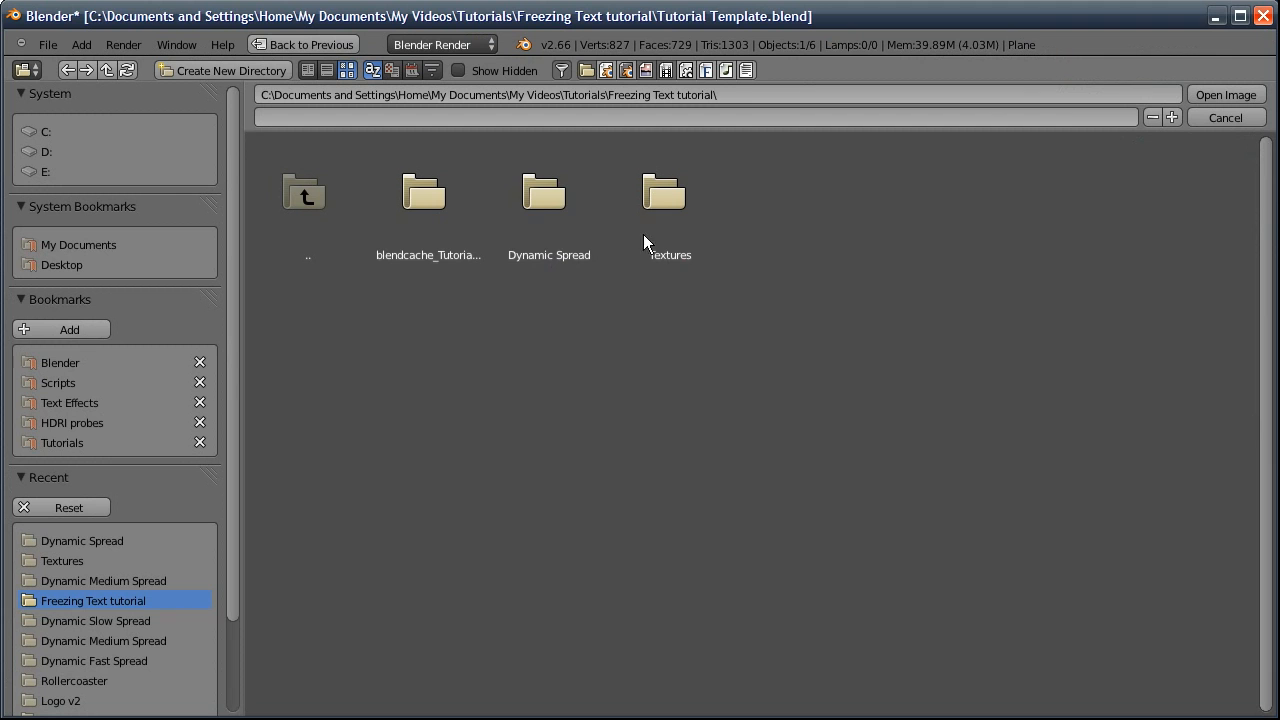
{"action": "left_click", "coordinate": [536, 218]}
{"action": "left_click", "coordinate": [453, 210]}
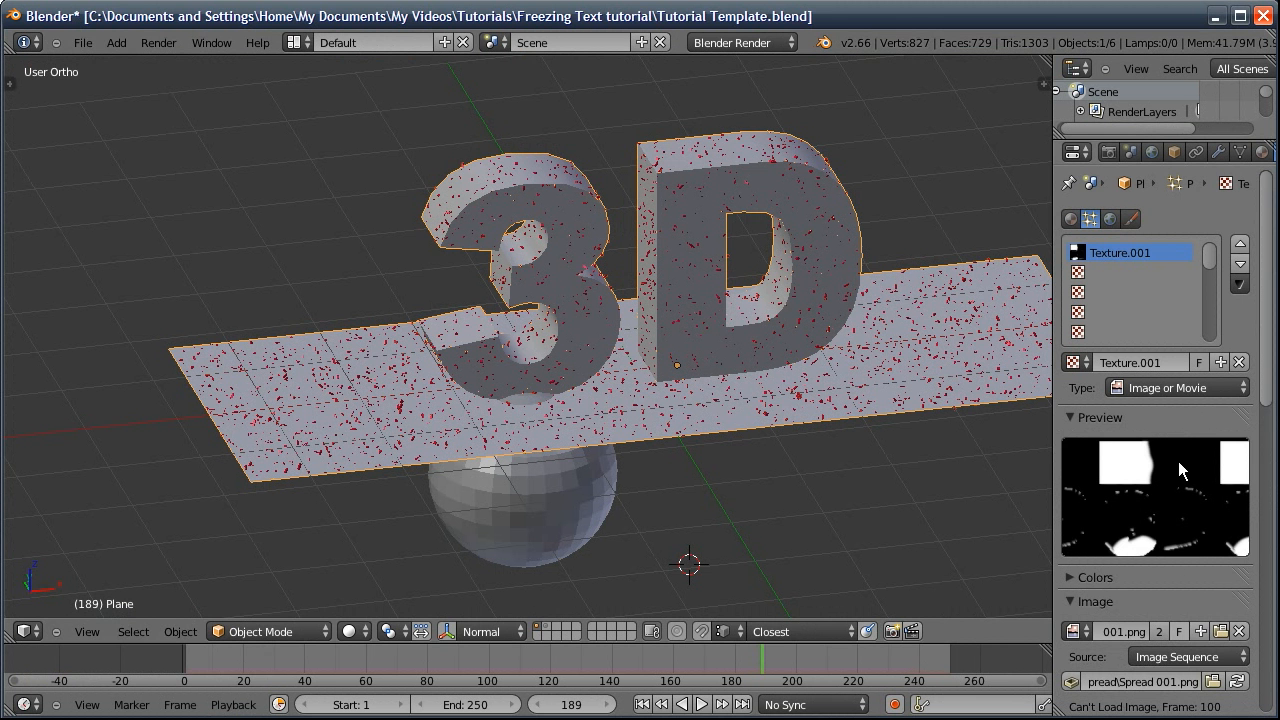
{"action": "scroll", "coordinate": [1178, 461], "scroll_direction": "down", "scroll_amount": 10}
{"action": "left_click", "coordinate": [1112, 477]}
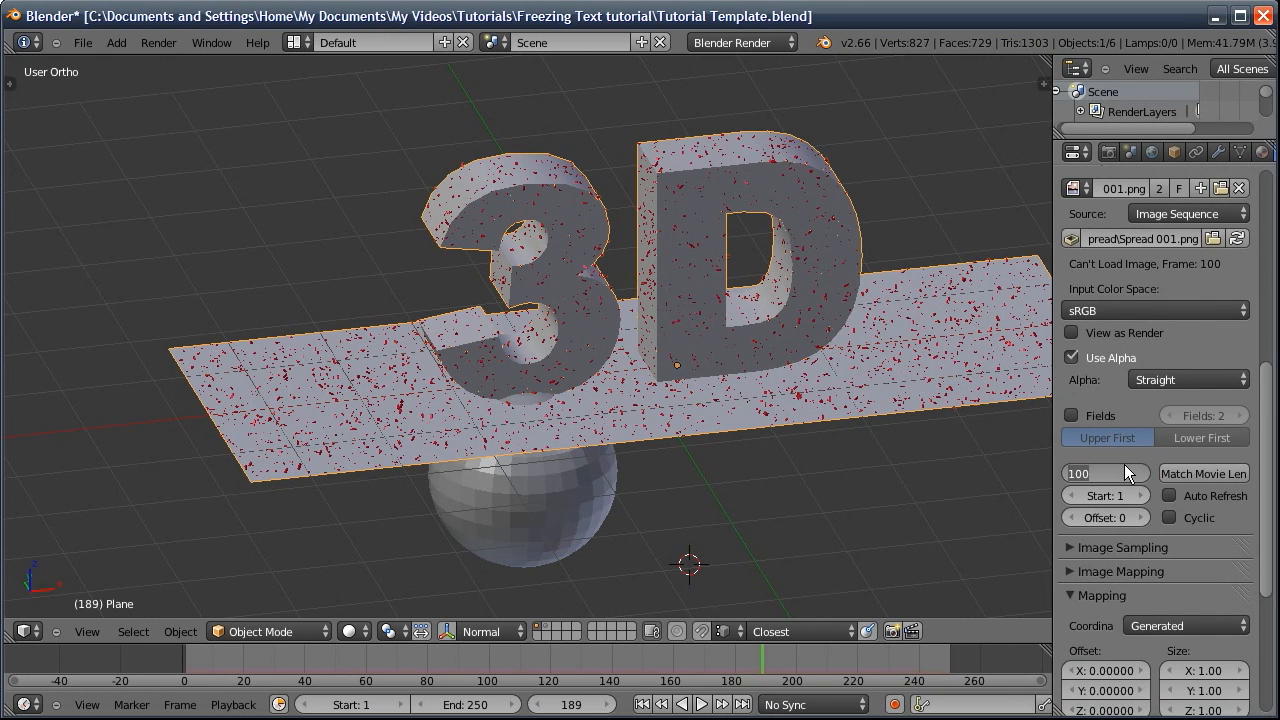
{"action": "type", "text": "240"}
{"action": "key", "text": "Return"}
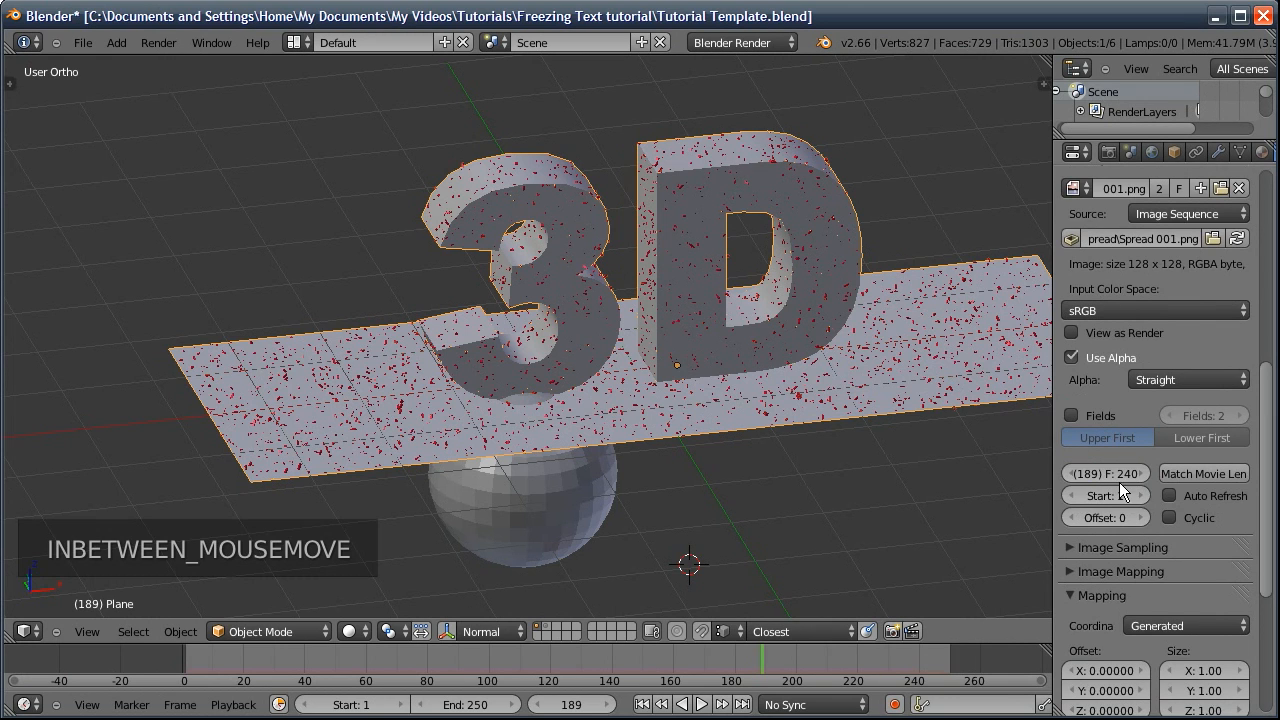
{"action": "left_click", "coordinate": [1170, 496]}
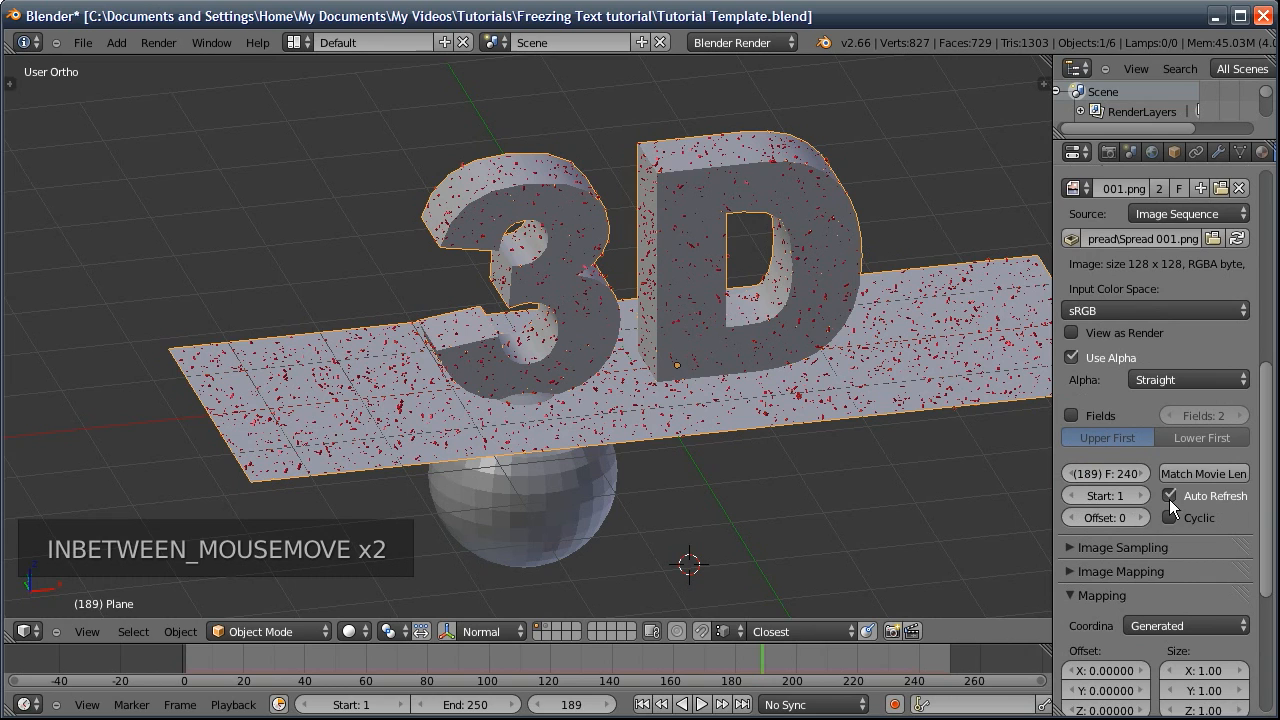
Map the particle texture by UV coordinates and make it influence hair length instead of emission time
{"action": "left_click", "coordinate": [1166, 625]}
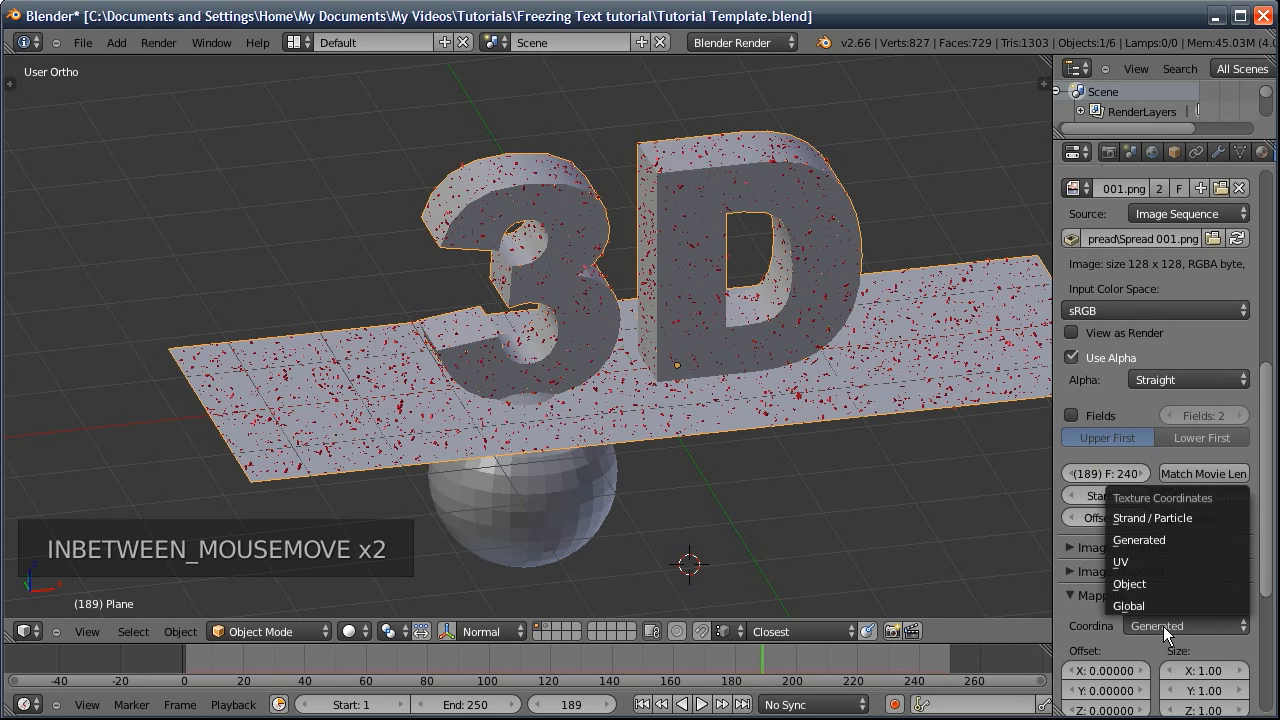
{"action": "left_click", "coordinate": [1131, 568]}
{"action": "scroll", "coordinate": [1137, 351], "scroll_direction": "down", "scroll_amount": 7}
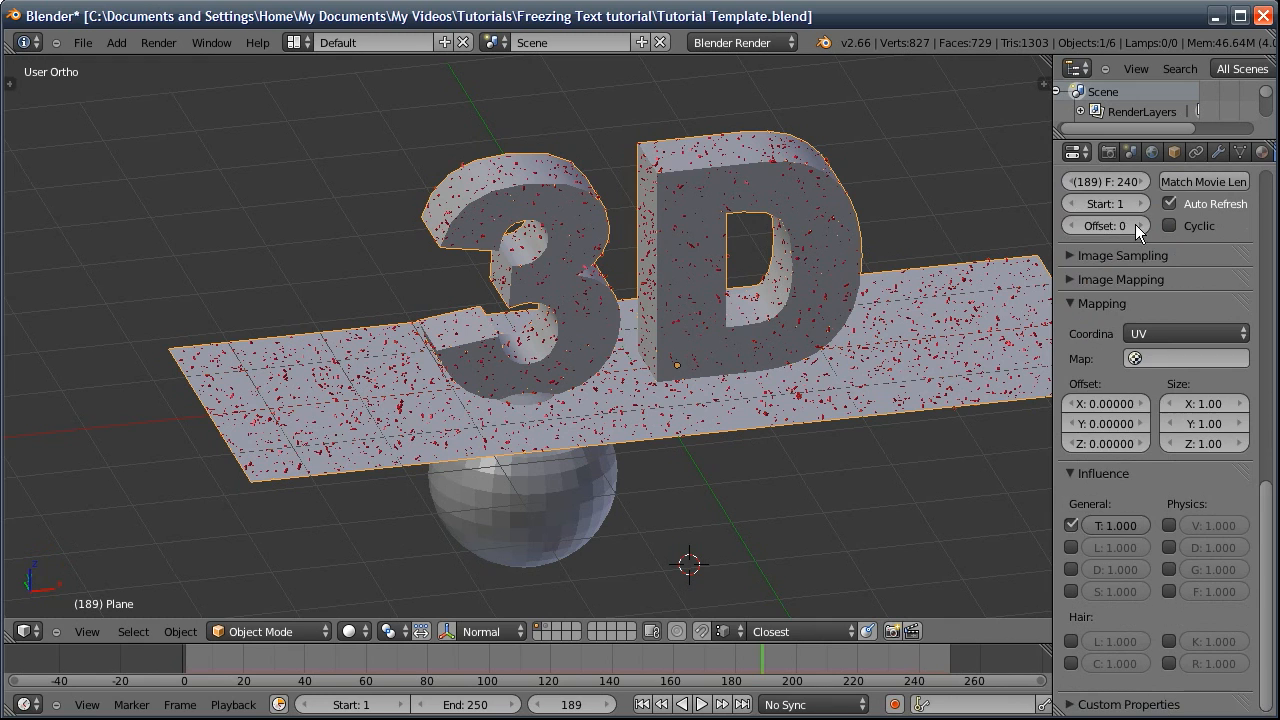
{"action": "left_click", "coordinate": [1073, 527]}
{"action": "left_click", "coordinate": [1071, 641]}
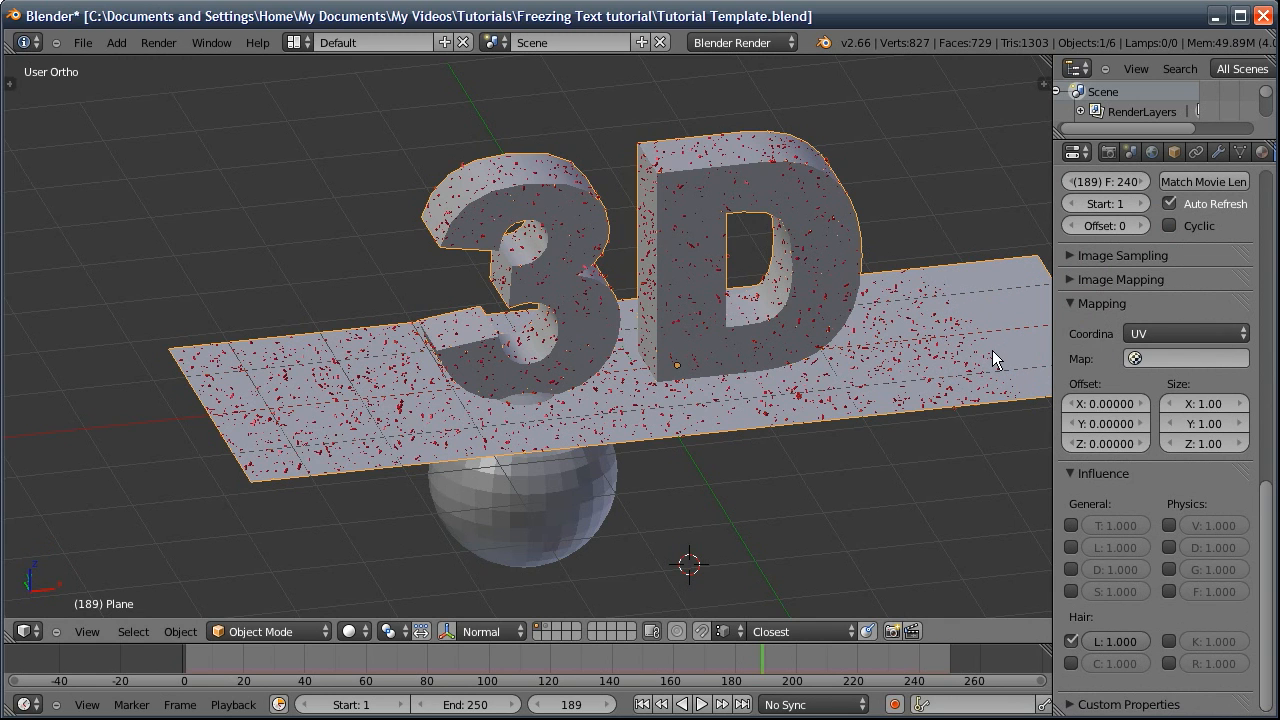
Scrub the animation from frame 1 to about frame 200 and examine how the crystals spread over the text and plane
{"action": "middle_click_drag", "start_coordinate": [797, 456], "coordinate": [629, 575]}
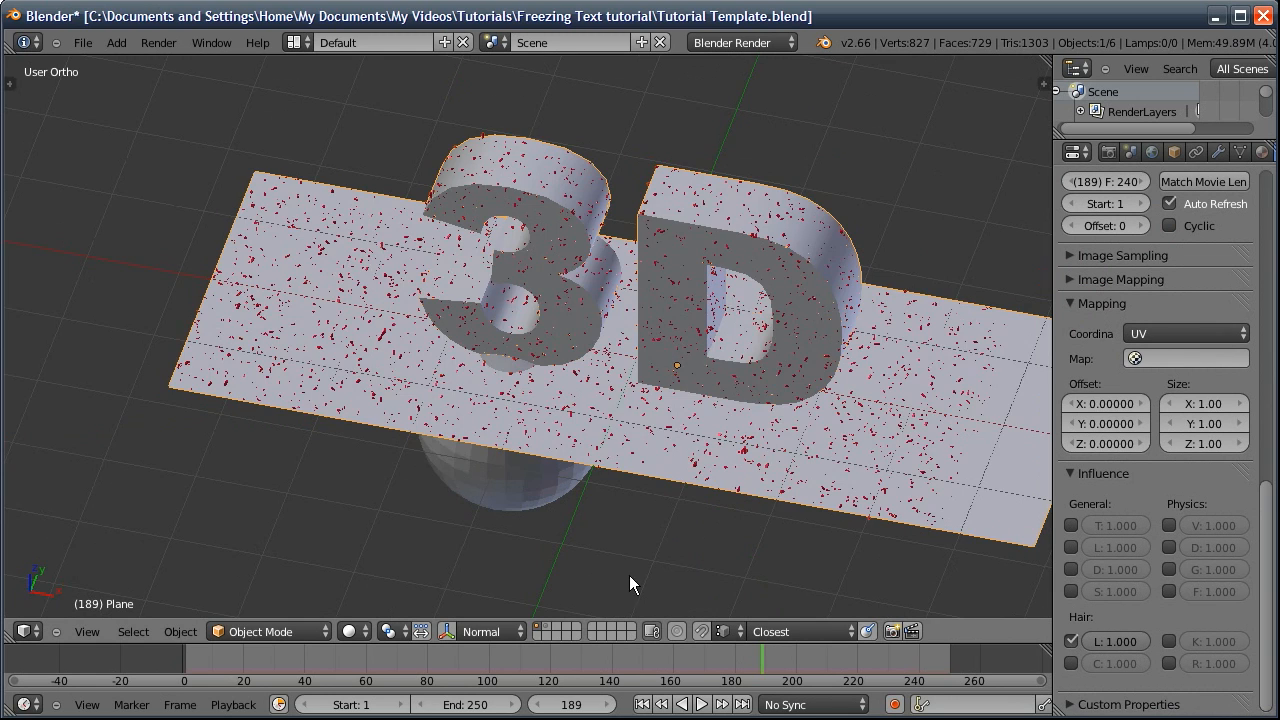
{"action": "left_click", "coordinate": [642, 704]}
{"action": "middle_click_drag", "start_coordinate": [650, 457], "coordinate": [655, 446]}
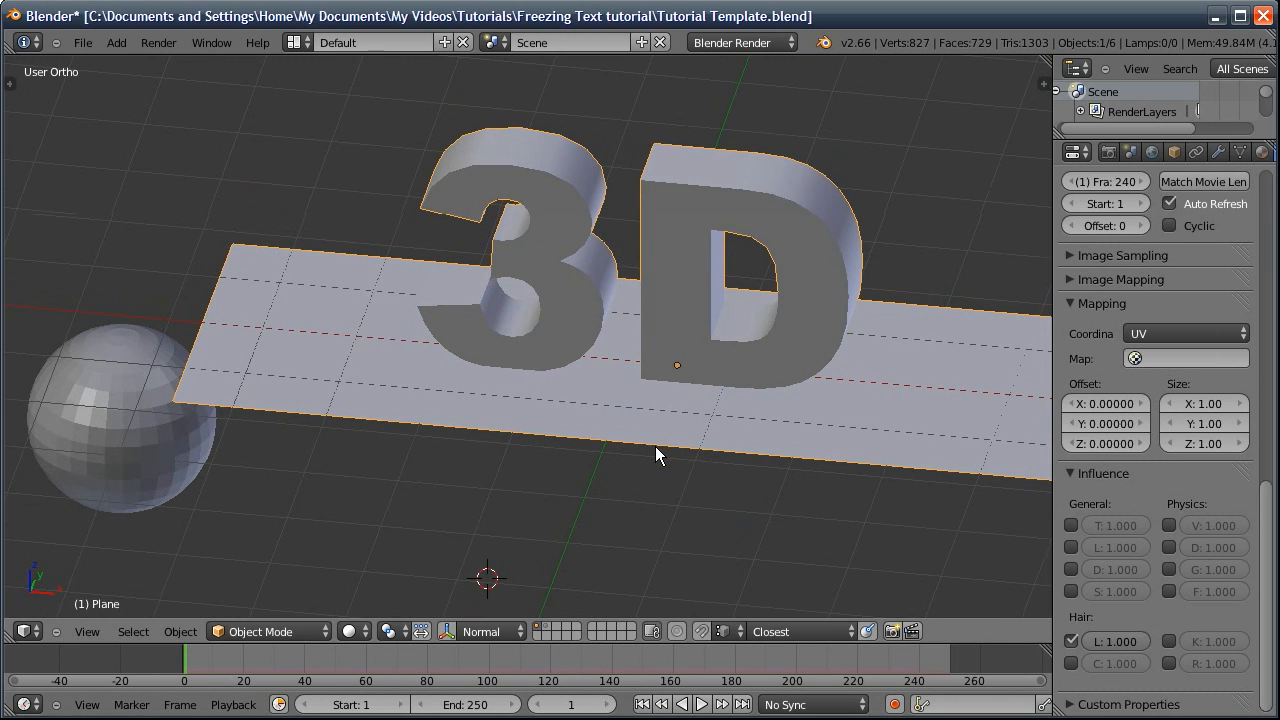
{"action": "left_click_drag", "start_coordinate": [198, 658], "coordinate": [800, 632]}
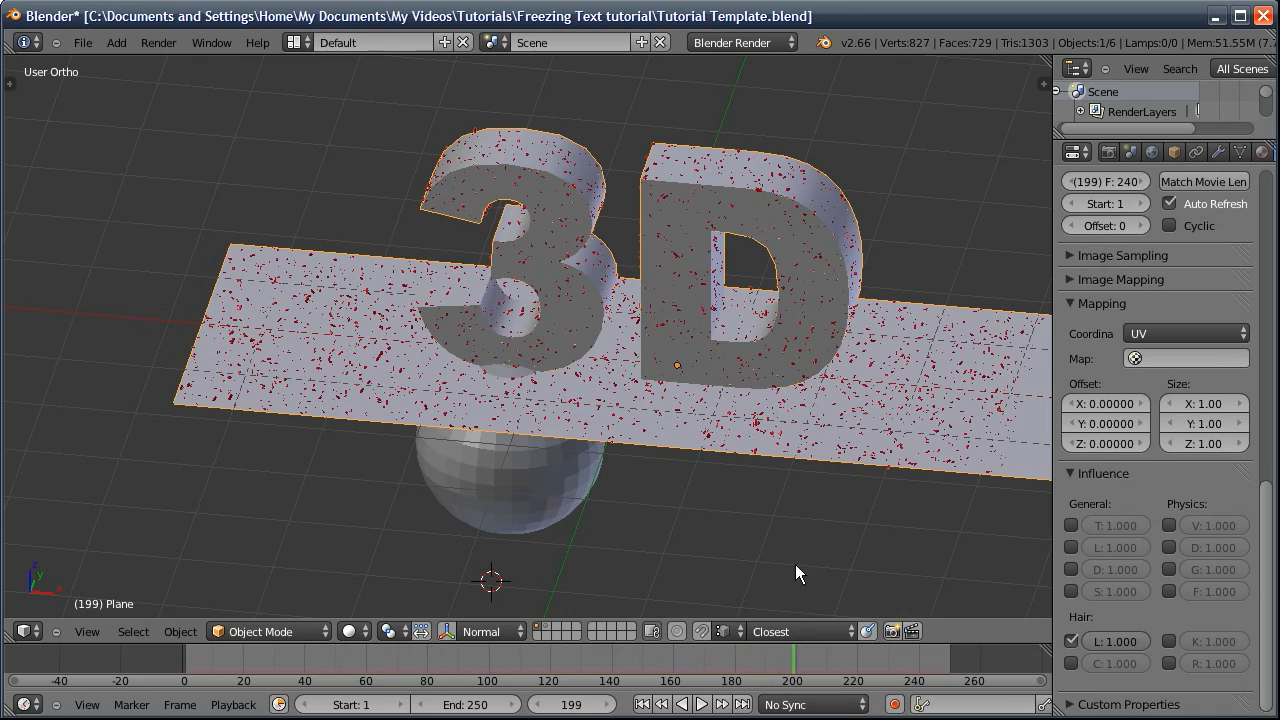
{"action": "middle_click_drag", "start_coordinate": [629, 365], "coordinate": [683, 470]}
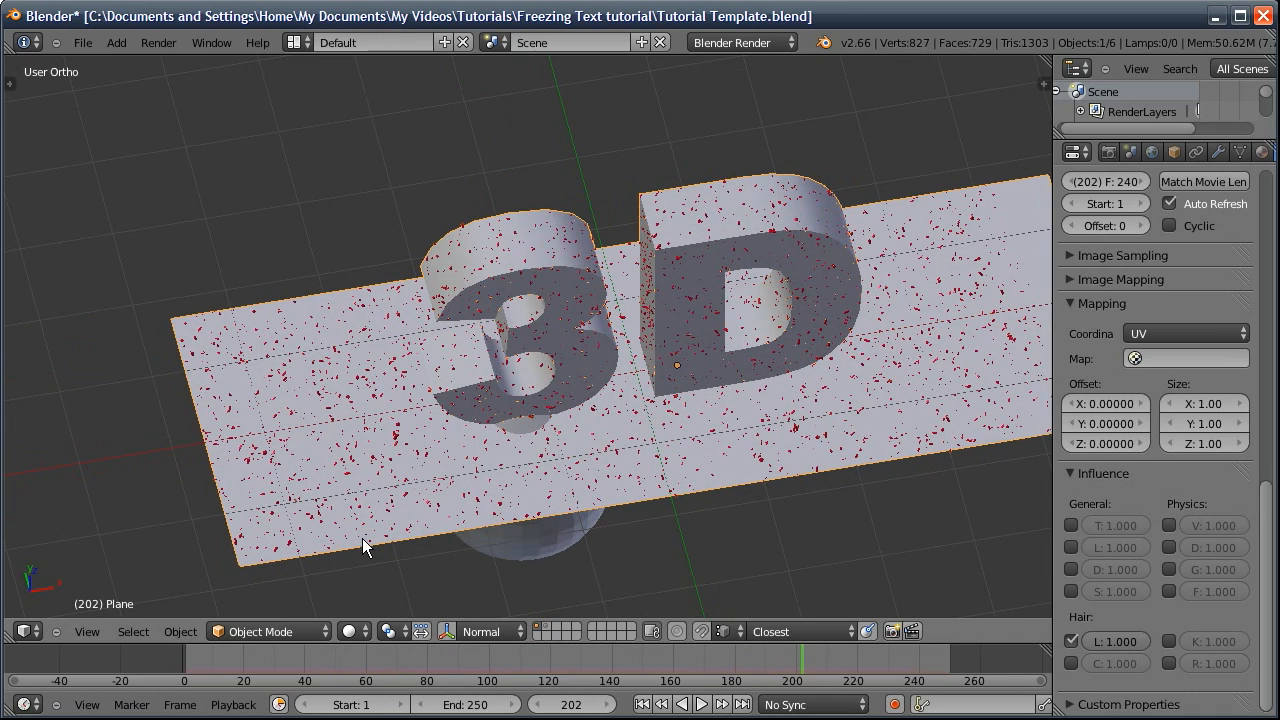
{"action": "middle_click_drag", "start_coordinate": [543, 468], "coordinate": [510, 421]}
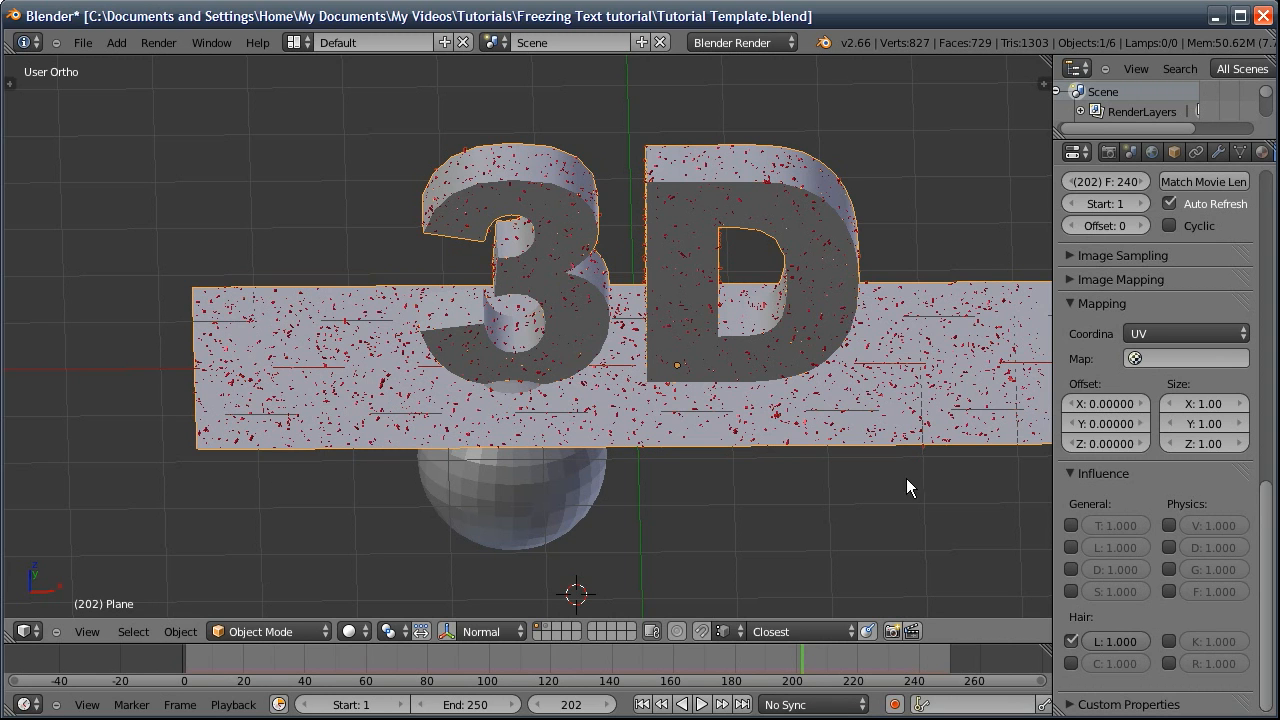
{"action": "middle_click_drag", "start_coordinate": [562, 314], "coordinate": [440, 400]}
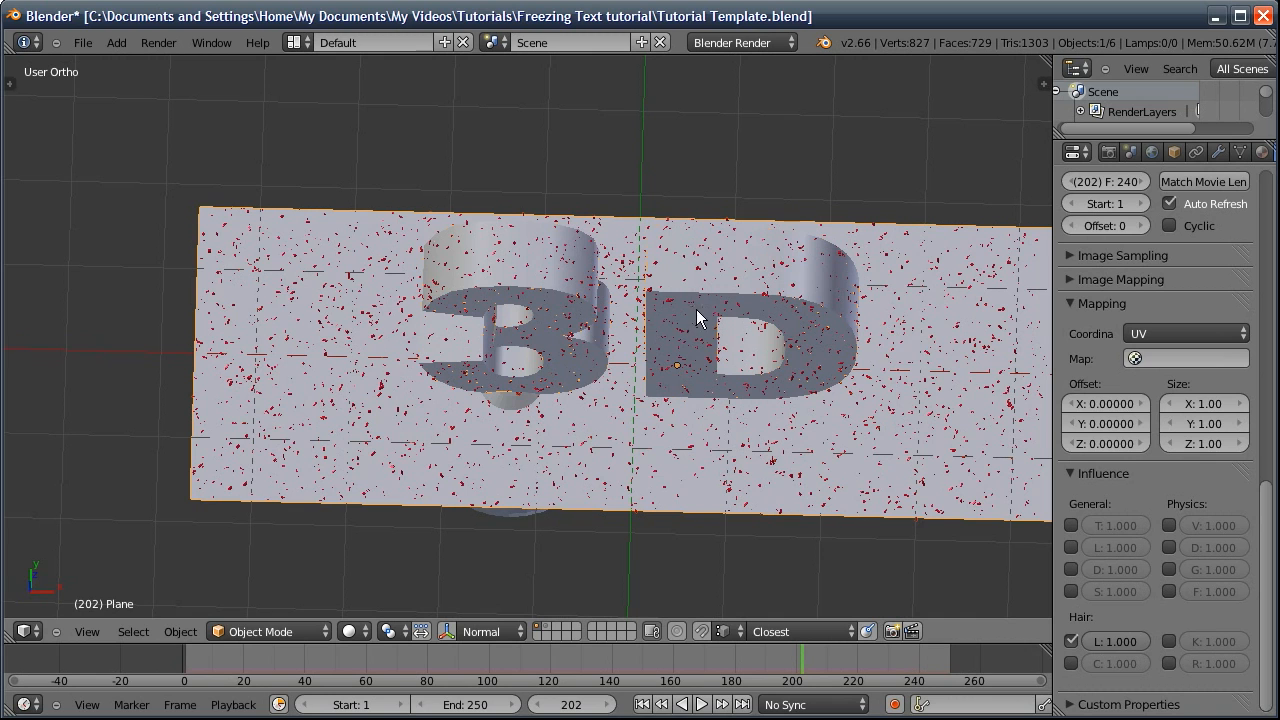
Turn off the viewport display of the plane's particle system and hide the sphere
{"action": "left_click", "coordinate": [1218, 152]}
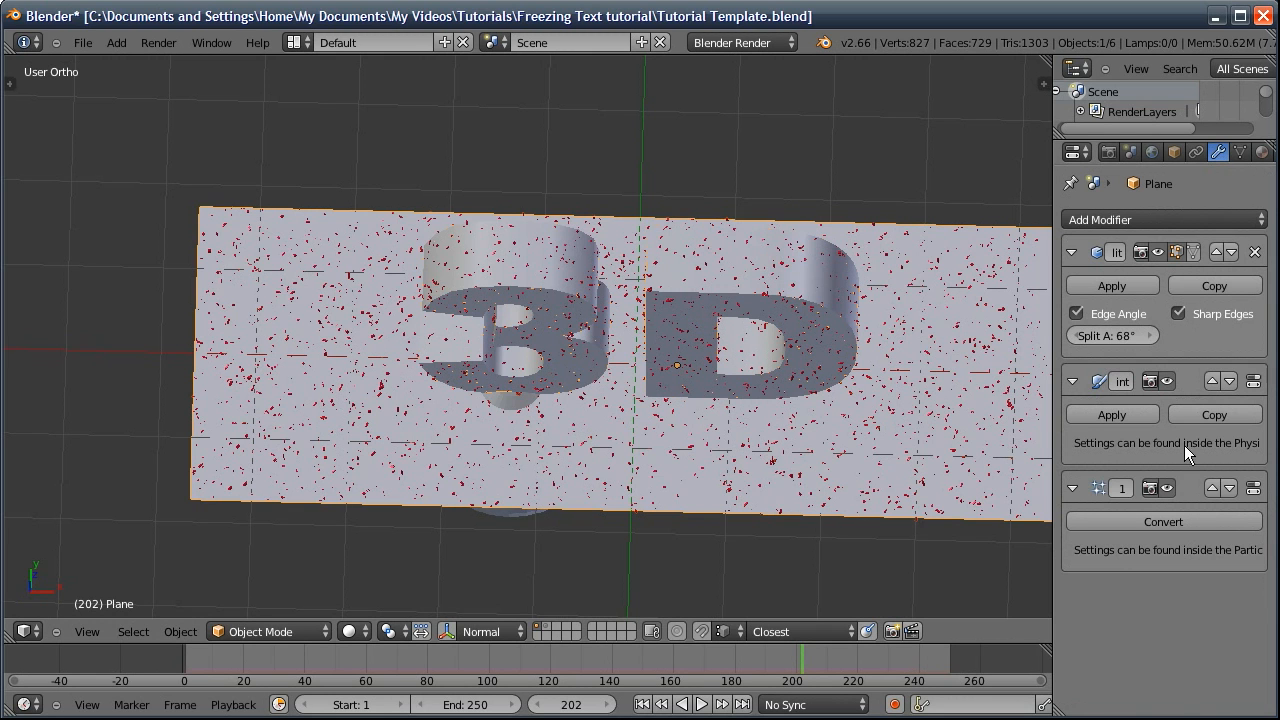
{"action": "left_click", "coordinate": [1167, 488]}
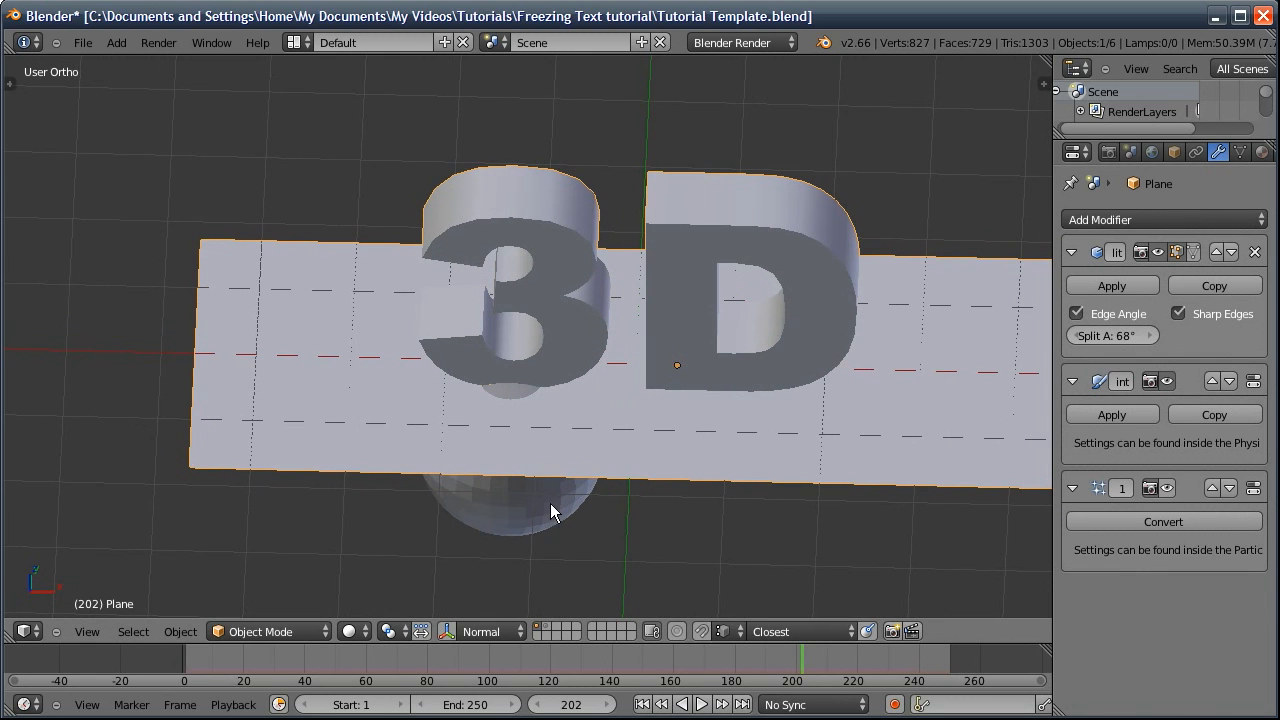
{"action": "right_click", "coordinate": [540, 513]}
{"action": "key", "text": "h"}
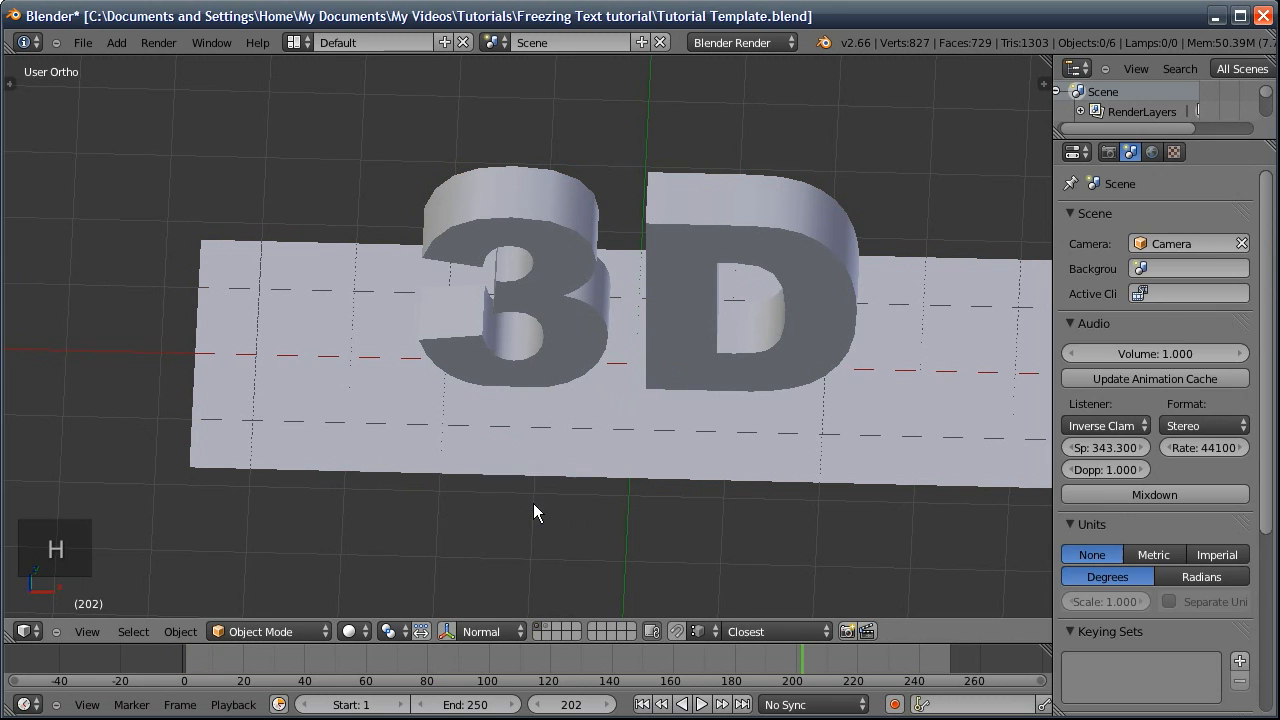
Split the 3D view, enter Edit Mode on the text and plane mesh, and show its UV layout in a UV/Image Editor
{"action": "right_click", "coordinate": [628, 432]}
{"action": "middle_click_drag", "start_coordinate": [628, 432], "coordinate": [634, 472]}
{"action": "left_click_drag", "start_coordinate": [12, 638], "coordinate": [412, 630]}
{"action": "key", "text": "Tab"}
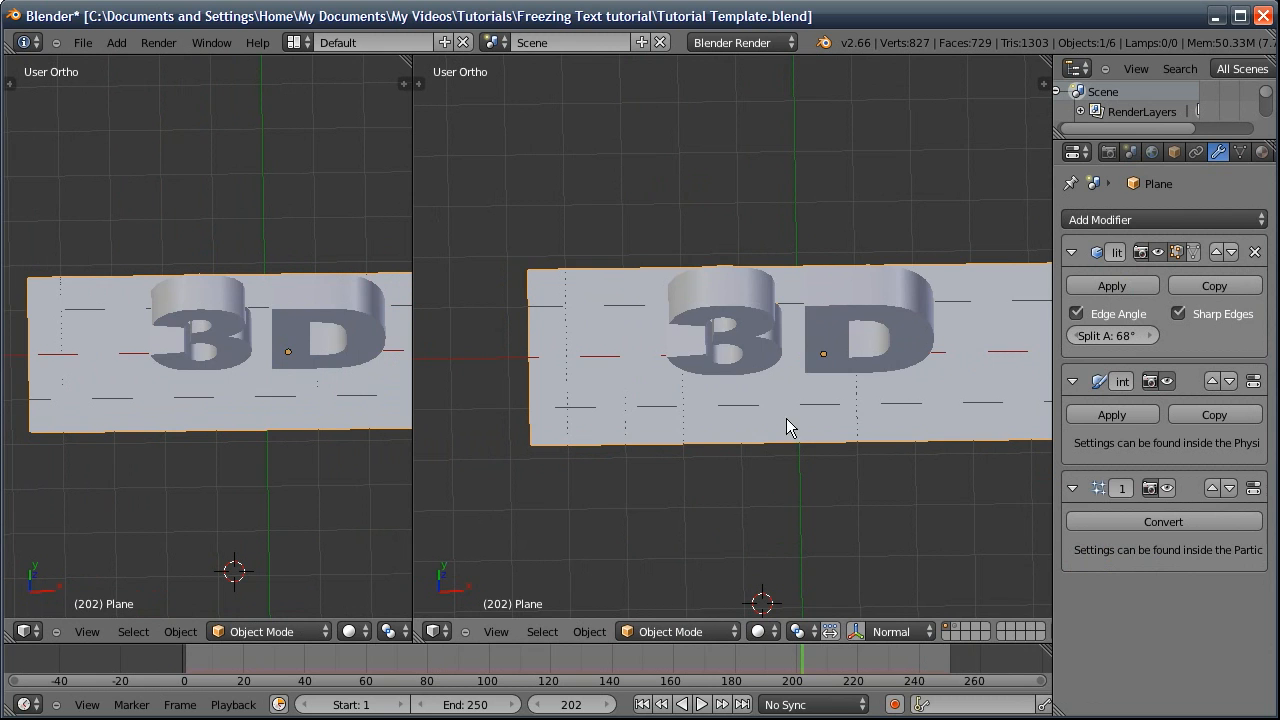
{"action": "middle_click_drag", "start_coordinate": [806, 400], "coordinate": [775, 385]}
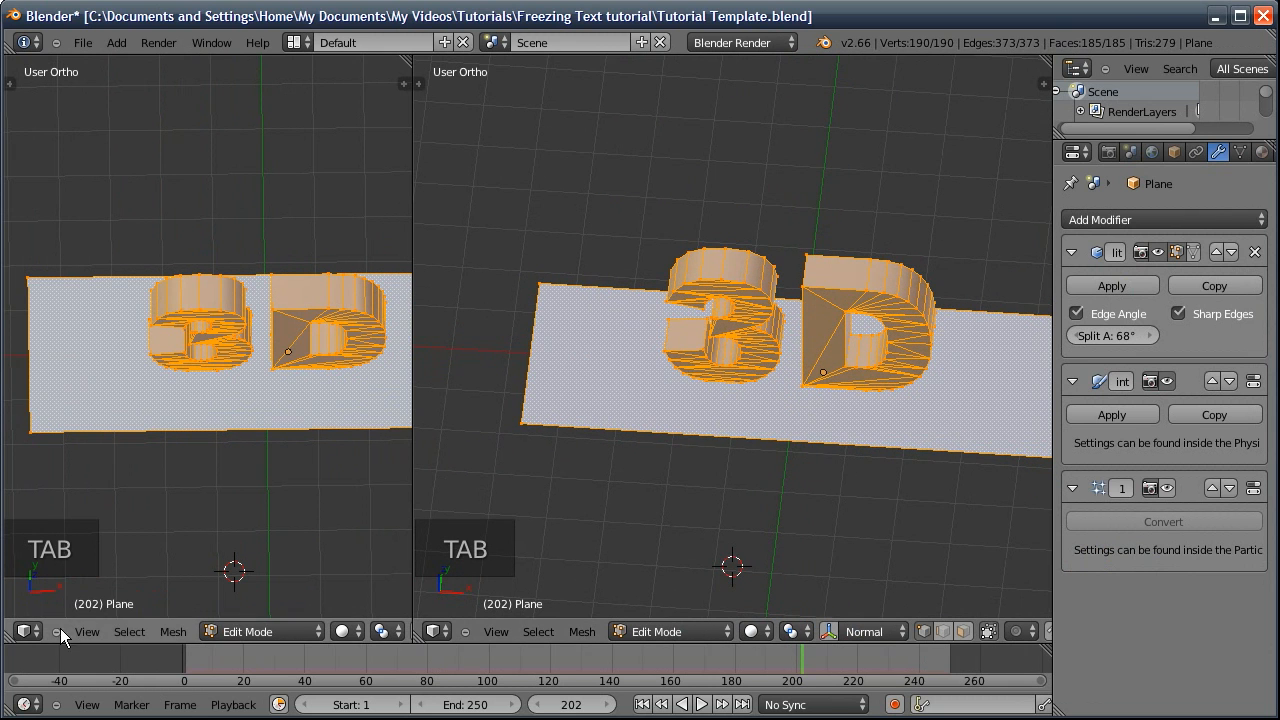
{"action": "left_click", "coordinate": [18, 634]}
{"action": "left_click", "coordinate": [88, 500]}
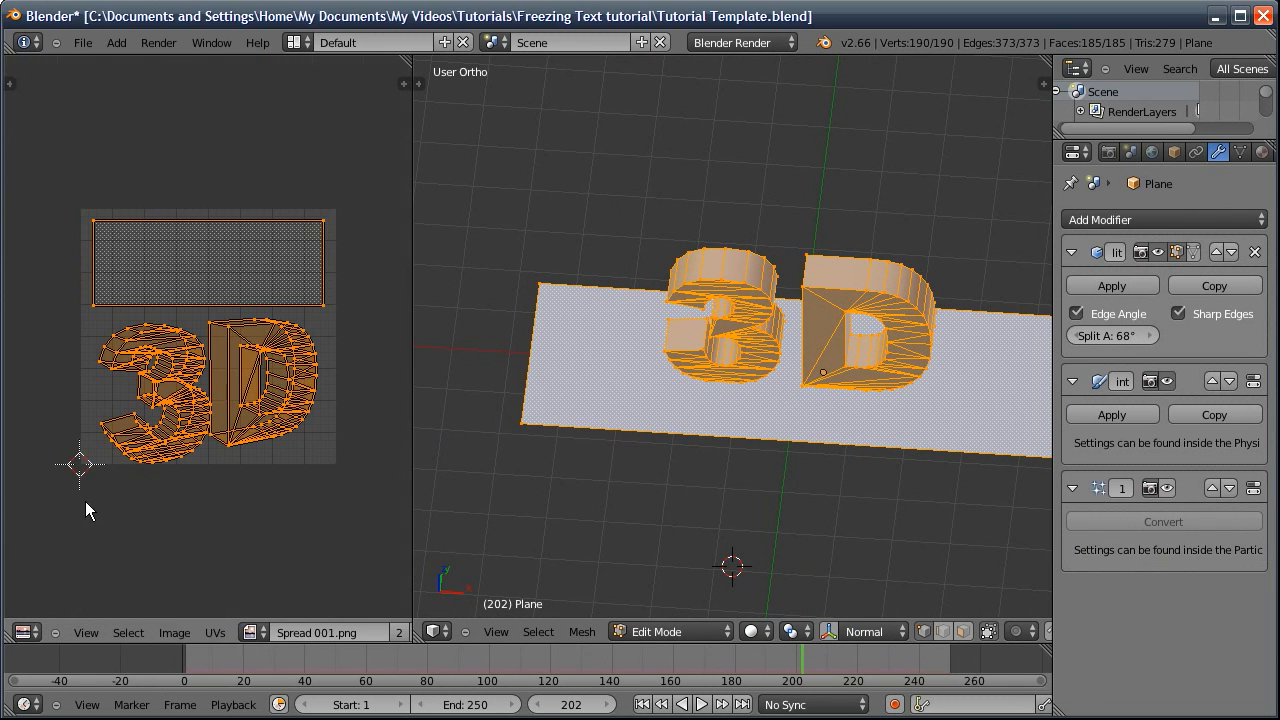
Unlink Spread 001.png from the UV/Image Editor and create a blank black 1024 × 1024 image named untitled
{"action": "scroll", "coordinate": [373, 633], "scroll_direction": "down", "scroll_amount": 3}
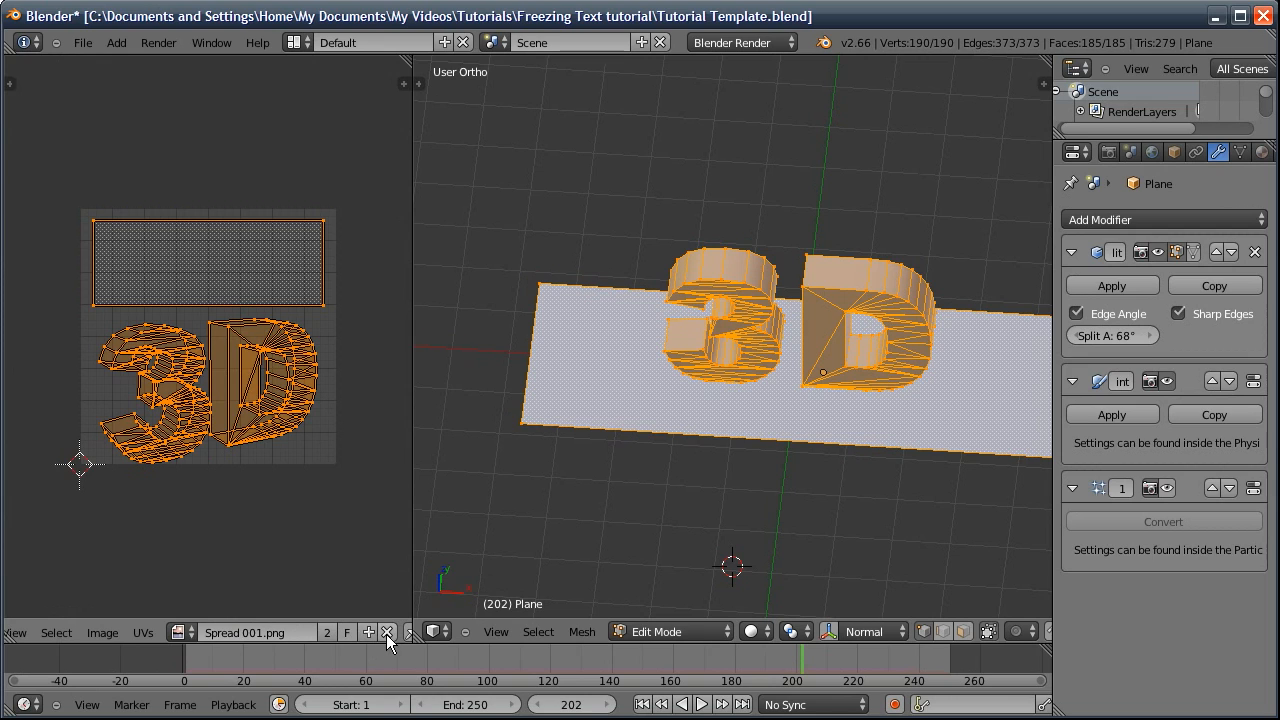
{"action": "left_click", "coordinate": [386, 632]}
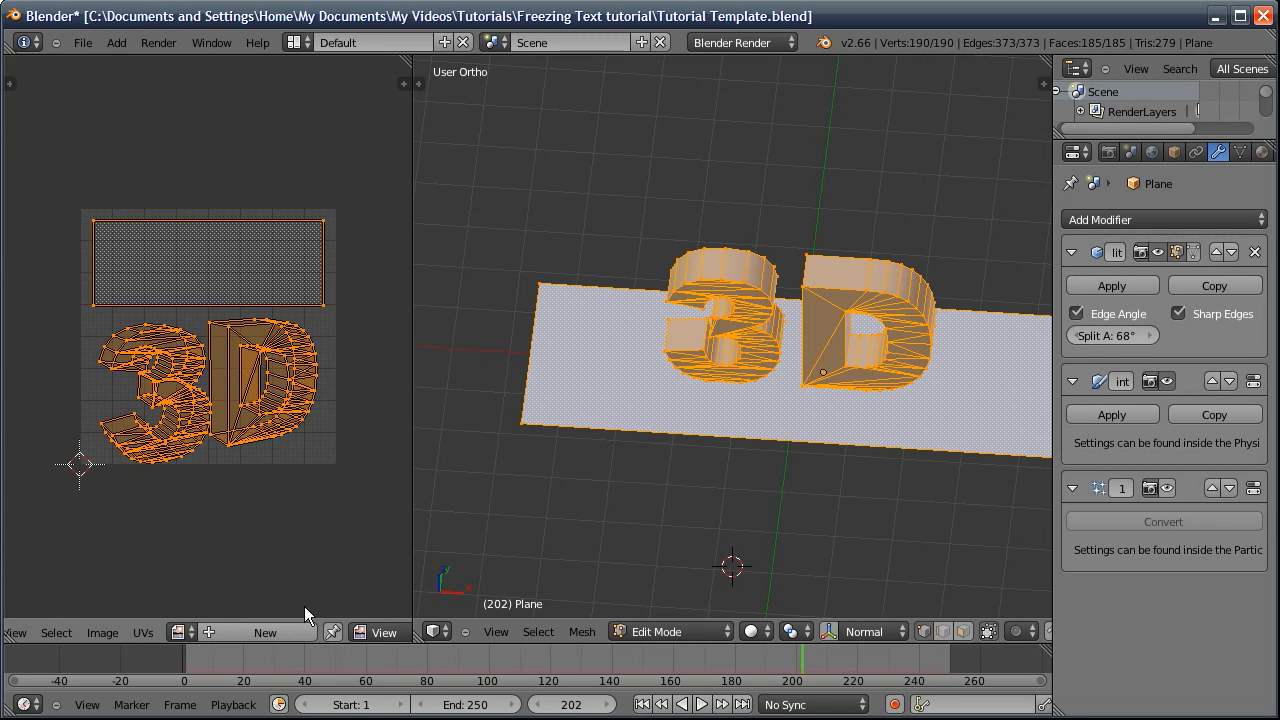
{"action": "left_click", "coordinate": [229, 633]}
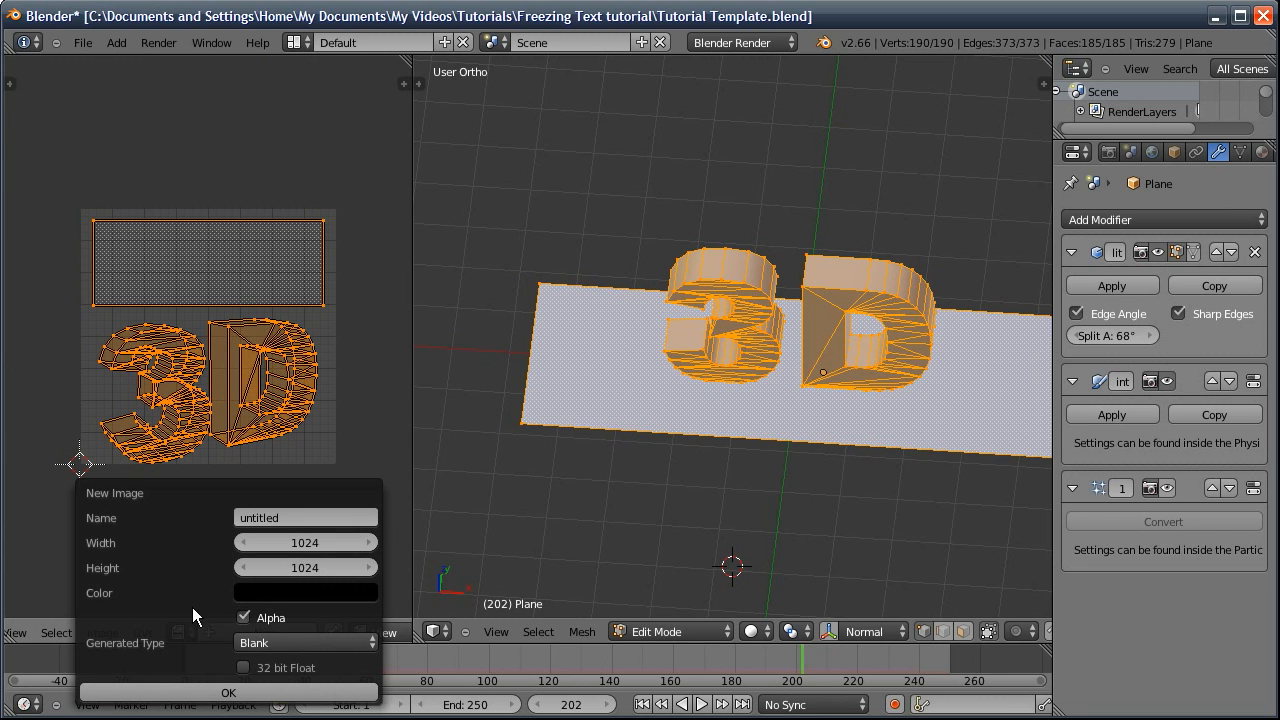
{"action": "left_click", "coordinate": [218, 692]}
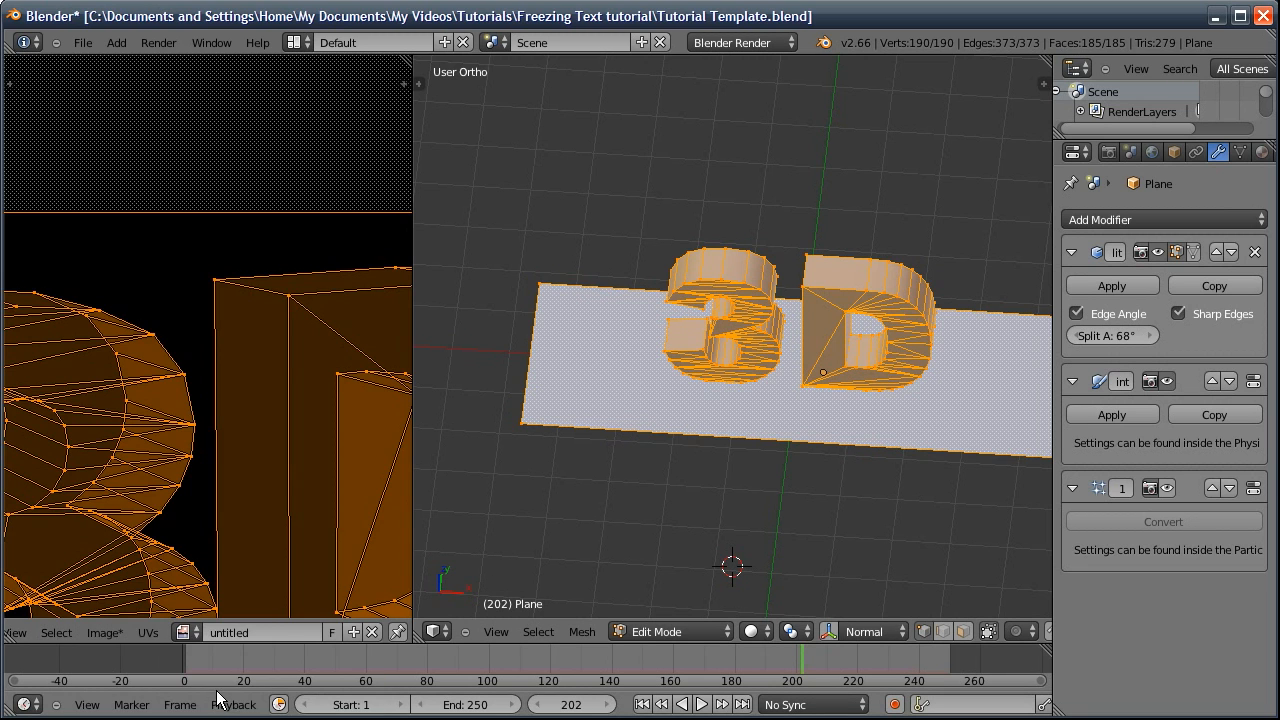
{"action": "middle_click_drag", "start_coordinate": [259, 488], "coordinate": [258, 326]}
{"action": "middle_click_drag", "start_coordinate": [249, 458], "coordinate": [229, 421], "text": "ctrl"}
Switch the mesh to Texture Paint mode and enable face selection masking
{"action": "left_click", "coordinate": [662, 629]}
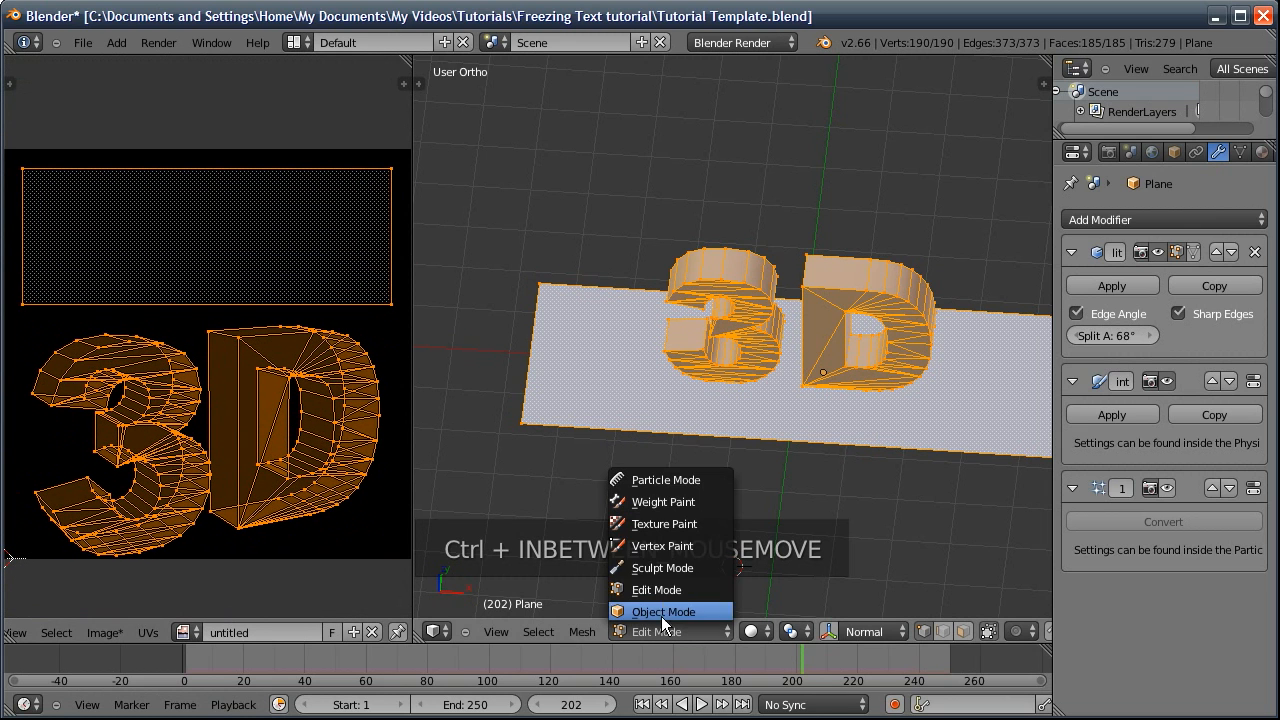
{"action": "left_click", "coordinate": [658, 523]}
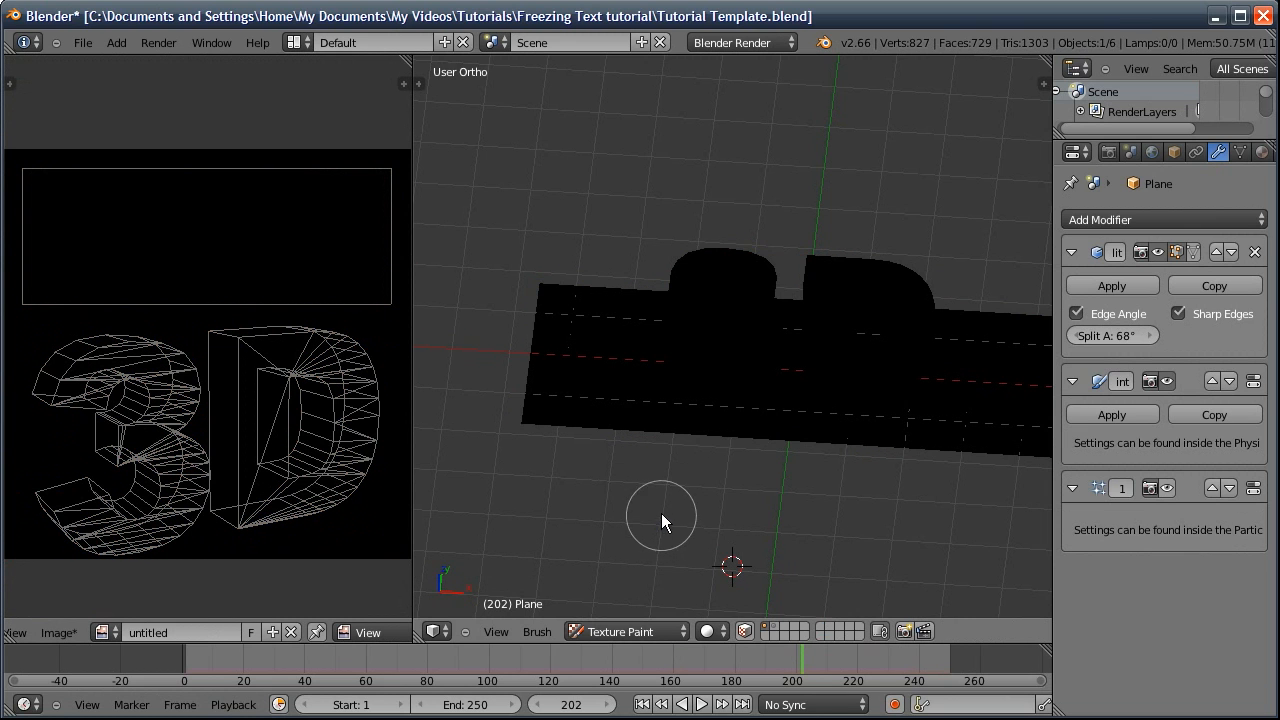
{"action": "middle_click_drag", "start_coordinate": [675, 424], "coordinate": [687, 505]}
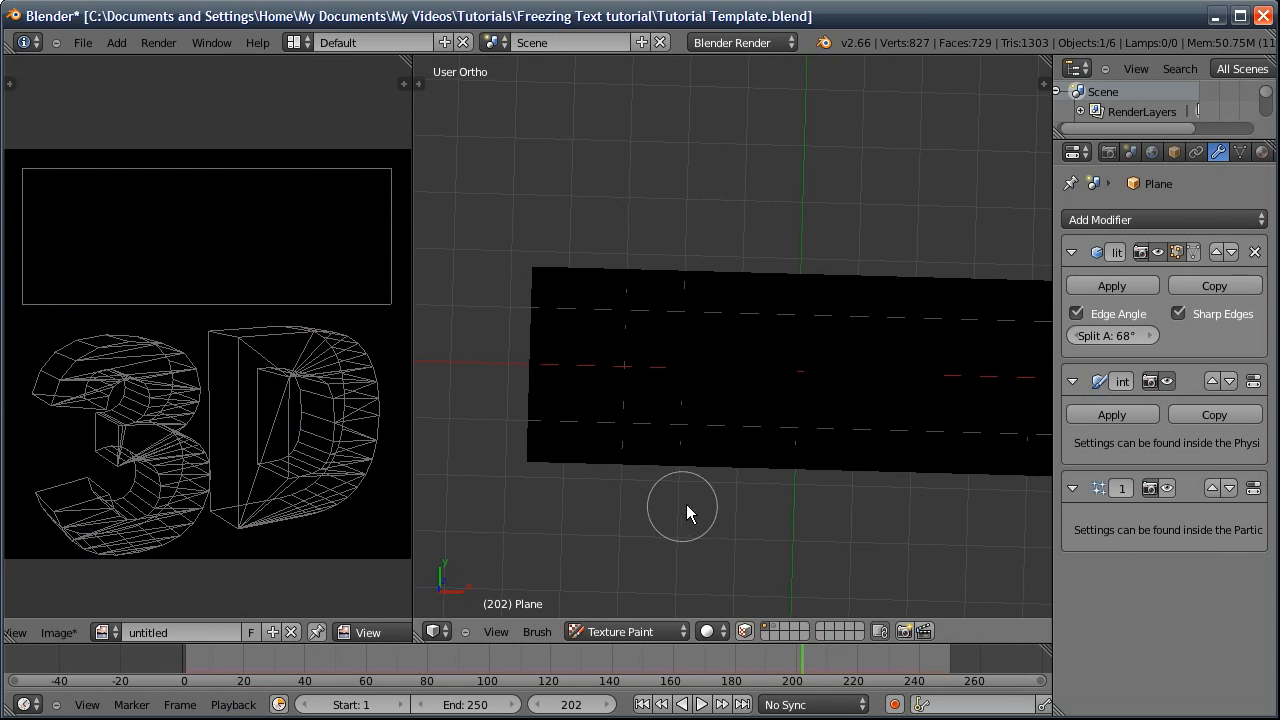
{"action": "left_click", "coordinate": [744, 629]}
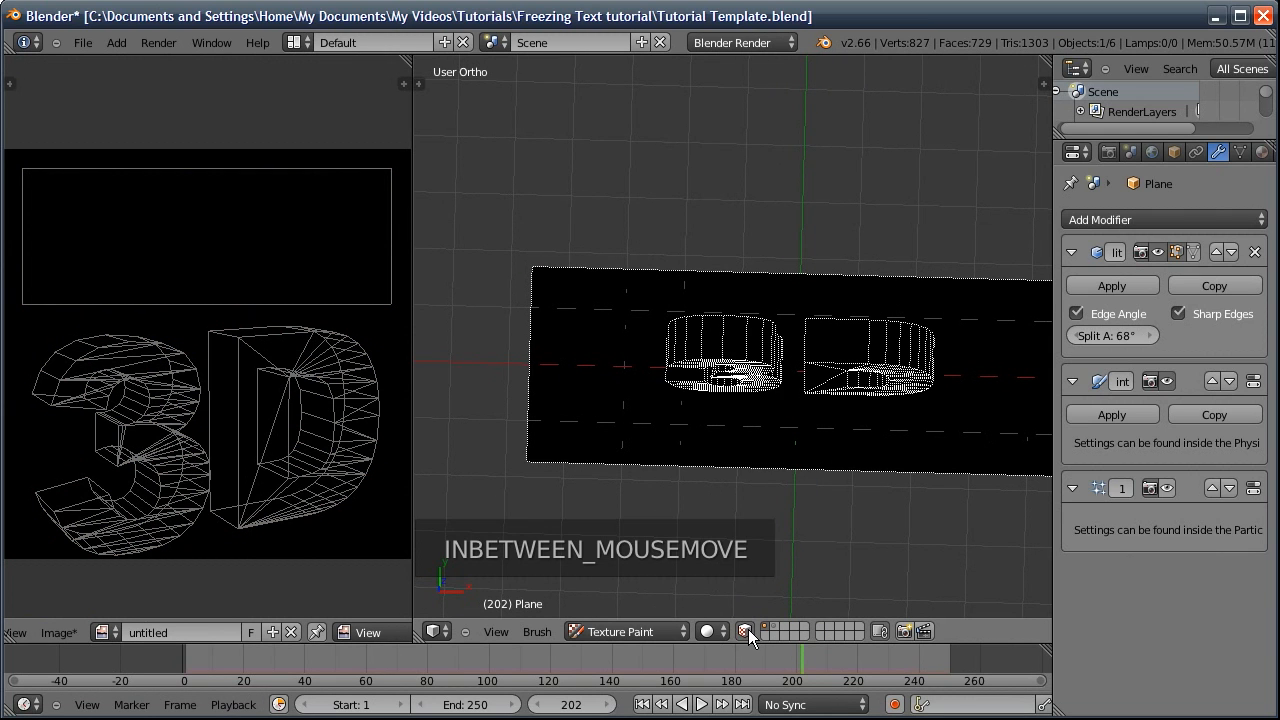
{"action": "key", "text": "KP_7"}
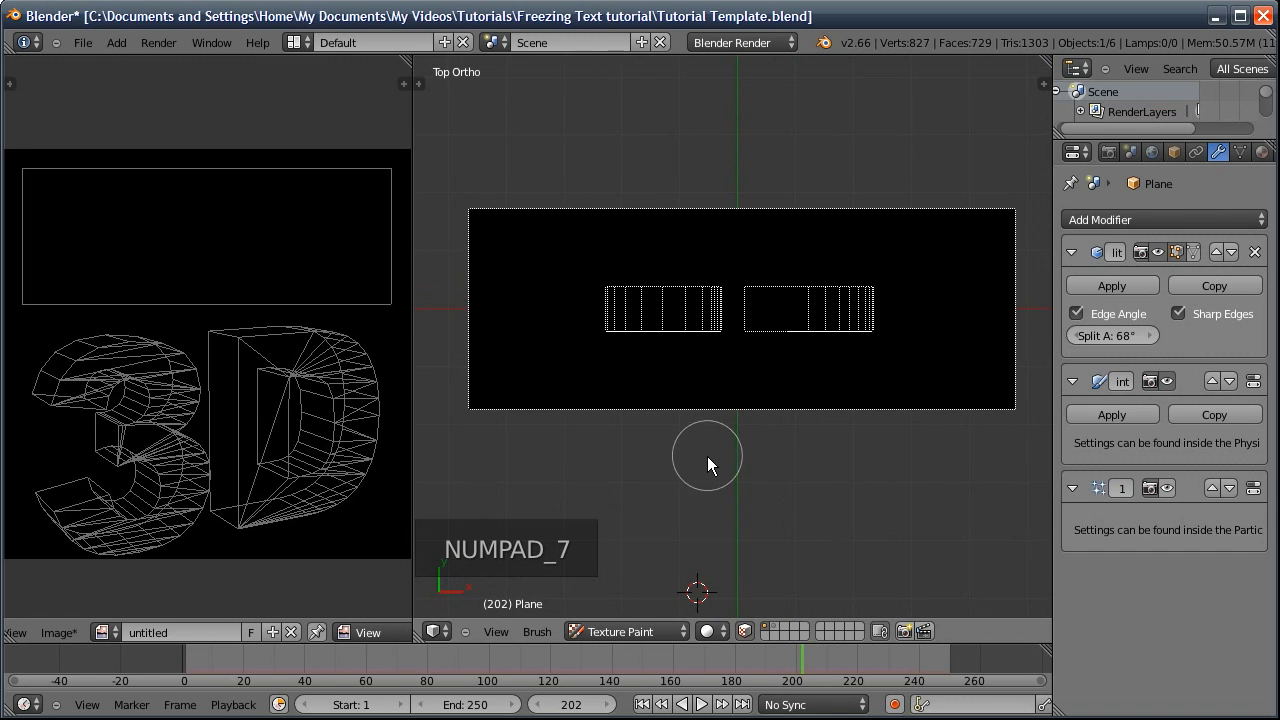
Turn off the Occlude, Cull and Normal options of Project Paint so strokes reach every surface
{"action": "key", "text": "t"}
{"action": "scroll", "coordinate": [492, 370], "scroll_direction": "down", "scroll_amount": 3}
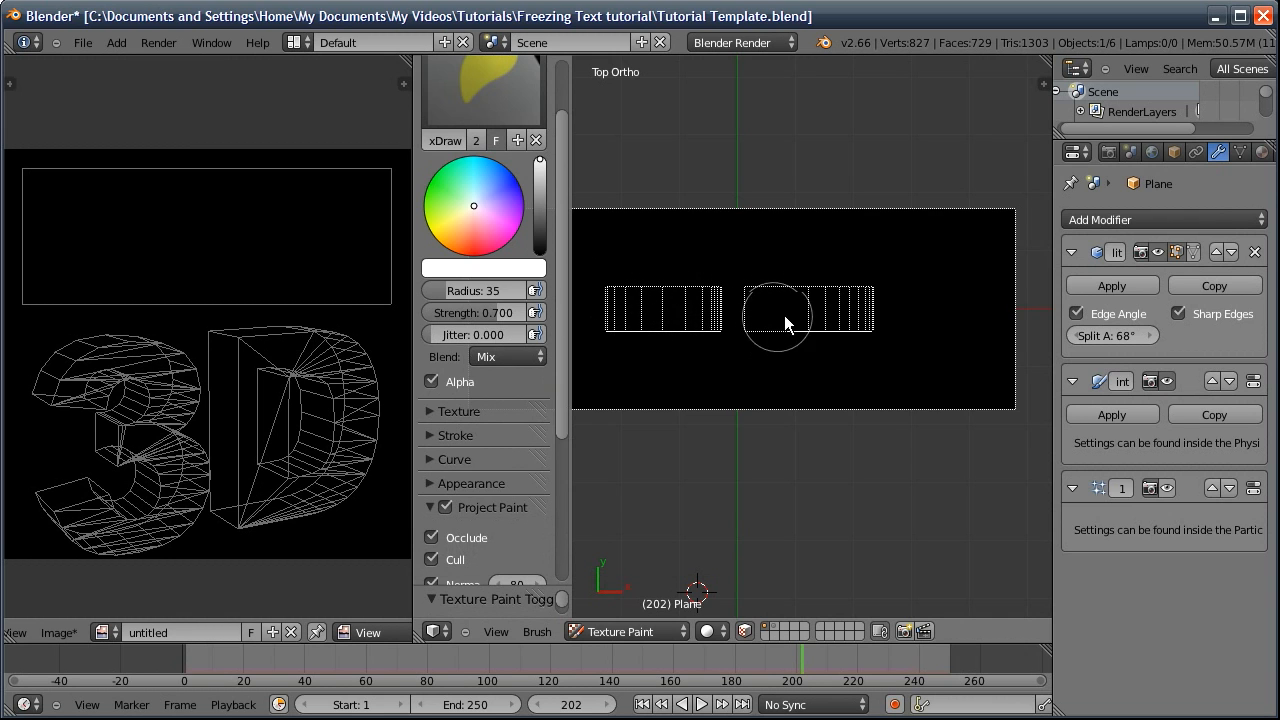
{"action": "scroll", "coordinate": [480, 330], "scroll_direction": "down", "scroll_amount": 8}
{"action": "left_click", "coordinate": [432, 310]}
{"action": "left_click", "coordinate": [432, 332]}
{"action": "left_click", "coordinate": [432, 358]}
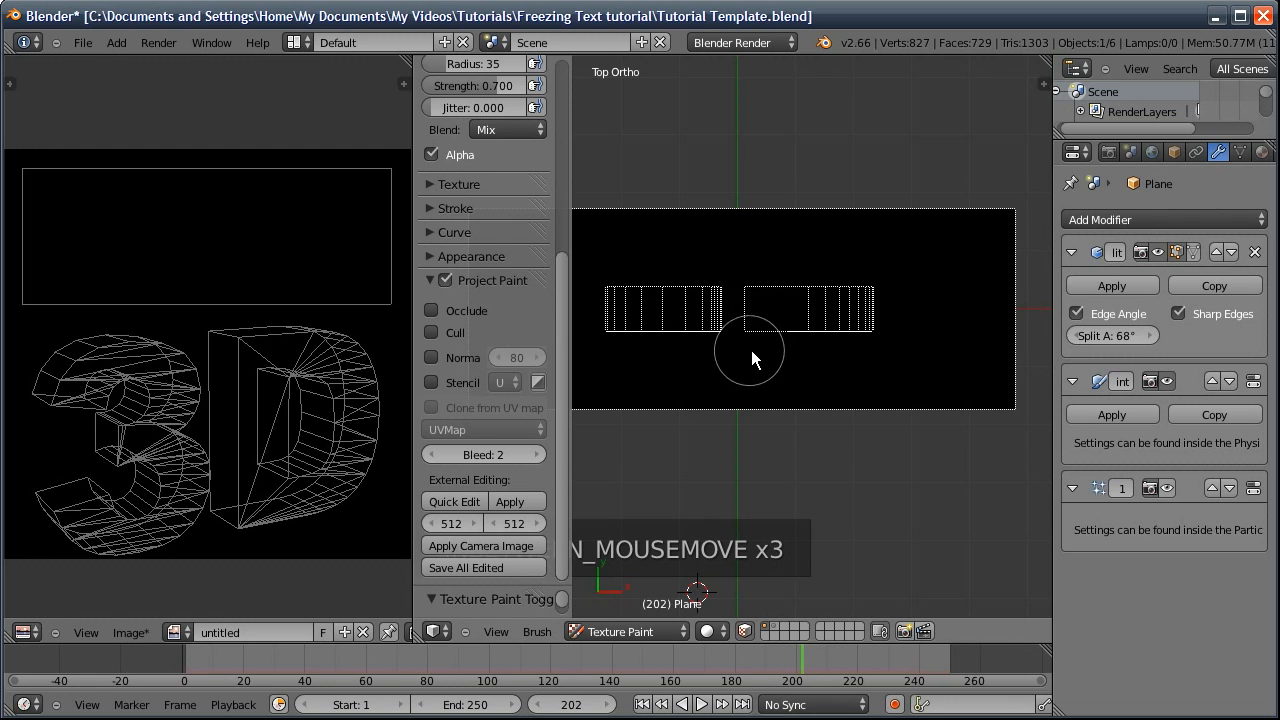
Paint a white band lengthwise across the plane and through the text with a radius of 35 and strength of 0.700
{"action": "scroll", "coordinate": [752, 343], "scroll_direction": "down", "scroll_amount": 1}
{"action": "middle_click_drag", "start_coordinate": [752, 343], "coordinate": [812, 413], "text": "shift"}
{"action": "middle_click_drag", "start_coordinate": [507, 218], "coordinate": [487, 443]}
{"action": "middle_click_drag", "start_coordinate": [652, 412], "coordinate": [670, 409], "text": "shift"}
{"action": "left_click", "coordinate": [608, 388]}
{"action": "mouse_move", "coordinate": [677, 378]}
{"action": "left_mouse_down"}
{"action": "mouse_move", "coordinate": [726, 389]}
{"action": "mouse_move", "coordinate": [883, 374]}
{"action": "mouse_move", "coordinate": [946, 390]}
{"action": "mouse_move", "coordinate": [755, 374]}
{"action": "mouse_move", "coordinate": [752, 403]}
{"action": "mouse_move", "coordinate": [840, 391]}
{"action": "left_mouse_up"}
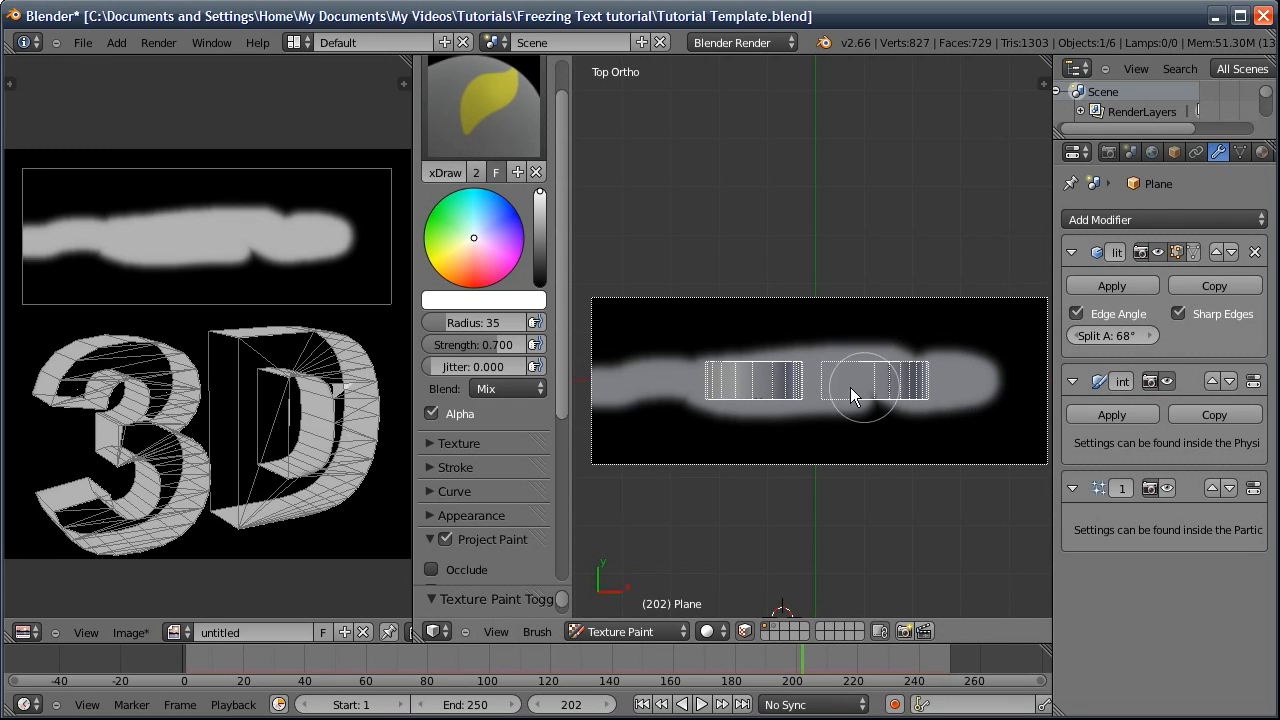
{"action": "mouse_move", "coordinate": [981, 371]}
{"action": "left_mouse_down"}
{"action": "mouse_move", "coordinate": [808, 417]}
{"action": "mouse_move", "coordinate": [851, 412]}
{"action": "left_mouse_up"}
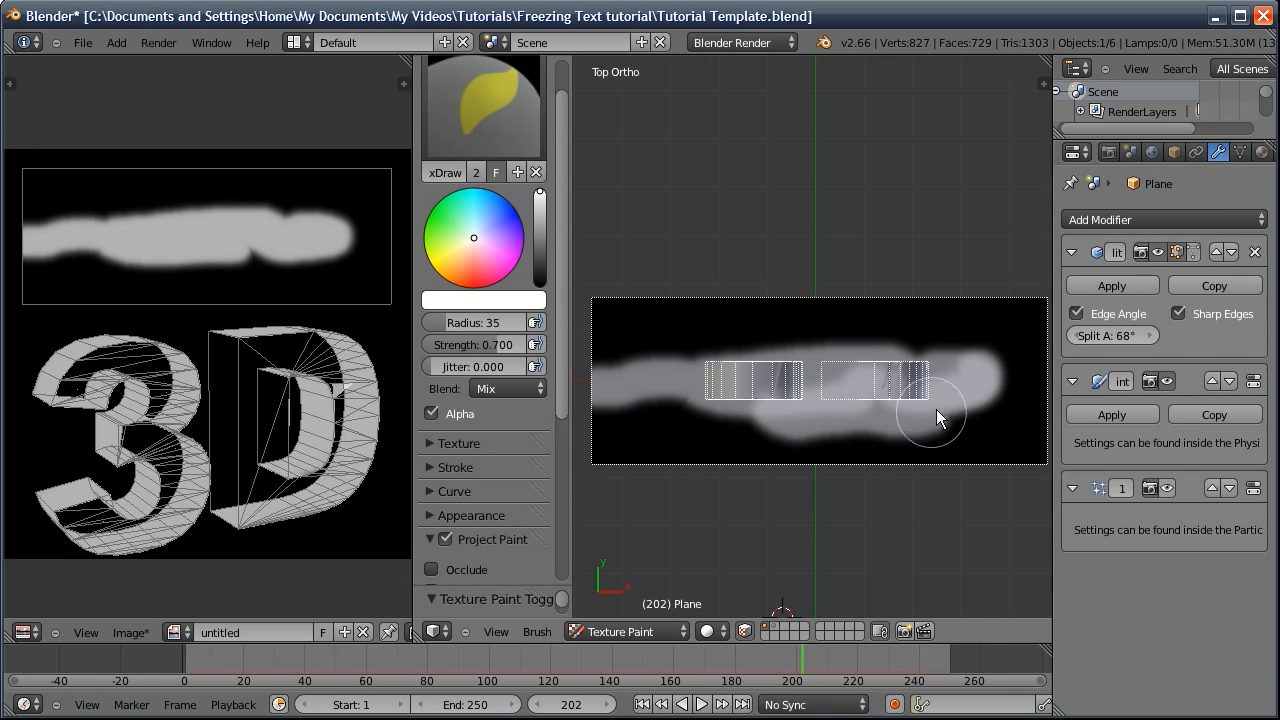
{"action": "mouse_move", "coordinate": [961, 376]}
{"action": "left_mouse_down"}
{"action": "mouse_move", "coordinate": [891, 363]}
{"action": "mouse_move", "coordinate": [626, 374]}
{"action": "mouse_move", "coordinate": [754, 414]}
{"action": "mouse_move", "coordinate": [826, 386]}
{"action": "mouse_move", "coordinate": [757, 377]}
{"action": "mouse_move", "coordinate": [922, 380]}
{"action": "mouse_move", "coordinate": [850, 362]}
{"action": "mouse_move", "coordinate": [962, 358]}
{"action": "mouse_move", "coordinate": [838, 378]}
{"action": "mouse_move", "coordinate": [909, 366]}
{"action": "mouse_move", "coordinate": [842, 381]}
{"action": "mouse_move", "coordinate": [922, 379]}
{"action": "mouse_move", "coordinate": [800, 402]}
{"action": "mouse_move", "coordinate": [690, 379]}
{"action": "mouse_move", "coordinate": [919, 384]}
{"action": "mouse_move", "coordinate": [898, 385]}
{"action": "mouse_move", "coordinate": [904, 406]}
{"action": "mouse_move", "coordinate": [650, 386]}
{"action": "left_mouse_up"}
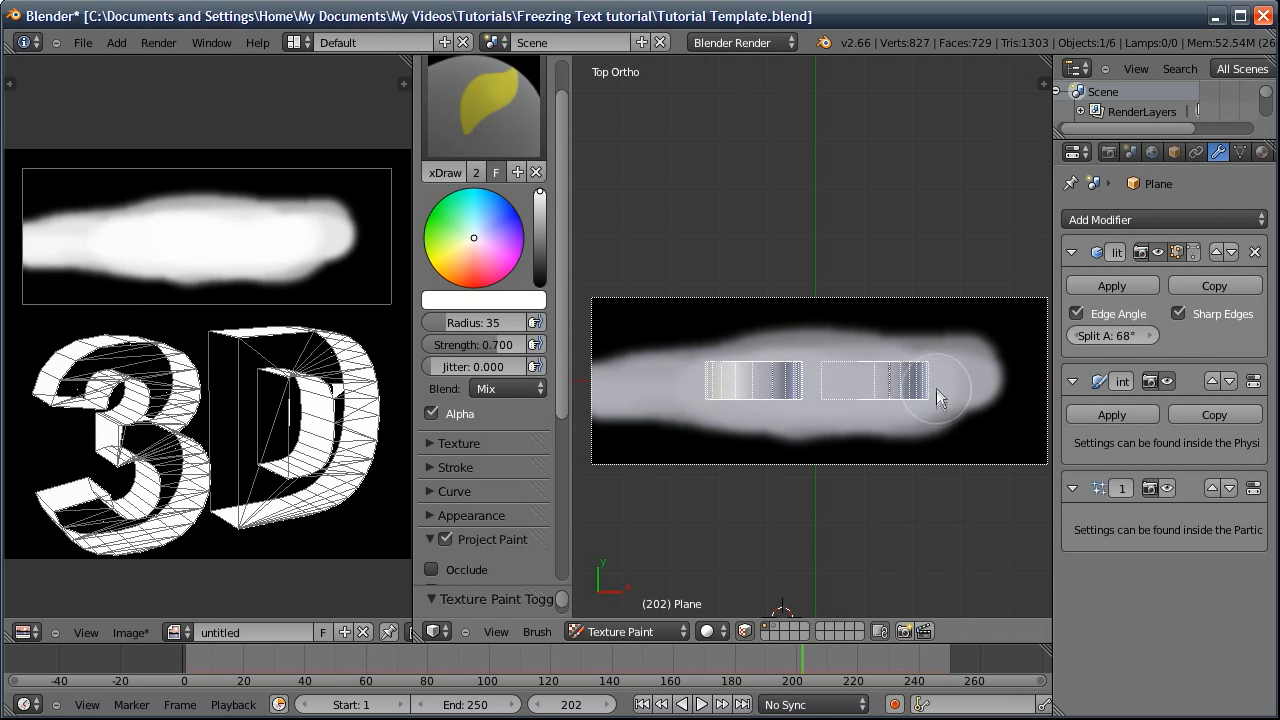
Set the brush radius to 53 and strength to 0.325, and softly paint around the edges of the white band
{"action": "left_click_drag", "start_coordinate": [466, 323], "coordinate": [502, 323]}
{"action": "mouse_move", "coordinate": [505, 345]}
{"action": "left_mouse_down"}
{"action": "mouse_move", "coordinate": [466, 345]}
{"action": "mouse_move", "coordinate": [473, 323]}
{"action": "left_mouse_up"}
{"action": "mouse_move", "coordinate": [628, 405]}
{"action": "left_mouse_down"}
{"action": "mouse_move", "coordinate": [877, 430]}
{"action": "mouse_move", "coordinate": [973, 368]}
{"action": "mouse_move", "coordinate": [729, 355]}
{"action": "mouse_move", "coordinate": [608, 370]}
{"action": "left_mouse_up"}
{"action": "mouse_move", "coordinate": [824, 421]}
{"action": "middle_mouse_down", "text": "ctrl"}
{"action": "mouse_move", "coordinate": [821, 495]}
{"action": "mouse_move", "coordinate": [831, 417]}
{"action": "middle_mouse_up", "text": "ctrl"}
{"action": "middle_click_drag", "start_coordinate": [694, 402], "coordinate": [646, 319], "text": "shift"}
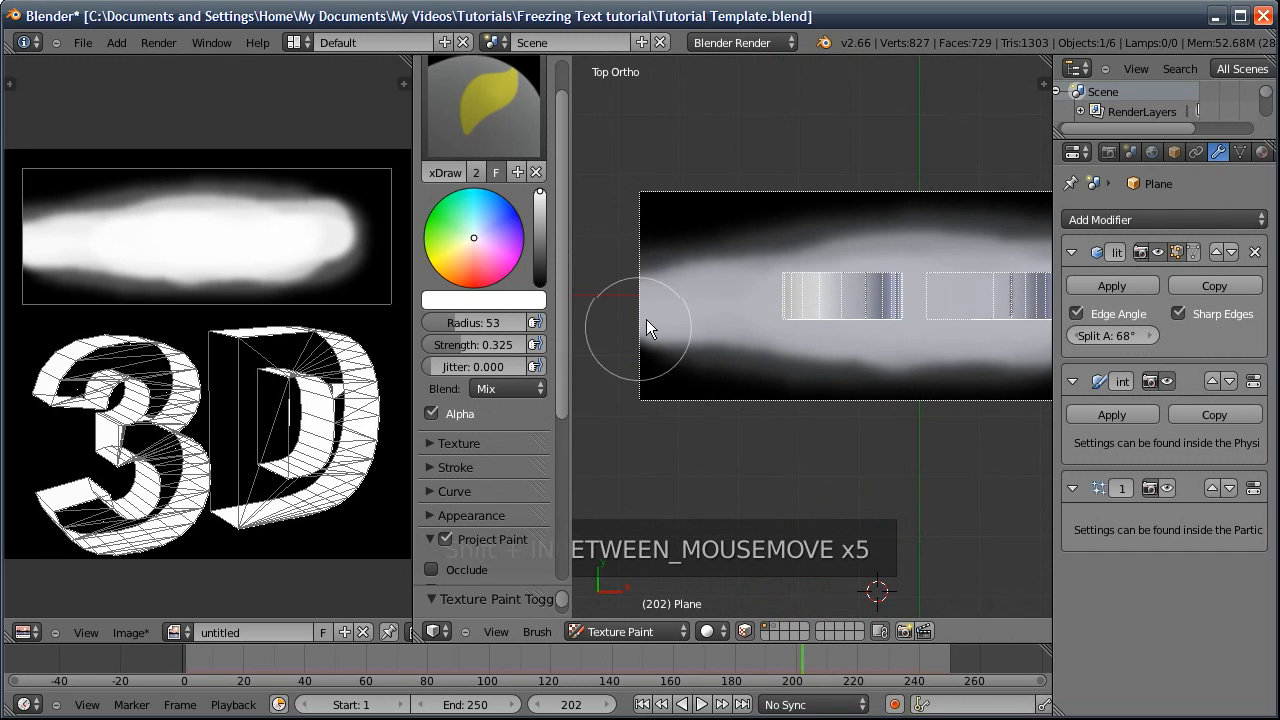
{"action": "mouse_move", "coordinate": [908, 324]}
{"action": "middle_mouse_down", "text": "shift"}
{"action": "mouse_move", "coordinate": [733, 327]}
{"action": "mouse_move", "coordinate": [698, 304]}
{"action": "mouse_move", "coordinate": [806, 296]}
{"action": "middle_mouse_up", "text": "shift"}
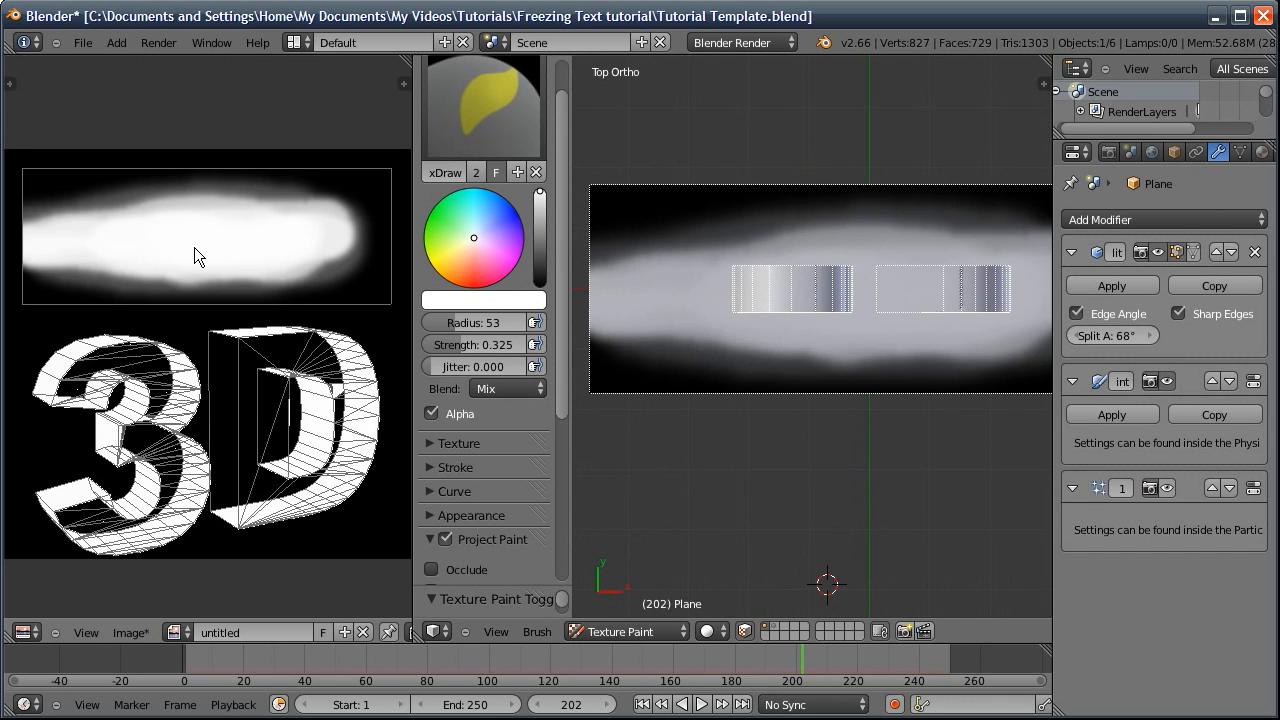
Widen the UV/Image Editor and switch it to Paint mode
{"action": "key", "text": "n"}
{"action": "key", "text": "n"}
{"action": "key", "text": "t"}
{"action": "left_click_drag", "start_coordinate": [412, 560], "coordinate": [777, 563]}
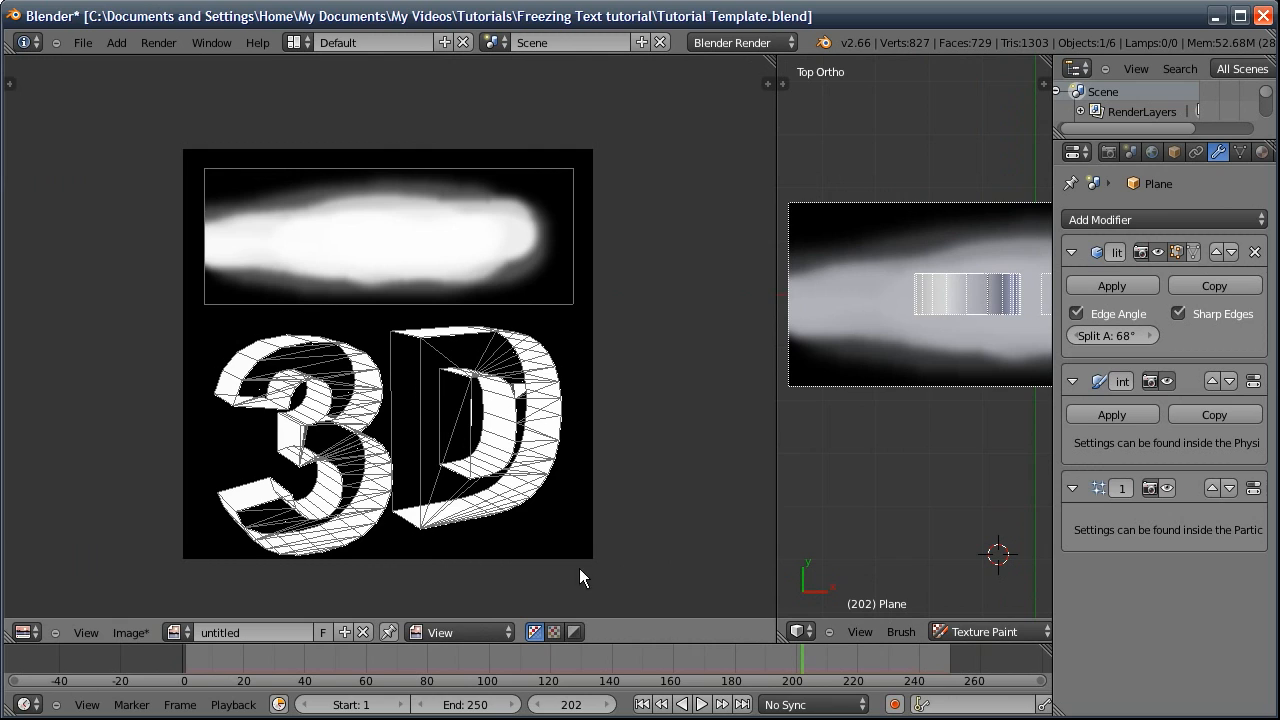
{"action": "left_click", "coordinate": [438, 629]}
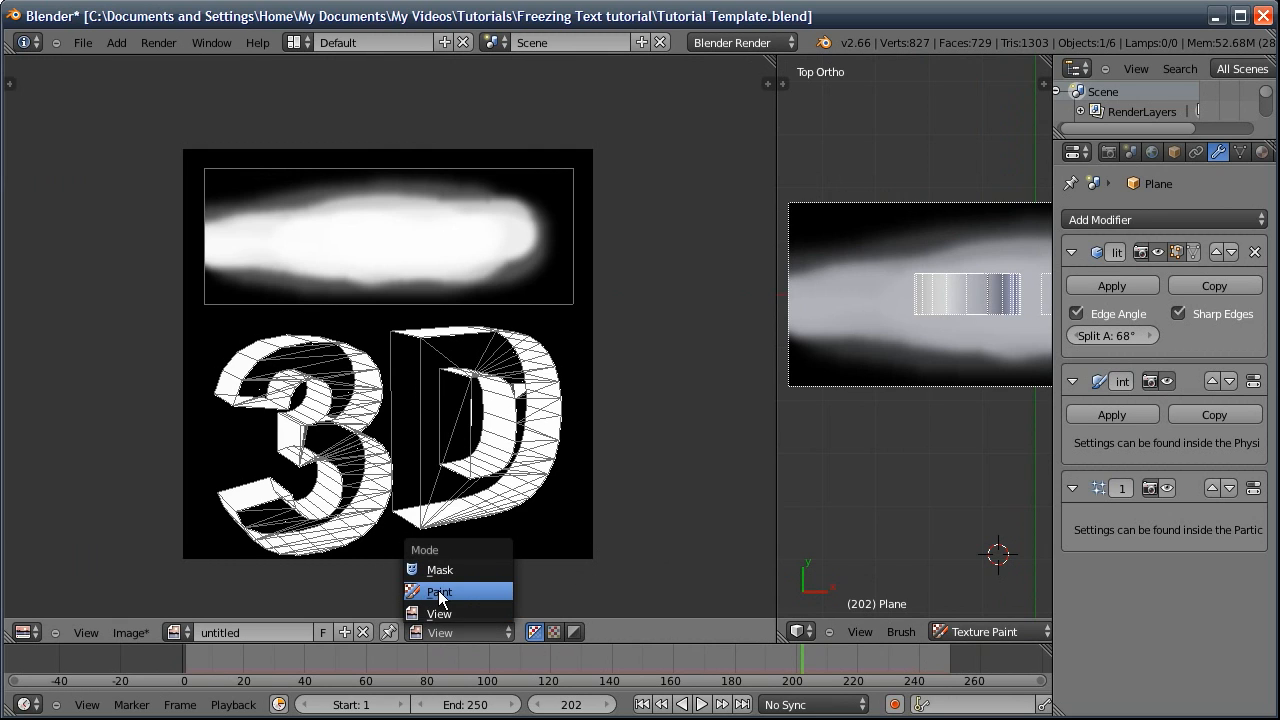
{"action": "left_click", "coordinate": [439, 594]}
Paint the whole area covered by the 3D text's UV islands white with the 150-radius brush
{"action": "mouse_move", "coordinate": [450, 560]}
{"action": "middle_mouse_down", "text": "ctrl"}
{"action": "mouse_move", "coordinate": [543, 380]}
{"action": "mouse_move", "coordinate": [558, 424]}
{"action": "mouse_move", "coordinate": [464, 360]}
{"action": "middle_mouse_up", "text": "ctrl"}
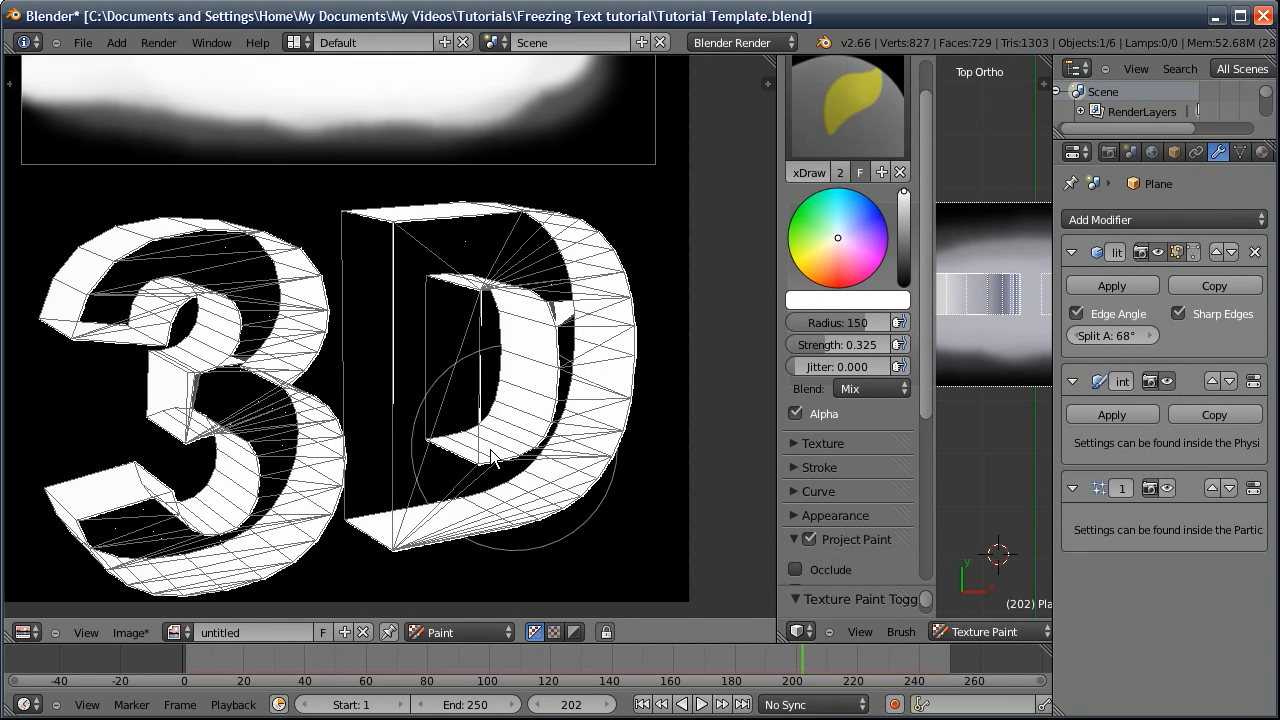
{"action": "mouse_move", "coordinate": [478, 438]}
{"action": "middle_mouse_down", "text": "ctrl"}
{"action": "mouse_move", "coordinate": [471, 394]}
{"action": "mouse_move", "coordinate": [498, 302]}
{"action": "middle_mouse_up", "text": "ctrl"}
{"action": "middle_click_drag", "start_coordinate": [498, 302], "coordinate": [602, 214]}
{"action": "mouse_move", "coordinate": [731, 433]}
{"action": "left_mouse_down"}
{"action": "mouse_move", "coordinate": [300, 432]}
{"action": "mouse_move", "coordinate": [266, 363]}
{"action": "mouse_move", "coordinate": [749, 366]}
{"action": "mouse_move", "coordinate": [694, 303]}
{"action": "mouse_move", "coordinate": [191, 312]}
{"action": "mouse_move", "coordinate": [214, 251]}
{"action": "mouse_move", "coordinate": [660, 270]}
{"action": "mouse_move", "coordinate": [720, 200]}
{"action": "mouse_move", "coordinate": [250, 241]}
{"action": "mouse_move", "coordinate": [320, 175]}
{"action": "mouse_move", "coordinate": [570, 165]}
{"action": "mouse_move", "coordinate": [710, 180]}
{"action": "left_mouse_up"}
{"action": "middle_click_drag", "start_coordinate": [640, 200], "coordinate": [520, 295]}
{"action": "mouse_move", "coordinate": [620, 294]}
{"action": "left_mouse_down"}
{"action": "mouse_move", "coordinate": [478, 278]}
{"action": "mouse_move", "coordinate": [94, 305]}
{"action": "mouse_move", "coordinate": [197, 273]}
{"action": "mouse_move", "coordinate": [520, 250]}
{"action": "mouse_move", "coordinate": [653, 263]}
{"action": "left_mouse_up"}
{"action": "middle_click_drag", "start_coordinate": [393, 255], "coordinate": [442, 409]}
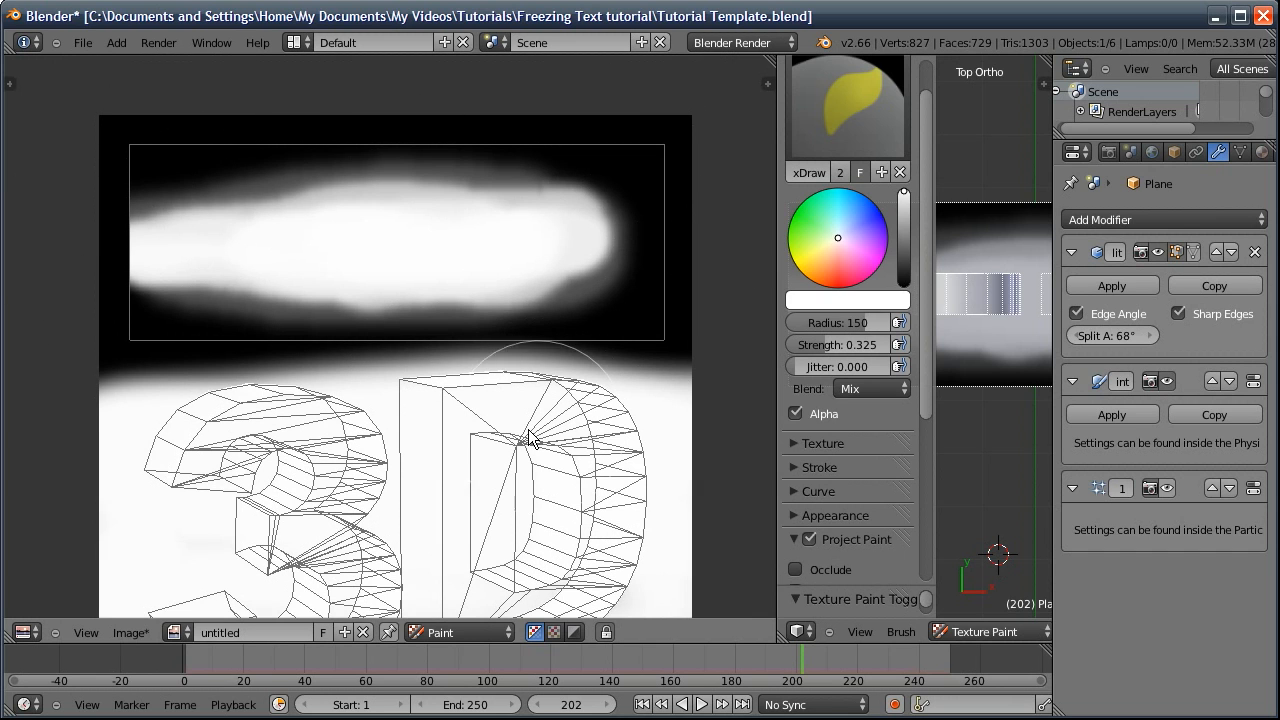
Reduce the brush radius and fill in white along the upper edge of the text's UV islands
{"action": "middle_click_drag", "start_coordinate": [530, 437], "coordinate": [558, 320], "text": "shift"}
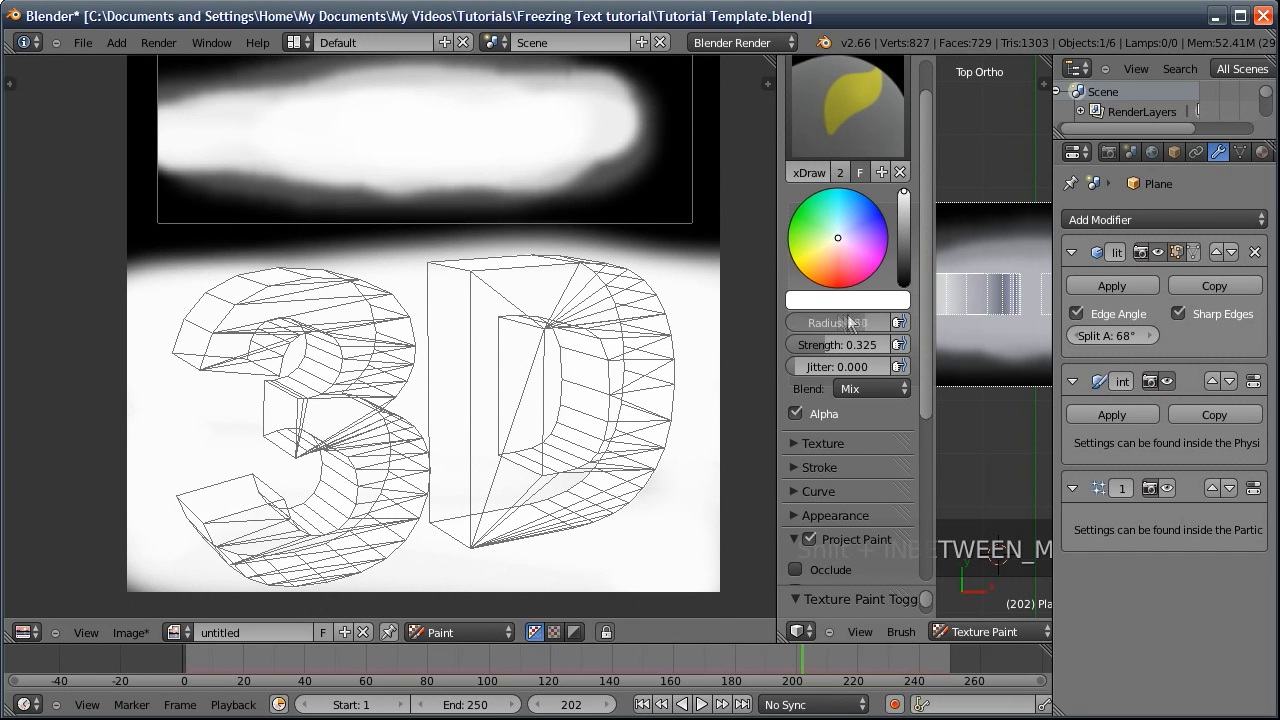
{"action": "left_click_drag", "start_coordinate": [849, 317], "coordinate": [826, 321]}
{"action": "left_click_drag", "start_coordinate": [197, 286], "coordinate": [606, 290]}
{"action": "middle_click_drag", "start_coordinate": [580, 340], "coordinate": [489, 374], "text": "shift"}
{"action": "key", "text": "t"}
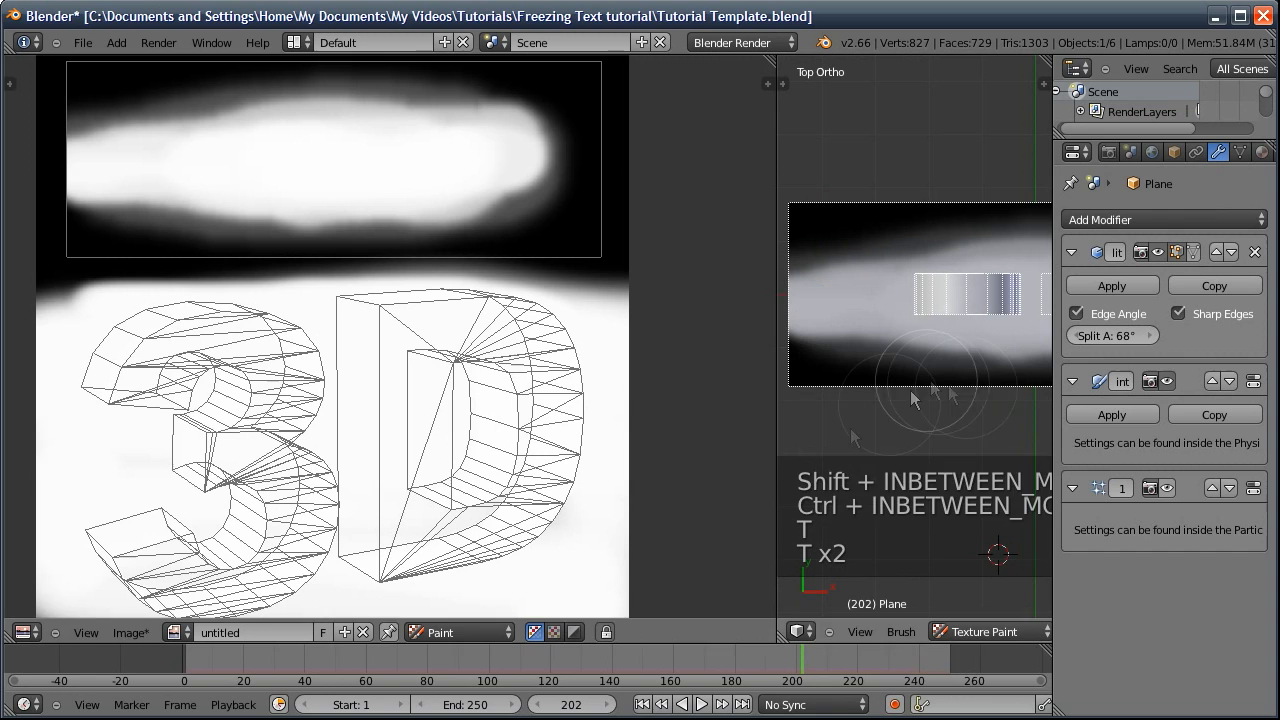
Save the painted image as Spread mask.png in the Textures folder, as an RGB PNG
{"action": "left_click", "coordinate": [133, 632]}
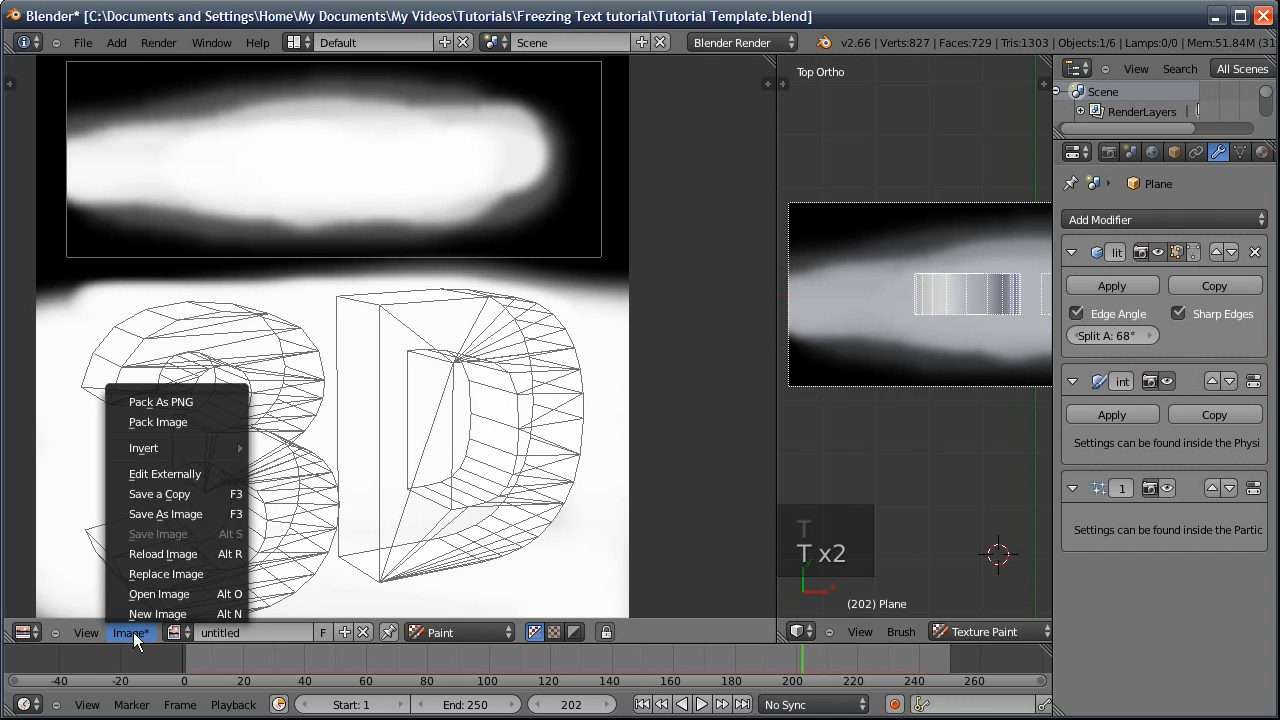
{"action": "left_click", "coordinate": [160, 516]}
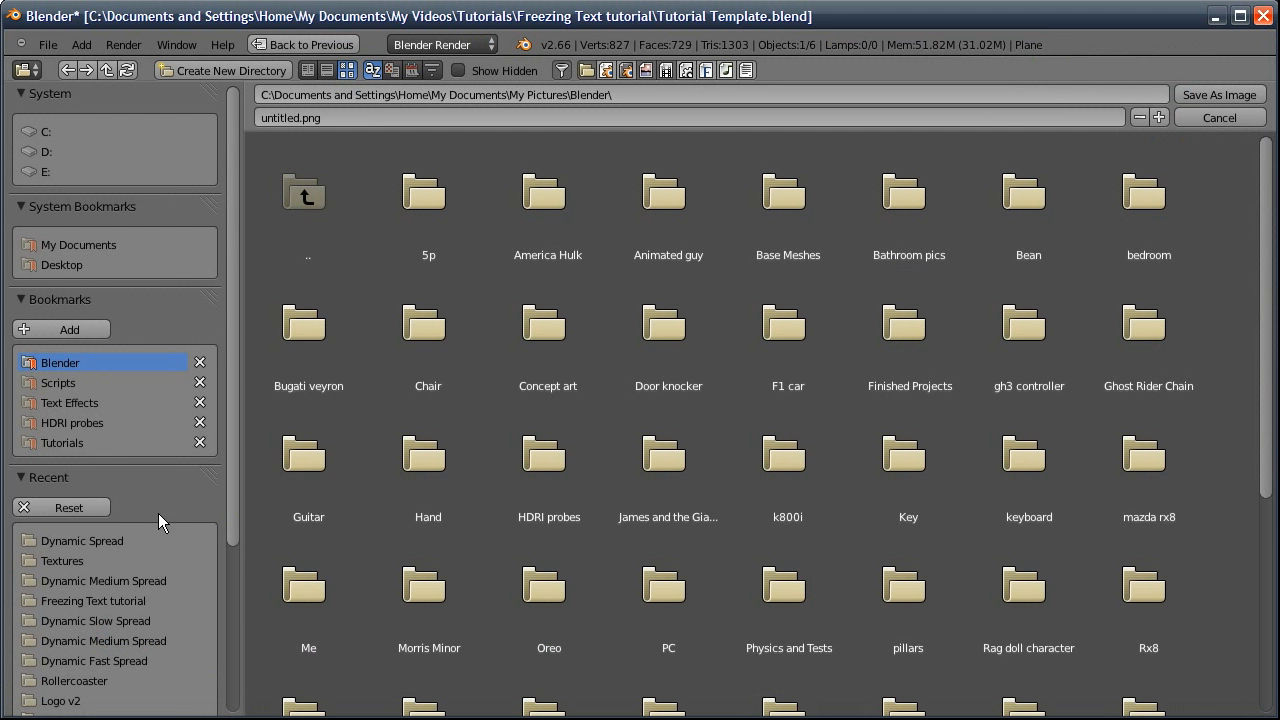
{"action": "left_click", "coordinate": [68, 560]}
{"action": "double_click", "coordinate": [300, 118]}
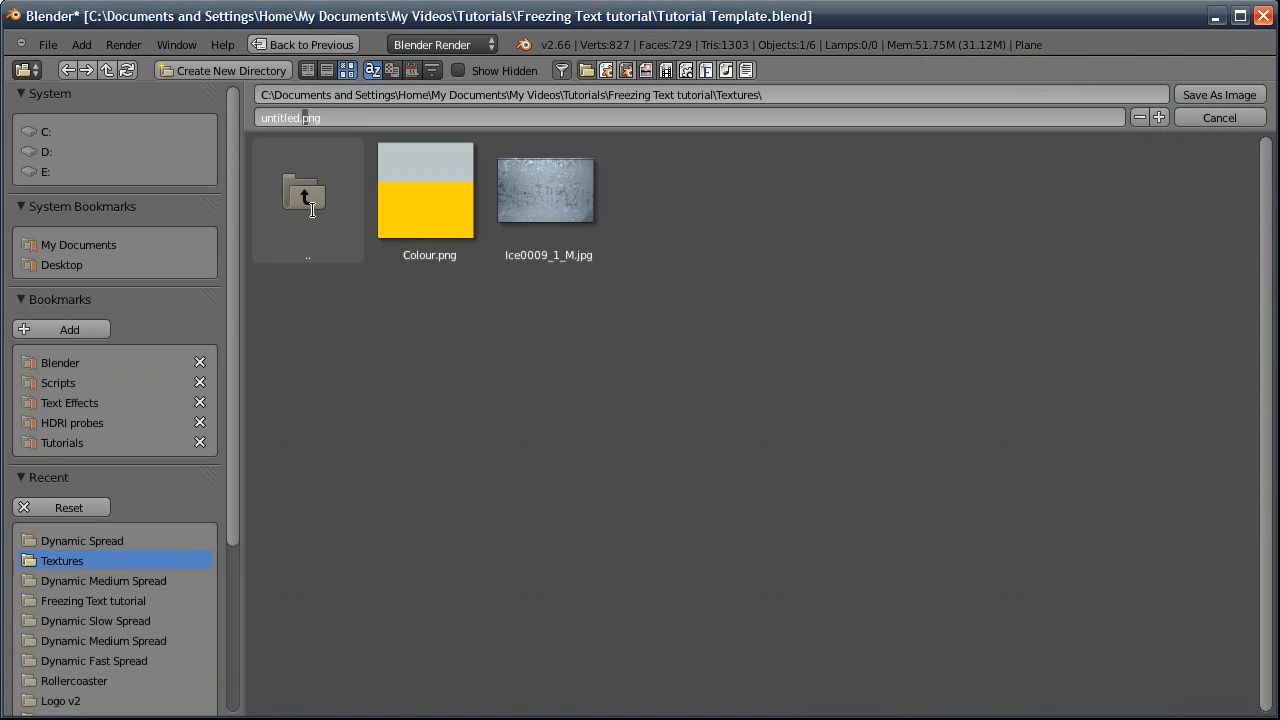
{"action": "type", "text": "Spread mask"}
{"action": "left_click", "coordinate": [289, 466]}
{"action": "scroll", "coordinate": [152, 538], "scroll_direction": "down", "scroll_amount": 6}
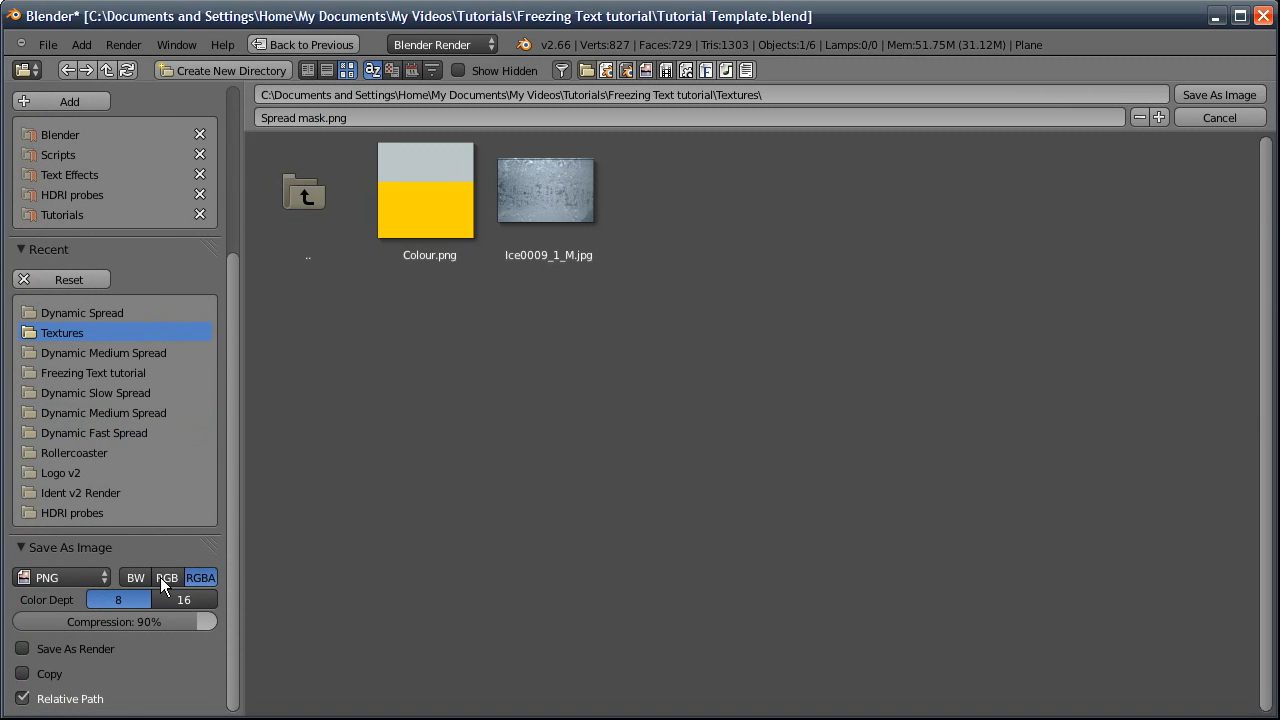
{"action": "left_click", "coordinate": [167, 583]}
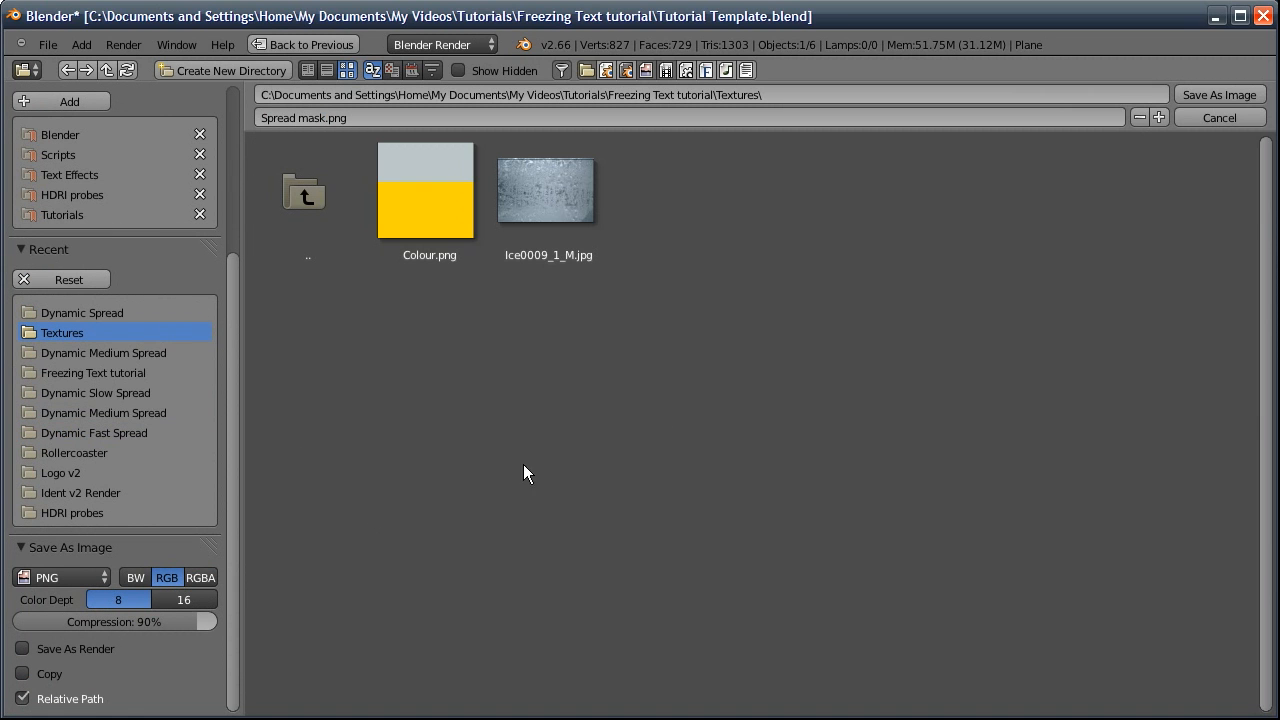
{"action": "left_click", "coordinate": [1200, 93]}
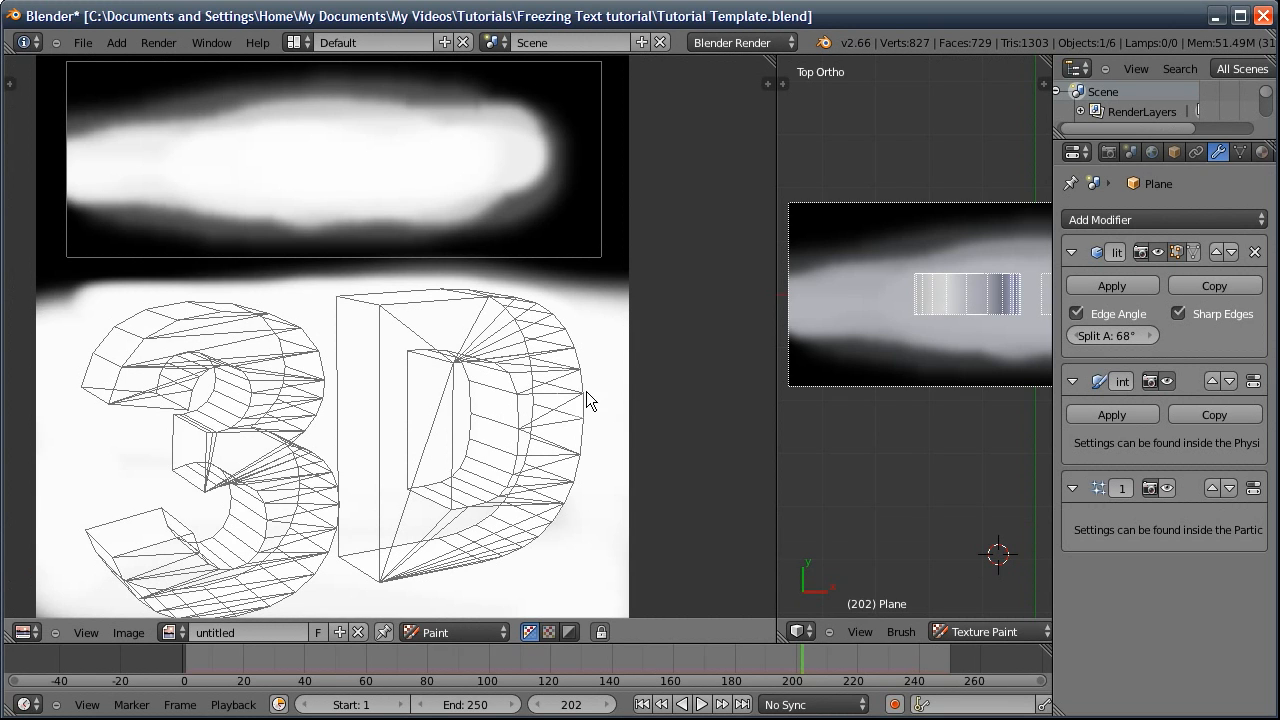
Return the UV/Image Editor to View mode and maximize the 3D view
{"action": "left_click", "coordinate": [425, 633]}
{"action": "left_click", "coordinate": [433, 614]}
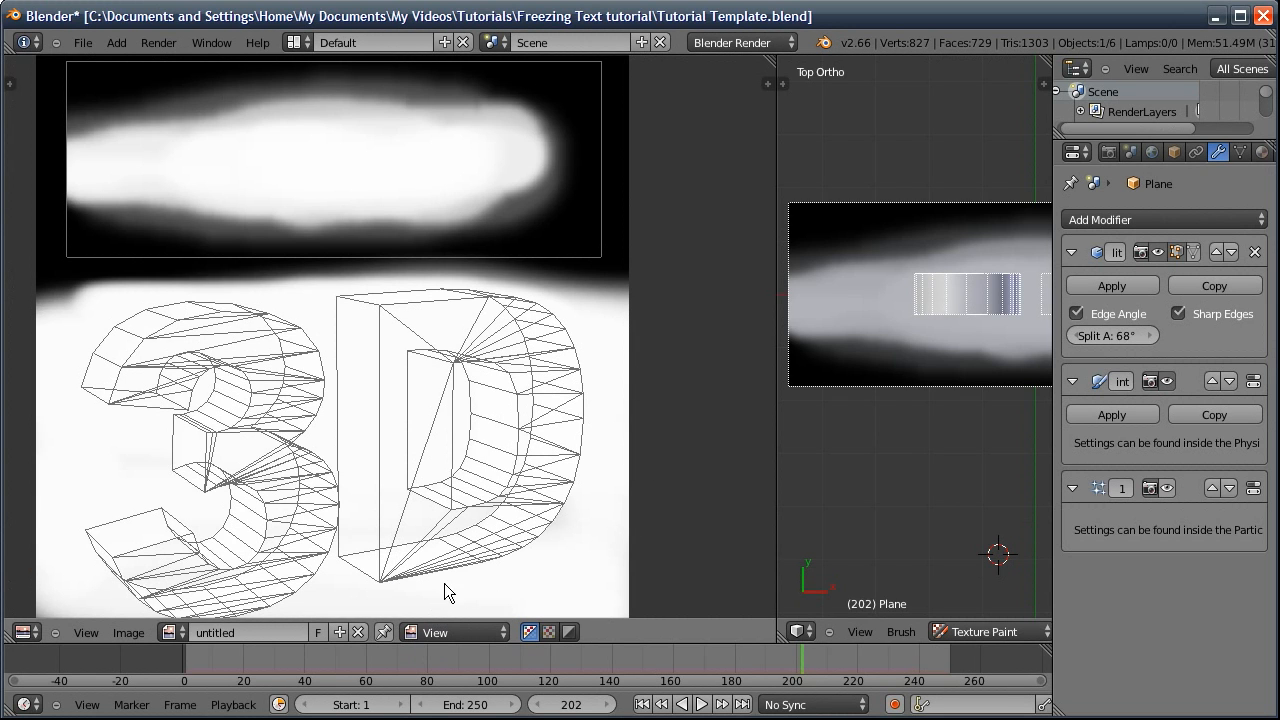
{"action": "key", "text": "ctrl+Up"}
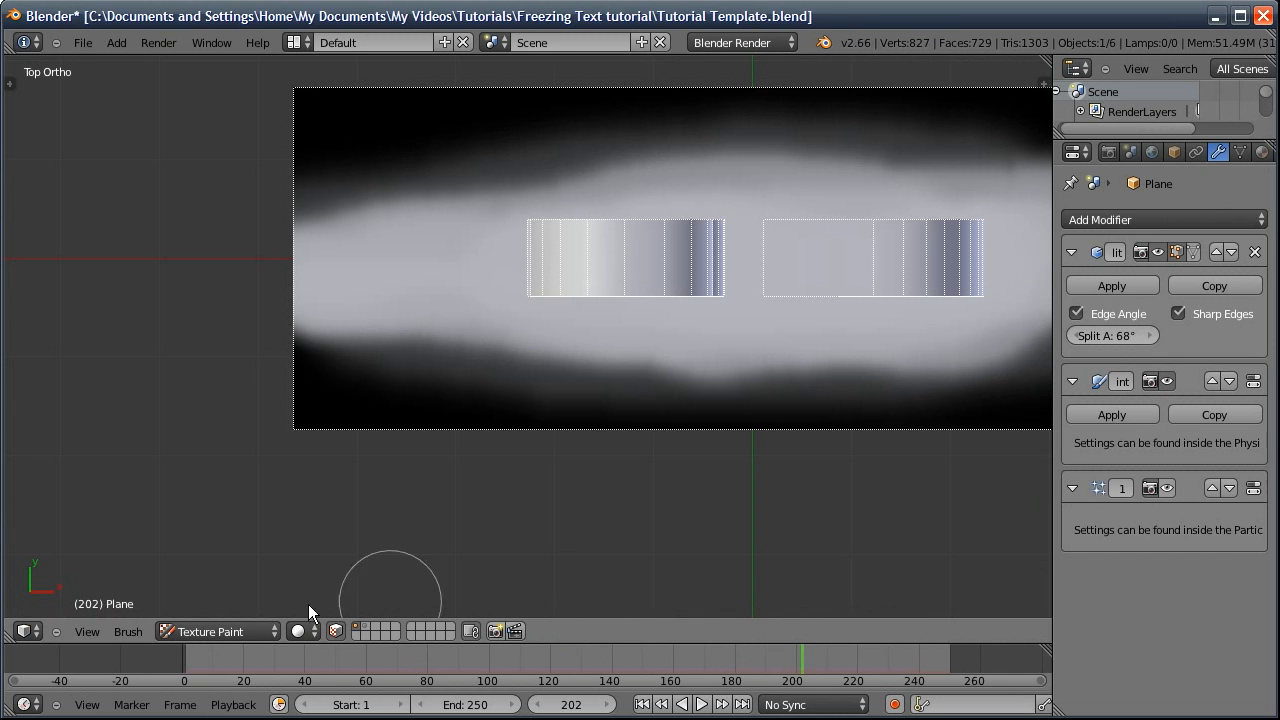
Switch the mesh to Object Mode and turn its particle system's viewport display back on
{"action": "left_click", "coordinate": [192, 632]}
{"action": "left_click", "coordinate": [195, 613]}
{"action": "middle_click_drag", "start_coordinate": [315, 599], "coordinate": [572, 361]}
{"action": "left_click", "coordinate": [1167, 487]}
Move Texture.001 down one slot in the particle textures and create an Image or Movie texture in the first slot
{"action": "scroll", "coordinate": [1190, 156], "scroll_direction": "down", "scroll_amount": 2}
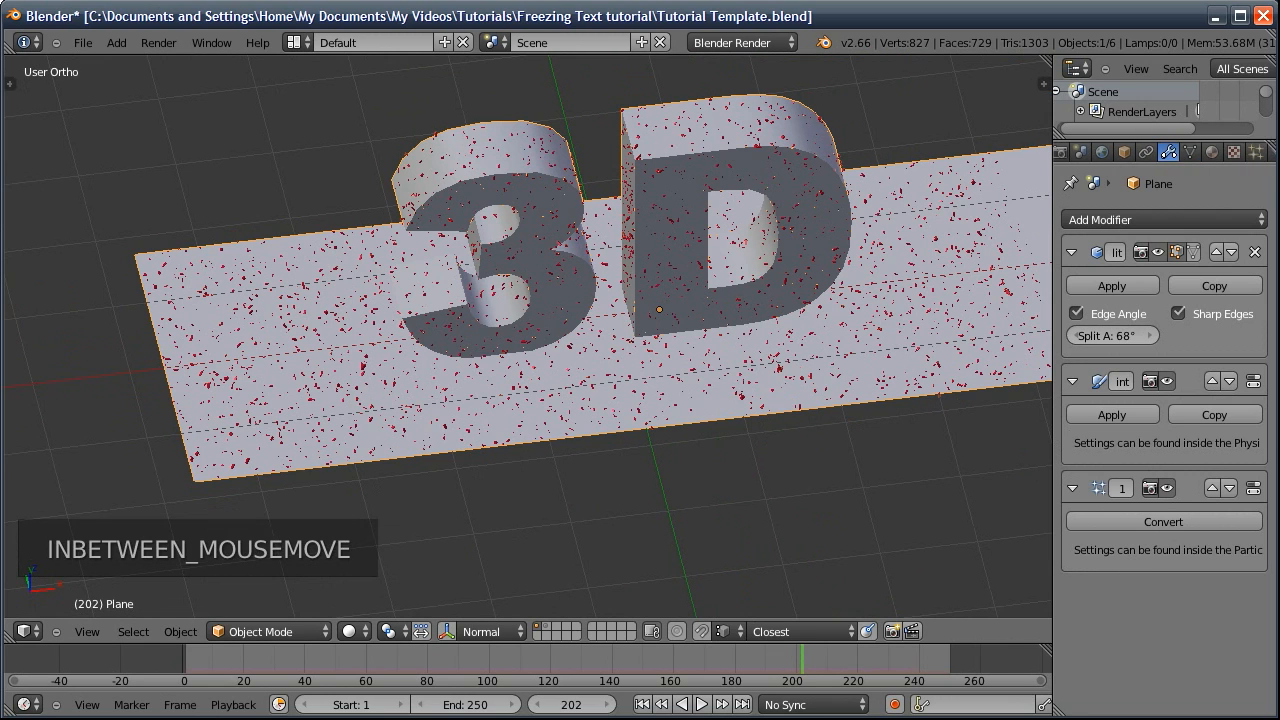
{"action": "scroll", "coordinate": [1180, 149], "scroll_direction": "down", "scroll_amount": 1}
{"action": "left_click", "coordinate": [1218, 151]}
{"action": "scroll", "coordinate": [1150, 298], "scroll_direction": "up", "scroll_amount": 8}
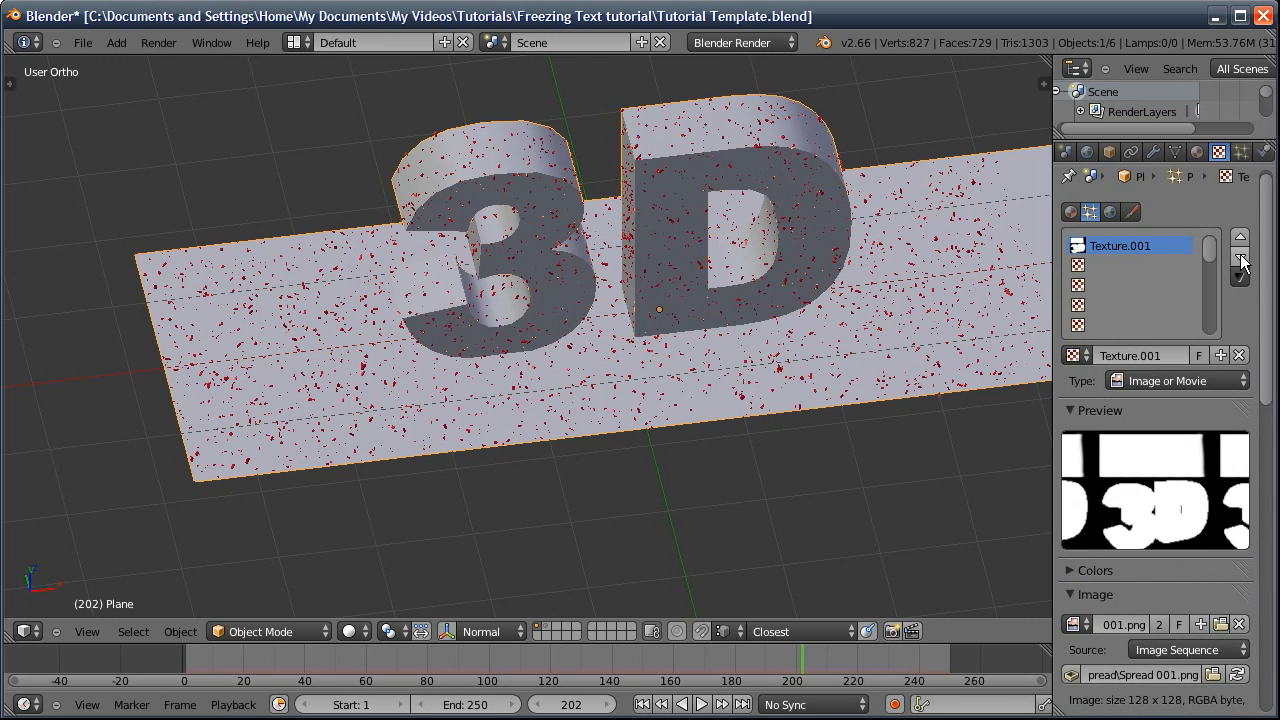
{"action": "left_click", "coordinate": [1240, 257]}
{"action": "left_click", "coordinate": [1120, 247]}
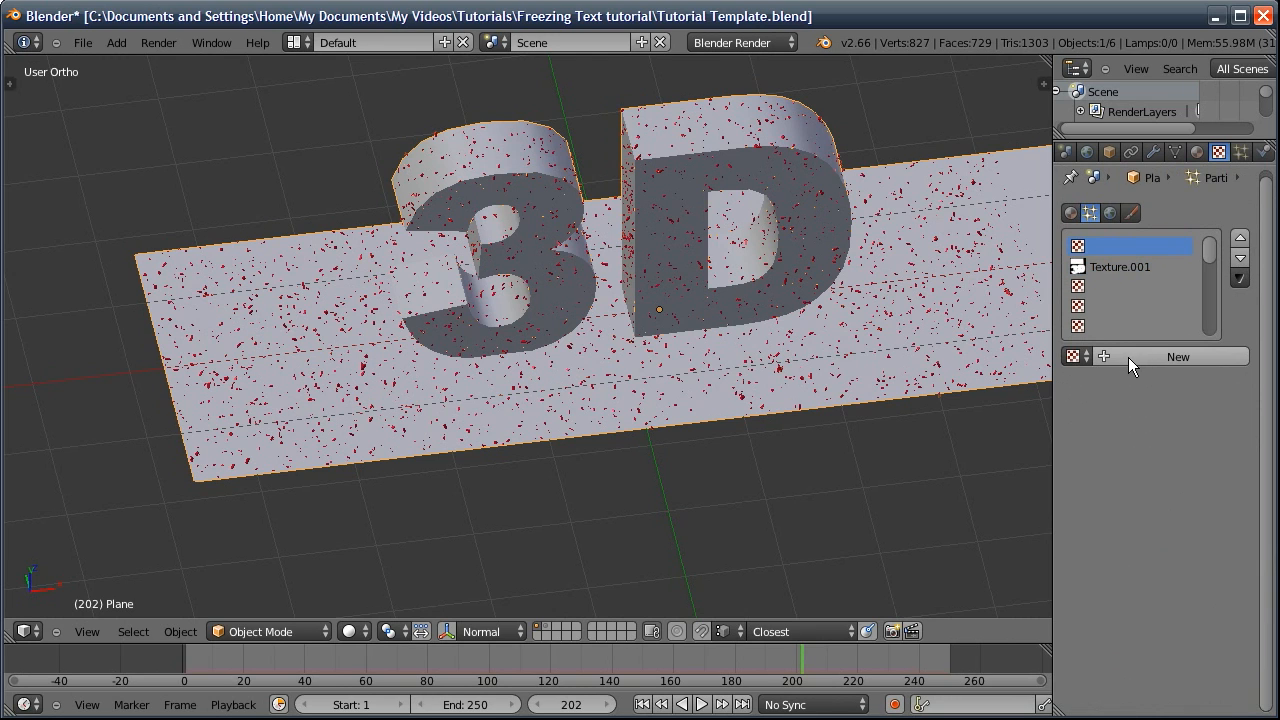
{"action": "left_click", "coordinate": [1128, 357]}
{"action": "left_click", "coordinate": [1150, 383]}
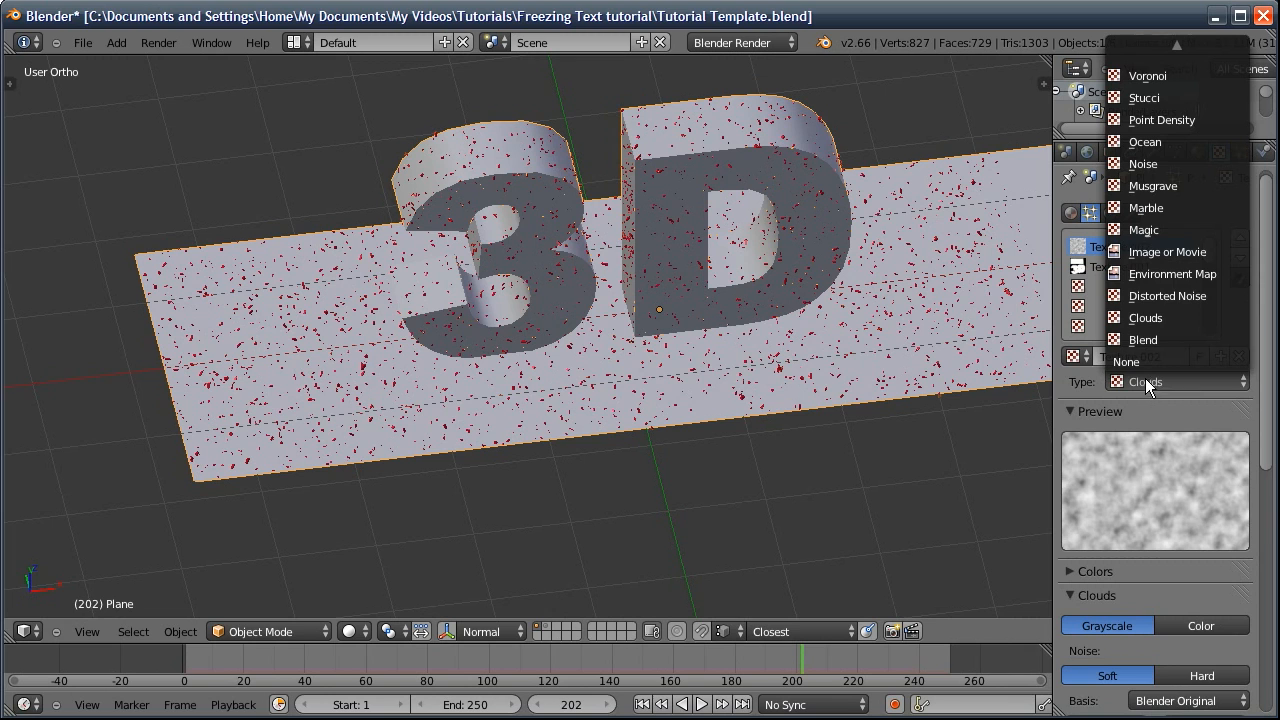
{"action": "left_click", "coordinate": [1151, 255]}
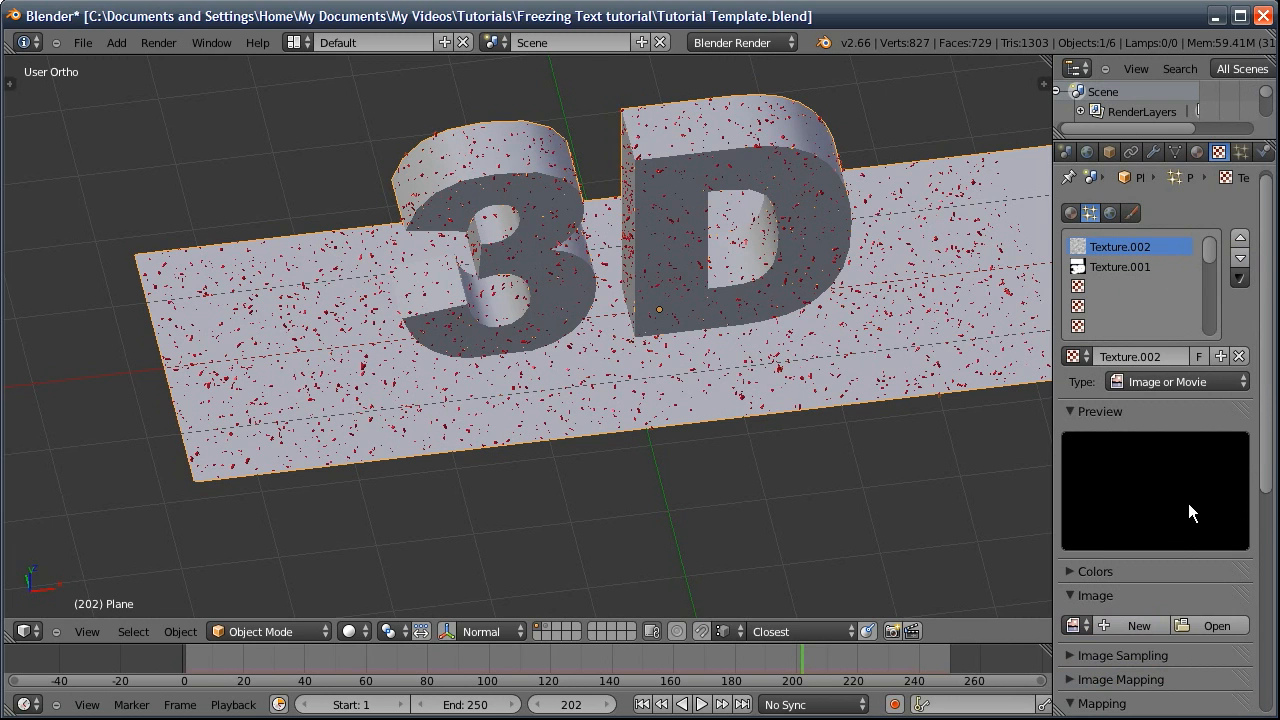
Load Spread mask.png into the new particle texture and map it with UV coordinates
{"action": "left_click", "coordinate": [1202, 620]}
{"action": "left_click", "coordinate": [640, 211]}
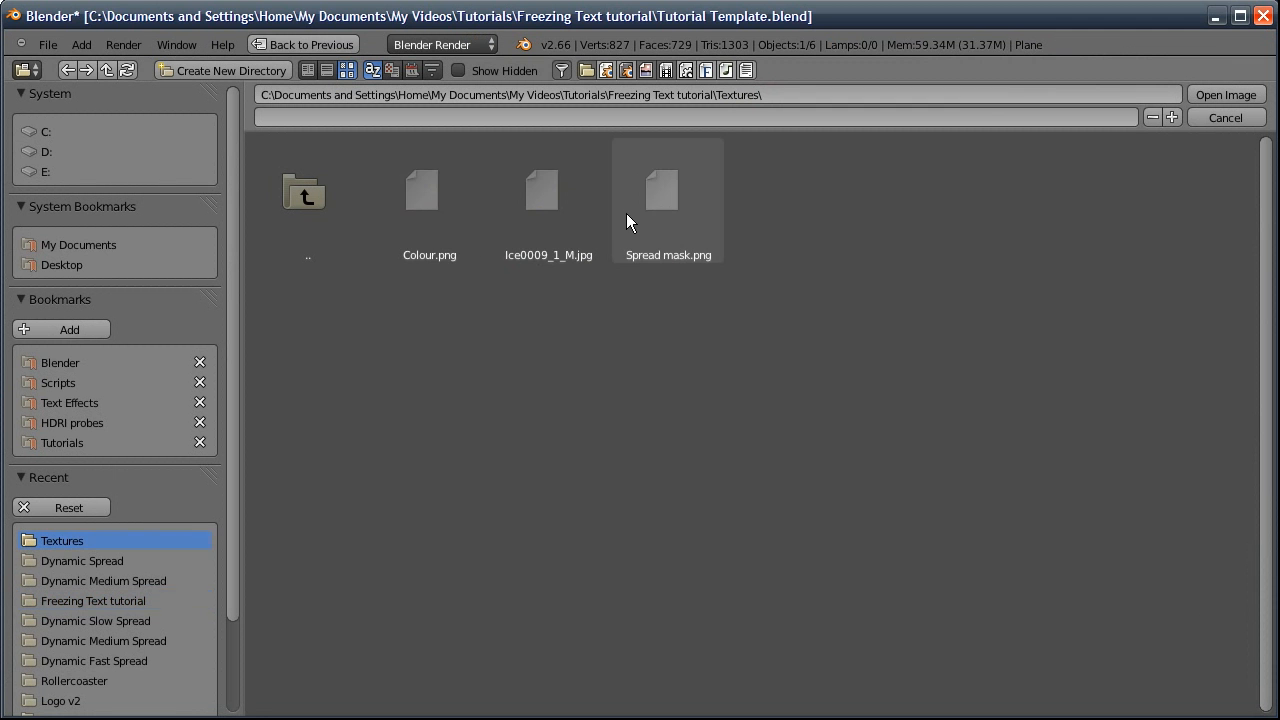
{"action": "left_click", "coordinate": [668, 210]}
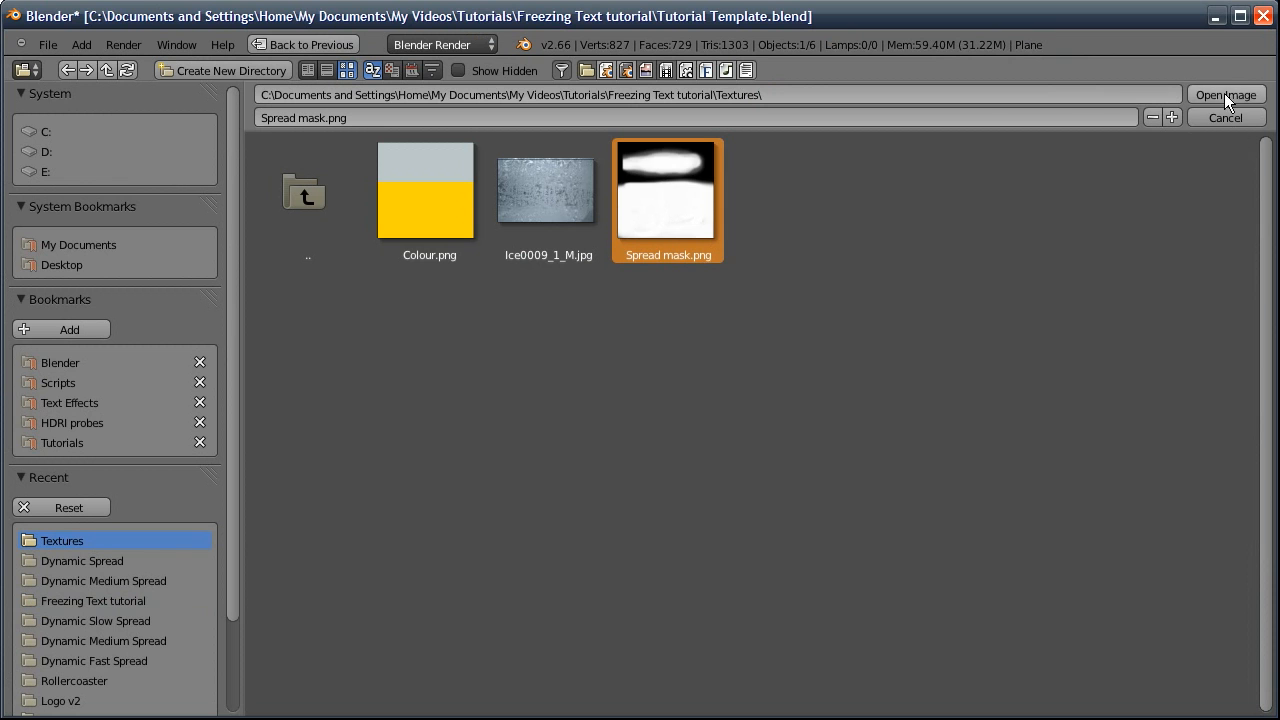
{"action": "key", "text": "Return"}
{"action": "scroll", "coordinate": [1137, 405], "scroll_direction": "down", "scroll_amount": 10}
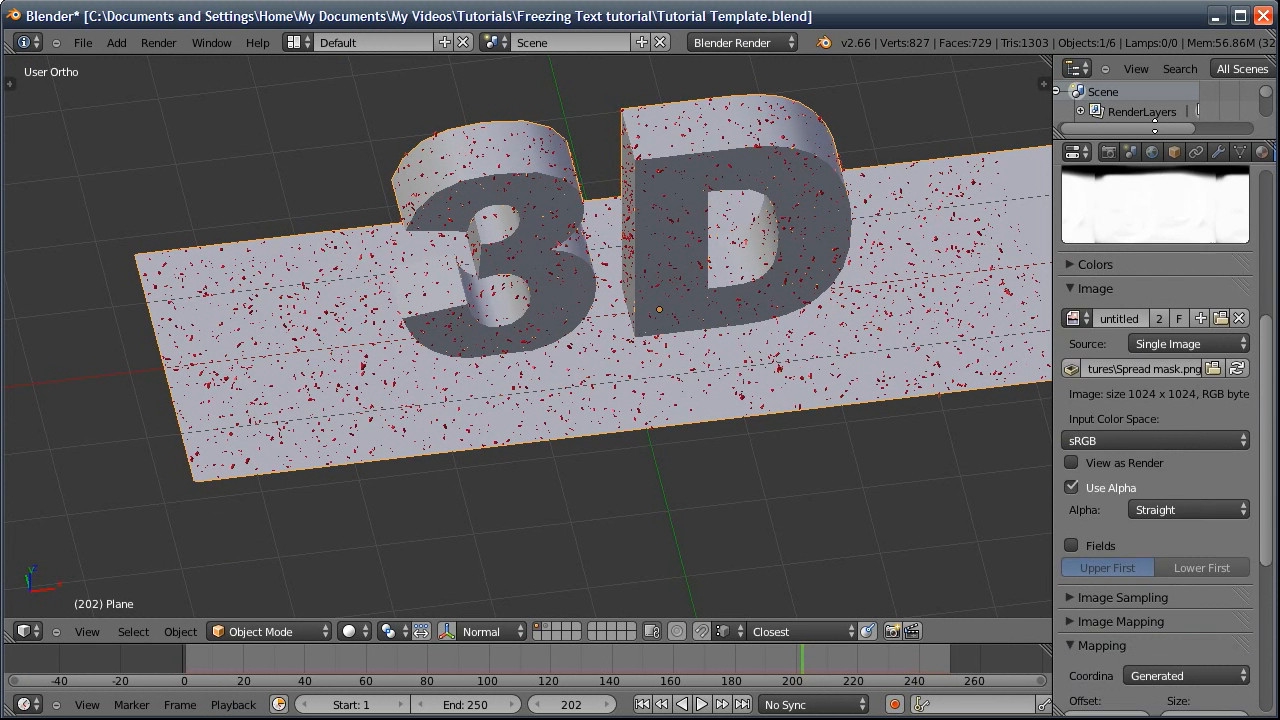
{"action": "left_click", "coordinate": [1155, 534]}
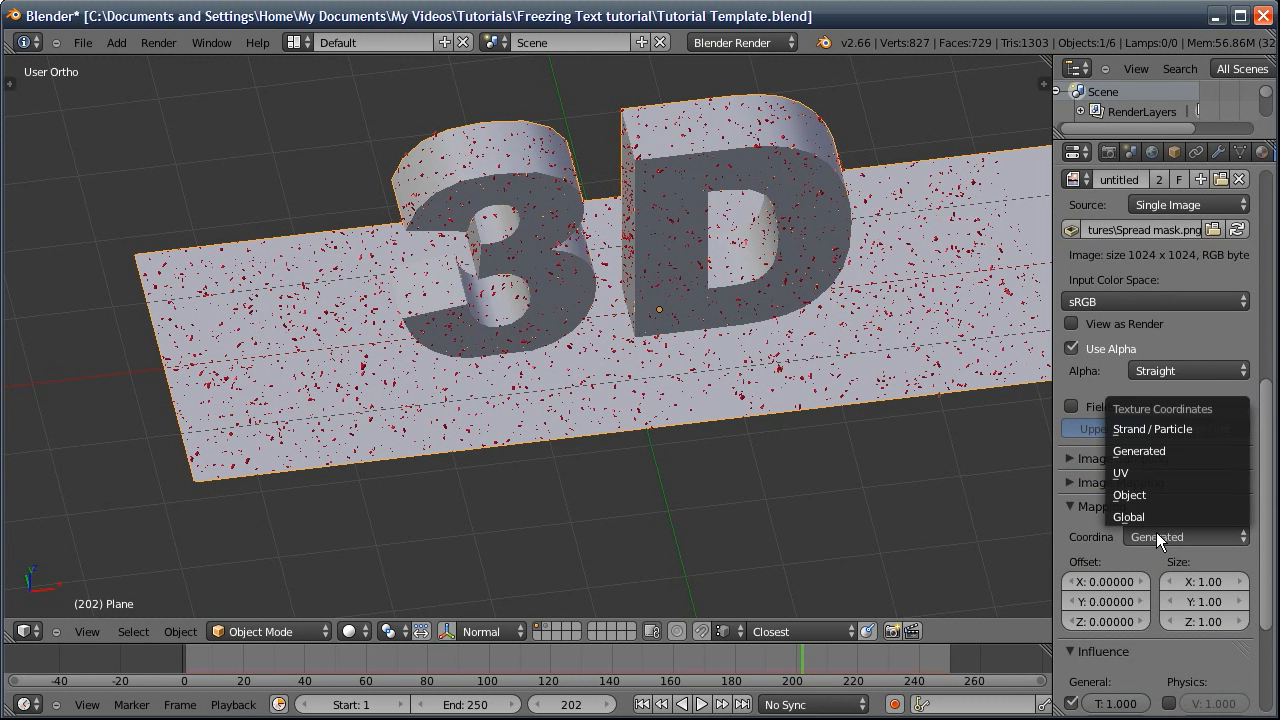
{"action": "left_click", "coordinate": [1140, 472]}
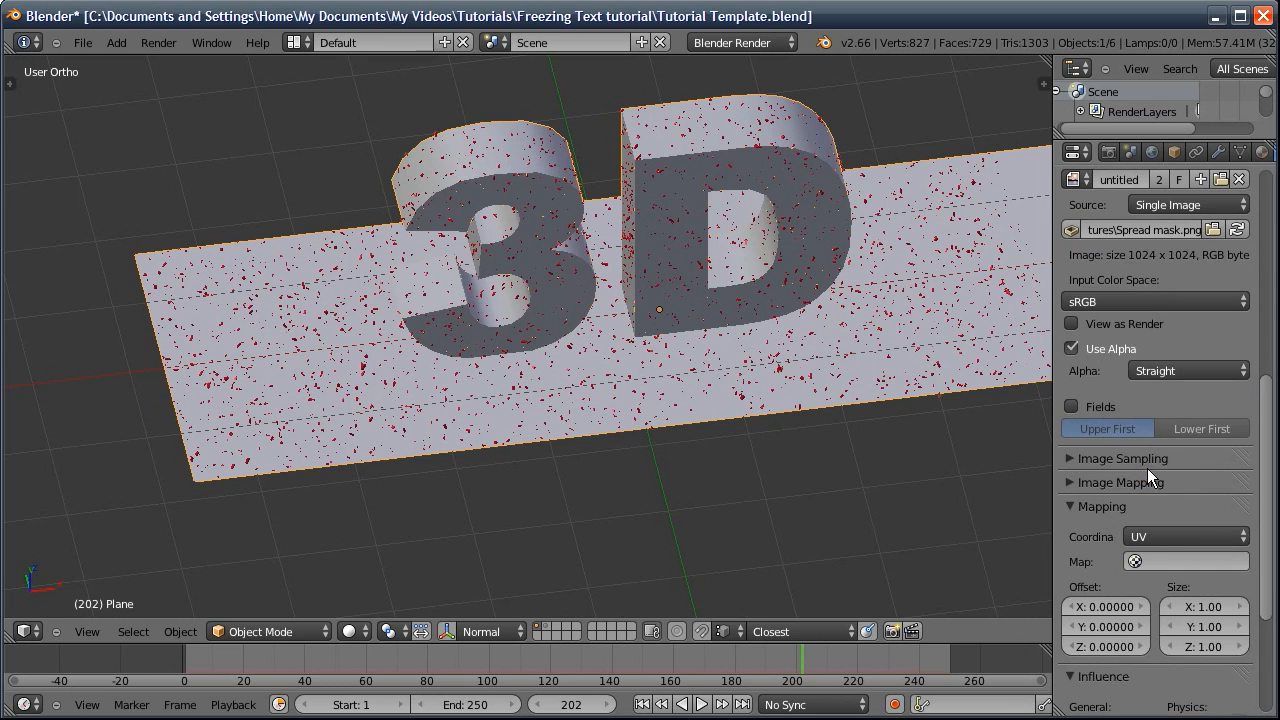
Make the mask texture influence hair length instead of general time, and check the particles' distribution over the plane and text
{"action": "scroll", "coordinate": [1152, 313], "scroll_direction": "down", "scroll_amount": 2}
{"action": "scroll", "coordinate": [1152, 313], "scroll_direction": "down", "scroll_amount": 3}
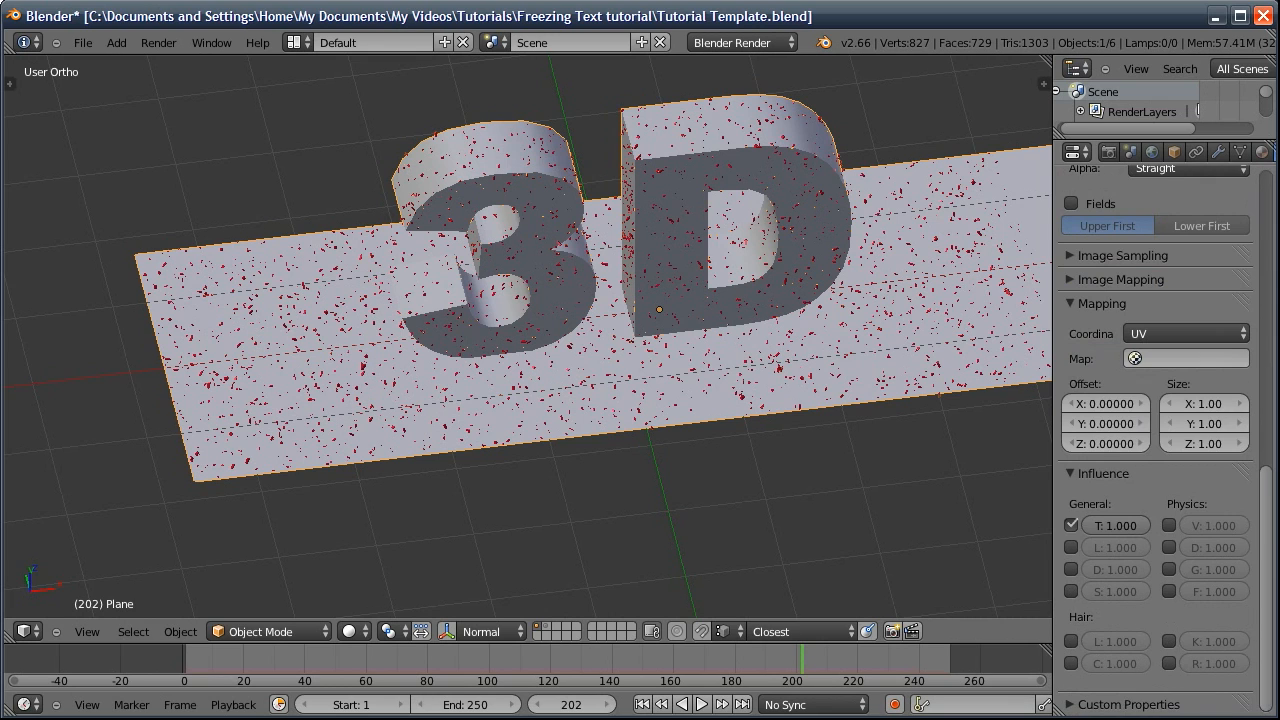
{"action": "left_click", "coordinate": [1070, 525]}
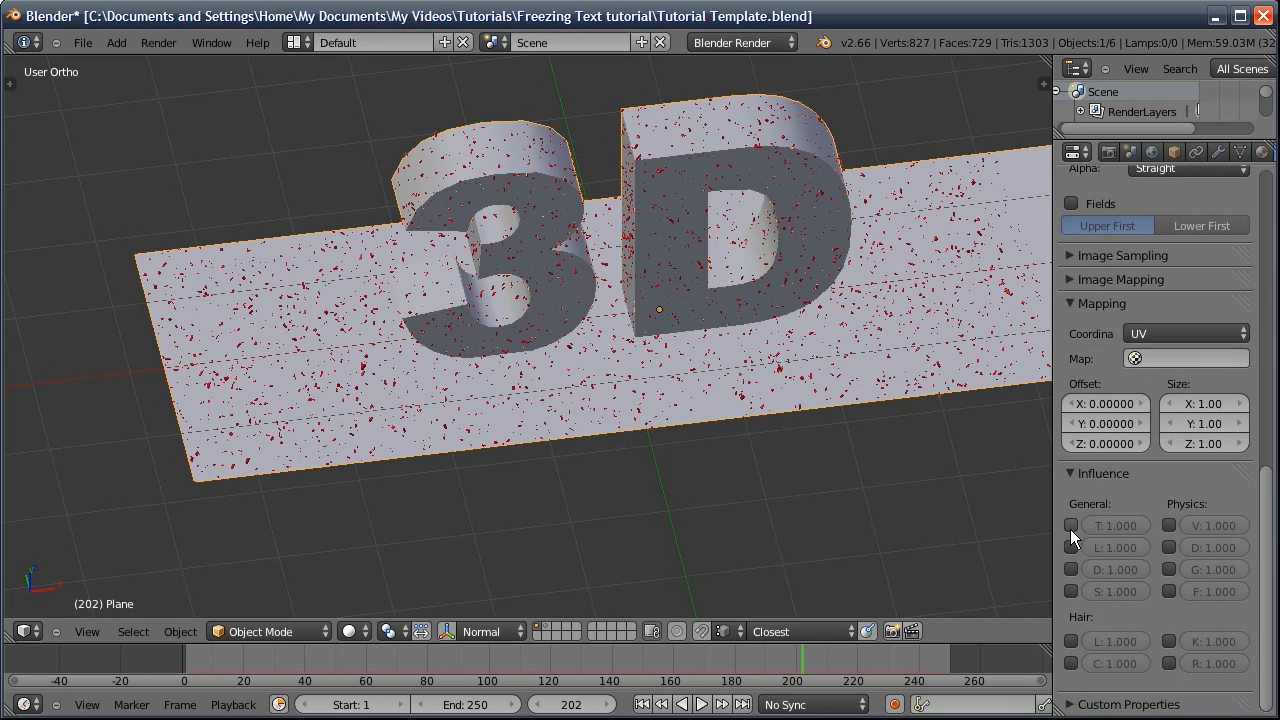
{"action": "left_click", "coordinate": [1074, 641]}
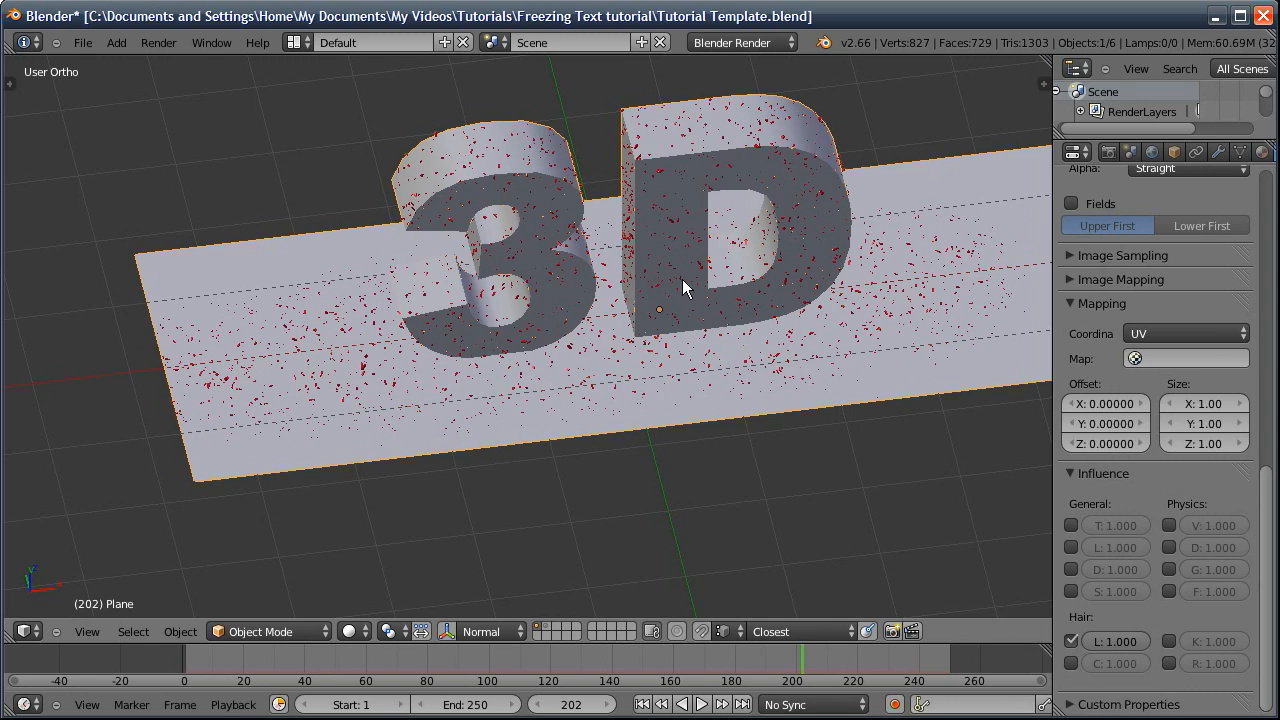
{"action": "key", "text": "KP_7"}
{"action": "key", "text": "KP_Decimal"}
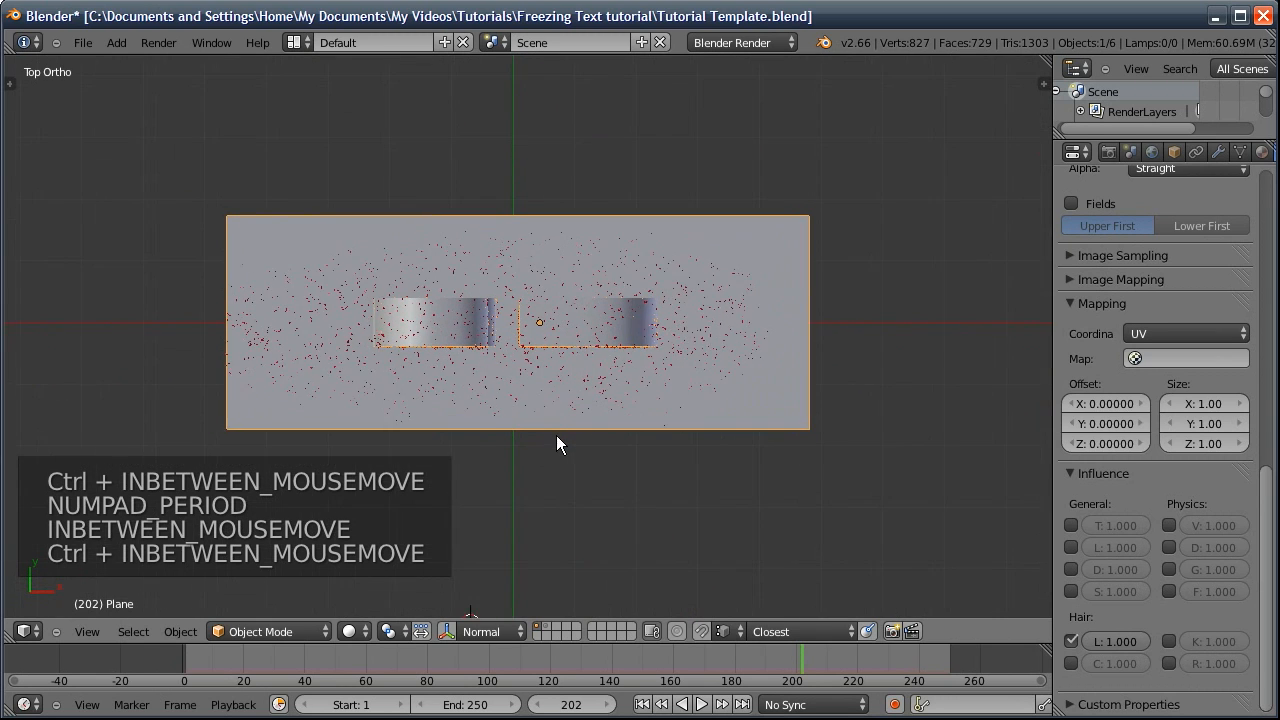
{"action": "middle_click_drag", "start_coordinate": [624, 424], "coordinate": [698, 347]}
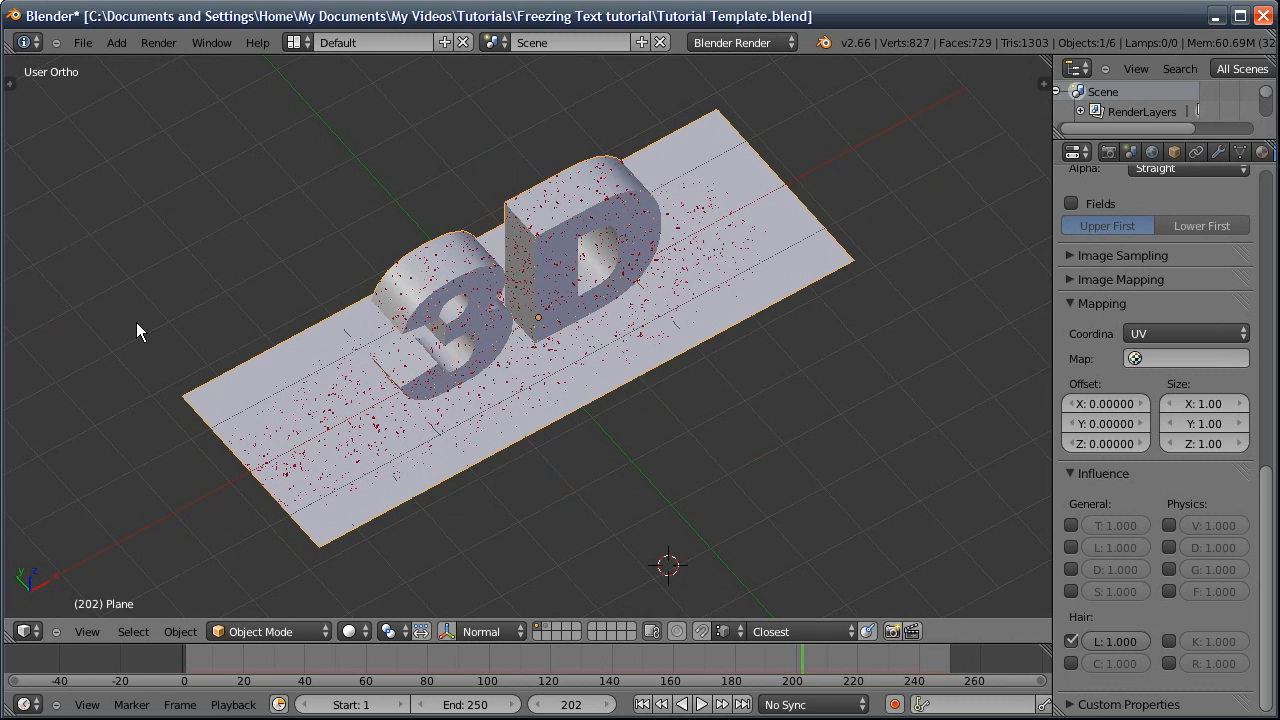
Hide the 3D text and plane object's particle system in the viewport
{"action": "middle_click_drag", "start_coordinate": [296, 358], "coordinate": [287, 331]}
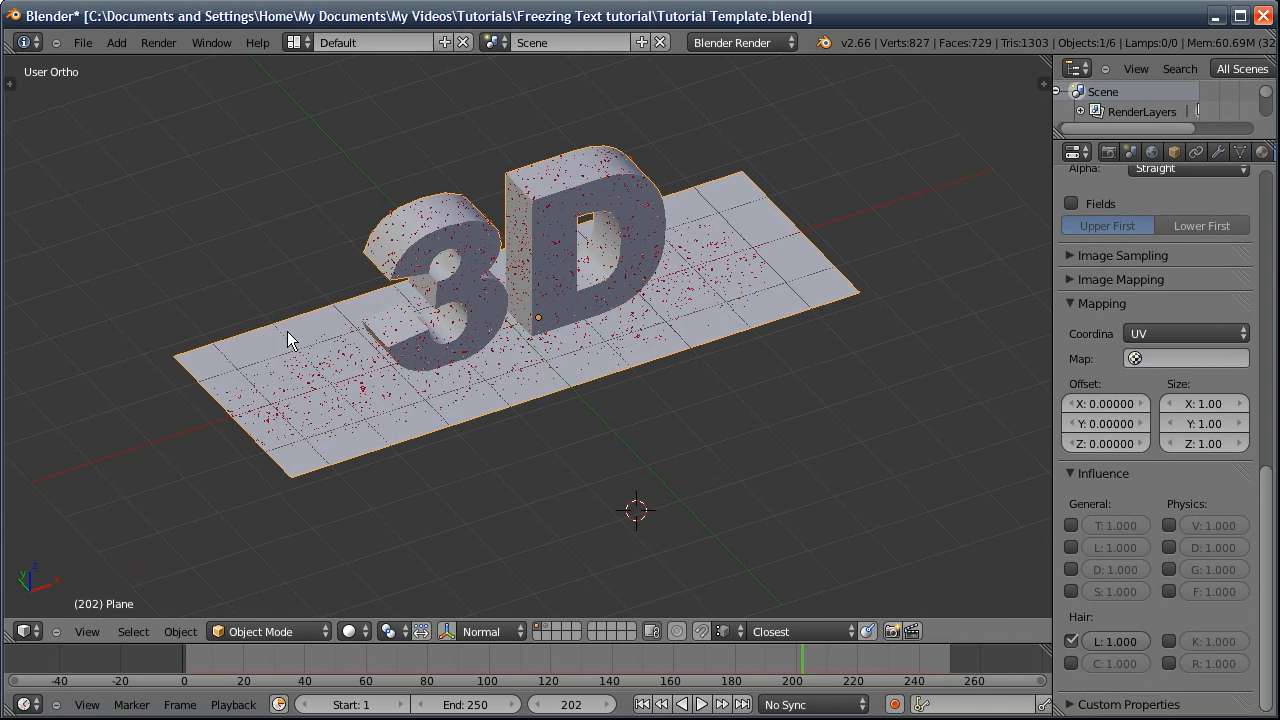
{"action": "middle_click_drag", "start_coordinate": [505, 400], "coordinate": [601, 436]}
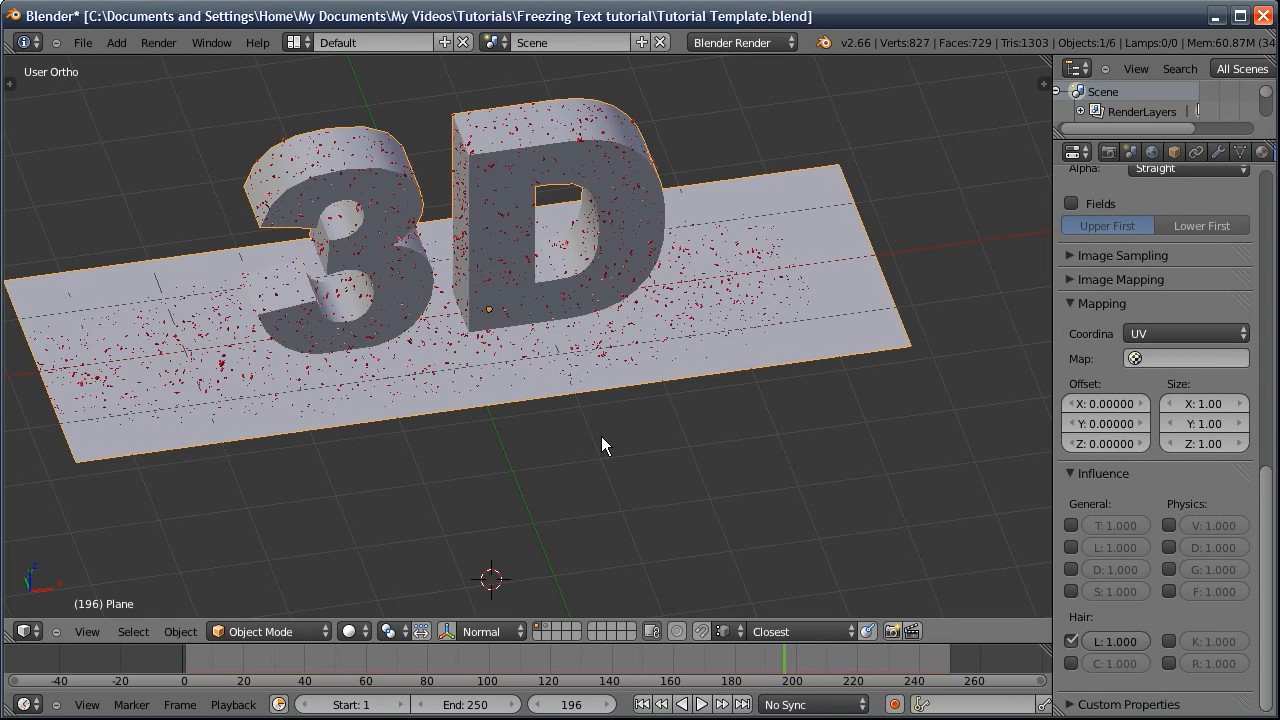
{"action": "left_click", "coordinate": [1219, 152]}
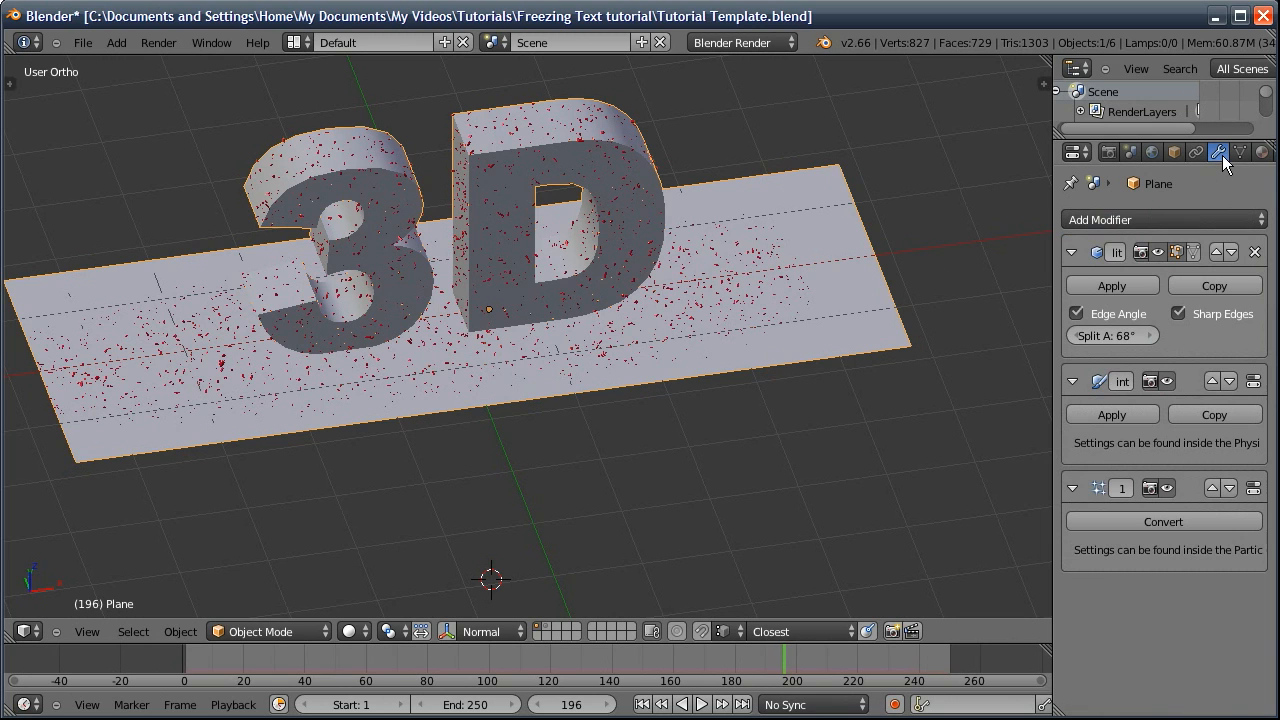
{"action": "left_click", "coordinate": [1168, 488]}
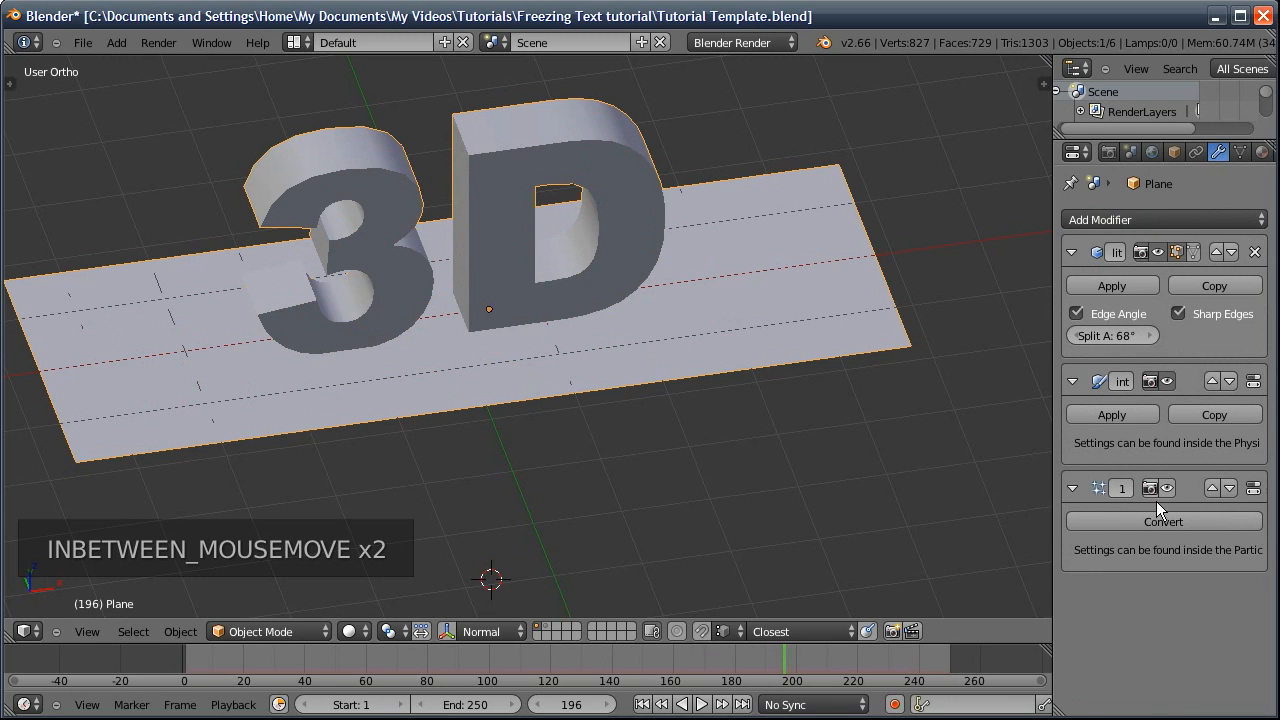
Remove the object's existing material slot and create a new material in its place
{"action": "scroll", "coordinate": [1209, 155], "scroll_direction": "down", "scroll_amount": 2}
{"action": "left_click", "coordinate": [1200, 151]}
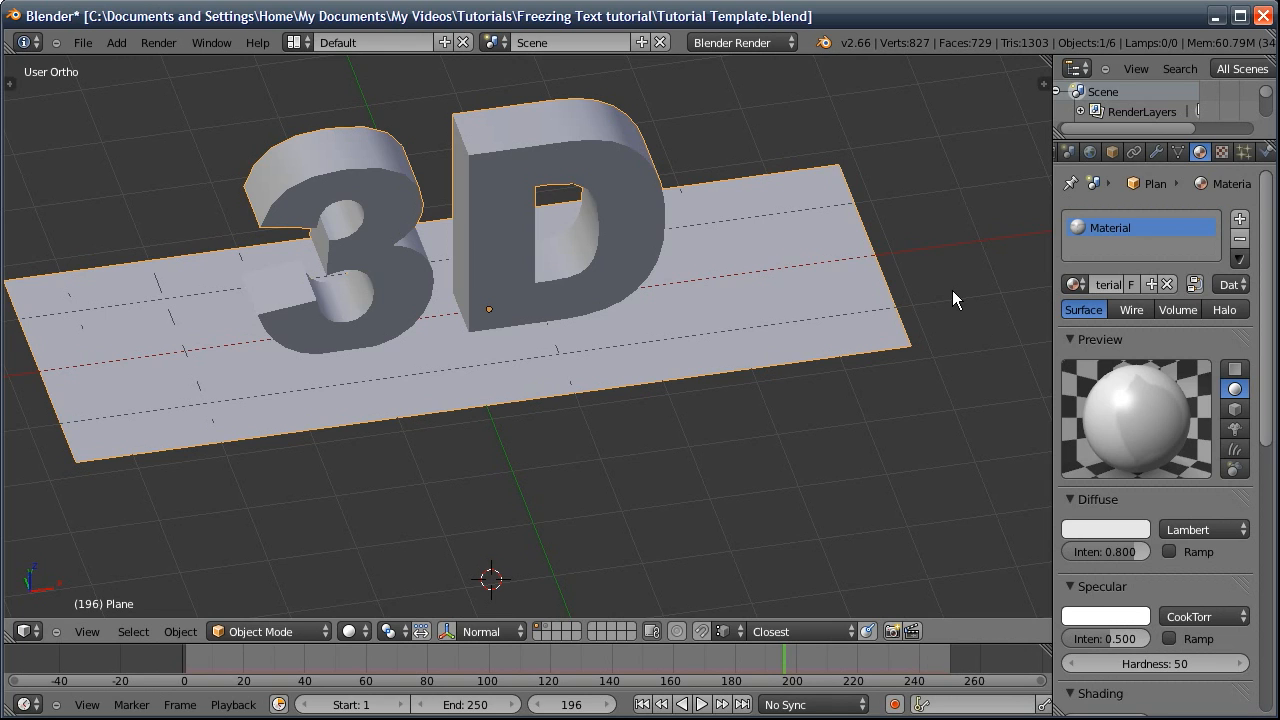
{"action": "left_click", "coordinate": [1240, 242]}
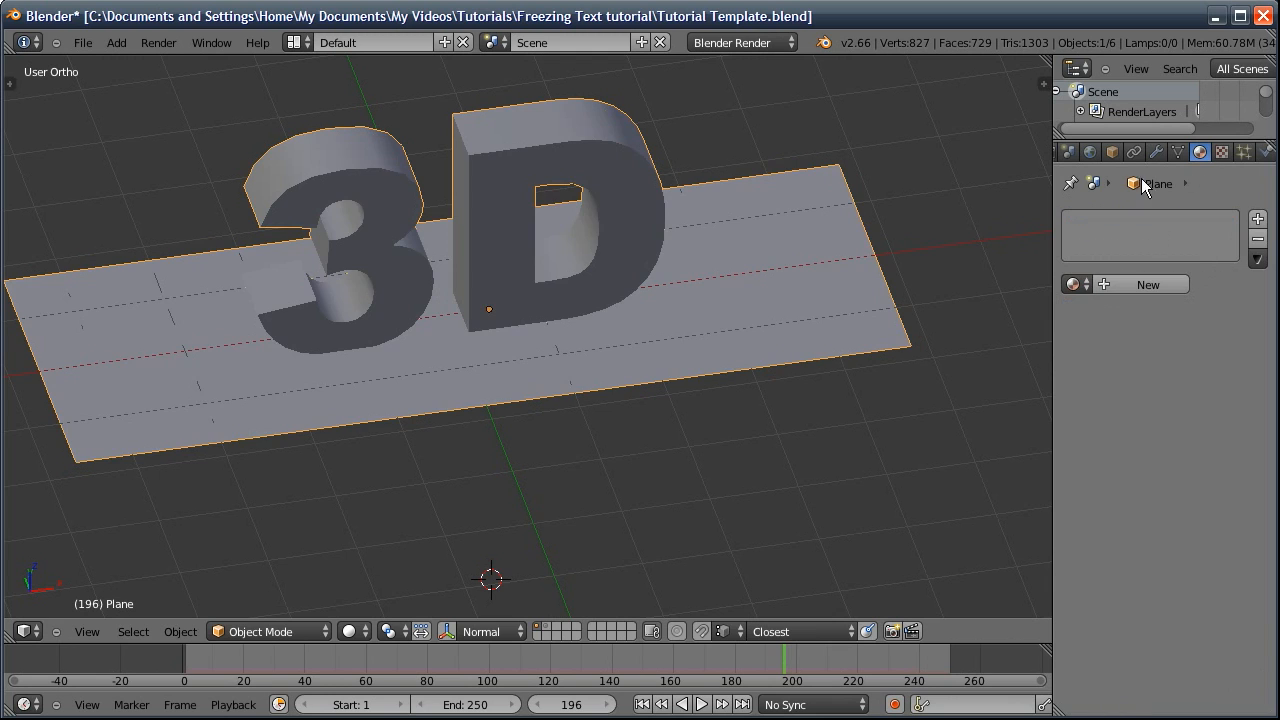
{"action": "left_click", "coordinate": [1135, 286]}
Set the new material's specular intensity to 1.000 and its hardness to 511
{"action": "scroll", "coordinate": [1122, 566], "scroll_direction": "down", "scroll_amount": 4}
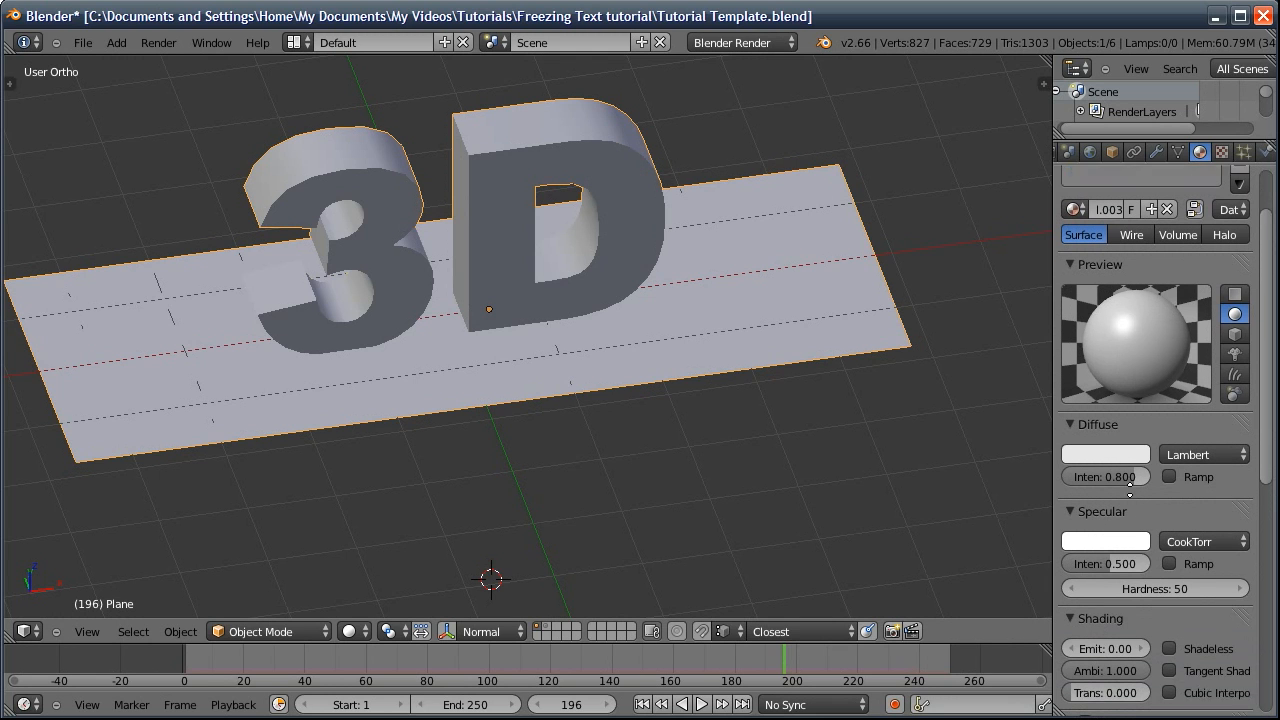
{"action": "left_click_drag", "start_coordinate": [1091, 541], "coordinate": [1174, 570]}
{"action": "left_click", "coordinate": [1174, 570]}
{"action": "type", "text": "511"}
{"action": "key", "text": "Return"}
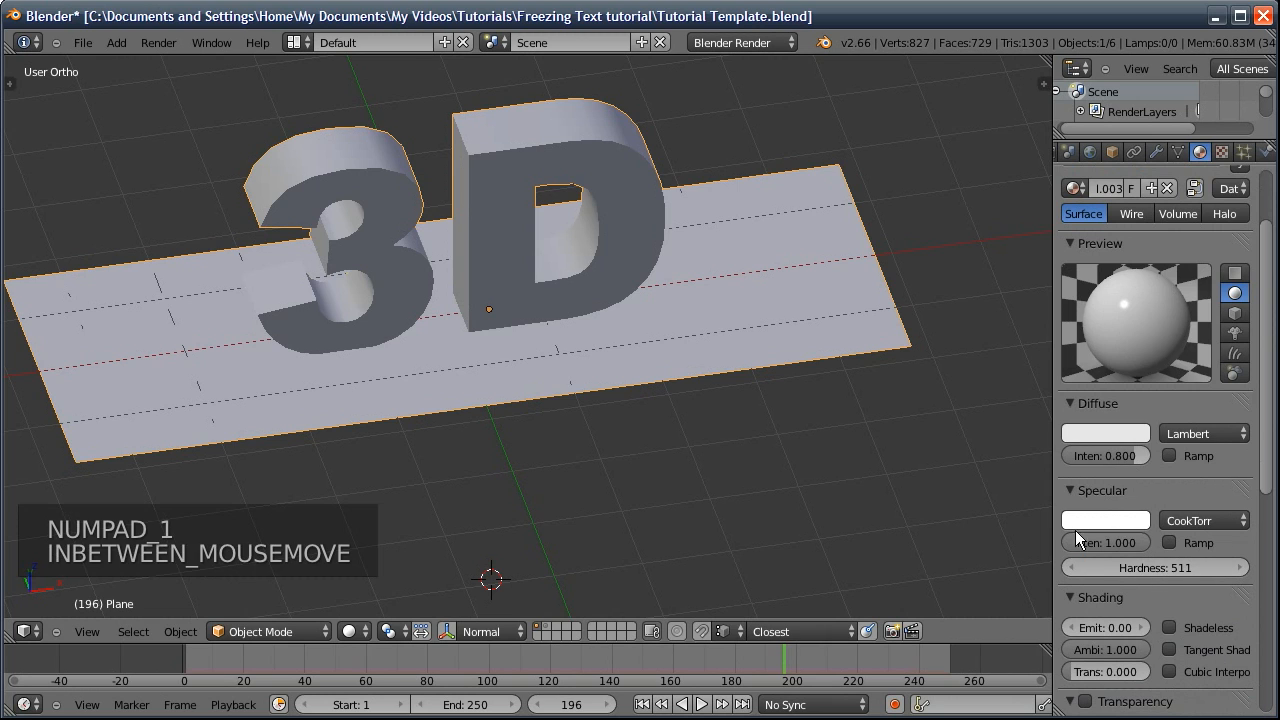
Add a texture named Colour to the new material and make its type Image or Movie
{"action": "scroll", "coordinate": [1215, 260], "scroll_direction": "up", "scroll_amount": 4}
{"action": "left_click", "coordinate": [1221, 153]}
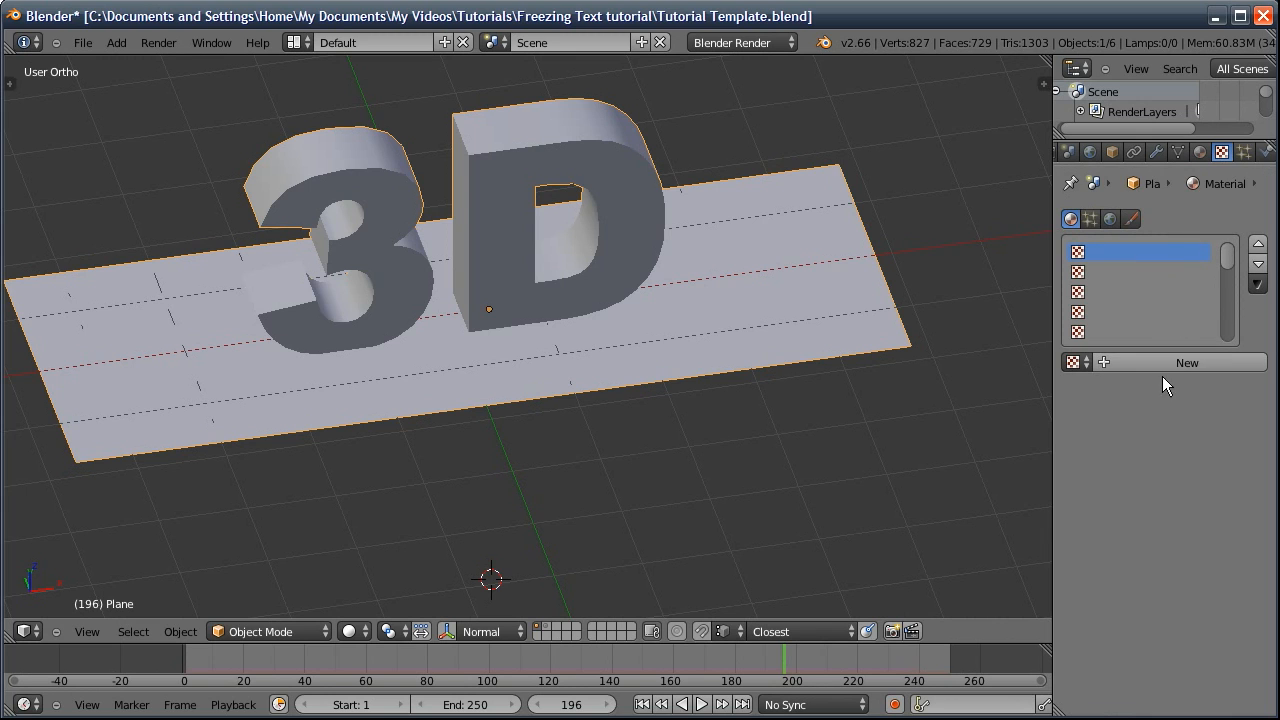
{"action": "left_click", "coordinate": [1135, 368]}
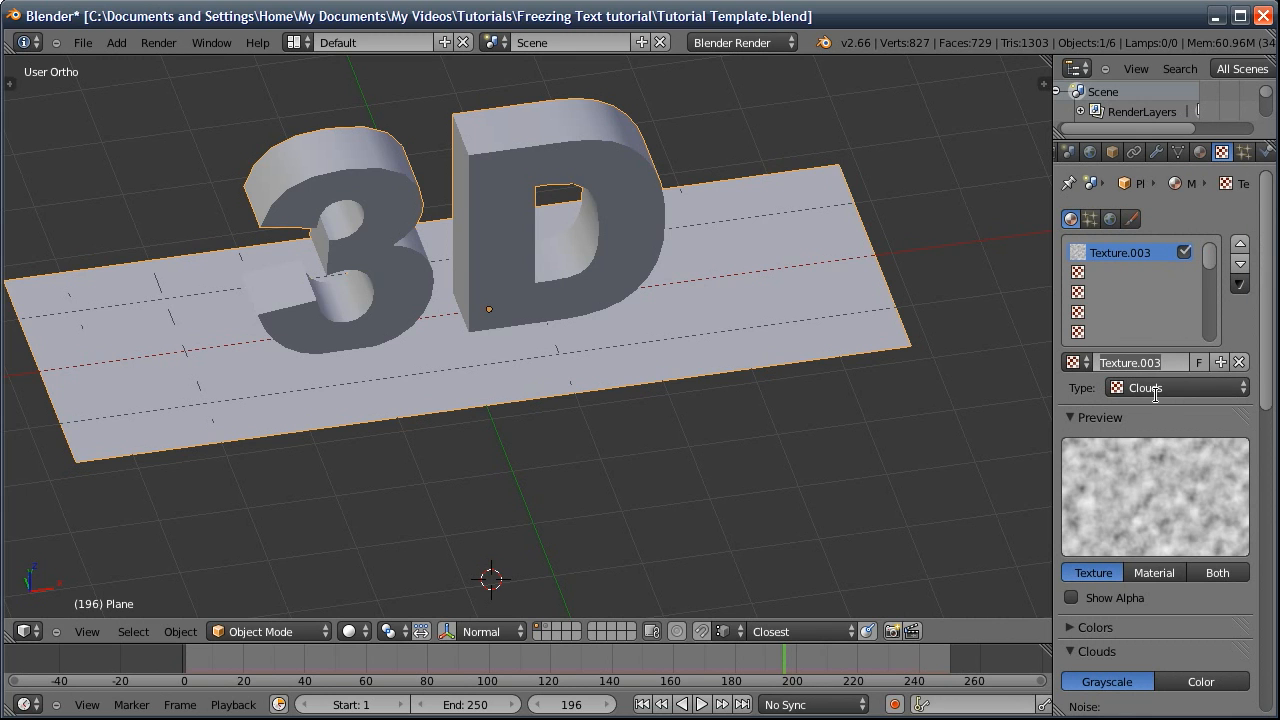
{"action": "left_click", "coordinate": [1160, 387]}
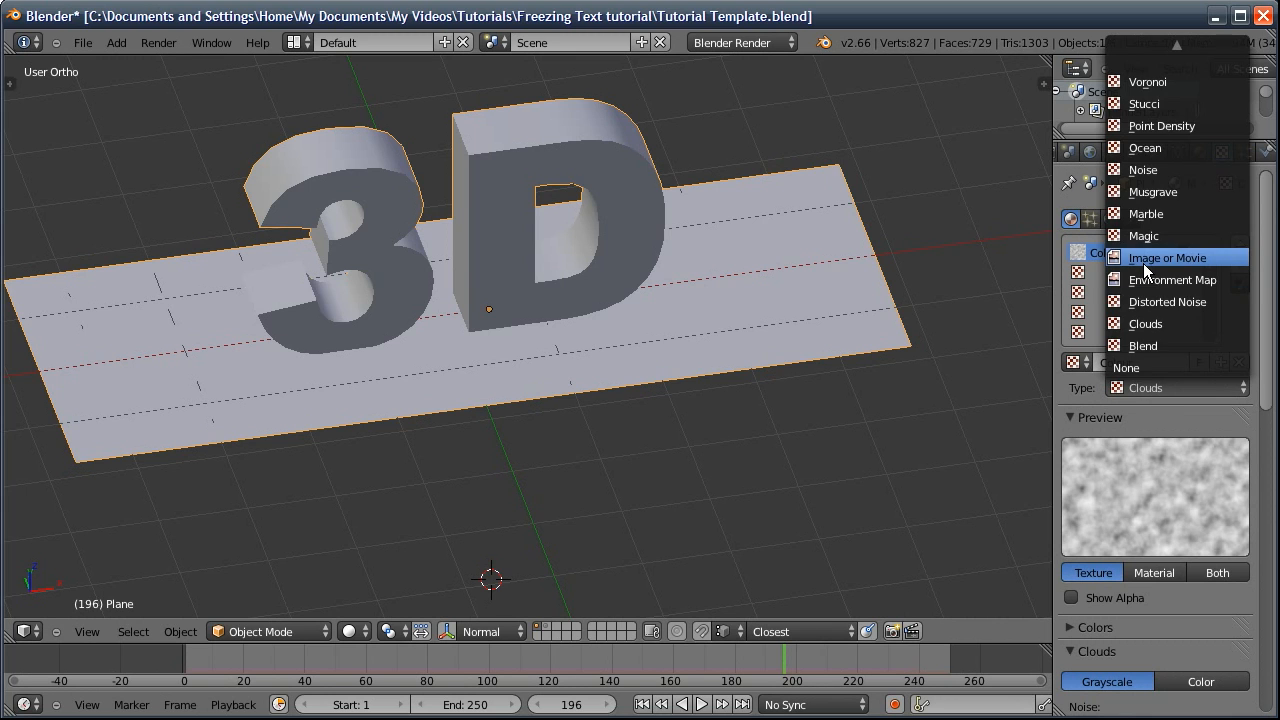
{"action": "left_click", "coordinate": [1143, 263]}
Load Colour.png from the Textures folder as the Colour texture's image
{"action": "scroll", "coordinate": [1150, 450], "scroll_direction": "down", "scroll_amount": 3}
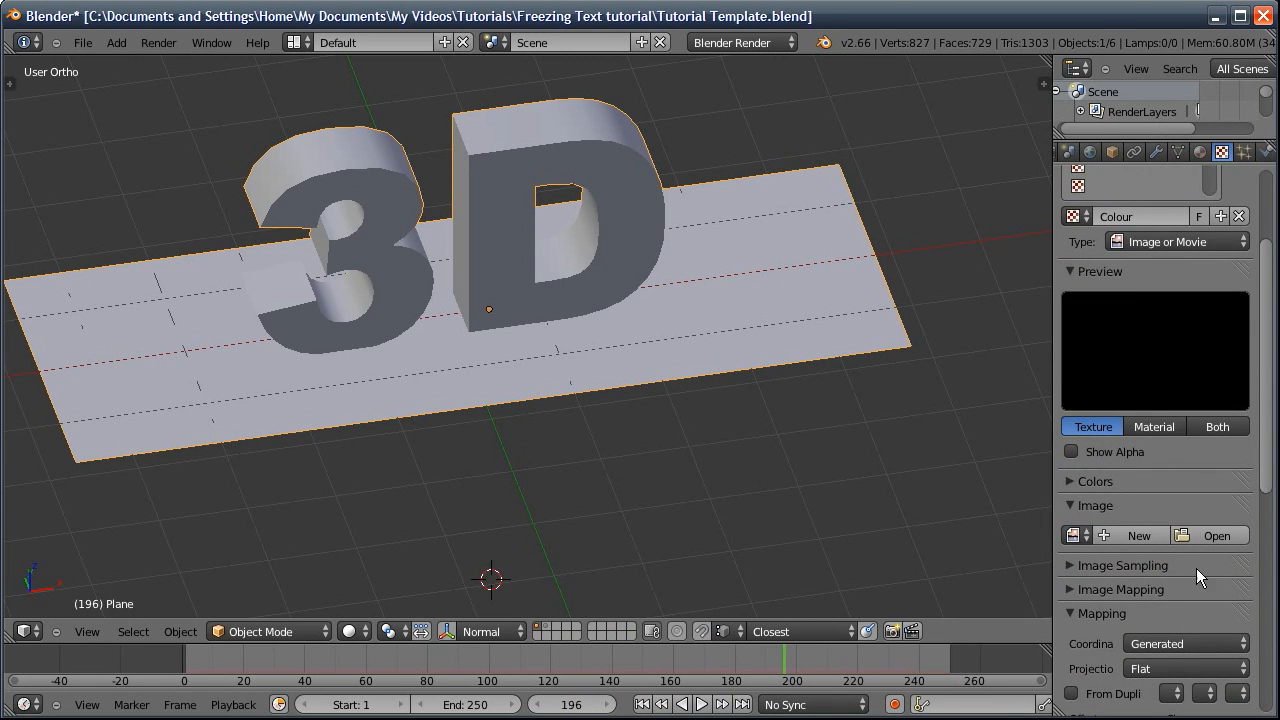
{"action": "left_click", "coordinate": [1200, 534]}
{"action": "left_click", "coordinate": [671, 253]}
{"action": "left_click", "coordinate": [427, 173]}
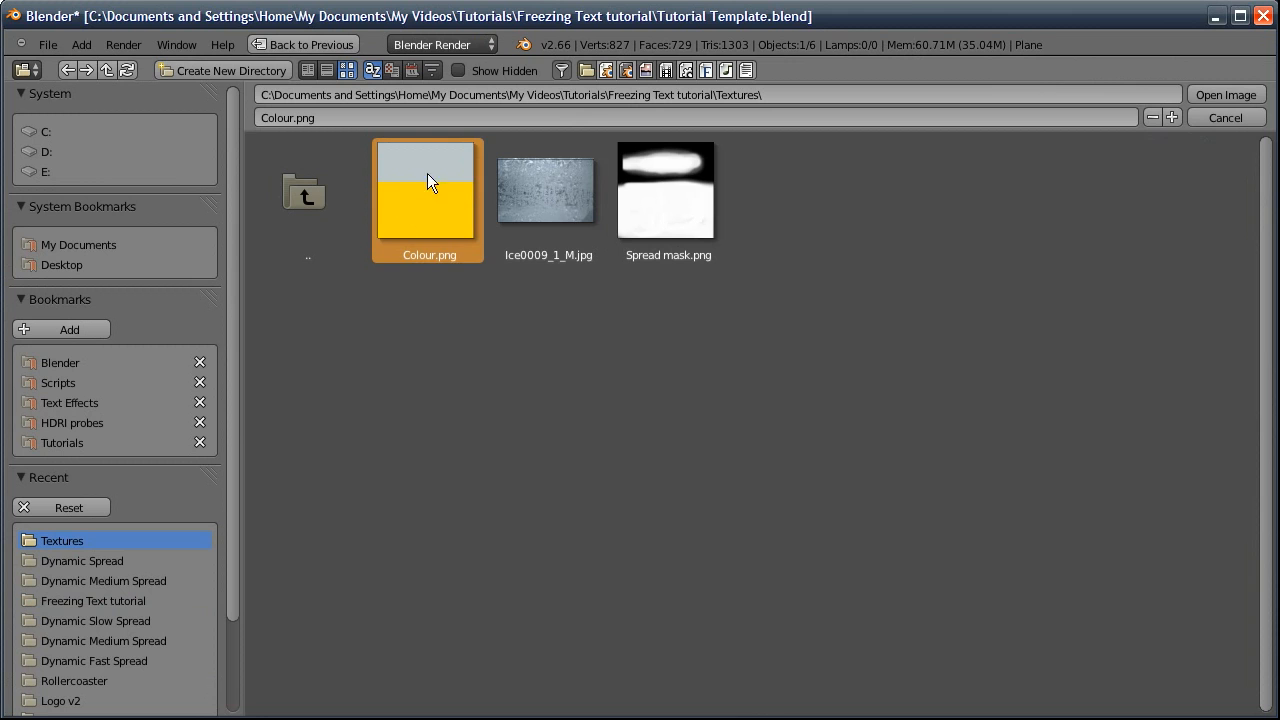
{"action": "left_click", "coordinate": [1226, 94]}
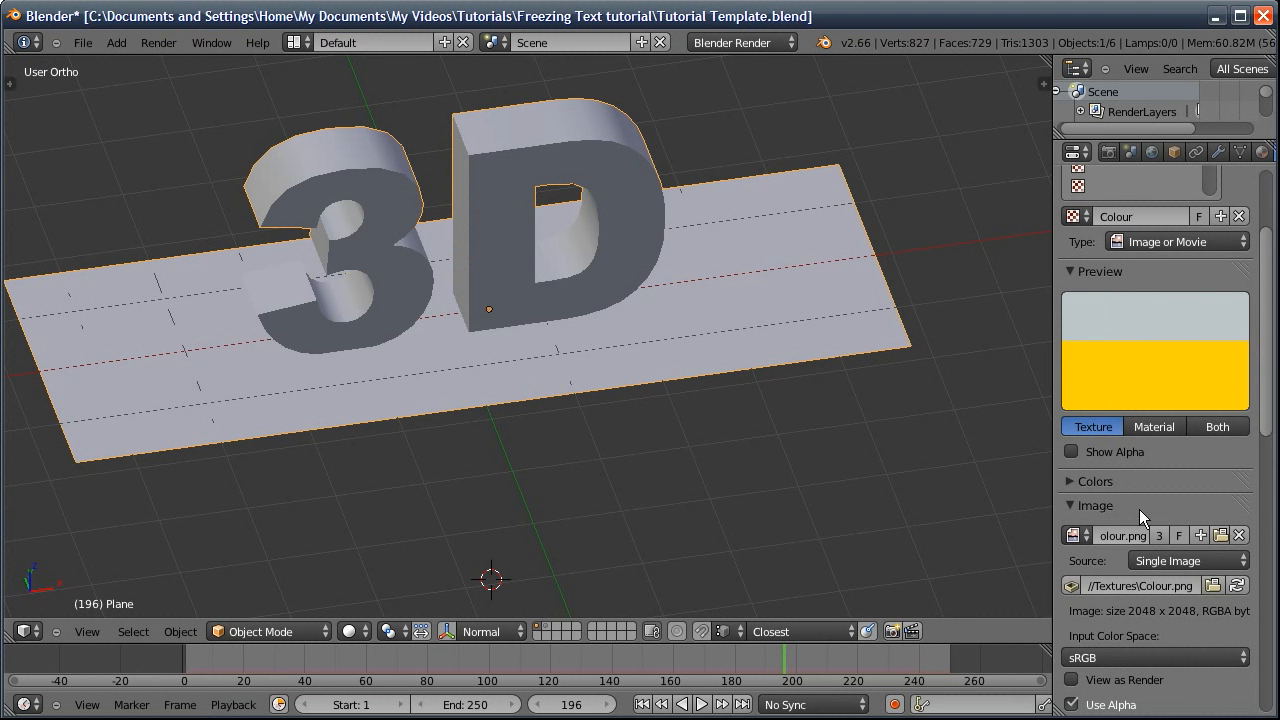
Set the Colour texture's mapping coordinates to UV
{"action": "scroll", "coordinate": [1139, 509], "scroll_direction": "down", "scroll_amount": 8}
{"action": "left_click", "coordinate": [1186, 582]}
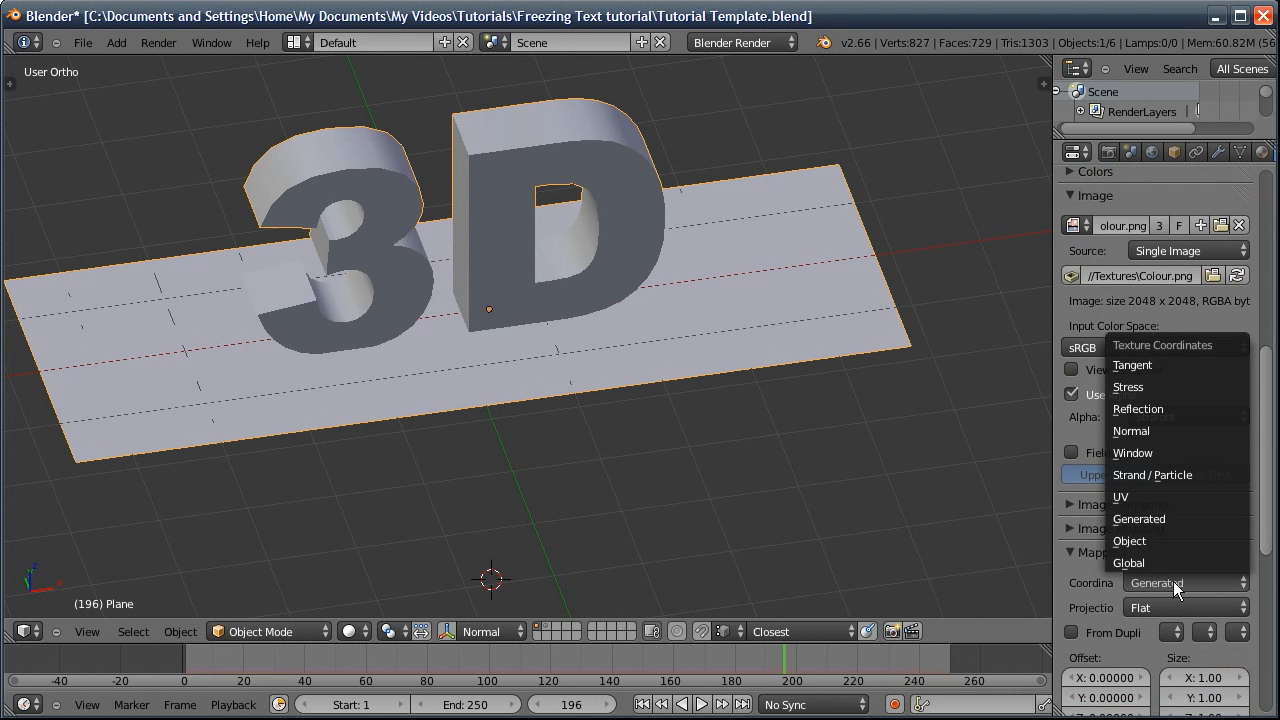
{"action": "left_click", "coordinate": [1139, 497]}
Create a new texture of type Blend in the material's fifth texture slot
{"action": "scroll", "coordinate": [1159, 515], "scroll_direction": "up", "scroll_amount": 8}
{"action": "left_click", "coordinate": [1111, 332]}
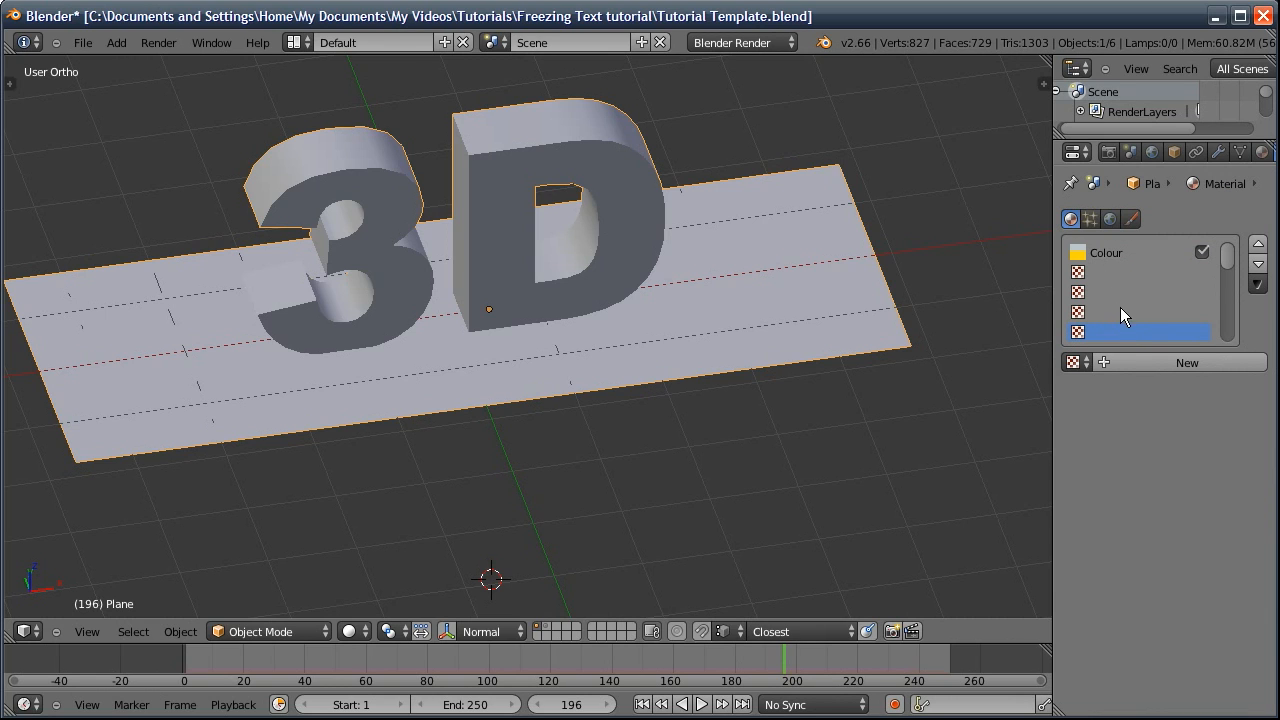
{"action": "left_click", "coordinate": [1142, 362]}
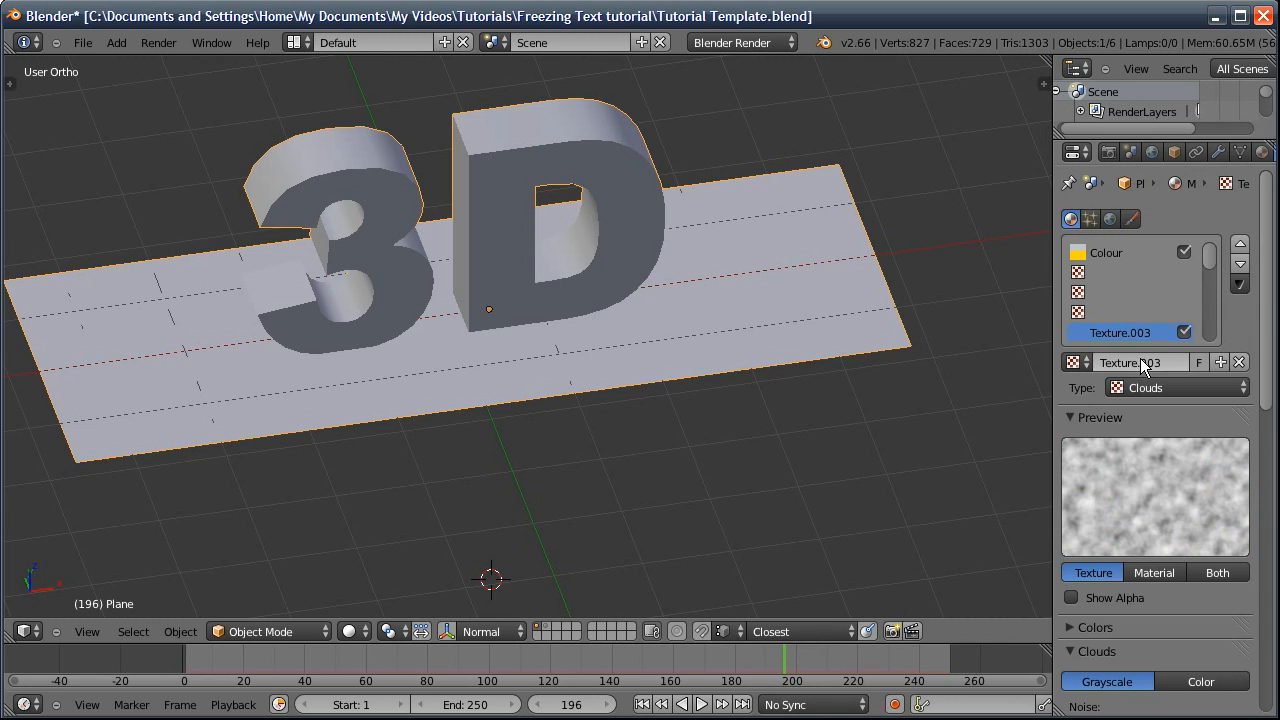
{"action": "left_click", "coordinate": [1144, 386]}
{"action": "left_click", "coordinate": [1135, 347]}
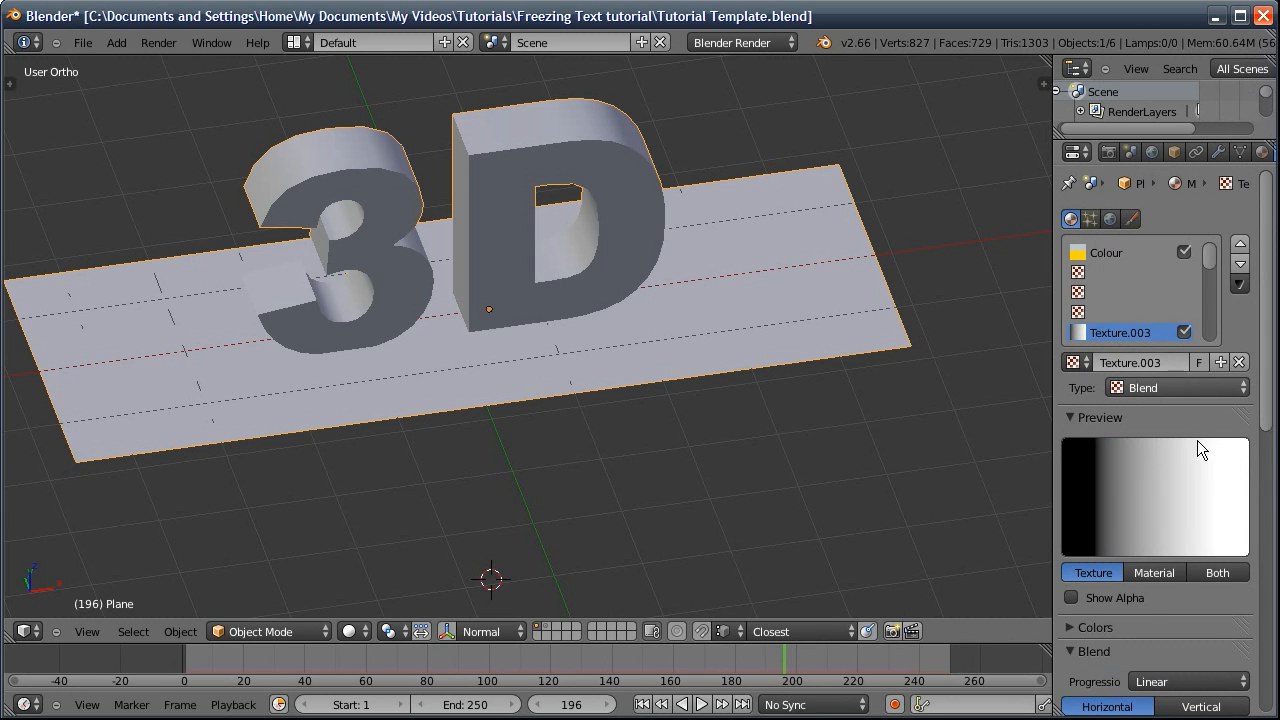
Enable the Blend texture's color ramp and delete its black stop, leaving only the white one
{"action": "scroll", "coordinate": [1150, 395], "scroll_direction": "down", "scroll_amount": 3}
{"action": "middle_click_drag", "start_coordinate": [1151, 394], "coordinate": [1151, 391]}
{"action": "left_click", "coordinate": [1079, 490]}
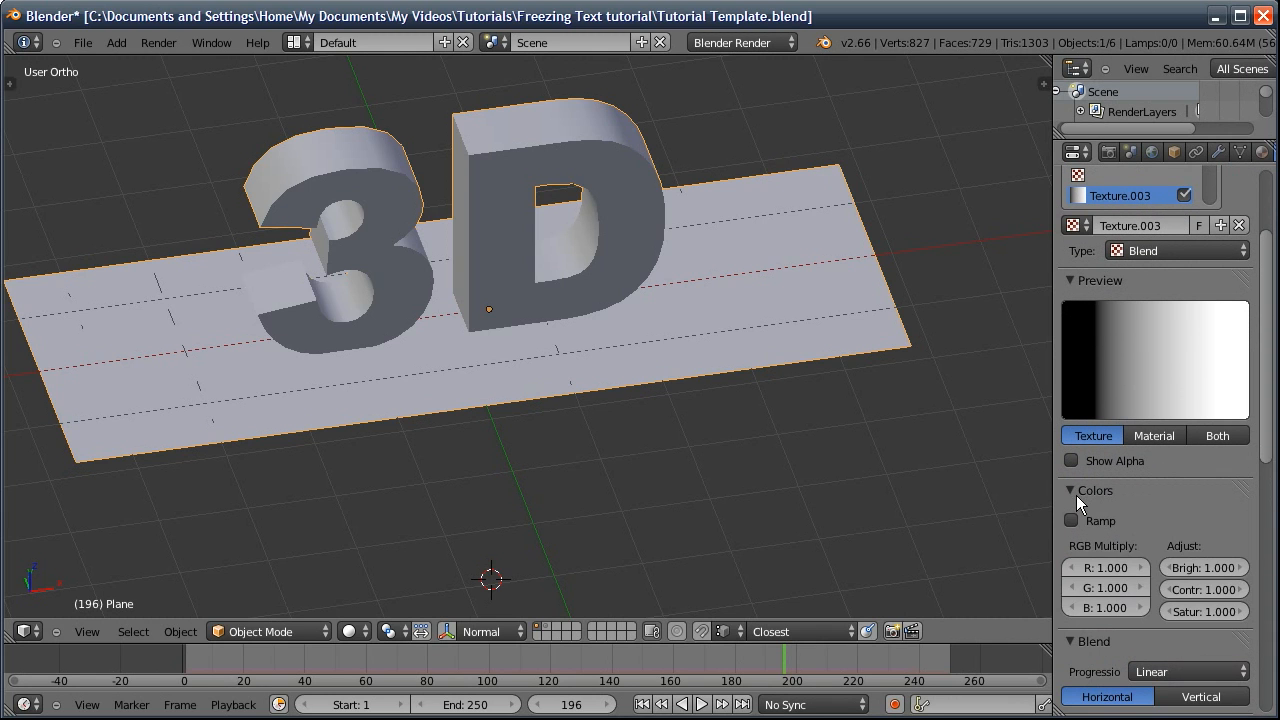
{"action": "left_click", "coordinate": [1070, 520]}
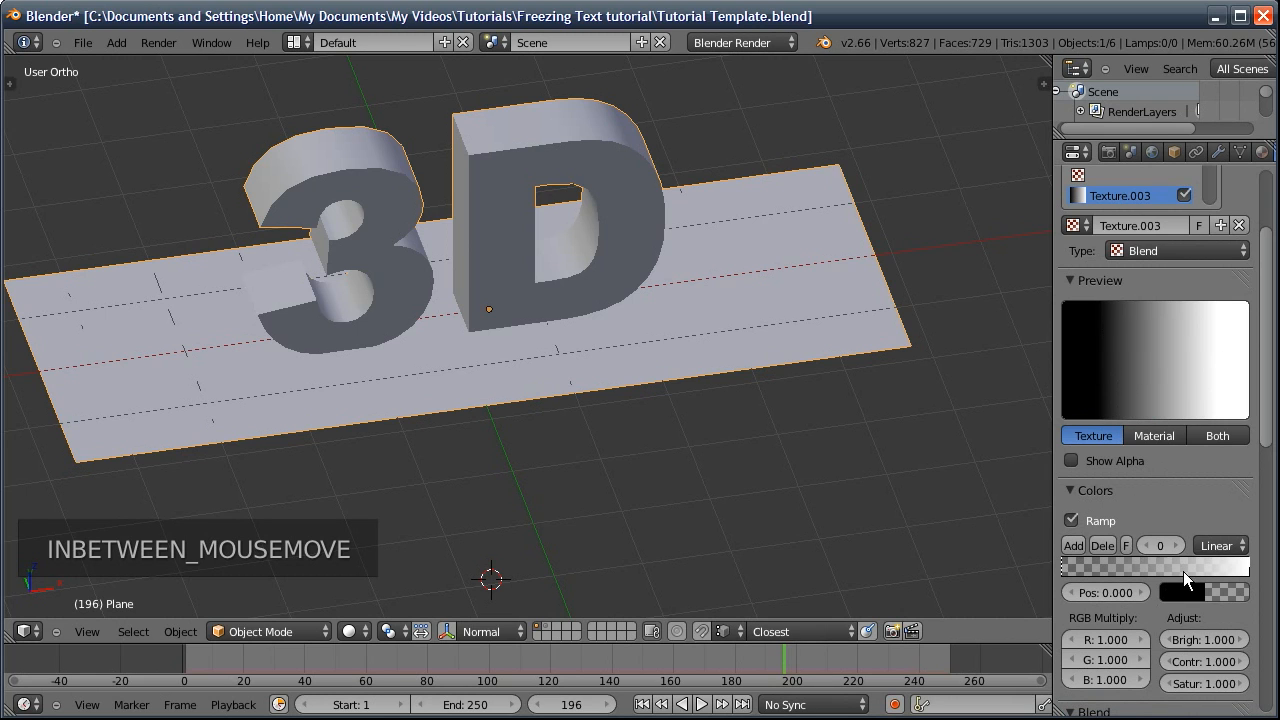
{"action": "left_click", "coordinate": [1106, 546]}
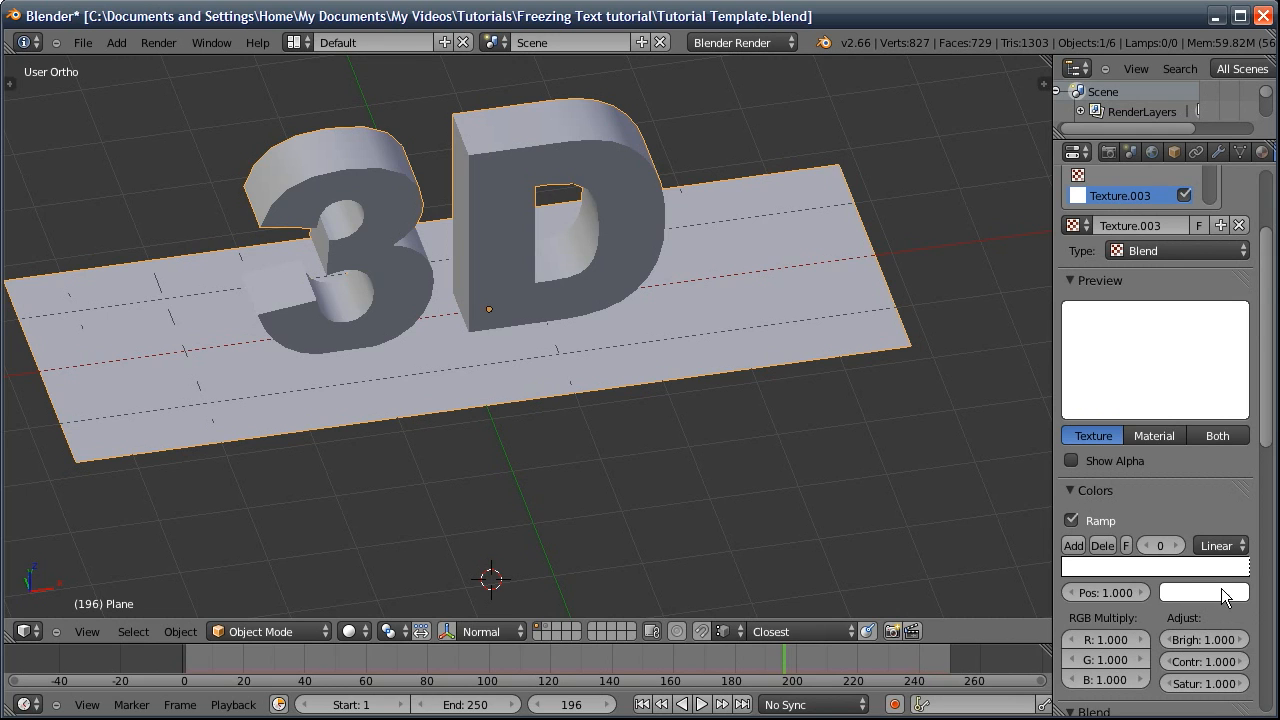
Set the alpha of the ramp's white color stop to 0.6
{"action": "left_click", "coordinate": [1224, 594]}
{"action": "left_click", "coordinate": [1145, 563]}
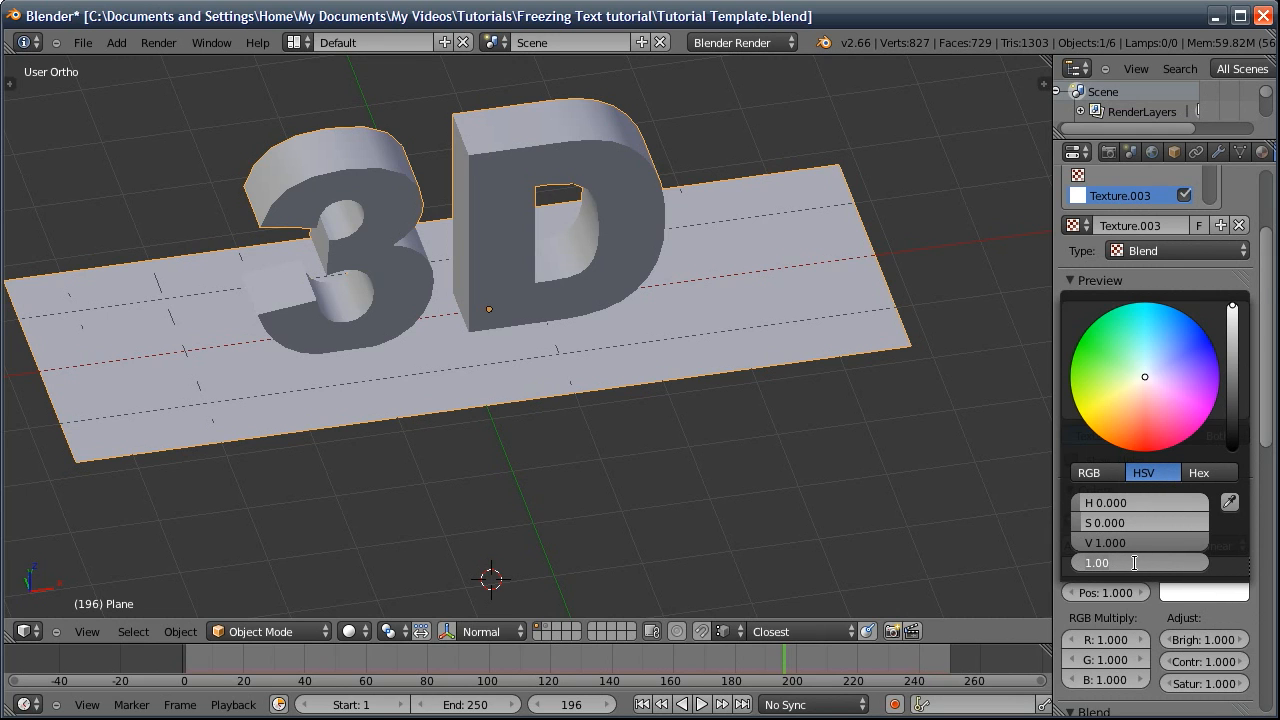
{"action": "type", "text": "0.6"}
{"action": "key", "text": "Return"}
{"action": "left_click", "coordinate": [1143, 565]}
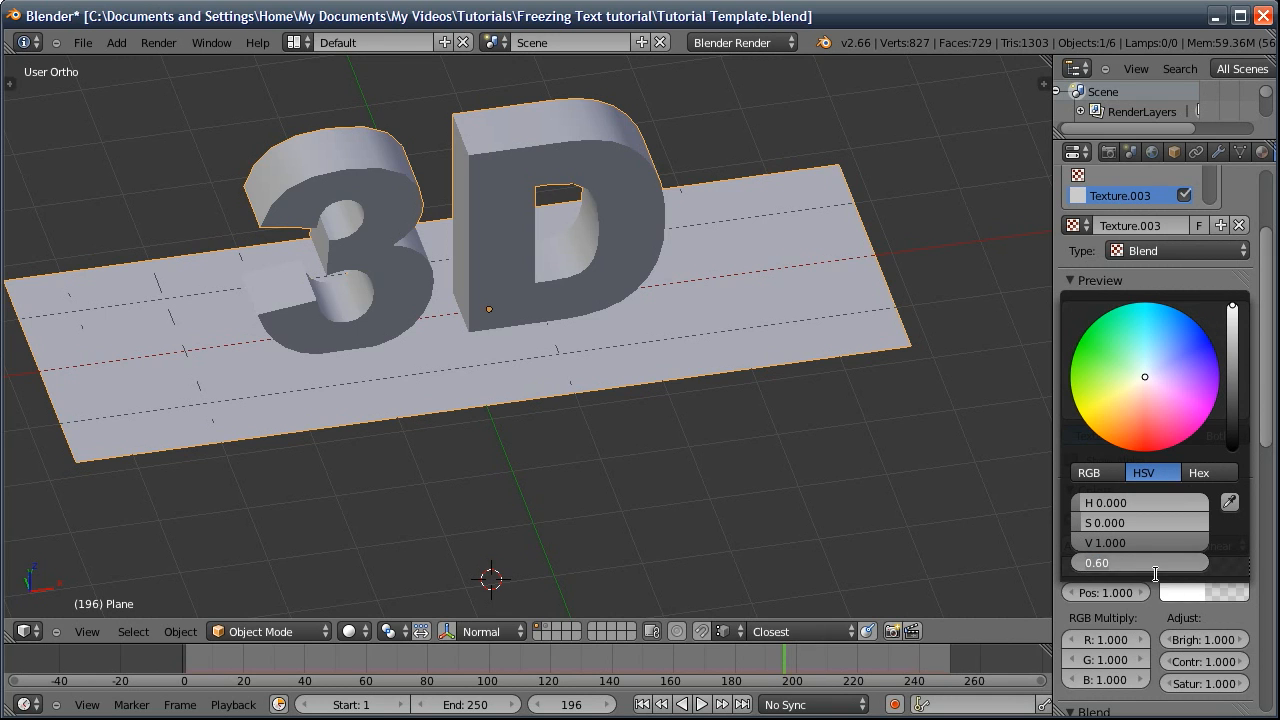
{"action": "key", "text": "Return"}
Make the Blend texture influence the material's emit shading with a value of 0.25
{"action": "scroll", "coordinate": [1191, 227], "scroll_direction": "down", "scroll_amount": 12}
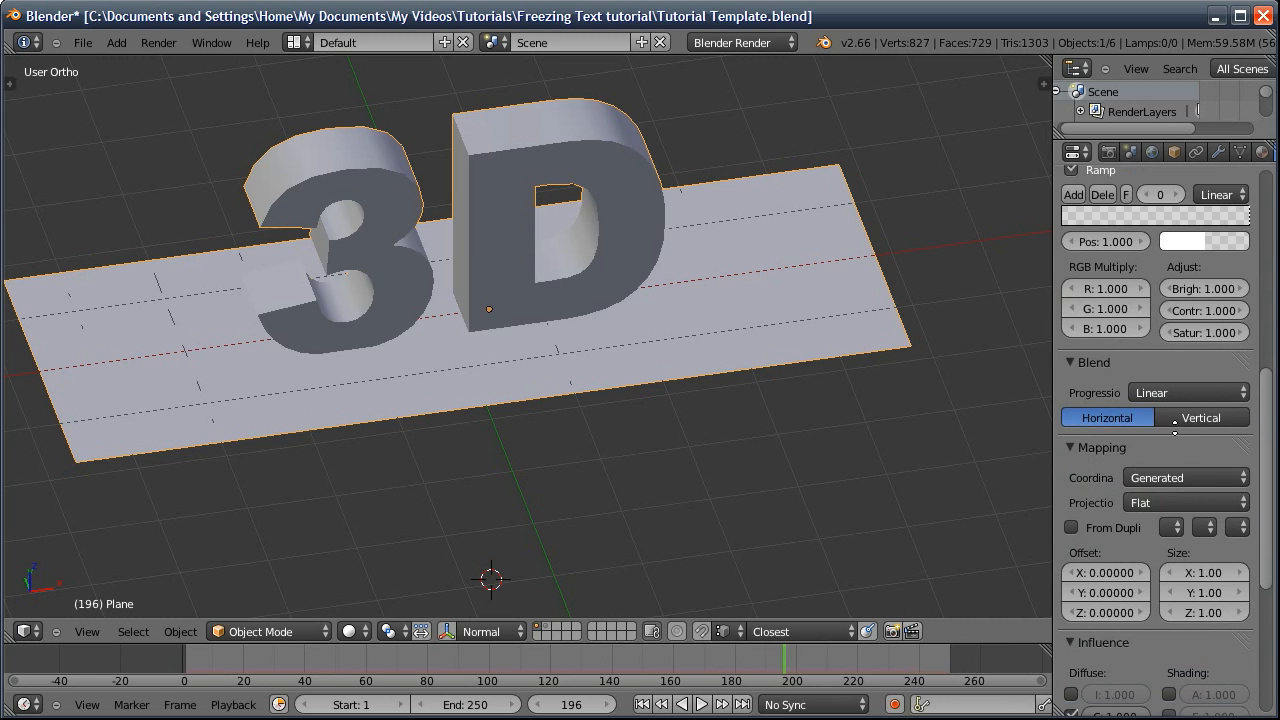
{"action": "left_click", "coordinate": [1170, 412]}
{"action": "left_click", "coordinate": [1216, 413]}
{"action": "type", "text": "0.25"}
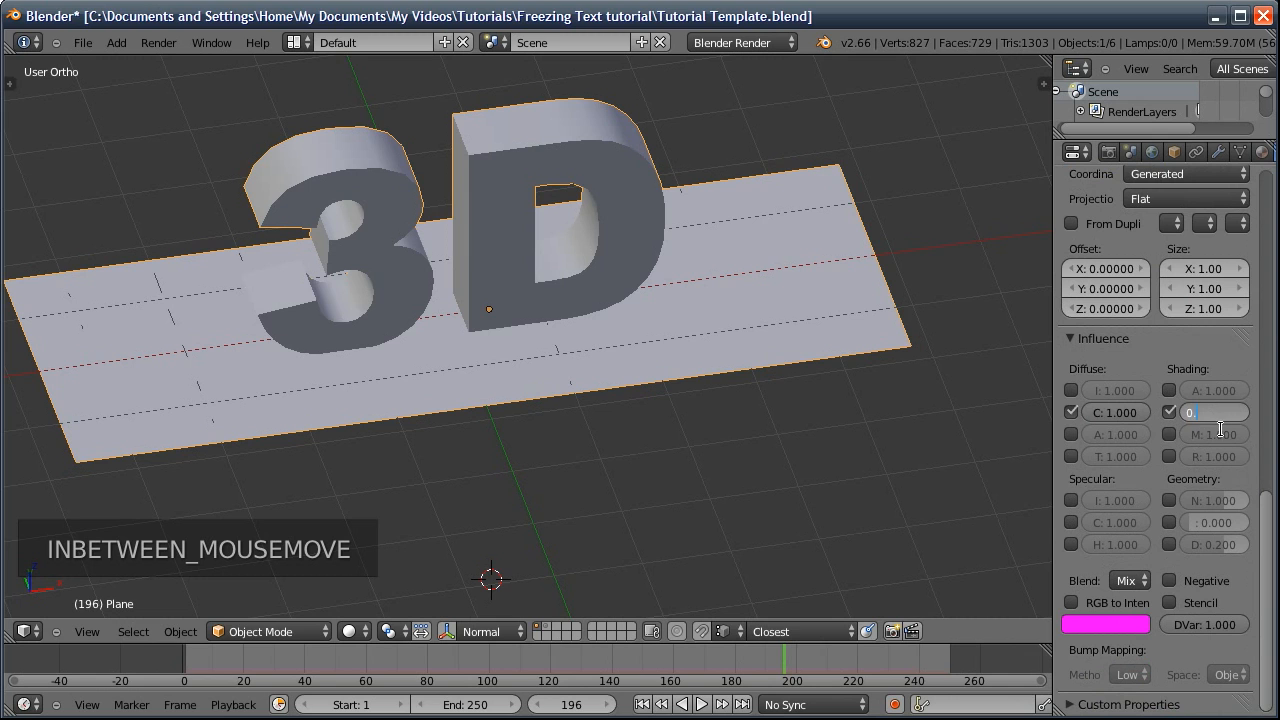
{"action": "key", "text": "Return"}
Set the Blend texture's preview to show both the texture and the material
{"action": "scroll", "coordinate": [1171, 572], "scroll_direction": "up", "scroll_amount": 5}
{"action": "scroll", "coordinate": [1170, 568], "scroll_direction": "up", "scroll_amount": 7}
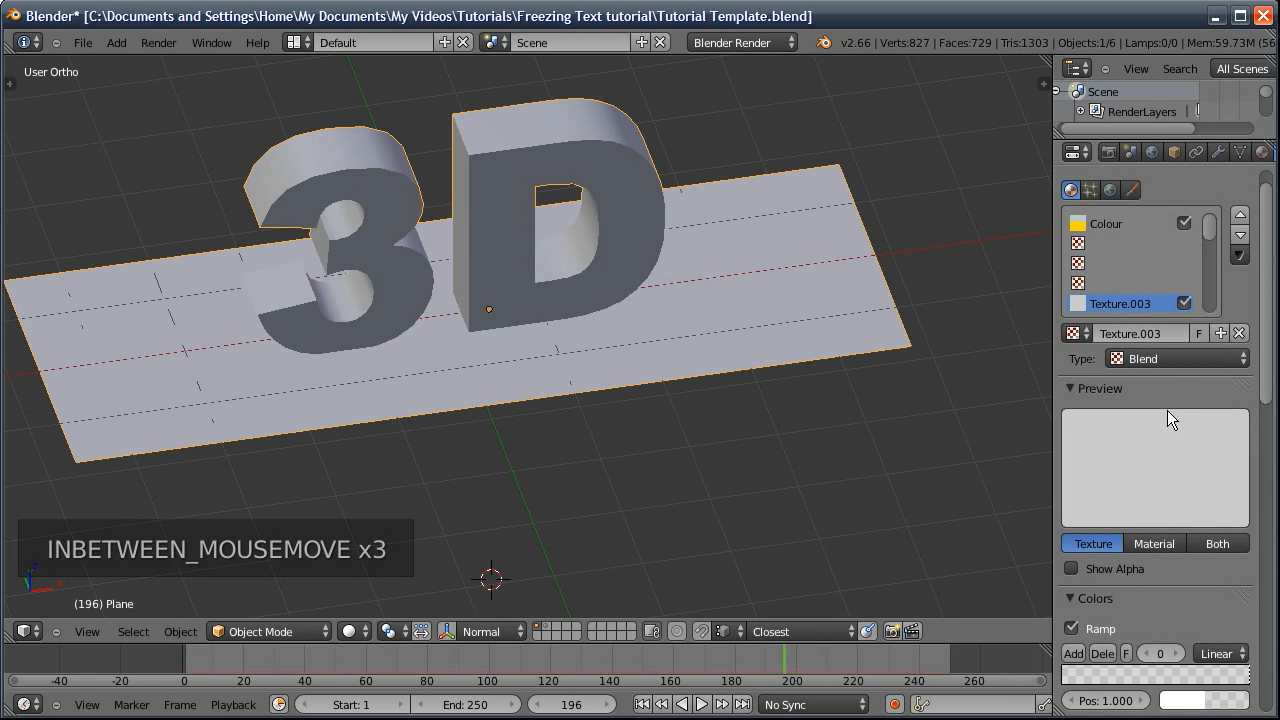
{"action": "left_click", "coordinate": [1207, 546]}
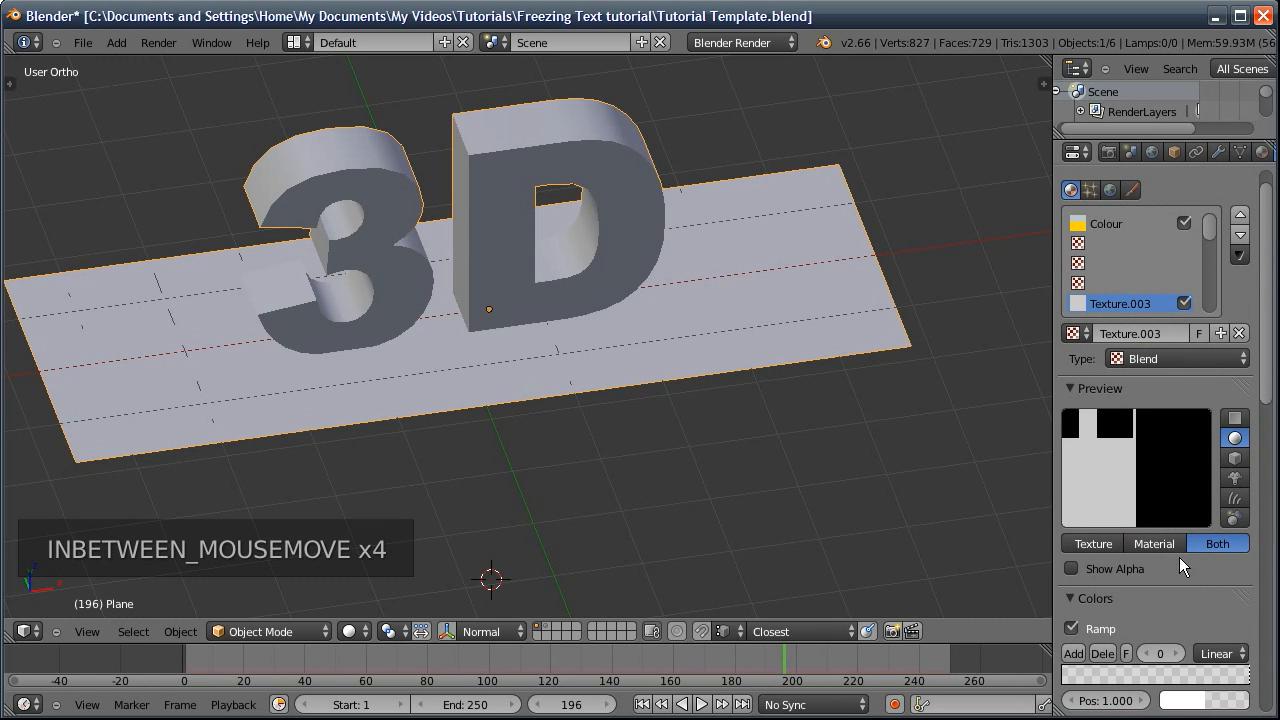
Rename the Blend texture as Ice
{"action": "scroll", "coordinate": [1179, 557], "scroll_direction": "down", "scroll_amount": 2}
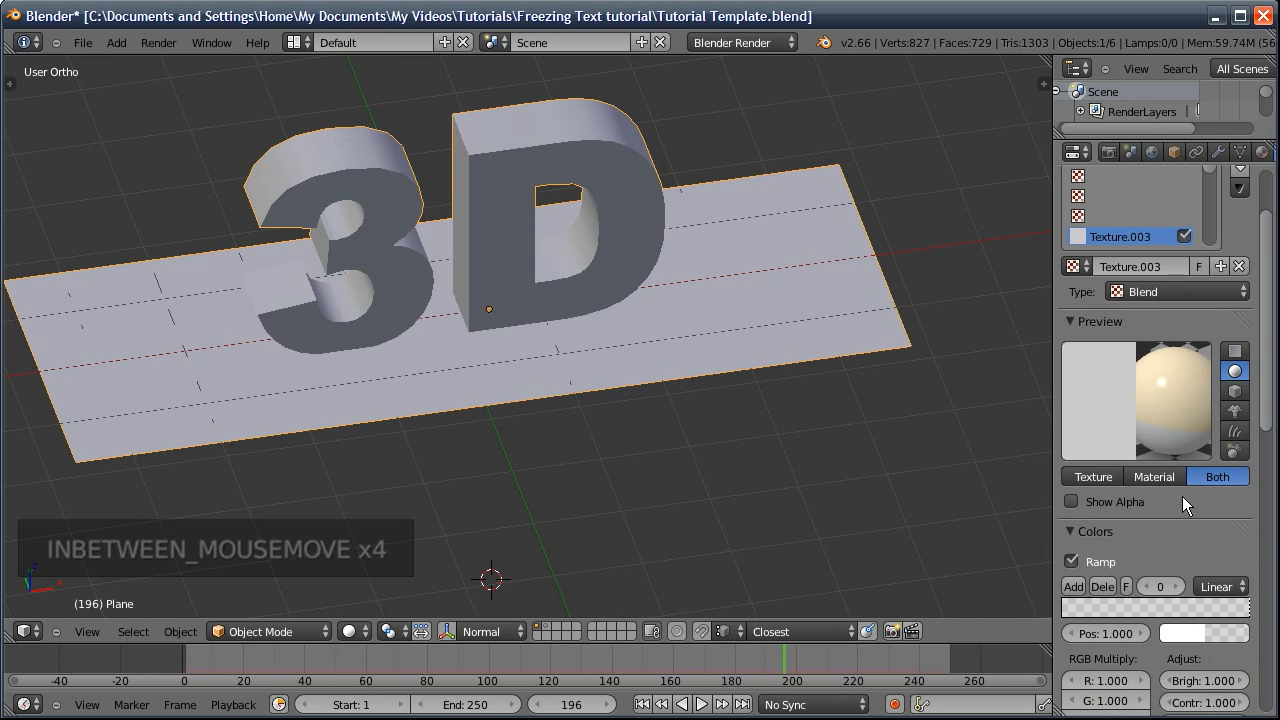
{"action": "left_click", "coordinate": [1126, 268]}
{"action": "type", "text": "Ice"}
{"action": "key", "text": "Return"}
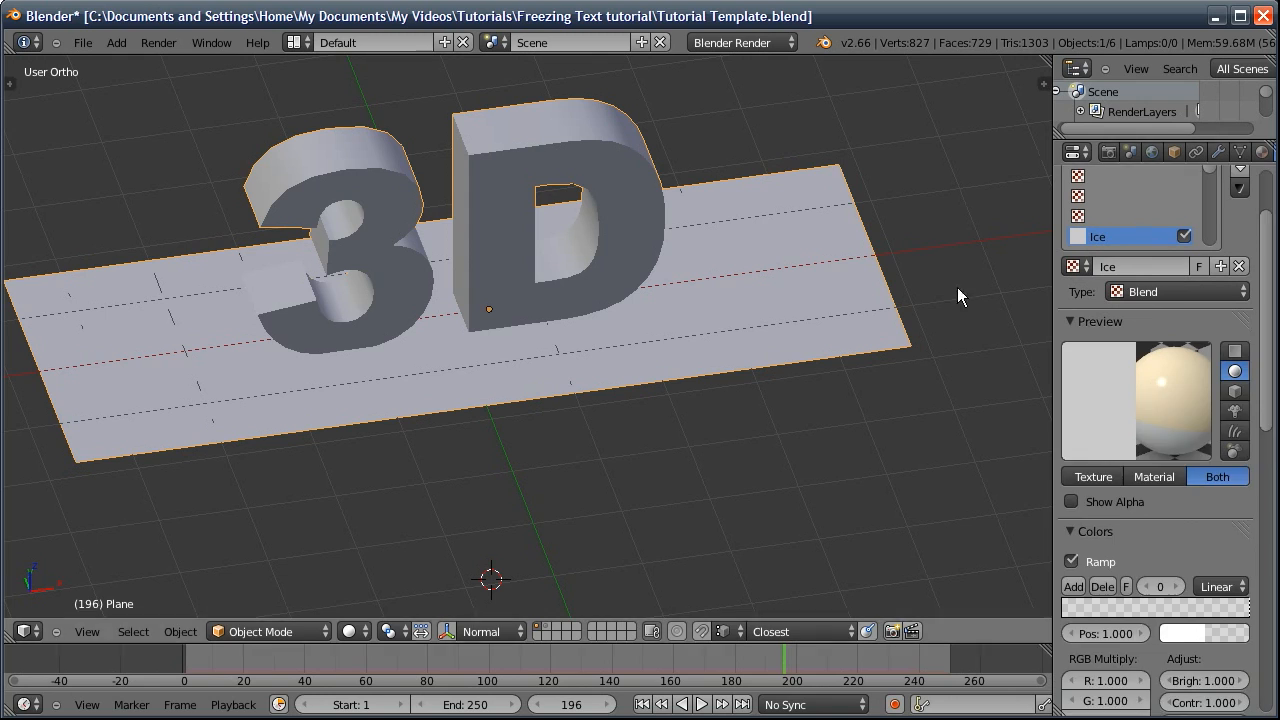
Create a new texture named Fast Spread Mask in the empty slot directly above Ice
{"action": "scroll", "coordinate": [1137, 393], "scroll_direction": "down", "scroll_amount": 1}
{"action": "scroll", "coordinate": [1150, 415], "scroll_direction": "up", "scroll_amount": 2}
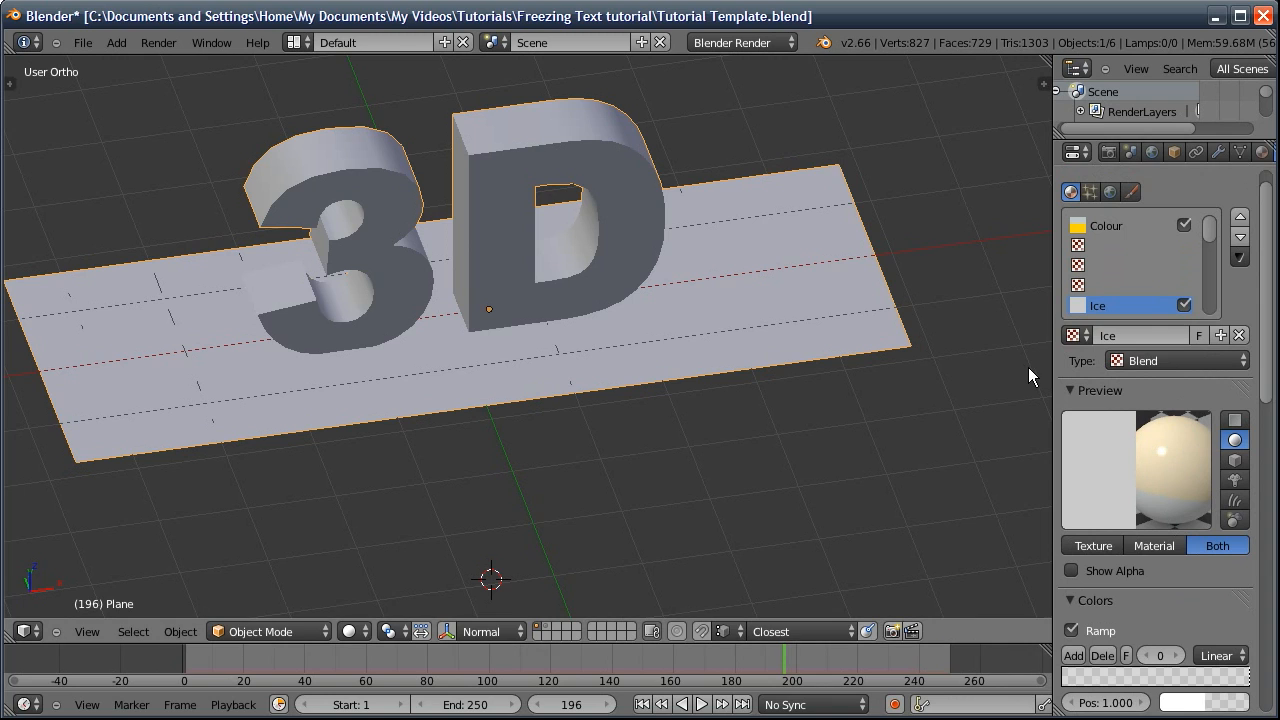
{"action": "left_click", "coordinate": [1093, 285]}
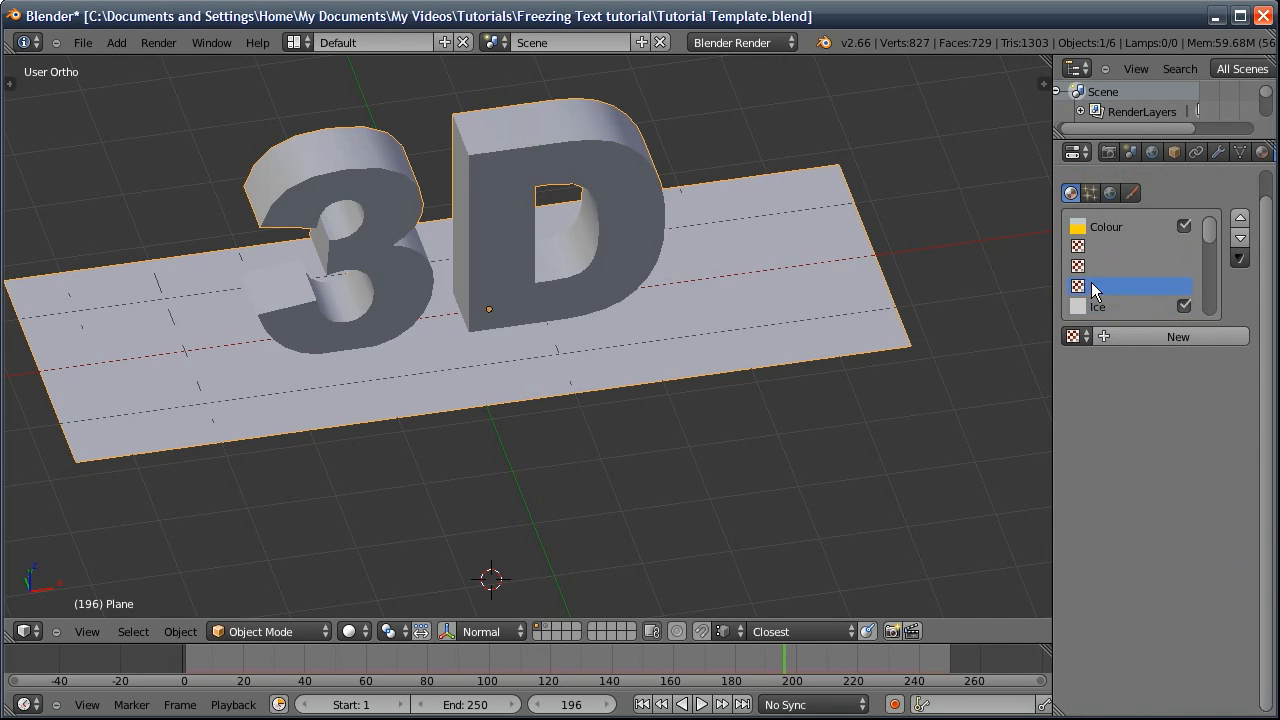
{"action": "left_click", "coordinate": [1148, 336]}
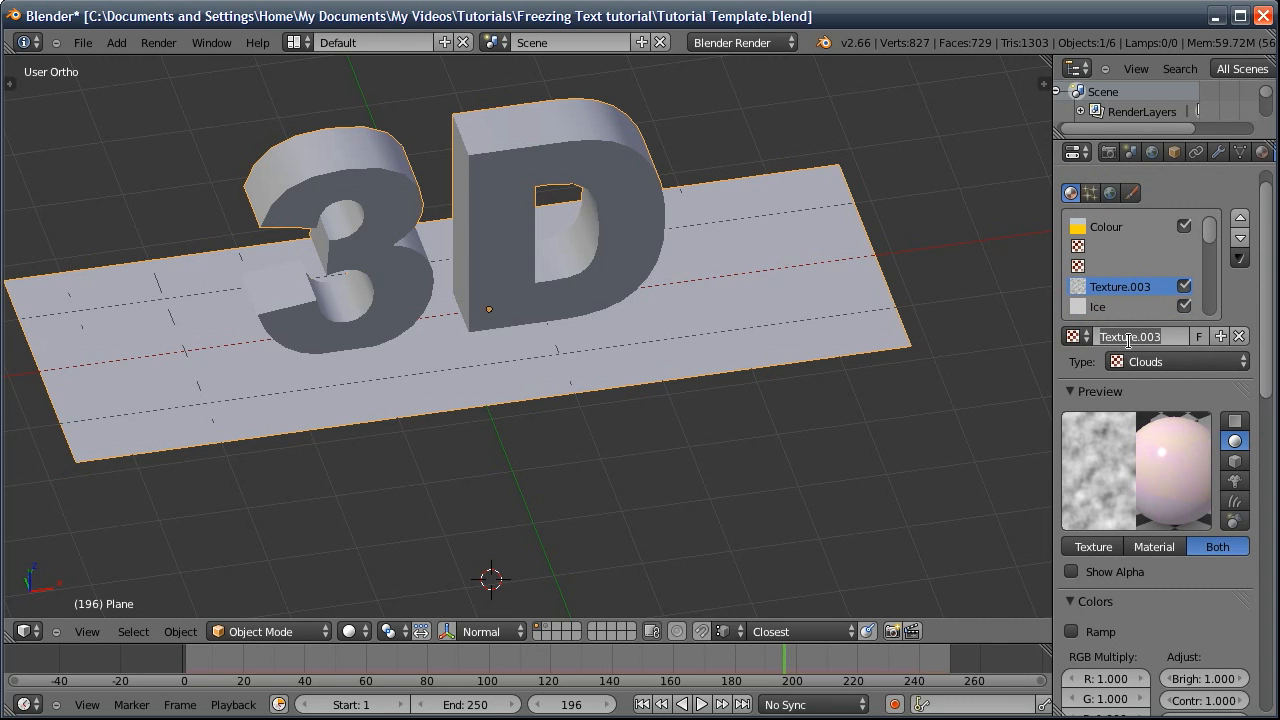
{"action": "type", "text": "Fast Spread Mask"}
{"action": "key", "text": "Return"}
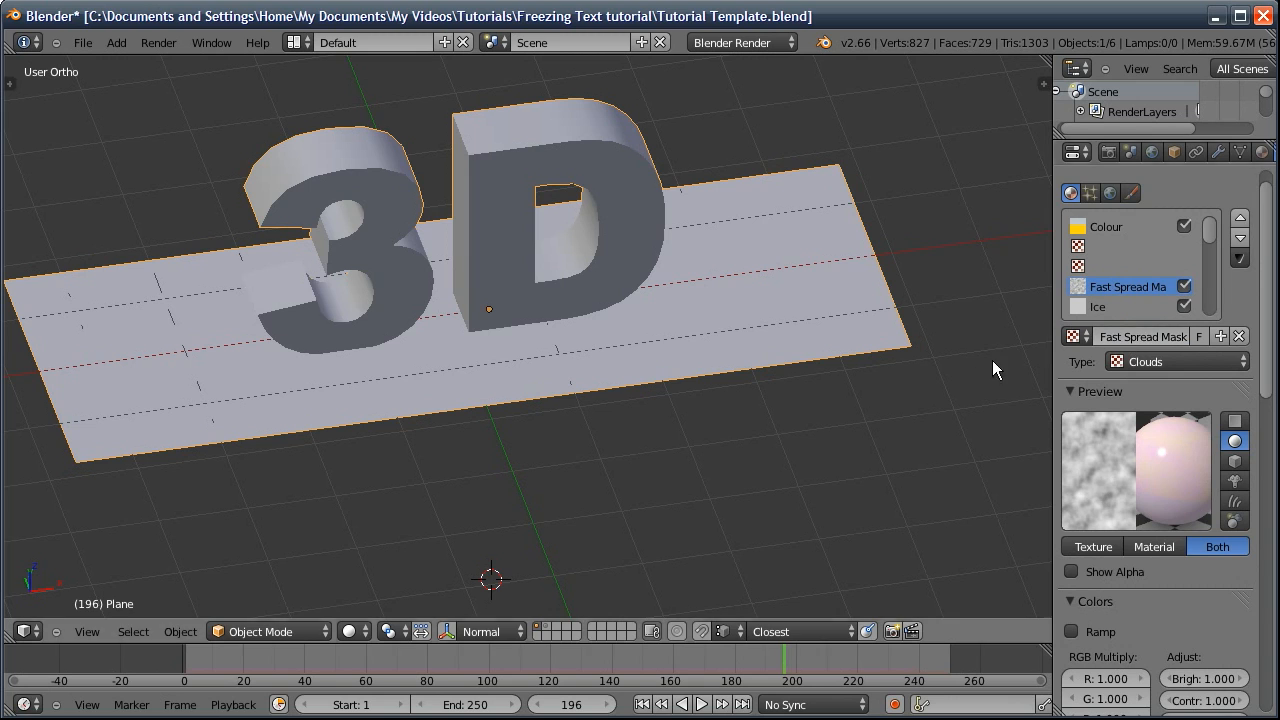
Change the Fast Spread Mask texture's type to Image or Movie
{"action": "left_click", "coordinate": [1148, 364]}
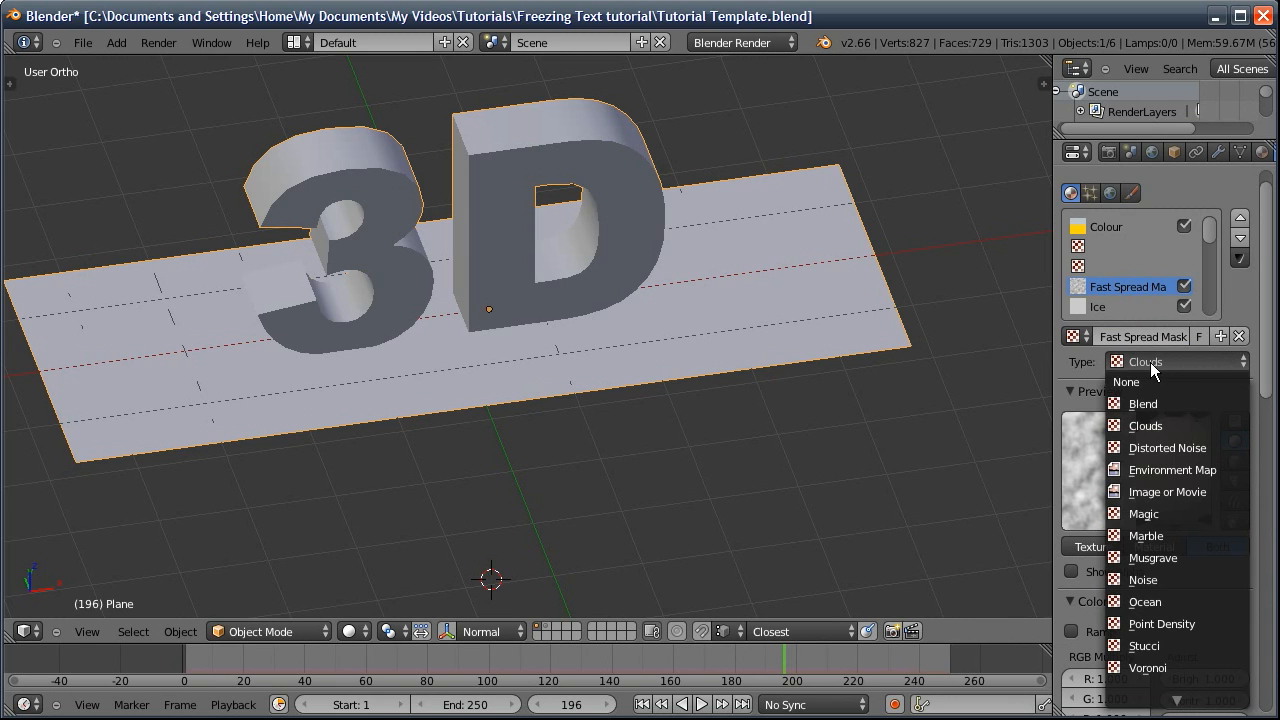
{"action": "left_click", "coordinate": [1183, 486]}
{"action": "scroll", "coordinate": [1180, 490], "scroll_direction": "down", "scroll_amount": 6}
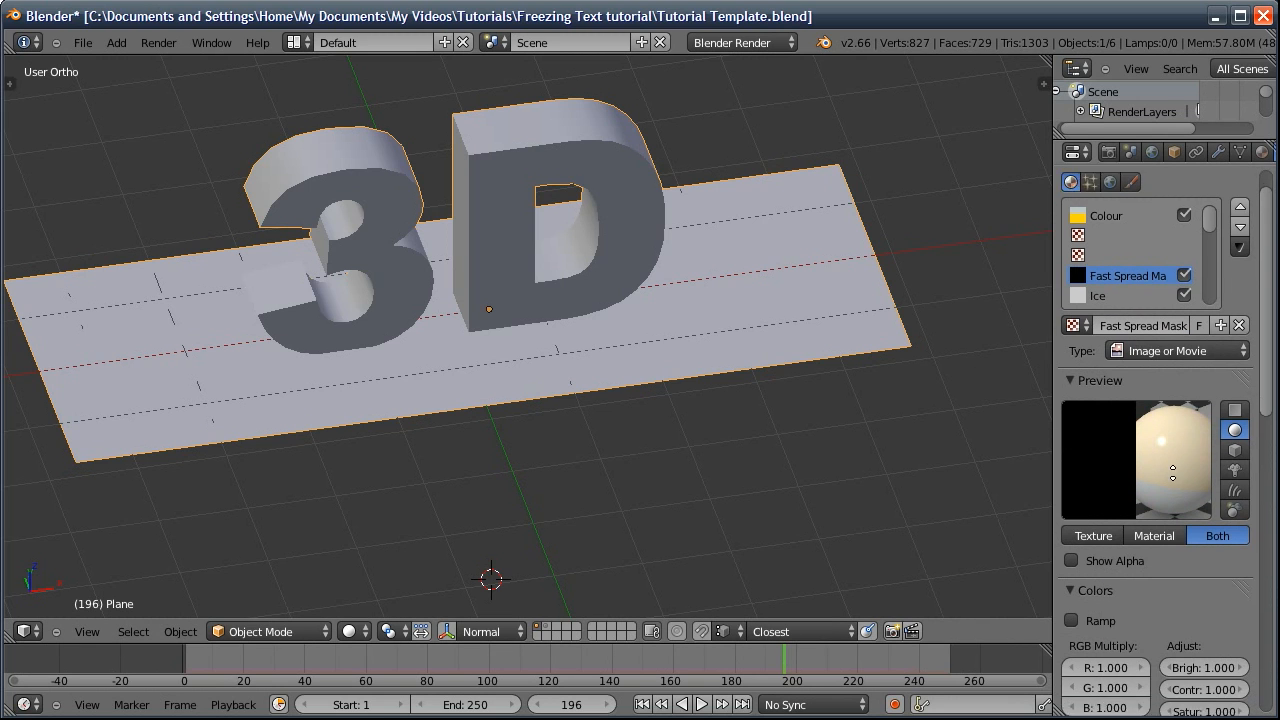
Load Spread 001.png from the Dynamic Spread folder as the Fast Spread Mask texture's image
{"action": "left_click", "coordinate": [1201, 546]}
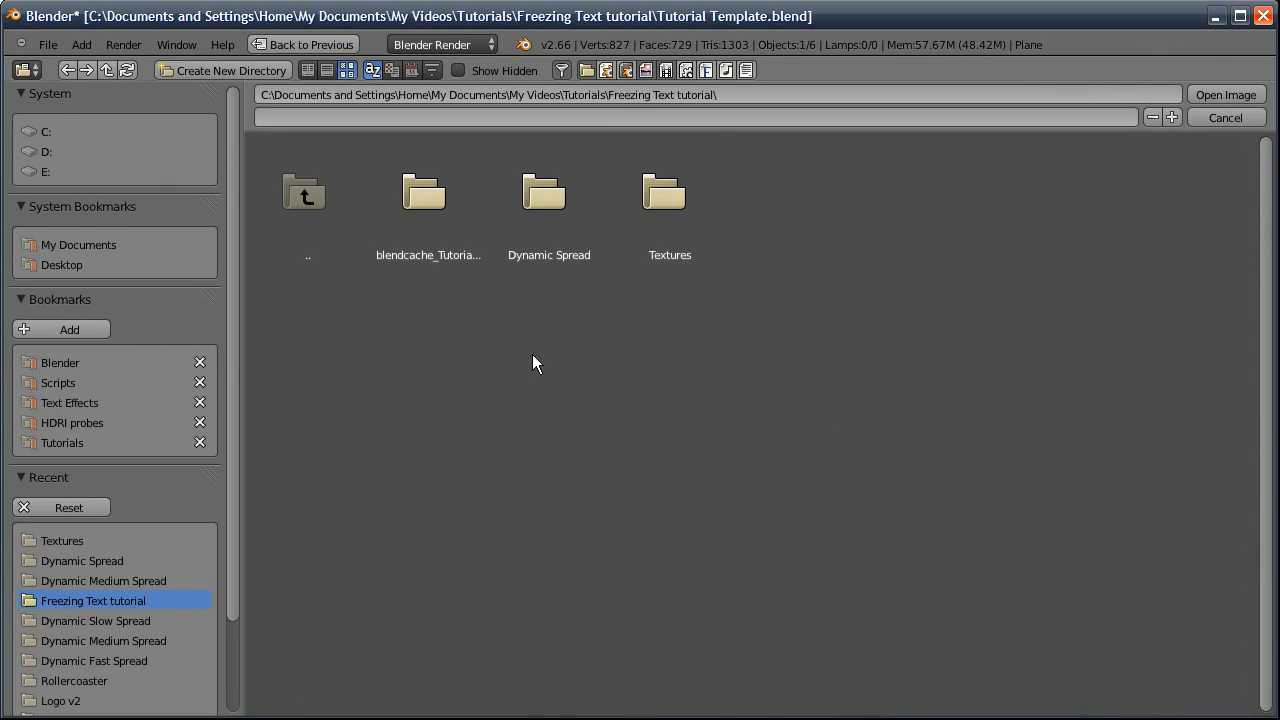
{"action": "left_click", "coordinate": [497, 218]}
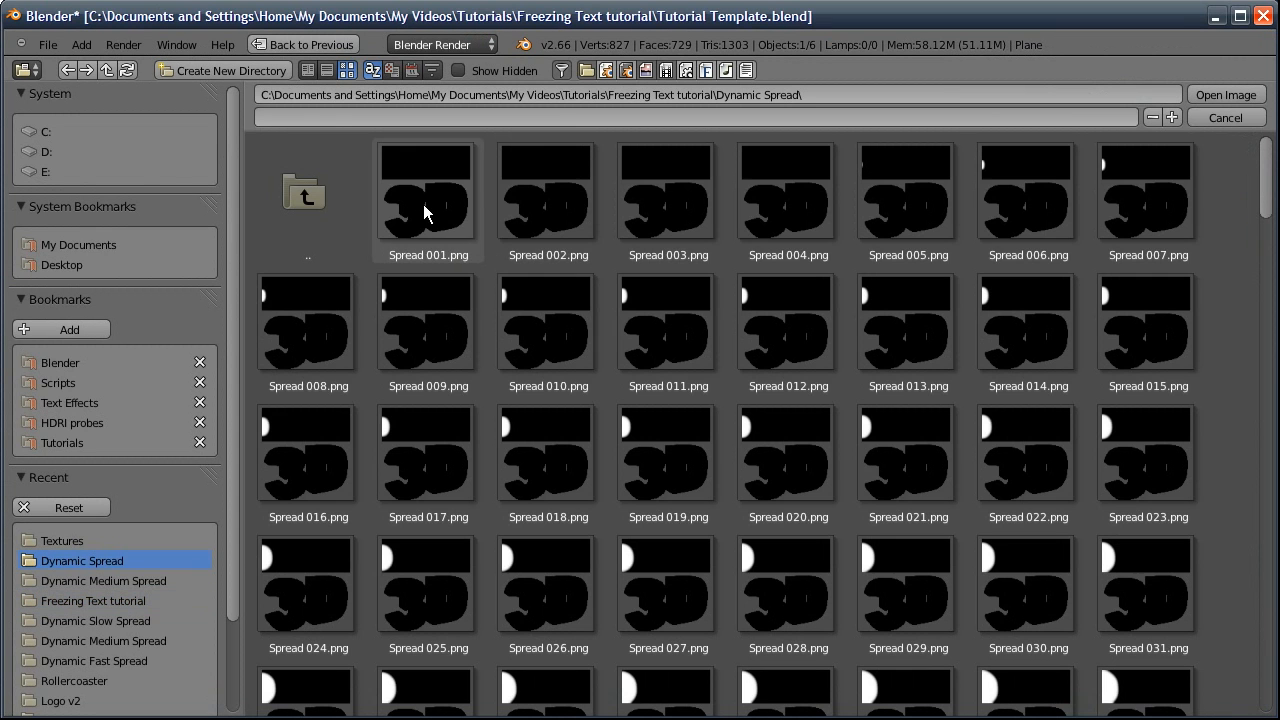
{"action": "left_click", "coordinate": [425, 205]}
{"action": "left_click", "coordinate": [1226, 95]}
{"action": "scroll", "coordinate": [1221, 501], "scroll_direction": "down", "scroll_amount": 4}
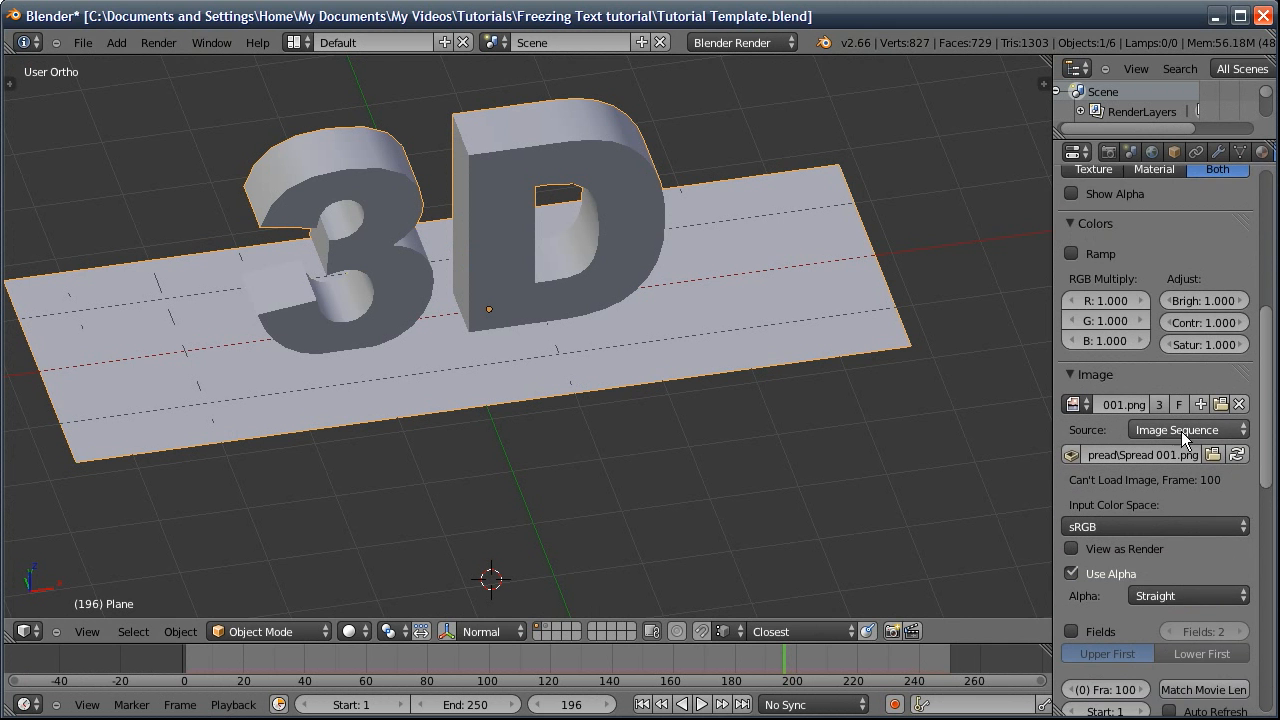
Set the mask image's source to an image sequence of 240 frames with auto refresh enabled
{"action": "left_click", "coordinate": [1181, 430]}
{"action": "left_click", "coordinate": [1152, 390]}
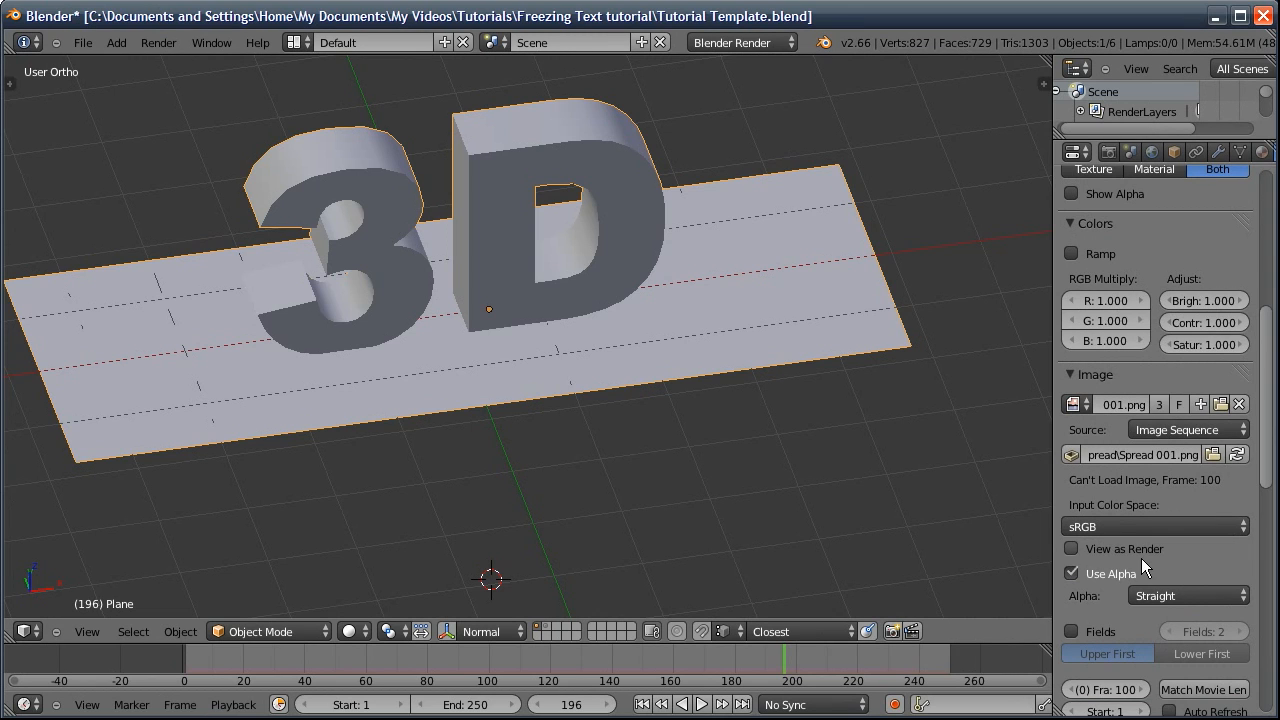
{"action": "scroll", "coordinate": [1141, 558], "scroll_direction": "down", "scroll_amount": 3}
{"action": "left_click", "coordinate": [1114, 580]}
{"action": "type", "text": "240"}
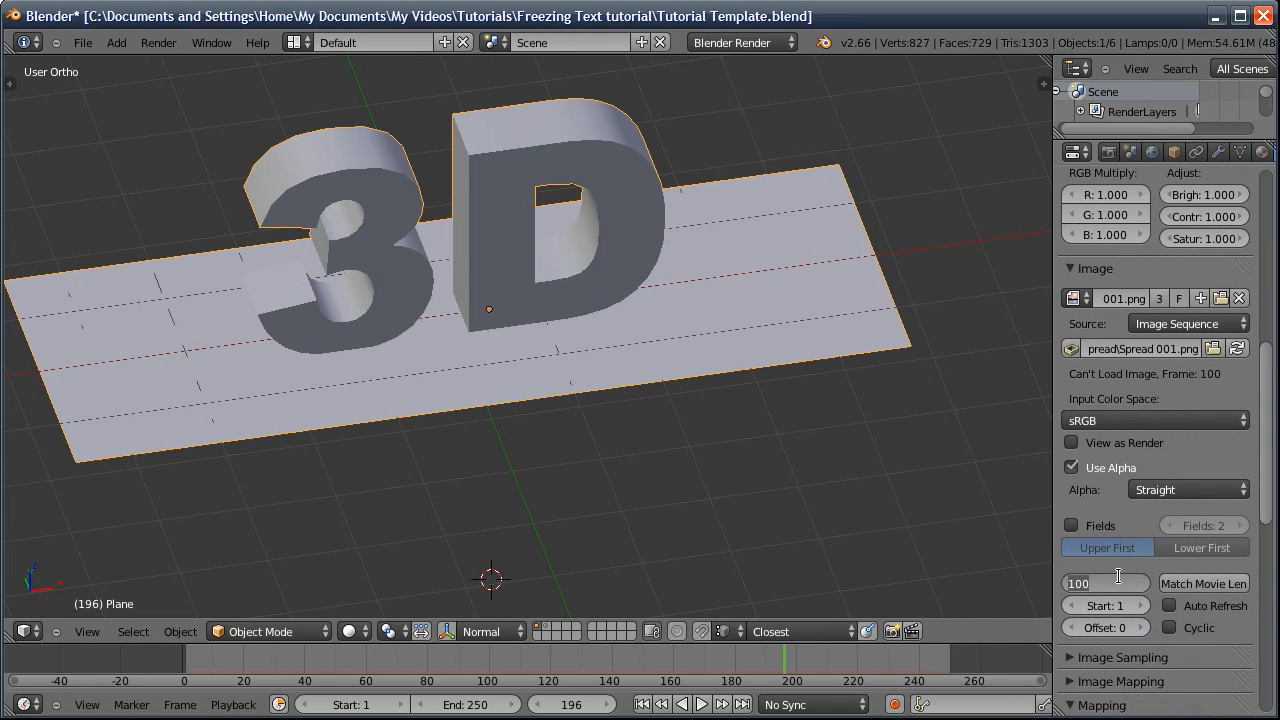
{"action": "key", "text": "Return"}
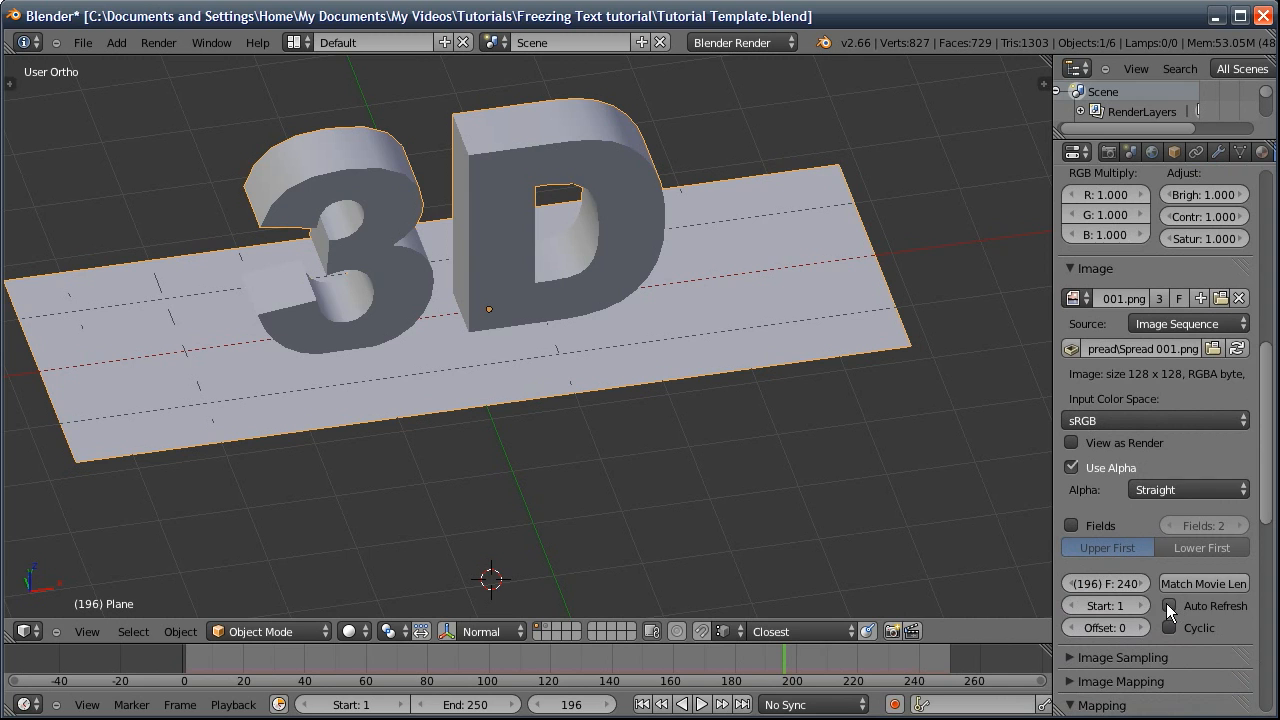
{"action": "left_click", "coordinate": [1170, 605]}
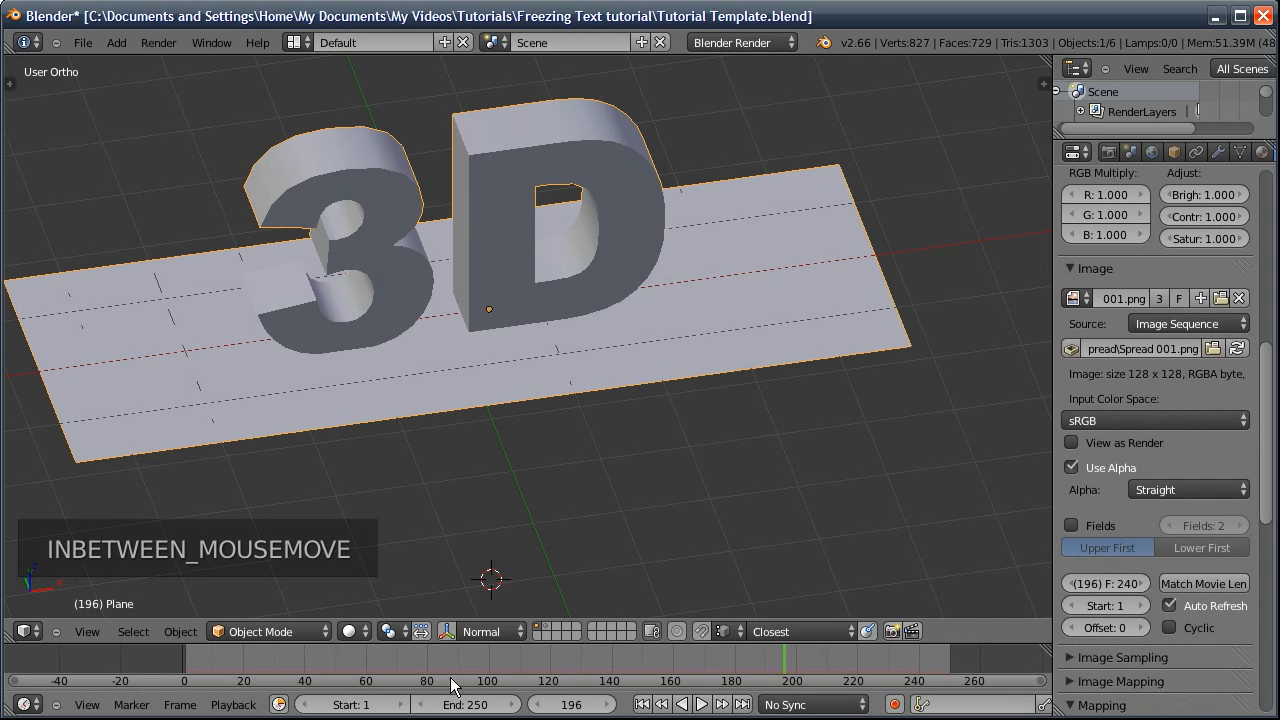
Collapse the Fast Spread Mask's image settings and map the texture with UV coordinates
{"action": "scroll", "coordinate": [1107, 565], "scroll_direction": "up", "scroll_amount": 5}
{"action": "scroll", "coordinate": [1107, 563], "scroll_direction": "down", "scroll_amount": 3}
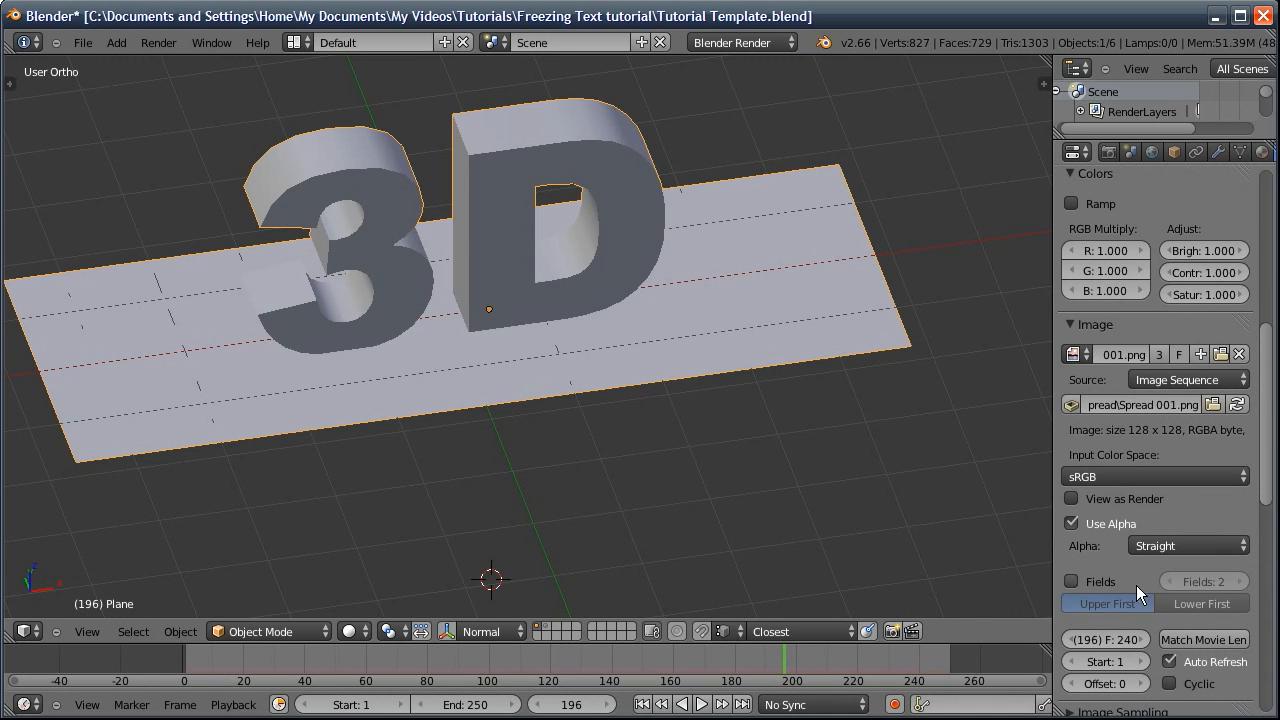
{"action": "left_click", "coordinate": [1088, 328]}
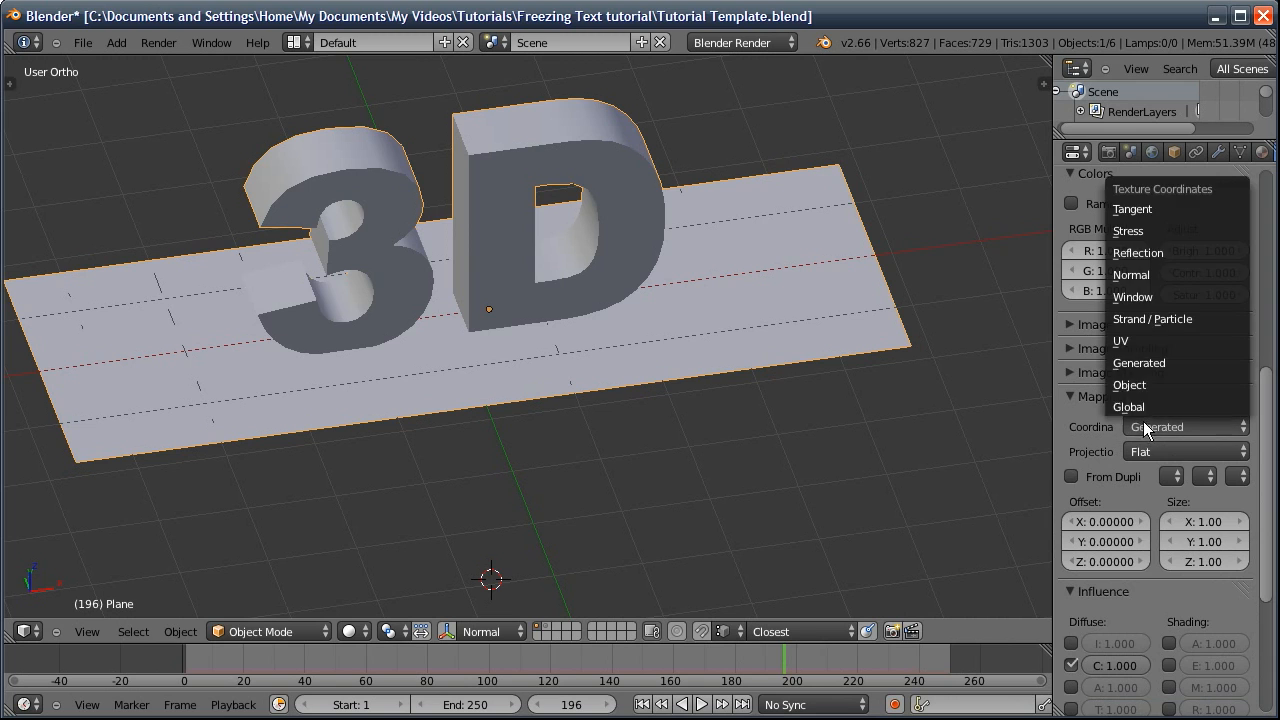
{"action": "left_click", "coordinate": [1137, 340]}
Turn off the Fast Spread Mask's diffuse colour influence and enable RGB to Intensity and Stencil
{"action": "scroll", "coordinate": [1117, 507], "scroll_direction": "down", "scroll_amount": 5}
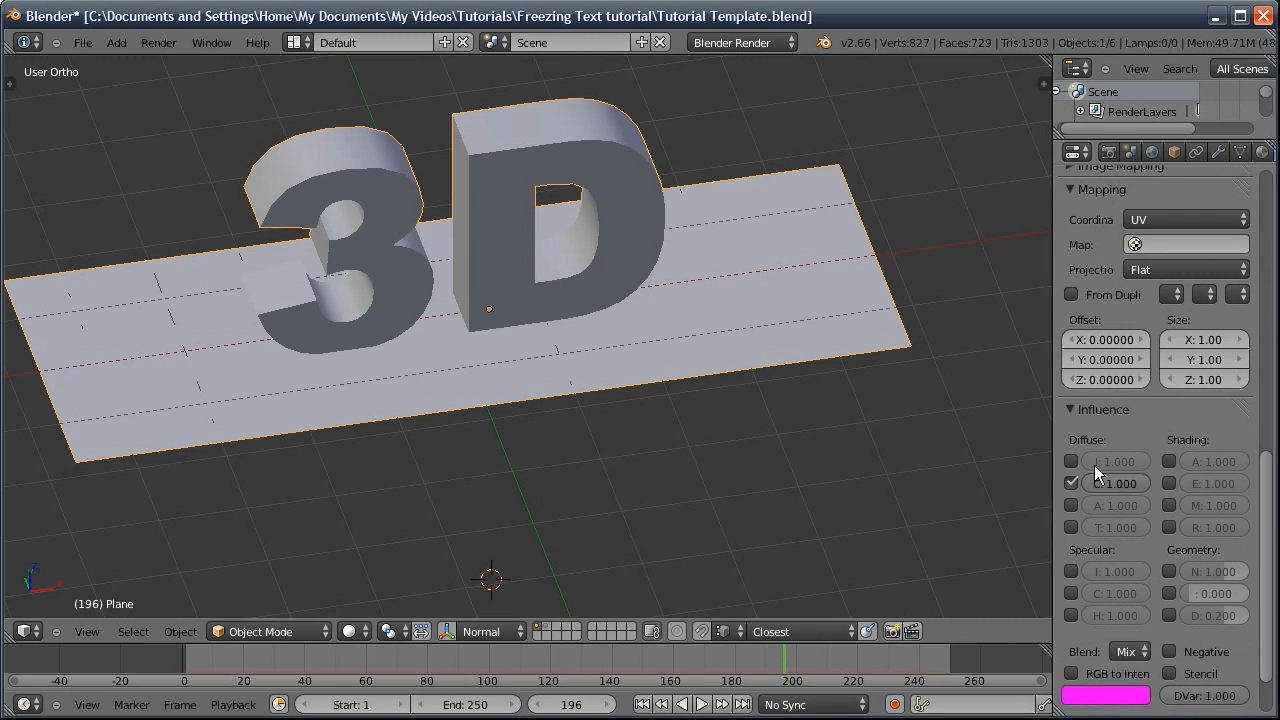
{"action": "scroll", "coordinate": [1126, 340], "scroll_direction": "up", "scroll_amount": 15}
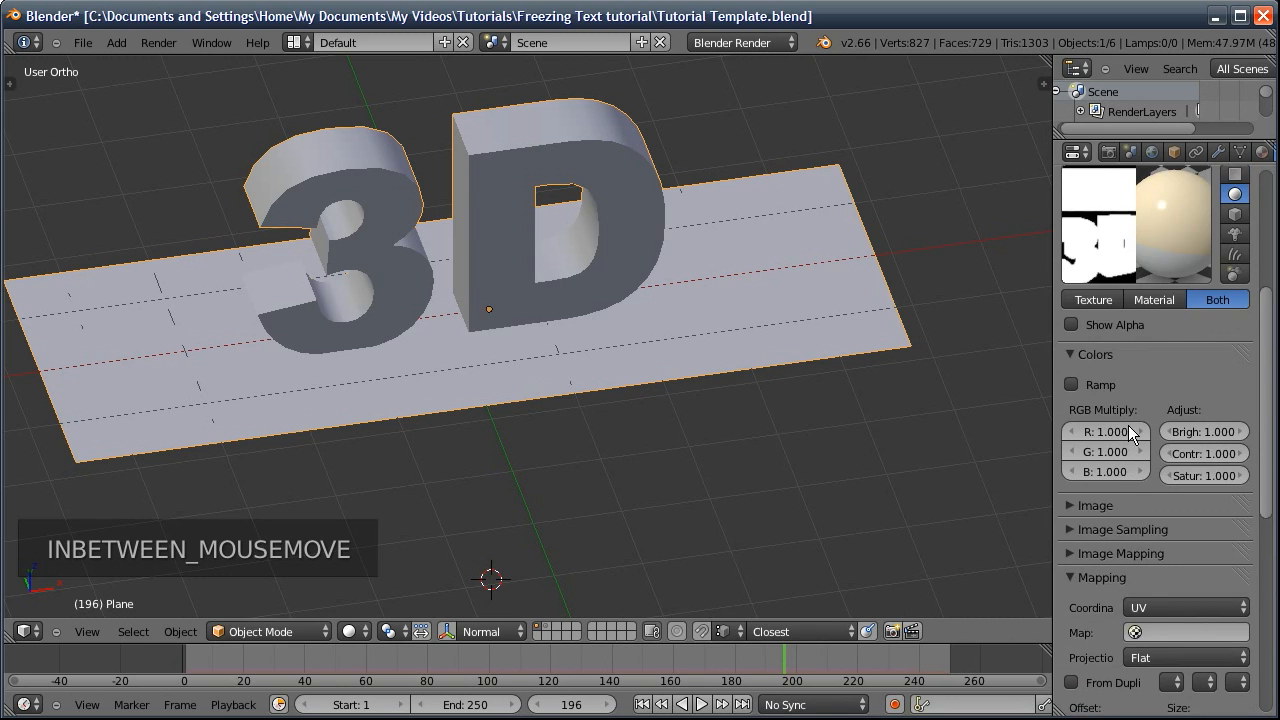
{"action": "scroll", "coordinate": [1148, 521], "scroll_direction": "down", "scroll_amount": 14}
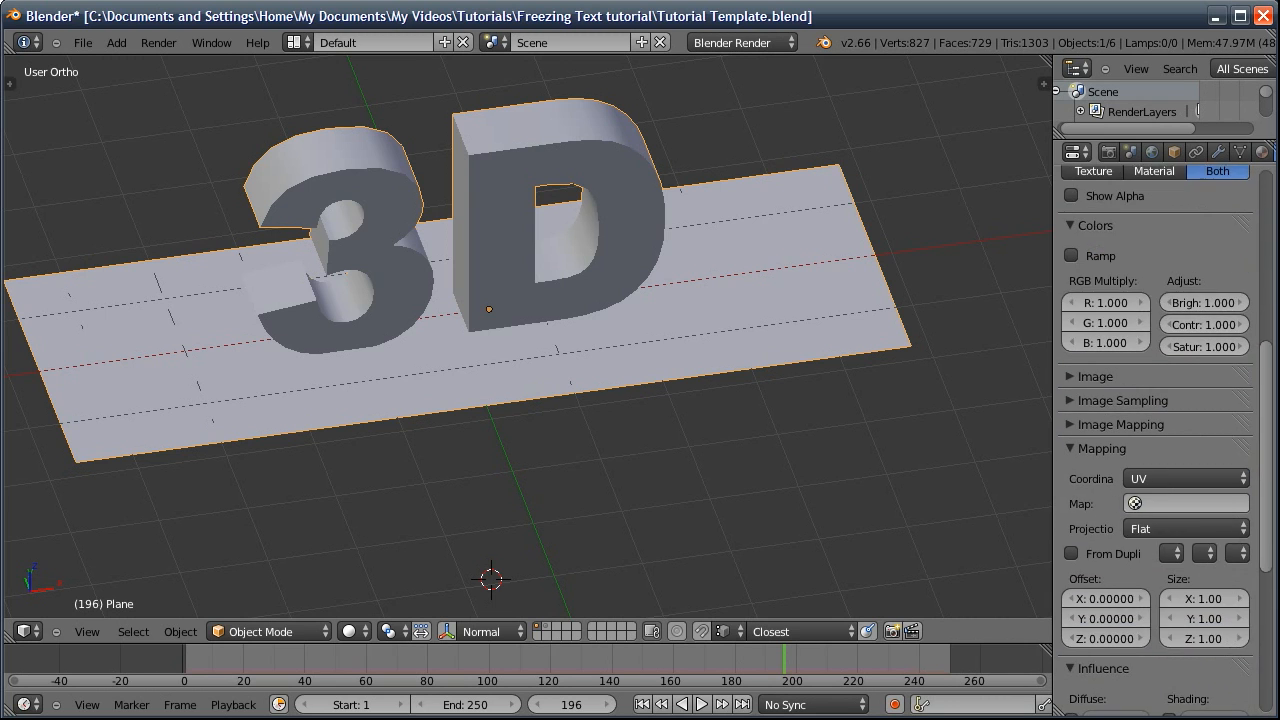
{"action": "middle_click_drag", "start_coordinate": [1128, 200], "coordinate": [1128, 196]}
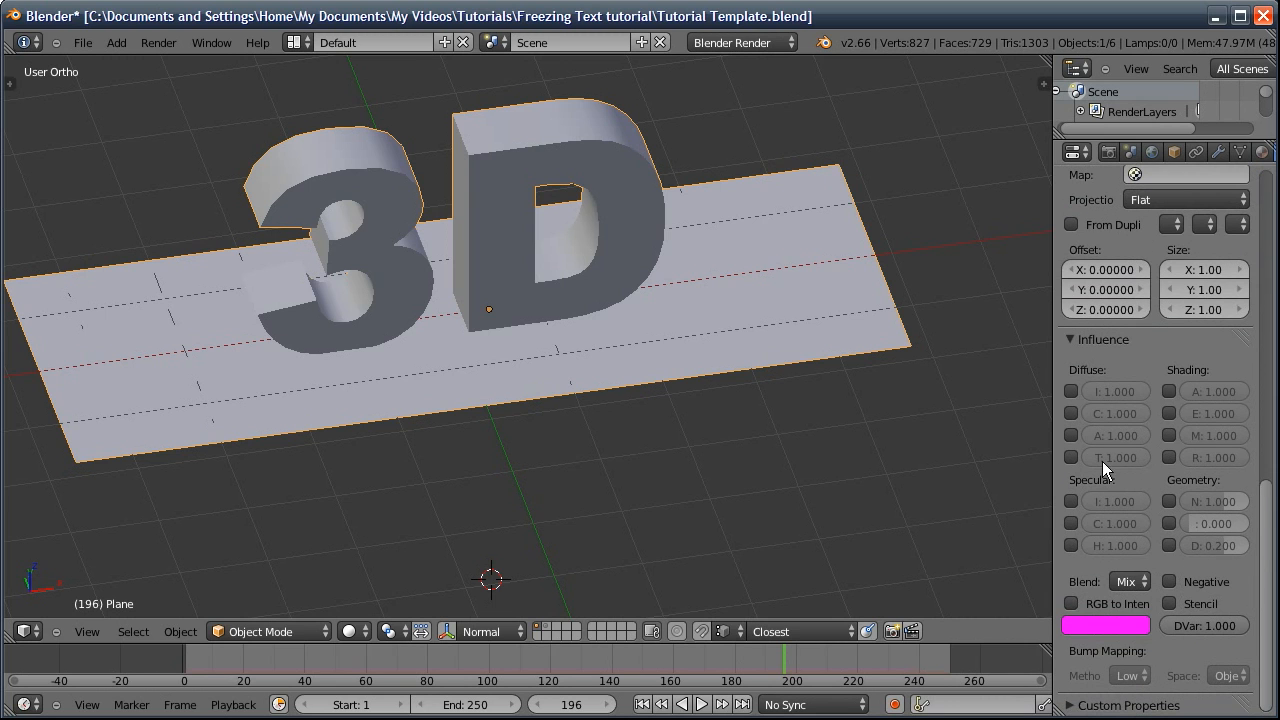
{"action": "left_click", "coordinate": [1071, 604]}
{"action": "left_click", "coordinate": [1170, 605]}
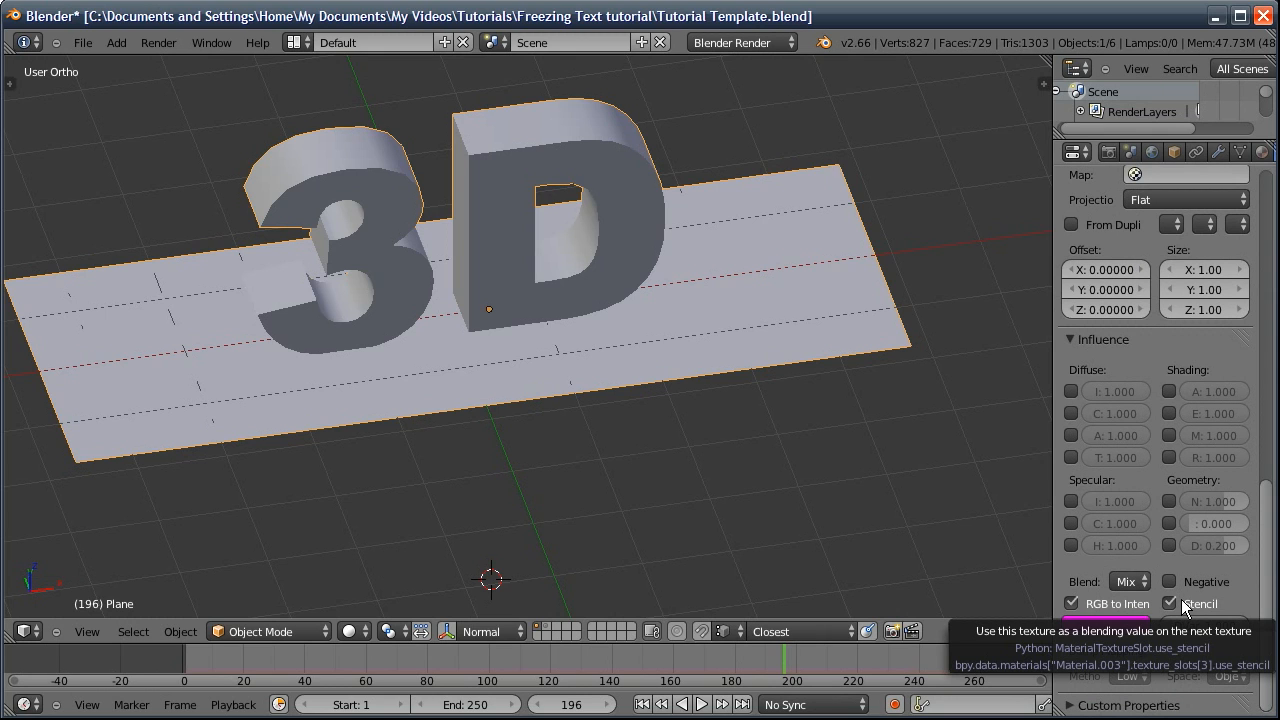
Disable the Fast Spread Mask texture and re-enable it to compare its effect in the material preview
{"action": "scroll", "coordinate": [1176, 332], "scroll_direction": "up", "scroll_amount": 15}
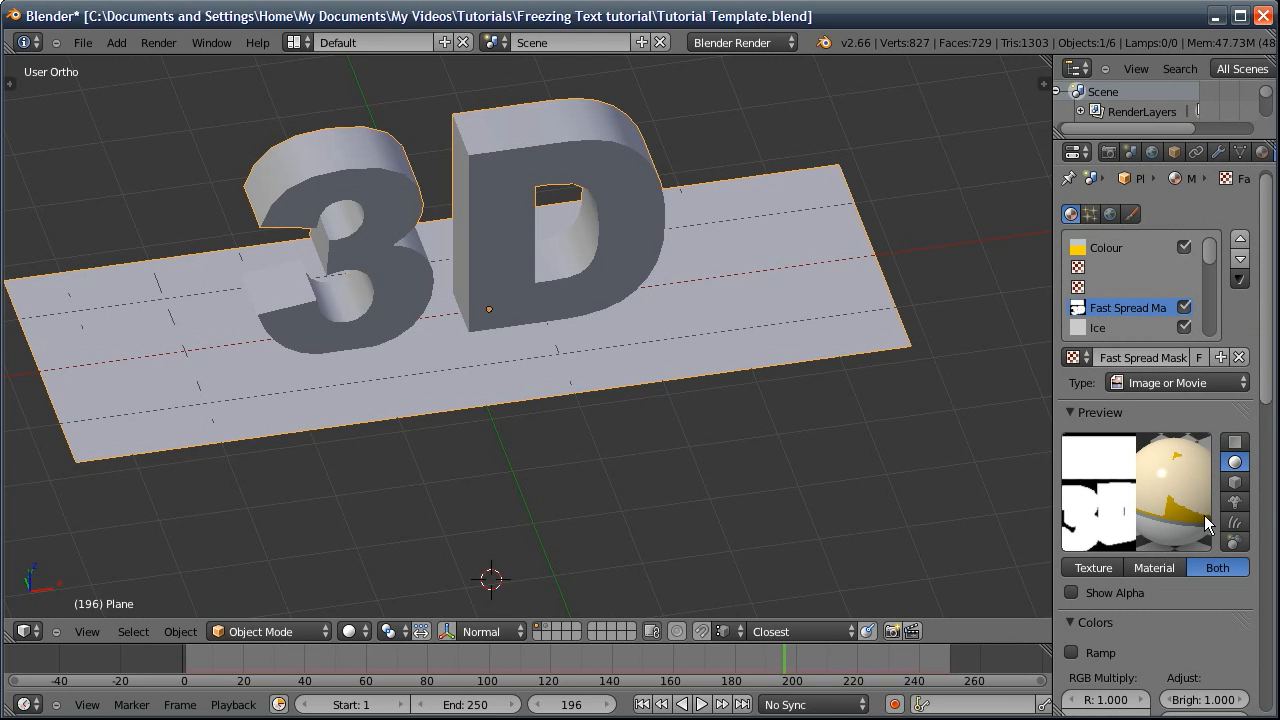
{"action": "left_click", "coordinate": [1184, 307]}
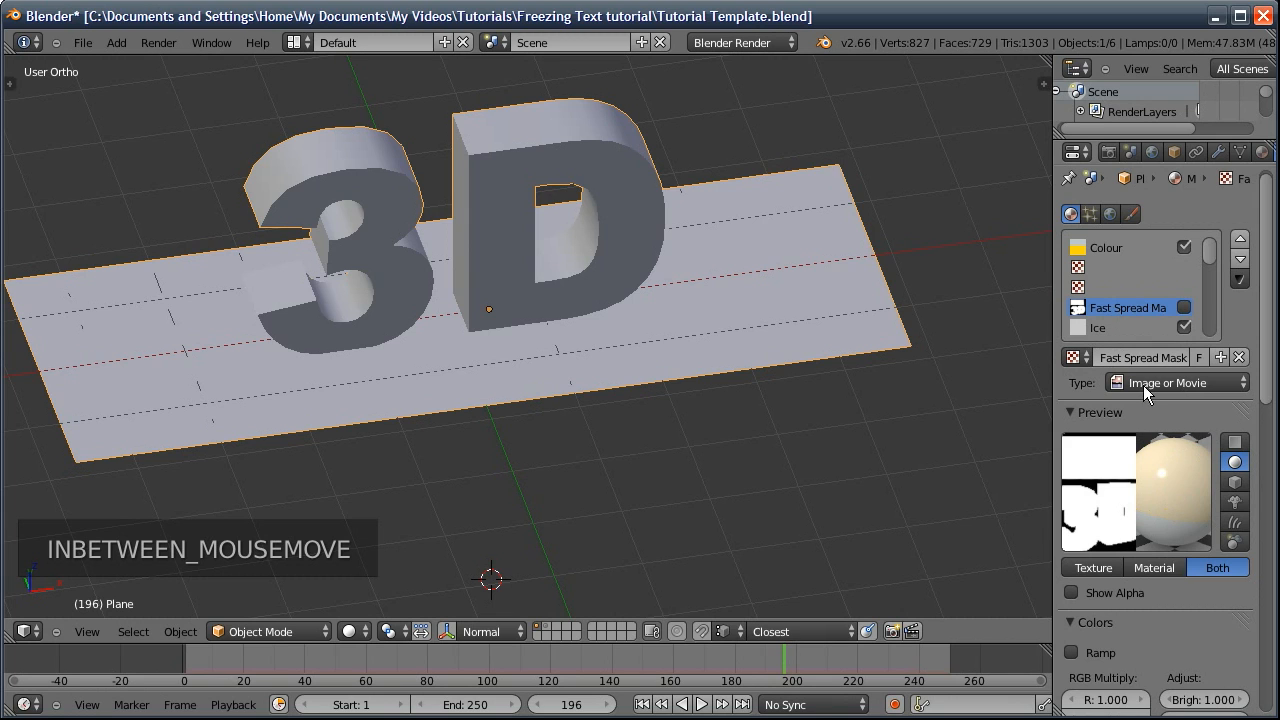
{"action": "left_click", "coordinate": [1184, 307]}
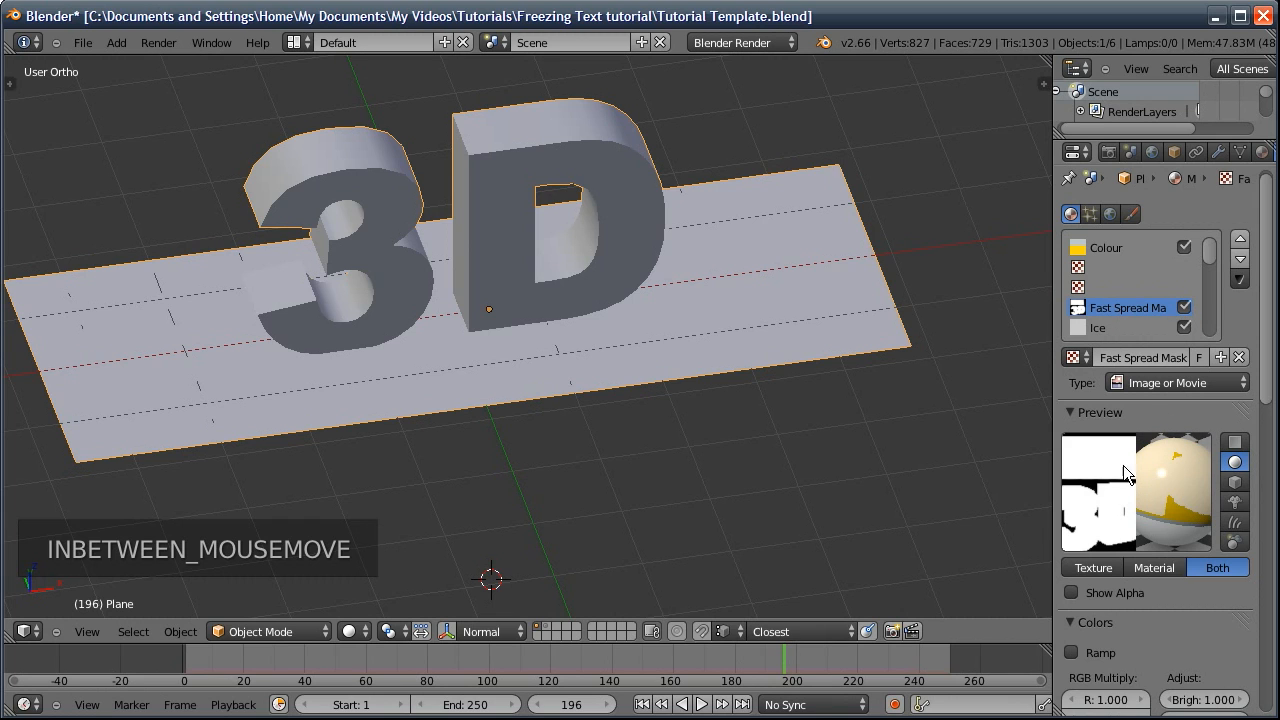
{"action": "scroll", "coordinate": [1190, 295], "scroll_direction": "down", "scroll_amount": 1}
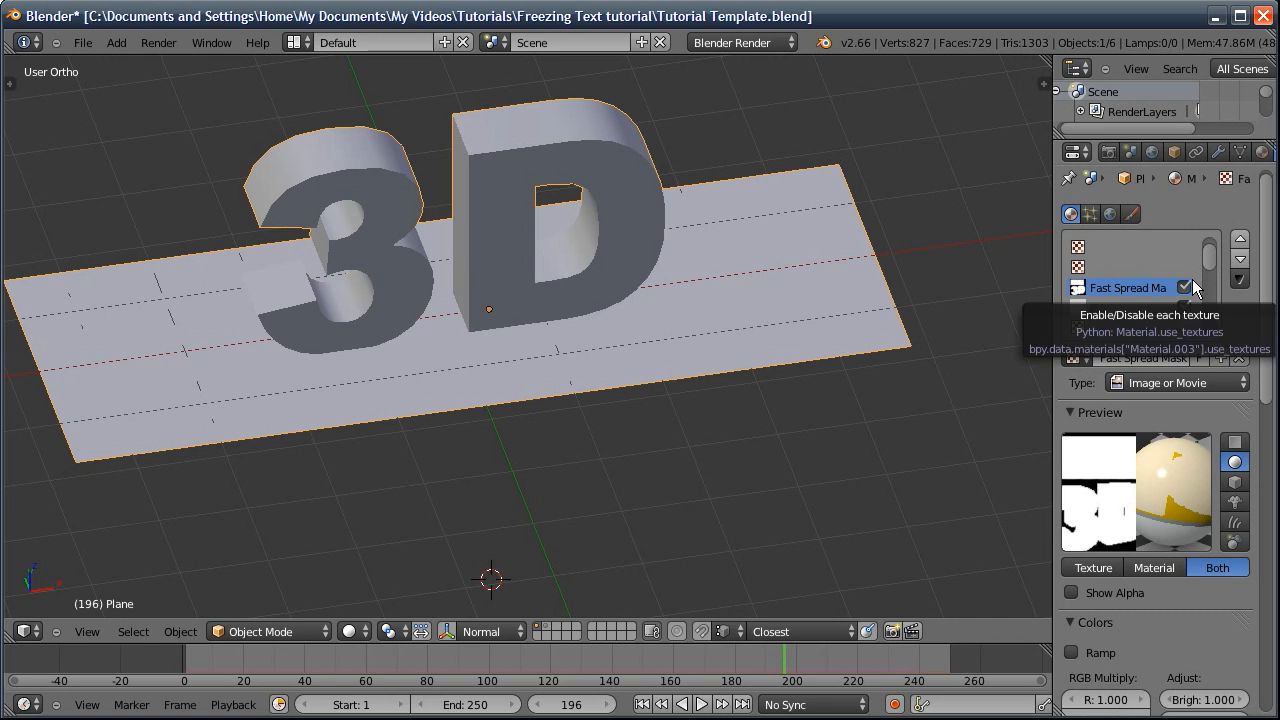
Move the animation to frame 124, render it to check the ice spread, and close the render
{"action": "left_click_drag", "start_coordinate": [734, 656], "coordinate": [673, 658]}
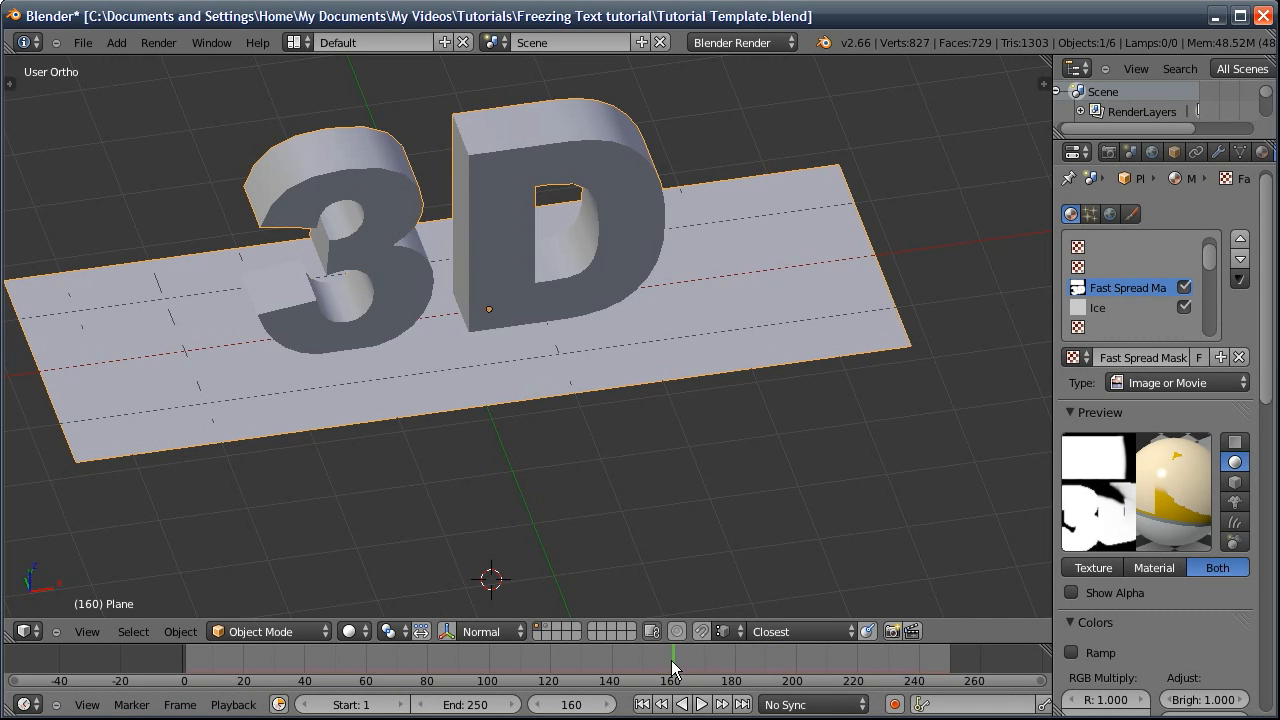
{"action": "left_click_drag", "start_coordinate": [667, 660], "coordinate": [561, 649]}
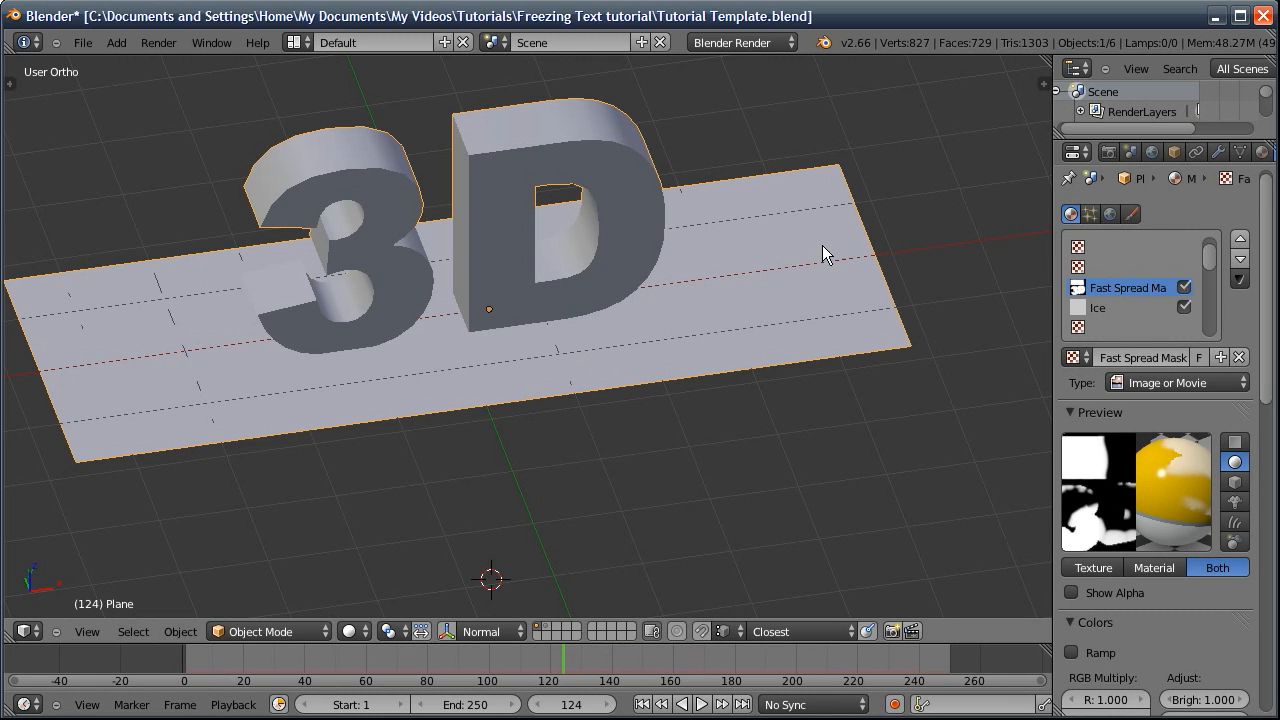
{"action": "key", "text": "F12"}
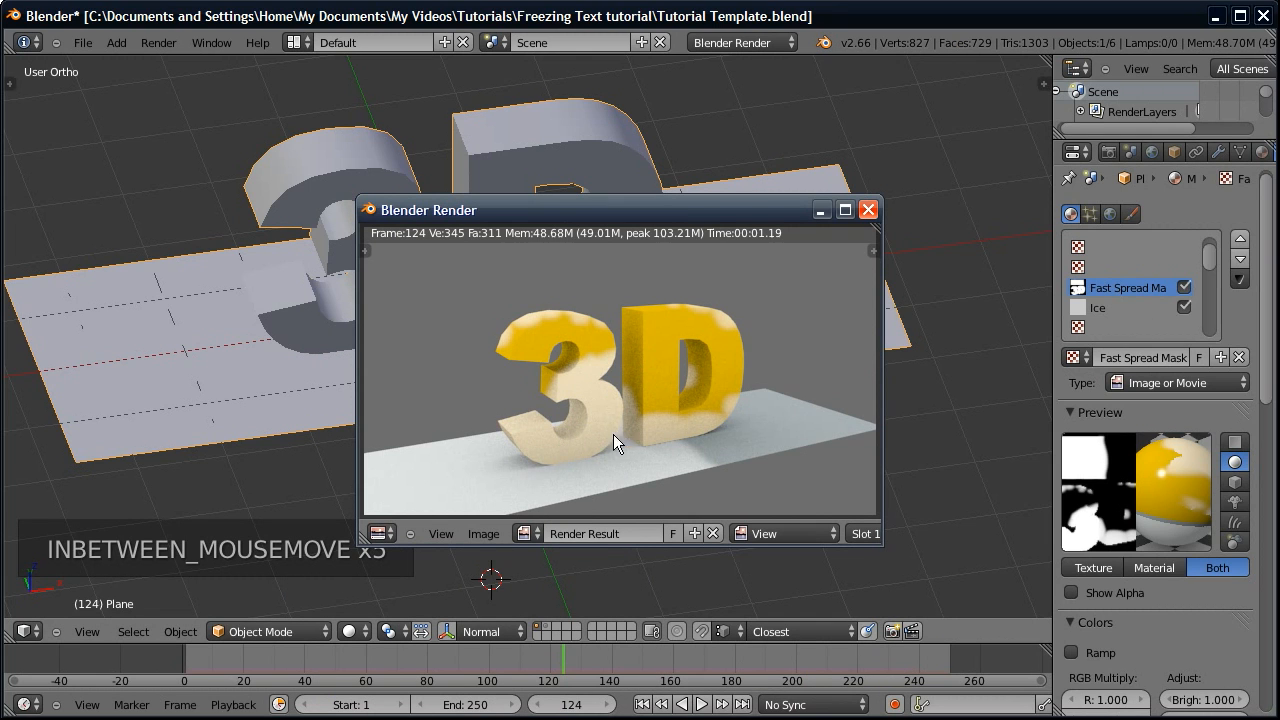
{"action": "key", "text": "Escape"}
Create a new texture named Ice bump in the empty slot directly below Ice
{"action": "left_click", "coordinate": [1100, 326]}
{"action": "left_click", "coordinate": [1124, 360]}
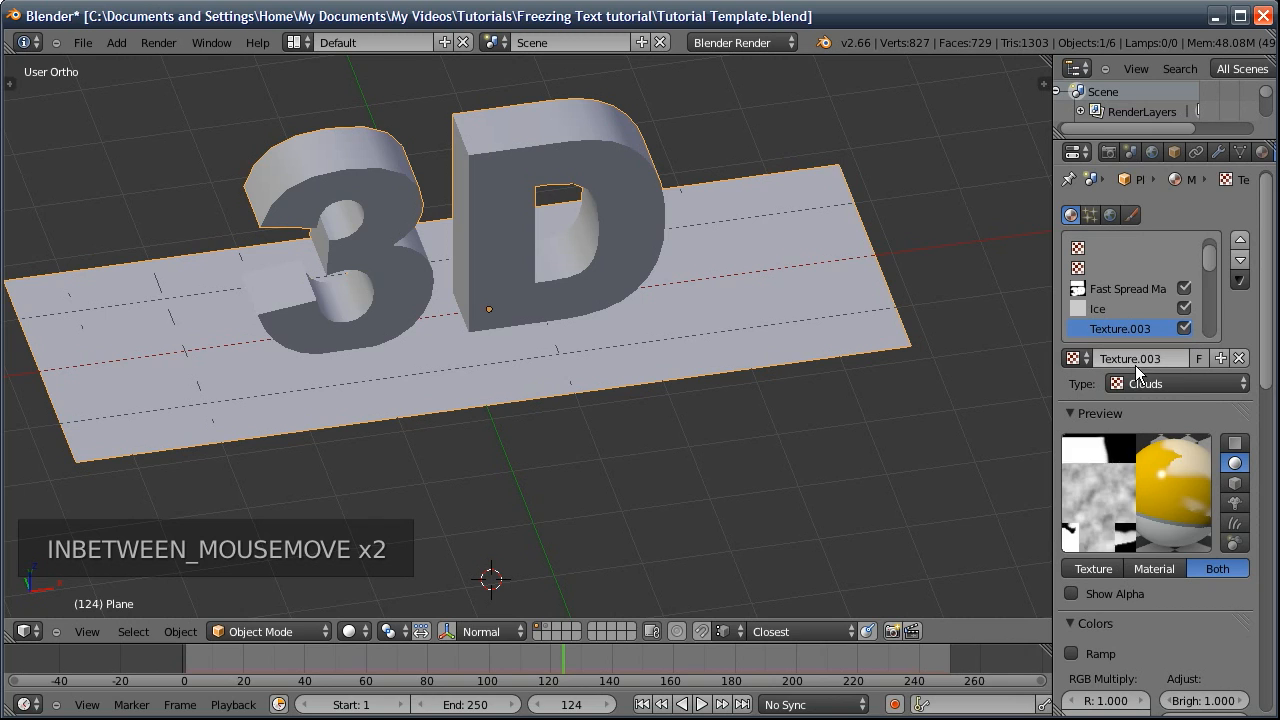
{"action": "type", "text": "Ice bump"}
{"action": "key", "text": "Return"}
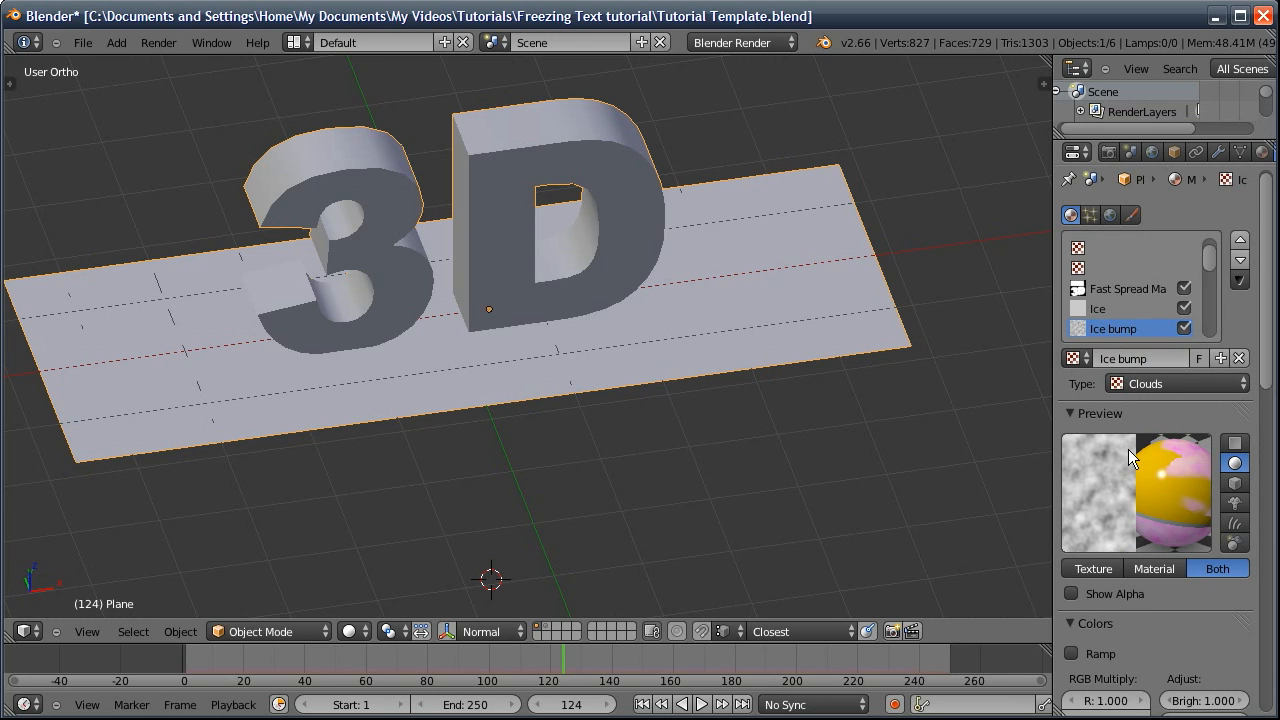
Change the Ice bump texture's type to Image or Movie
{"action": "scroll", "coordinate": [1136, 476], "scroll_direction": "down", "scroll_amount": 3}
{"action": "left_click", "coordinate": [1147, 308]}
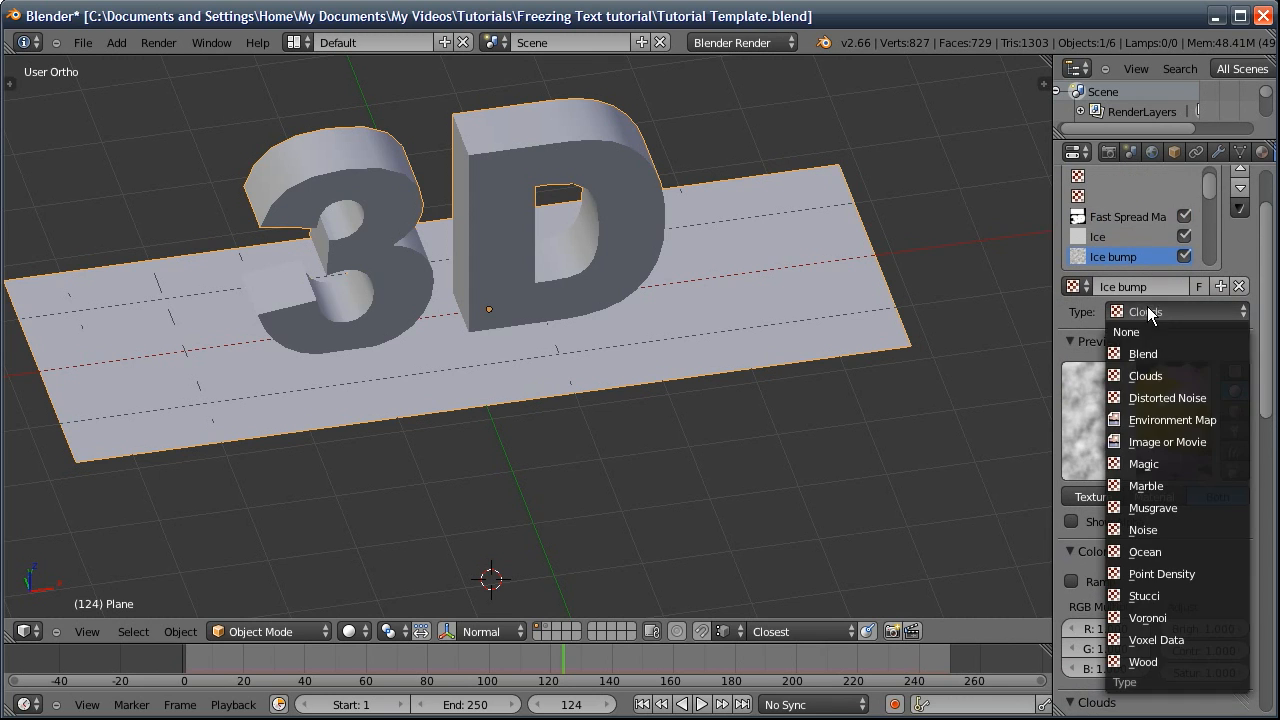
{"action": "left_click", "coordinate": [1149, 442]}
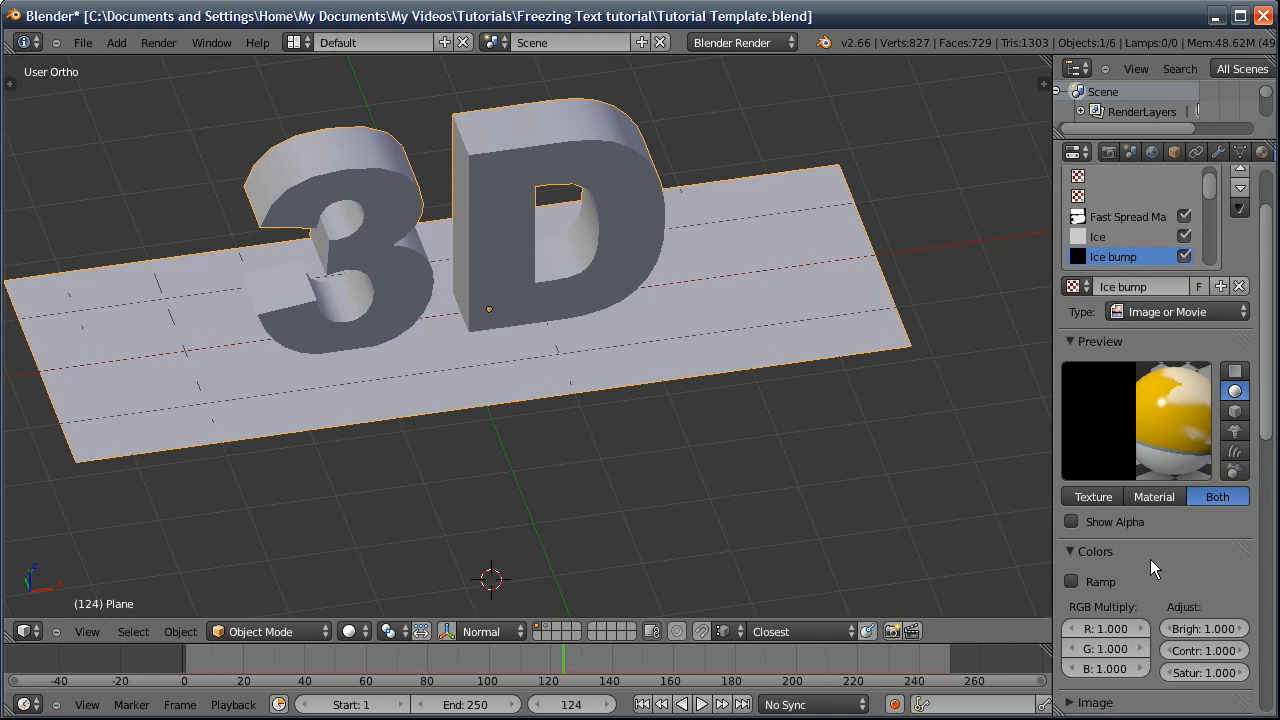
Load Ice0009_1_M.jpg from the Textures folder as the Ice bump texture's image
{"action": "scroll", "coordinate": [1150, 559], "scroll_direction": "down", "scroll_amount": 8}
{"action": "left_click", "coordinate": [1102, 466]}
{"action": "left_click", "coordinate": [1195, 490]}
{"action": "left_click", "coordinate": [654, 237]}
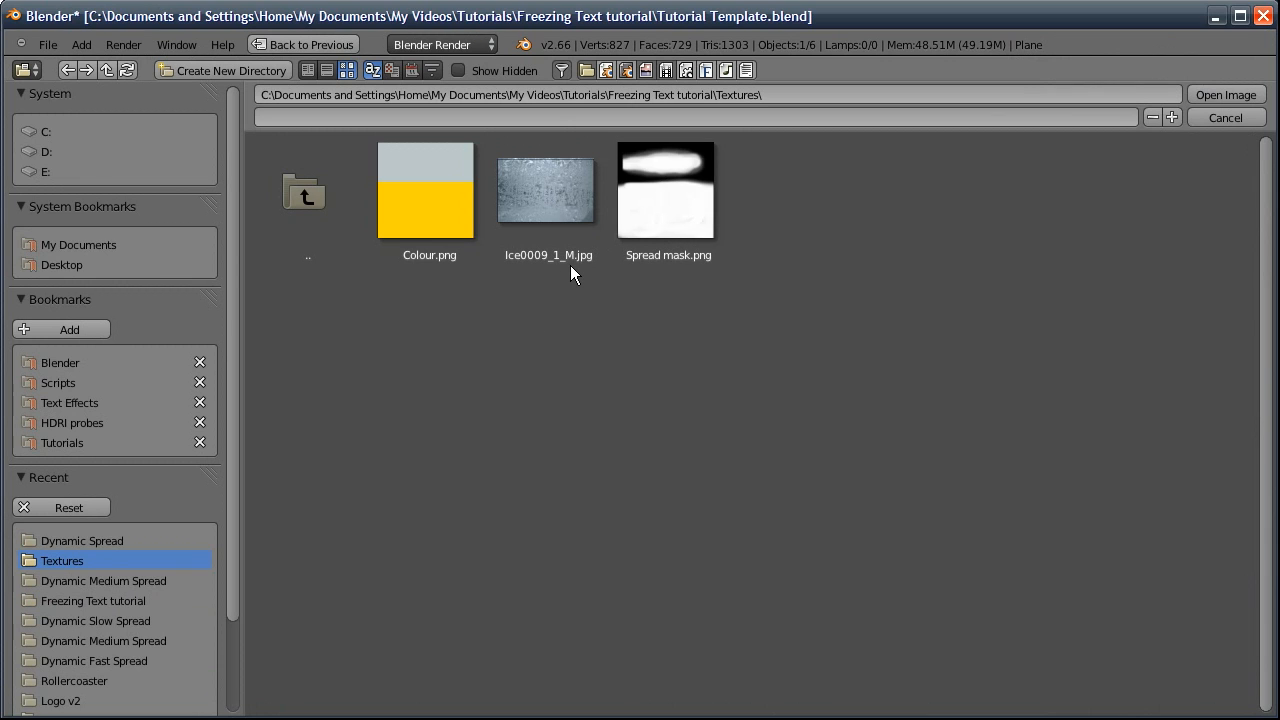
{"action": "left_click", "coordinate": [549, 195]}
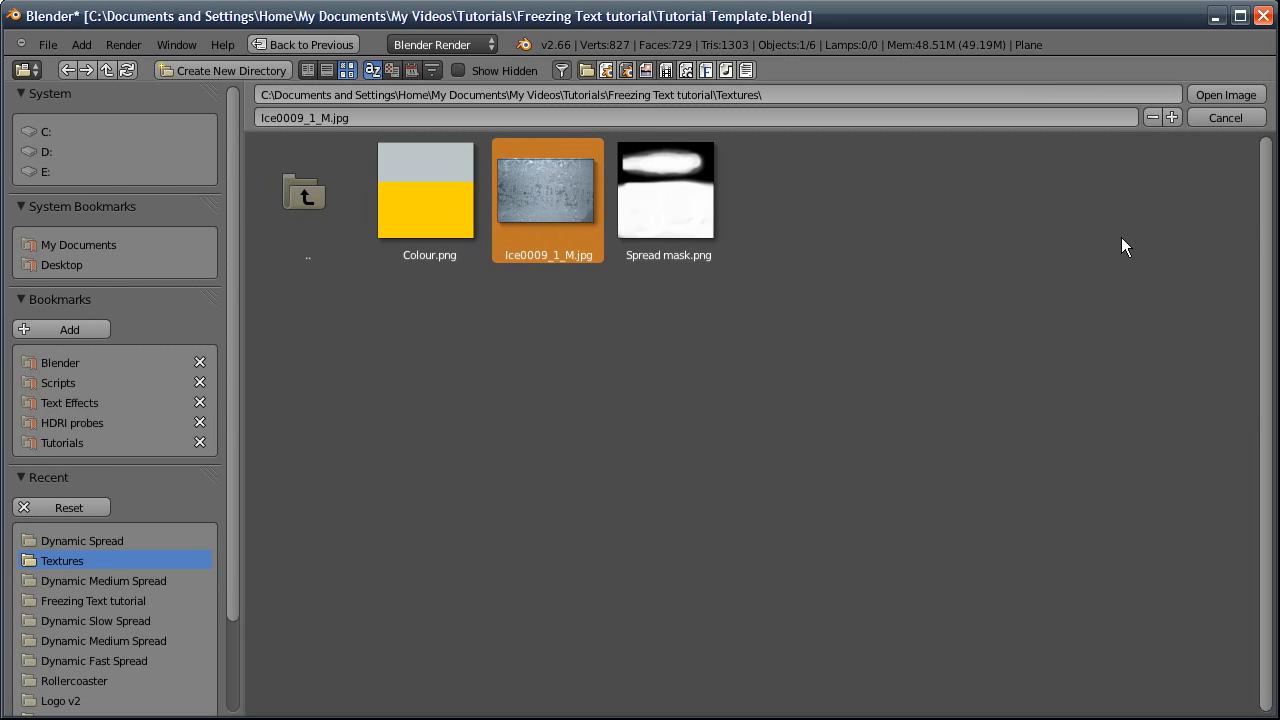
{"action": "left_click", "coordinate": [1213, 94]}
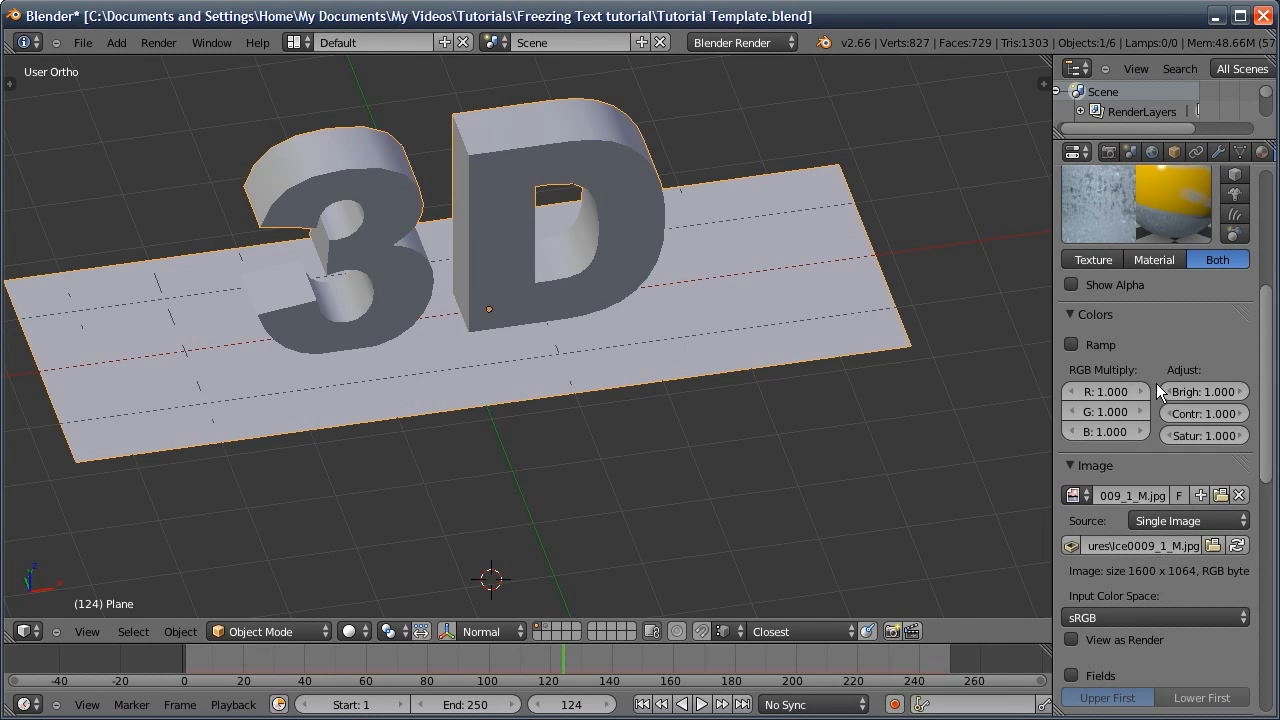
Adjust the Ice bump texture's colours to brightness 1.2, contrast 1.1 and saturation 0
{"action": "left_click", "coordinate": [1212, 395]}
{"action": "type", "text": "1.2"}
{"action": "key", "text": "Return"}
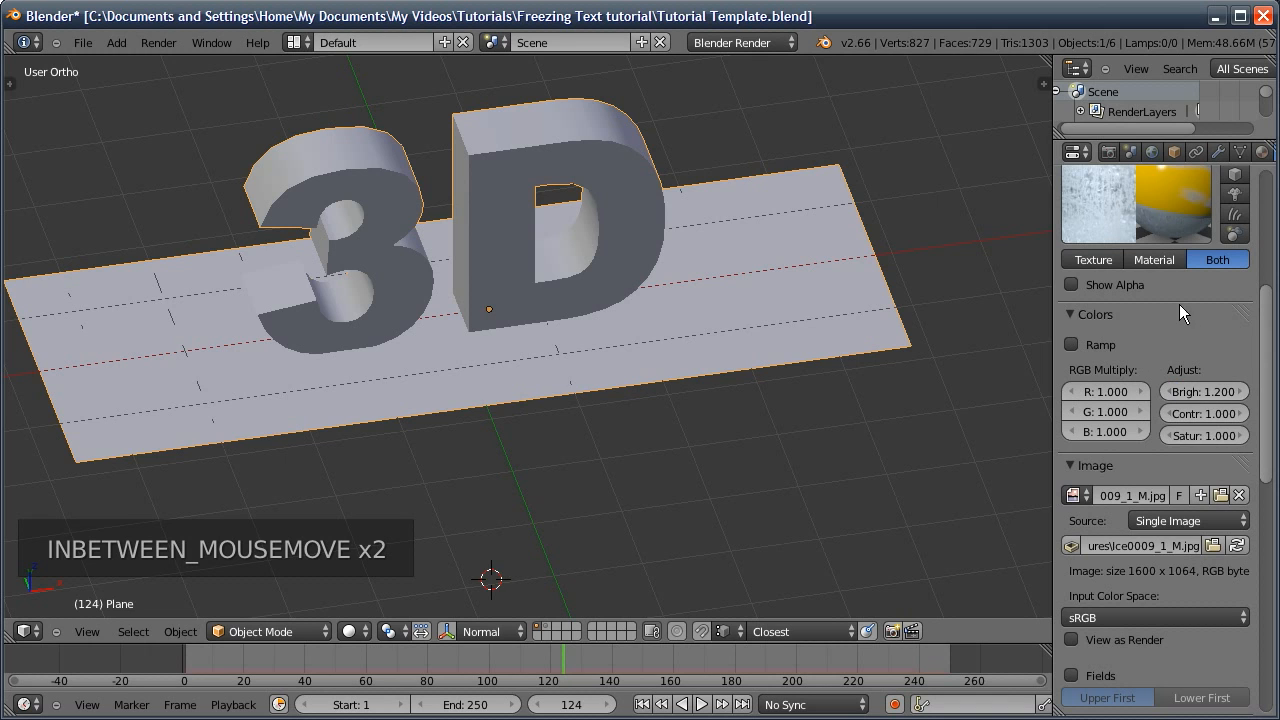
{"action": "scroll", "coordinate": [1179, 304], "scroll_direction": "up", "scroll_amount": 3}
{"action": "left_click", "coordinate": [1216, 513]}
{"action": "type", "text": "1.1"}
{"action": "key", "text": "Return"}
{"action": "left_click", "coordinate": [1206, 534]}
{"action": "type", "text": "0"}
{"action": "key", "text": "Return"}
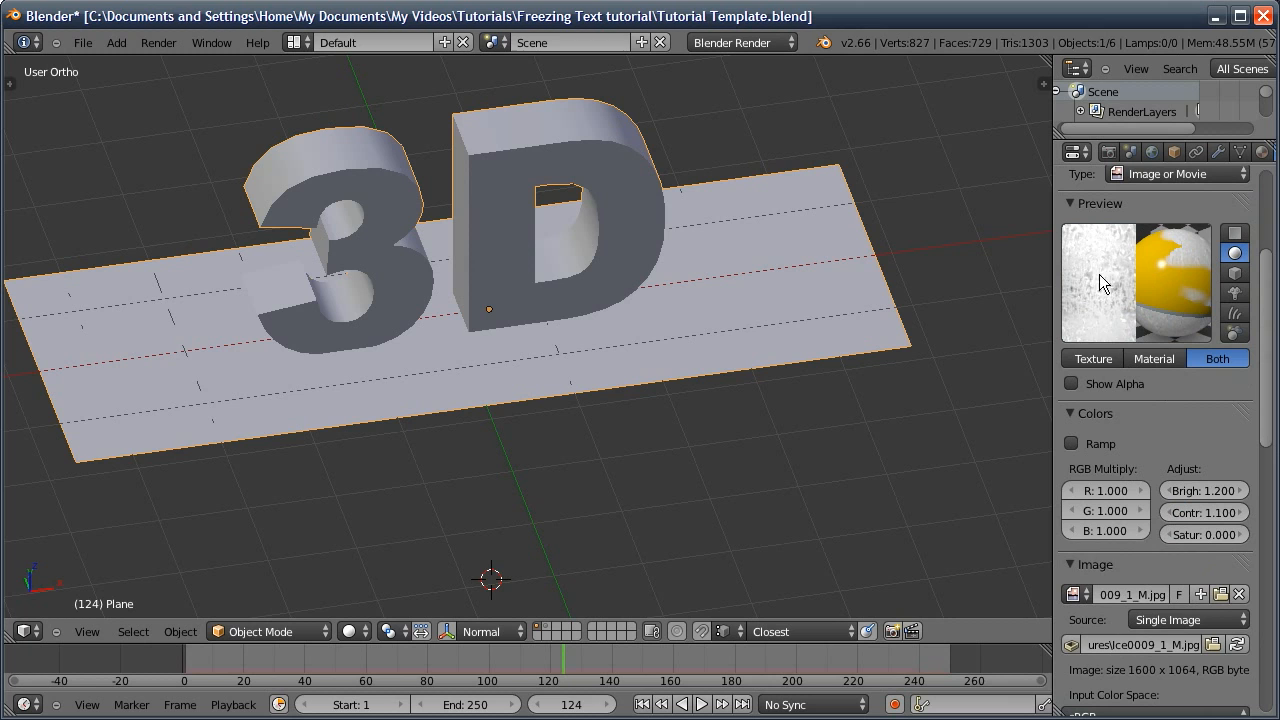
Set the Ice bump texture's mapping coordinates to UV
{"action": "scroll", "coordinate": [1107, 335], "scroll_direction": "down", "scroll_amount": 10}
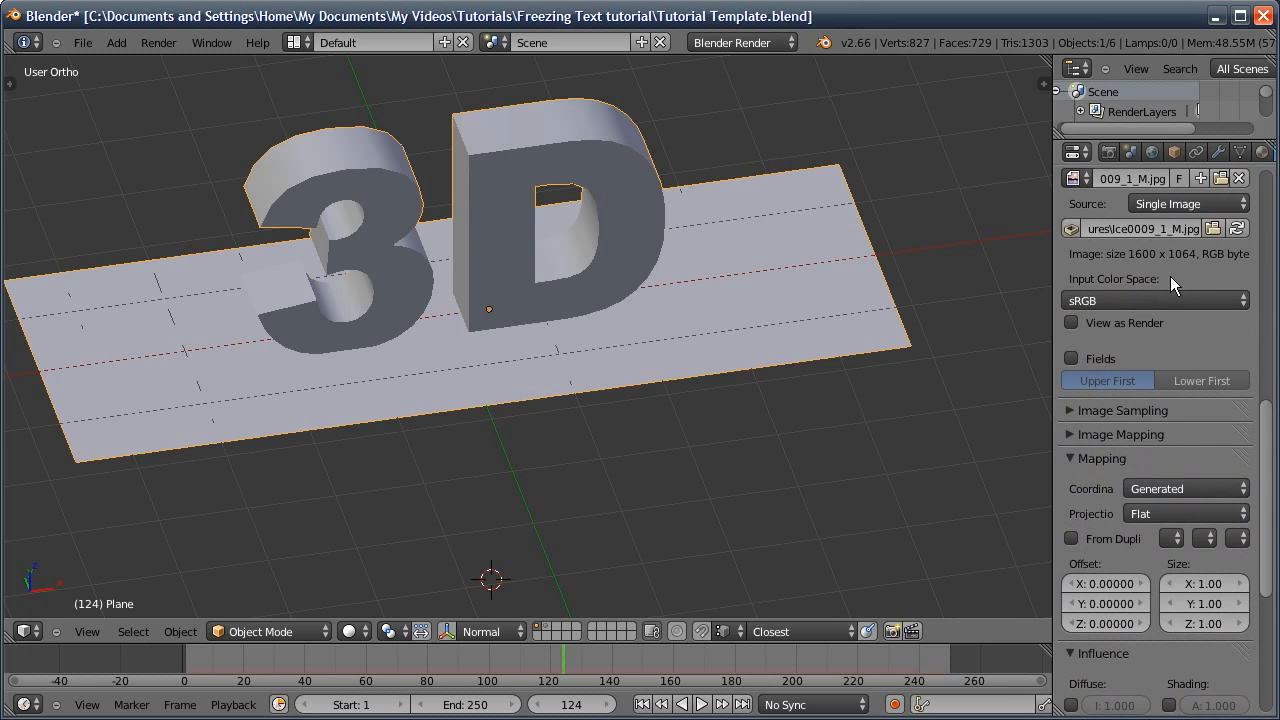
{"action": "left_click", "coordinate": [1162, 489]}
{"action": "left_click", "coordinate": [1139, 402]}
Switch the Ice bump texture's influence from diffuse colour to normal and enable RGB to Intensity
{"action": "scroll", "coordinate": [1148, 508], "scroll_direction": "down", "scroll_amount": 8}
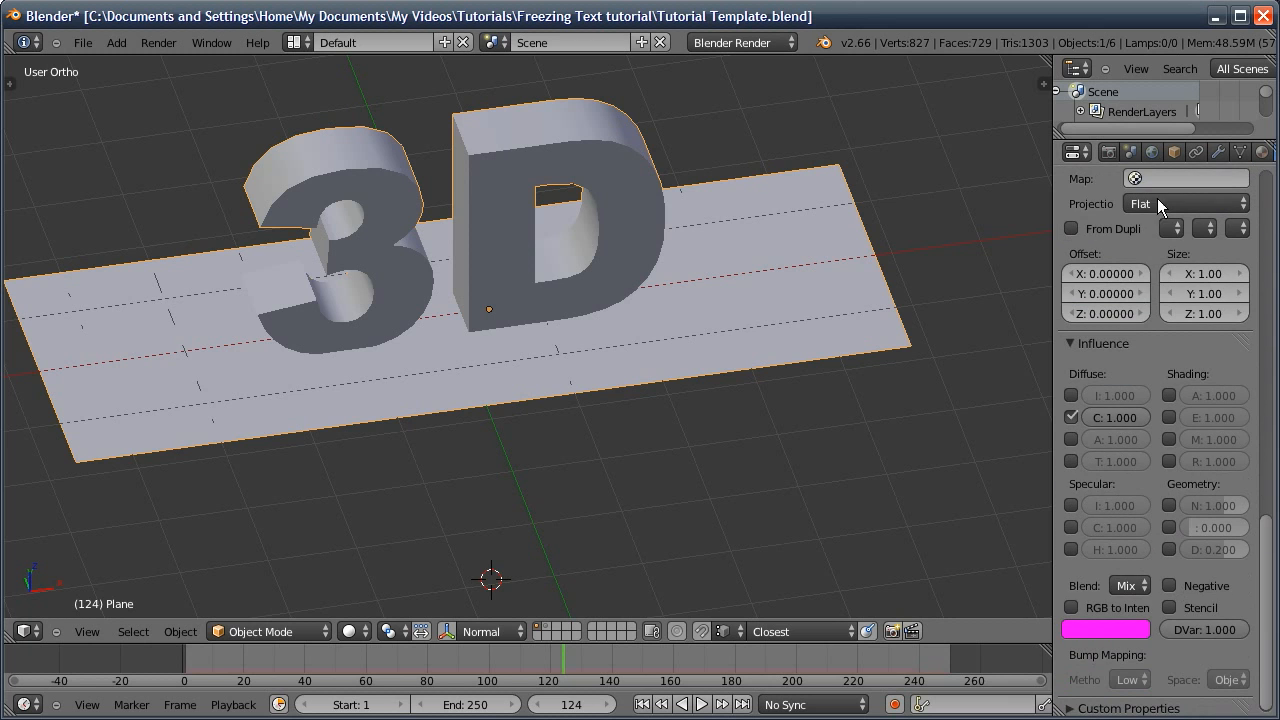
{"action": "left_click", "coordinate": [1071, 417]}
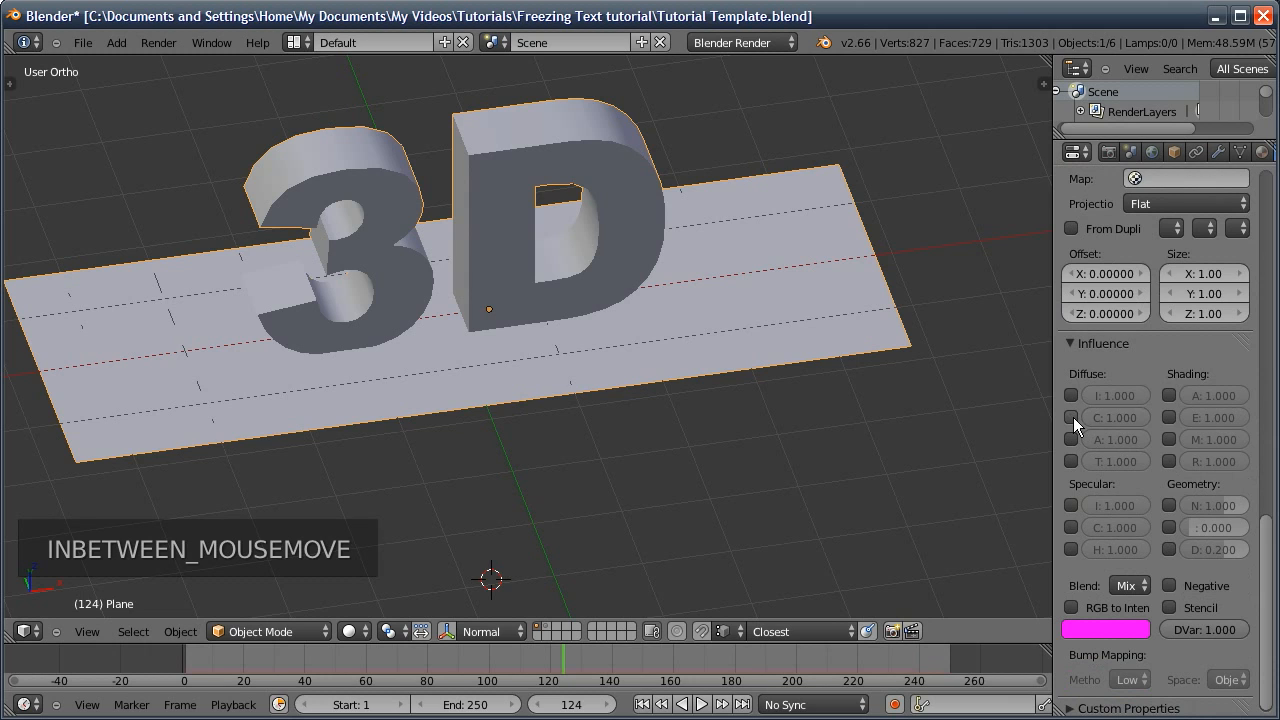
{"action": "left_click", "coordinate": [1169, 506]}
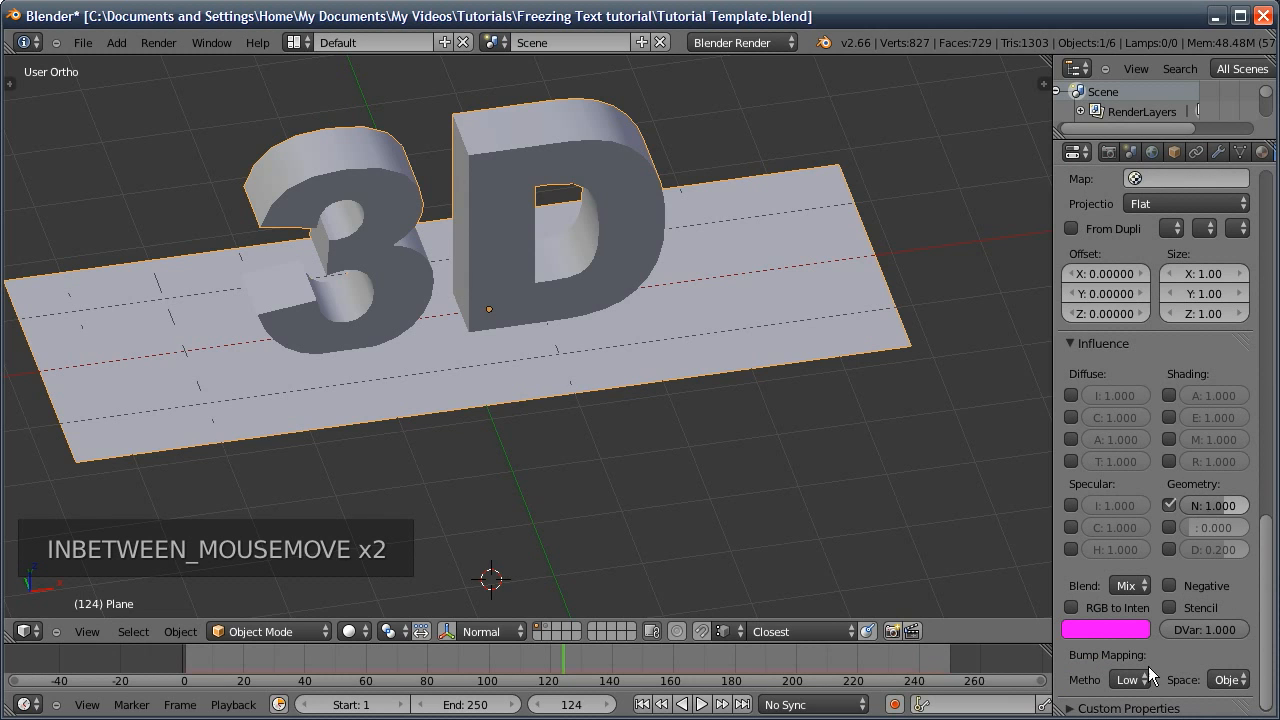
{"action": "left_click", "coordinate": [1072, 608]}
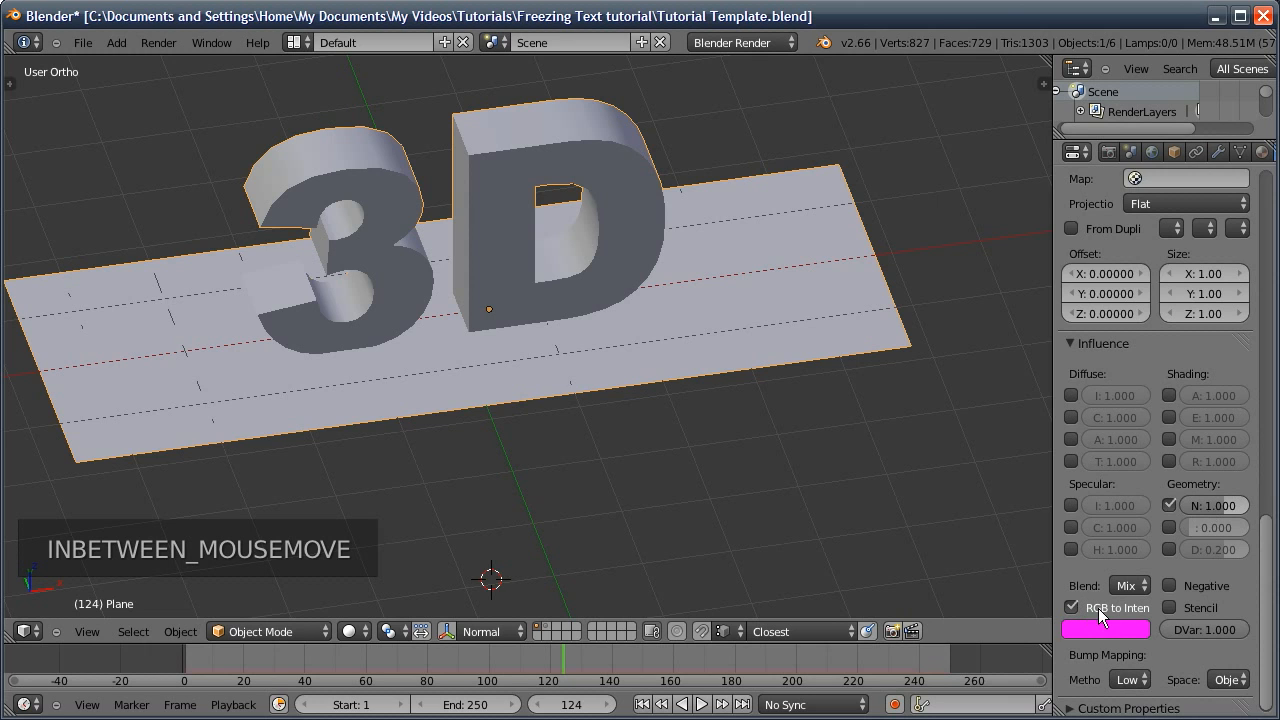
Set the Ice bump texture's bump mapping method to Best Quality
{"action": "left_click", "coordinate": [1128, 680]}
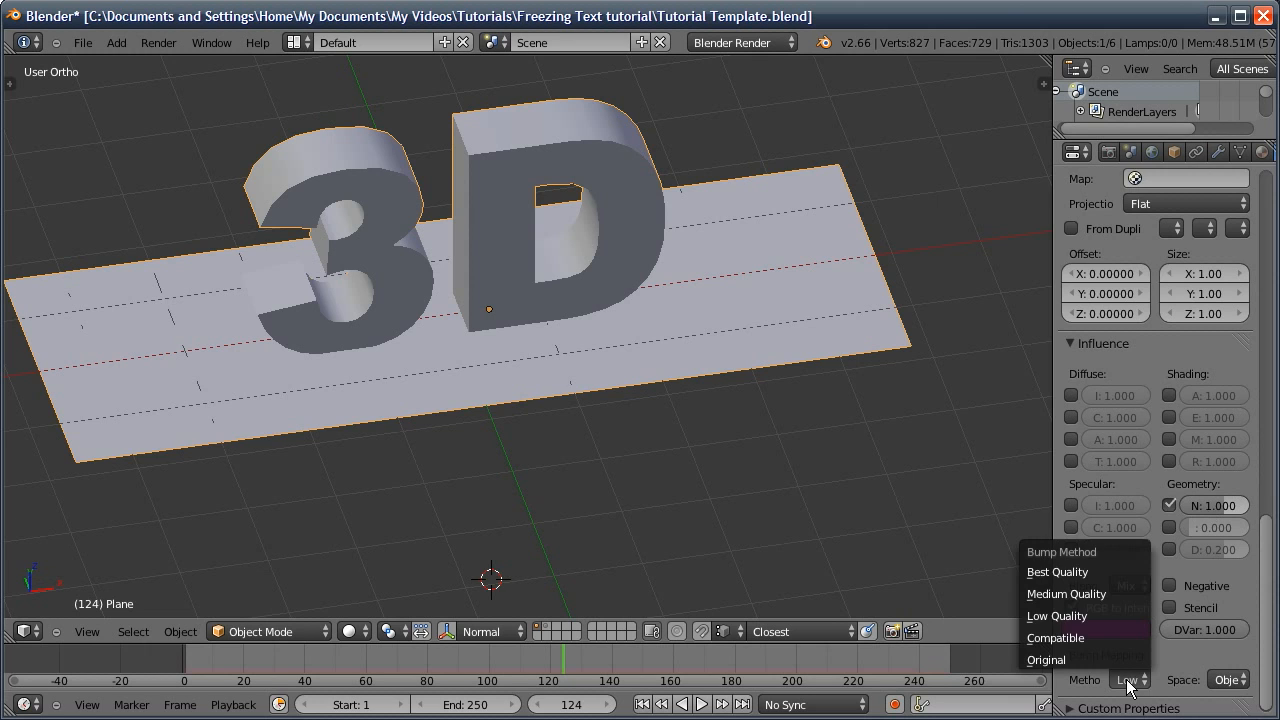
{"action": "left_click", "coordinate": [1065, 573]}
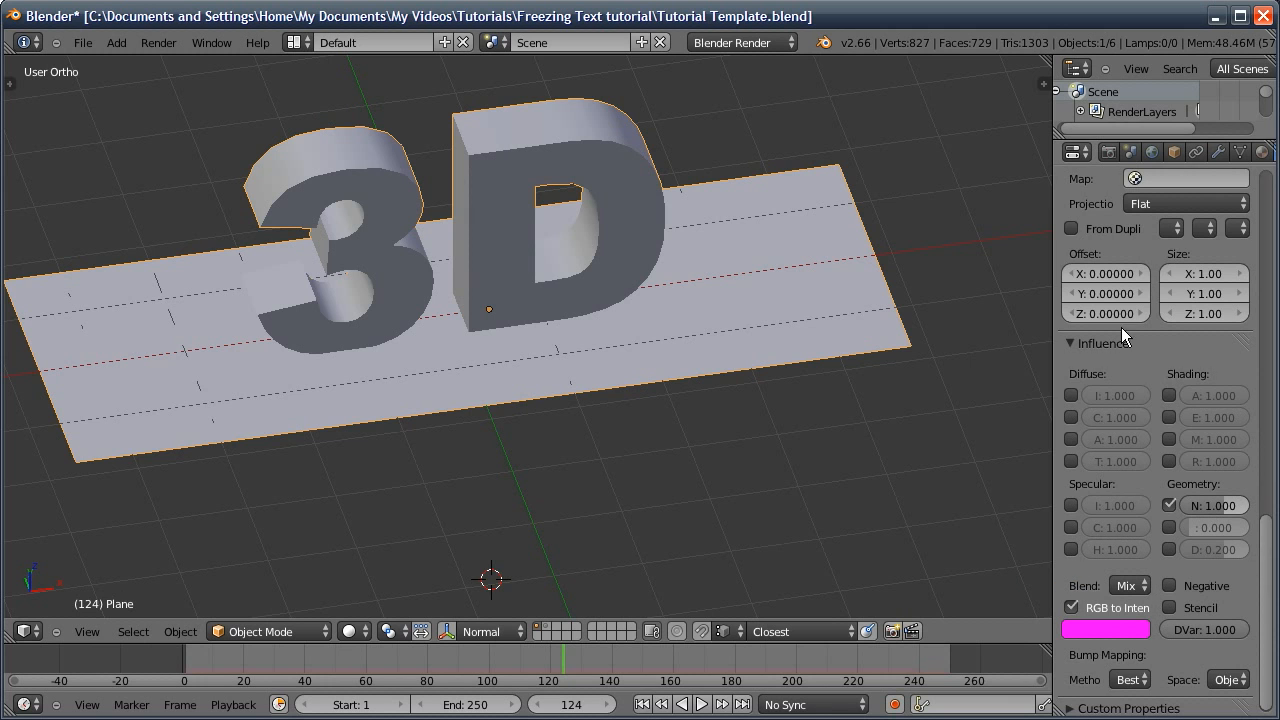
{"action": "scroll", "coordinate": [1121, 331], "scroll_direction": "up", "scroll_amount": 15}
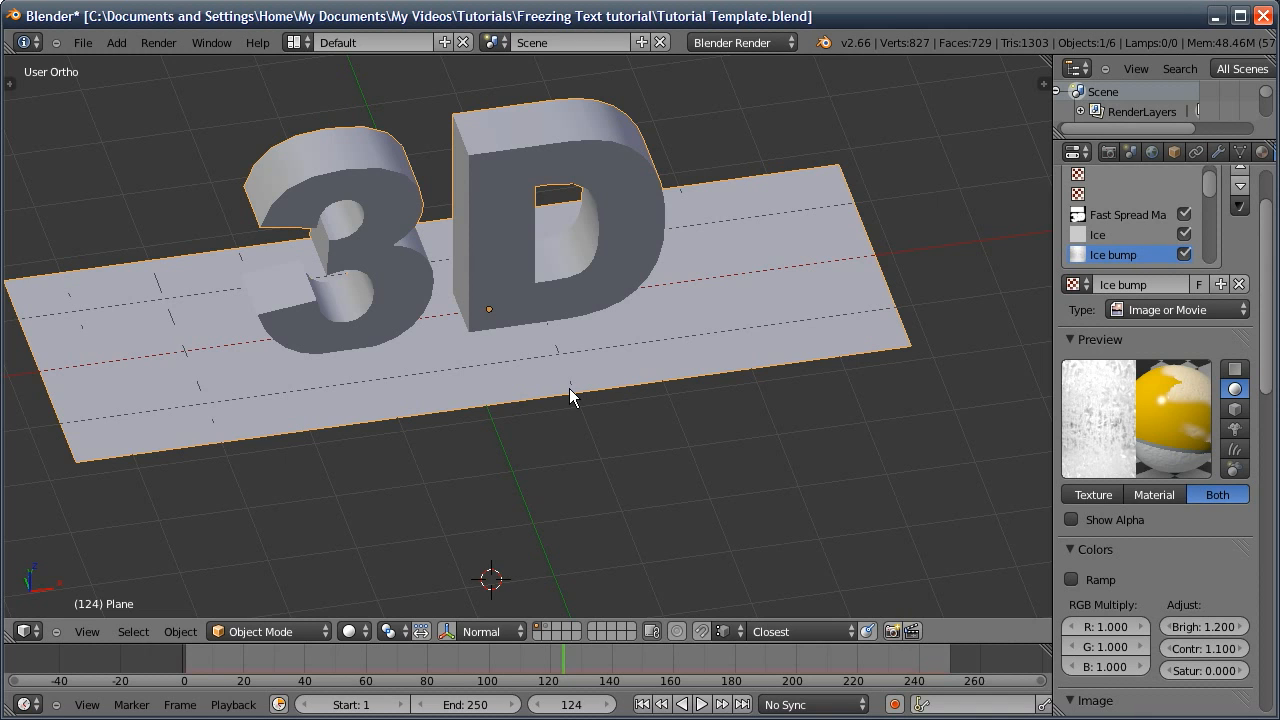
Add a point lamp in front of the ground plane and set its energy to 0.5
{"action": "key", "text": "KP_7"}
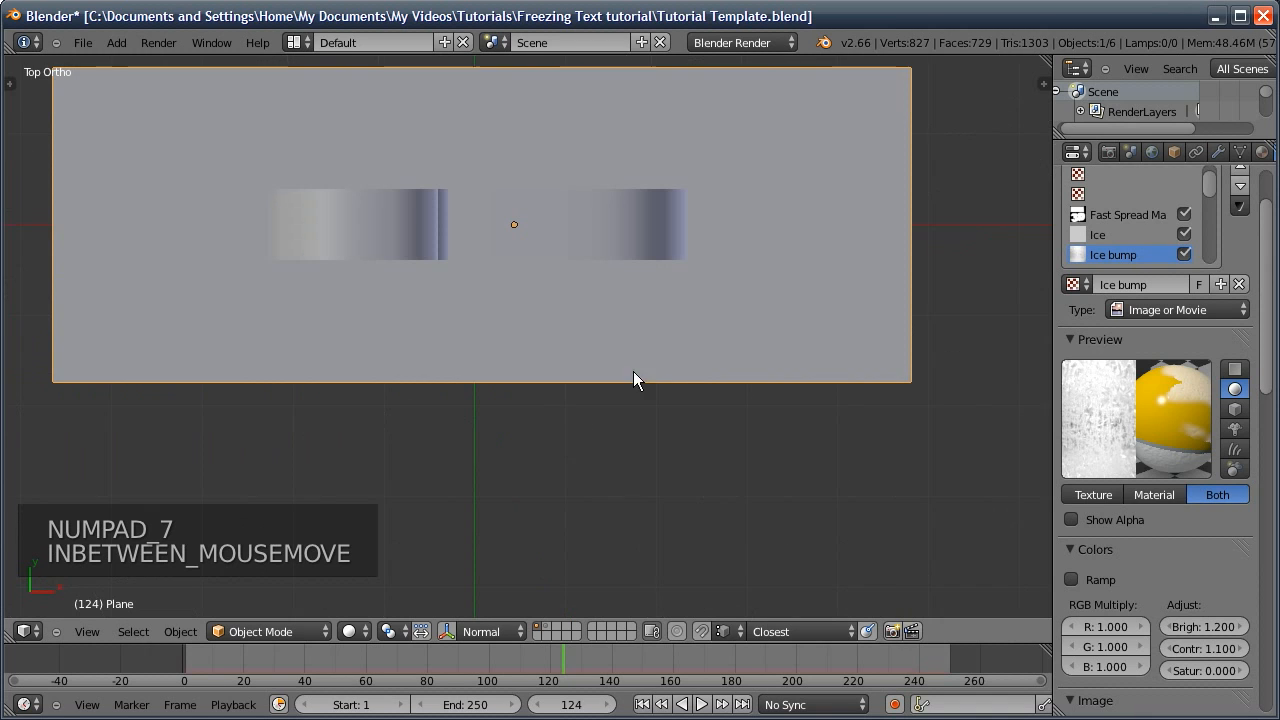
{"action": "left_click", "coordinate": [684, 386]}
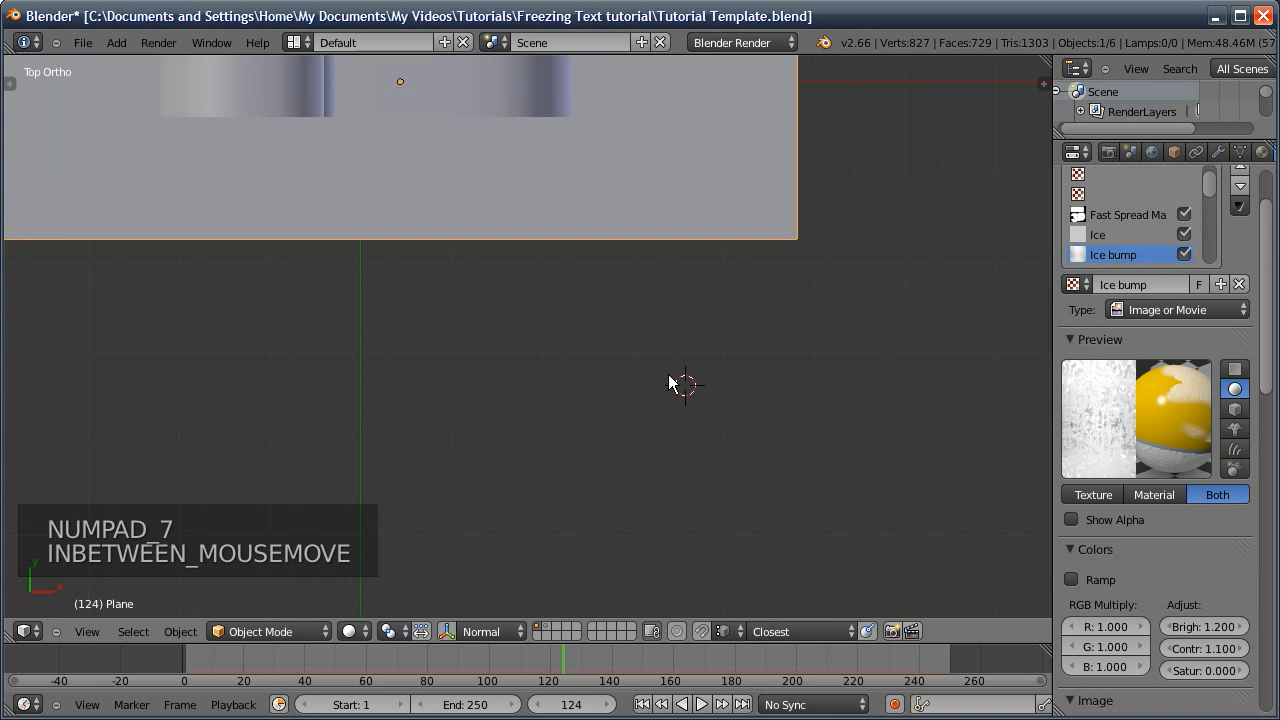
{"action": "key", "text": "shift+a"}
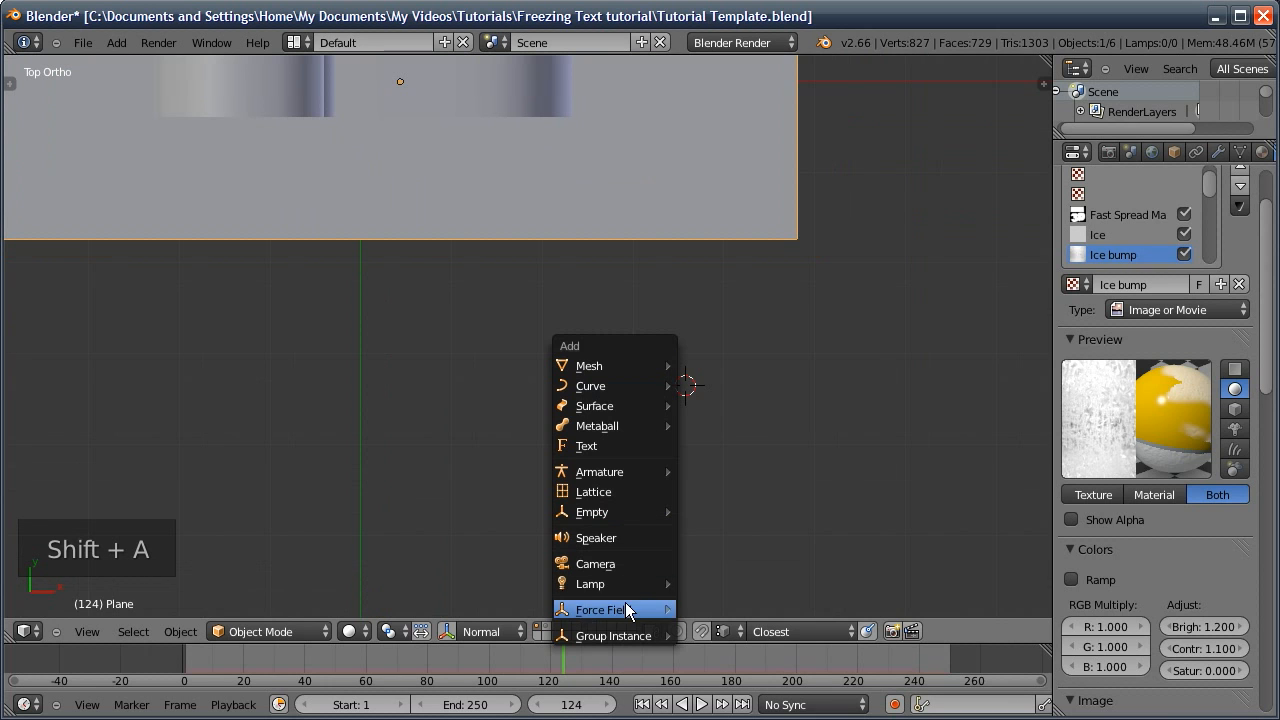
{"action": "mouse_move", "coordinate": [612, 586]}
{"action": "left_click", "coordinate": [704, 586]}
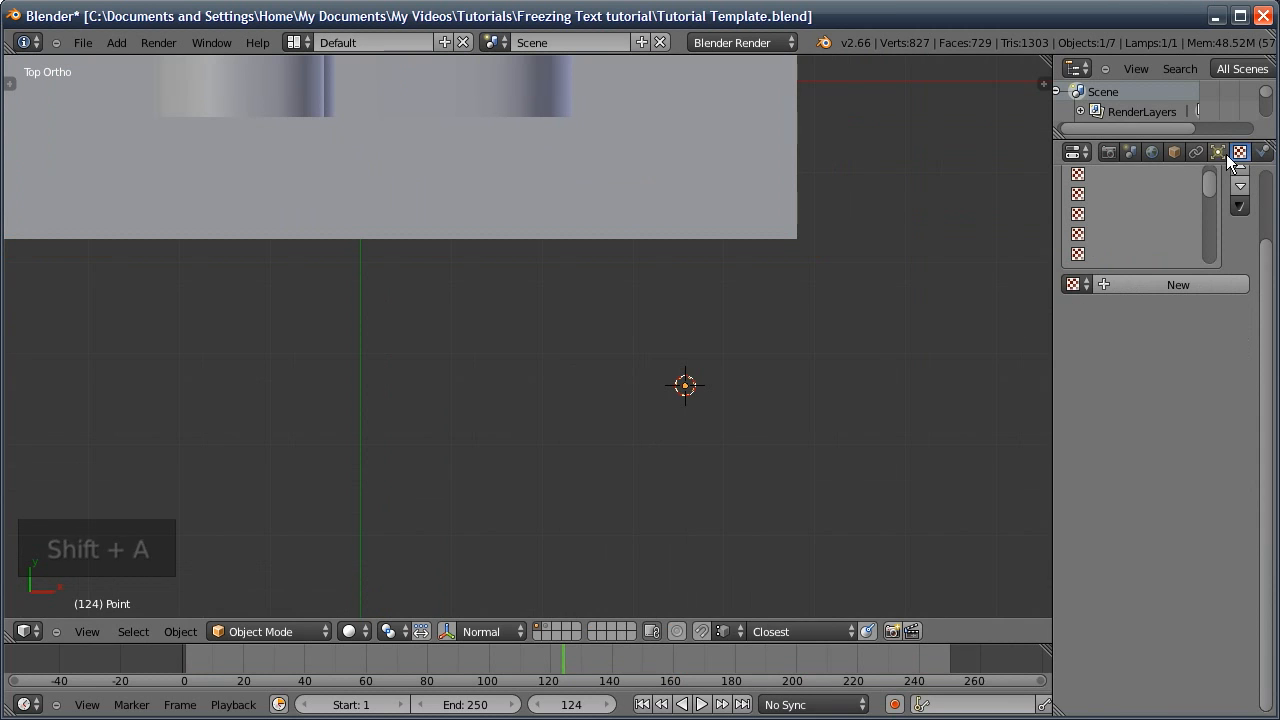
{"action": "left_click", "coordinate": [1110, 486]}
{"action": "type", "text": "0.5"}
{"action": "key", "text": "Return"}
Raise the point lamp about 2.7 units along the global Z axis and adjust its position in front of the text
{"action": "middle_click_drag", "start_coordinate": [832, 390], "coordinate": [685, 235]}
{"action": "key", "text": "g"}
{"action": "key", "text": "z"}
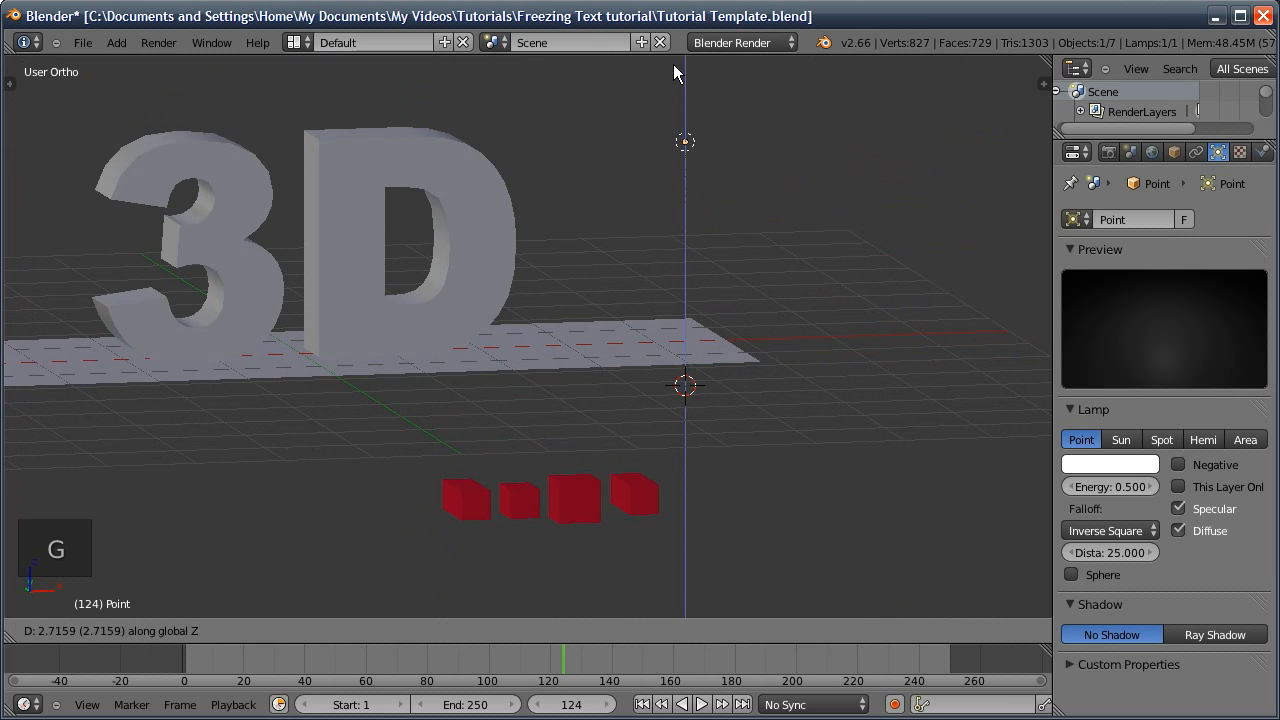
{"action": "left_click", "coordinate": [673, 64]}
{"action": "middle_click_drag", "start_coordinate": [673, 75], "coordinate": [588, 253]}
{"action": "middle_click_drag", "start_coordinate": [597, 302], "coordinate": [643, 408]}
{"action": "key", "text": "g"}
{"action": "left_click", "coordinate": [609, 405]}
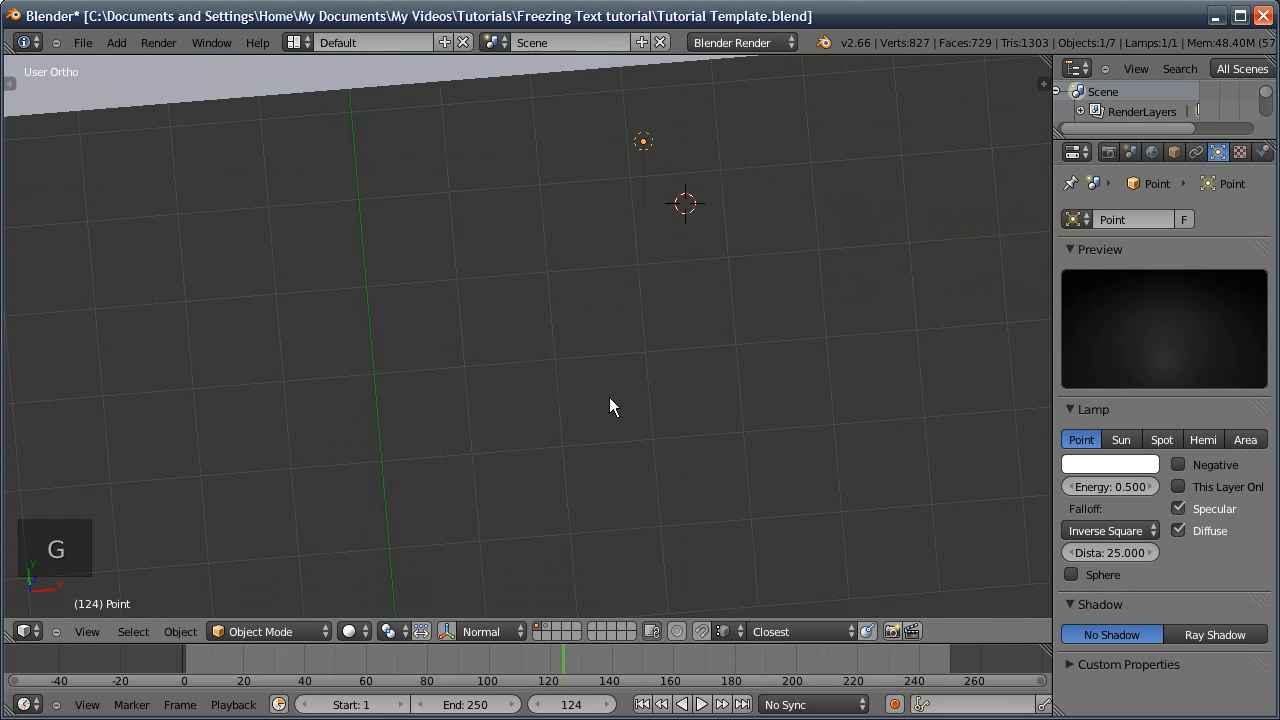
Render frame 124 to check the ice bump under the lamp, and close the render
{"action": "key", "text": "F12"}
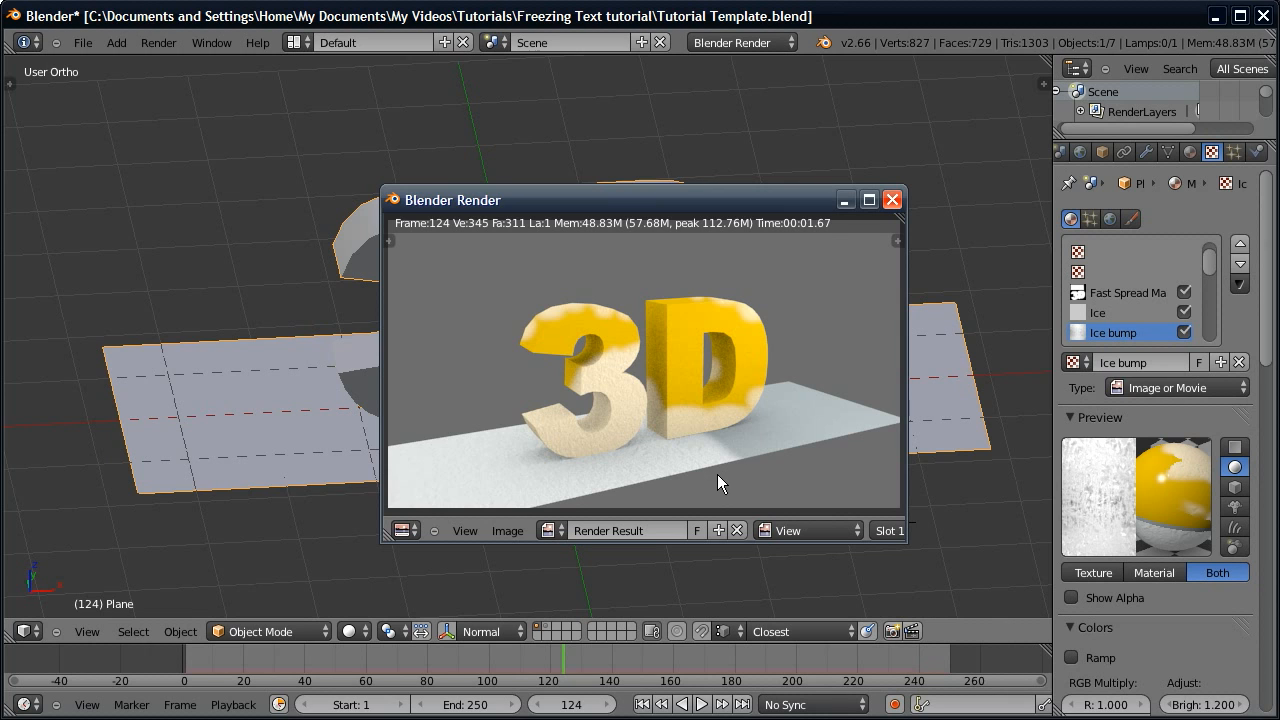
{"action": "left_click", "coordinate": [892, 199]}
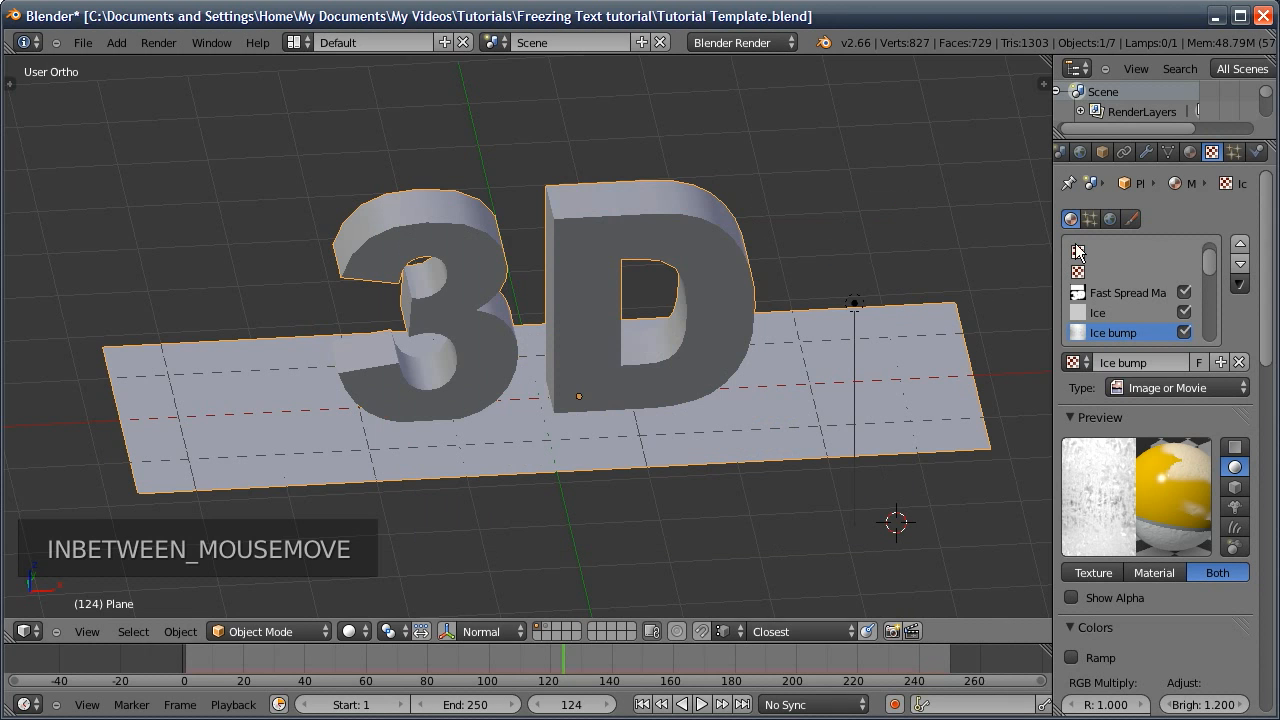
Create a texture of type Image or Movie in the empty slot directly above Fast Spread Mask
{"action": "left_click_drag", "start_coordinate": [1209, 264], "coordinate": [1207, 257]}
{"action": "left_click", "coordinate": [1100, 292]}
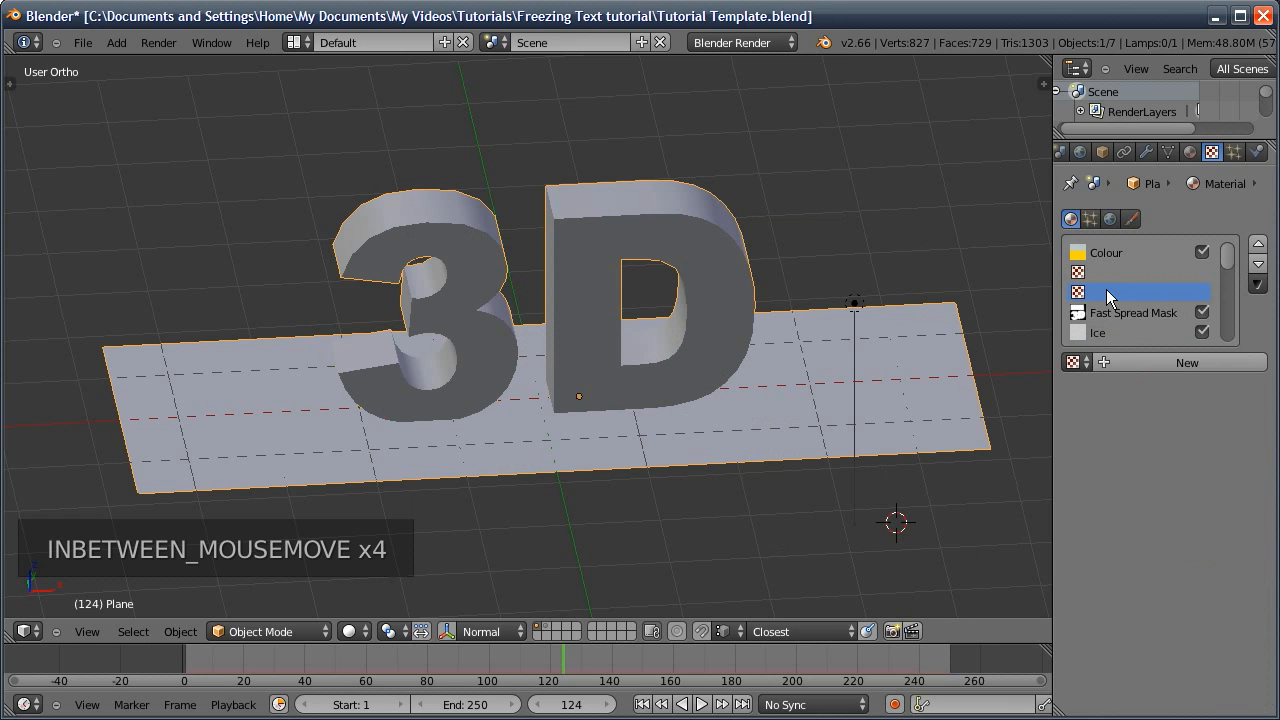
{"action": "left_click", "coordinate": [1137, 364]}
{"action": "left_click", "coordinate": [1149, 391]}
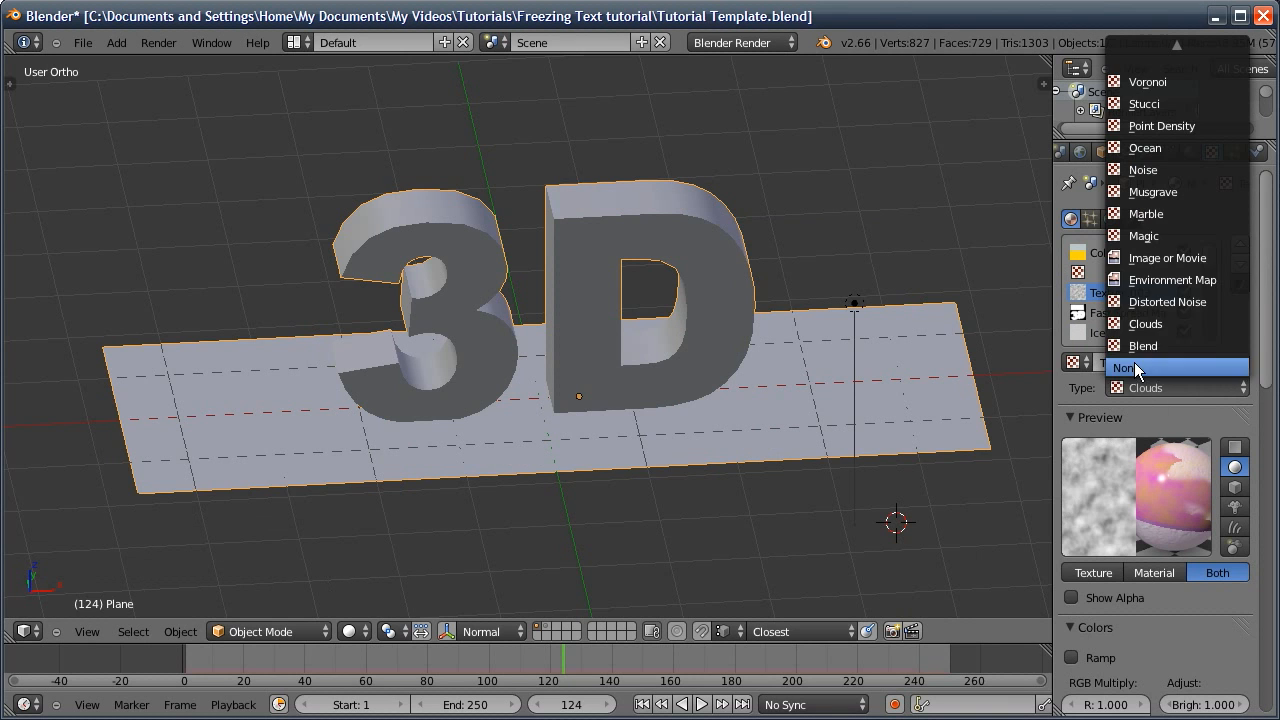
{"action": "left_click", "coordinate": [1150, 258]}
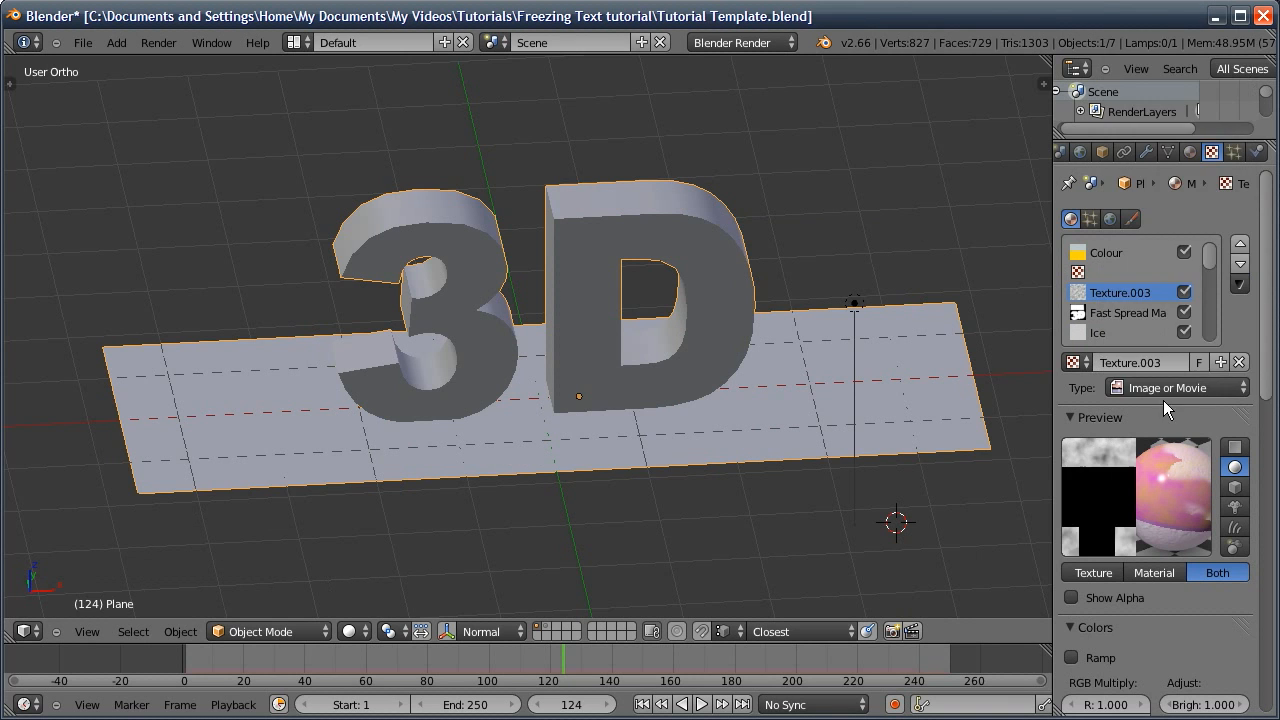
Load Spread mask.png from the Textures folder as the new texture's image
{"action": "scroll", "coordinate": [1175, 408], "scroll_direction": "down", "scroll_amount": 4}
{"action": "left_click", "coordinate": [1212, 629]}
{"action": "left_click", "coordinate": [668, 232]}
{"action": "left_click", "coordinate": [666, 180]}
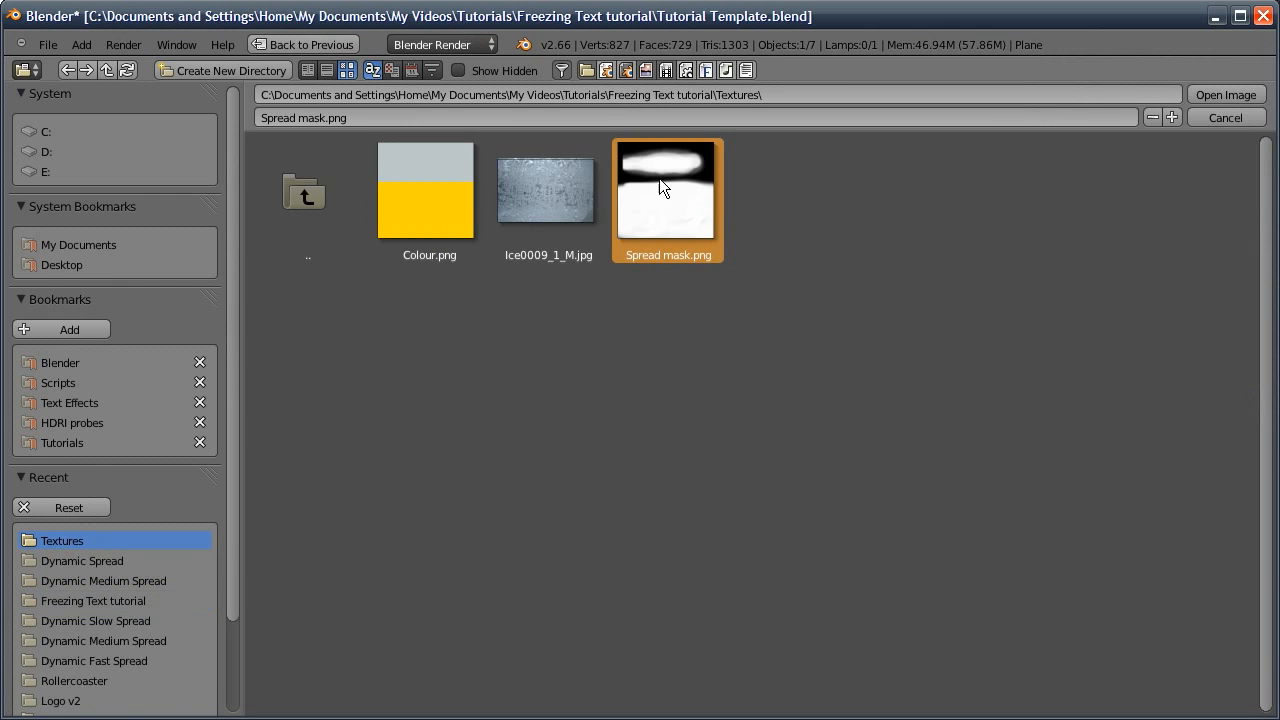
{"action": "left_click", "coordinate": [1210, 93]}
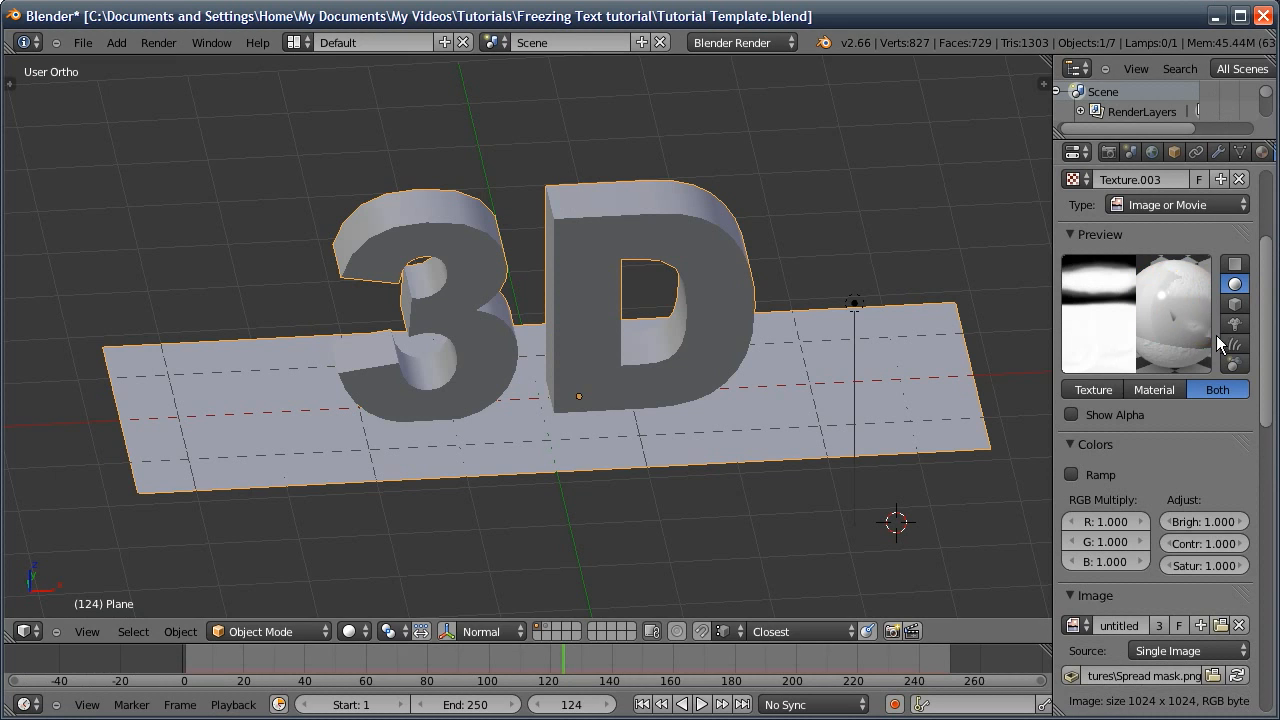
Set the spread mask image texture's mapping coordinates to UV
{"action": "scroll", "coordinate": [1170, 400], "scroll_direction": "up", "scroll_amount": 3}
{"action": "scroll", "coordinate": [1169, 473], "scroll_direction": "down", "scroll_amount": 6}
{"action": "scroll", "coordinate": [1172, 492], "scroll_direction": "down", "scroll_amount": 8}
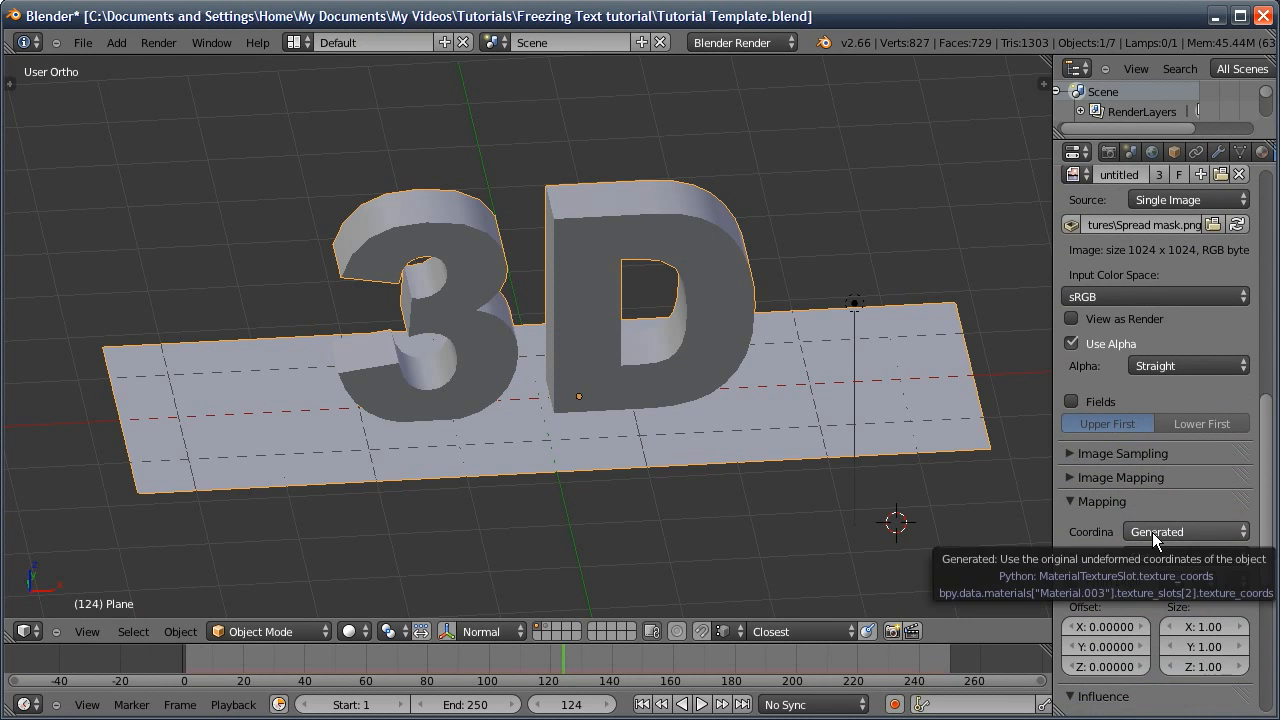
{"action": "left_click", "coordinate": [1154, 534]}
{"action": "left_click", "coordinate": [1126, 439]}
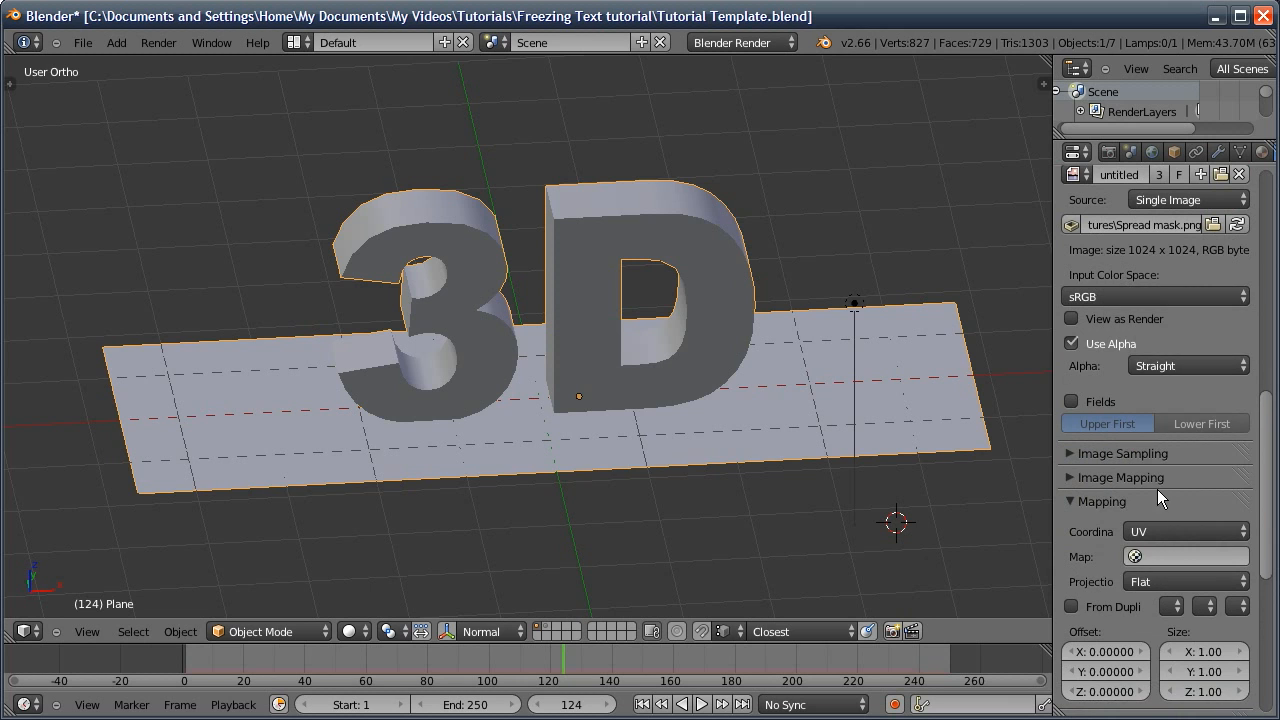
Turn off the spread mask texture's diffuse colour influence and enable Stencil and RGB to Intensity
{"action": "scroll", "coordinate": [1157, 489], "scroll_direction": "down", "scroll_amount": 8}
{"action": "left_click", "coordinate": [1071, 447]}
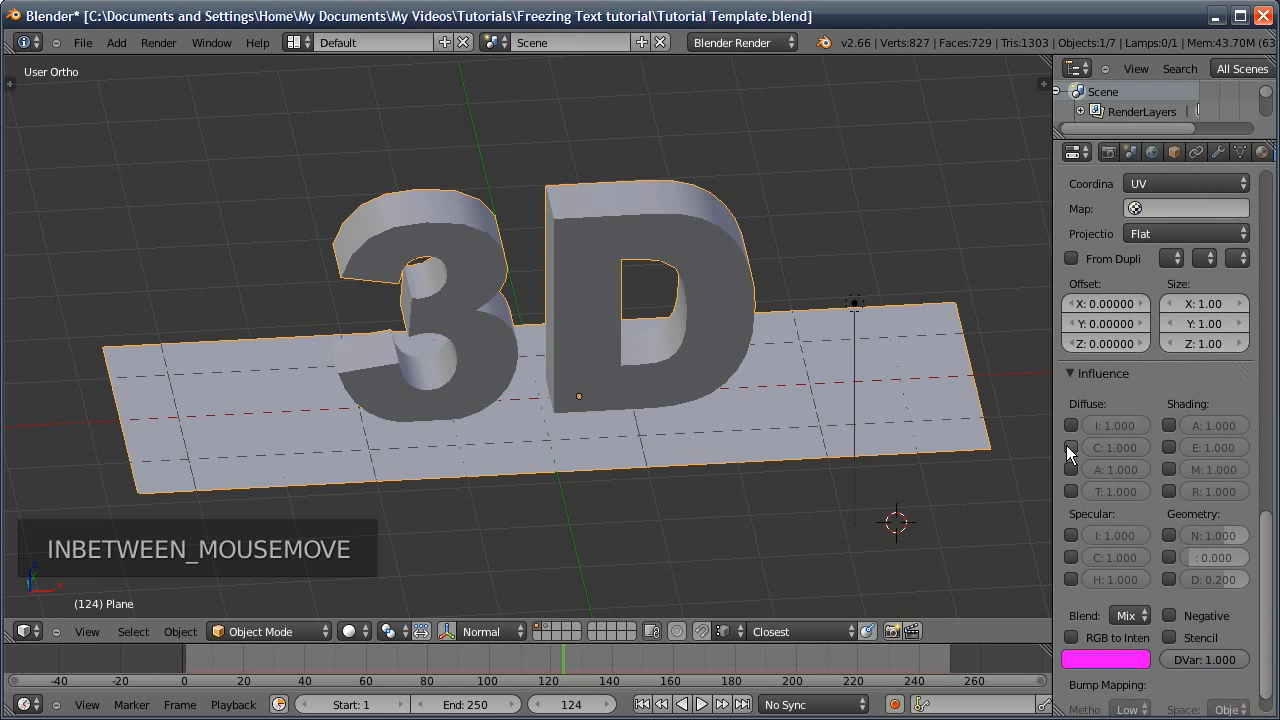
{"action": "left_click", "coordinate": [1169, 637]}
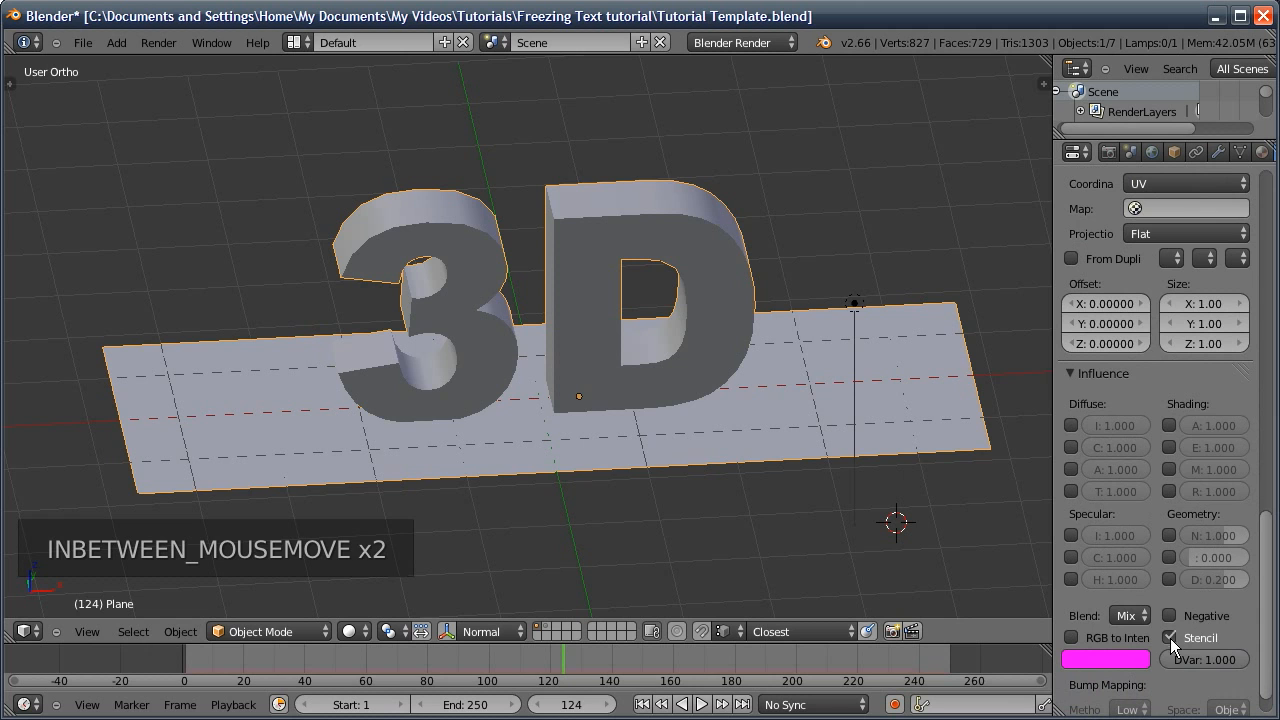
{"action": "left_click", "coordinate": [1071, 637]}
{"action": "scroll", "coordinate": [1092, 632], "scroll_direction": "up", "scroll_amount": 15}
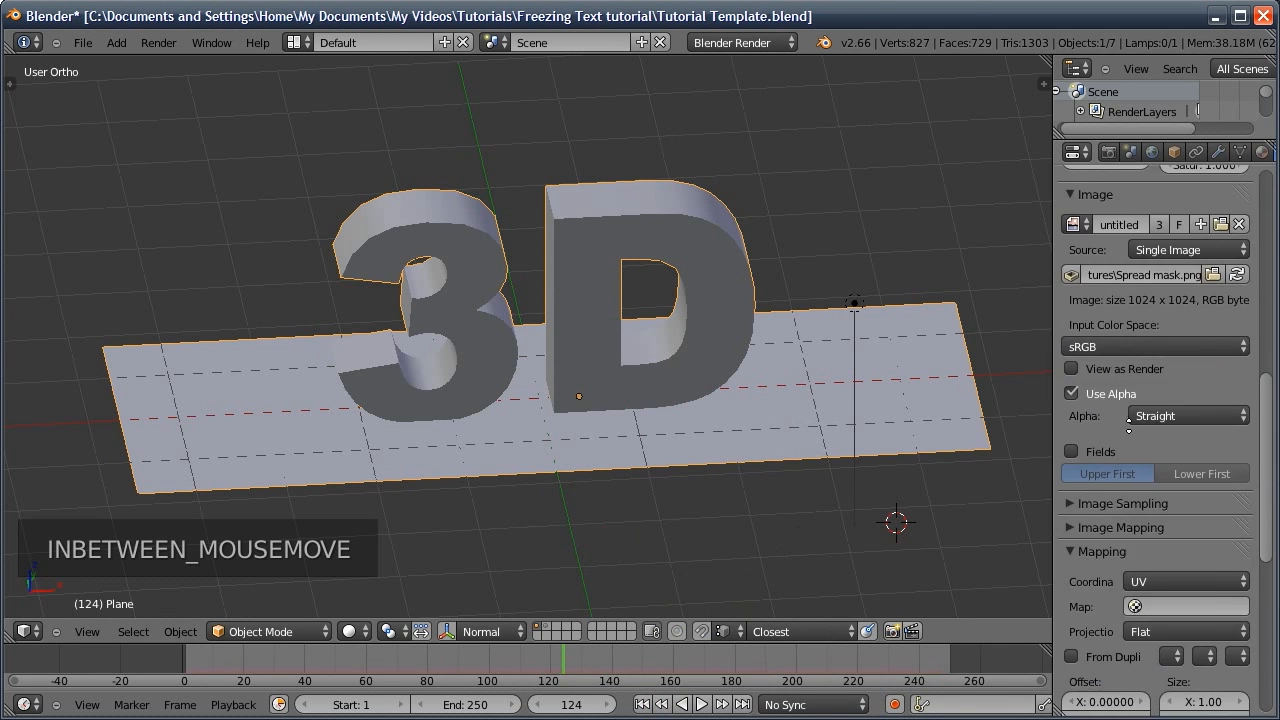
Render frame 124 to check how the spread mask limits the ice, and close the render
{"action": "middle_click_drag", "start_coordinate": [668, 452], "coordinate": [638, 430]}
{"action": "key", "text": "F12"}
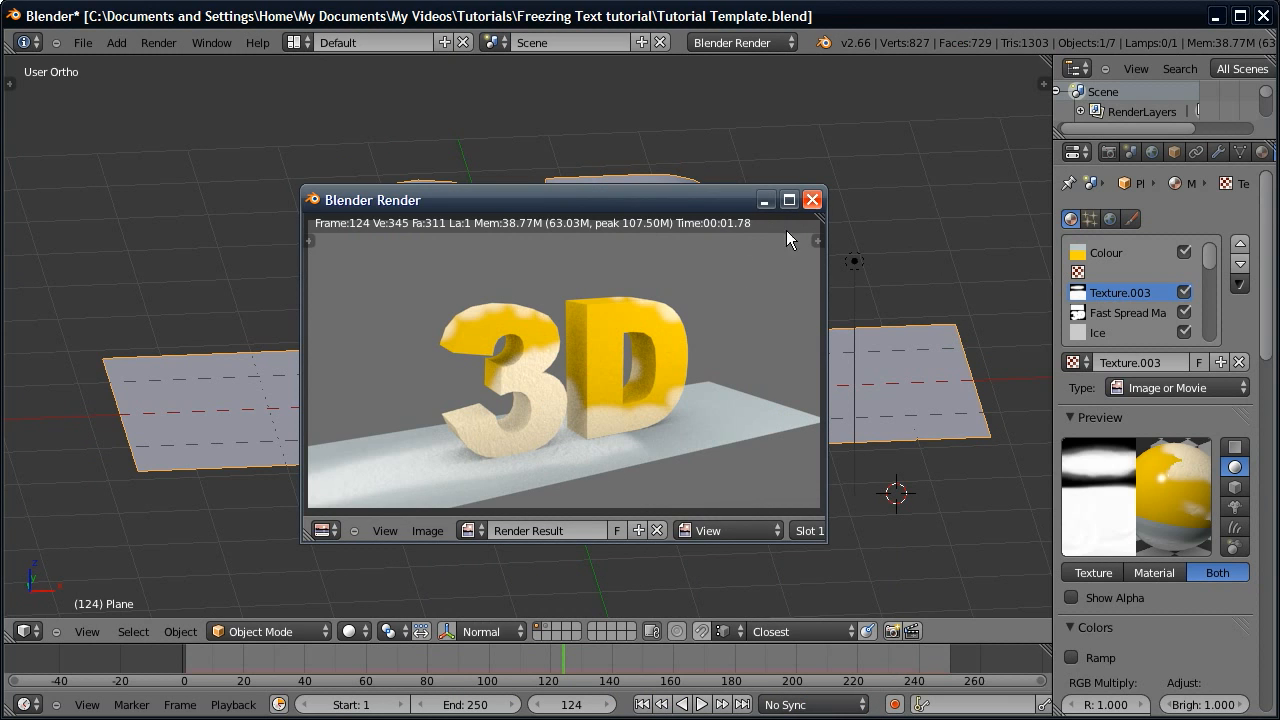
{"action": "left_click", "coordinate": [811, 200]}
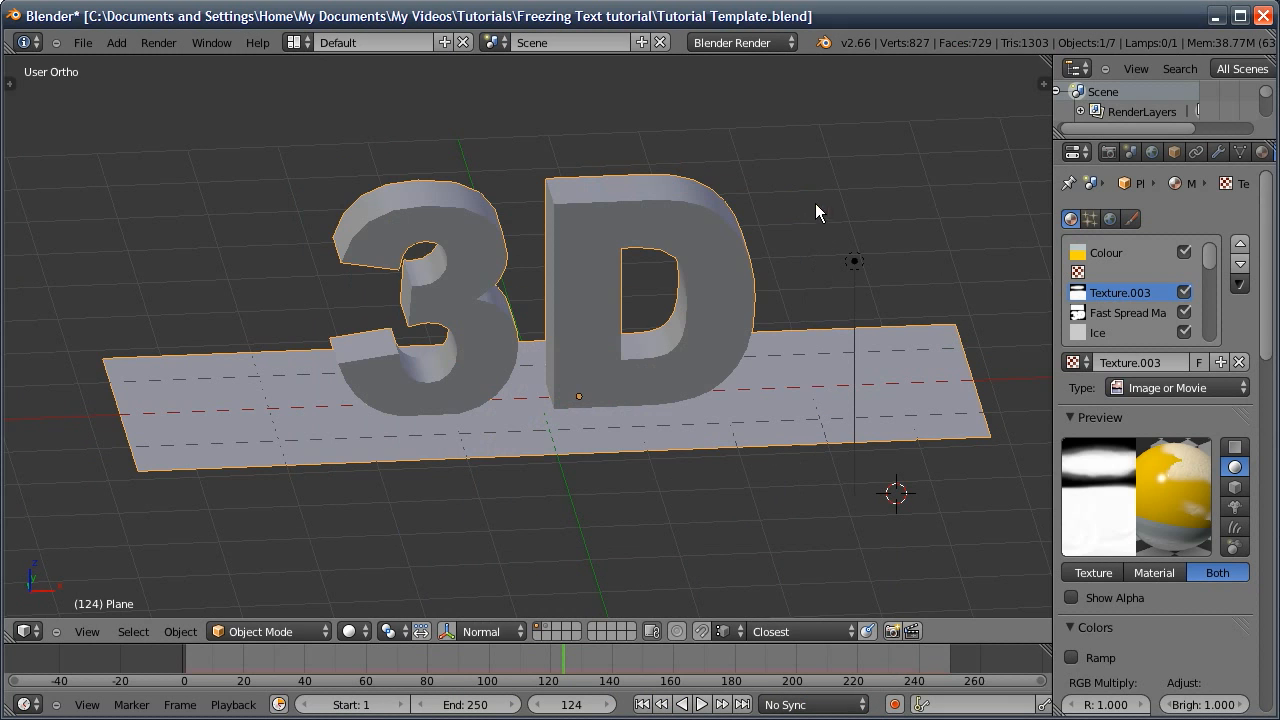
Rename the new stencil texture to Spread Mask
{"action": "left_click", "coordinate": [1143, 363]}
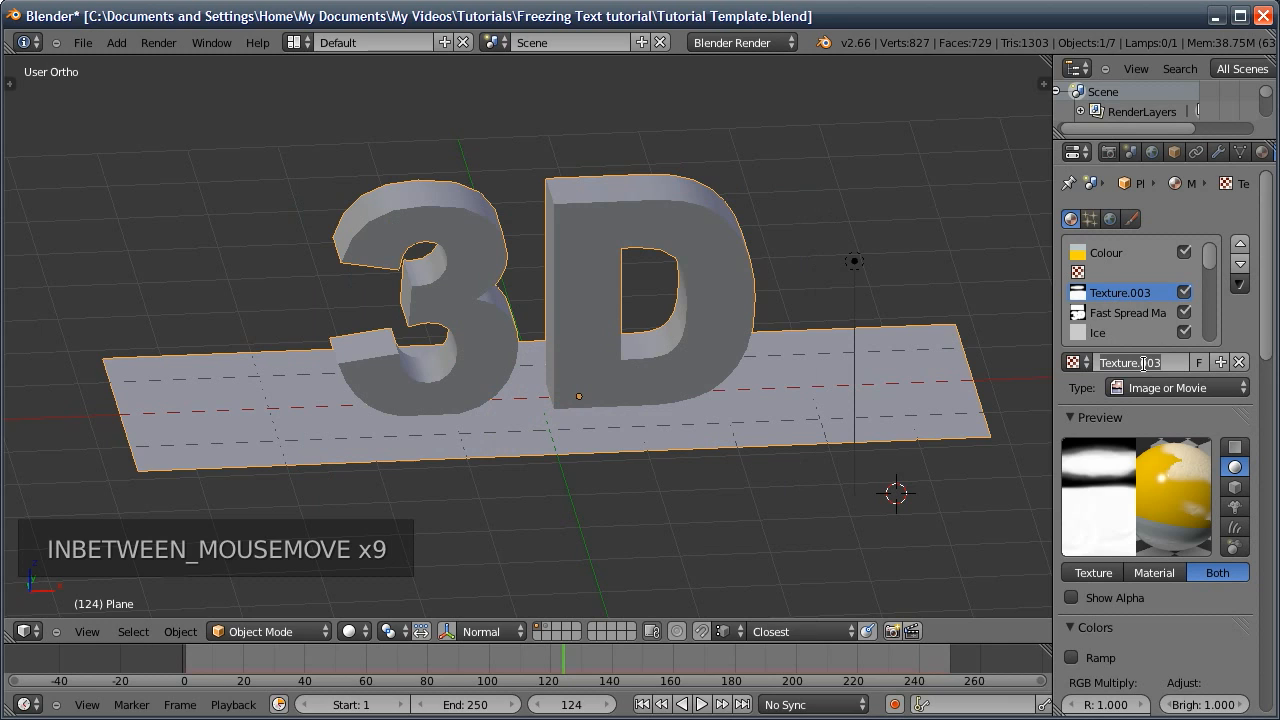
{"action": "type", "text": "Spread Mask"}
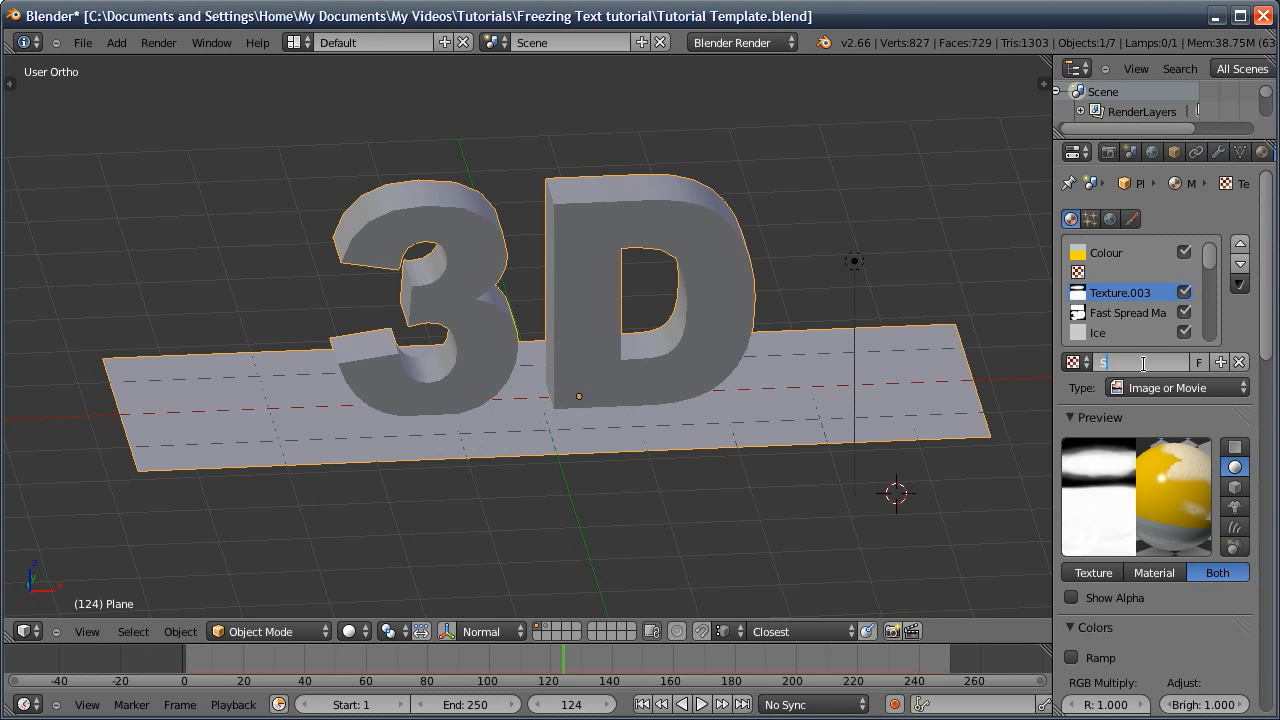
{"action": "key", "text": "Return"}
Create a Blend texture named Slow White in the third empty slot below Ice bump
{"action": "left_click_drag", "start_coordinate": [1211, 250], "coordinate": [1209, 271]}
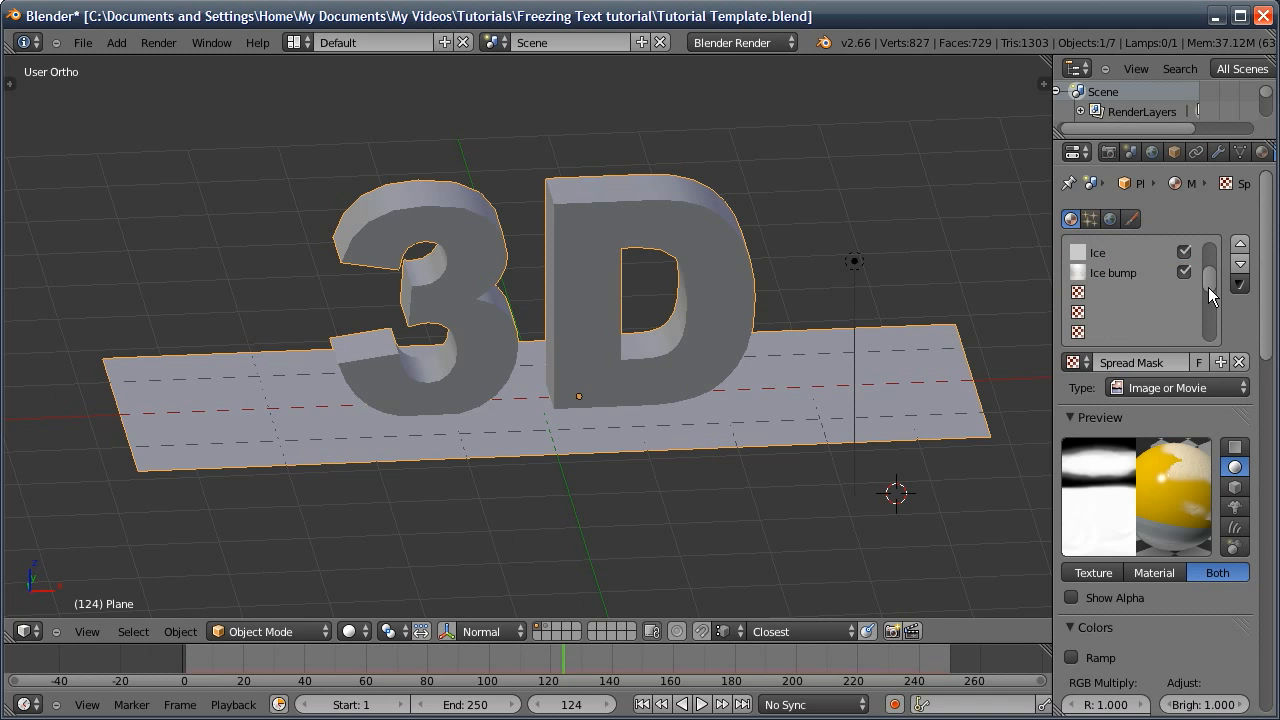
{"action": "left_click", "coordinate": [1160, 332]}
{"action": "left_click", "coordinate": [1133, 363]}
{"action": "double_click", "coordinate": [1140, 363]}
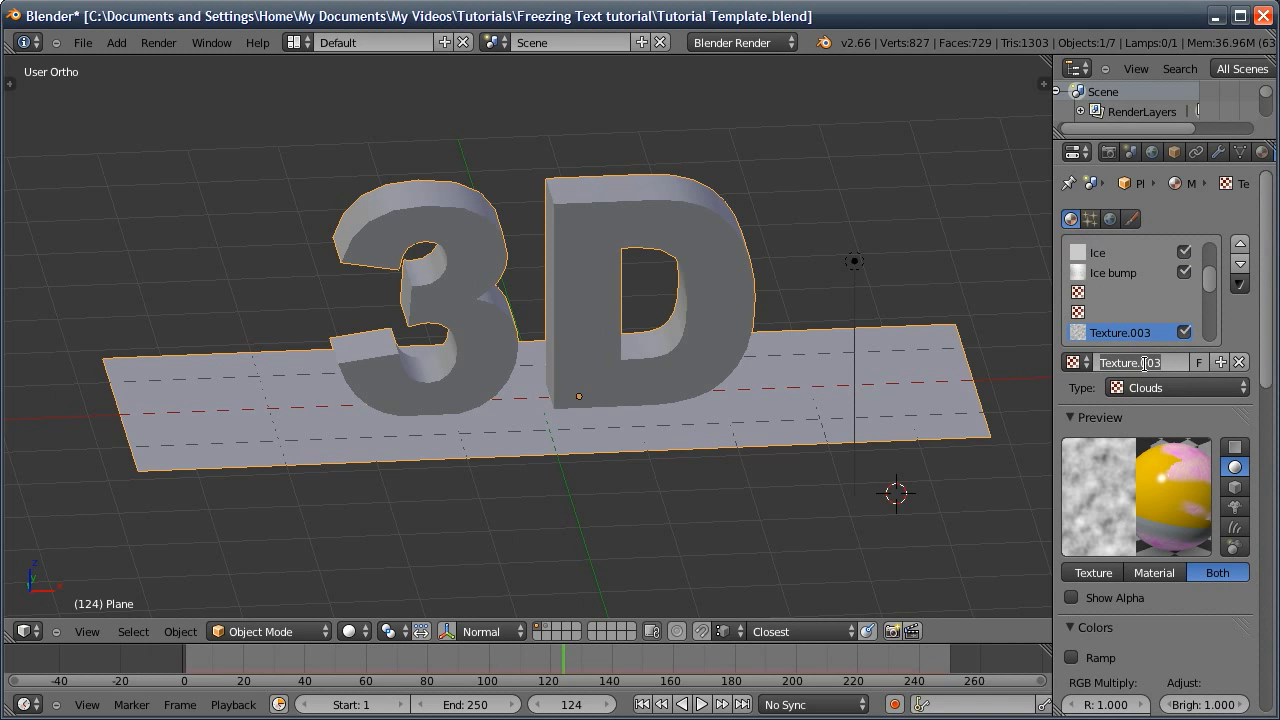
{"action": "type", "text": "Slow White"}
{"action": "key", "text": "Return"}
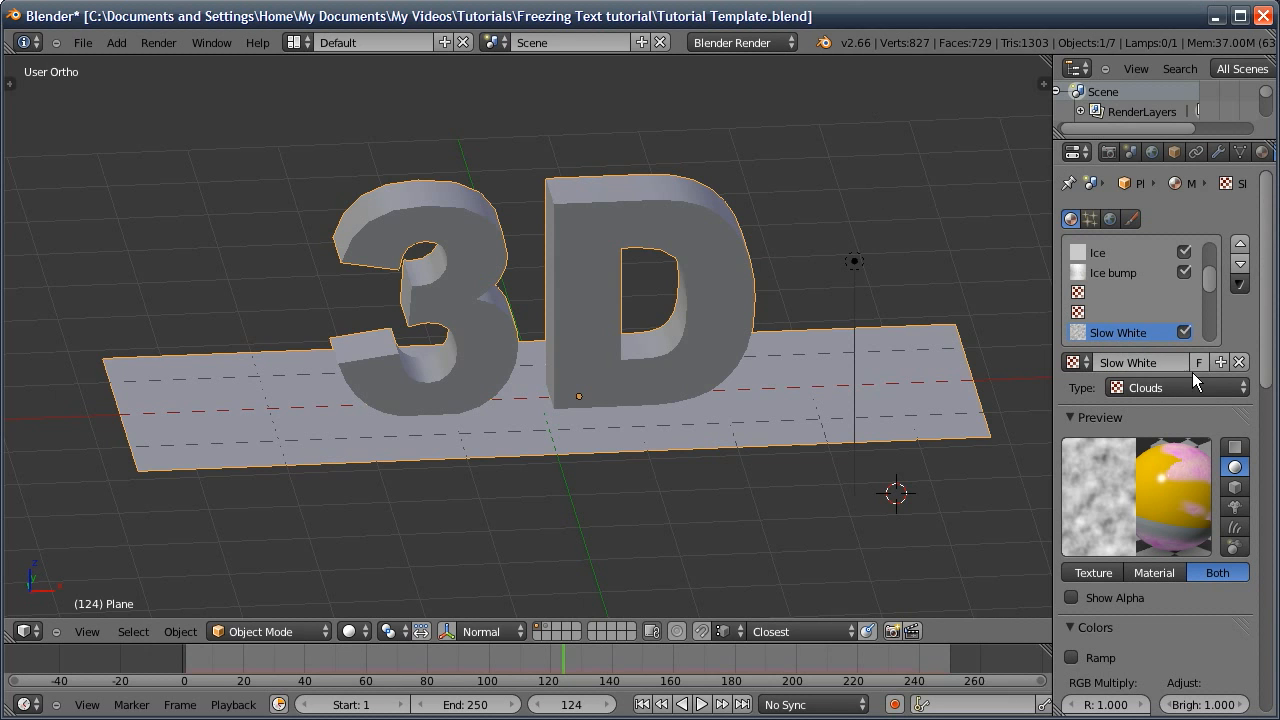
{"action": "left_click", "coordinate": [1190, 387]}
{"action": "left_click", "coordinate": [1151, 346]}
Enable the Slow White texture's colour ramp, delete its black stop and set the white stop's alpha to 0.85
{"action": "scroll", "coordinate": [1101, 467], "scroll_direction": "down", "scroll_amount": 3}
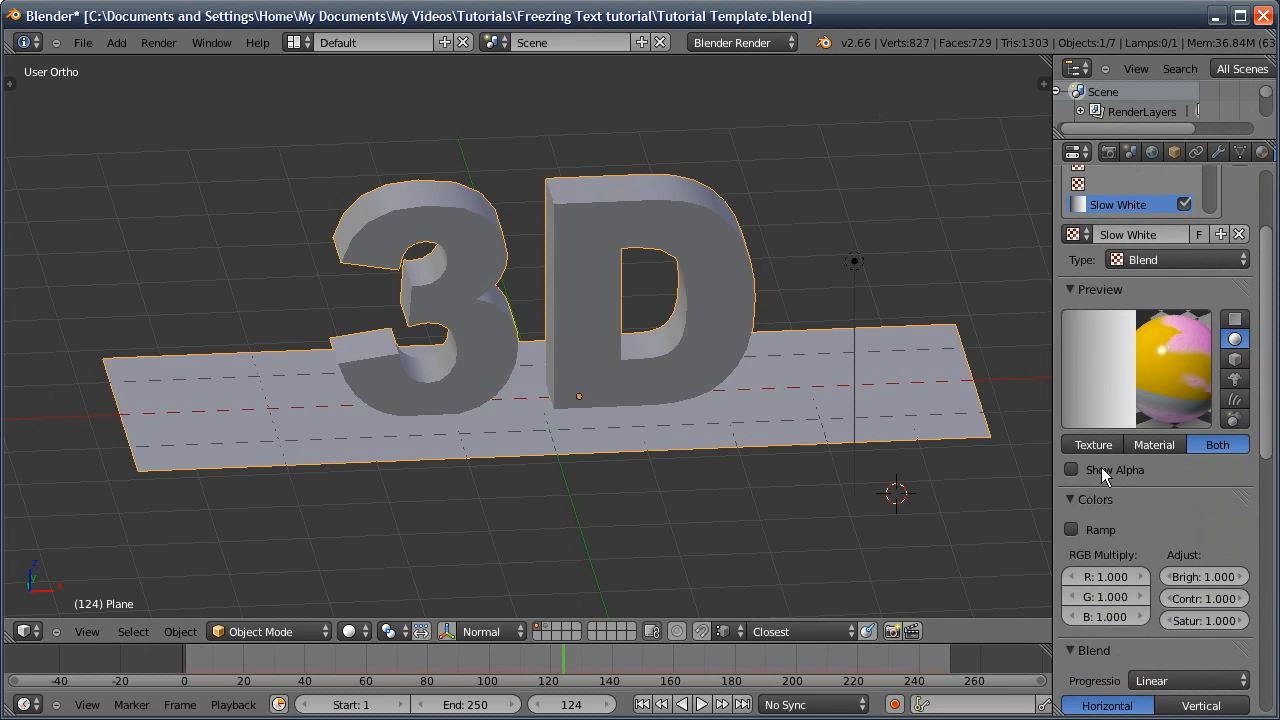
{"action": "left_click", "coordinate": [1072, 529]}
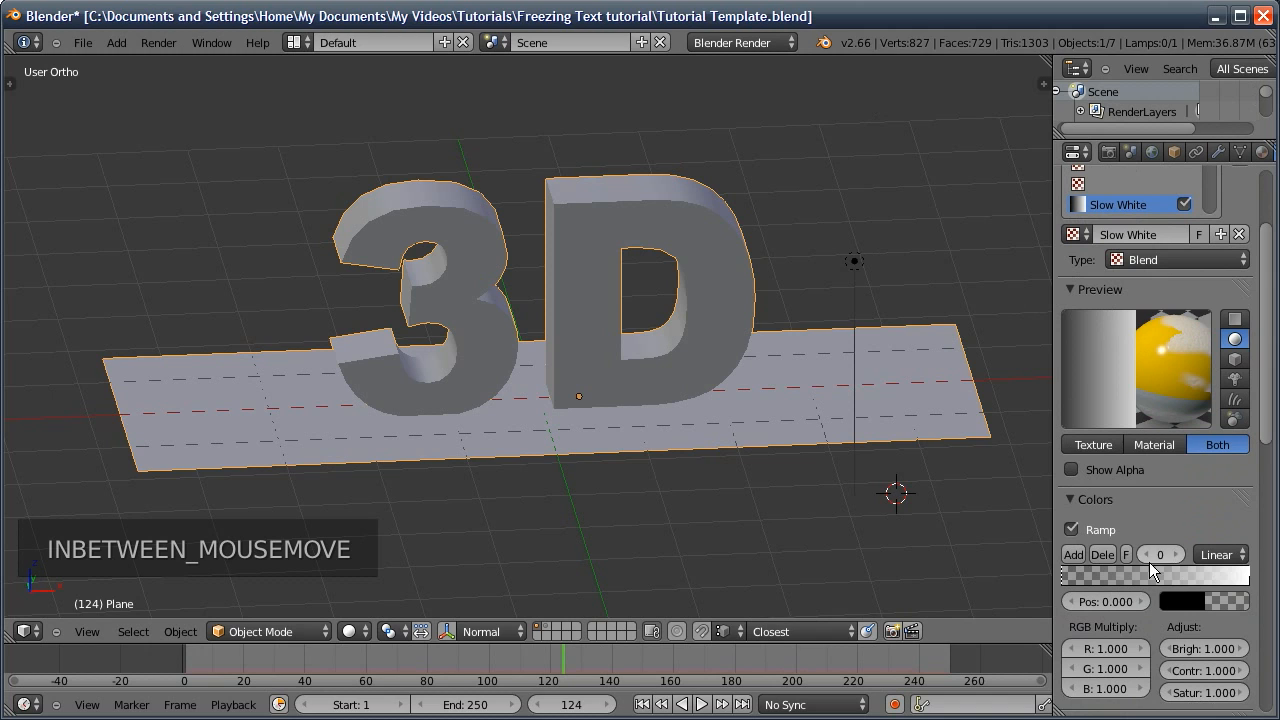
{"action": "left_click", "coordinate": [1098, 552]}
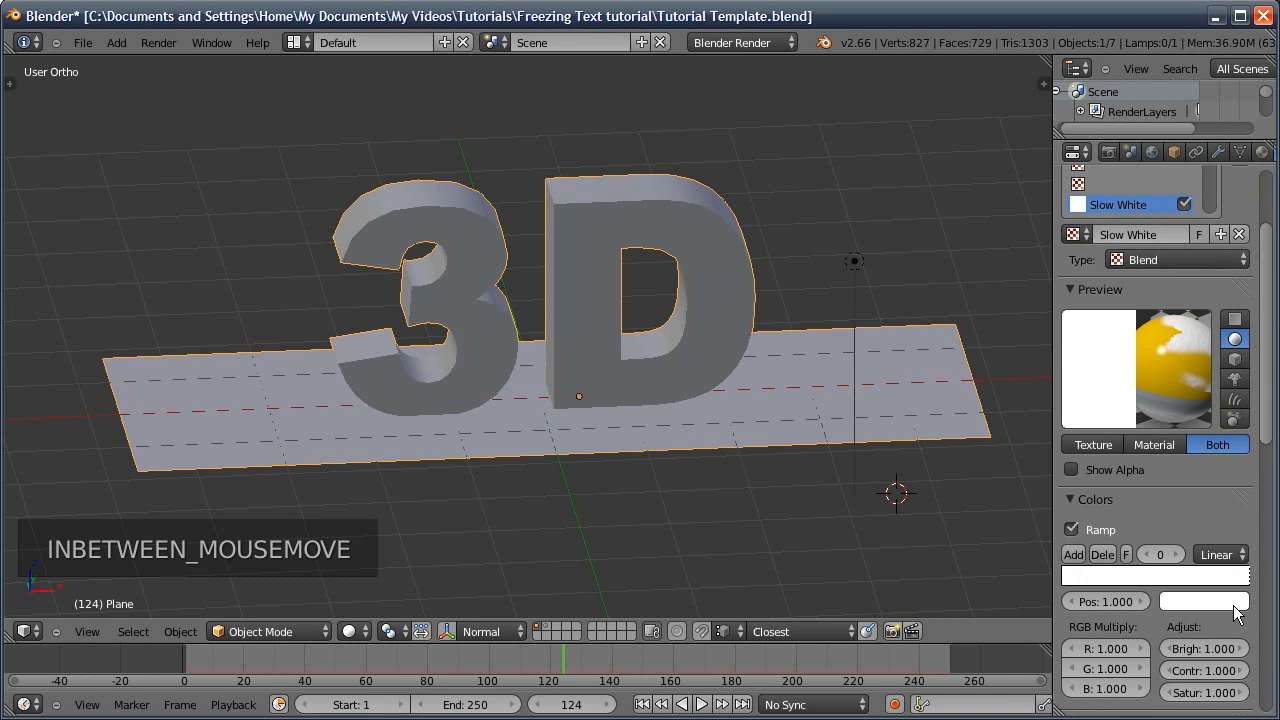
{"action": "left_click", "coordinate": [1204, 601]}
{"action": "left_click", "coordinate": [1148, 571]}
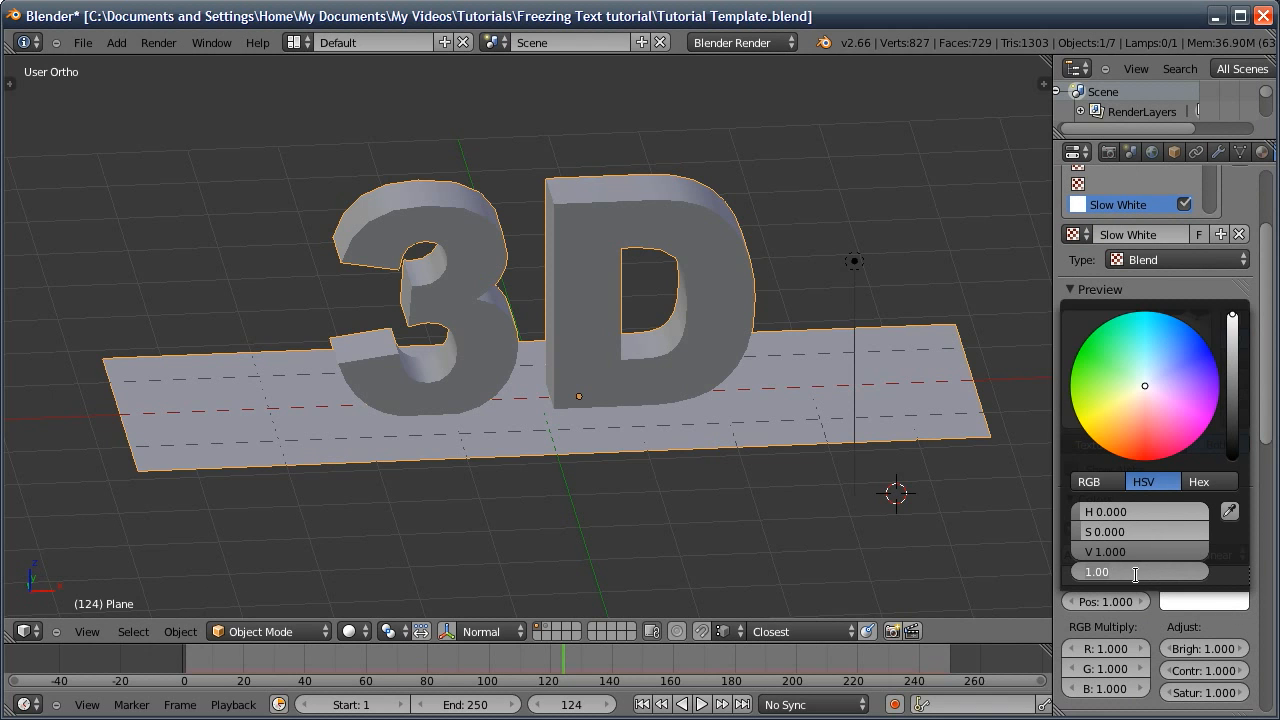
{"action": "type", "text": "0.85"}
{"action": "key", "text": "Return"}
{"action": "scroll", "coordinate": [1180, 600], "scroll_direction": "up", "scroll_amount": 3}
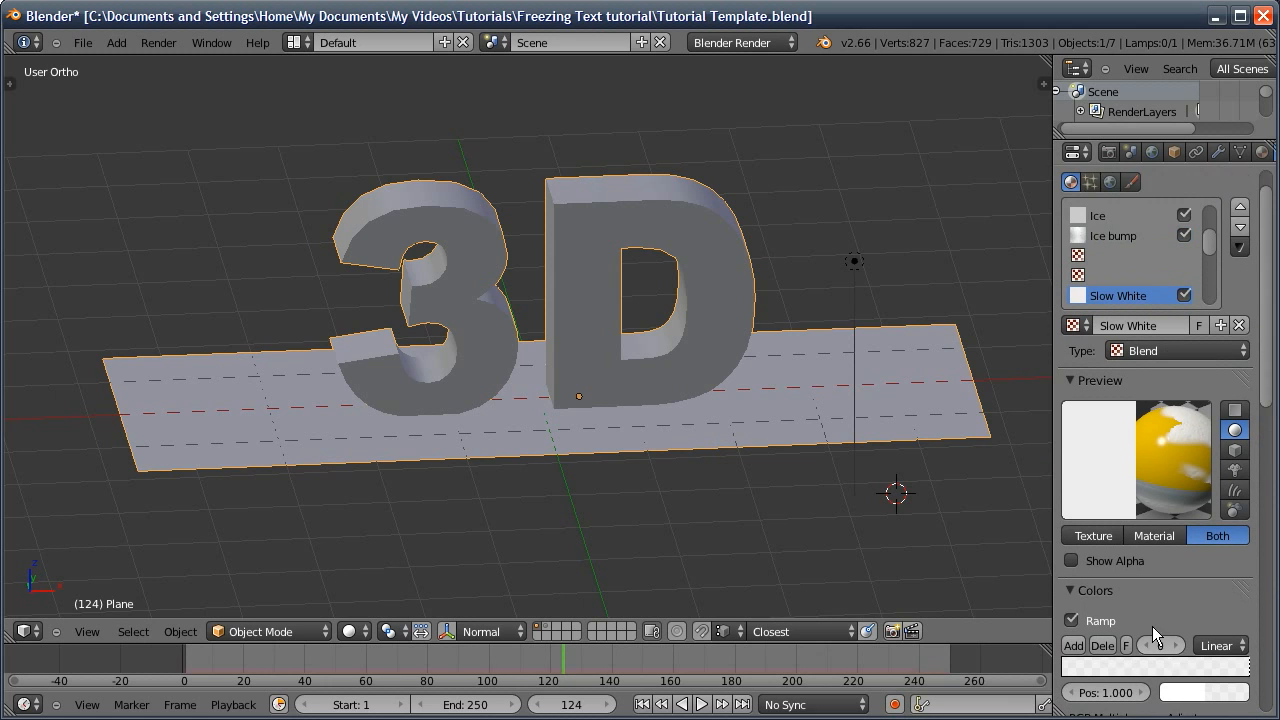
{"action": "scroll", "coordinate": [1152, 626], "scroll_direction": "down", "scroll_amount": 3}
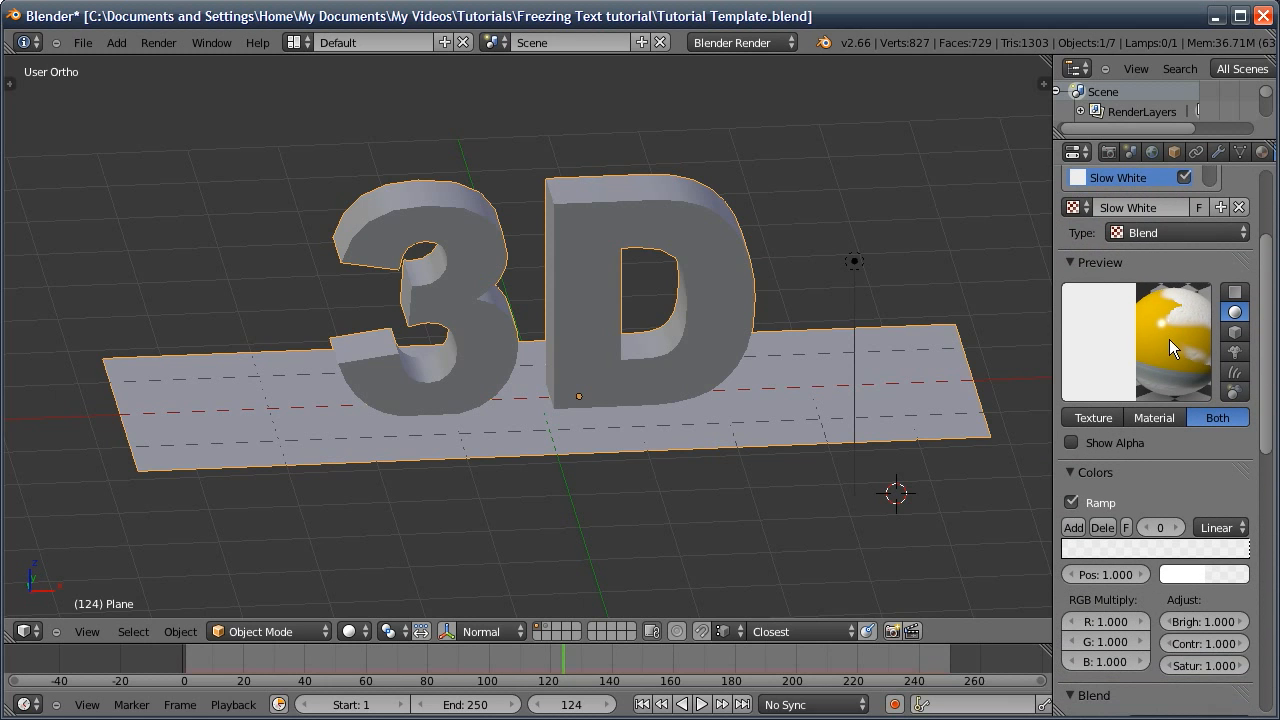
{"action": "scroll", "coordinate": [1163, 415], "scroll_direction": "up", "scroll_amount": 3}
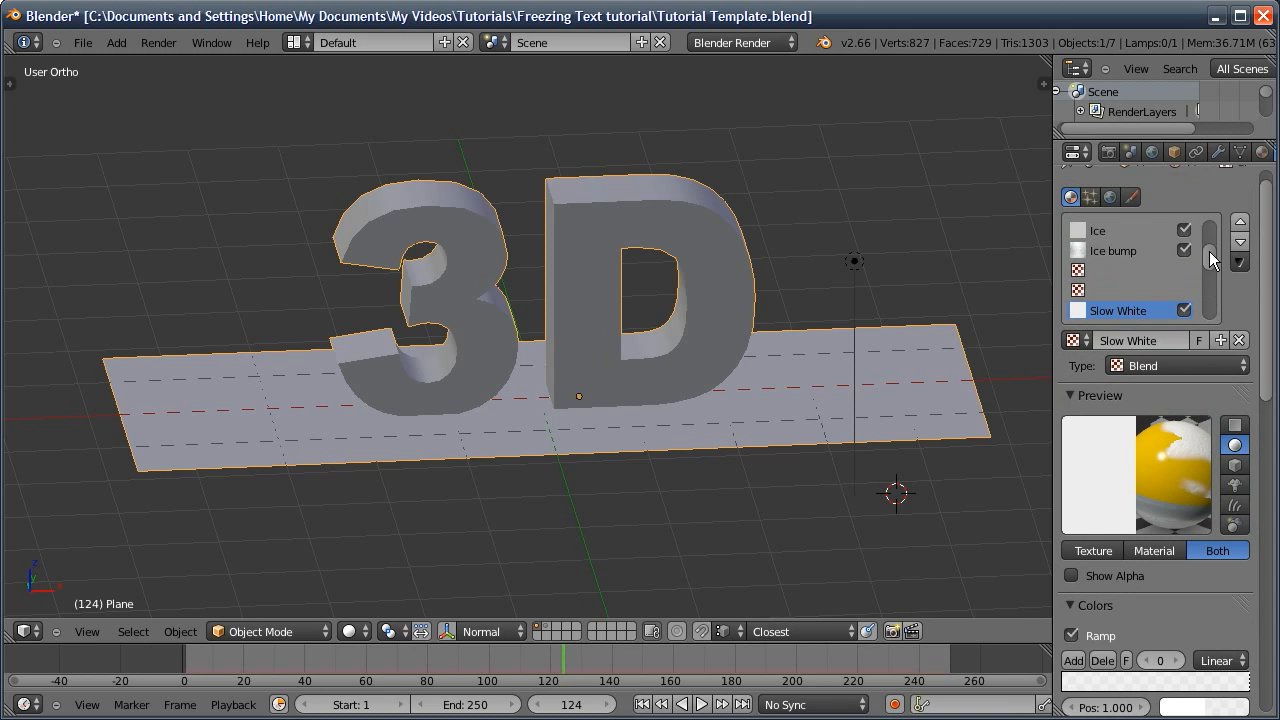
Create an Image or Movie texture in the empty slot directly above Slow White
{"action": "scroll", "coordinate": [1209, 251], "scroll_direction": "up", "scroll_amount": 2}
{"action": "scroll", "coordinate": [1150, 260], "scroll_direction": "down", "scroll_amount": 3}
{"action": "left_click", "coordinate": [1106, 271]}
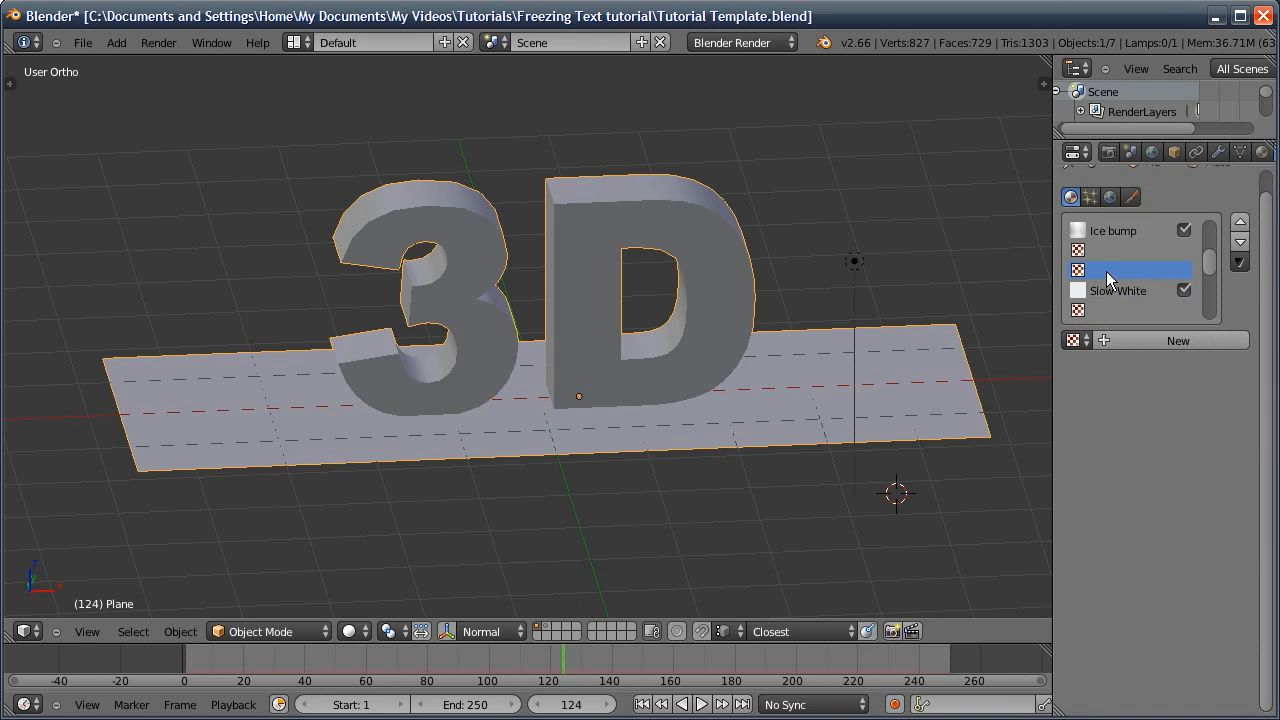
{"action": "left_click", "coordinate": [1123, 290]}
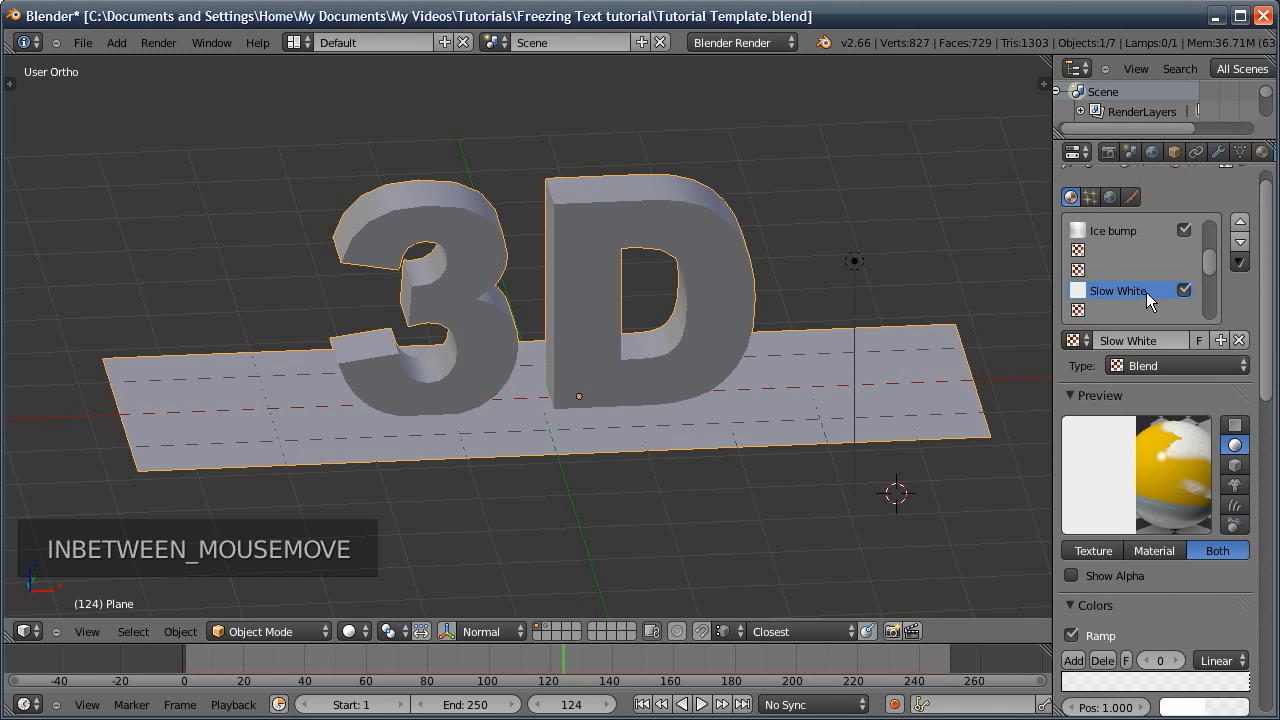
{"action": "left_click", "coordinate": [1100, 270]}
{"action": "left_click", "coordinate": [1139, 345]}
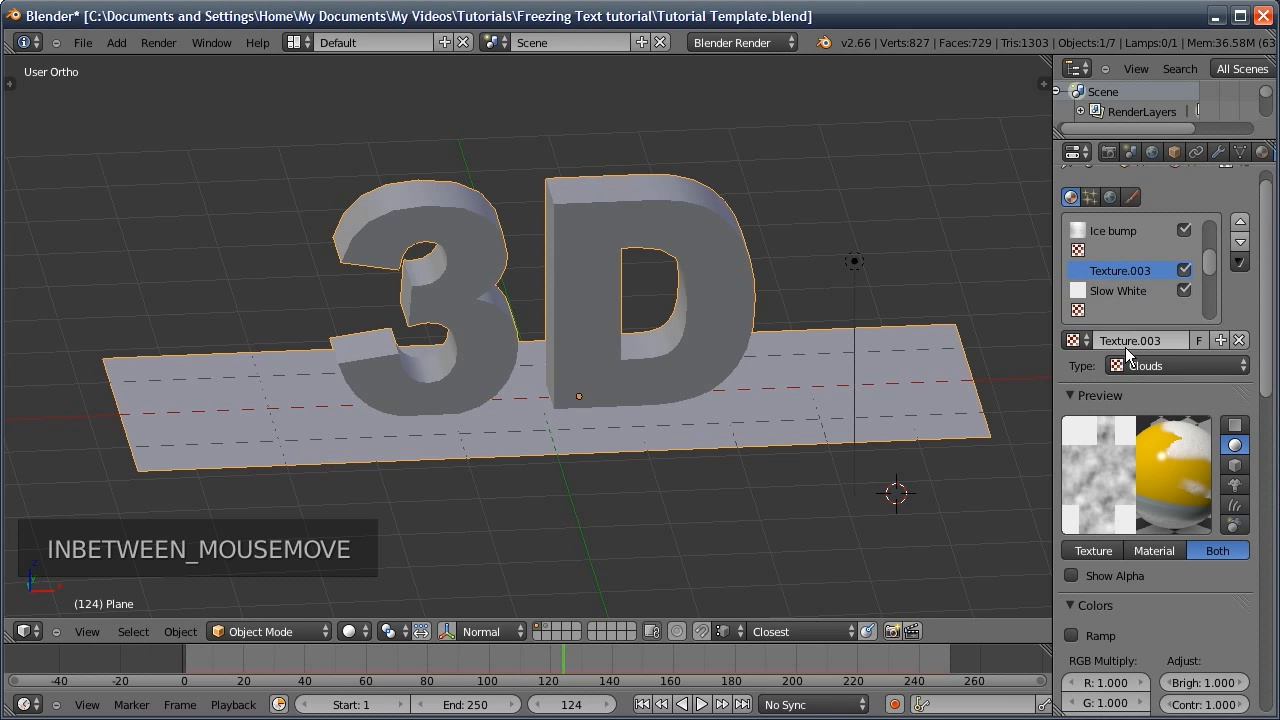
{"action": "left_click", "coordinate": [1130, 366]}
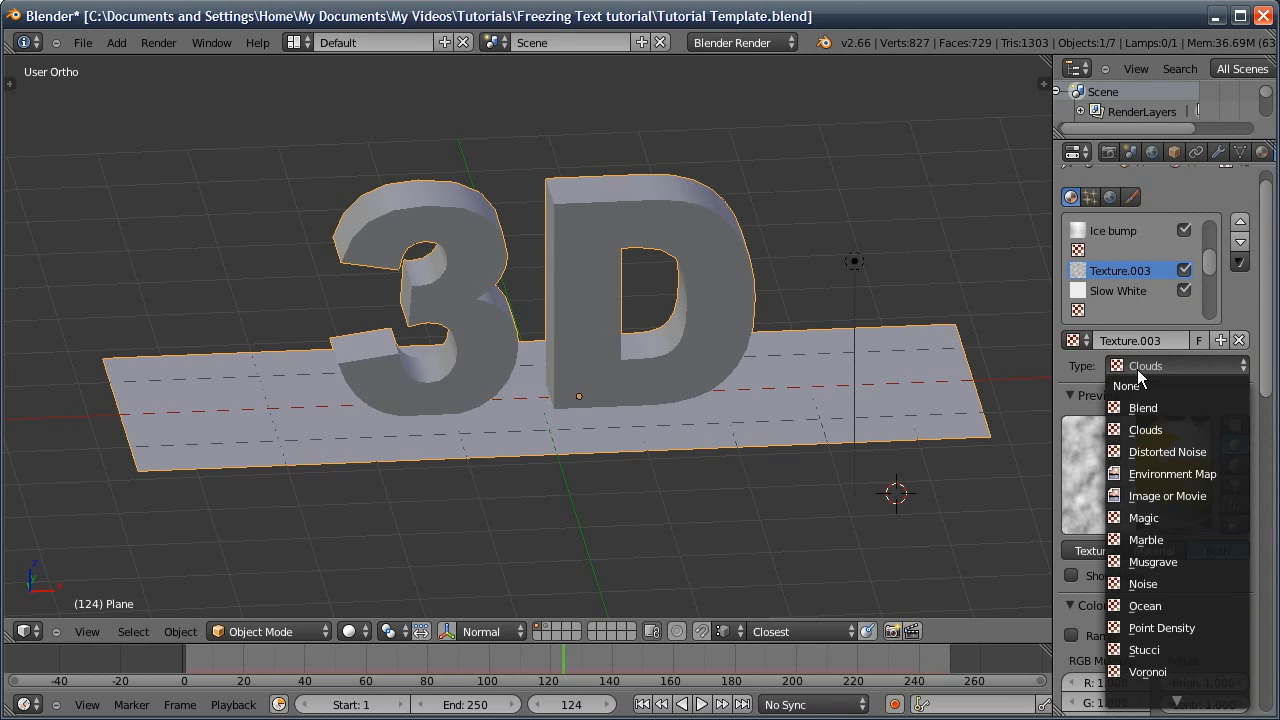
{"action": "left_click", "coordinate": [1166, 497]}
Load Spread 001.png from the Dynamic Spread folder as the new texture's image
{"action": "scroll", "coordinate": [1160, 510], "scroll_direction": "down", "scroll_amount": 5}
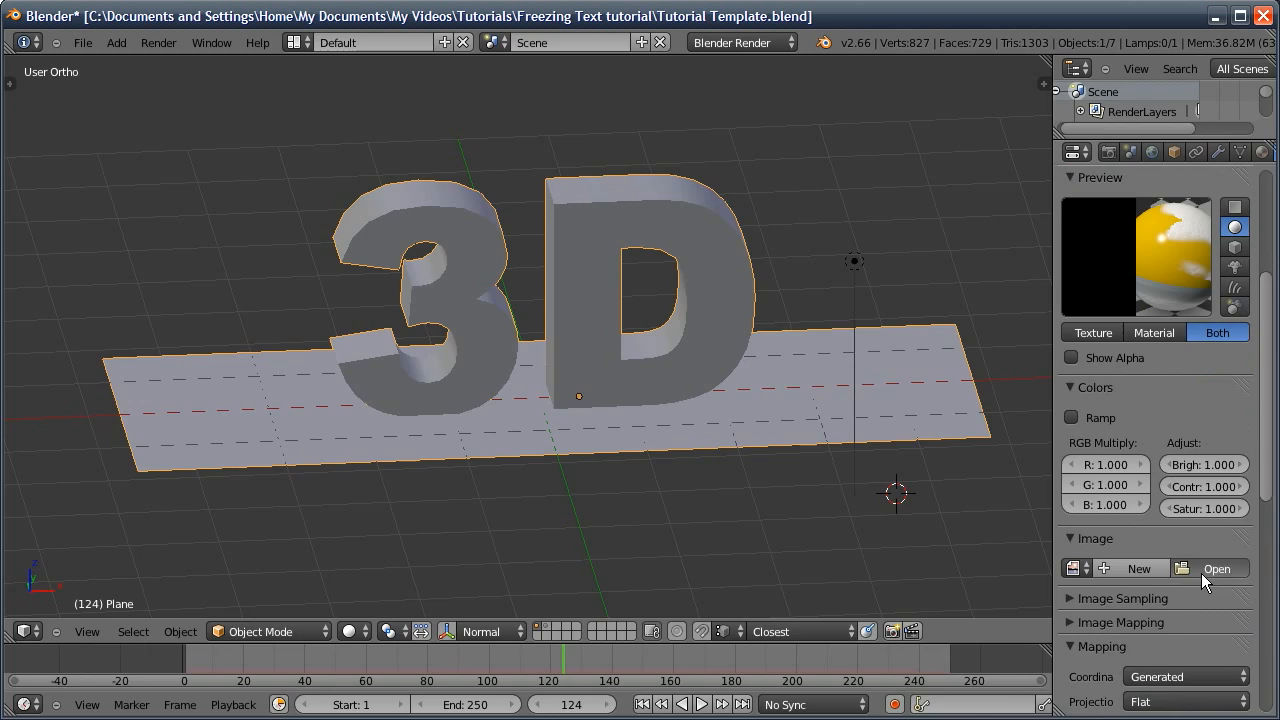
{"action": "left_click", "coordinate": [1201, 573]}
{"action": "left_click", "coordinate": [548, 230]}
{"action": "left_click", "coordinate": [406, 215]}
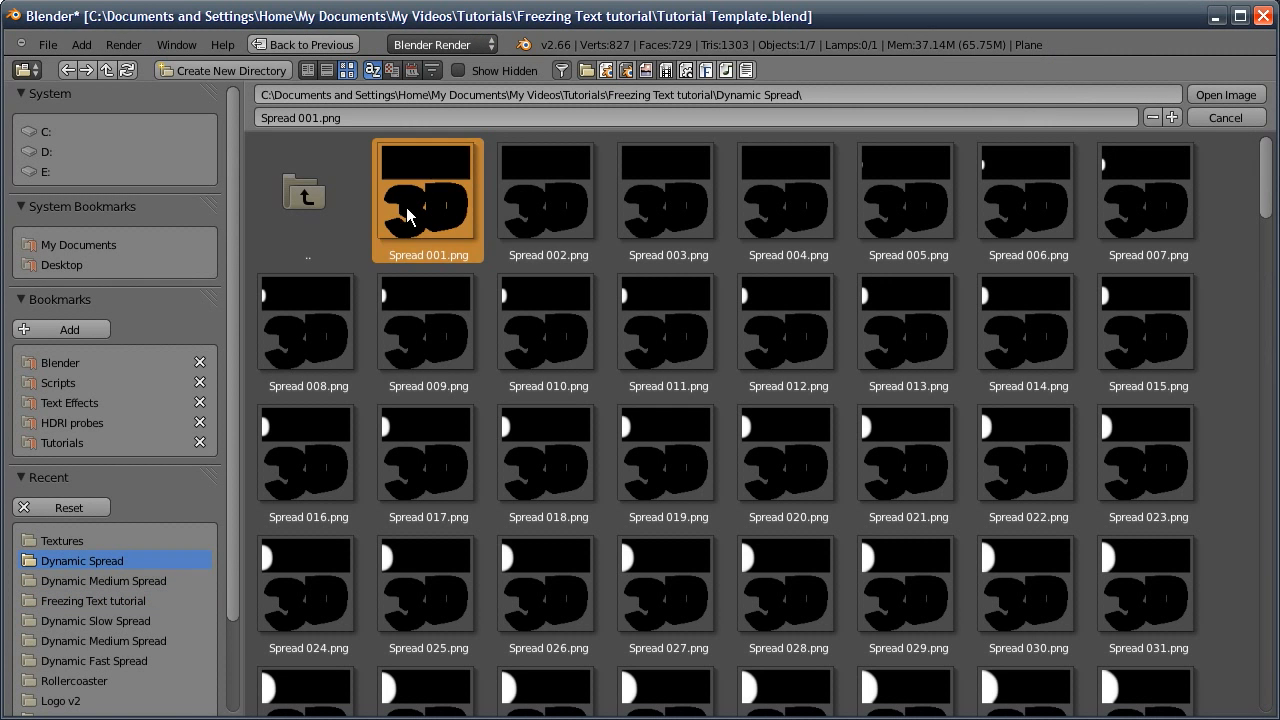
{"action": "left_click", "coordinate": [1210, 96]}
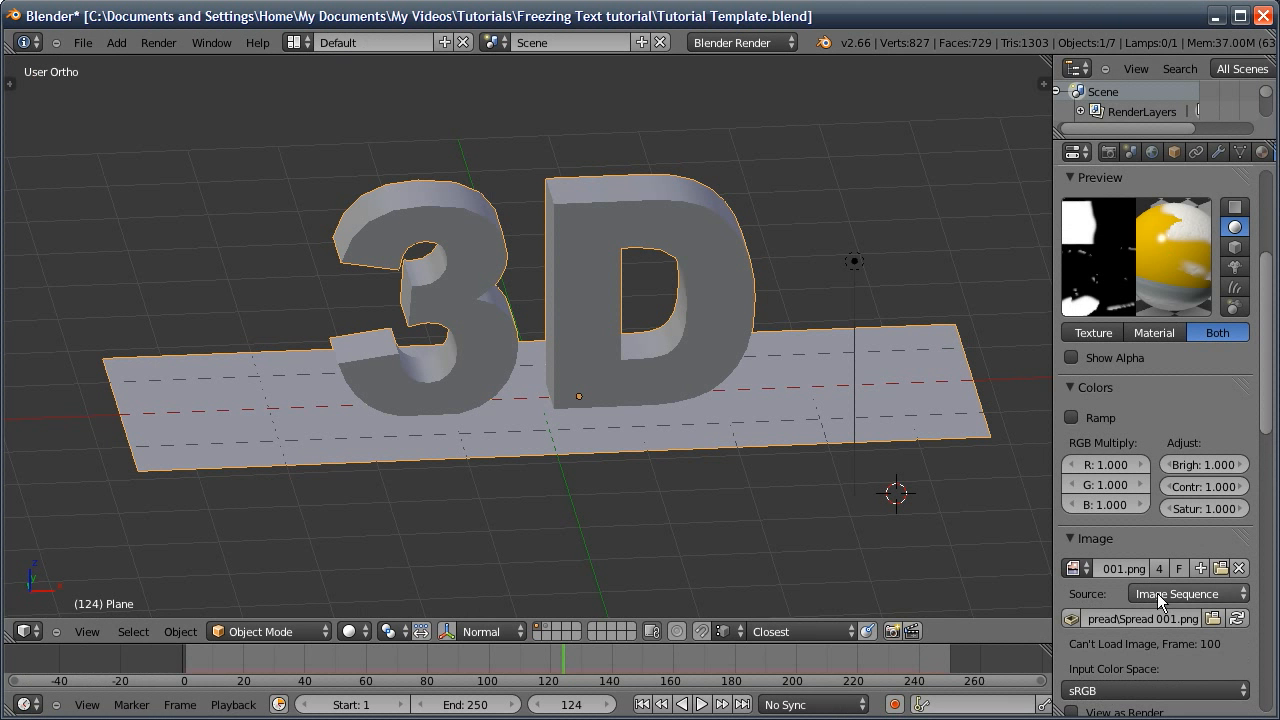
Set the new texture's image sequence to 240 frames and enable Auto Refresh
{"action": "scroll", "coordinate": [1162, 520], "scroll_direction": "down", "scroll_amount": 3}
{"action": "scroll", "coordinate": [1097, 560], "scroll_direction": "down", "scroll_amount": 5}
{"action": "left_click", "coordinate": [1100, 553]}
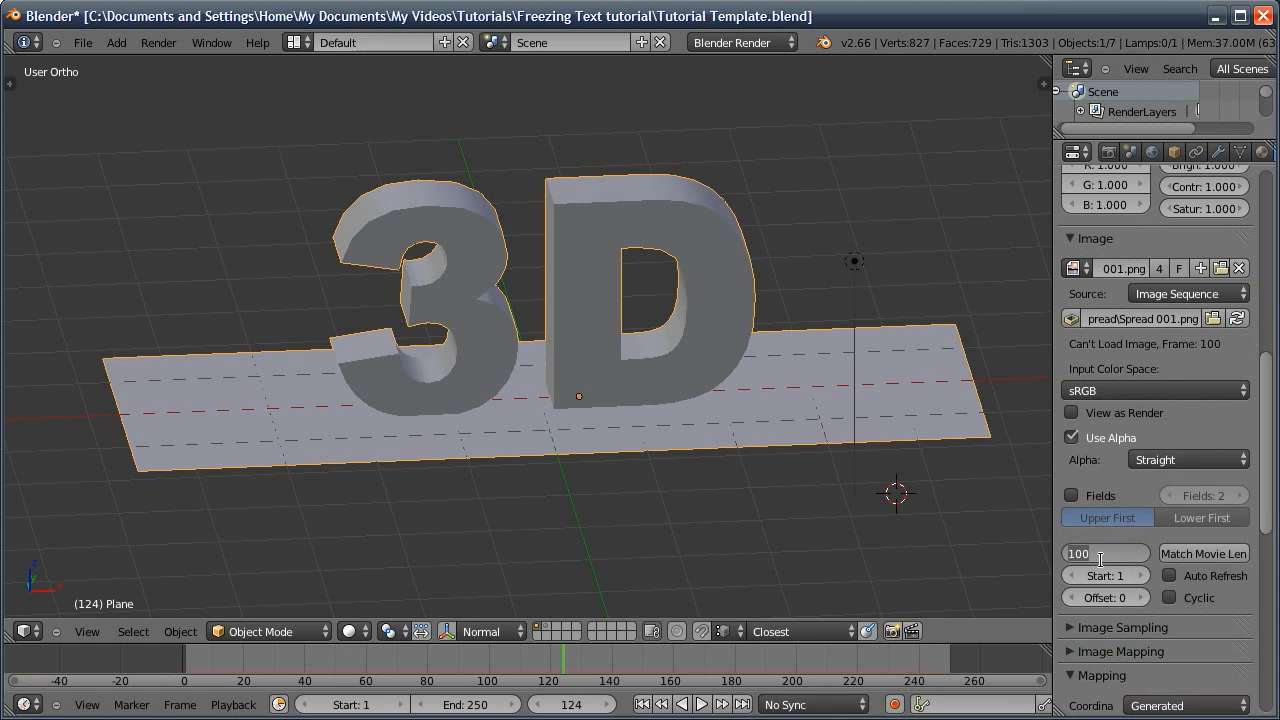
{"action": "type", "text": "240"}
{"action": "key", "text": "Return"}
{"action": "left_click", "coordinate": [1170, 576]}
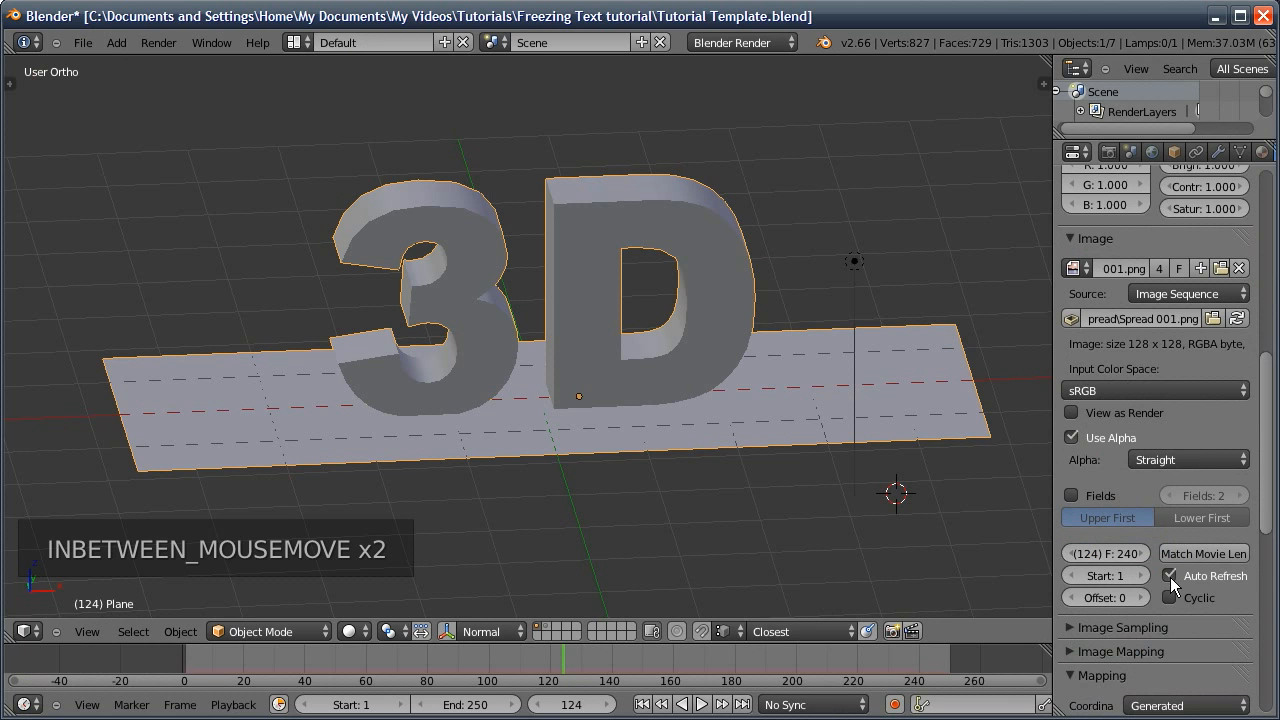
Map the sequence texture with UV coordinates and make it a stencil with its diffuse colour influence disabled
{"action": "scroll", "coordinate": [1104, 470], "scroll_direction": "down", "scroll_amount": 3}
{"action": "left_click", "coordinate": [1150, 585]}
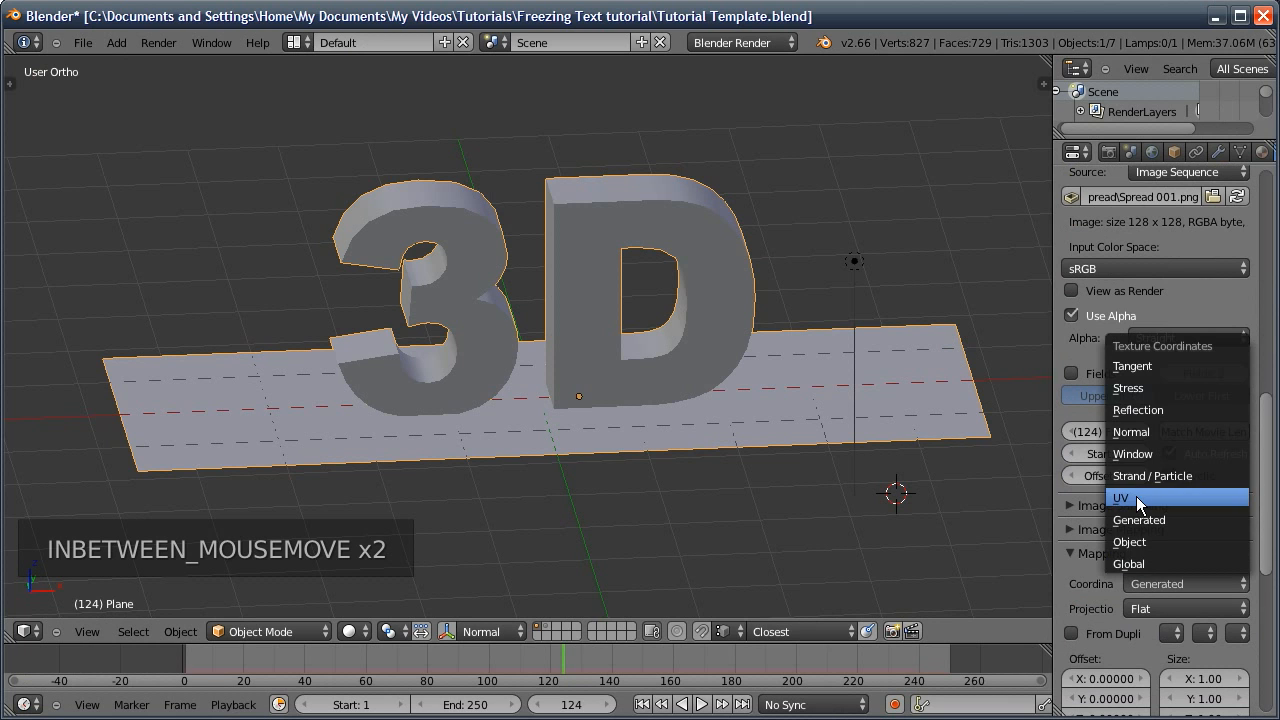
{"action": "left_click", "coordinate": [1136, 496]}
{"action": "scroll", "coordinate": [1170, 362], "scroll_direction": "down", "scroll_amount": 8}
{"action": "left_click", "coordinate": [1071, 417]}
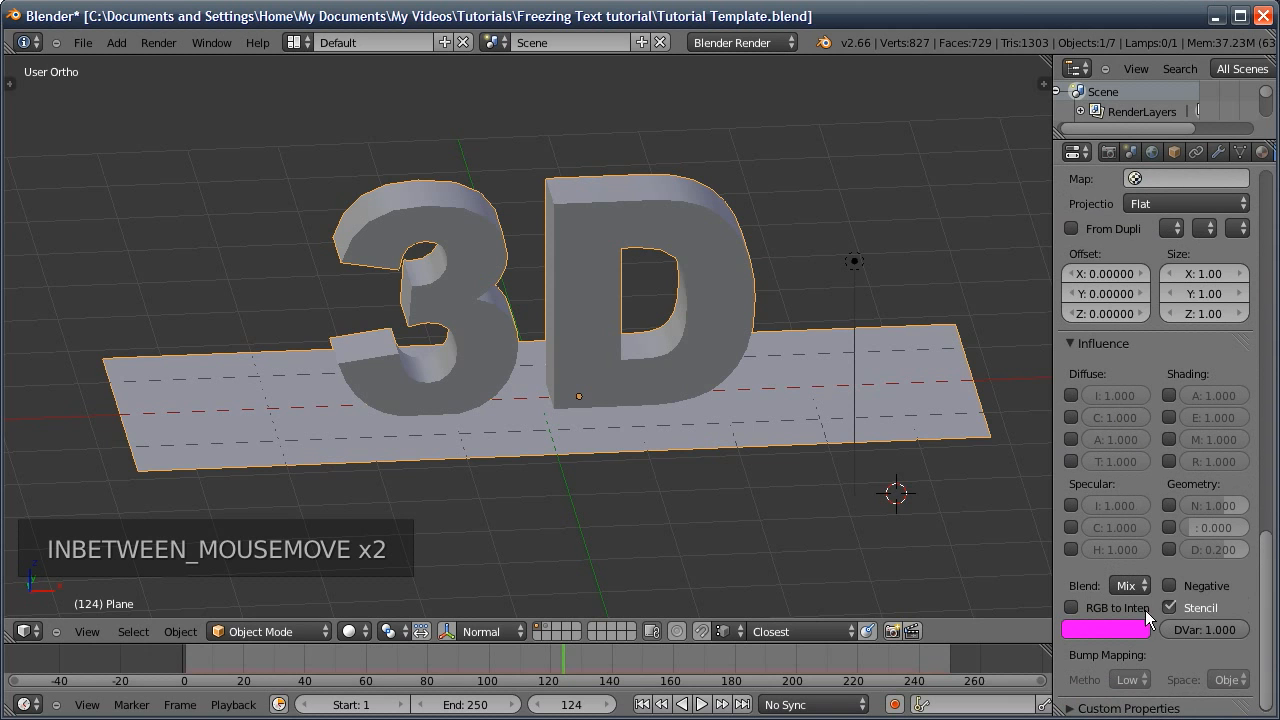
Rename the new stencil texture to Medium Spread
{"action": "scroll", "coordinate": [1120, 641], "scroll_direction": "up", "scroll_amount": 8}
{"action": "scroll", "coordinate": [1120, 641], "scroll_direction": "up", "scroll_amount": 10}
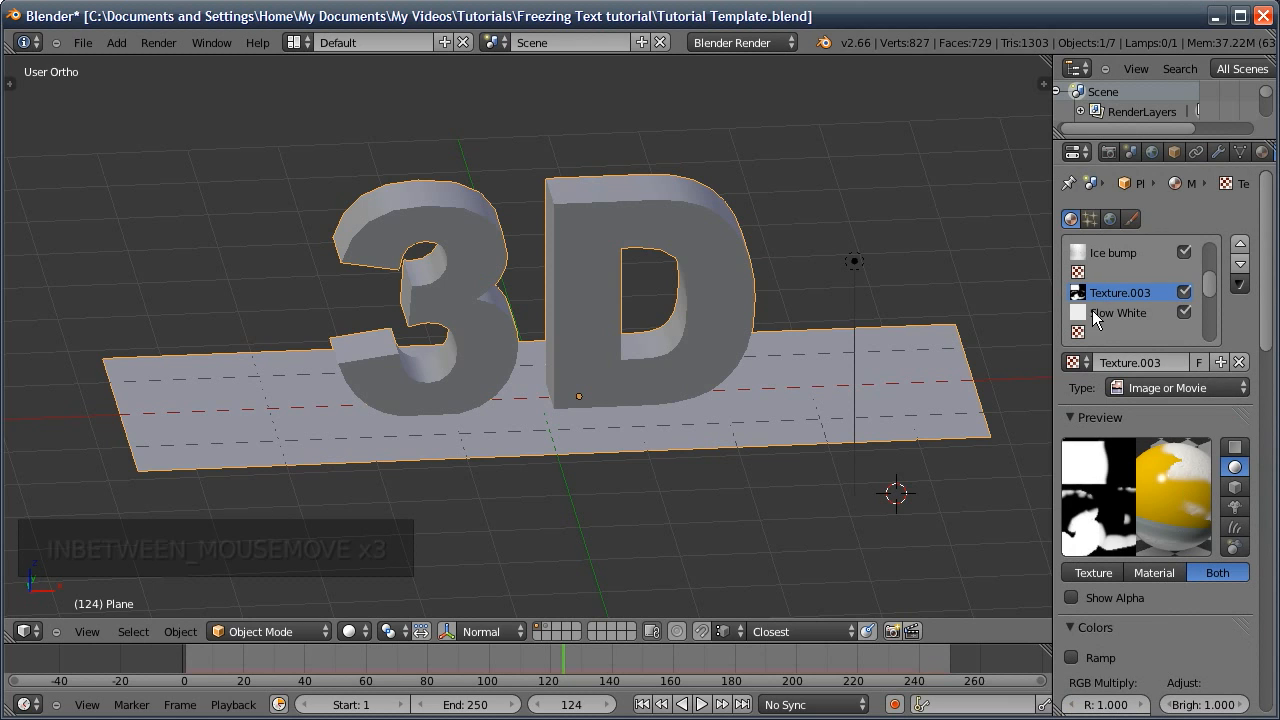
{"action": "left_click", "coordinate": [1132, 362]}
{"action": "type", "text": "Medium"}
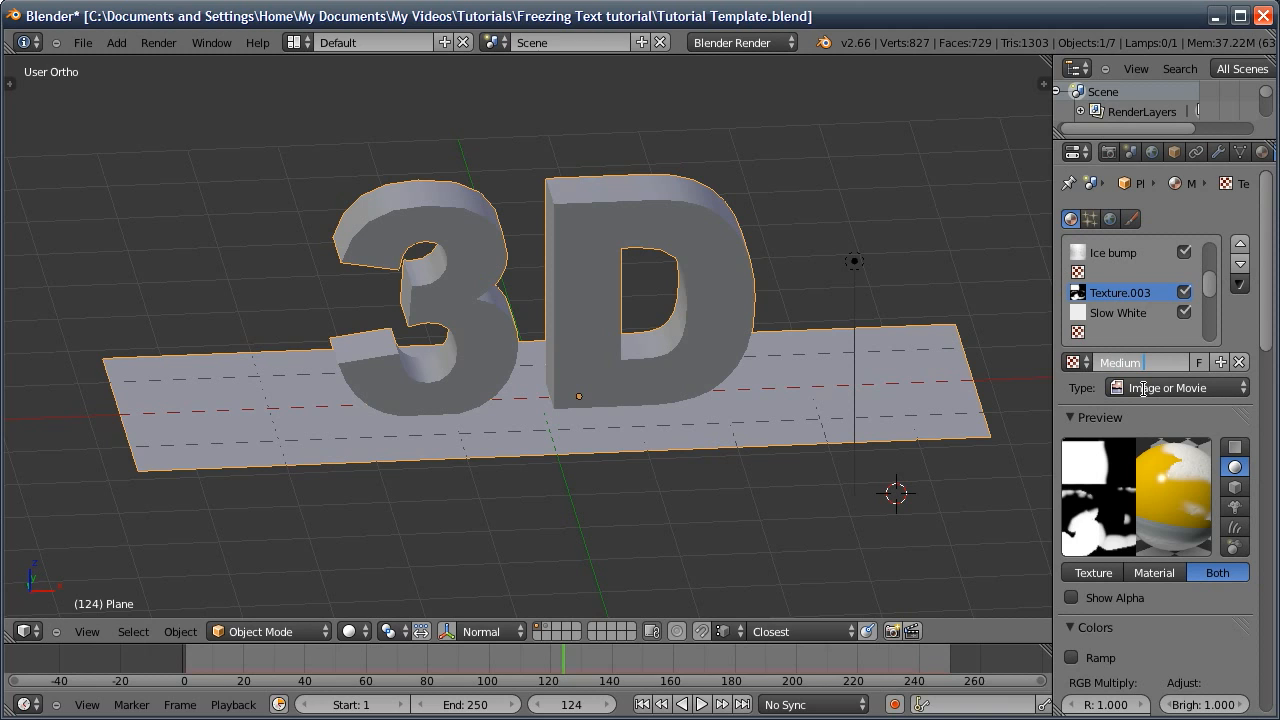
{"action": "type", "text": " Spread"}
{"action": "key", "text": "Return"}
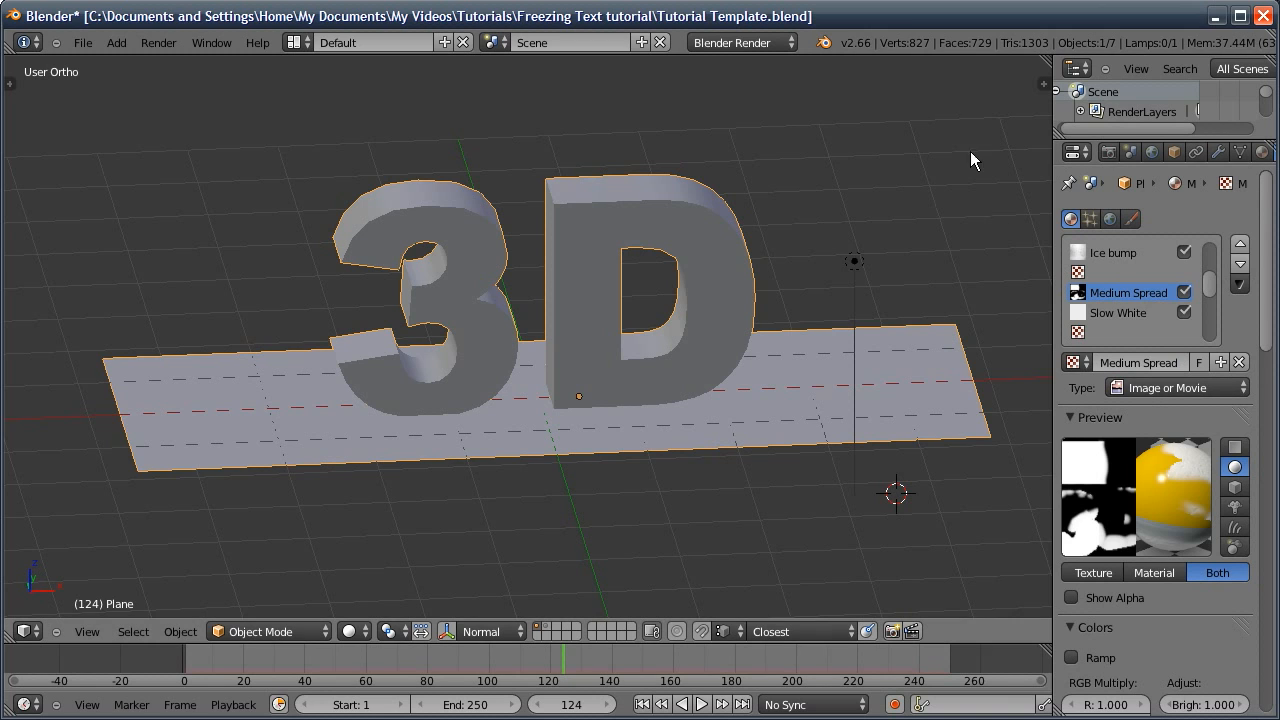
Set the frame offset of the Fast Spread Mask texture's image sequence to 9
{"action": "left_click_drag", "start_coordinate": [1209, 282], "coordinate": [1209, 273]}
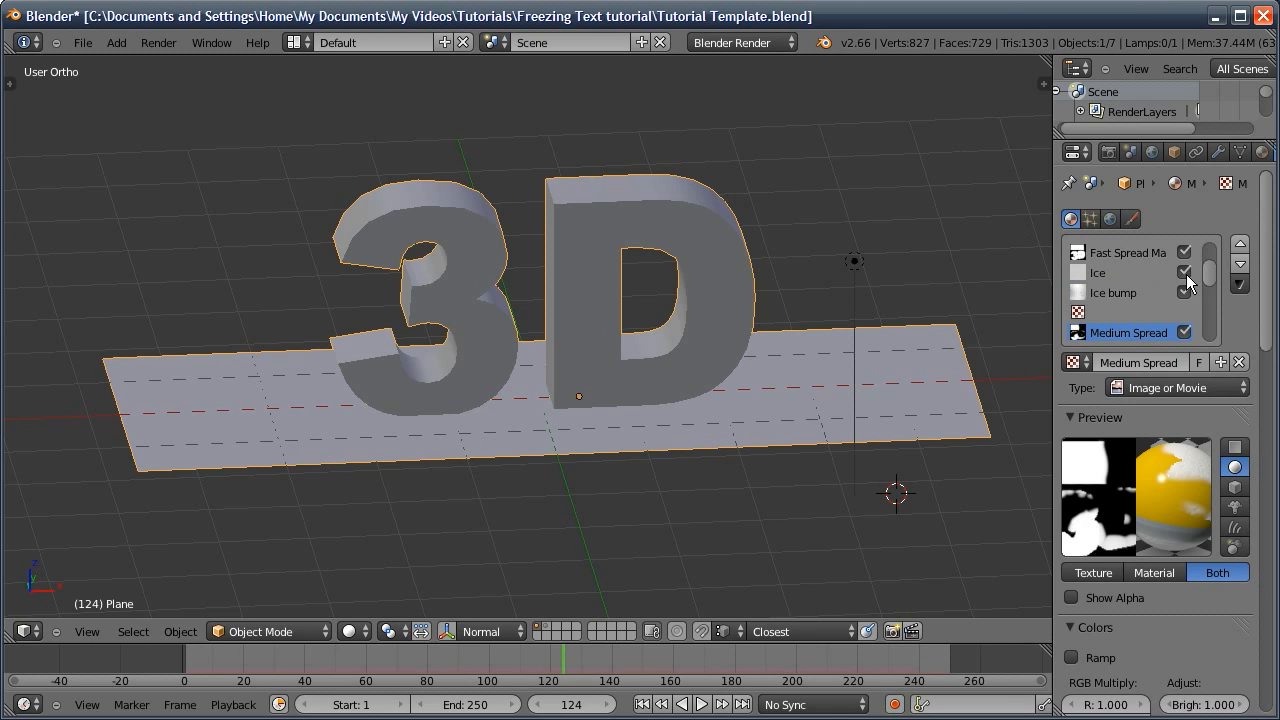
{"action": "left_click_drag", "start_coordinate": [1211, 273], "coordinate": [1203, 284]}
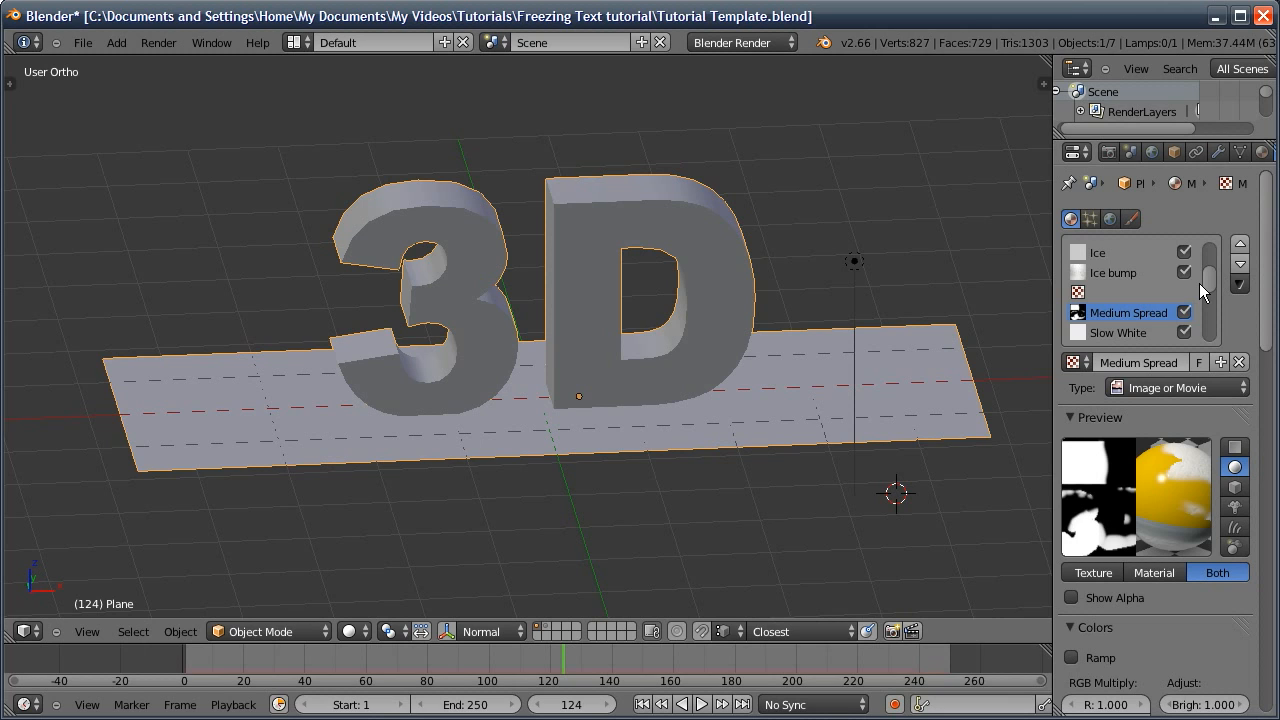
{"action": "scroll", "coordinate": [1137, 422], "scroll_direction": "down", "scroll_amount": 12}
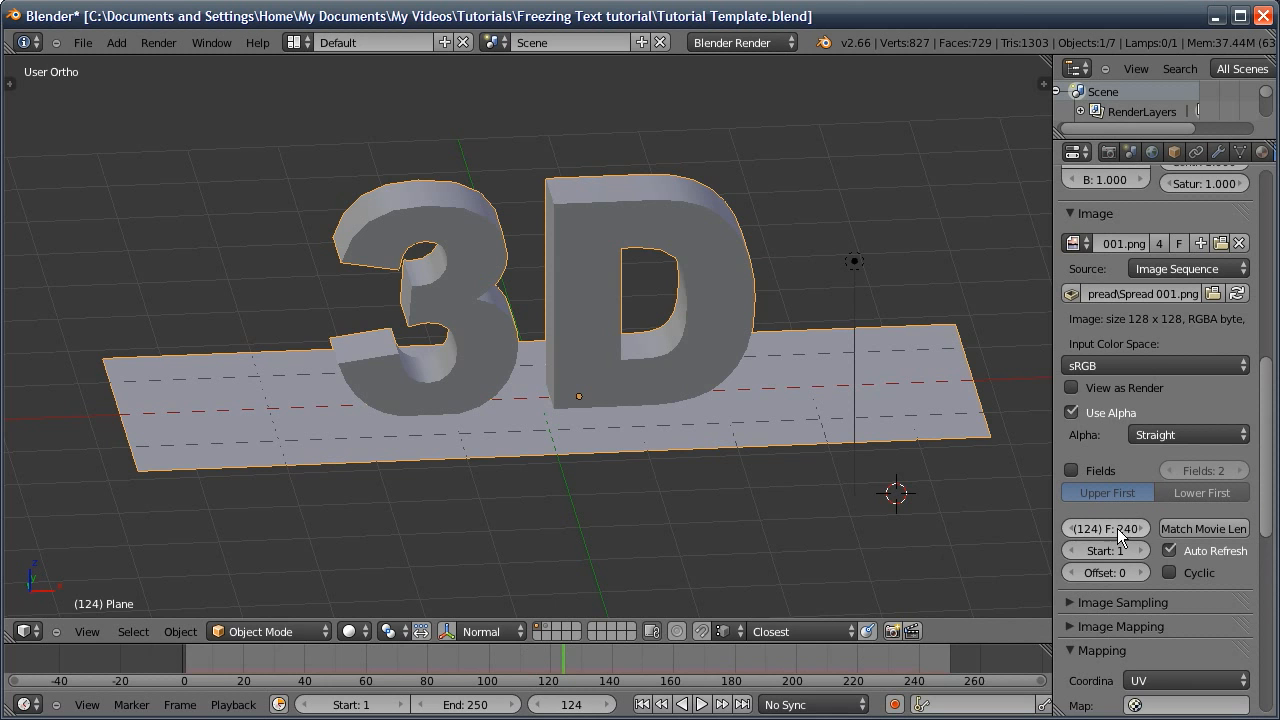
{"action": "scroll", "coordinate": [1115, 450], "scroll_direction": "up", "scroll_amount": 15}
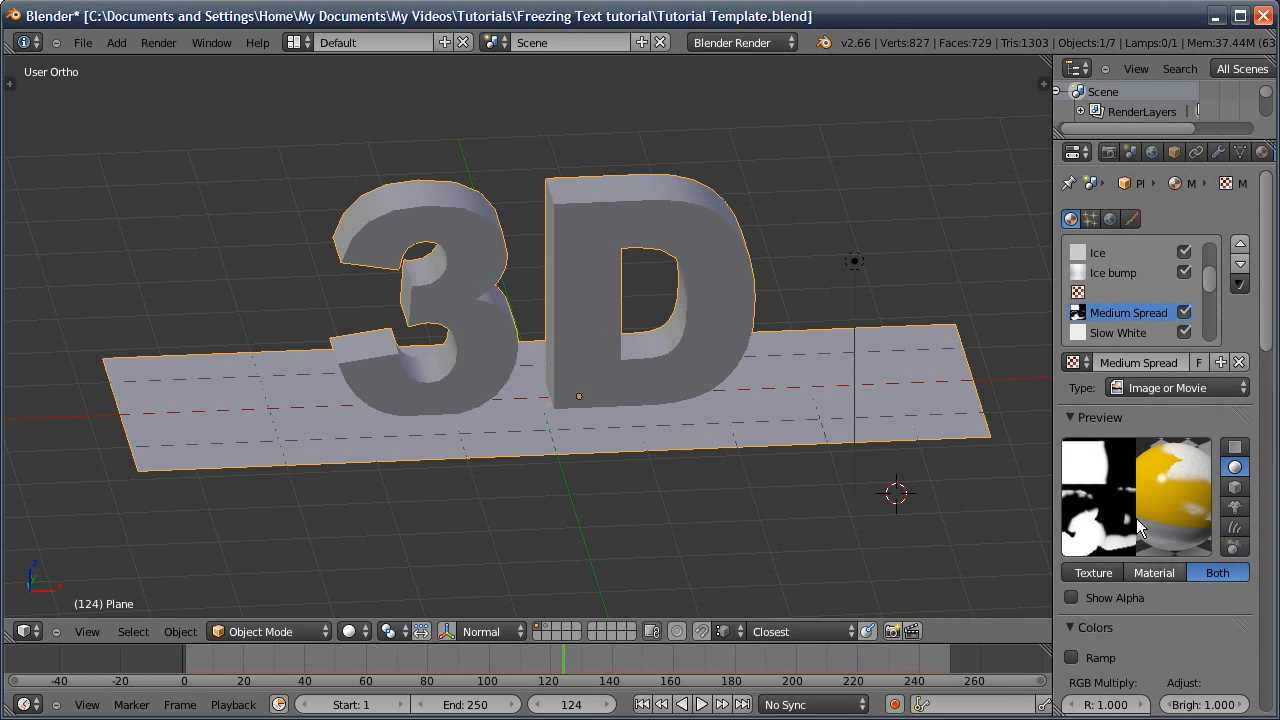
{"action": "scroll", "coordinate": [1214, 277], "scroll_direction": "up", "scroll_amount": 1}
{"action": "left_click", "coordinate": [1162, 258]}
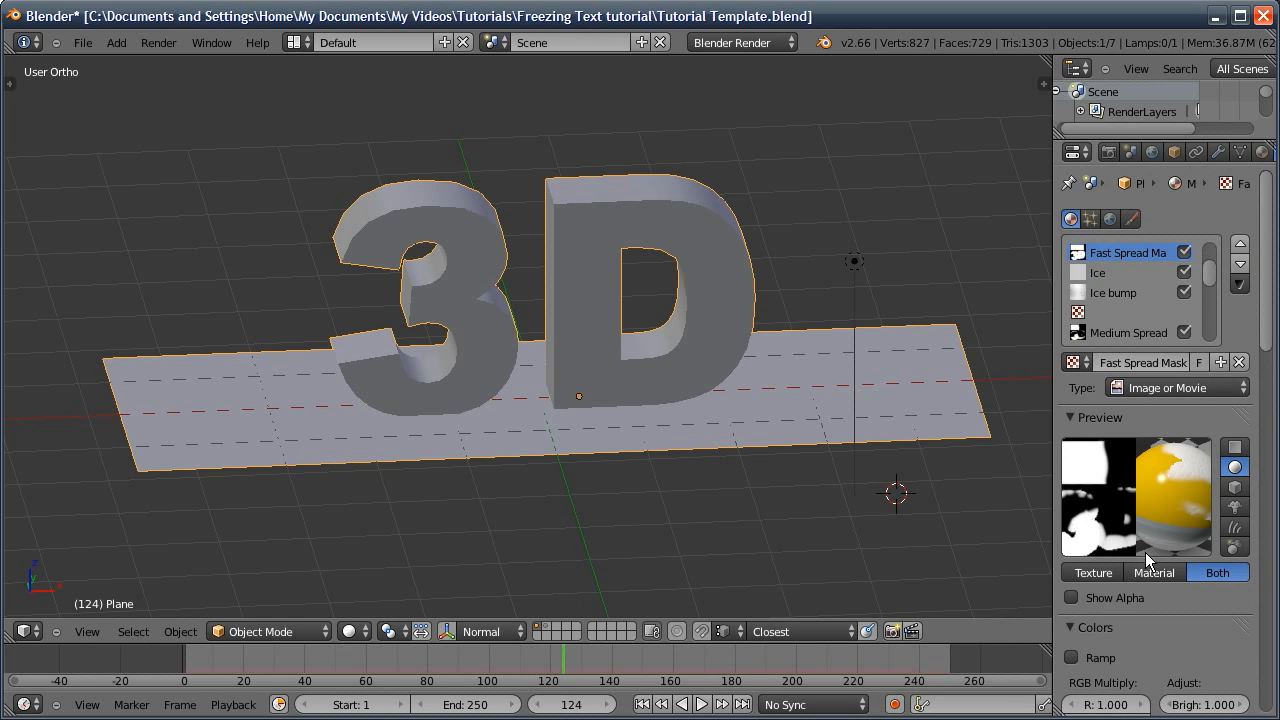
{"action": "scroll", "coordinate": [1150, 555], "scroll_direction": "down", "scroll_amount": 14}
{"action": "scroll", "coordinate": [1148, 330], "scroll_direction": "up", "scroll_amount": 2}
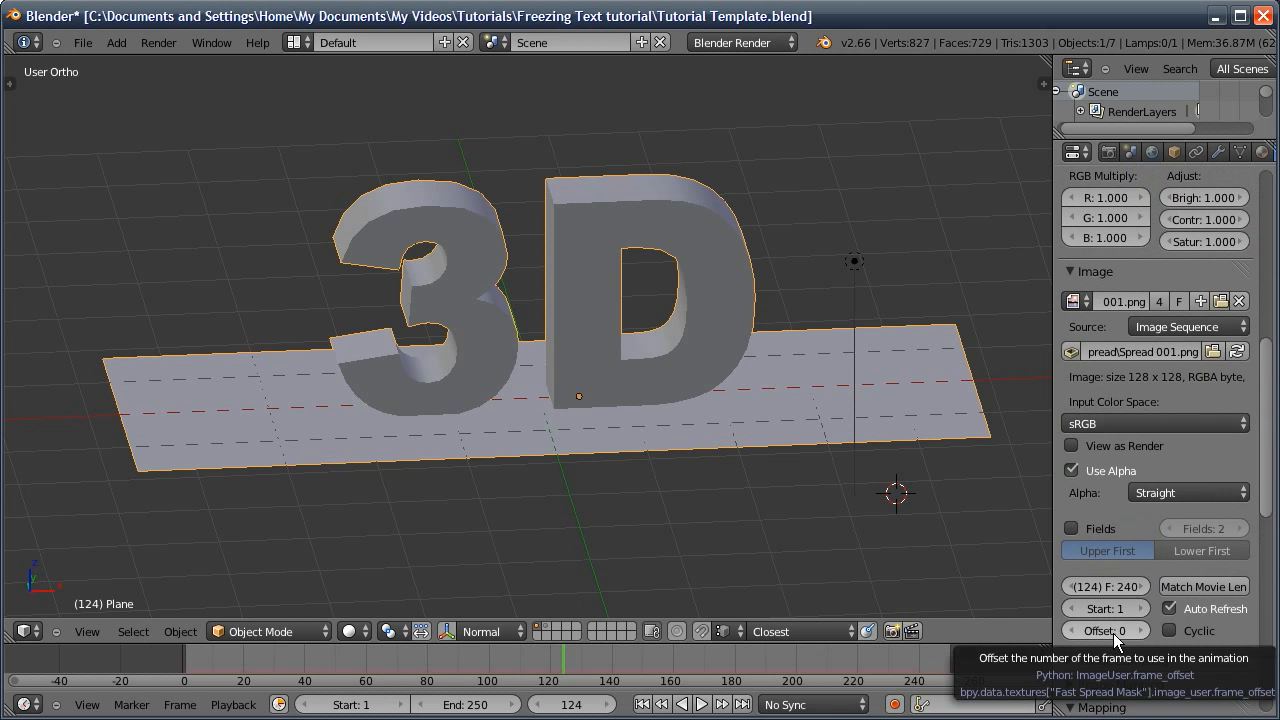
{"action": "left_click", "coordinate": [1110, 631]}
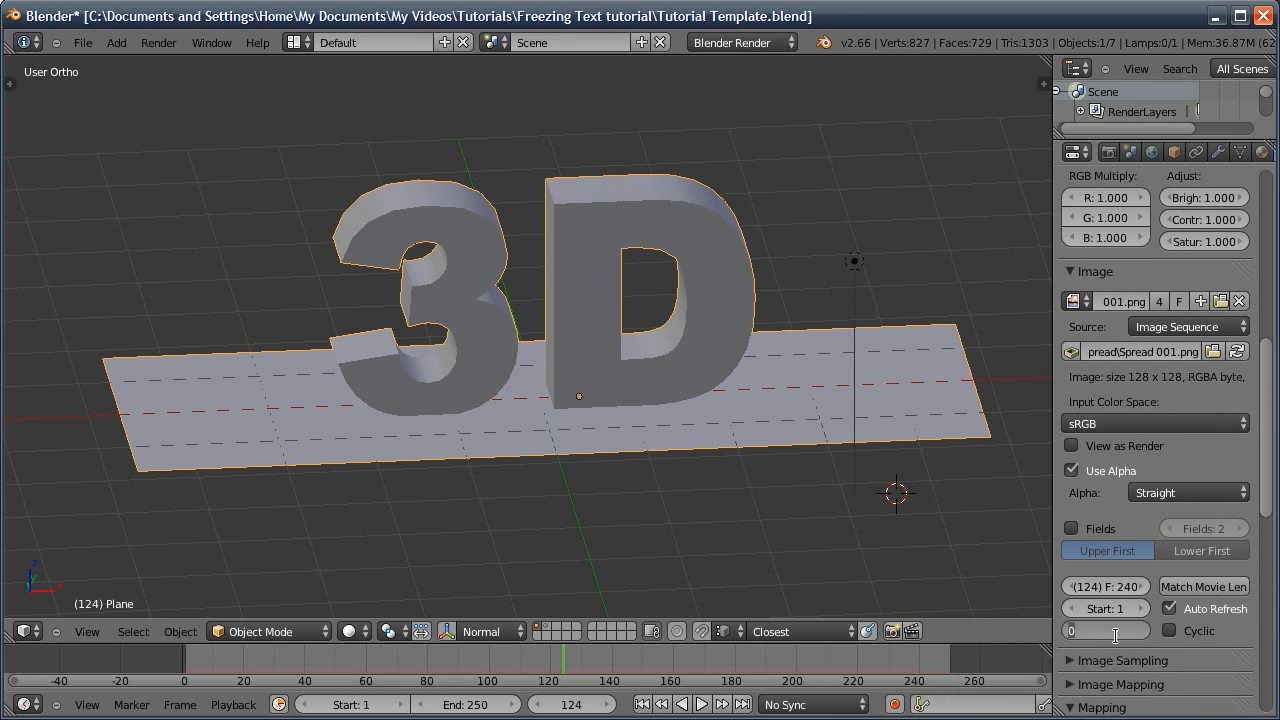
{"action": "type", "text": "9"}
{"action": "key", "text": "Return"}
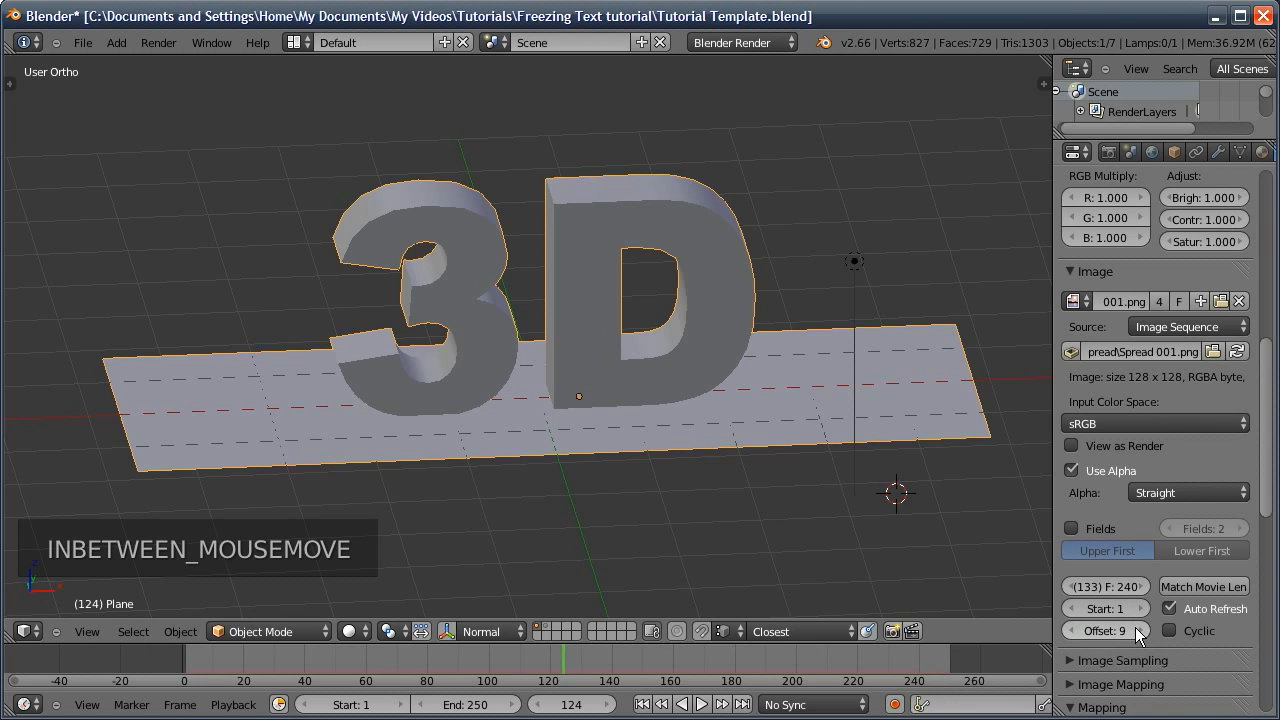
Move the timeline to frame 120 and compare the Fast Spread Mask and Medium Spread previews
{"action": "left_click_drag", "start_coordinate": [570, 680], "coordinate": [551, 677]}
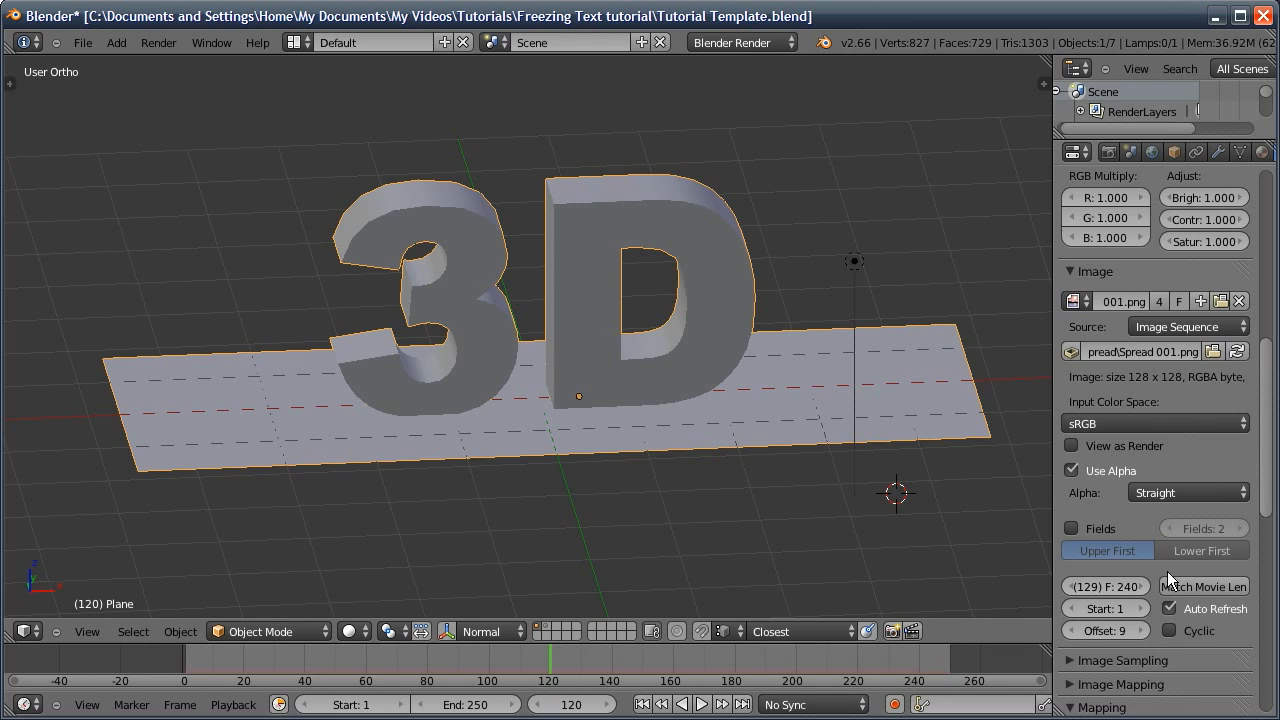
{"action": "scroll", "coordinate": [1170, 560], "scroll_direction": "up", "scroll_amount": 3}
{"action": "scroll", "coordinate": [1173, 545], "scroll_direction": "up", "scroll_amount": 12}
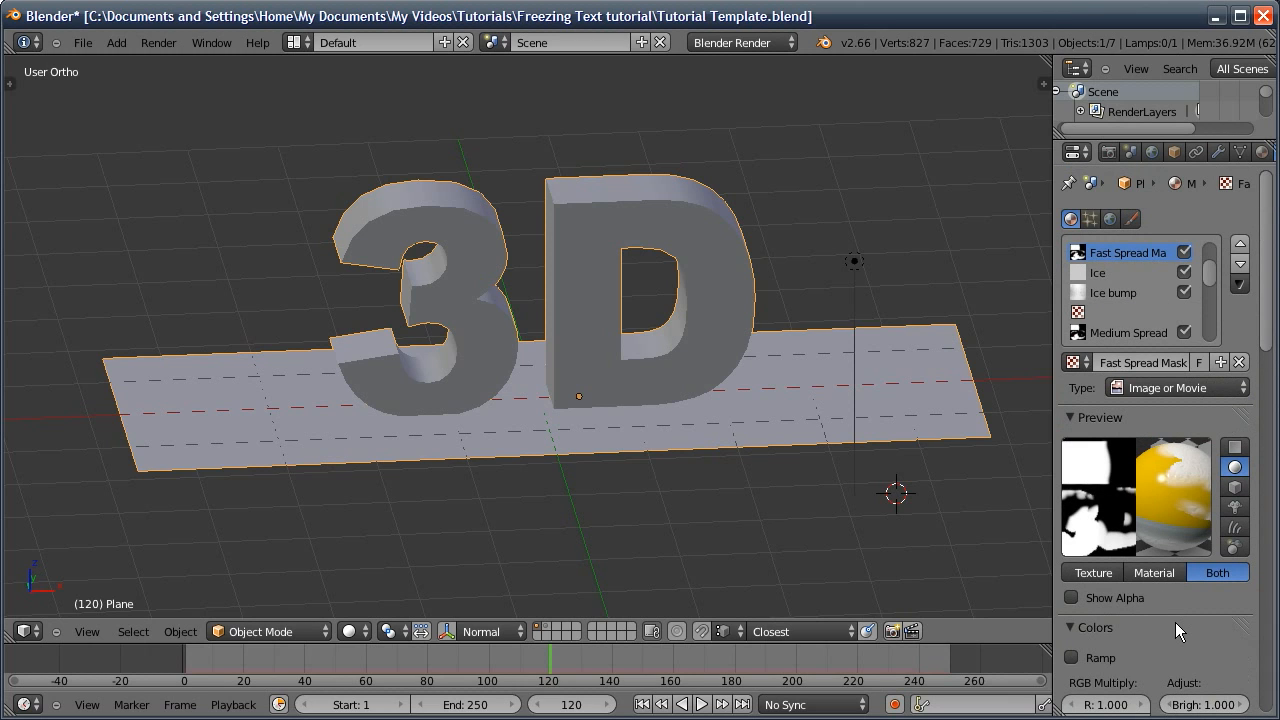
{"action": "left_click", "coordinate": [1125, 333]}
{"action": "scroll", "coordinate": [1145, 549], "scroll_direction": "down", "scroll_amount": 2}
{"action": "scroll", "coordinate": [1144, 596], "scroll_direction": "up", "scroll_amount": 2}
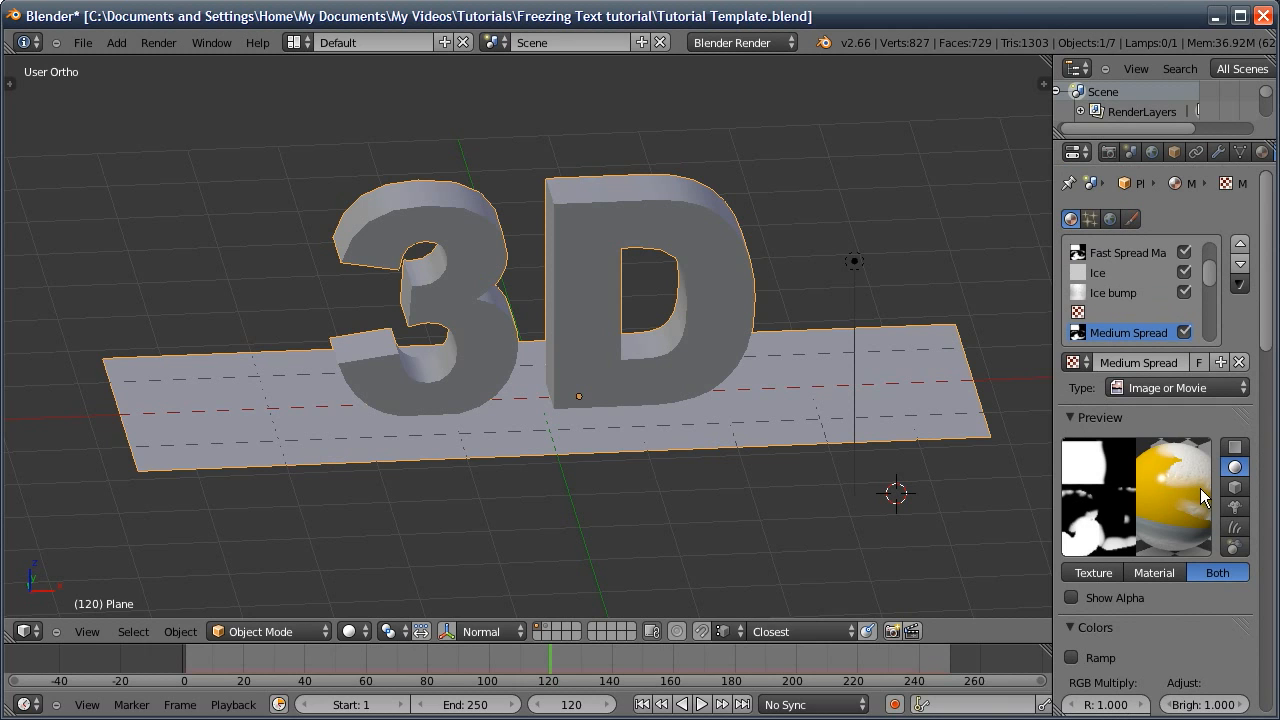
{"action": "scroll", "coordinate": [1211, 273], "scroll_direction": "down", "scroll_amount": 1}
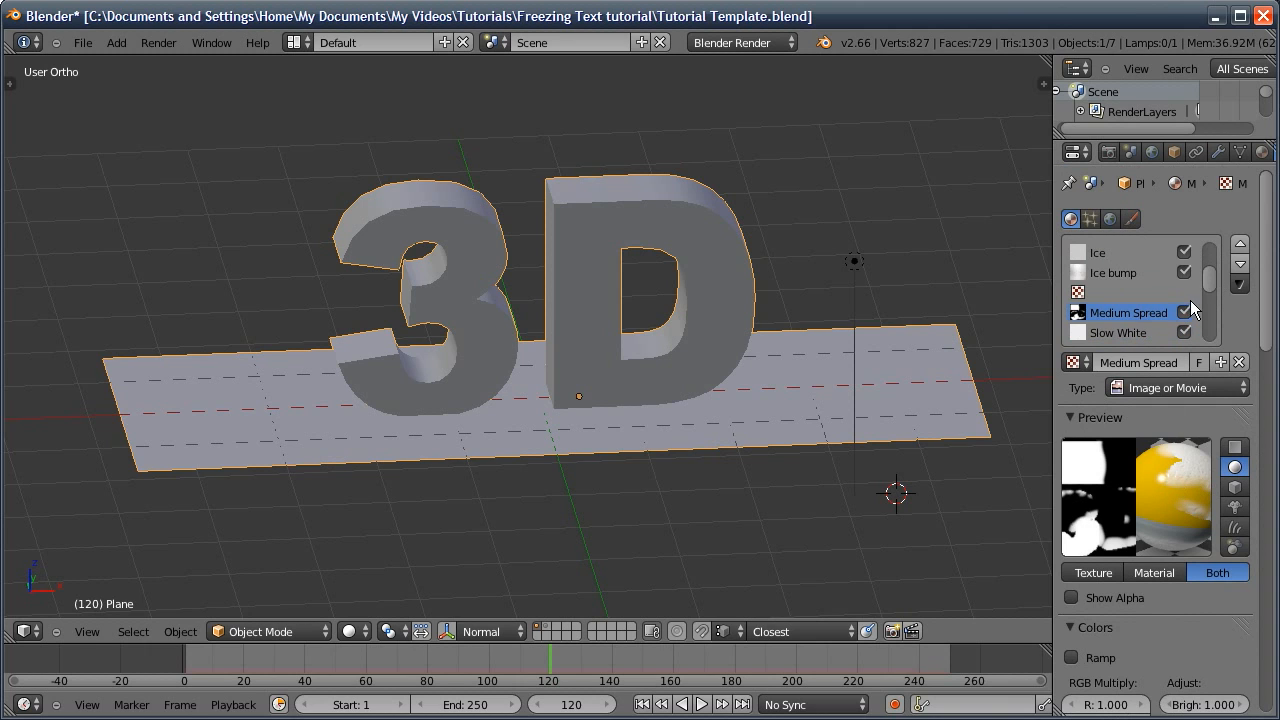
Switch the Medium Spread and Slow White textures off and back on to compare the material preview
{"action": "left_click", "coordinate": [1185, 314]}
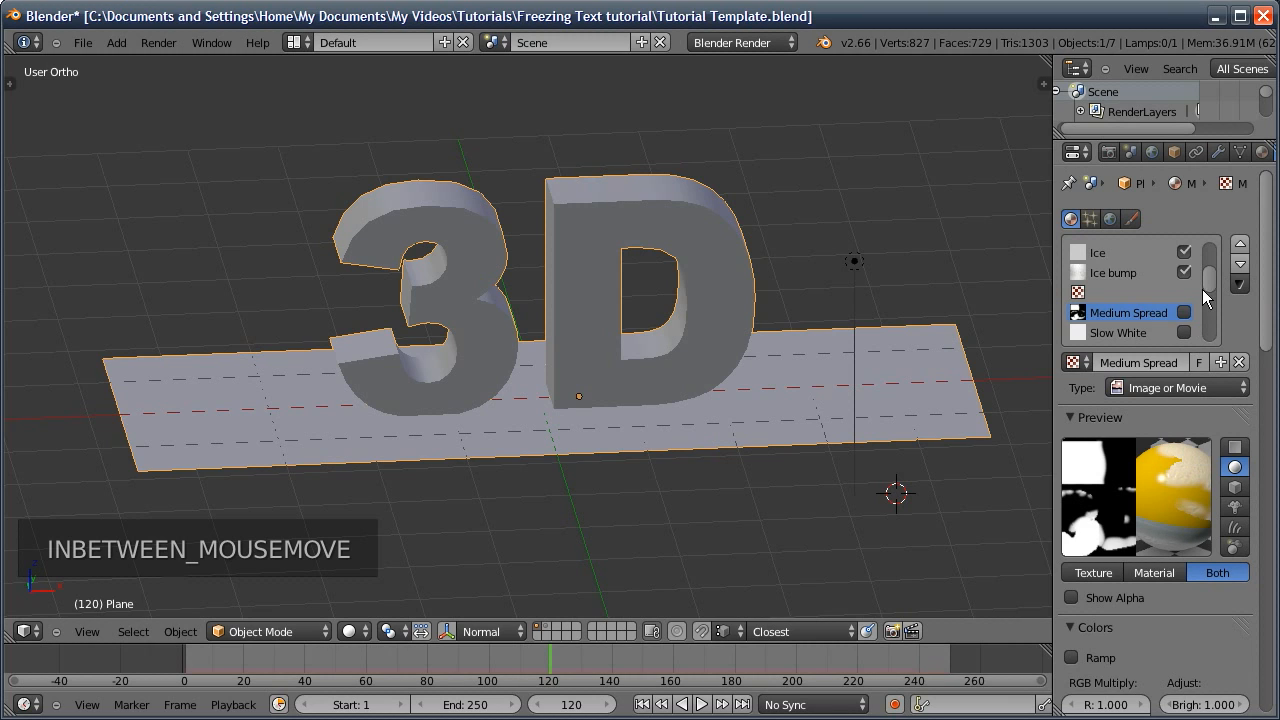
{"action": "left_click_drag", "start_coordinate": [1210, 280], "coordinate": [1210, 270]}
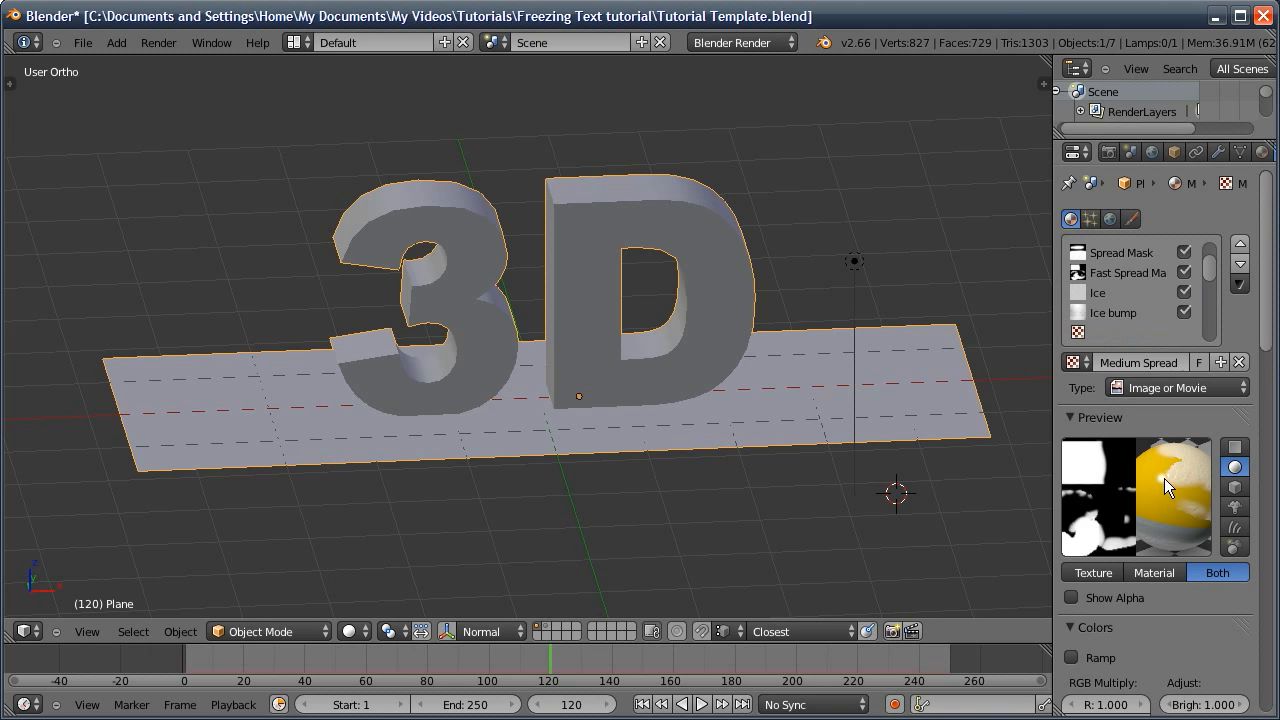
{"action": "left_click_drag", "start_coordinate": [1207, 260], "coordinate": [1211, 279]}
{"action": "left_click", "coordinate": [1185, 294]}
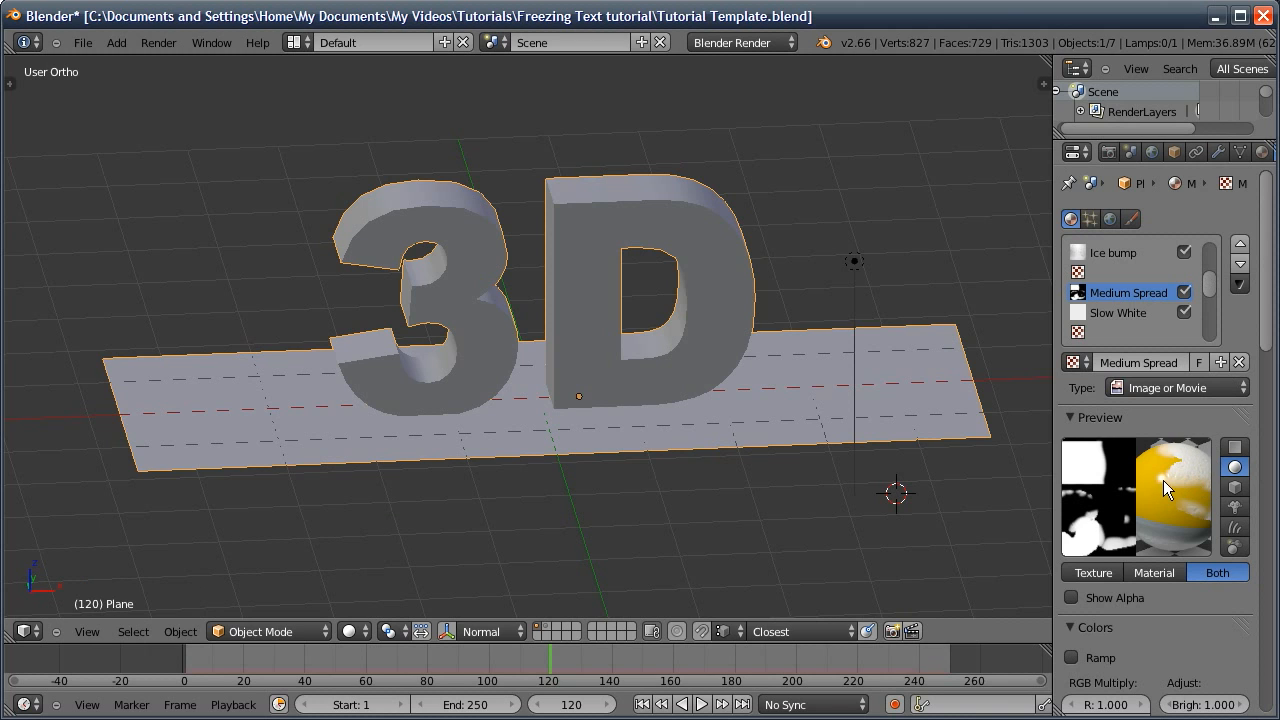
Review the Medium Spread sequence settings, select the Fast Spread Mask and render frame 120 to check both spreads
{"action": "scroll", "coordinate": [1150, 468], "scroll_direction": "down", "scroll_amount": 15}
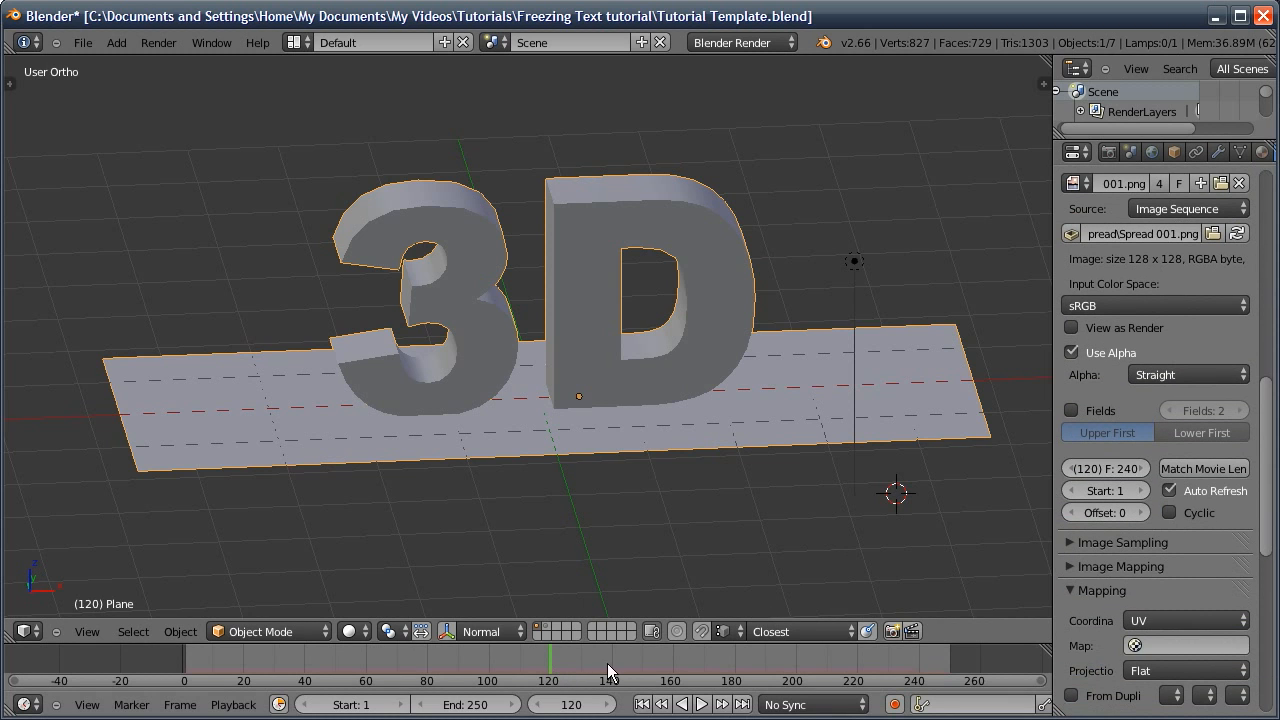
{"action": "scroll", "coordinate": [1140, 271], "scroll_direction": "up", "scroll_amount": 10}
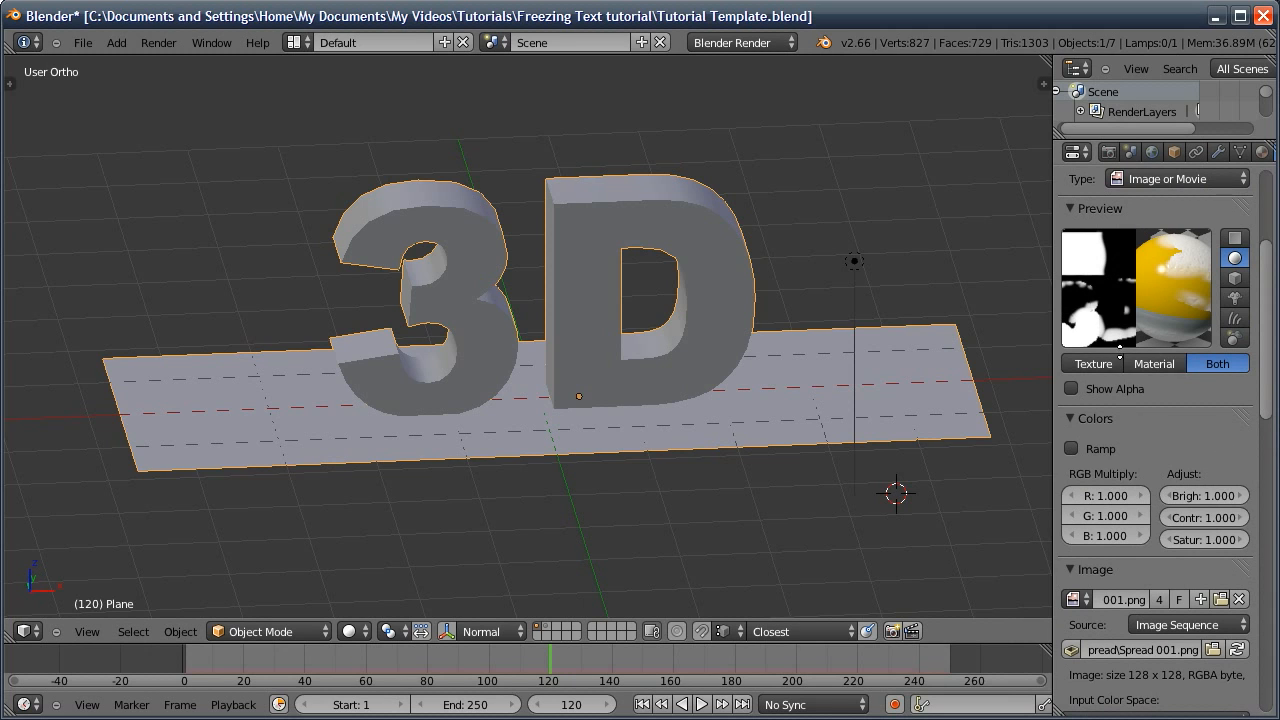
{"action": "scroll", "coordinate": [1120, 356], "scroll_direction": "up", "scroll_amount": 5}
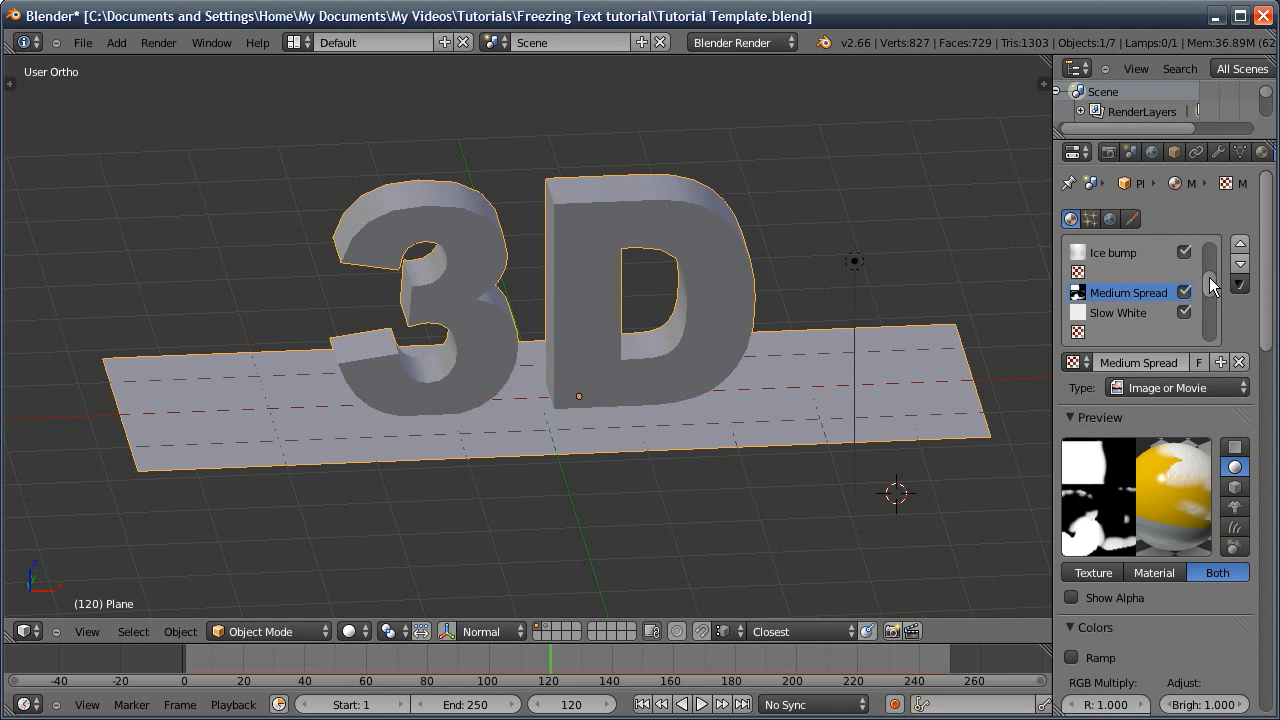
{"action": "scroll", "coordinate": [1207, 274], "scroll_direction": "up", "scroll_amount": 3}
{"action": "left_click", "coordinate": [1124, 271]}
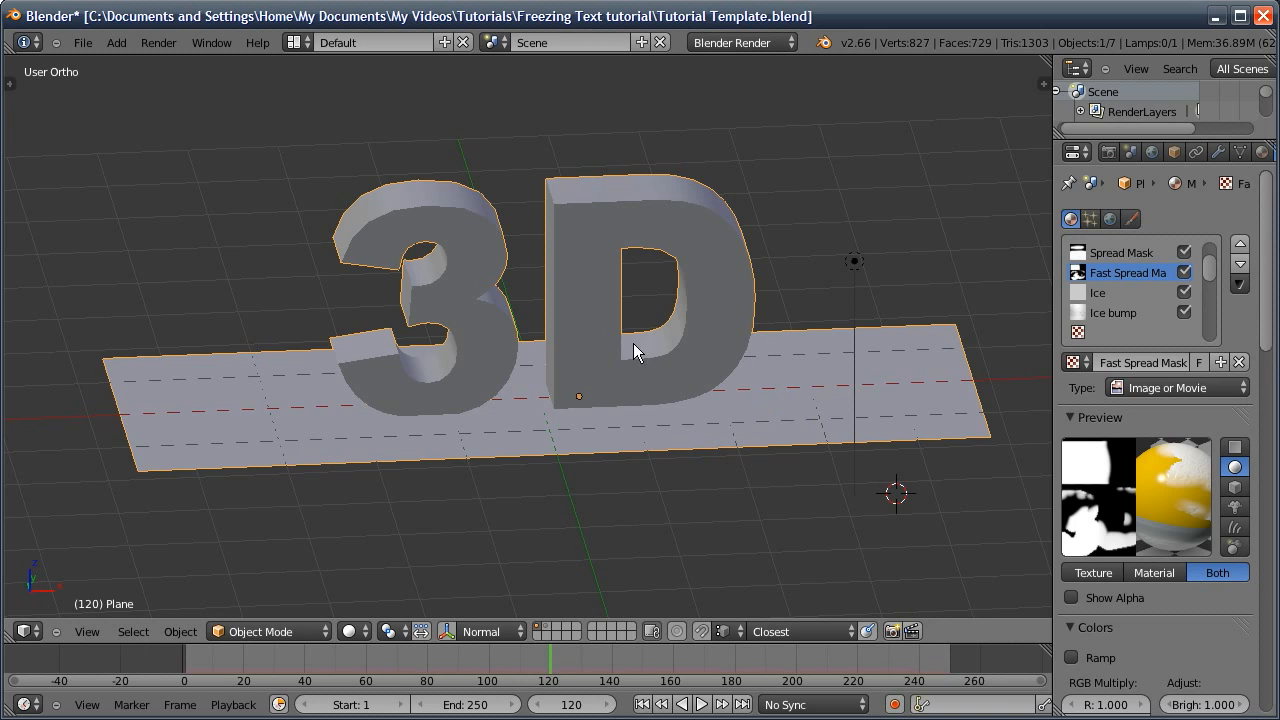
{"action": "left_click", "coordinate": [1108, 152]}
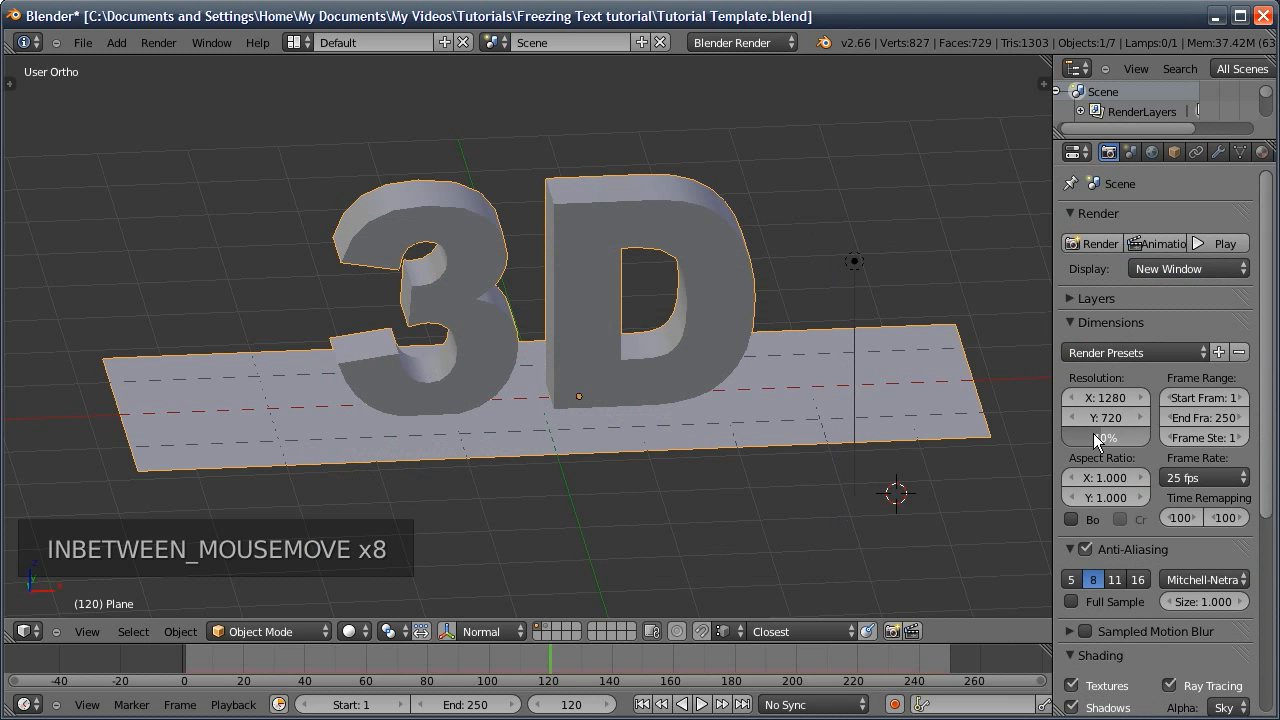
{"action": "key", "text": "F12"}
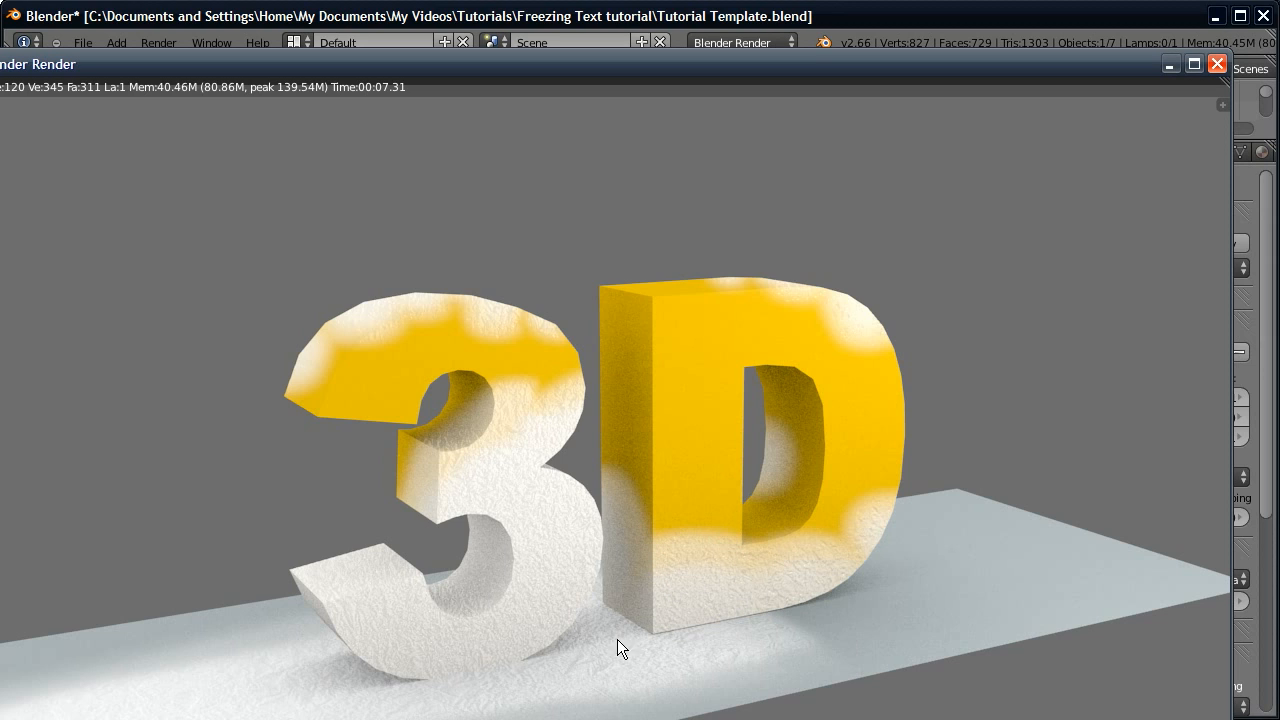
Close the rendered frame and review the image settings of the Fast Spread Mask texture
{"action": "left_click", "coordinate": [1217, 64]}
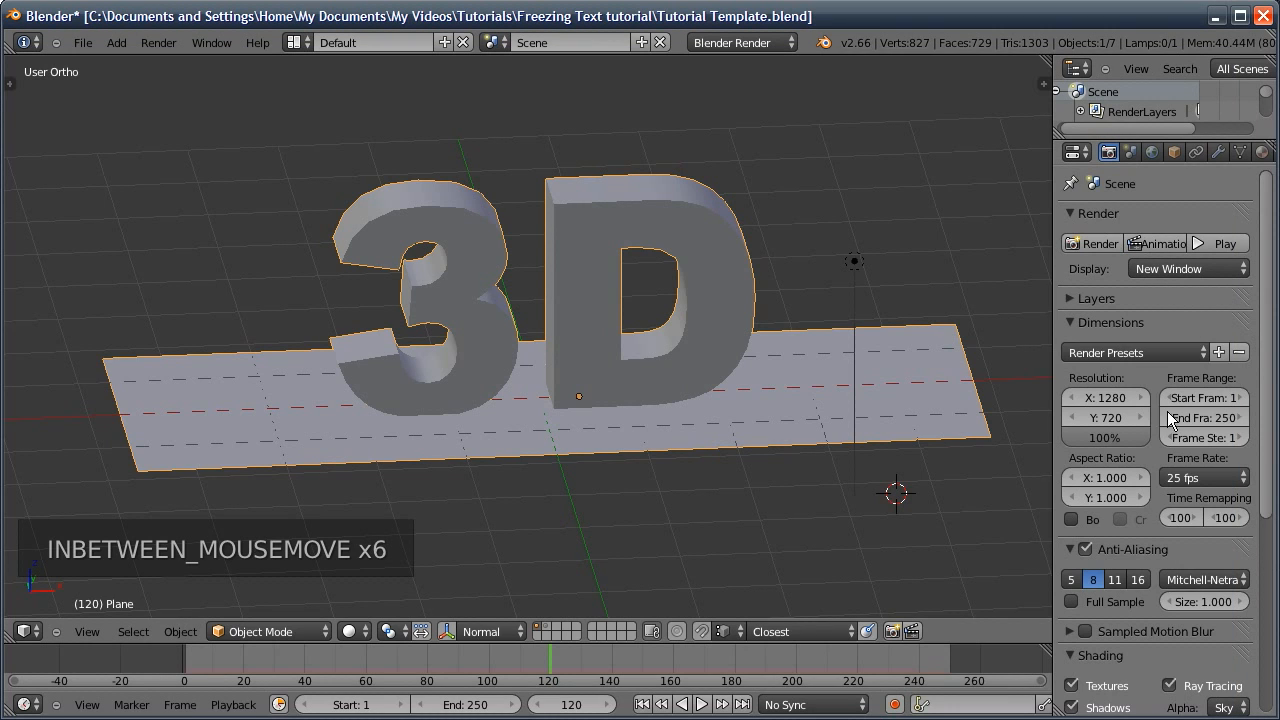
{"action": "left_click", "coordinate": [1208, 151]}
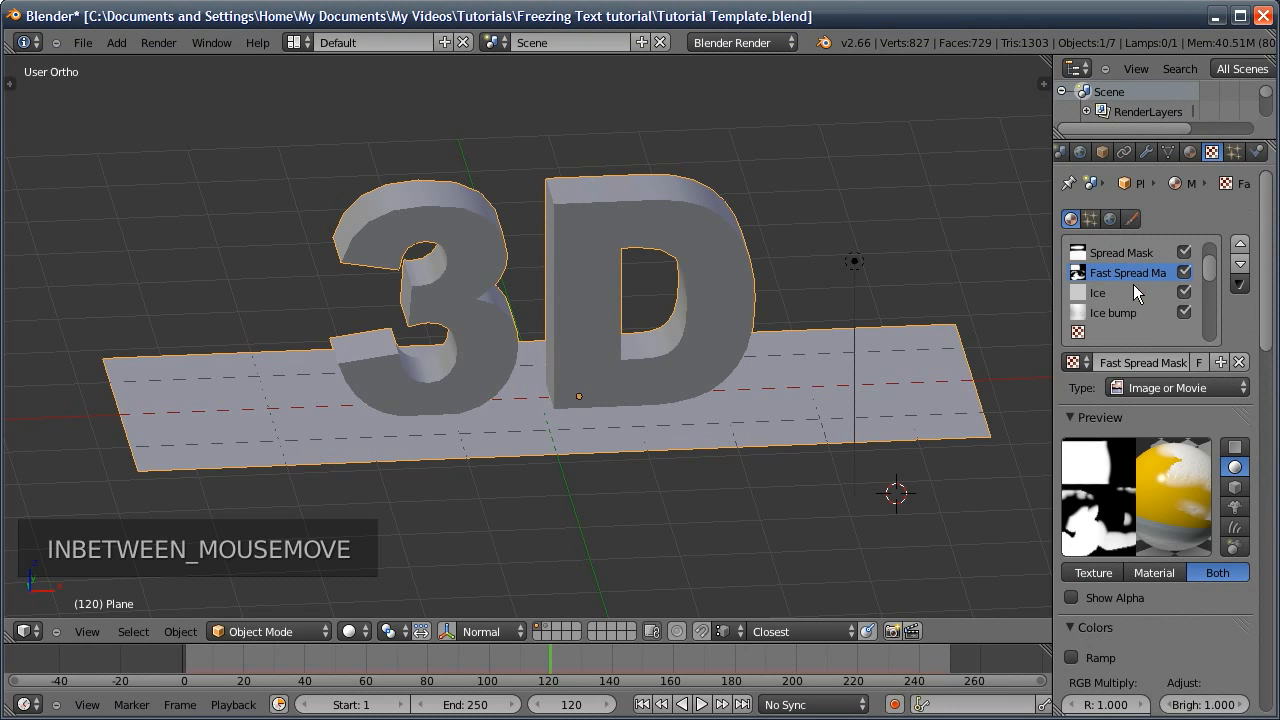
{"action": "scroll", "coordinate": [1195, 617], "scroll_direction": "down", "scroll_amount": 7}
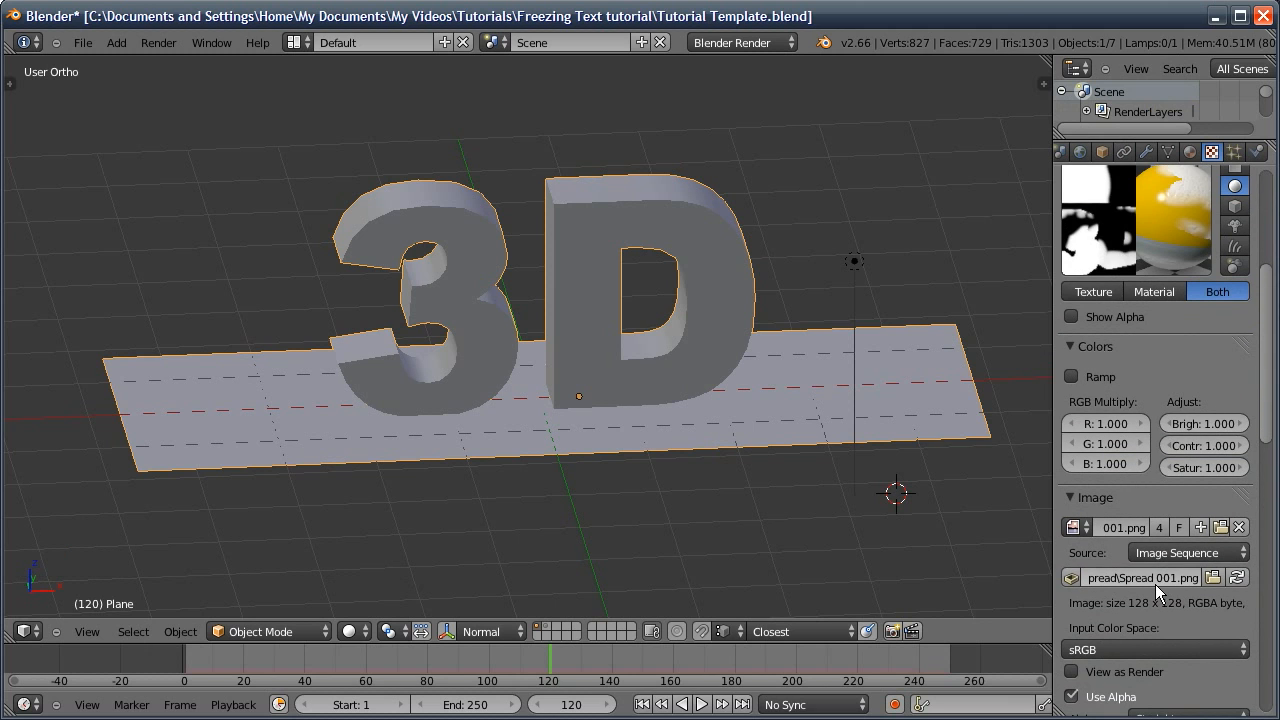
{"action": "scroll", "coordinate": [1155, 584], "scroll_direction": "up", "scroll_amount": 7}
Set the frame offset of the image sequence in the particle system's Texture.001 to -5
{"action": "left_click", "coordinate": [1234, 152]}
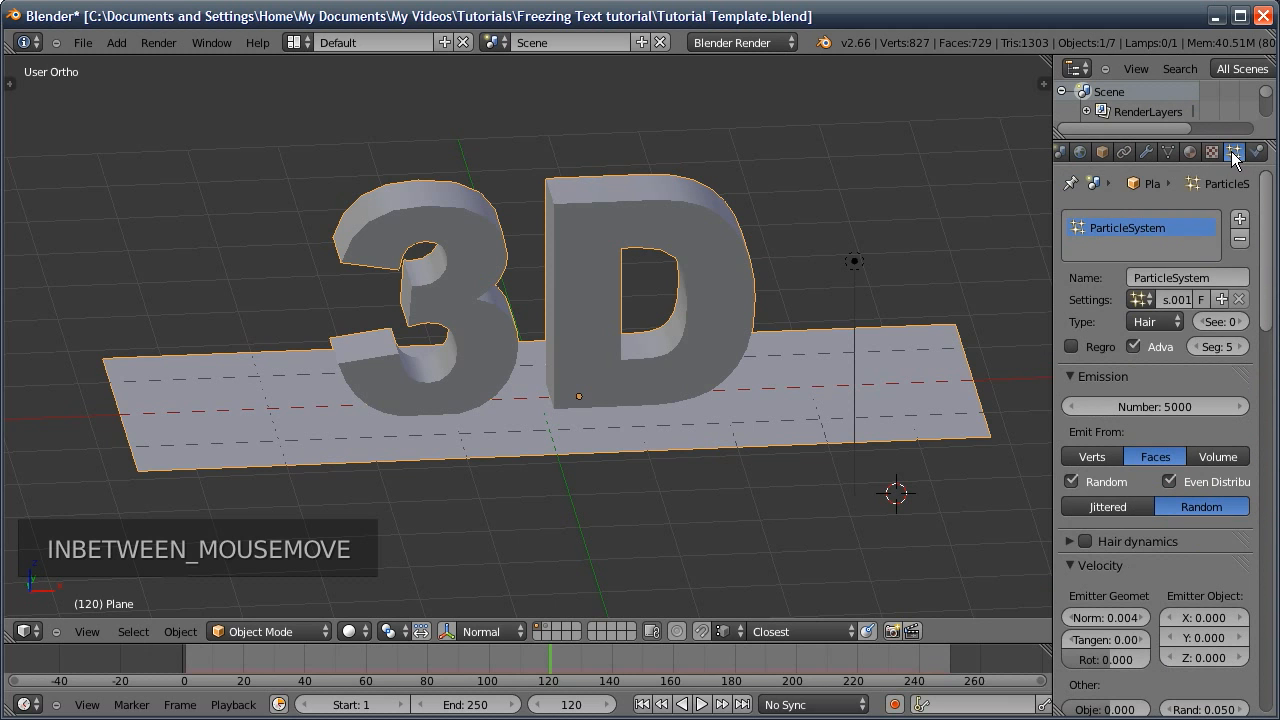
{"action": "left_click", "coordinate": [1211, 151]}
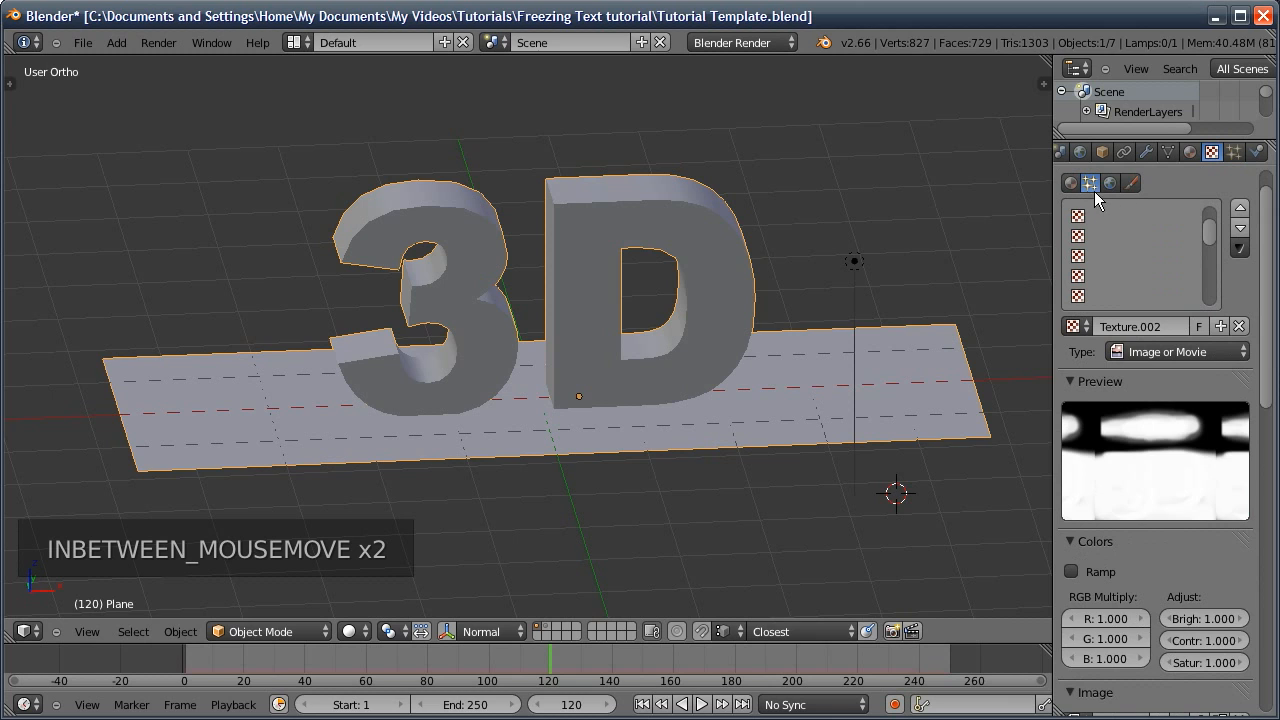
{"action": "scroll", "coordinate": [1146, 325], "scroll_direction": "up", "scroll_amount": 1}
{"action": "left_click_drag", "start_coordinate": [1210, 261], "coordinate": [1211, 250]}
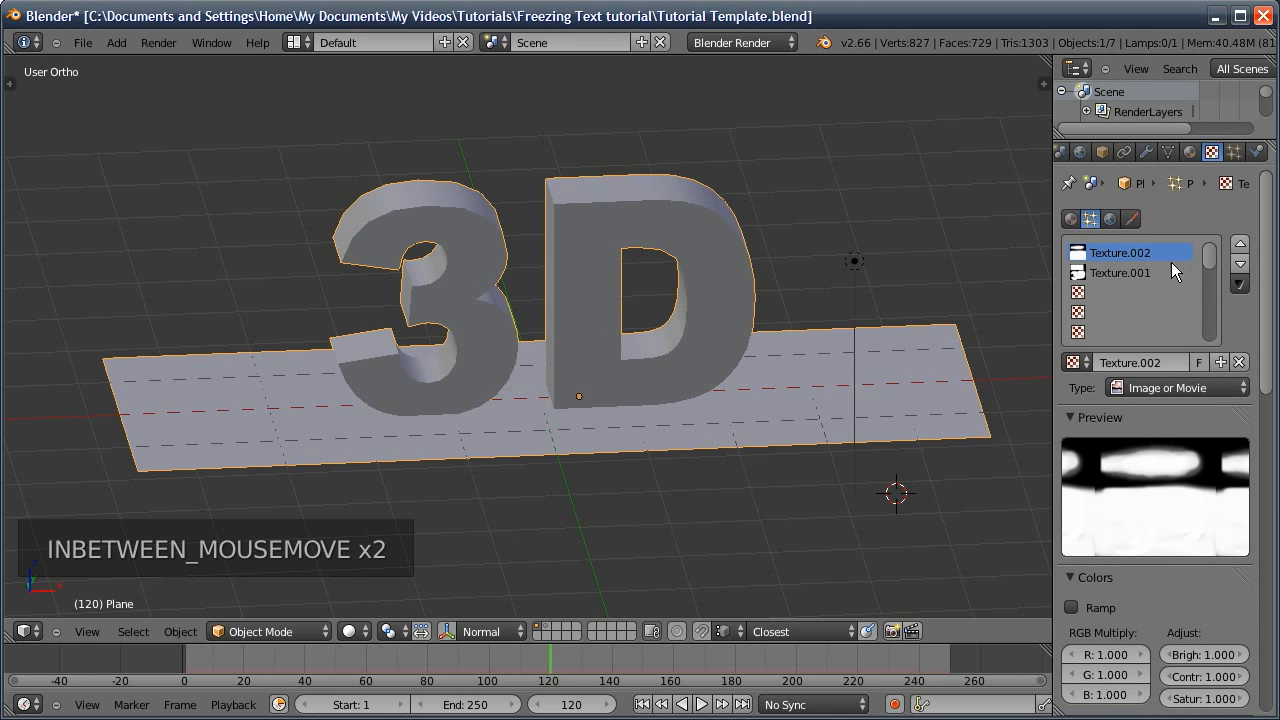
{"action": "left_click", "coordinate": [1118, 274]}
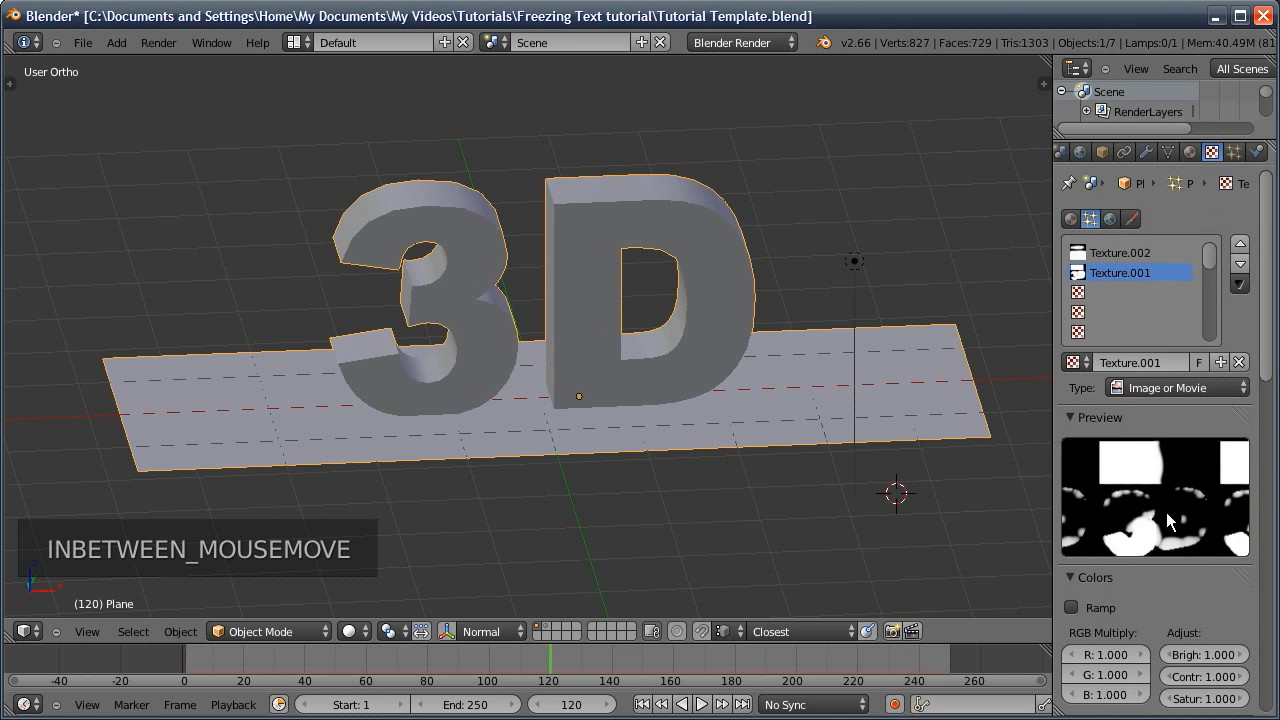
{"action": "scroll", "coordinate": [1166, 512], "scroll_direction": "down", "scroll_amount": 10}
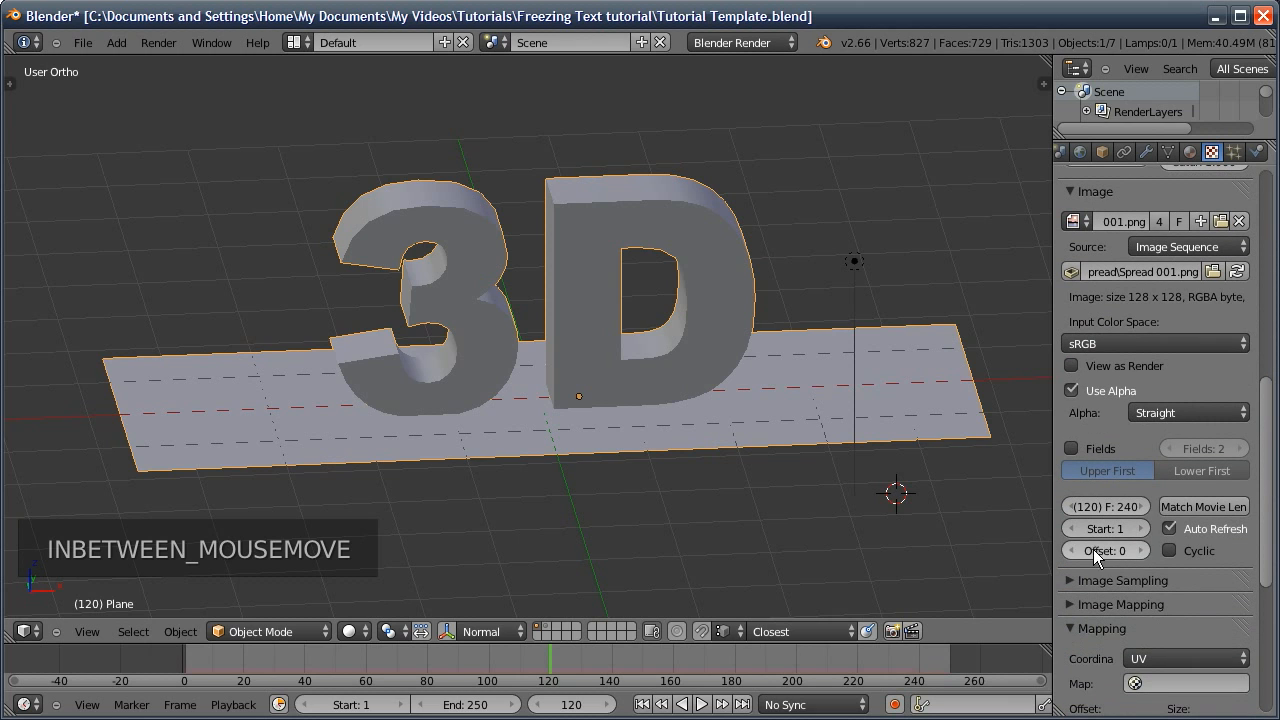
{"action": "left_click", "coordinate": [1093, 549]}
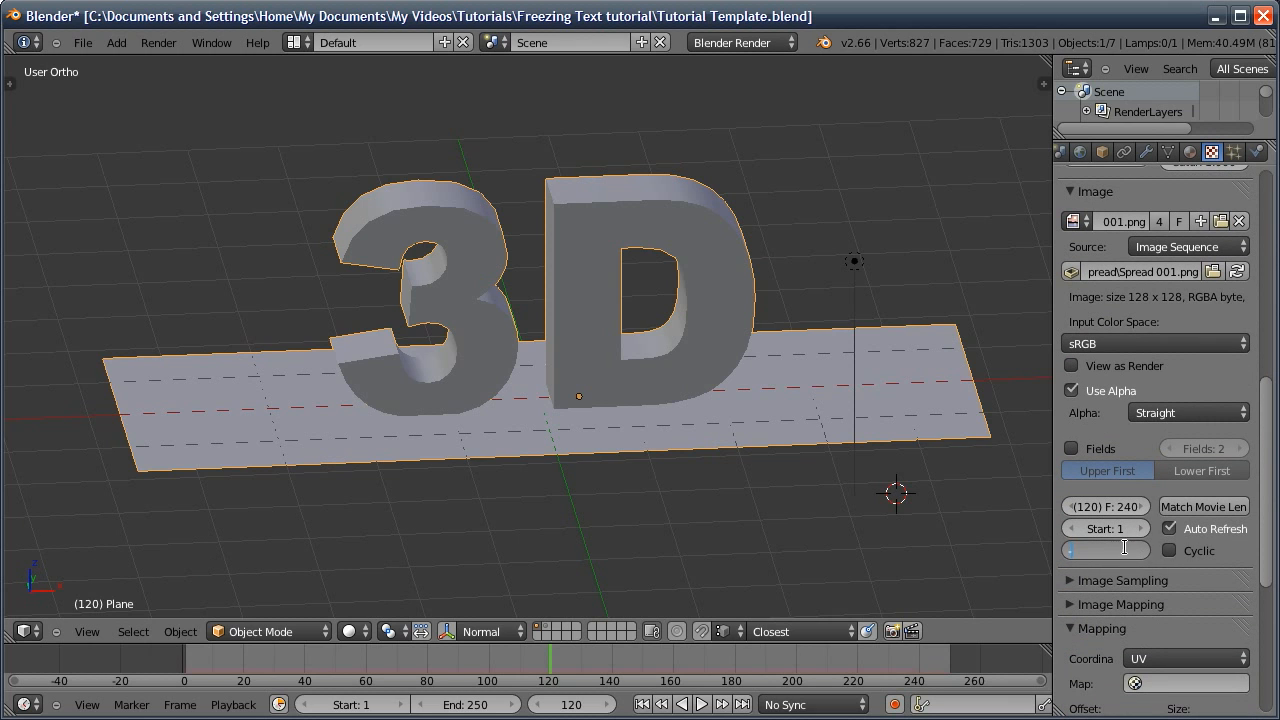
{"action": "type", "text": "-5"}
{"action": "key", "text": "Return"}
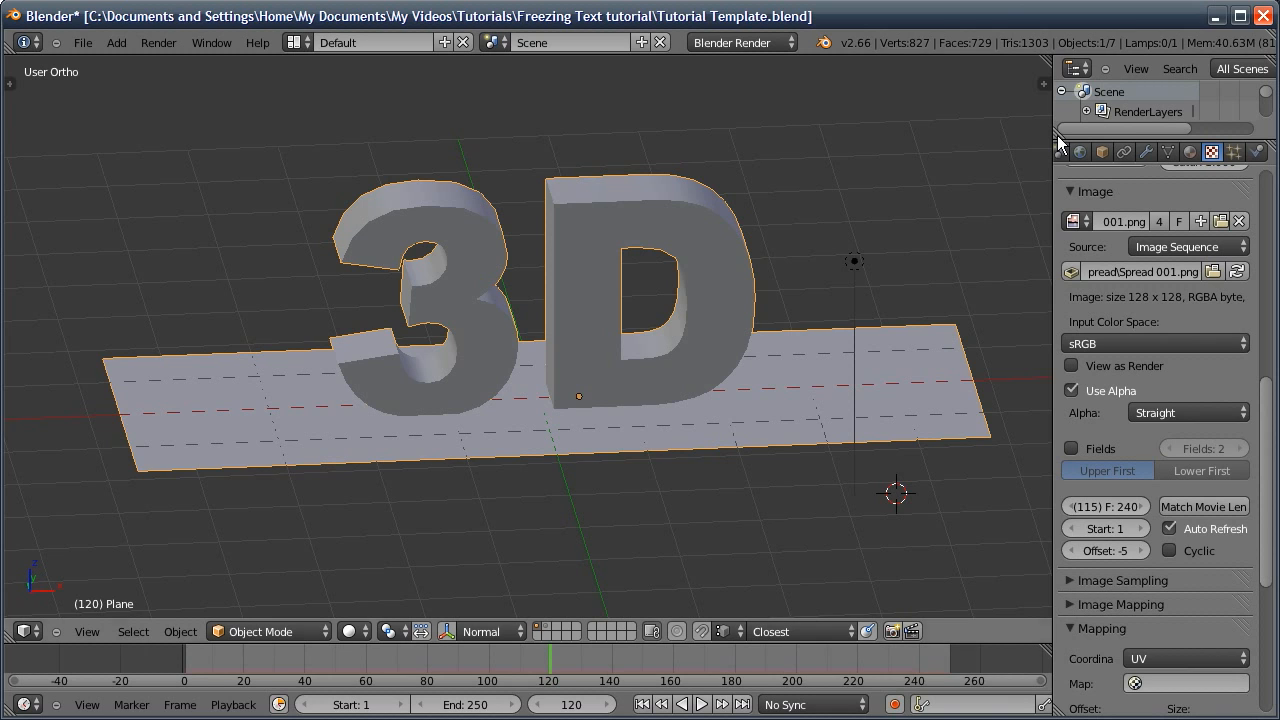
Turn on the particle system modifier and render frame 120 at 50% resolution to check the particles
{"action": "left_click", "coordinate": [1146, 151]}
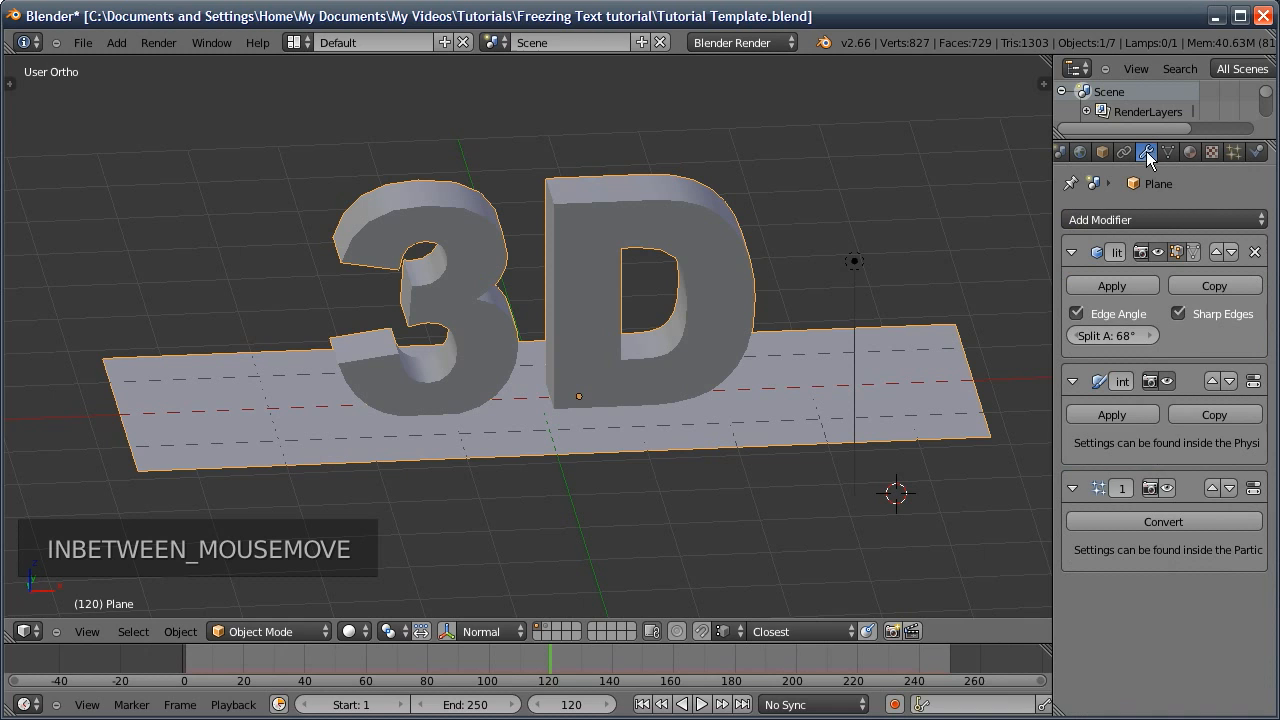
{"action": "left_click", "coordinate": [1163, 493]}
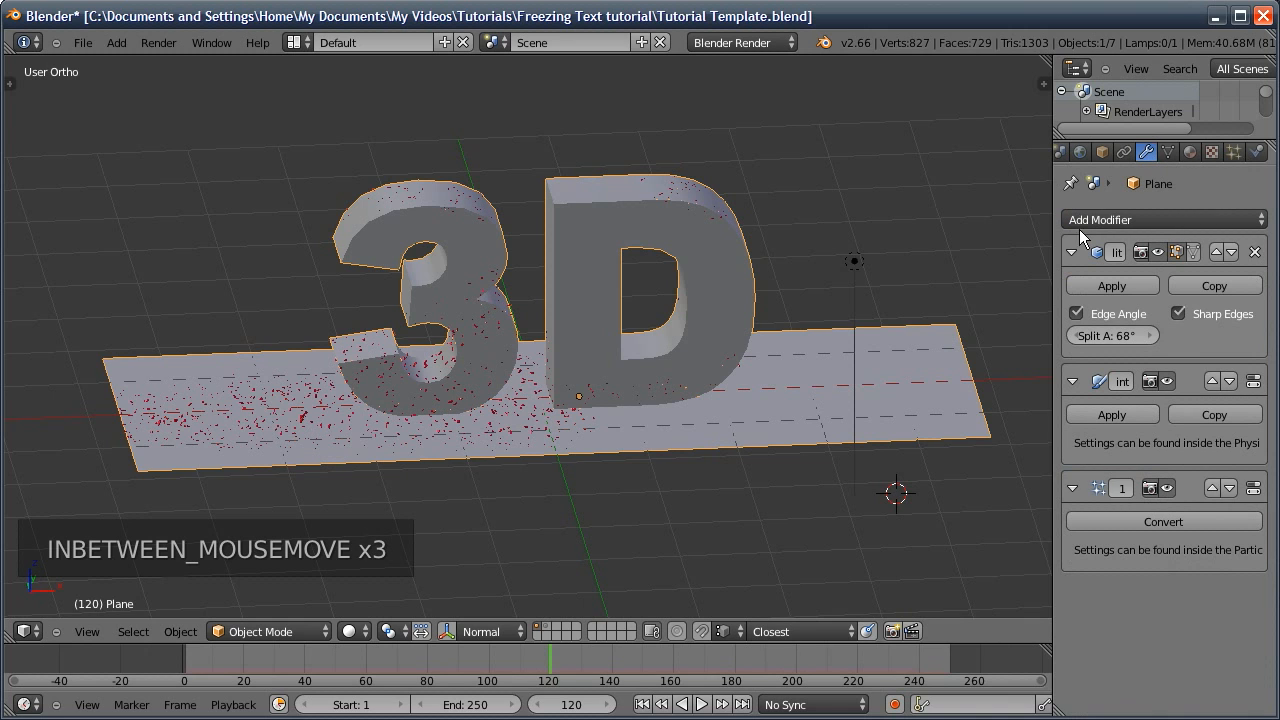
{"action": "middle_click_drag", "start_coordinate": [1060, 149], "coordinate": [1107, 147]}
{"action": "left_click", "coordinate": [1085, 152]}
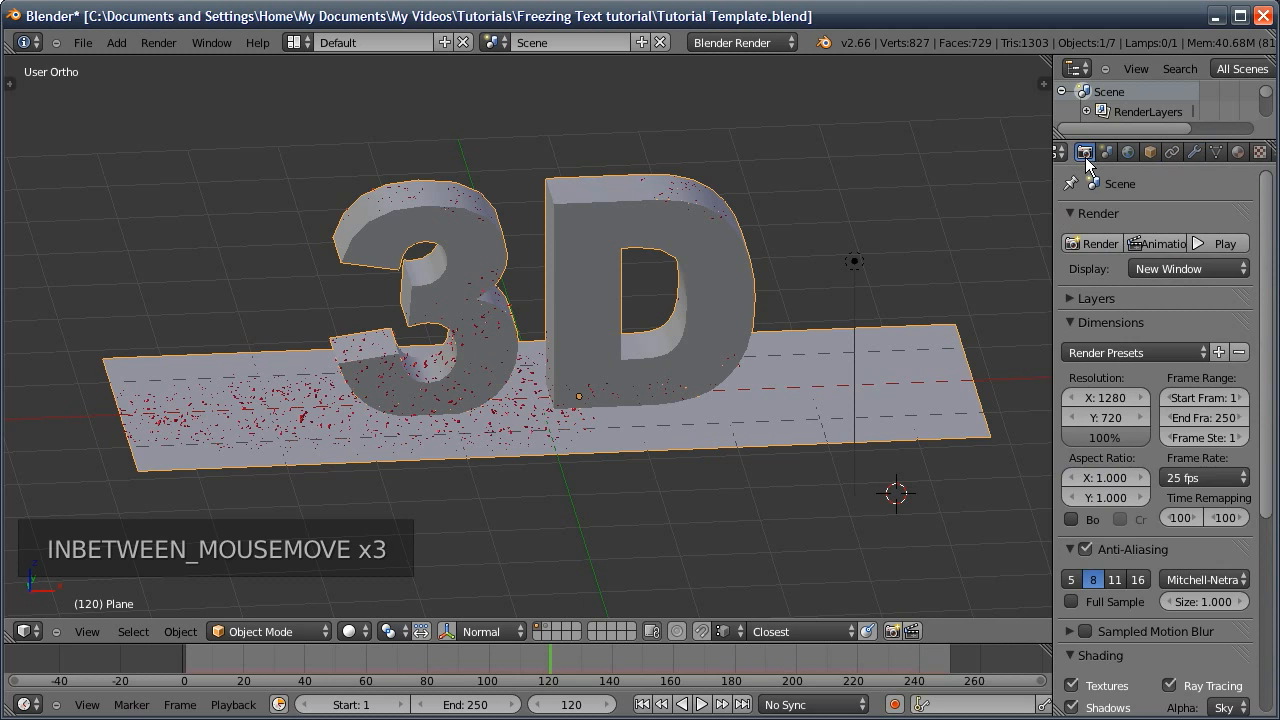
{"action": "left_click", "coordinate": [1106, 437]}
{"action": "type", "text": "50"}
{"action": "key", "text": "Return"}
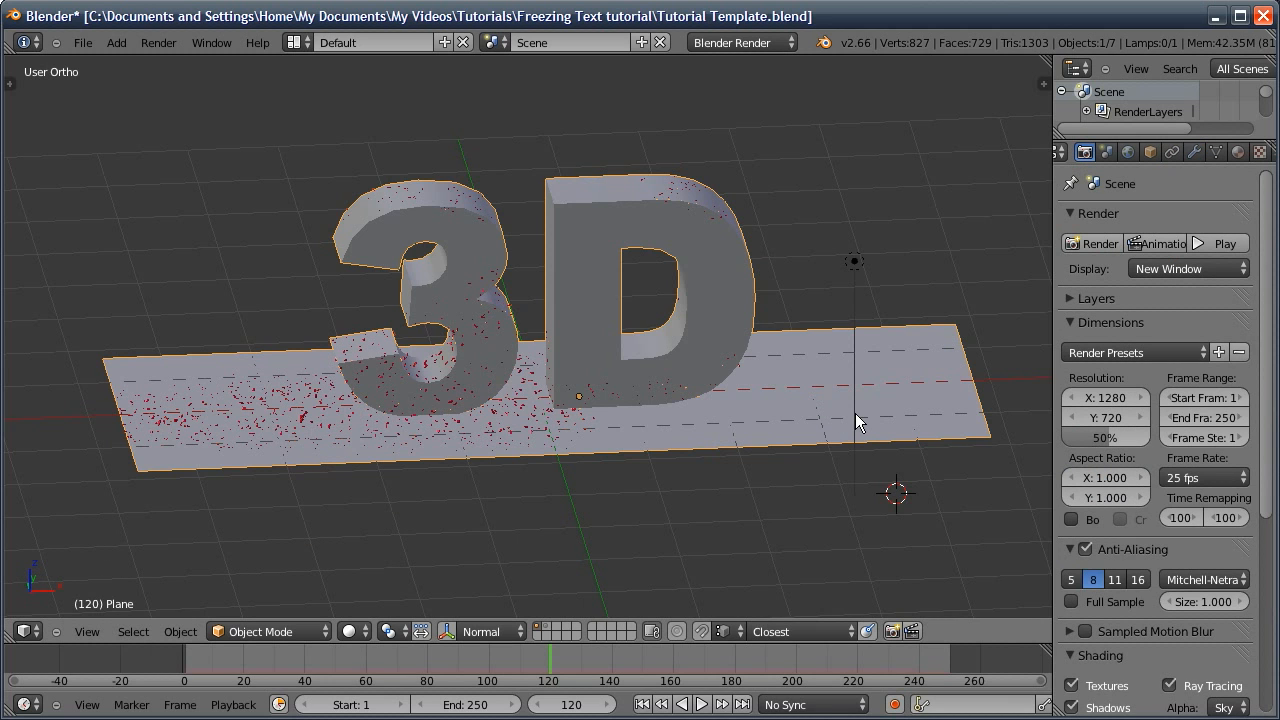
{"action": "key", "text": "F12"}
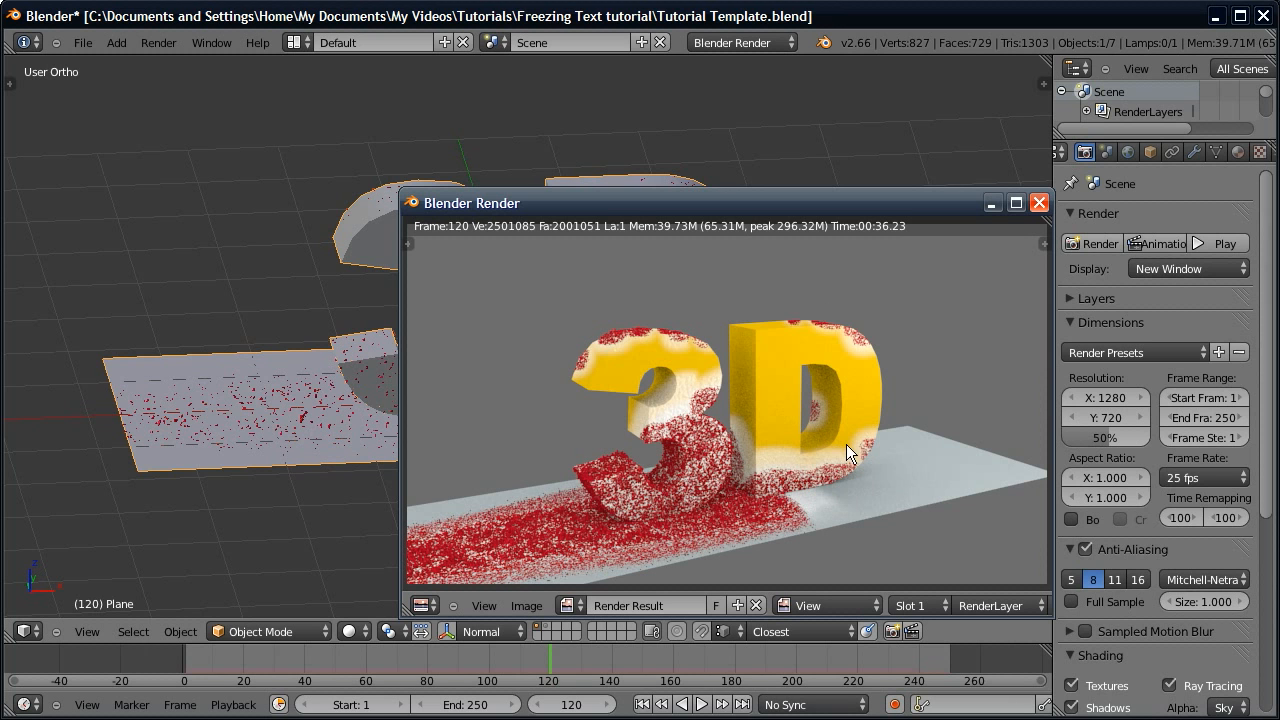
{"action": "left_click", "coordinate": [1040, 201]}
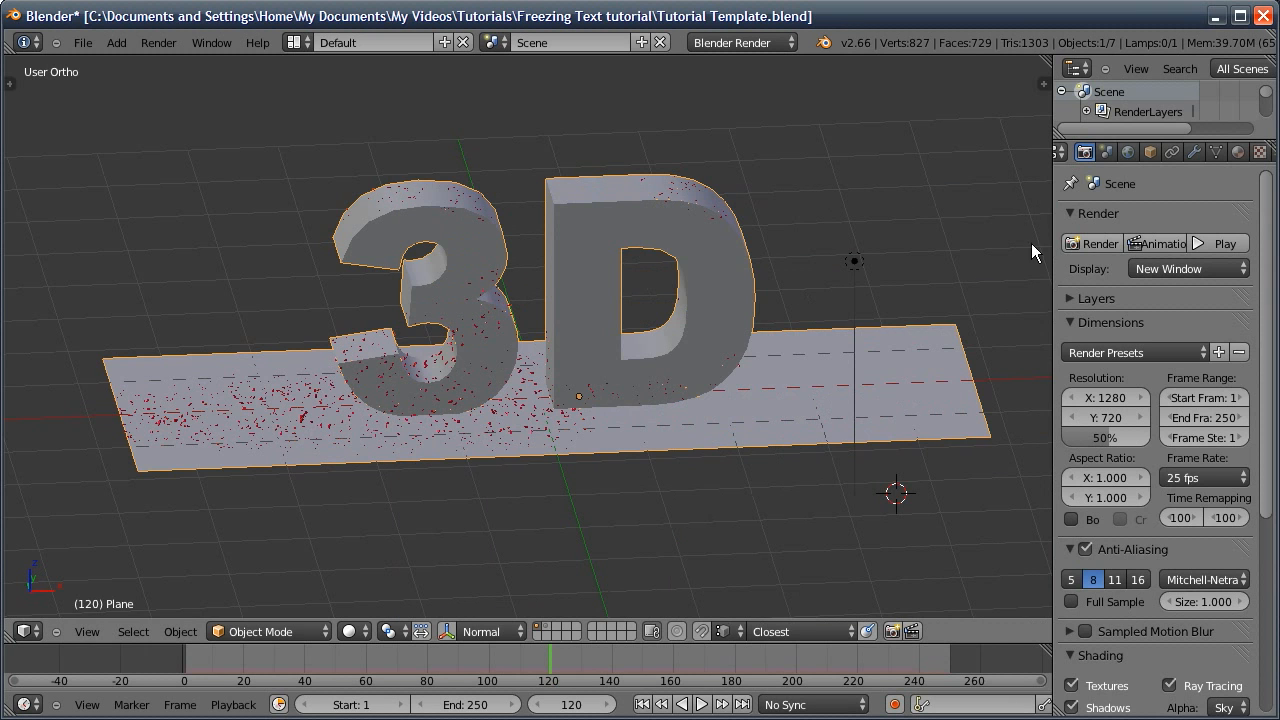
Change the diffuse colour of the particle cubes' Material.001 to near-white with saturation 0 and make the material Shadeless
{"action": "middle_click_drag", "start_coordinate": [684, 365], "coordinate": [684, 336]}
{"action": "right_click", "coordinate": [832, 395]}
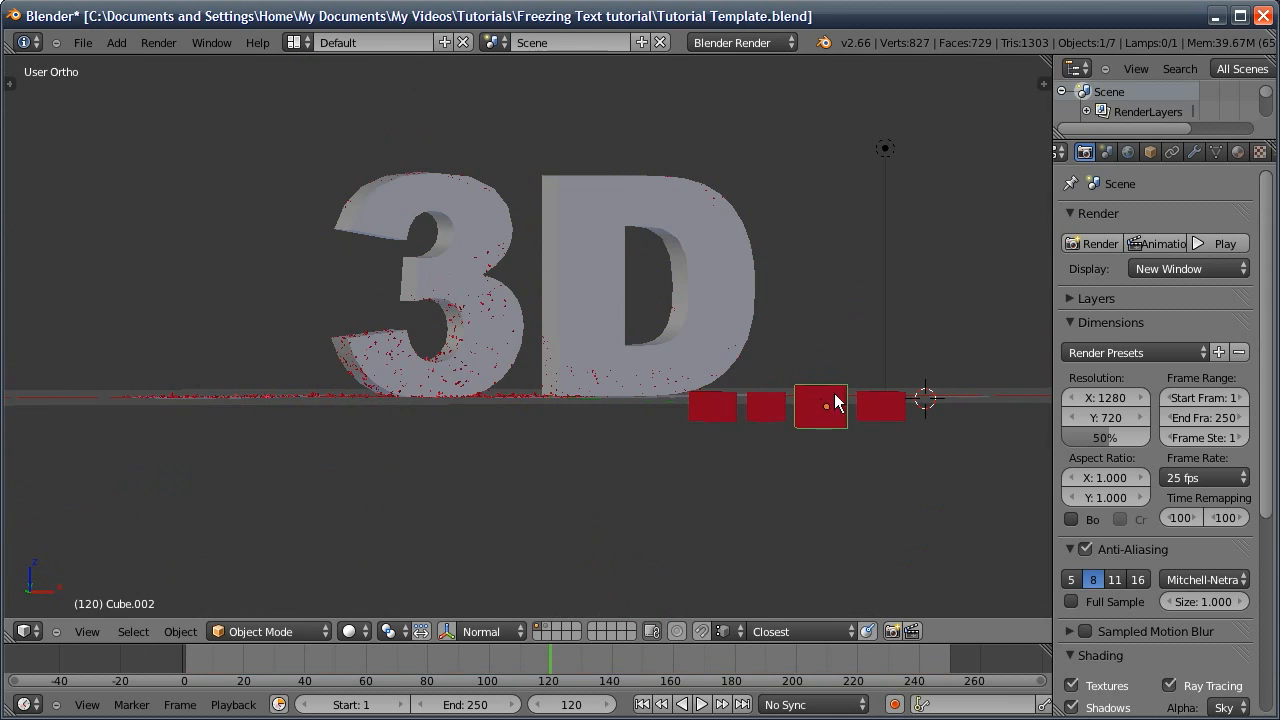
{"action": "left_click", "coordinate": [1238, 152]}
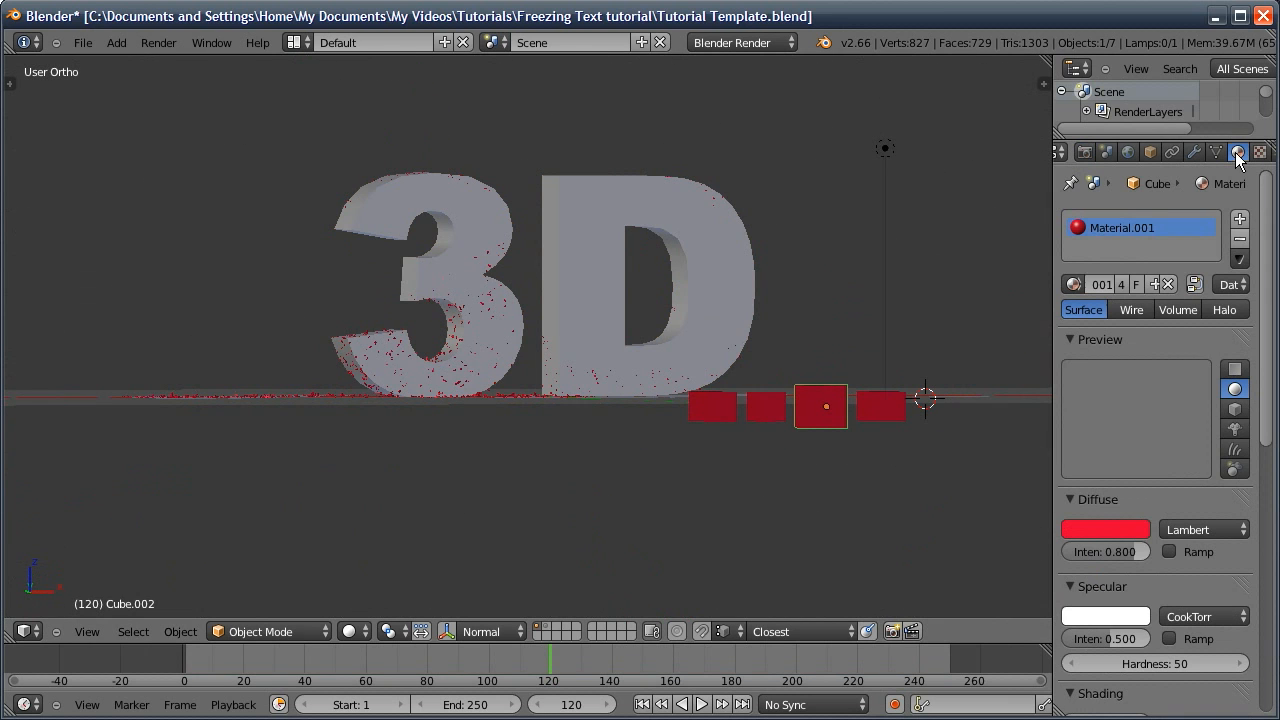
{"action": "left_click", "coordinate": [1102, 527]}
{"action": "left_click_drag", "start_coordinate": [1051, 479], "coordinate": [871, 466]}
{"action": "left_click_drag", "start_coordinate": [1044, 490], "coordinate": [1058, 495]}
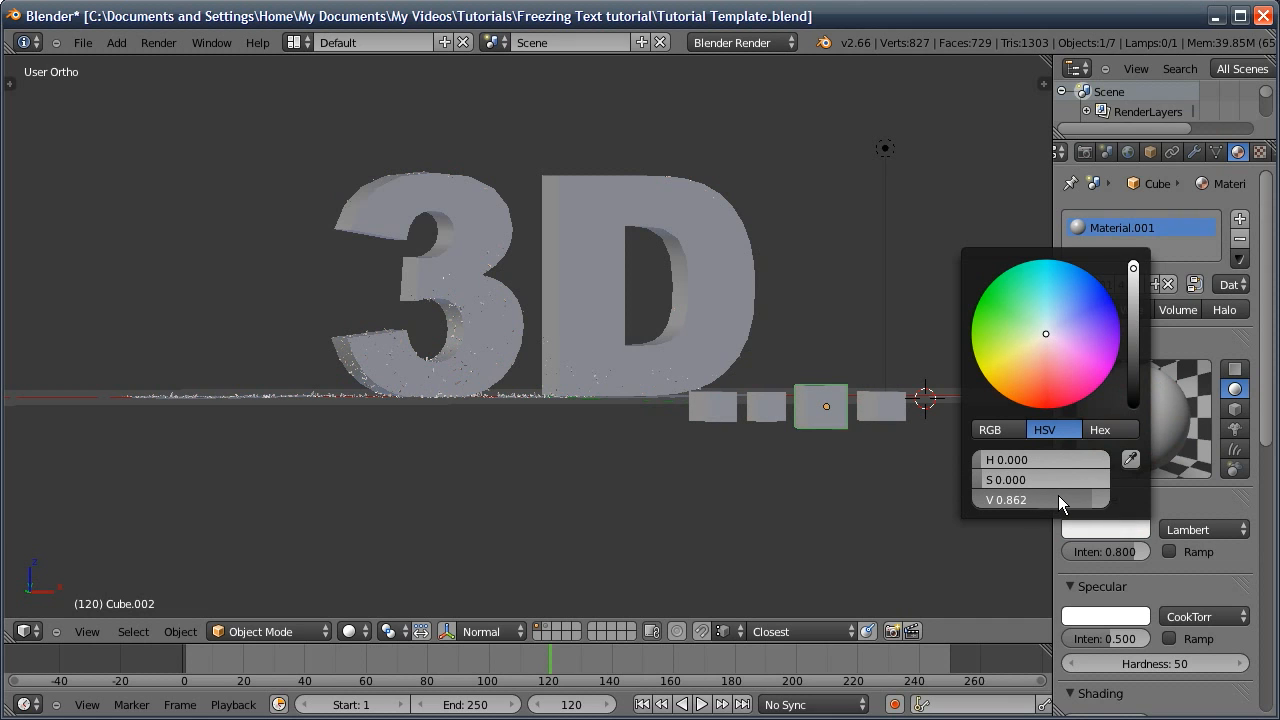
{"action": "scroll", "coordinate": [1165, 592], "scroll_direction": "down", "scroll_amount": 4}
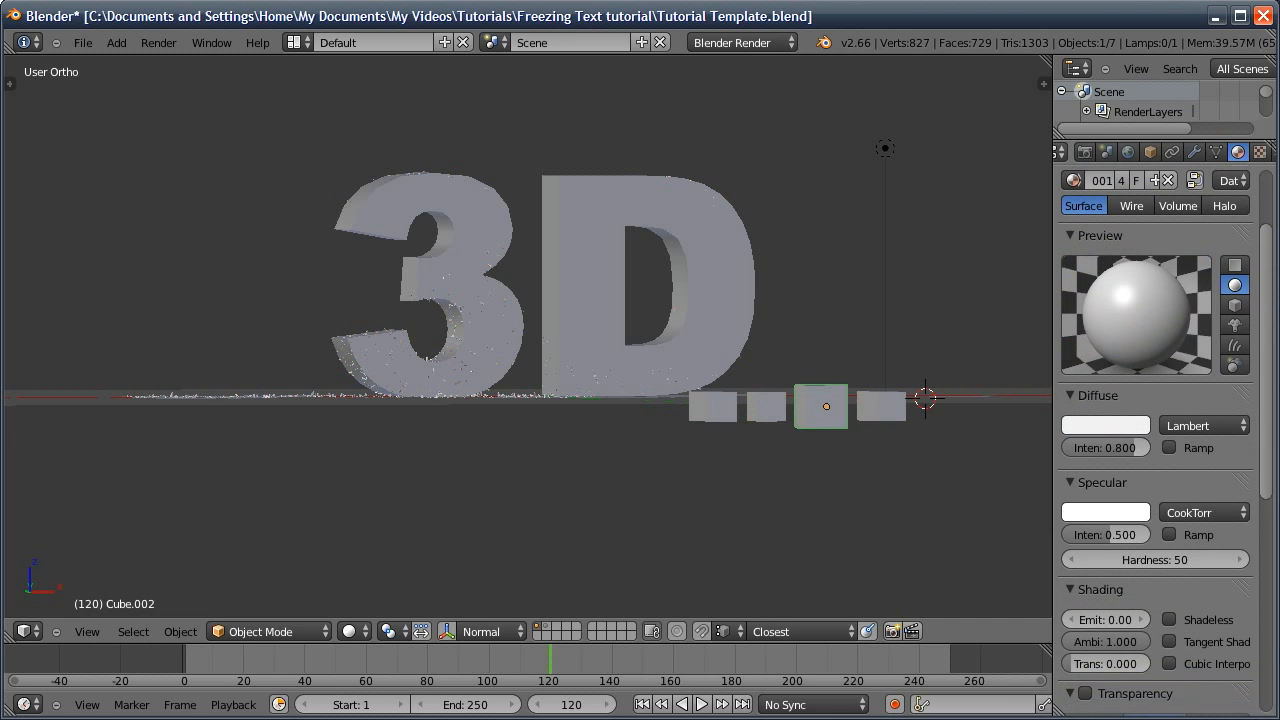
{"action": "left_click", "coordinate": [1168, 620]}
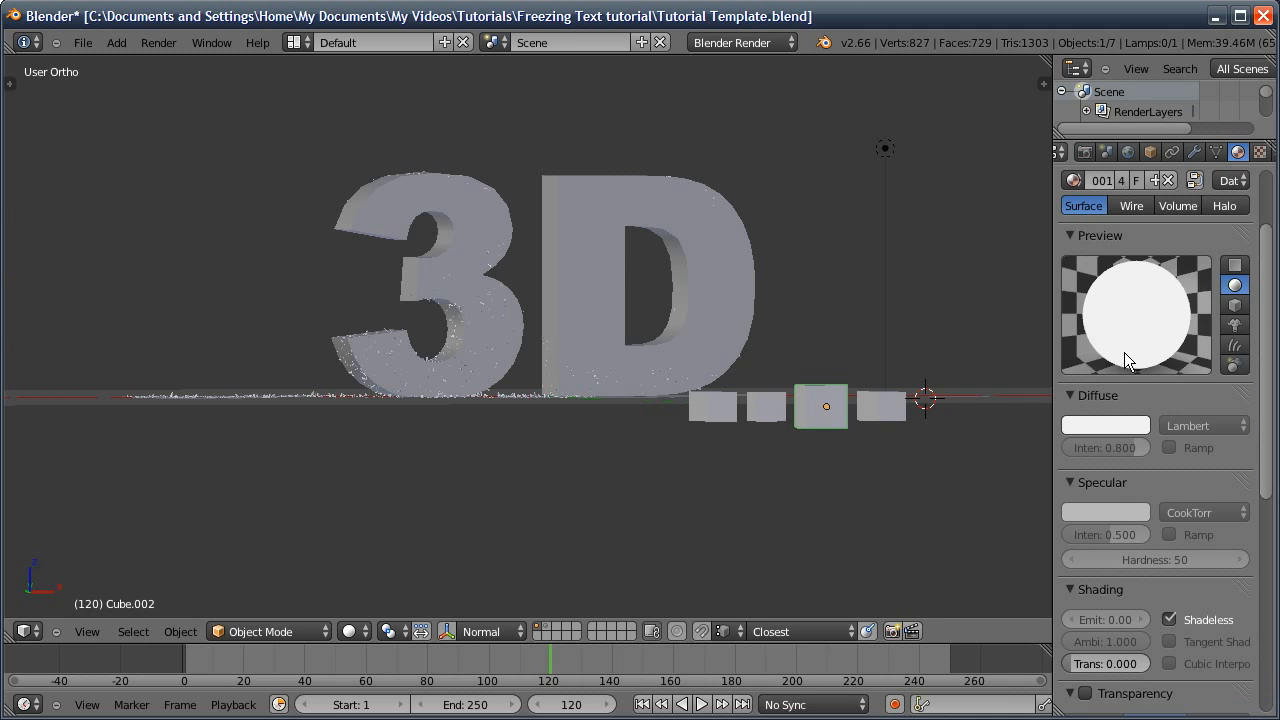
Render frame 120 to check the white particles on the text, then close the result
{"action": "middle_click_drag", "start_coordinate": [980, 370], "coordinate": [749, 404]}
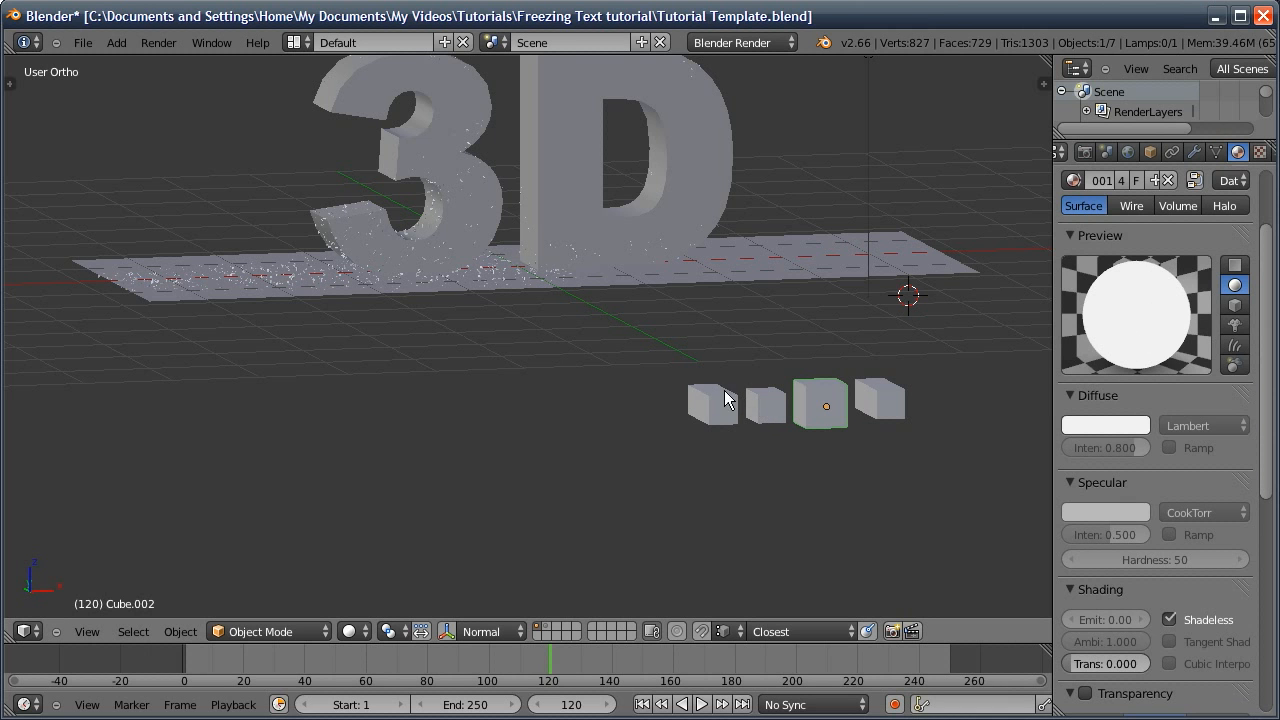
{"action": "key", "text": "F11"}
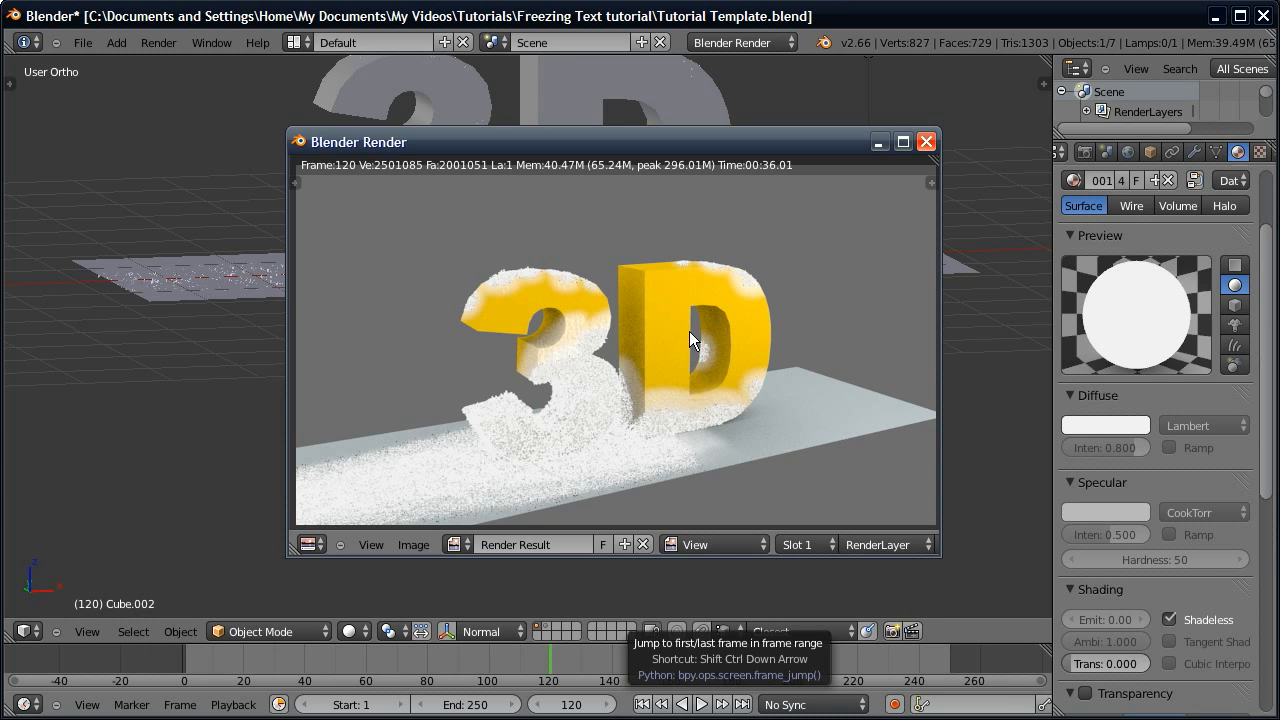
{"action": "key", "text": "Escape"}
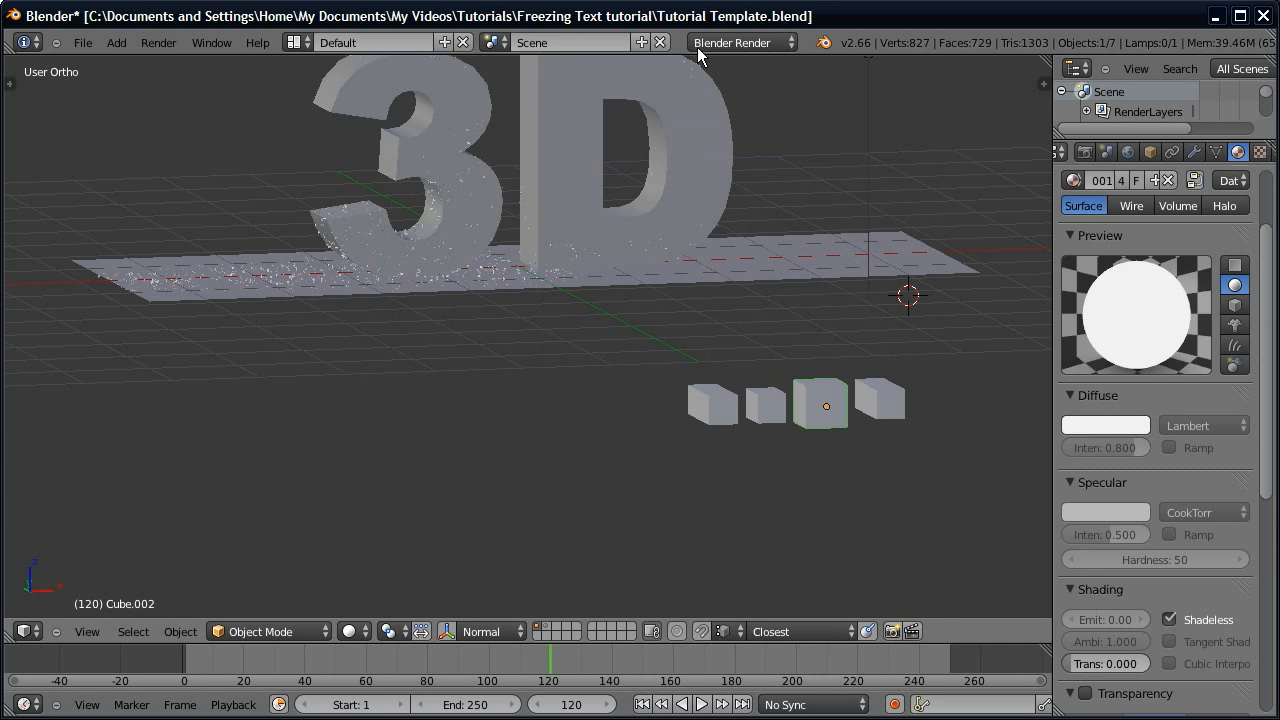
Select the combined text and ground object and turn off its particle system modifier in the viewport
{"action": "middle_click_drag", "start_coordinate": [523, 259], "coordinate": [507, 290]}
{"action": "left_click", "coordinate": [1194, 152]}
{"action": "middle_click_drag", "start_coordinate": [586, 202], "coordinate": [502, 315], "text": "shift"}
{"action": "right_click", "coordinate": [506, 320]}
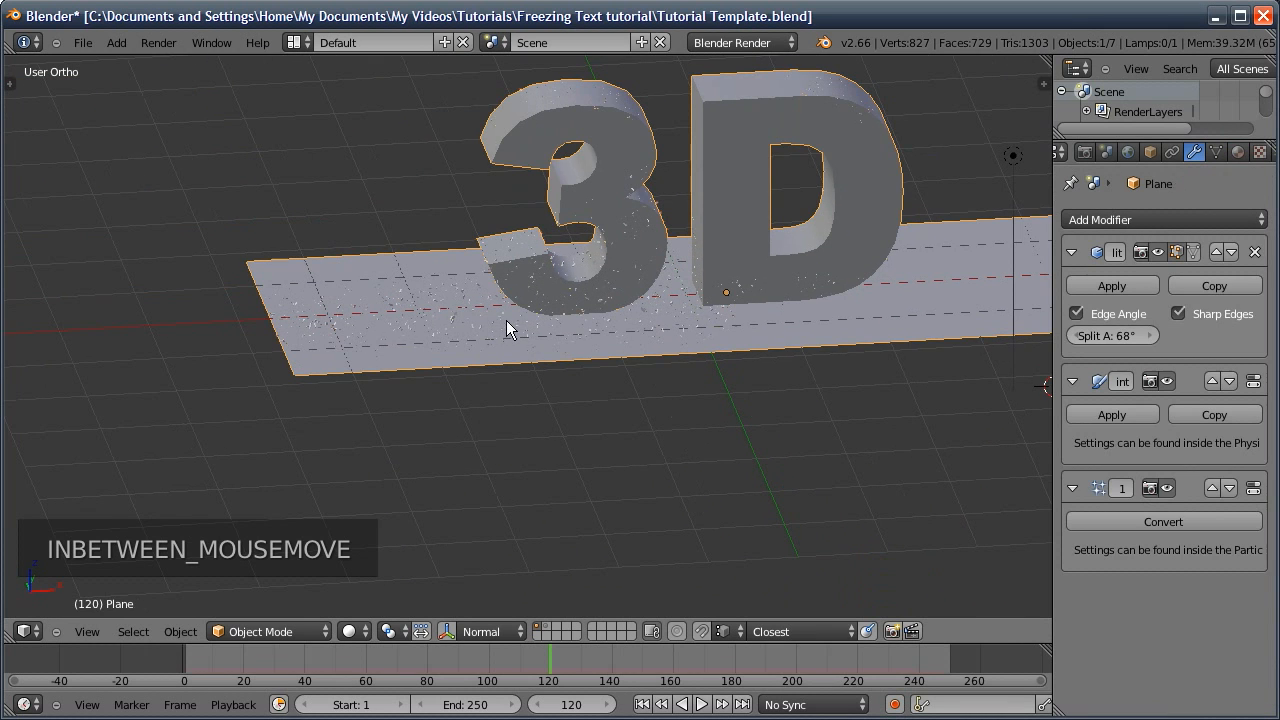
{"action": "left_click", "coordinate": [1170, 489]}
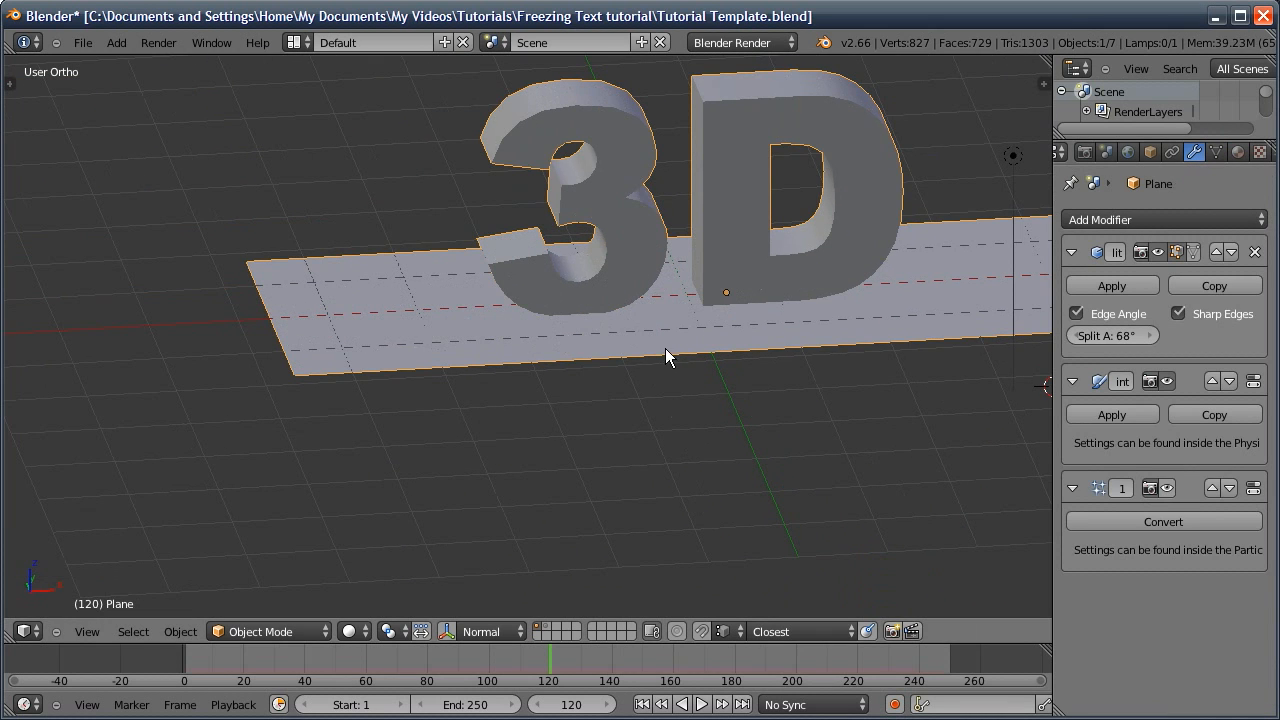
In top view, add a plane mesh behind the ground's left end
{"action": "key", "text": "KP_7"}
{"action": "middle_click_drag", "start_coordinate": [677, 217], "coordinate": [562, 331], "text": "shift"}
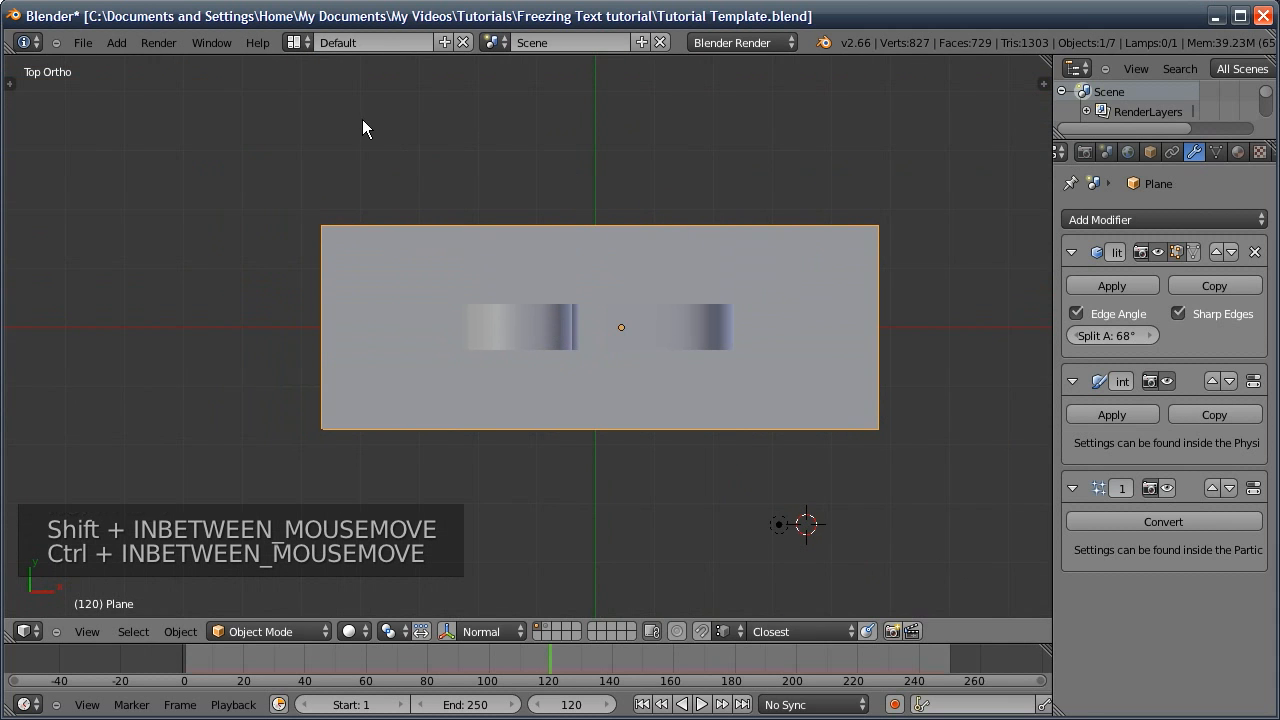
{"action": "key", "text": "shift+a"}
{"action": "mouse_move", "coordinate": [340, 71]}
{"action": "left_click", "coordinate": [404, 71]}
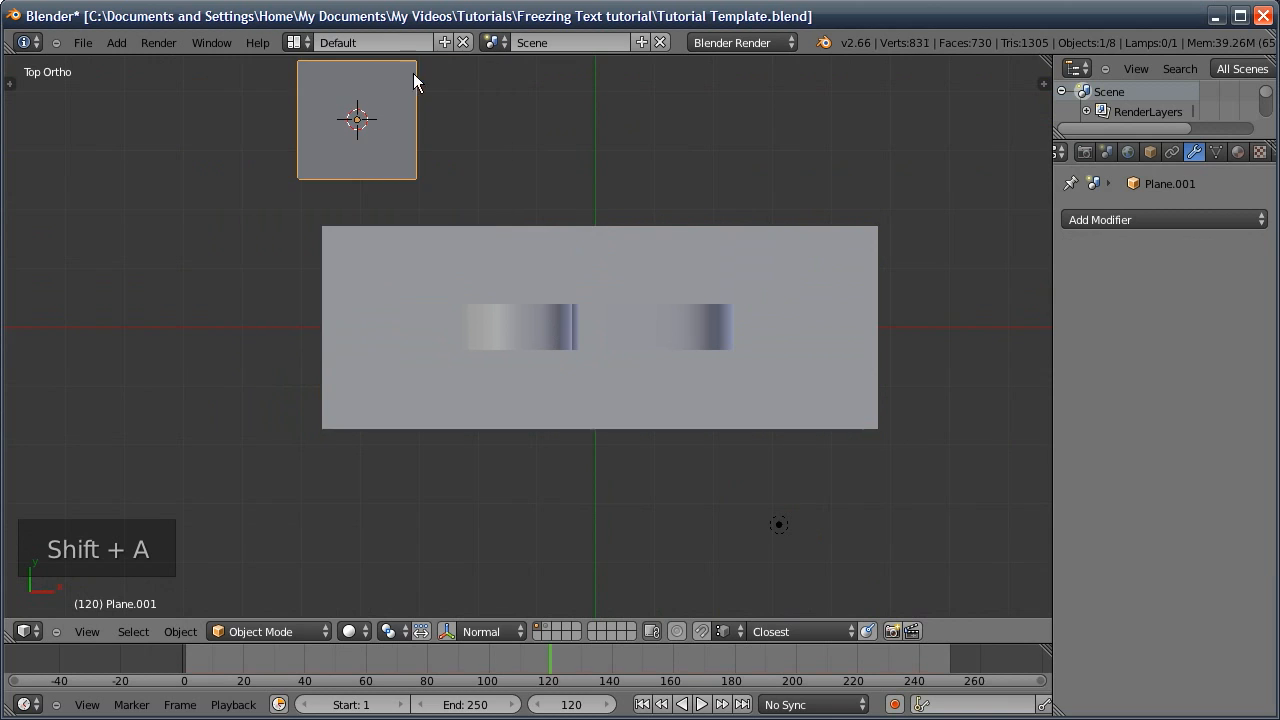
Set the snap element to Vertex and move the new plane along X to align its left side with the ground's left corner
{"action": "left_click", "coordinate": [721, 631]}
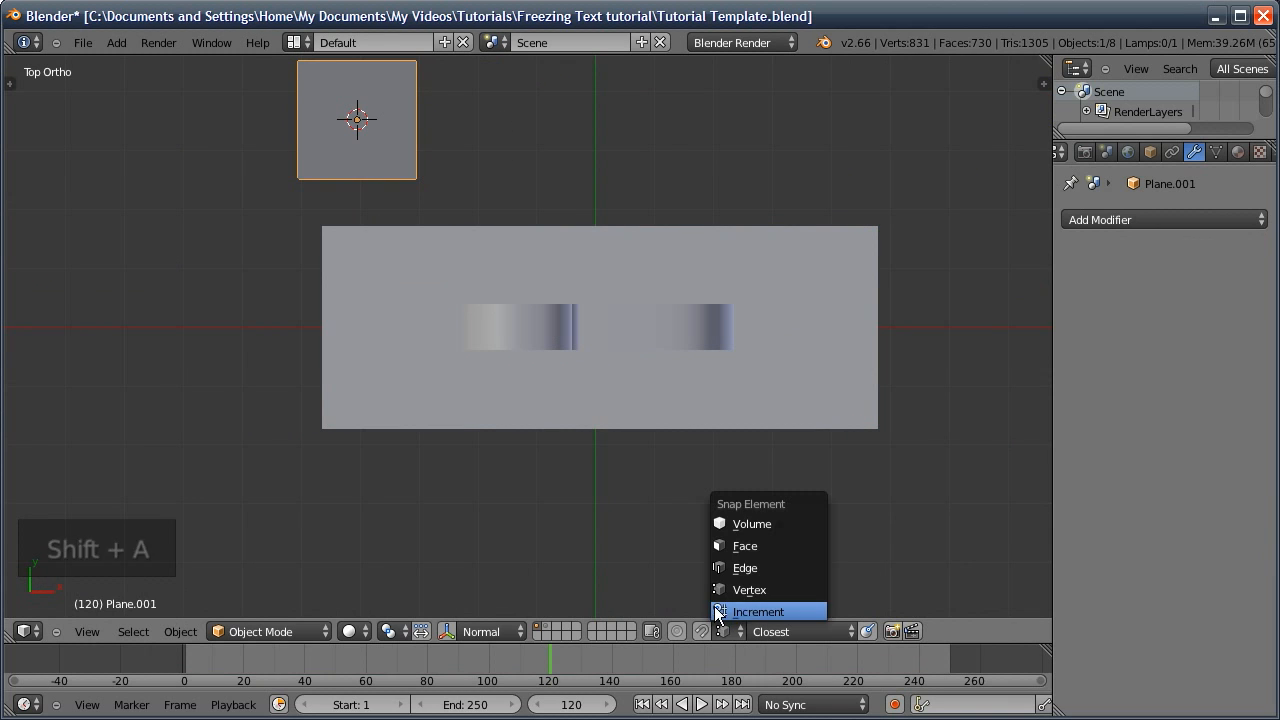
{"action": "left_click", "coordinate": [729, 589]}
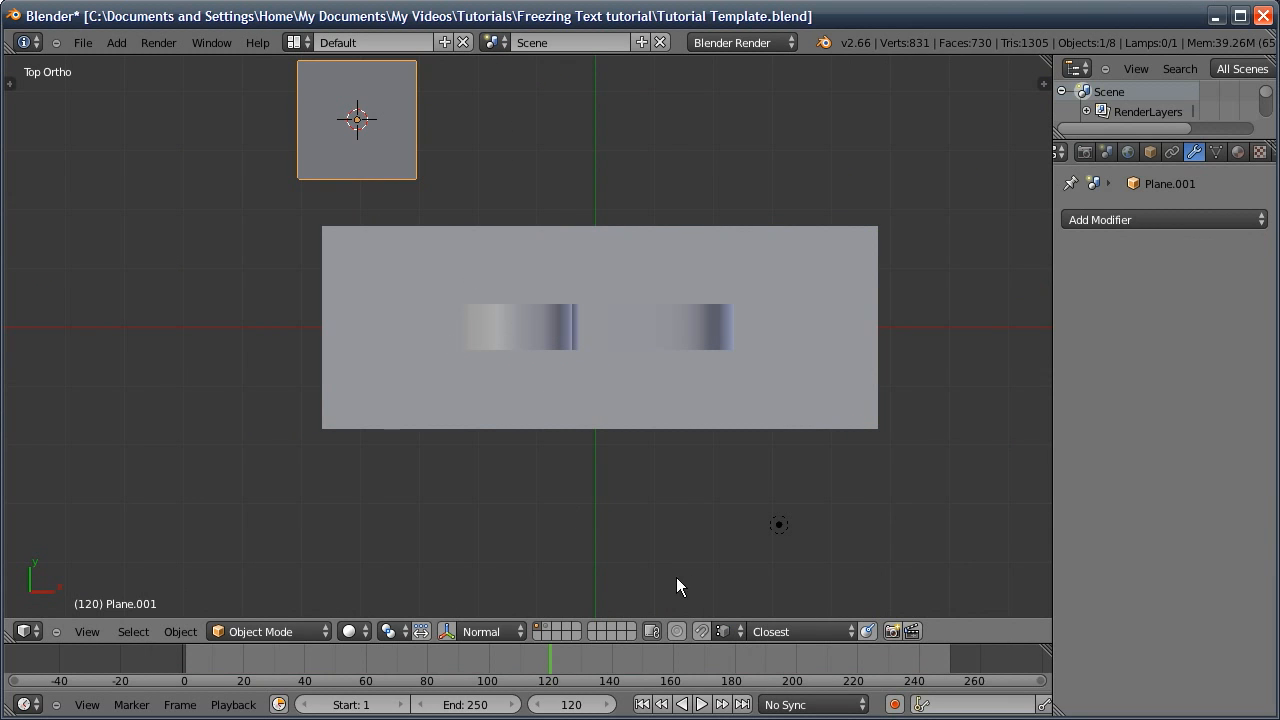
{"action": "left_click", "coordinate": [724, 627]}
{"action": "left_click", "coordinate": [730, 589]}
{"action": "middle_click_drag", "start_coordinate": [385, 195], "coordinate": [369, 236], "text": "shift"}
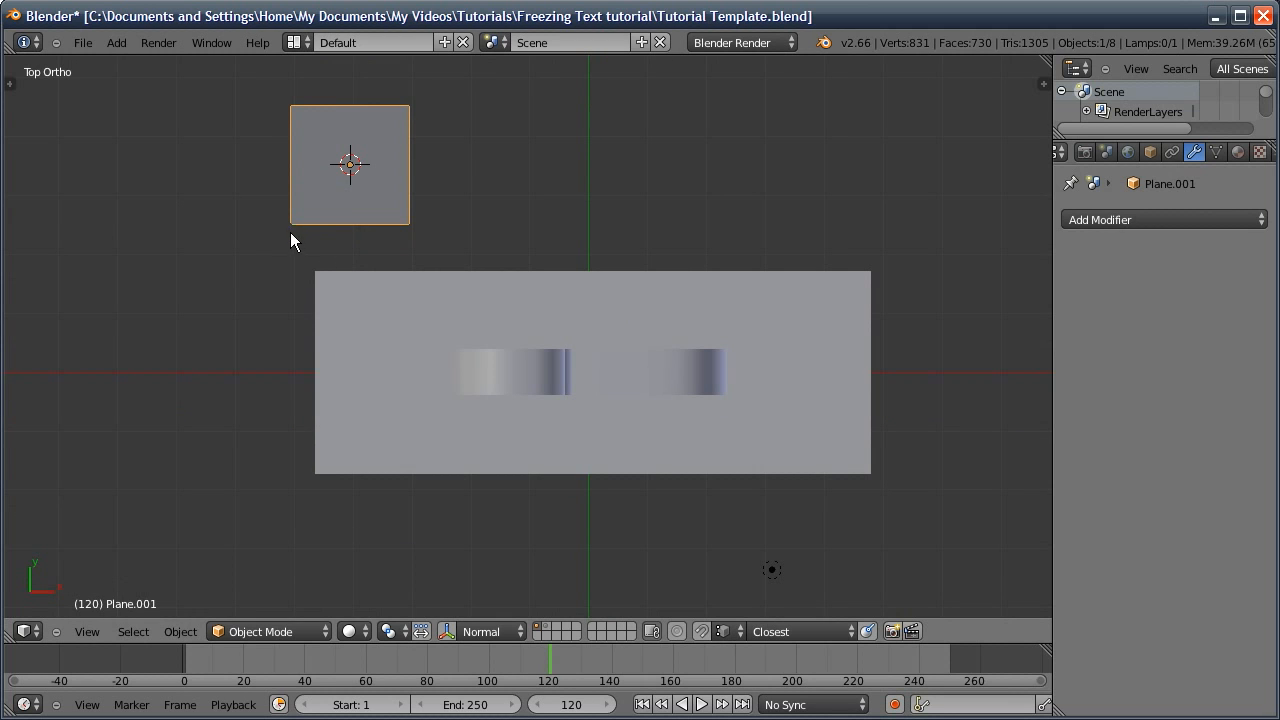
{"action": "key", "text": "g"}
{"action": "key", "text": "x"}
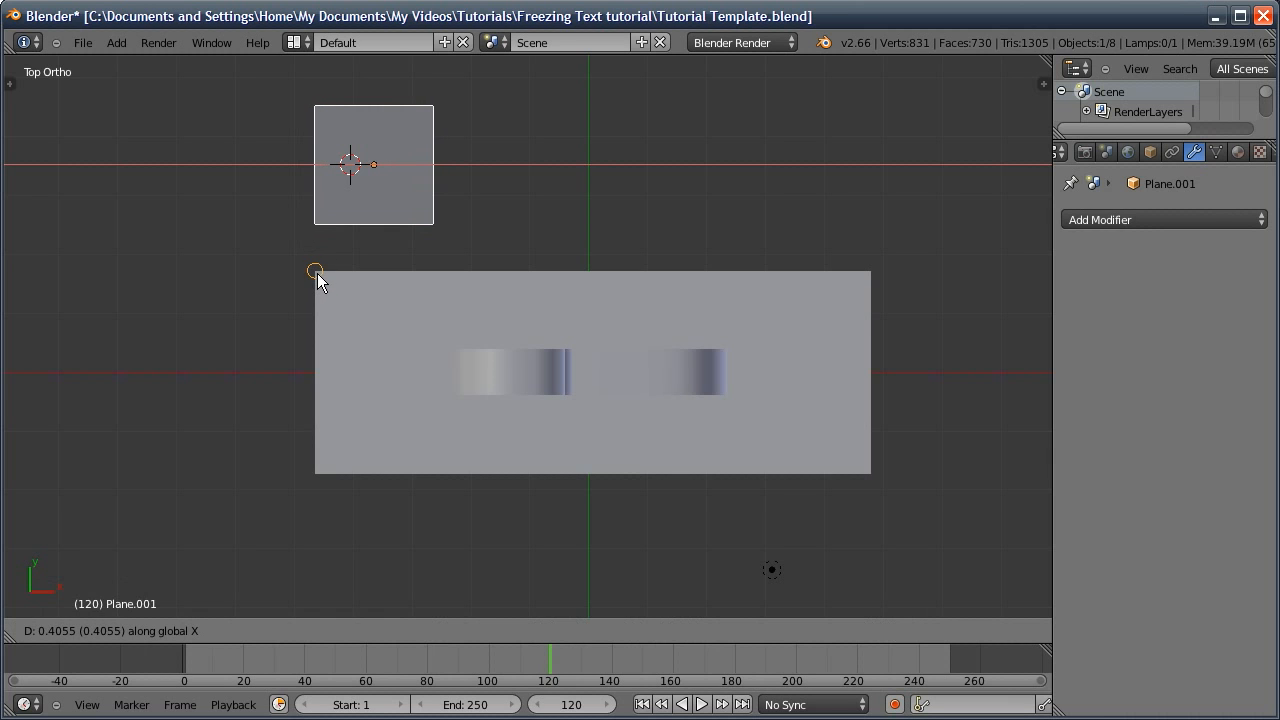
{"action": "left_click", "coordinate": [317, 273]}
In edge select mode, move the new plane's right edge along X to snap to the ground's right corner
{"action": "key", "text": "Tab"}
{"action": "key", "text": "ctrl+Tab"}
{"action": "left_click", "coordinate": [449, 208]}
{"action": "right_click", "coordinate": [450, 165]}
{"action": "key", "text": "g"}
{"action": "key", "text": "x"}
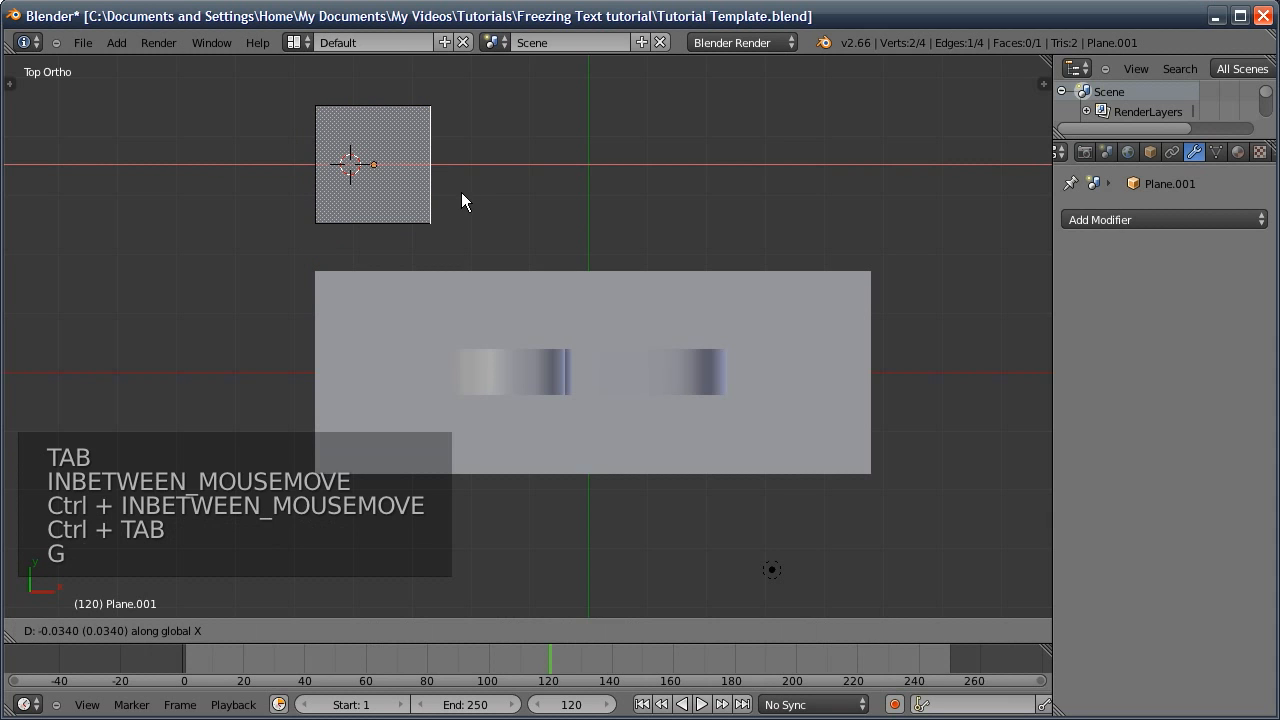
{"action": "left_click", "coordinate": [870, 272]}
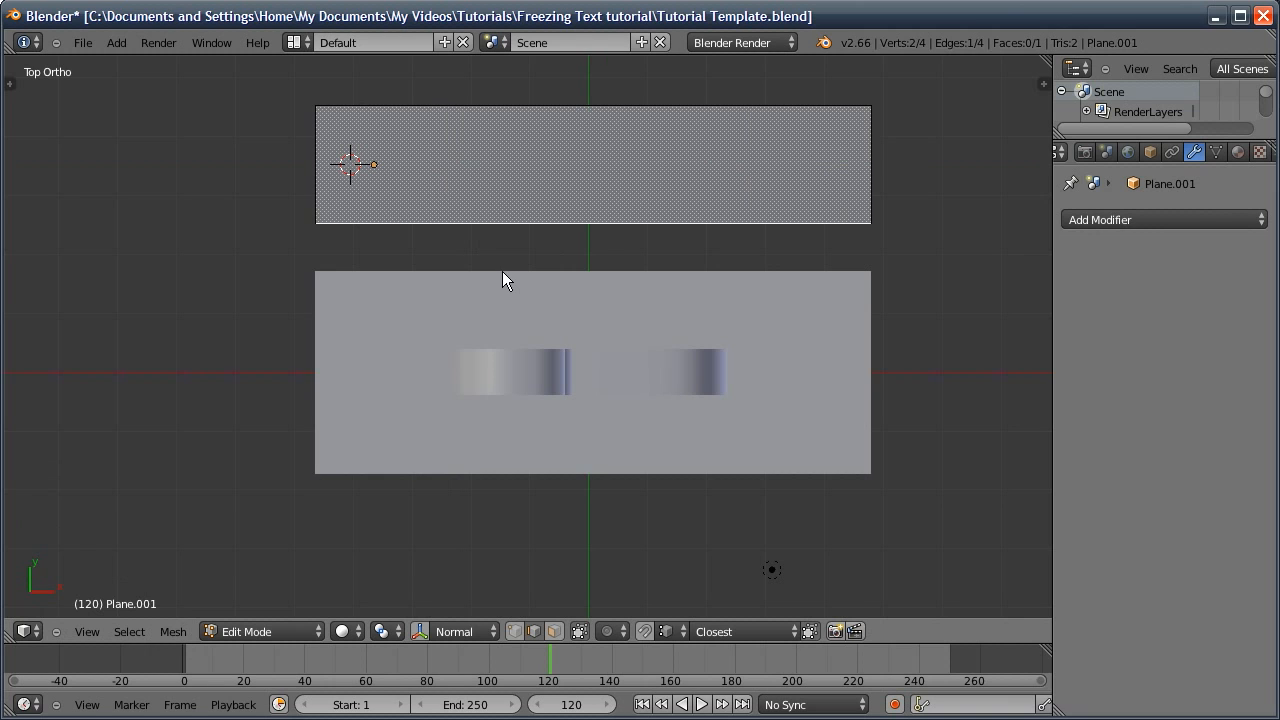
Move the new plane's front edge along Y to snap to the ground's back corner and extrude its right edge outward
{"action": "key", "text": "g"}
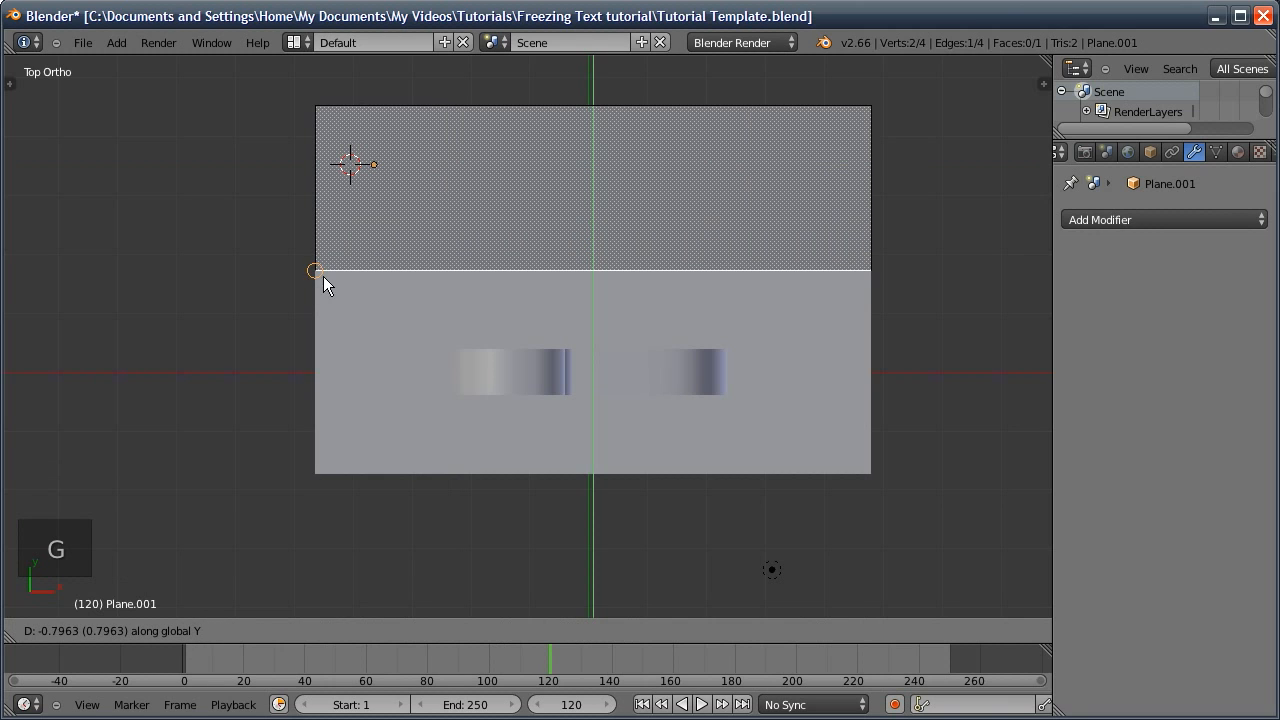
{"action": "left_click", "coordinate": [321, 274]}
{"action": "right_click", "coordinate": [873, 225]}
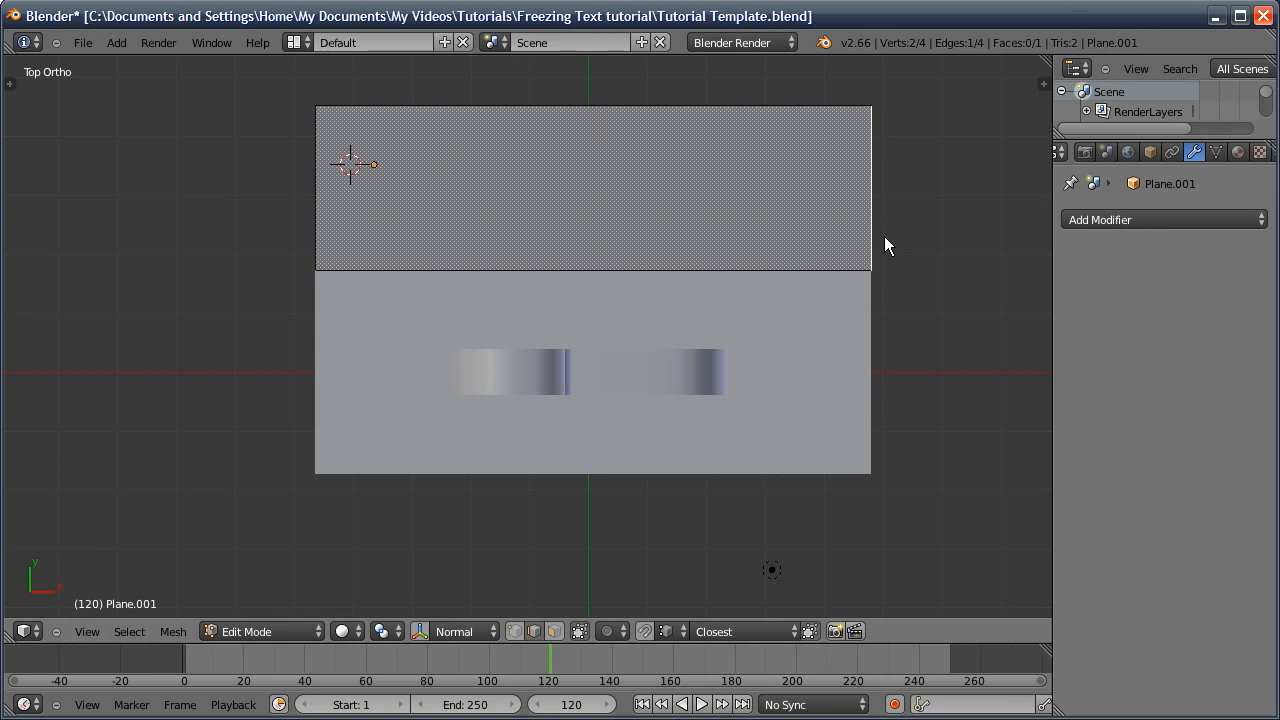
{"action": "key", "text": "e"}
{"action": "left_click", "coordinate": [1025, 262]}
Extrude the right section's front edge along Y to the ground's front corner, and again about 2 units farther forward
{"action": "right_click", "coordinate": [951, 271]}
{"action": "key", "text": "e"}
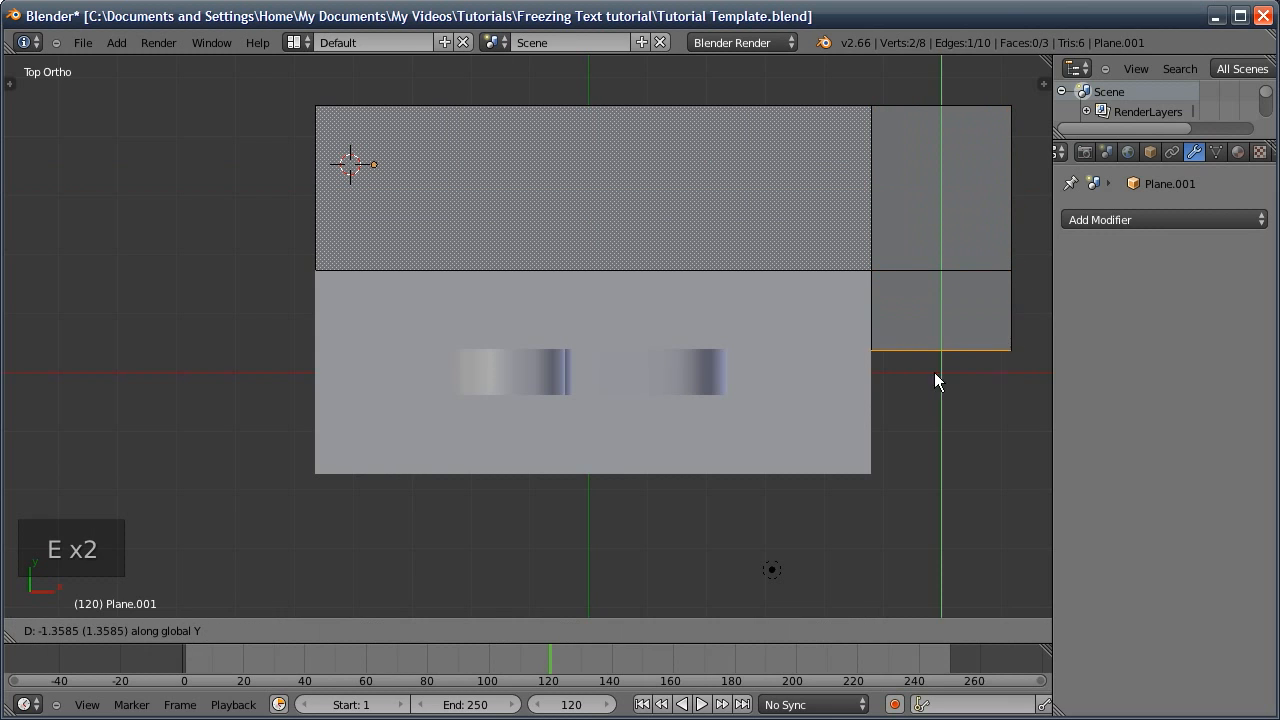
{"action": "left_click", "coordinate": [870, 473]}
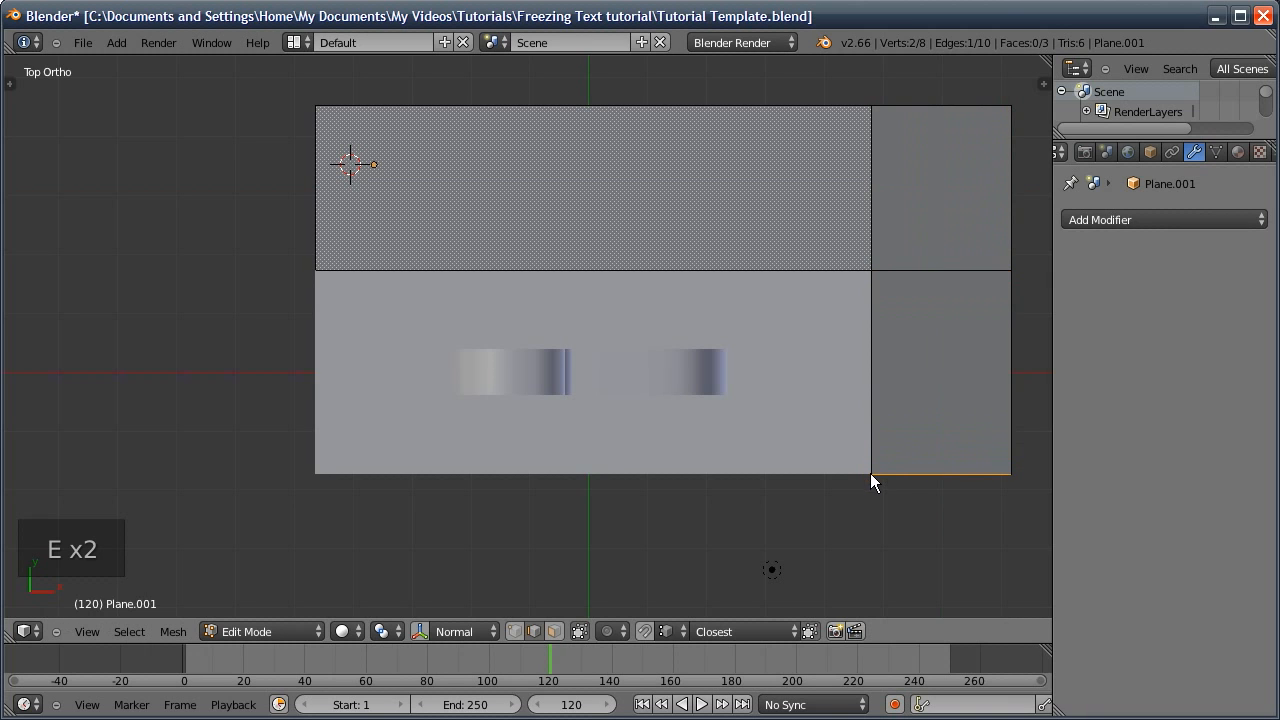
{"action": "key", "text": "e"}
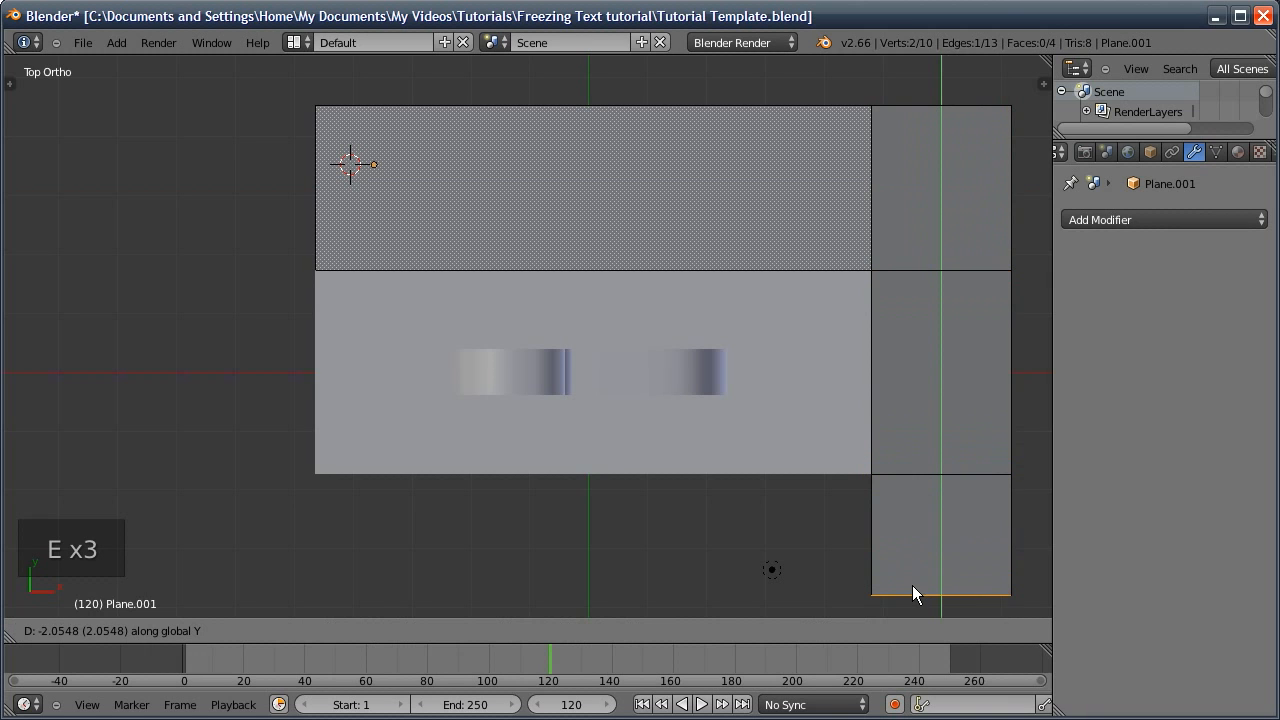
{"action": "left_click", "coordinate": [907, 596]}
Extrude the inner edge of the front-right section along X to align with the ground's front-left corner
{"action": "right_click", "coordinate": [864, 545]}
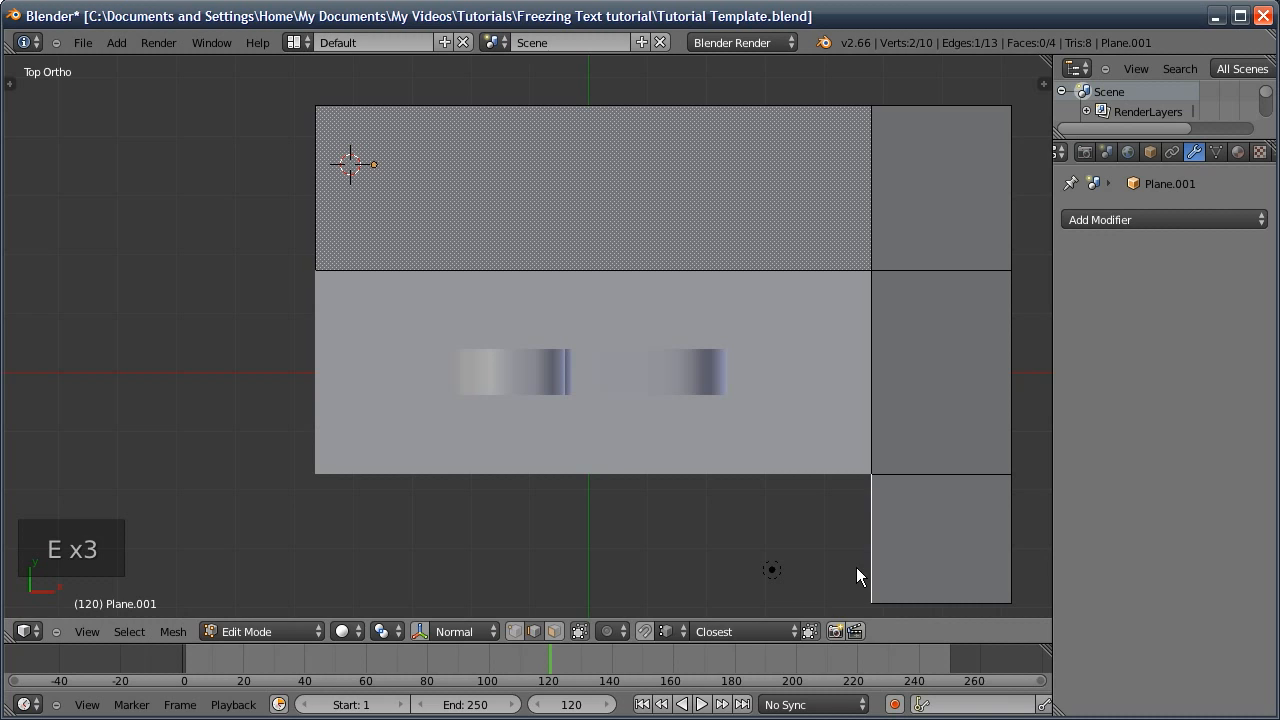
{"action": "key", "text": "g"}
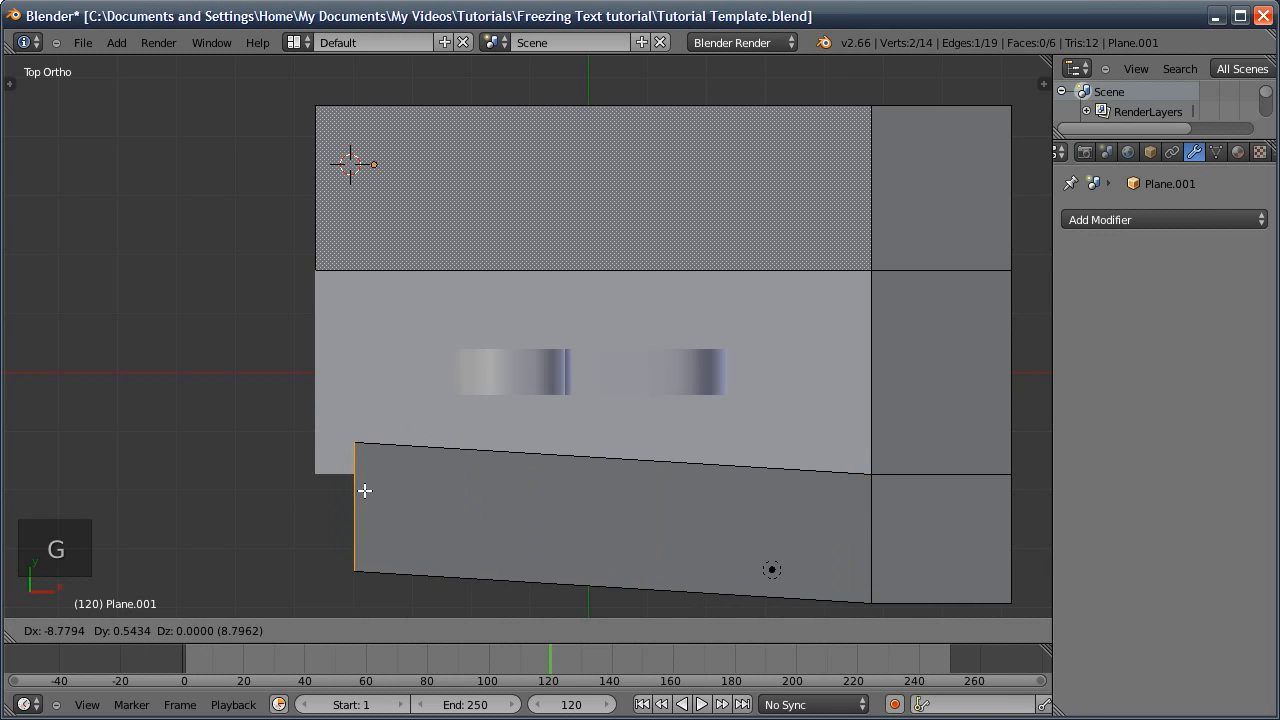
{"action": "key", "text": "x"}
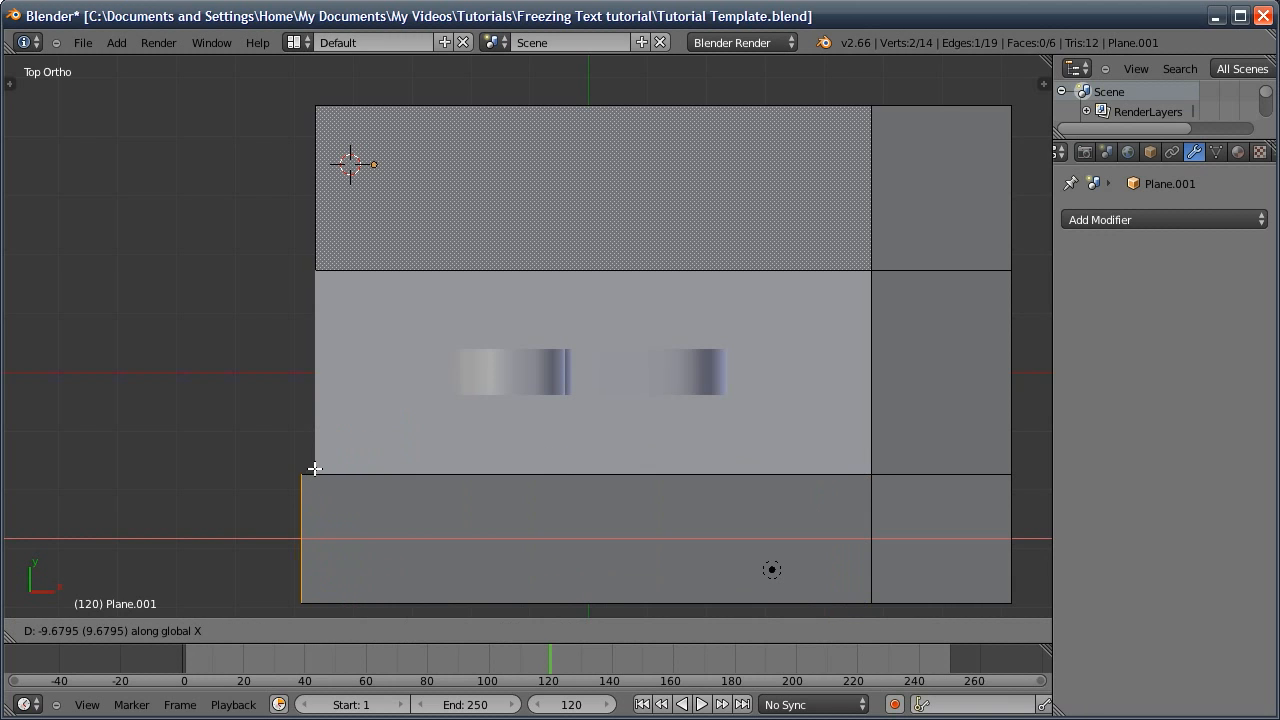
{"action": "left_click", "coordinate": [316, 470]}
Select the surrounding plane's outer right edges and move them along X well beyond the camera frame
{"action": "middle_click_drag", "start_coordinate": [614, 466], "coordinate": [771, 391]}
{"action": "key", "text": "ctrl+Tab"}
{"action": "left_click", "coordinate": [746, 416]}
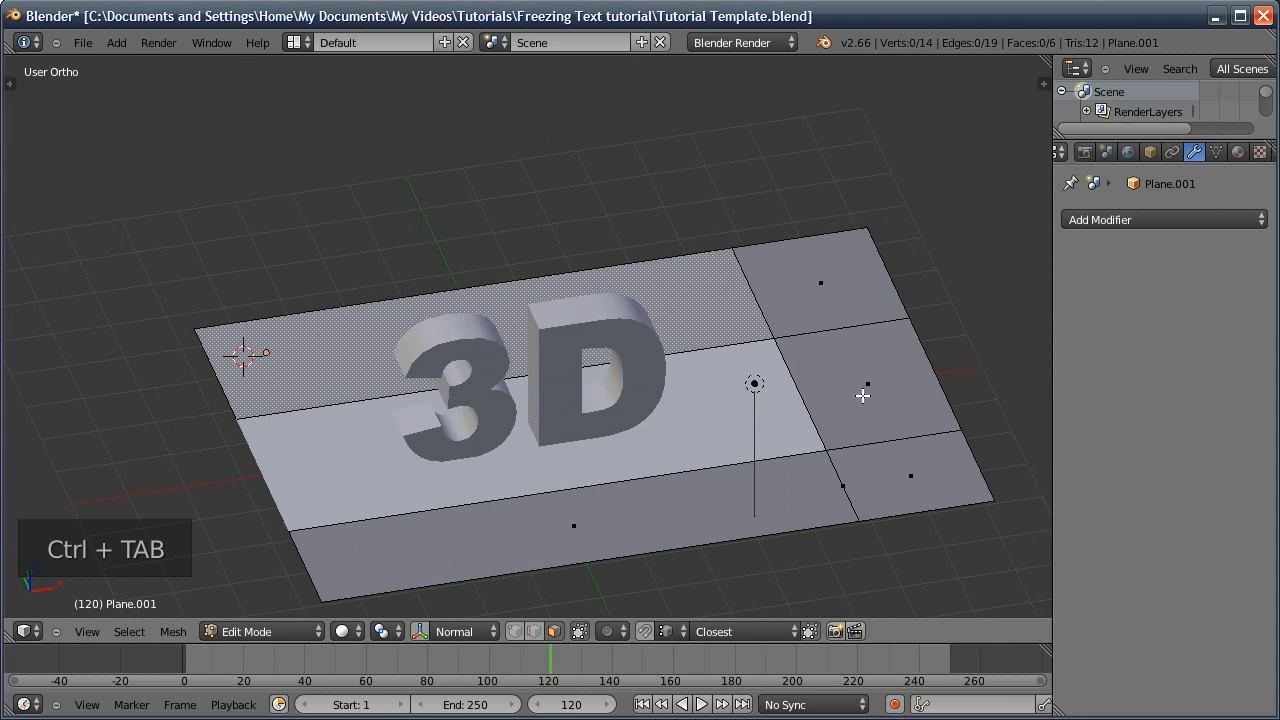
{"action": "key", "text": "KP_0"}
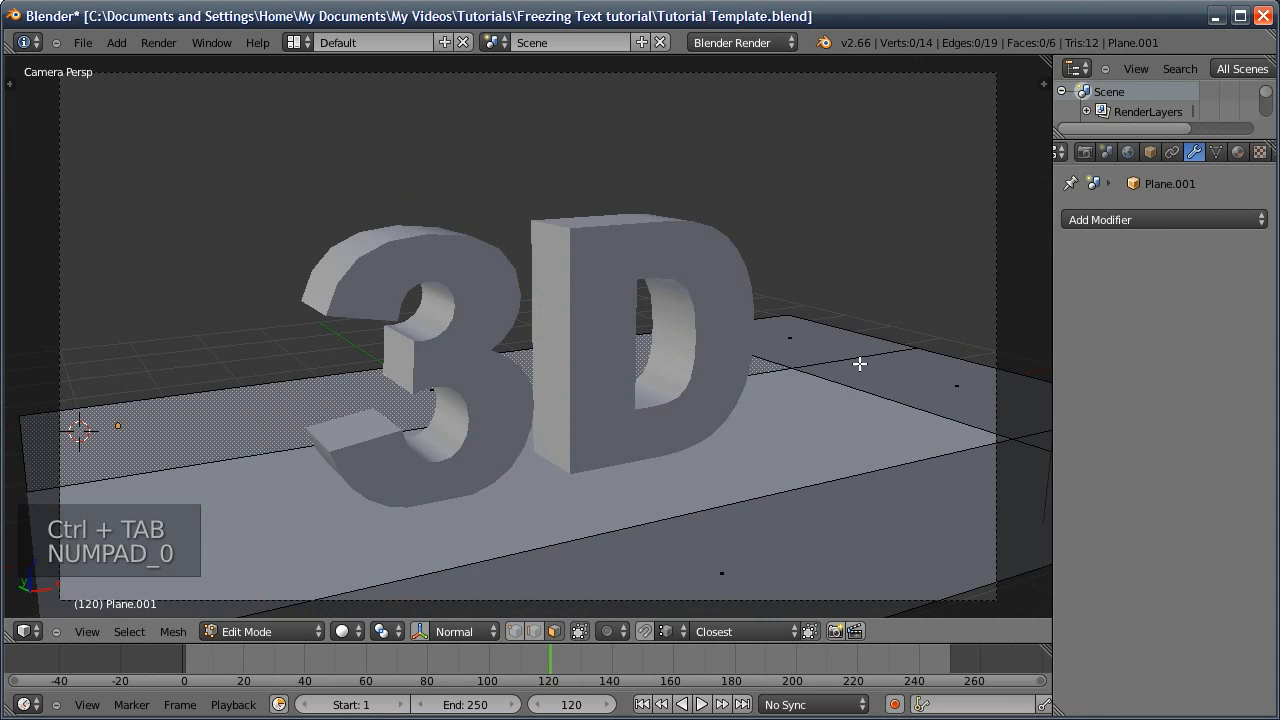
{"action": "key", "text": "ctrl+Tab"}
{"action": "left_click", "coordinate": [829, 334]}
{"action": "left_click", "coordinate": [931, 353], "text": "alt"}
{"action": "middle_click_drag", "start_coordinate": [817, 416], "coordinate": [803, 337], "text": "ctrl"}
{"action": "key", "text": "g"}
{"action": "key", "text": "x"}
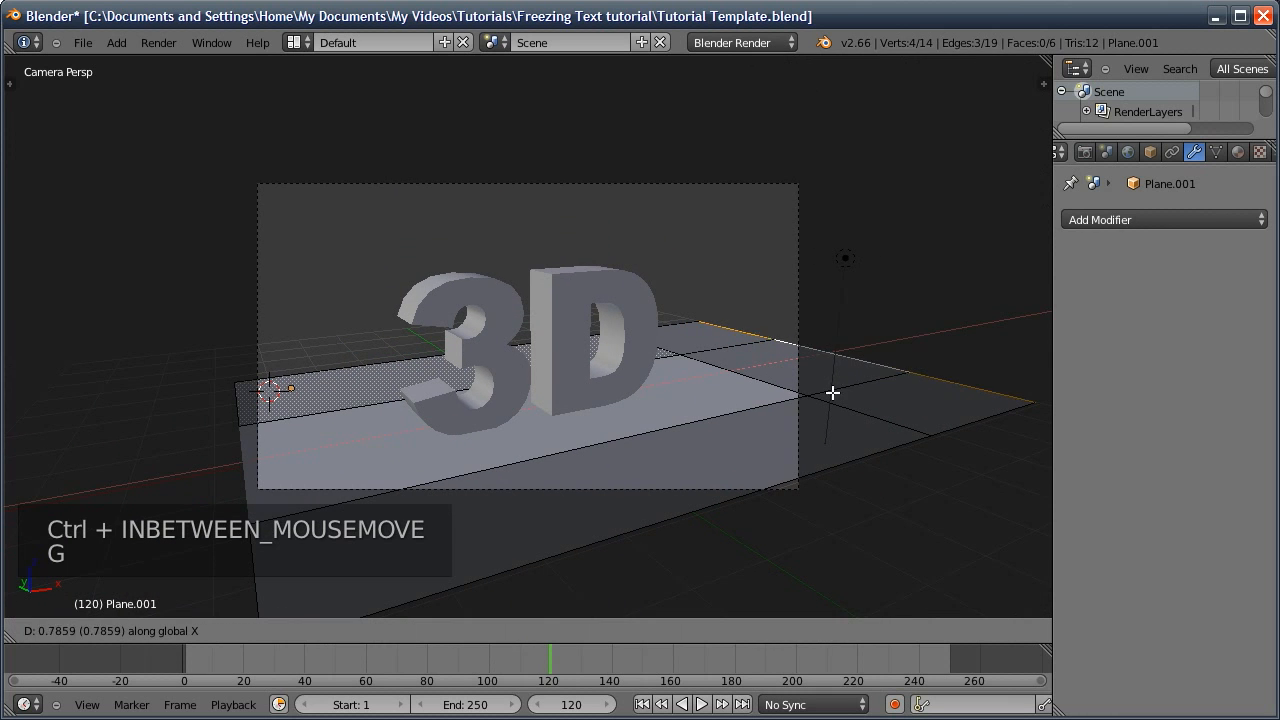
{"action": "left_click", "coordinate": [923, 360]}
Delete the leftover sliver face between the front strip and the right section, using face select mode
{"action": "key", "text": "KP_0"}
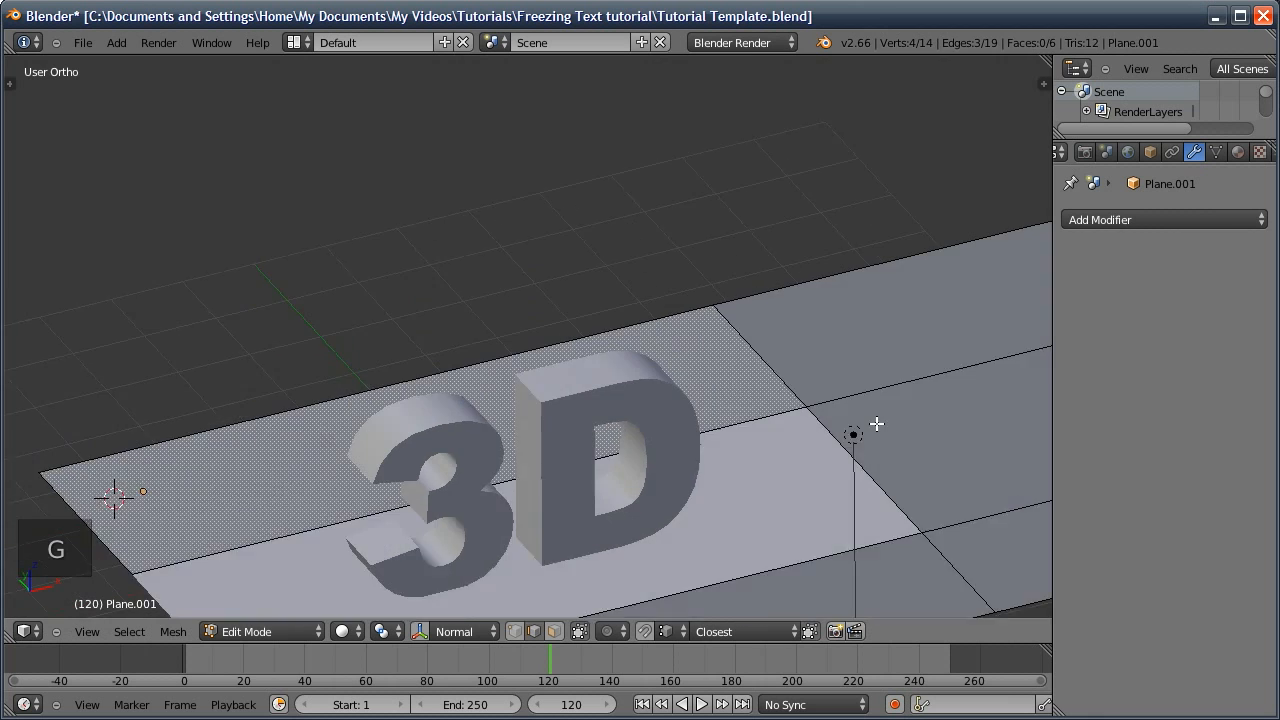
{"action": "middle_click_drag", "start_coordinate": [876, 424], "coordinate": [838, 411]}
{"action": "key", "text": "ctrl+Tab"}
{"action": "left_click", "coordinate": [828, 429]}
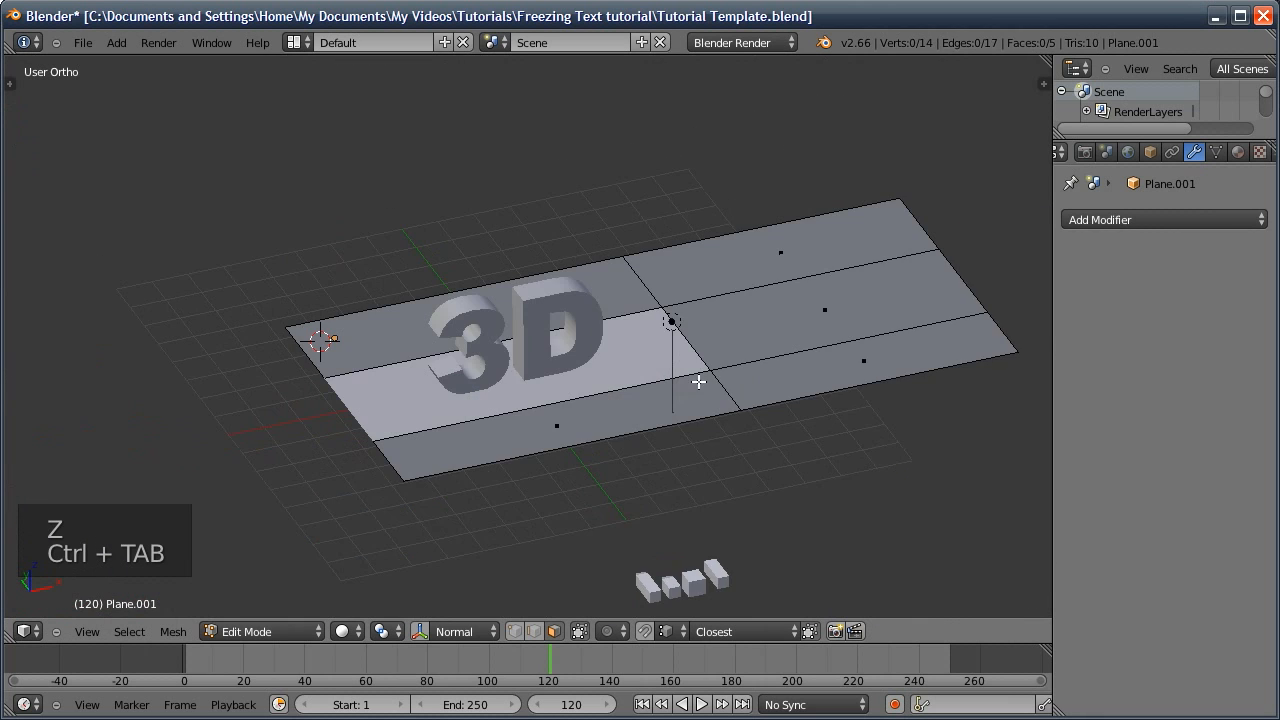
Select the two right-hand faces beside and in front of the ground plus the front strip, and separate them into their own object
{"action": "middle_click_drag", "start_coordinate": [697, 380], "coordinate": [743, 317], "text": "ctrl"}
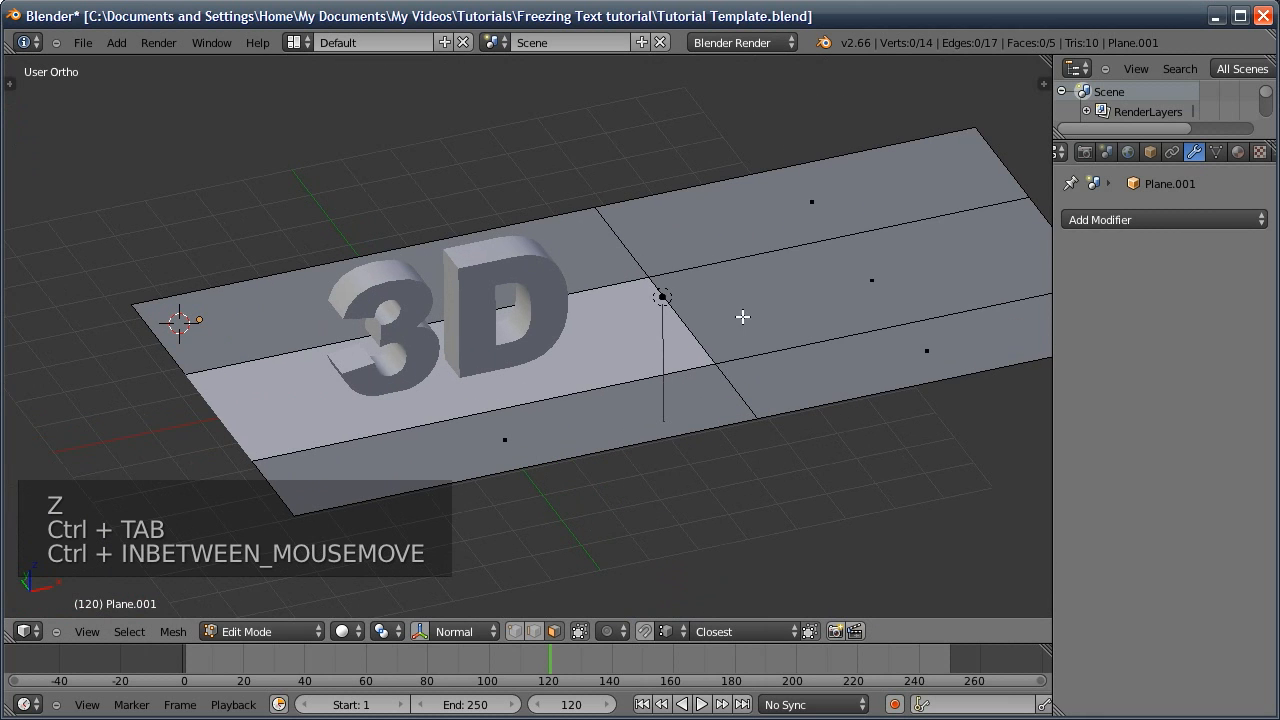
{"action": "right_click", "coordinate": [775, 340]}
{"action": "right_click", "coordinate": [790, 385], "text": "shift"}
{"action": "right_click", "coordinate": [688, 408], "text": "shift"}
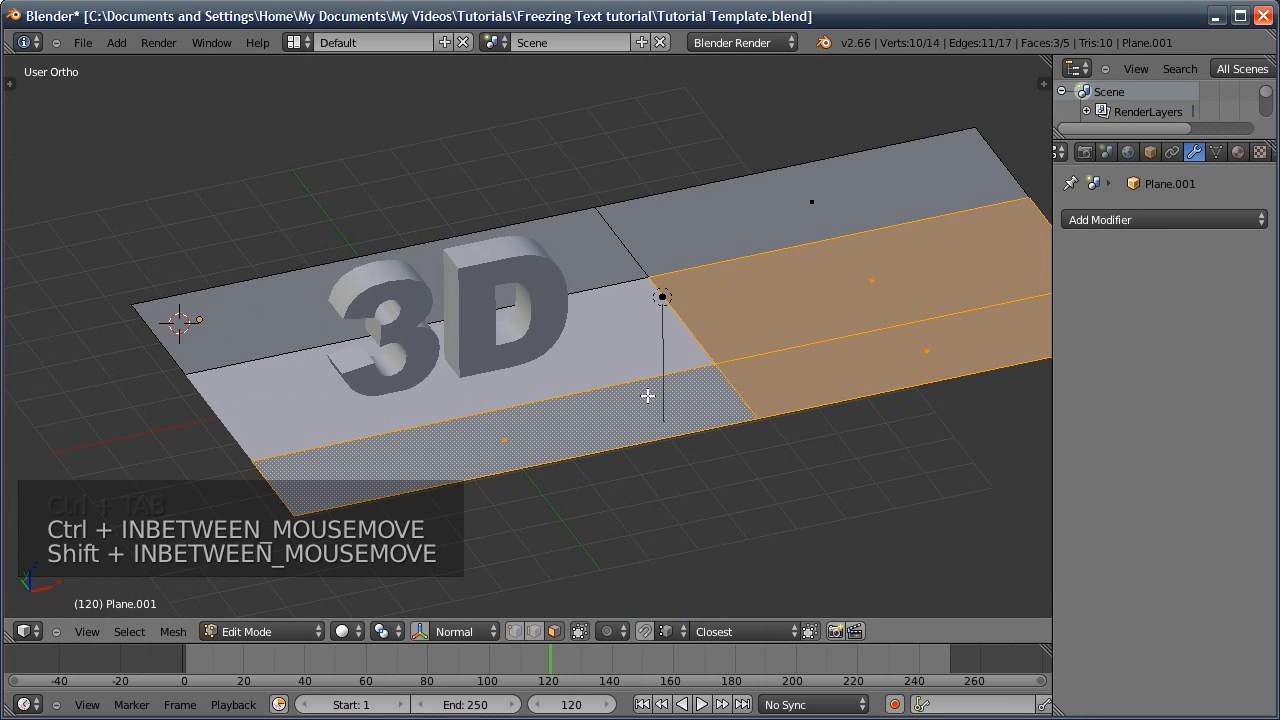
{"action": "key", "text": "p"}
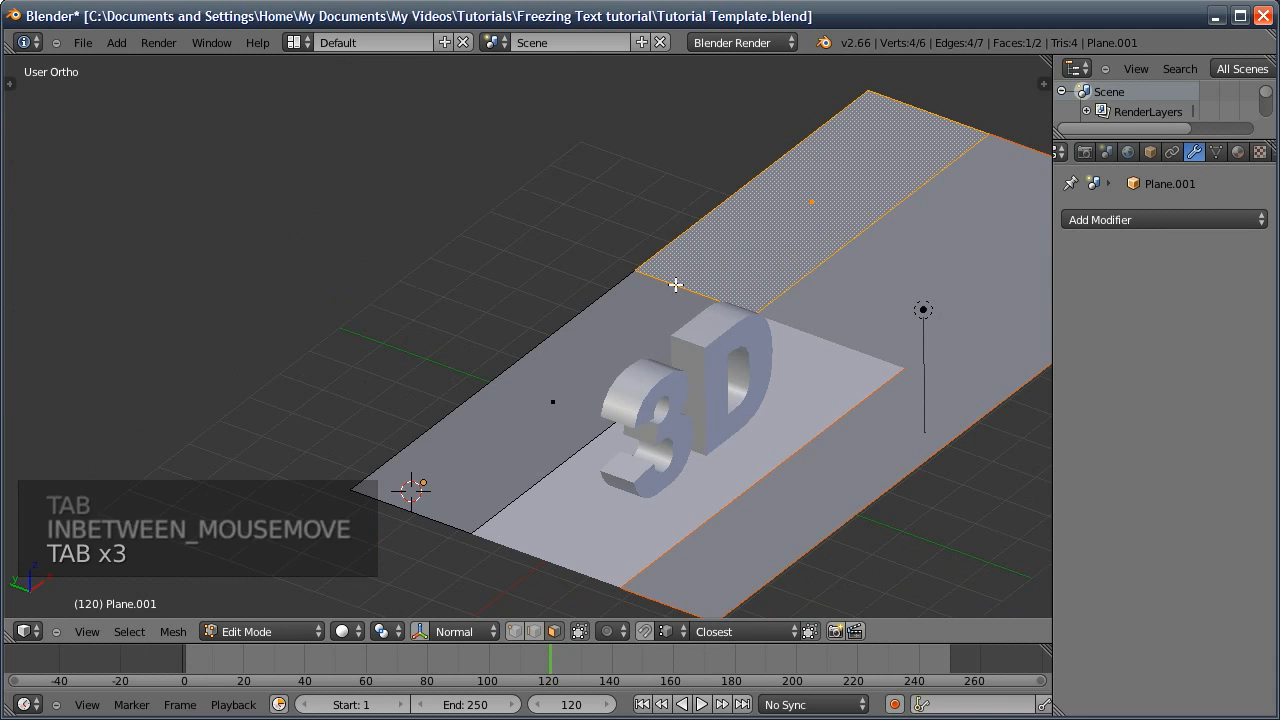
In edge select mode, extrude the remaining plane's back edges up along Z into a wall and raise its top edges farther
{"action": "key", "text": "ctrl+Tab"}
{"action": "left_click", "coordinate": [603, 274]}
{"action": "right_click", "coordinate": [661, 254], "text": "alt"}
{"action": "middle_click_drag", "start_coordinate": [661, 254], "coordinate": [738, 243]}
{"action": "key", "text": "e"}
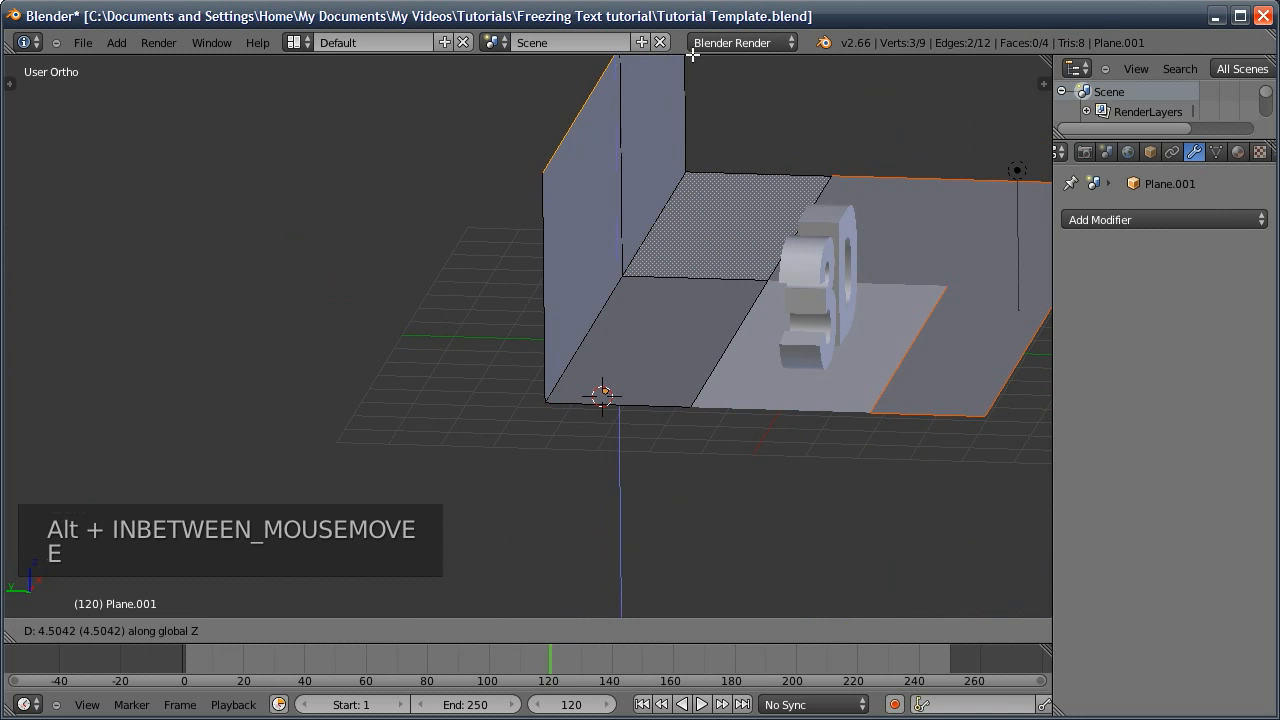
{"action": "left_click", "coordinate": [689, 52]}
{"action": "key", "text": "g"}
{"action": "key", "text": "z"}
{"action": "left_click", "coordinate": [728, 226]}
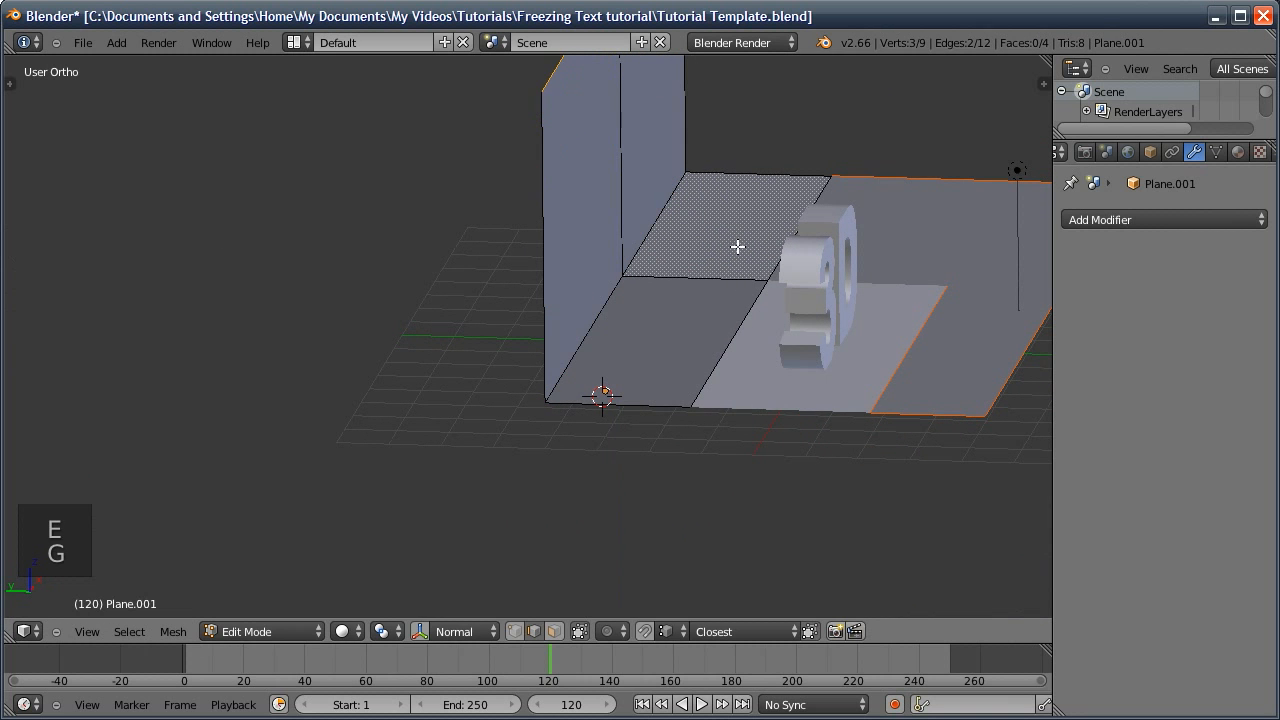
Return to Object Mode and add a Subdivision Surface modifier to the backdrop
{"action": "key", "text": "KP_0"}
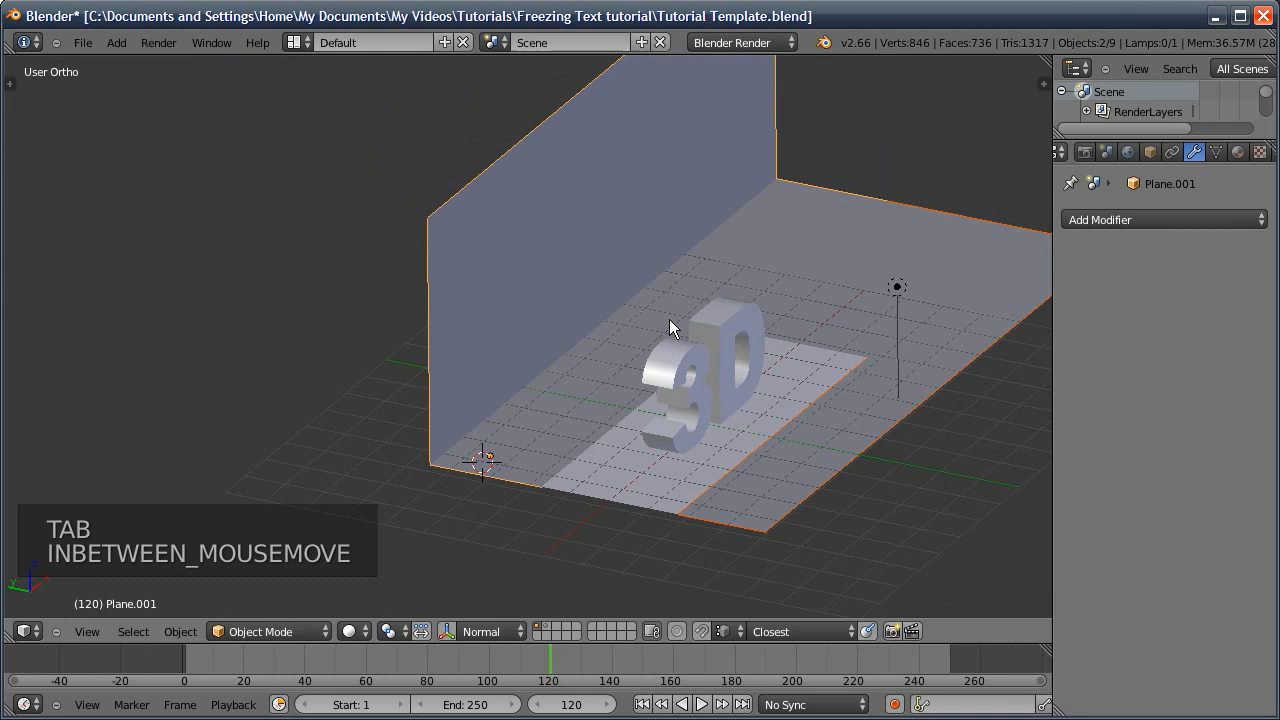
{"action": "left_click", "coordinate": [1150, 220]}
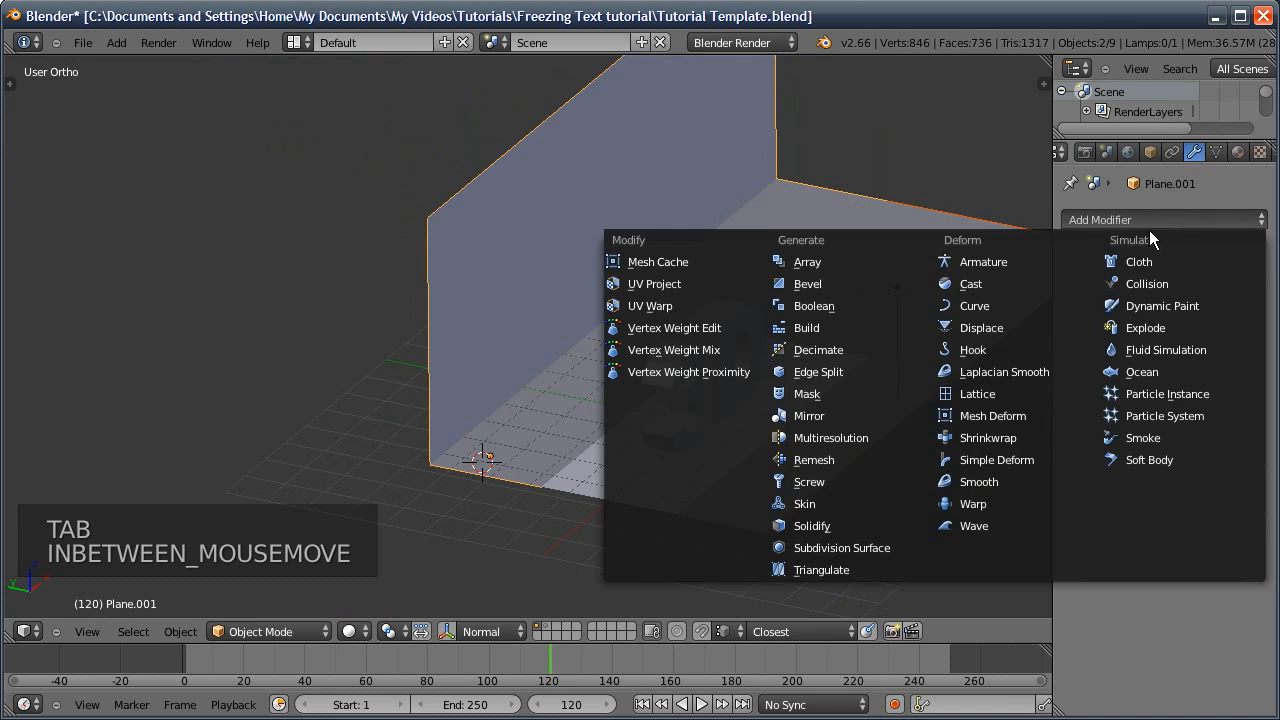
{"action": "left_click", "coordinate": [842, 548]}
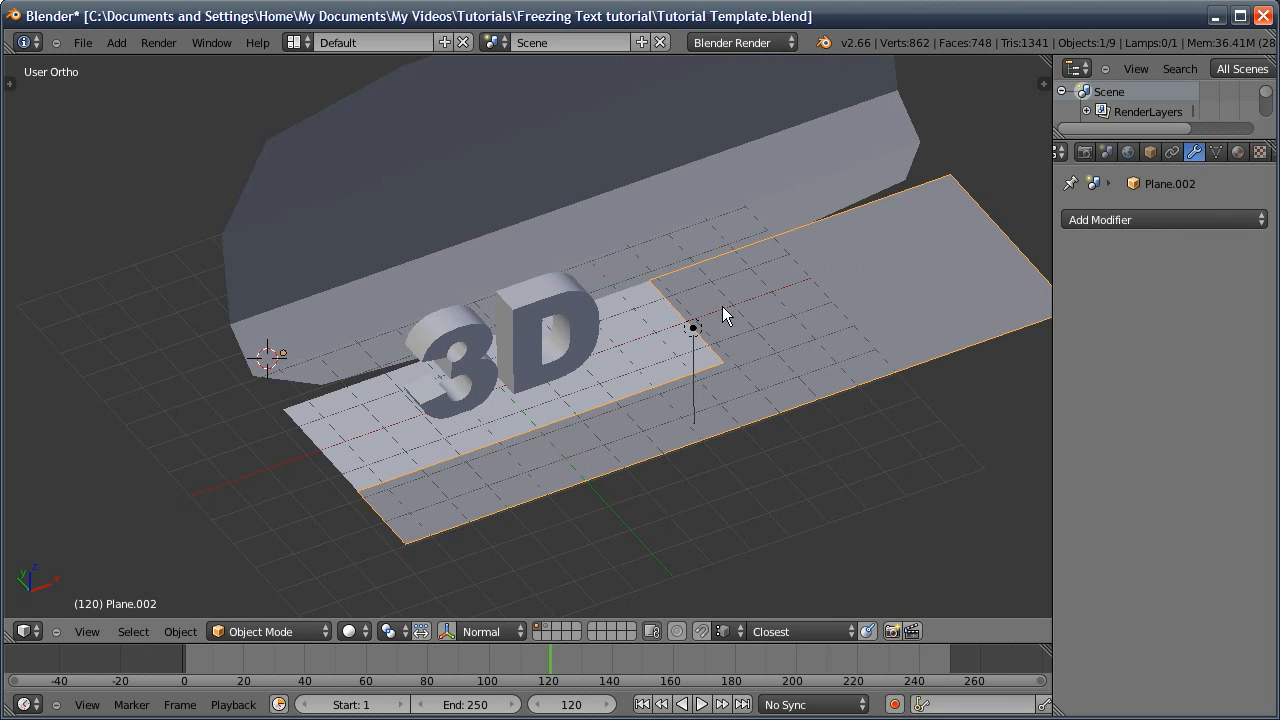
Add a lengthwise loop cut to the backdrop's floor strip and slide it fully to the front edge
{"action": "middle_click_drag", "start_coordinate": [590, 340], "coordinate": [652, 405], "text": "shift"}
{"action": "key", "text": "Tab"}
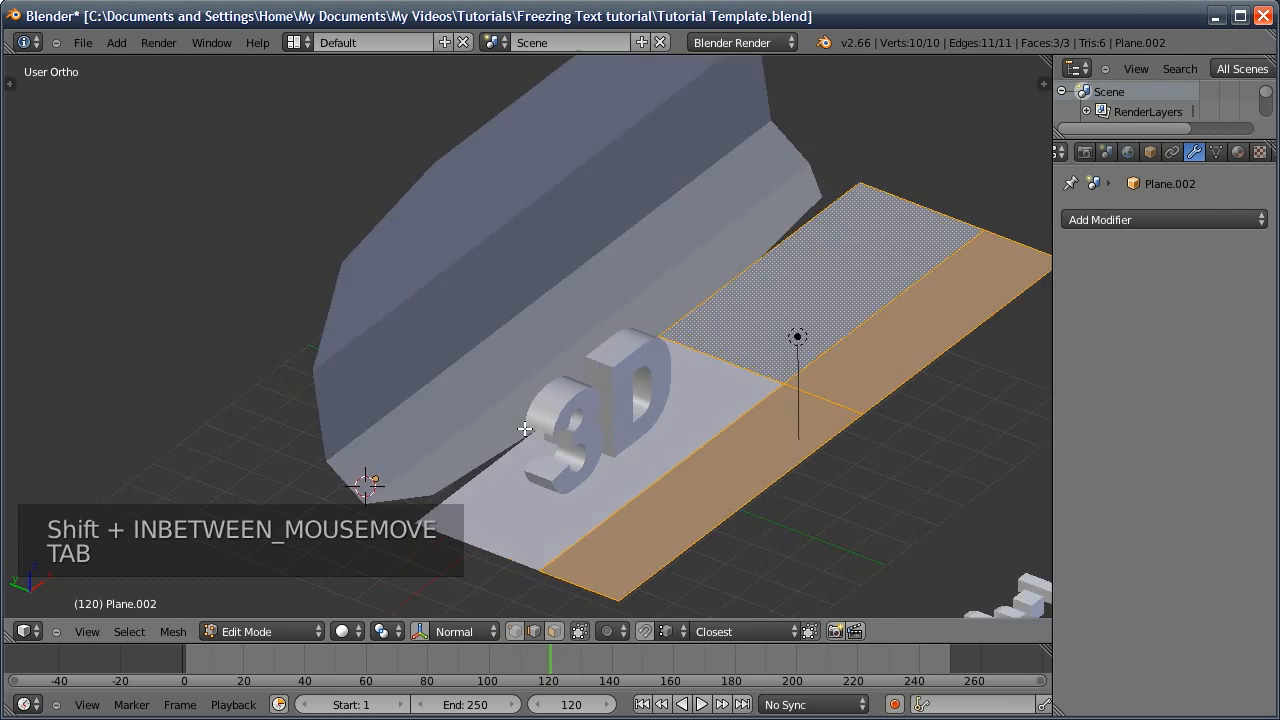
{"action": "key", "text": "Tab"}
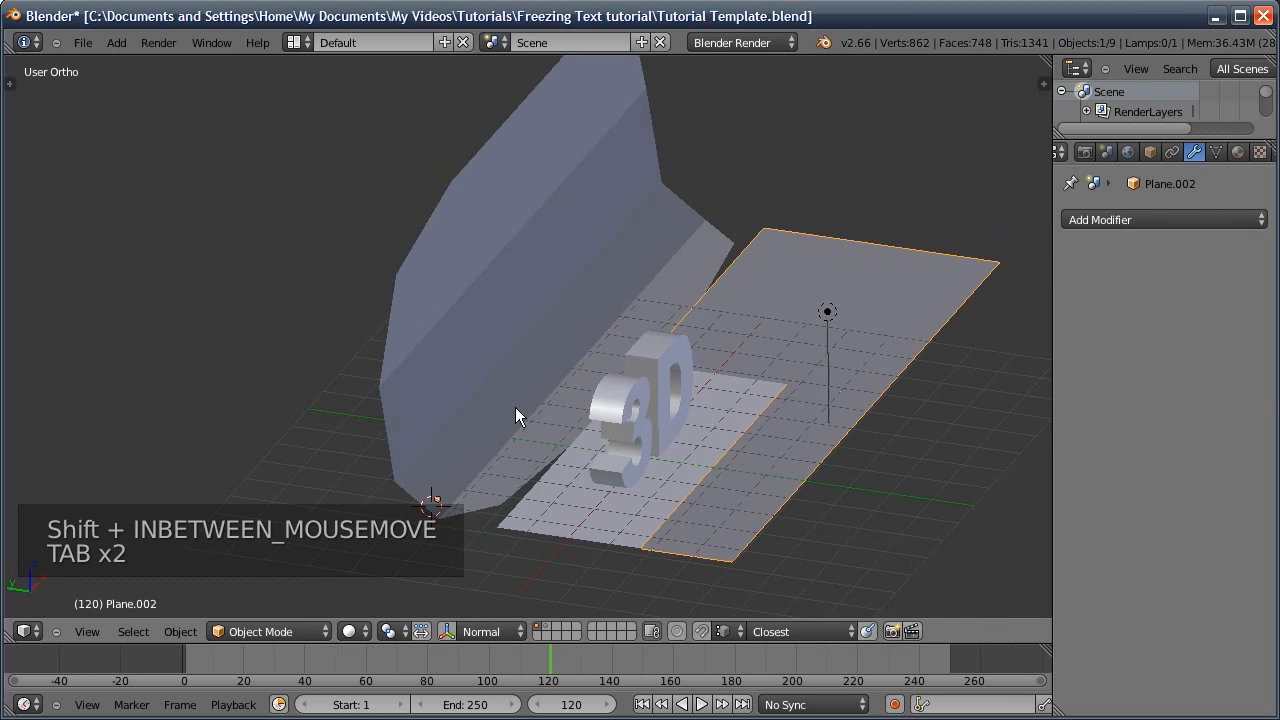
{"action": "key", "text": "Tab"}
{"action": "key", "text": "ctrl+r"}
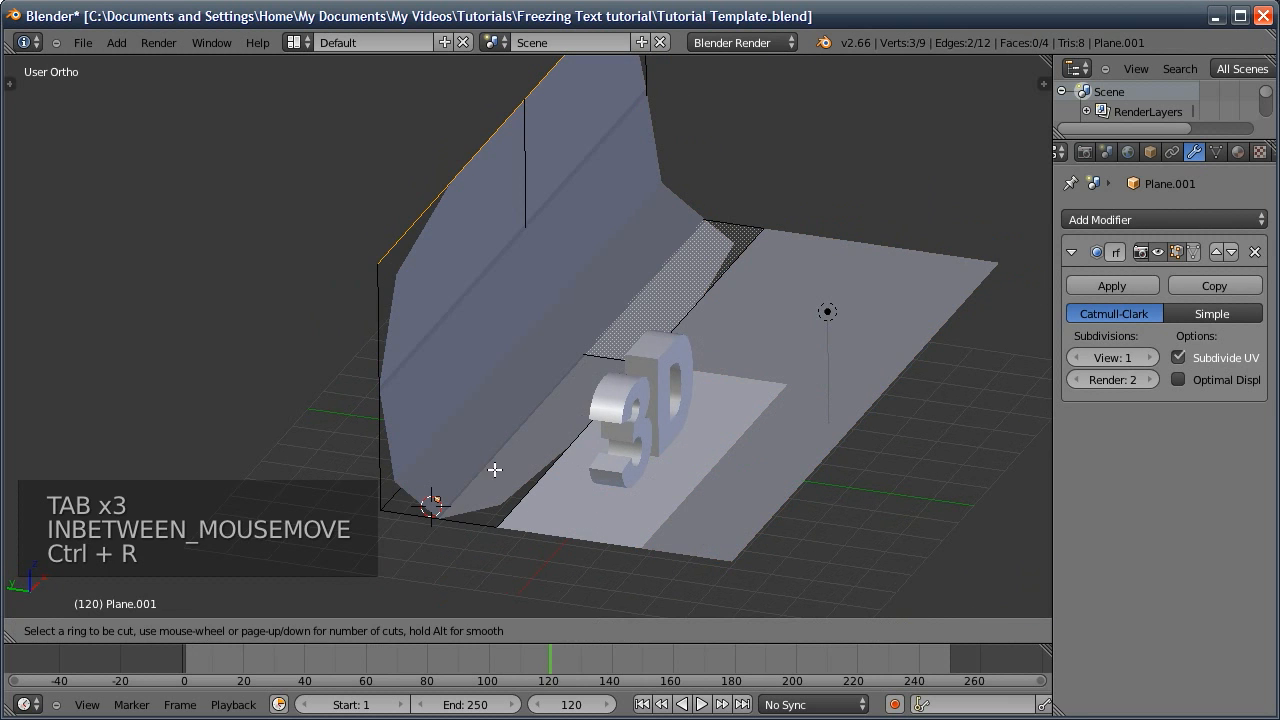
{"action": "left_click", "coordinate": [443, 510]}
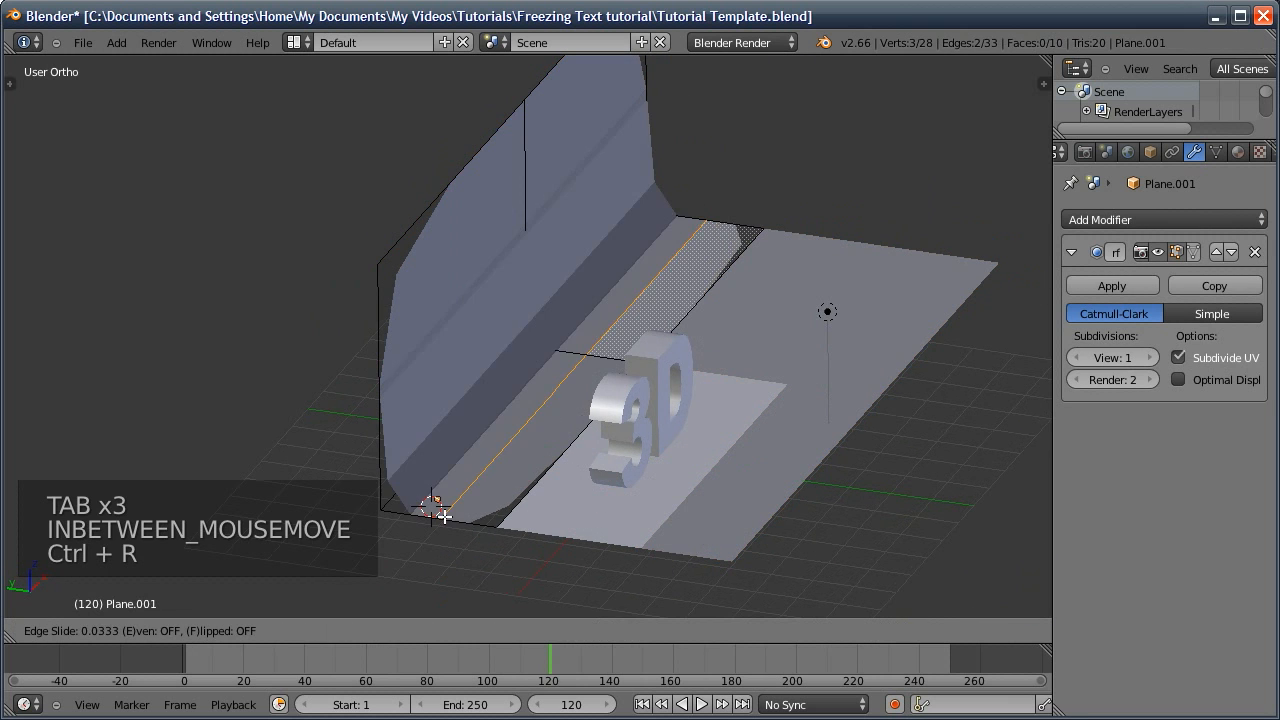
{"action": "left_click", "coordinate": [517, 546]}
Add loop cuts at the backdrop's left and right ends, sliding each fully to the outer edge
{"action": "key", "text": "ctrl+r"}
{"action": "left_click", "coordinate": [402, 246]}
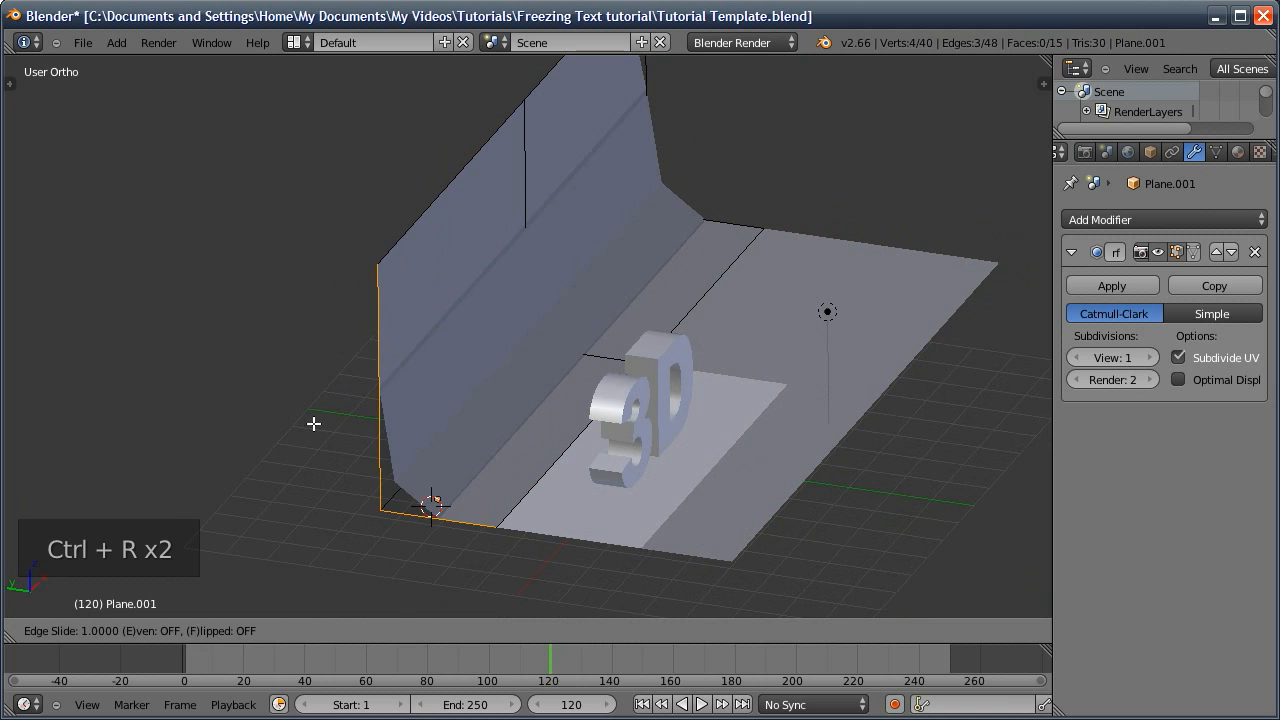
{"action": "left_click", "coordinate": [320, 422]}
{"action": "middle_click_drag", "start_coordinate": [734, 257], "coordinate": [674, 257]}
{"action": "key", "text": "ctrl+r"}
{"action": "key", "text": "ctrl+z"}
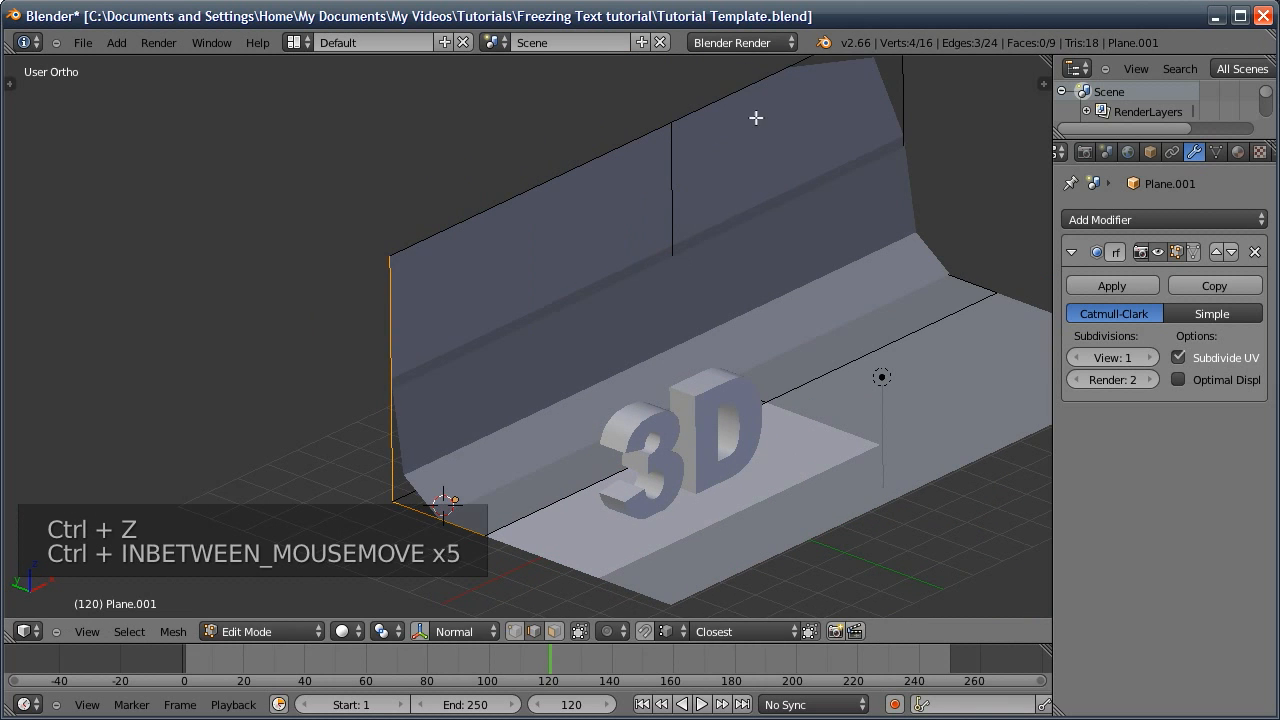
{"action": "key", "text": "ctrl+r"}
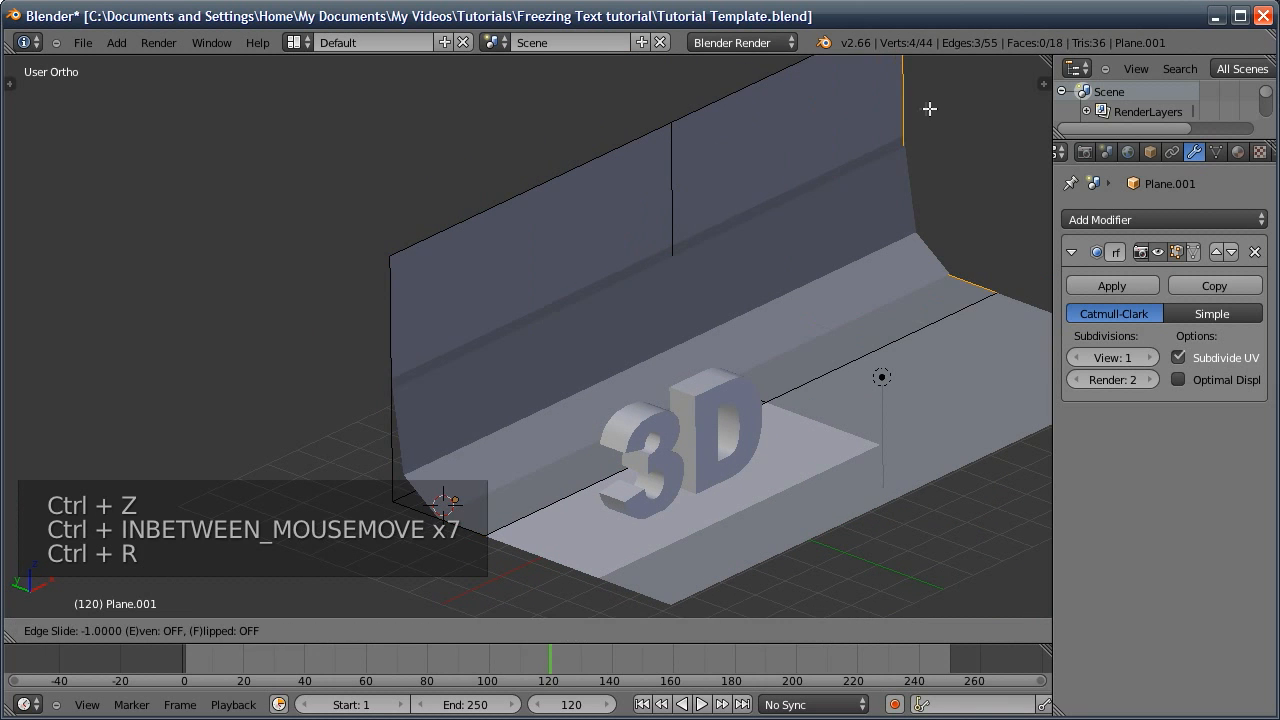
Apply Shade Smooth to the backdrop and set its viewport subdivisions to 2
{"action": "key", "text": "Tab"}
{"action": "key", "text": "space"}
{"action": "type", "text": "shad"}
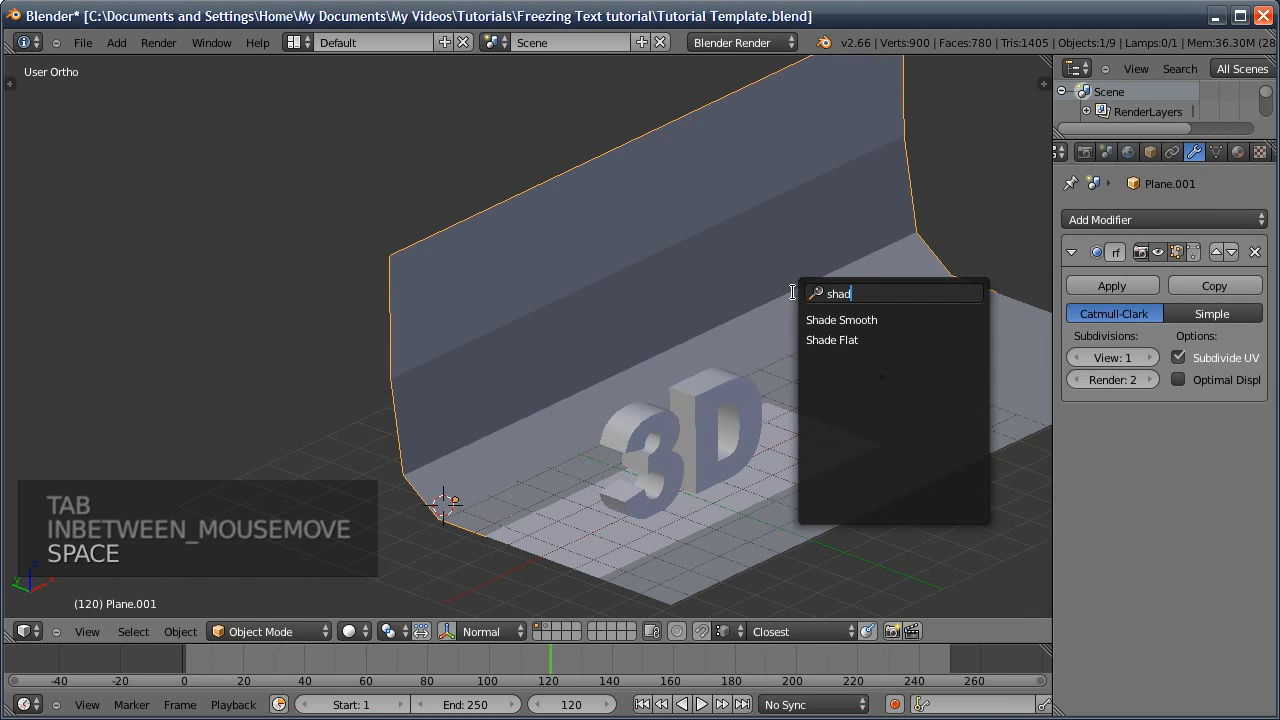
{"action": "key", "text": "Return"}
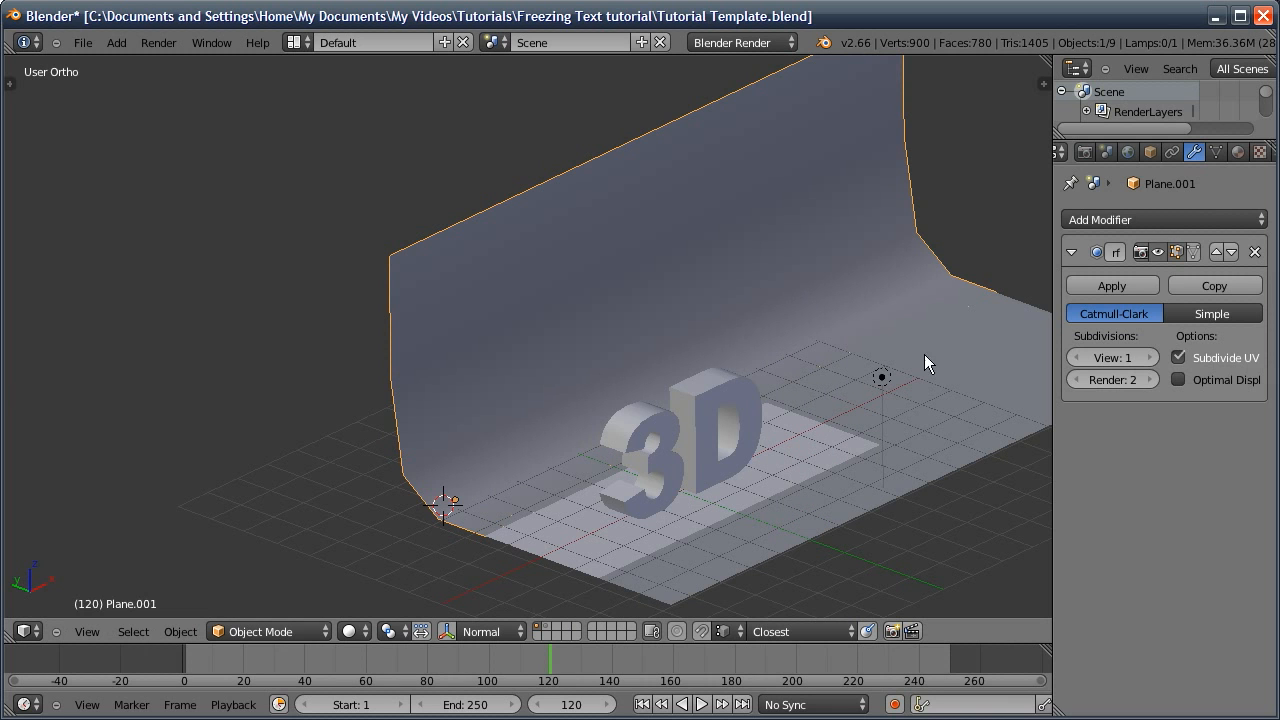
{"action": "left_click", "coordinate": [1150, 358]}
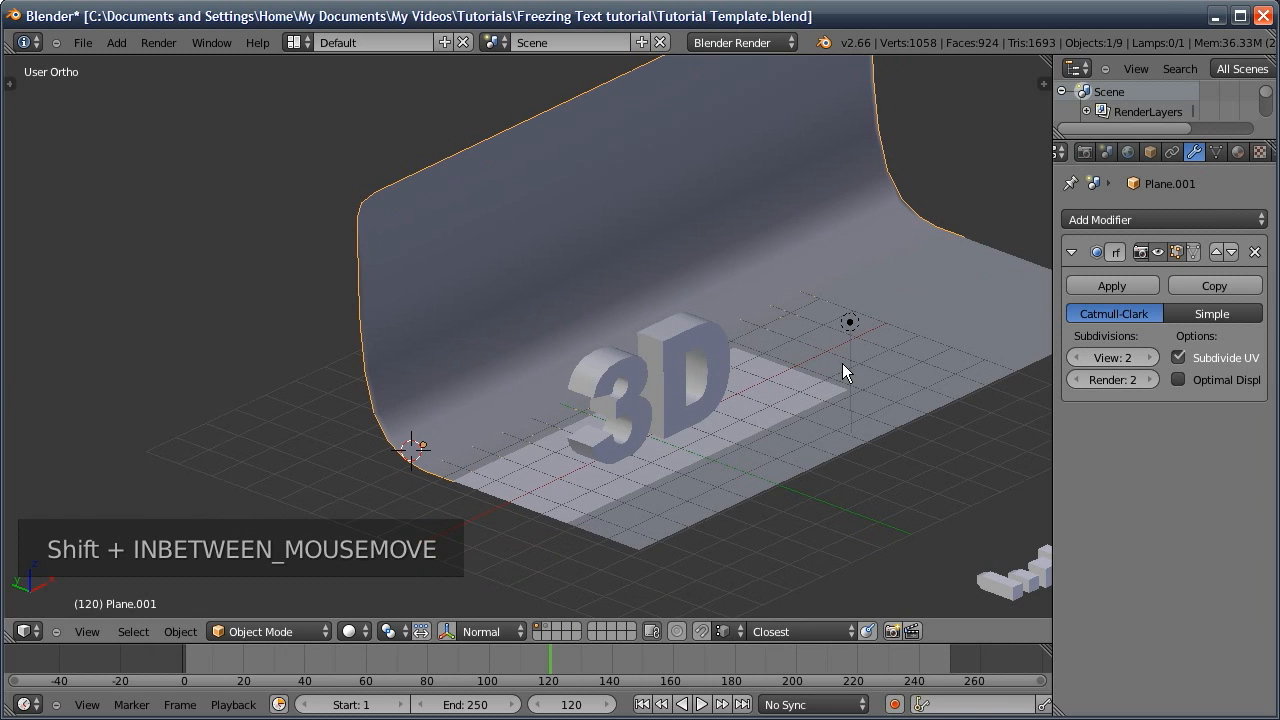
{"action": "key", "text": "KP_0"}
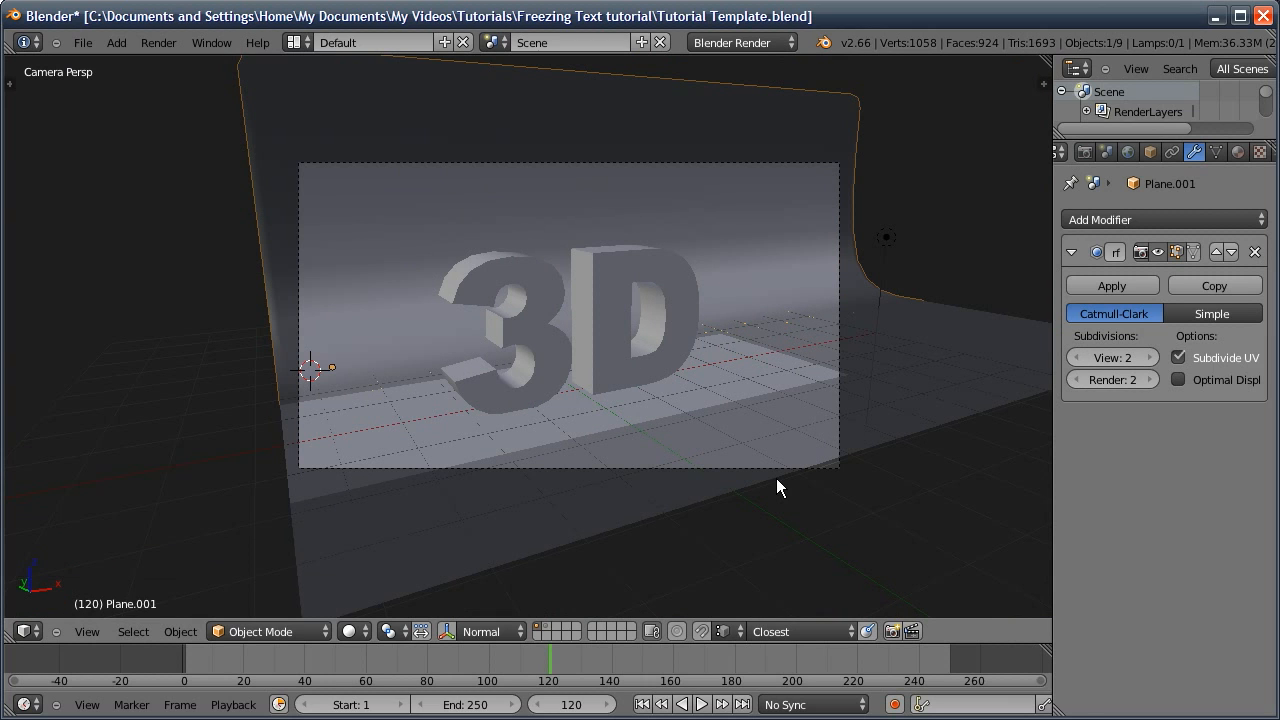
{"action": "key", "text": "KP_0"}
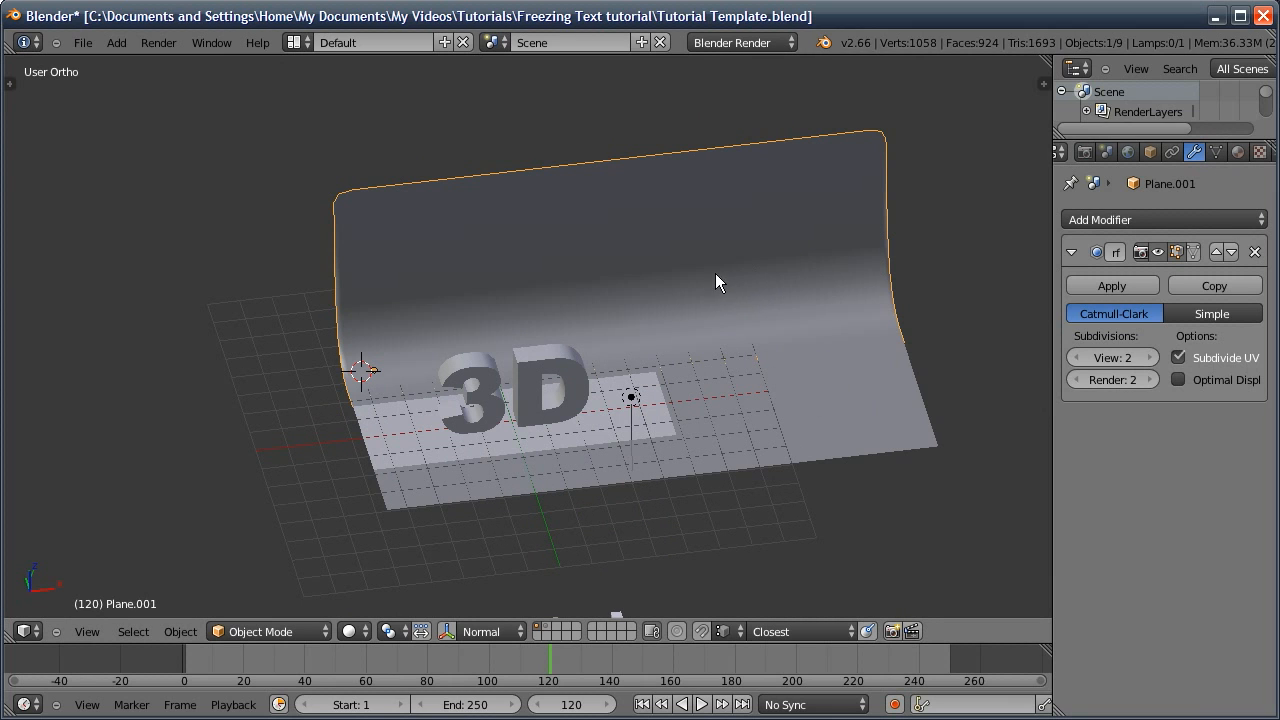
Select the entire backdrop mesh and UV unwrap it in top view
{"action": "key", "text": "Tab"}
{"action": "key", "text": "a"}
{"action": "key", "text": "a"}
{"action": "key", "text": "a"}
{"action": "key", "text": "a"}
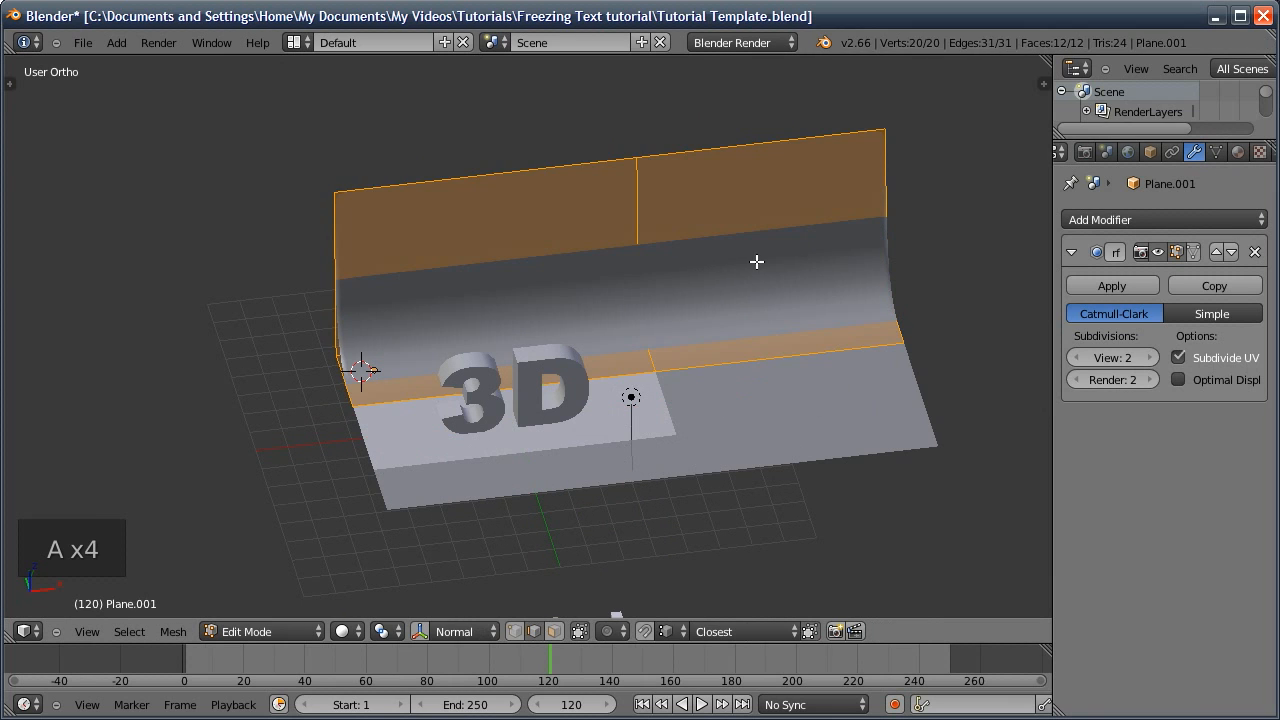
{"action": "key", "text": "KP_7"}
{"action": "key", "text": "KP_7"}
{"action": "middle_click_drag", "start_coordinate": [666, 454], "coordinate": [697, 306], "text": "shift"}
{"action": "key", "text": "u"}
{"action": "left_click", "coordinate": [689, 302]}
Select the whole mesh of the L-shaped front floor plane and UV unwrap it with Project From View in top view
{"action": "key", "text": "Tab"}
{"action": "right_click", "coordinate": [722, 360]}
{"action": "key", "text": "Tab"}
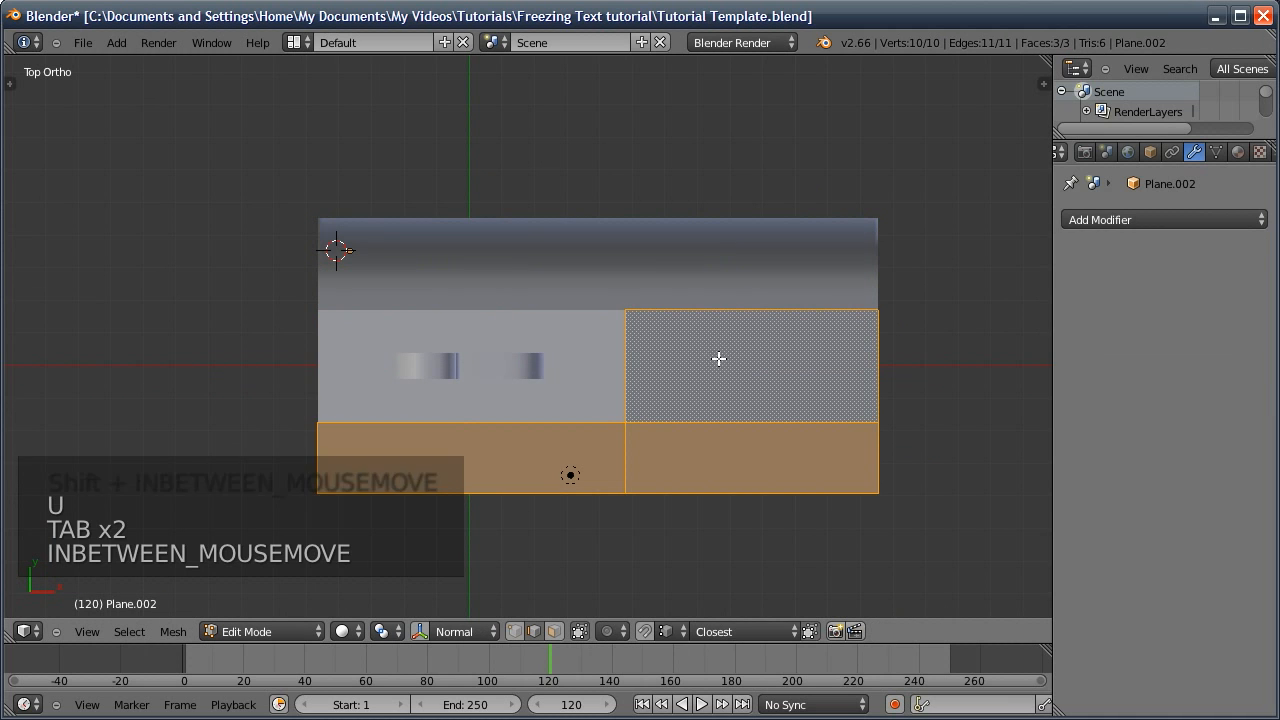
{"action": "key", "text": "a"}
{"action": "key", "text": "a"}
{"action": "key", "text": "a"}
{"action": "key", "text": "u"}
{"action": "key", "text": "u"}
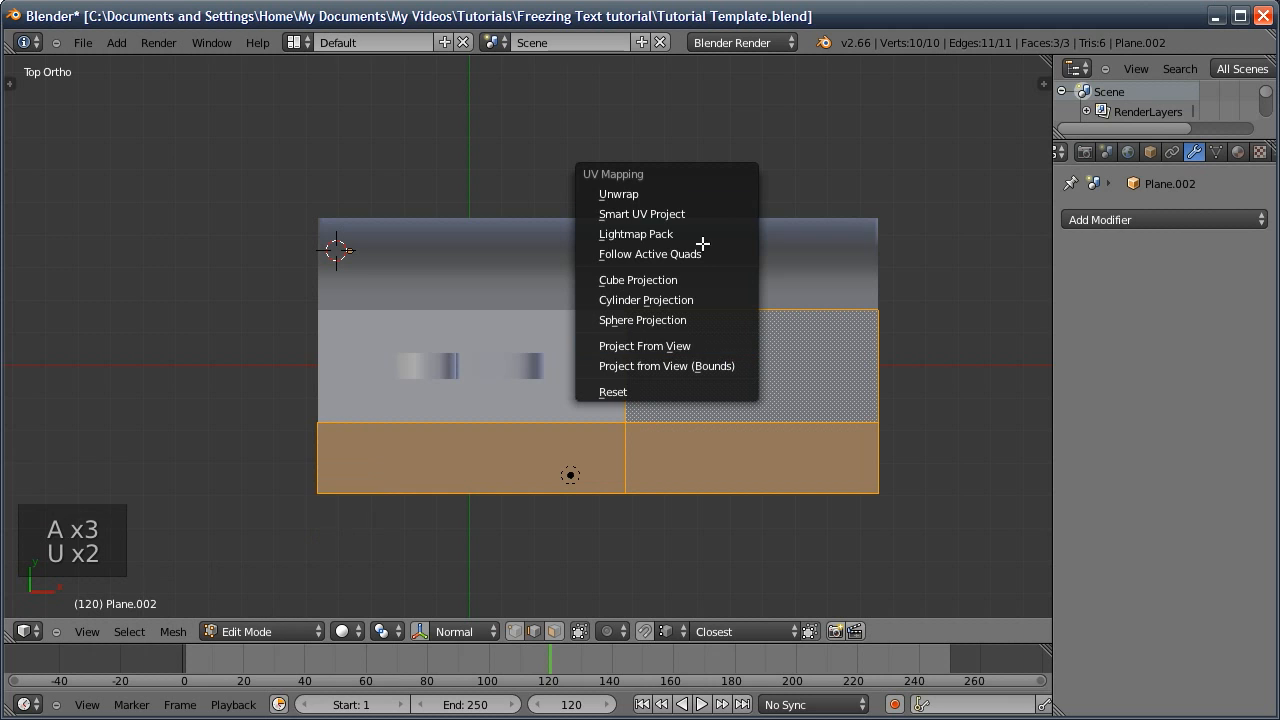
{"action": "left_click", "coordinate": [686, 346]}
{"action": "key", "text": "Tab"}
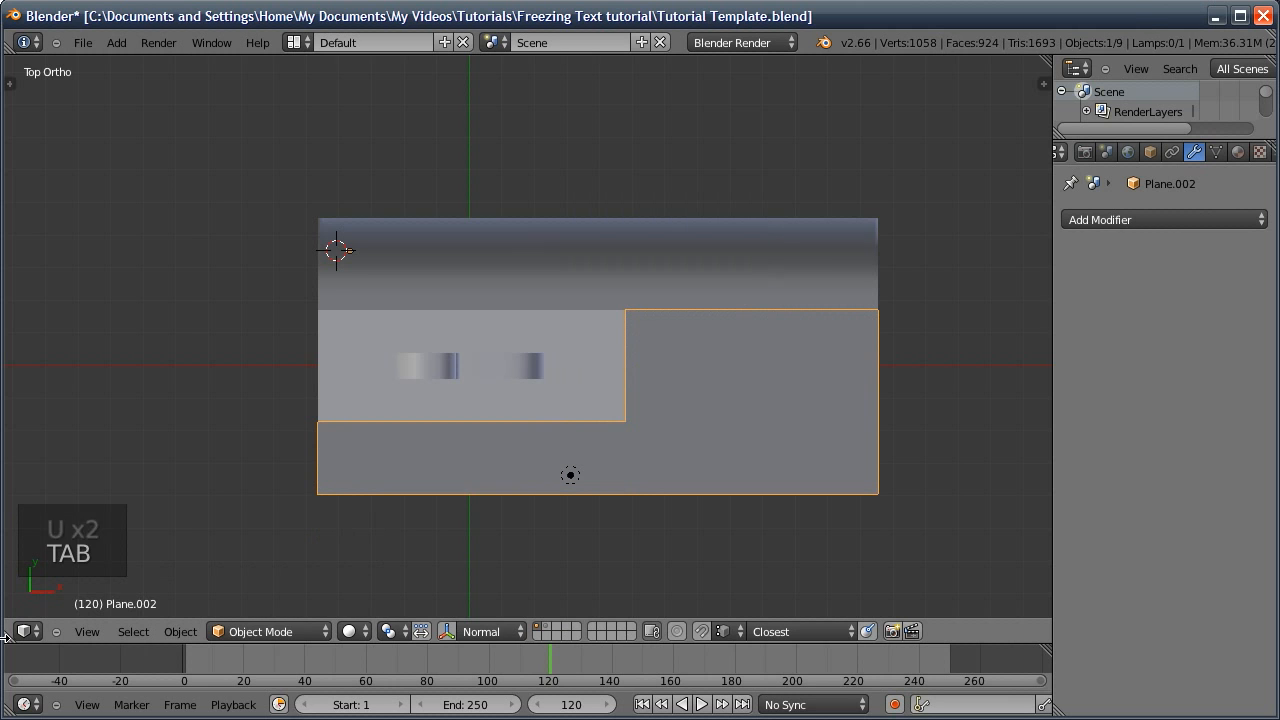
Open a UV/Image Editor beside the 3D view and move the front floor plane's UVs into the upper part of the UV area
{"action": "left_click_drag", "start_coordinate": [9, 638], "coordinate": [468, 607]}
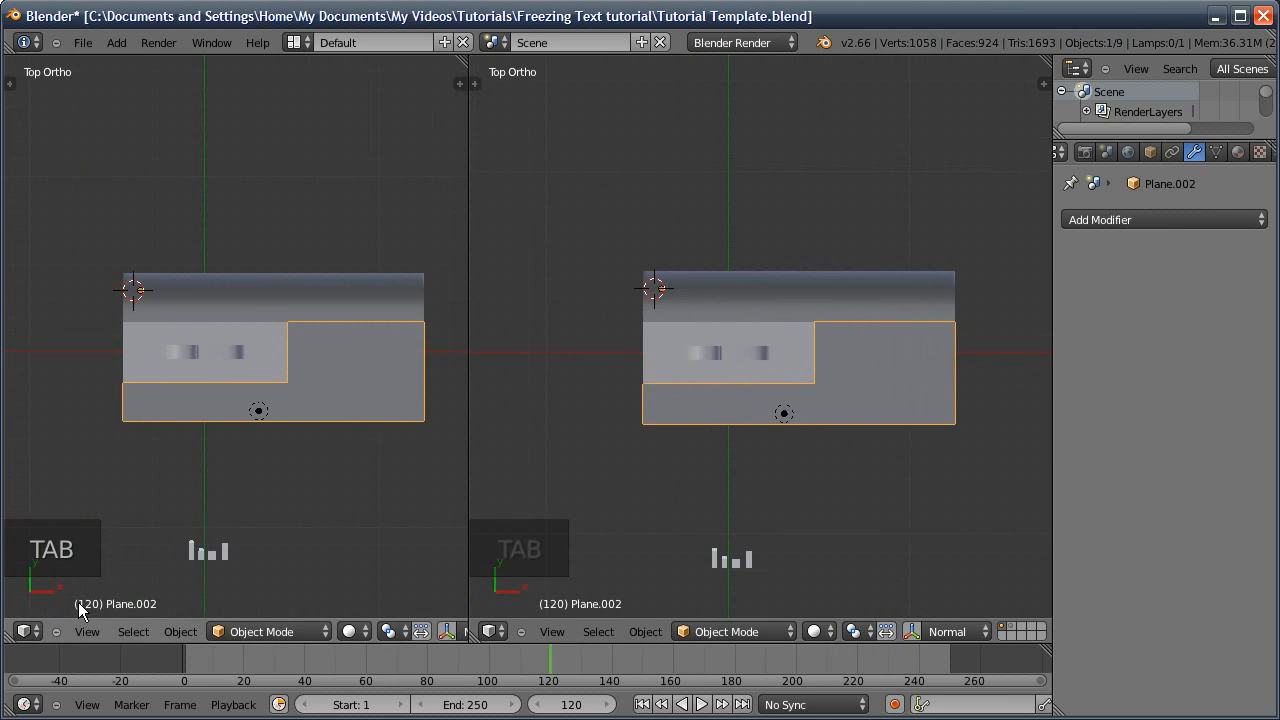
{"action": "left_click", "coordinate": [28, 631]}
{"action": "left_click", "coordinate": [66, 520]}
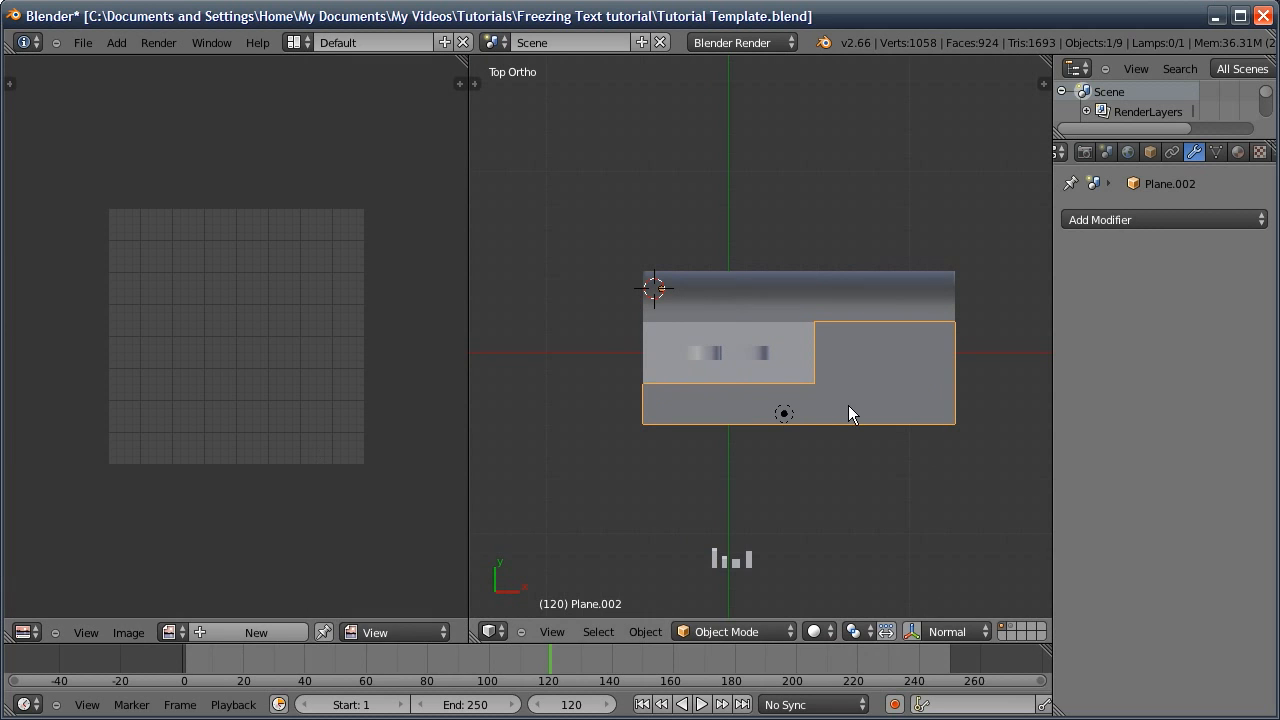
{"action": "key", "text": "Tab"}
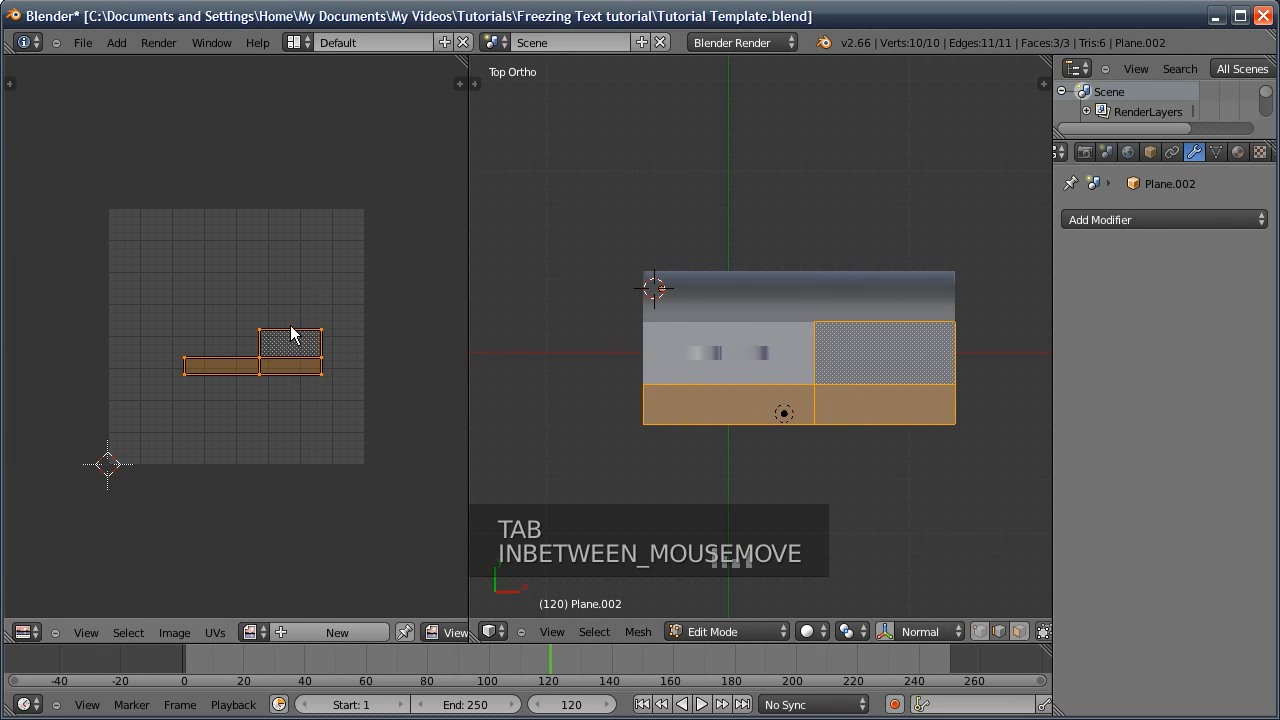
{"action": "key", "text": "g"}
{"action": "left_click", "coordinate": [278, 268]}
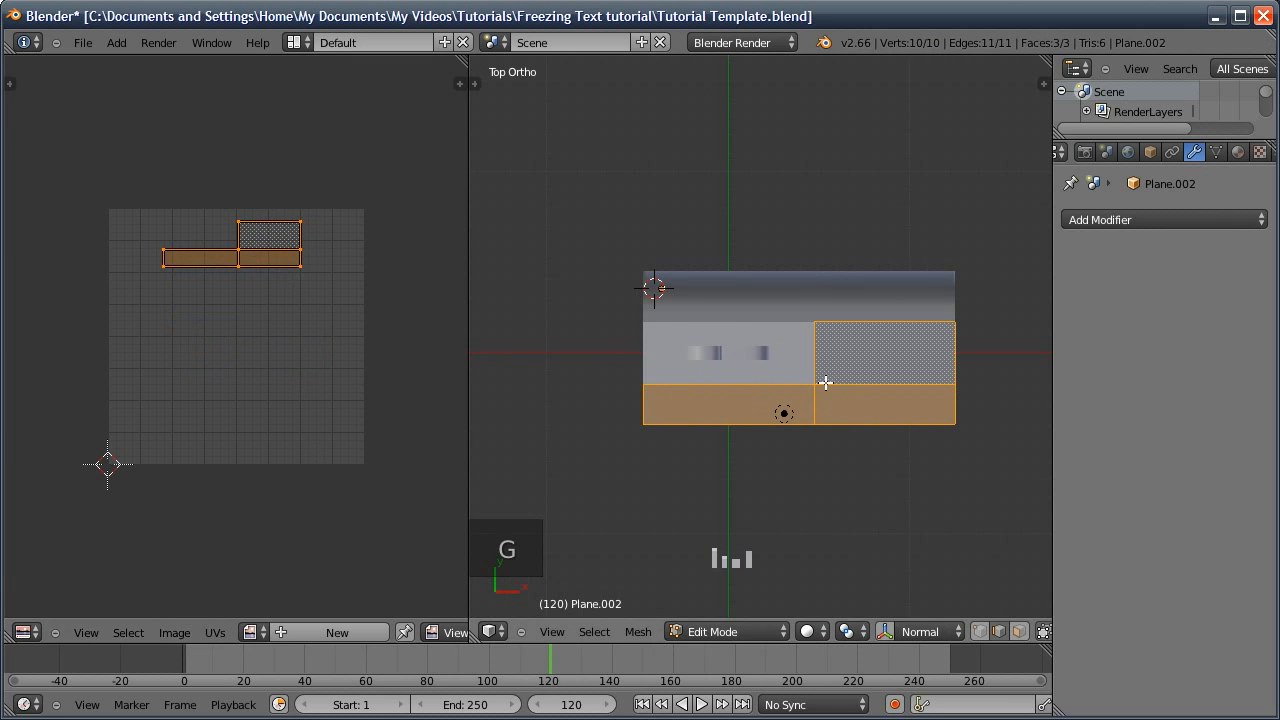
Select all of the backdrop's UVs and move them into the upper part of the UV area
{"action": "key", "text": "Tab"}
{"action": "right_click", "coordinate": [811, 293]}
{"action": "key", "text": "Tab"}
{"action": "key", "text": "a"}
{"action": "key", "text": "a"}
{"action": "key", "text": "a"}
{"action": "key", "text": "g"}
{"action": "right_click", "coordinate": [267, 365]}
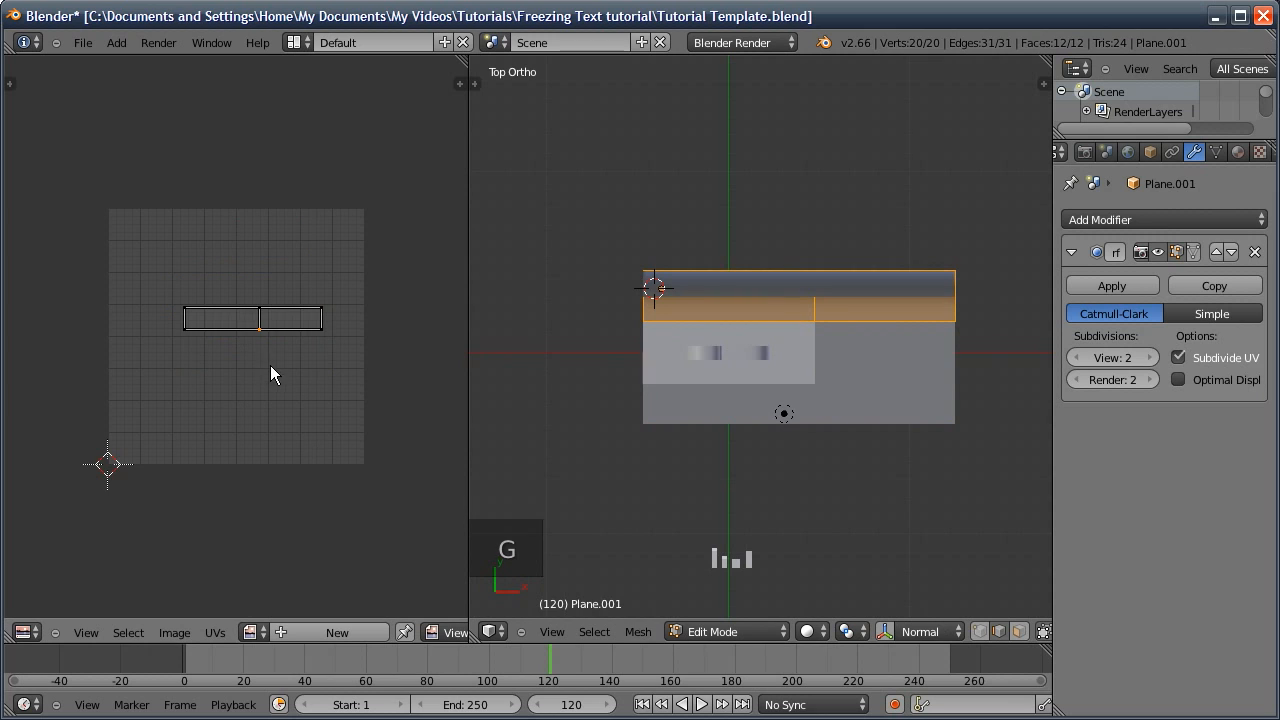
{"action": "key", "text": "a"}
{"action": "key", "text": "a"}
{"action": "key", "text": "a"}
{"action": "key", "text": "g"}
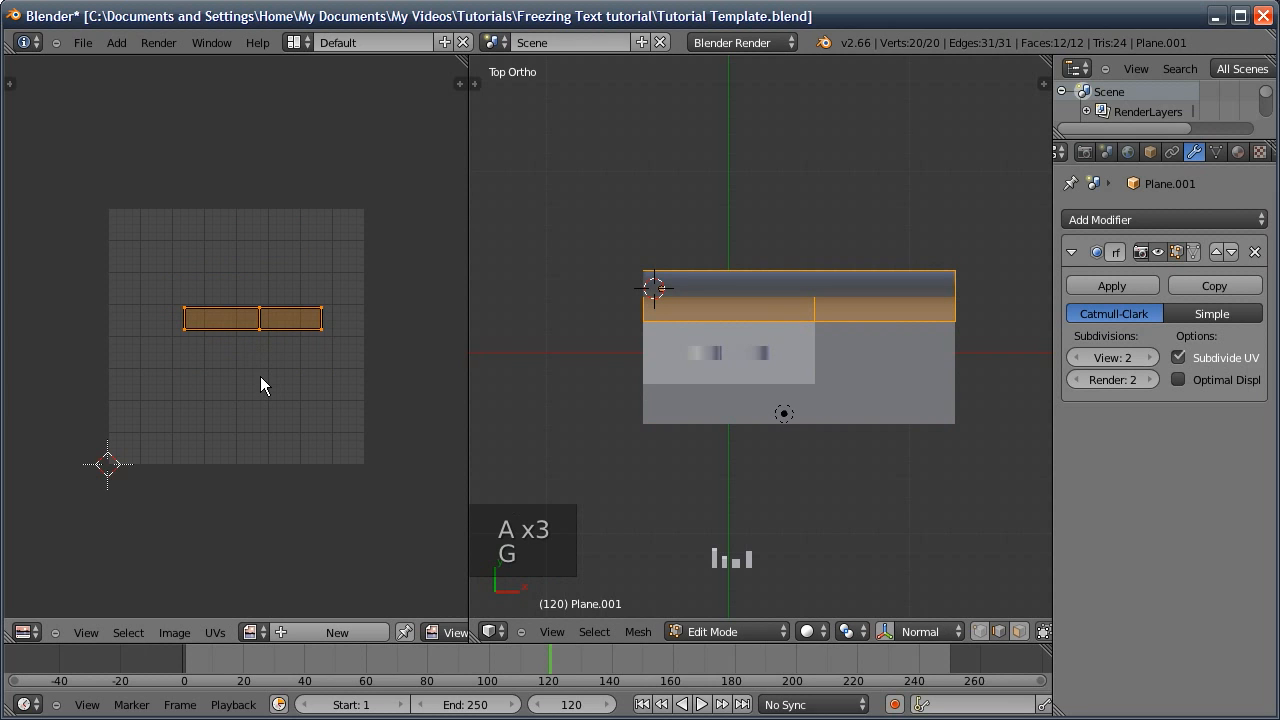
{"action": "key", "text": "g"}
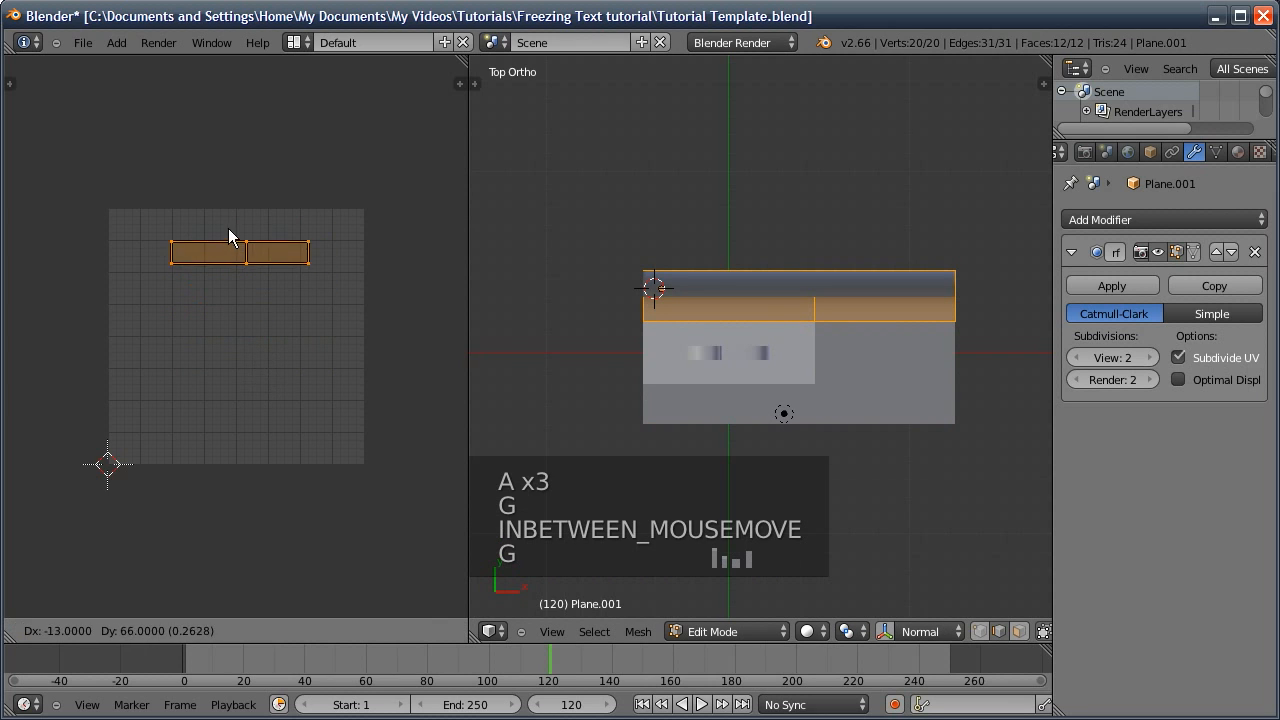
{"action": "left_click", "coordinate": [224, 224]}
Show Colour.png in the UV/Image Editor and check the backdrop's UV placement against the image's grey area
{"action": "left_click", "coordinate": [250, 632]}
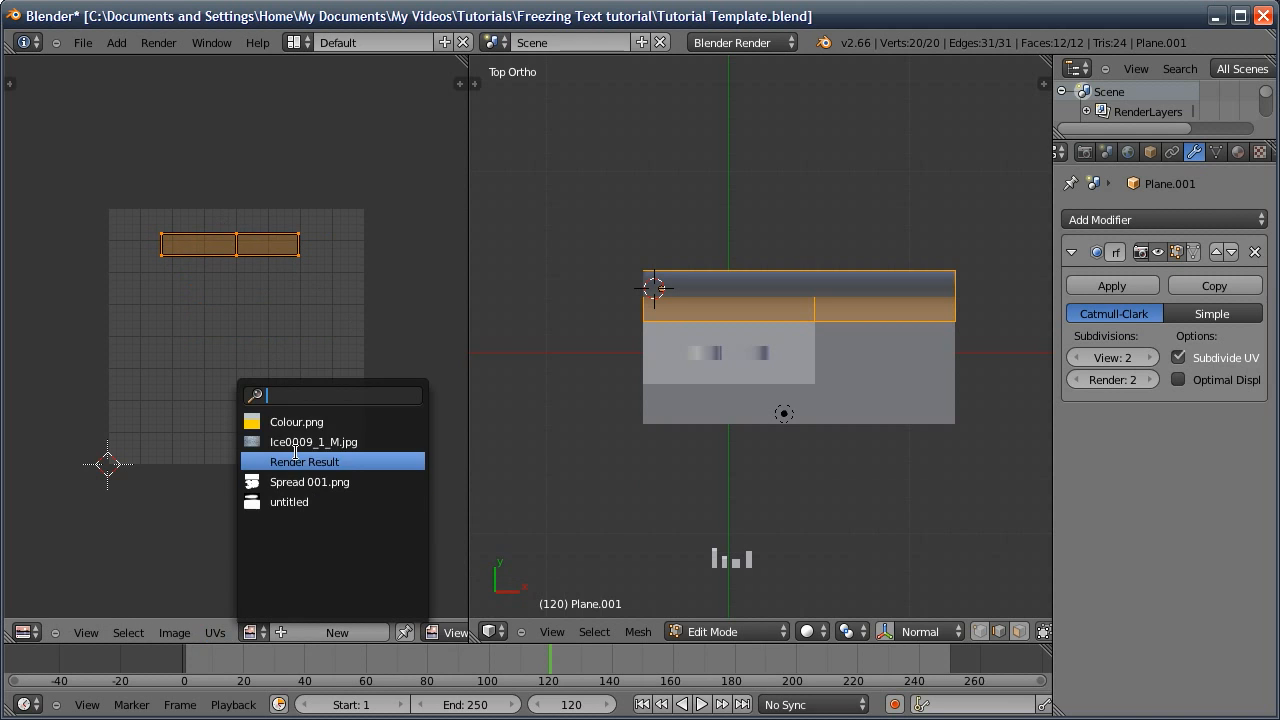
{"action": "left_click", "coordinate": [281, 421]}
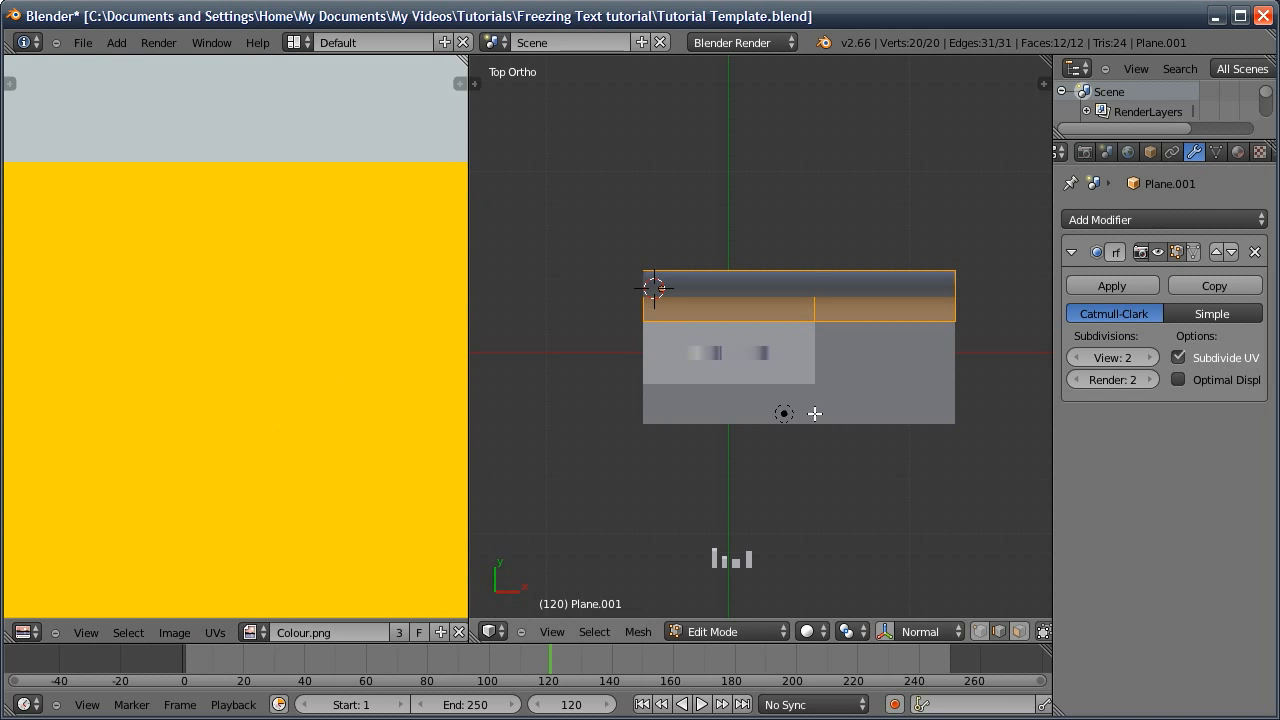
{"action": "key", "text": "a"}
{"action": "key", "text": "a"}
{"action": "key", "text": "a"}
{"action": "middle_click_drag", "start_coordinate": [323, 360], "coordinate": [260, 172]}
{"action": "middle_click_drag", "start_coordinate": [271, 343], "coordinate": [245, 256], "text": "shift"}
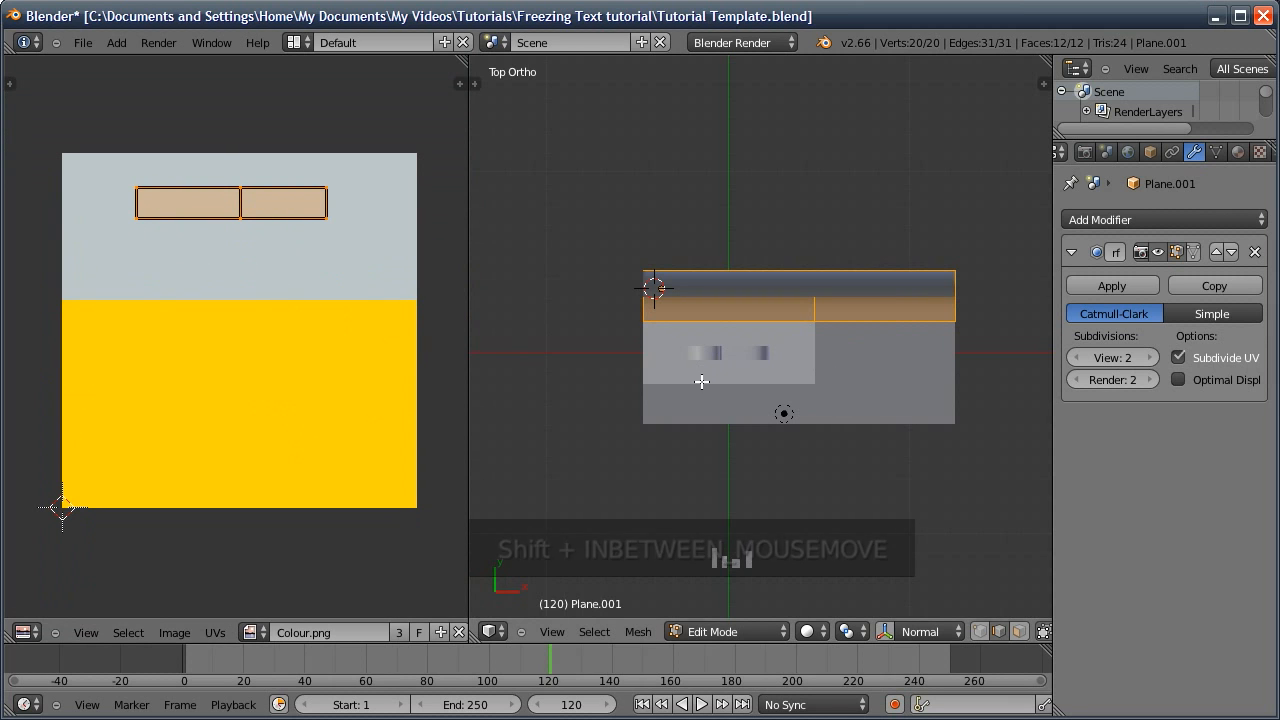
{"action": "key", "text": "Tab"}
{"action": "right_click", "coordinate": [789, 353]}
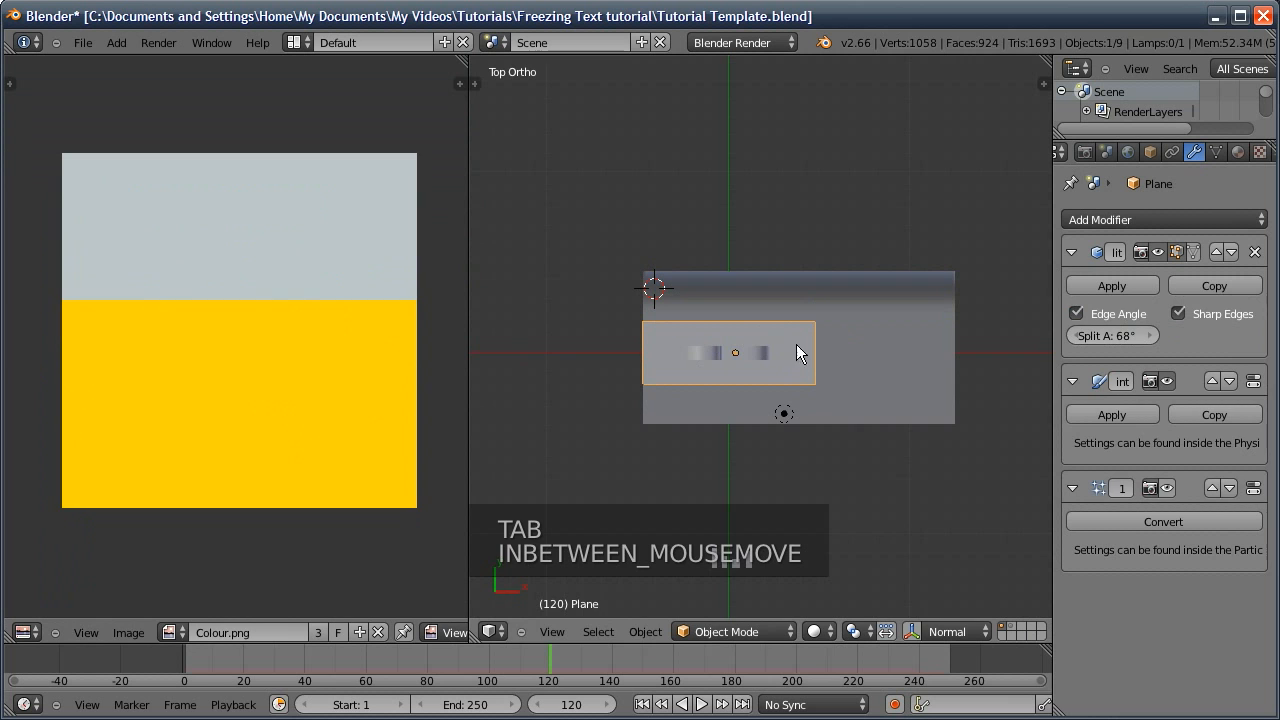
{"action": "right_click", "coordinate": [870, 396]}
{"action": "key", "text": "Tab"}
{"action": "key", "text": "Tab"}
Maximize the 3D view and give the backdrop a new material with specular intensity 1.000 and hardness 511
{"action": "key", "text": "ctrl+Up"}
{"action": "middle_click_drag", "start_coordinate": [709, 409], "coordinate": [551, 516]}
{"action": "left_click", "coordinate": [1238, 151]}
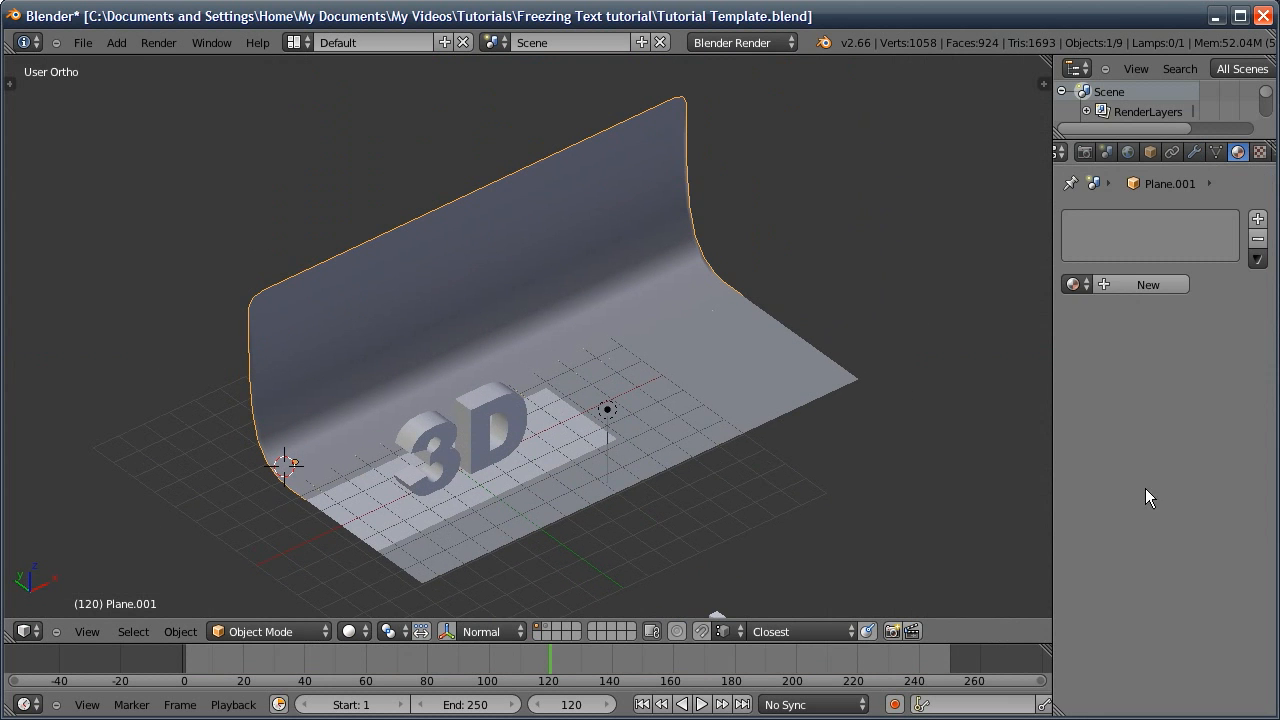
{"action": "left_click", "coordinate": [1136, 285]}
{"action": "scroll", "coordinate": [1116, 530], "scroll_direction": "down", "scroll_amount": 4}
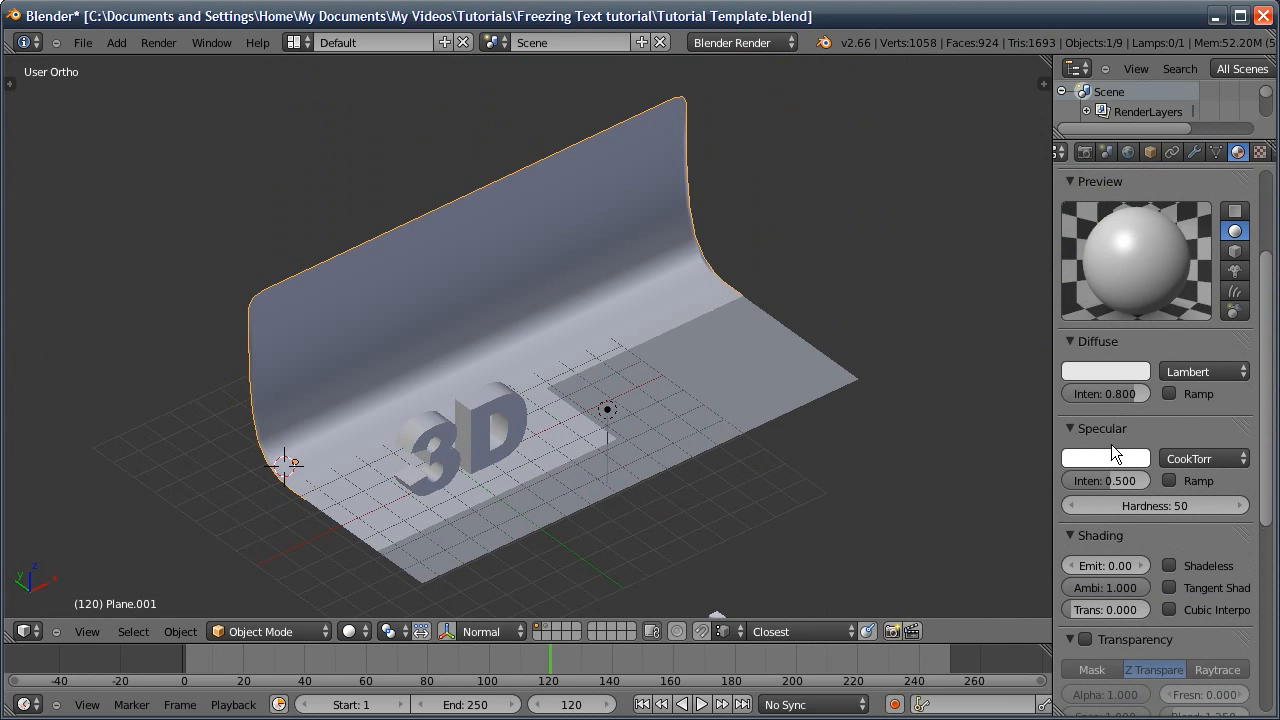
{"action": "left_click_drag", "start_coordinate": [1086, 480], "coordinate": [1207, 501]}
{"action": "left_click", "coordinate": [1146, 503]}
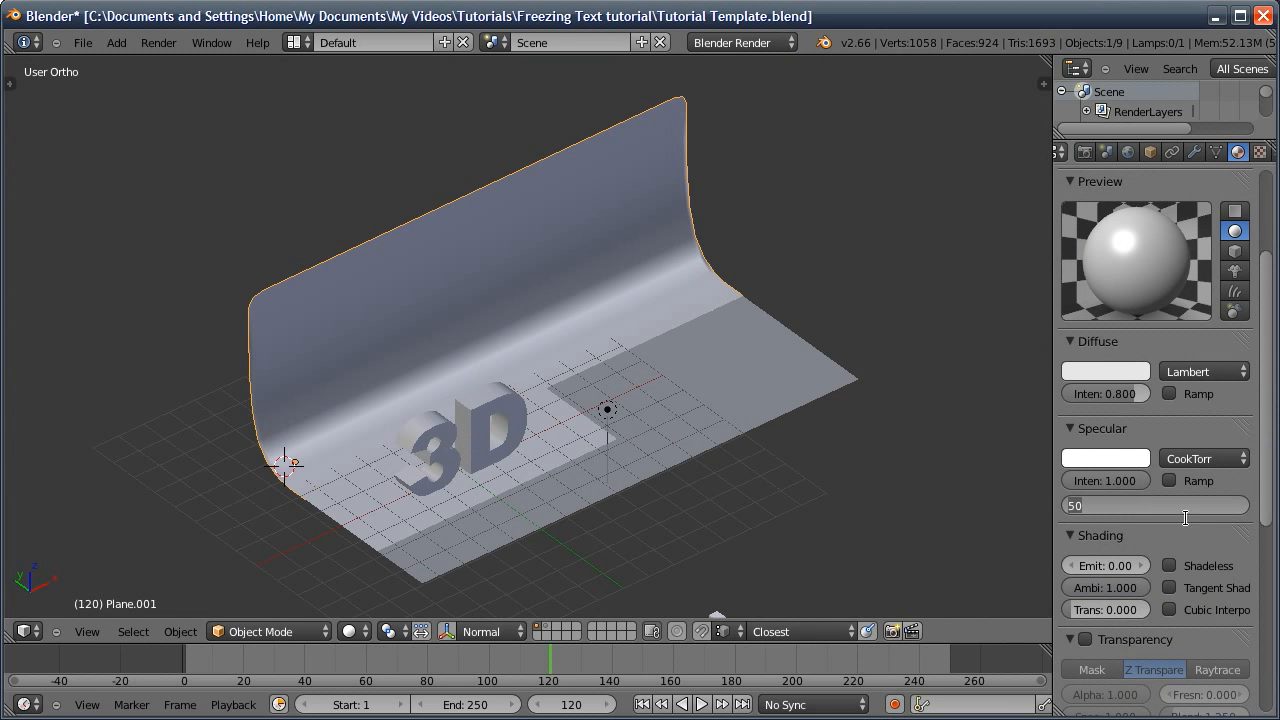
{"action": "type", "text": "11"}
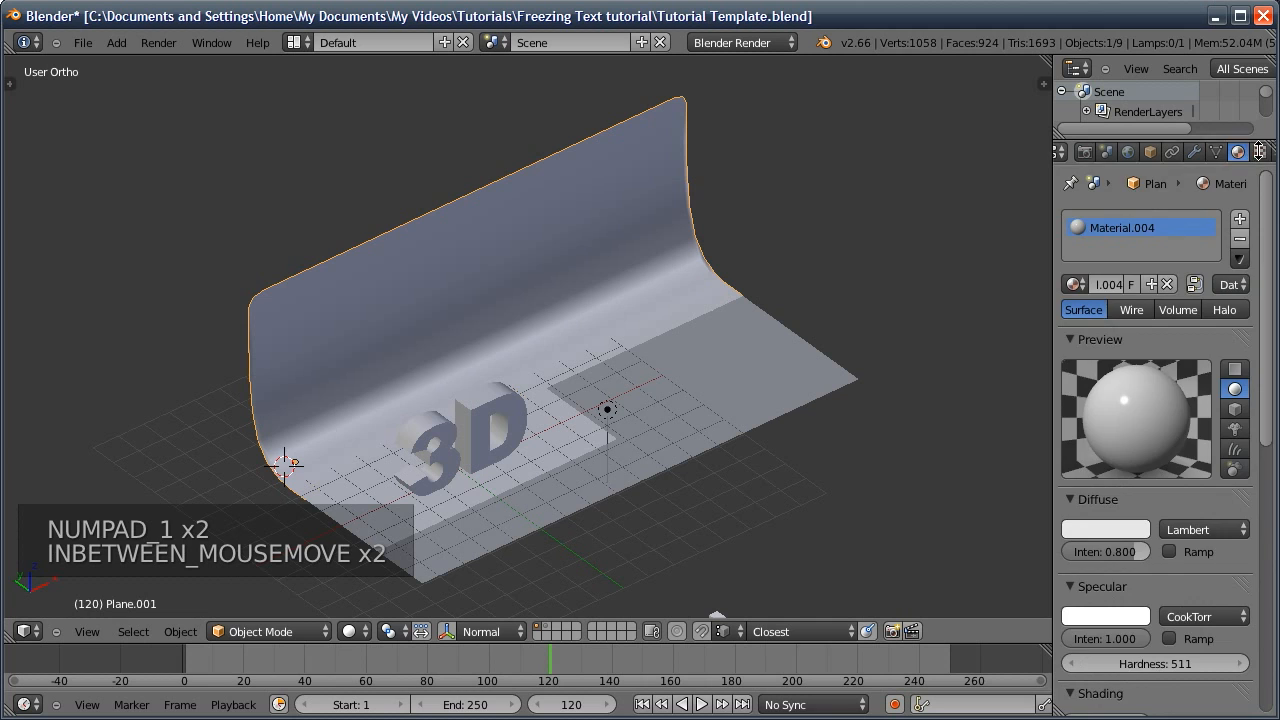
Add an Image or Movie texture to the backdrop's material and load Colour.png into it
{"action": "left_click", "coordinate": [1259, 151]}
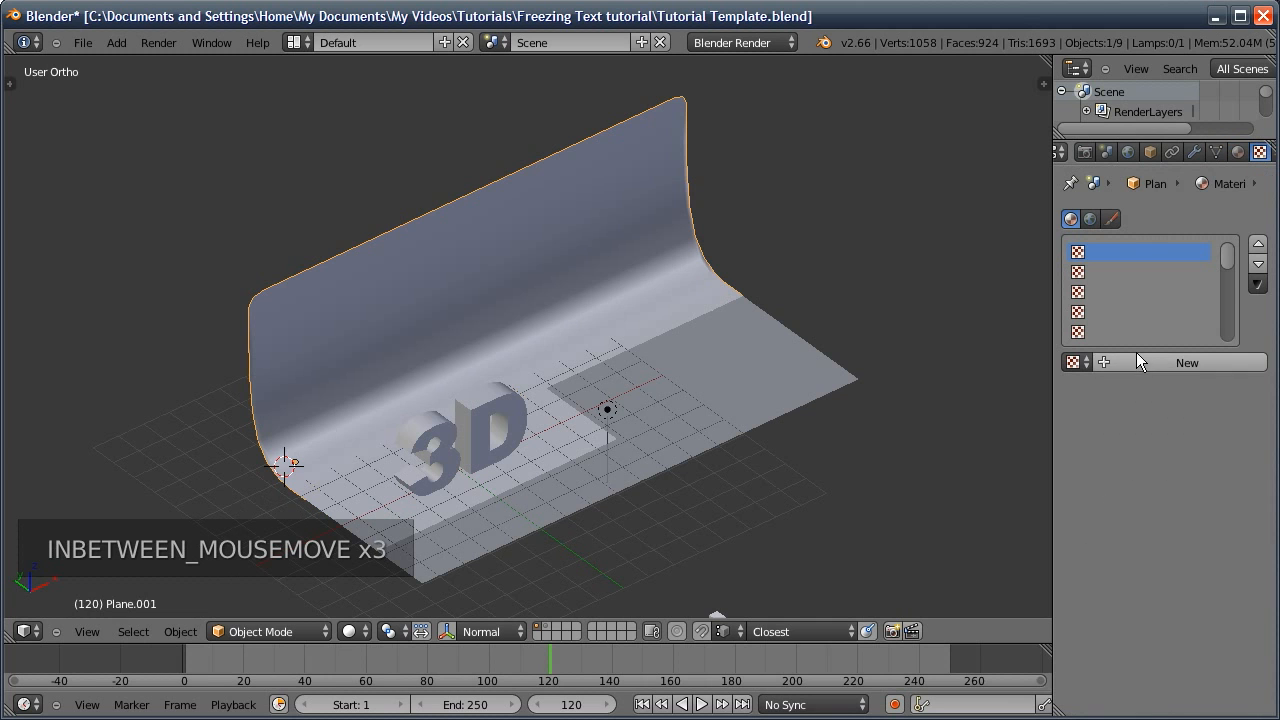
{"action": "left_click", "coordinate": [1137, 360]}
{"action": "left_click", "coordinate": [1150, 389]}
{"action": "left_click", "coordinate": [1146, 254]}
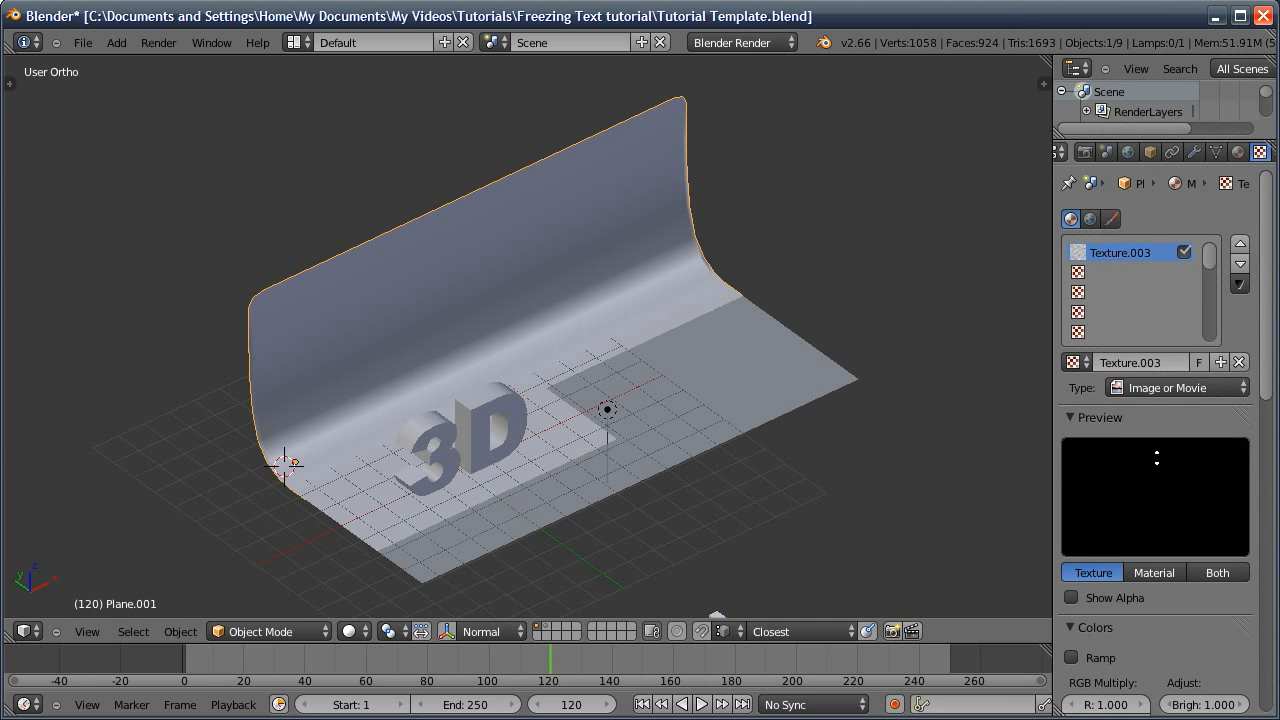
{"action": "scroll", "coordinate": [1173, 512], "scroll_direction": "down", "scroll_amount": 4}
{"action": "left_click", "coordinate": [1222, 652]}
{"action": "left_click", "coordinate": [677, 213]}
{"action": "left_click", "coordinate": [440, 194]}
{"action": "key", "text": "Return"}
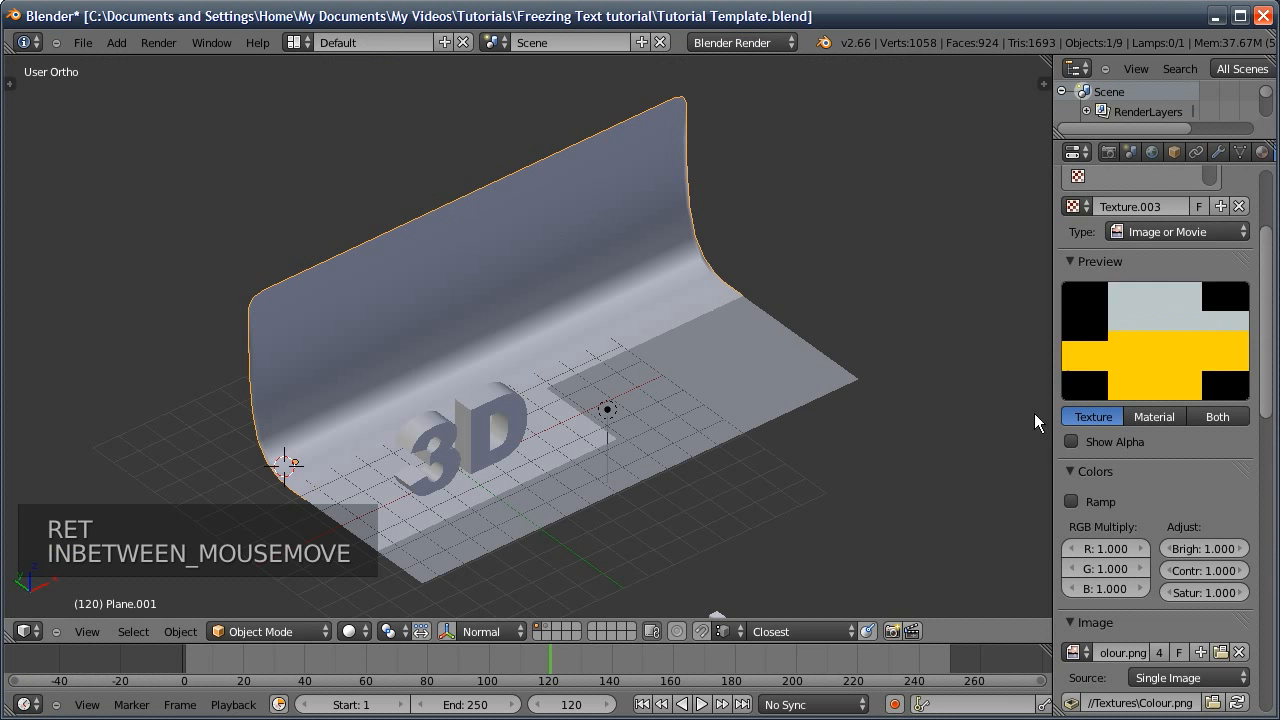
Set the backdrop texture's mapping coordinates to UV and return to the material settings
{"action": "scroll", "coordinate": [1160, 450], "scroll_direction": "down", "scroll_amount": 8}
{"action": "left_click", "coordinate": [1167, 652]}
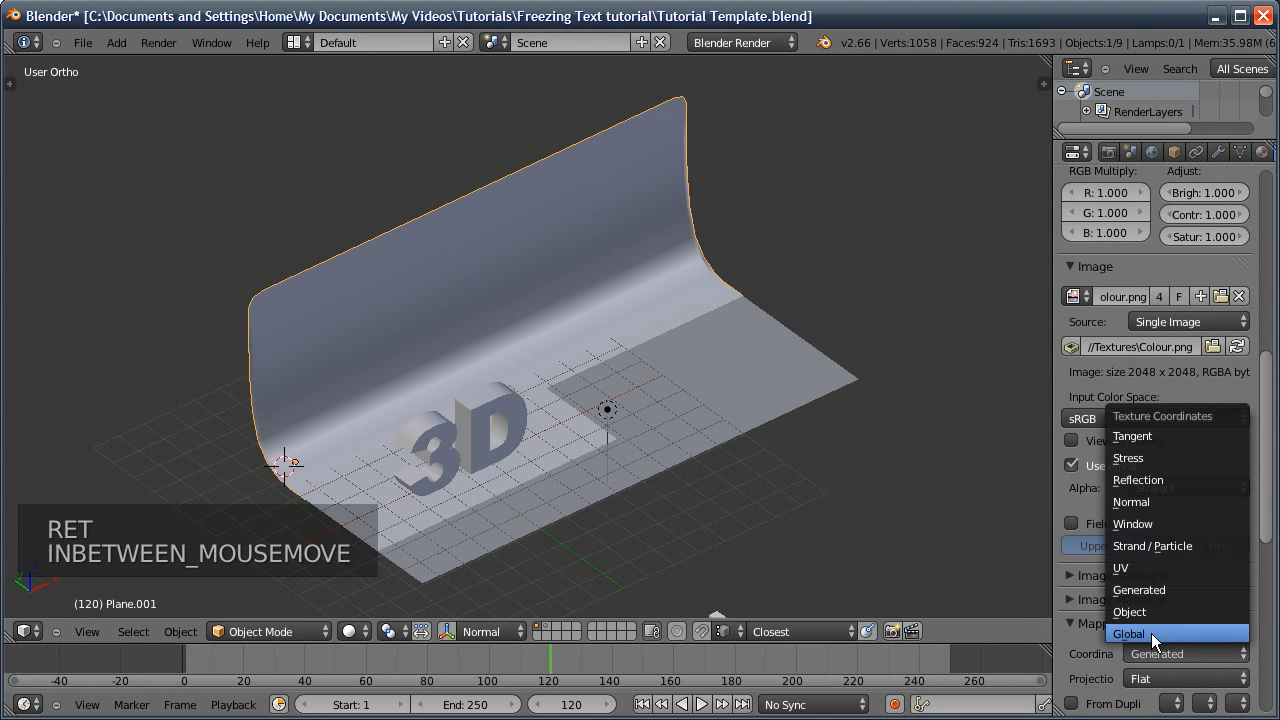
{"action": "left_click", "coordinate": [1144, 568]}
{"action": "scroll", "coordinate": [1144, 542], "scroll_direction": "up", "scroll_amount": 12}
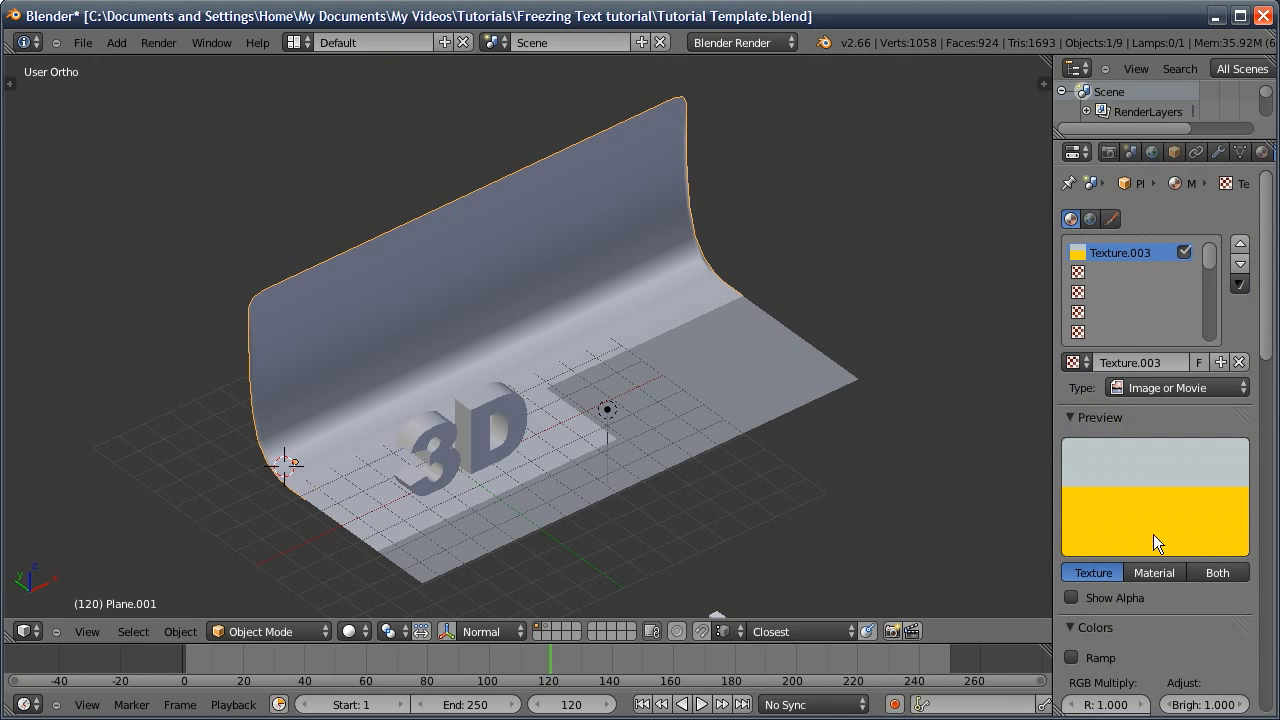
{"action": "left_click", "coordinate": [1262, 151]}
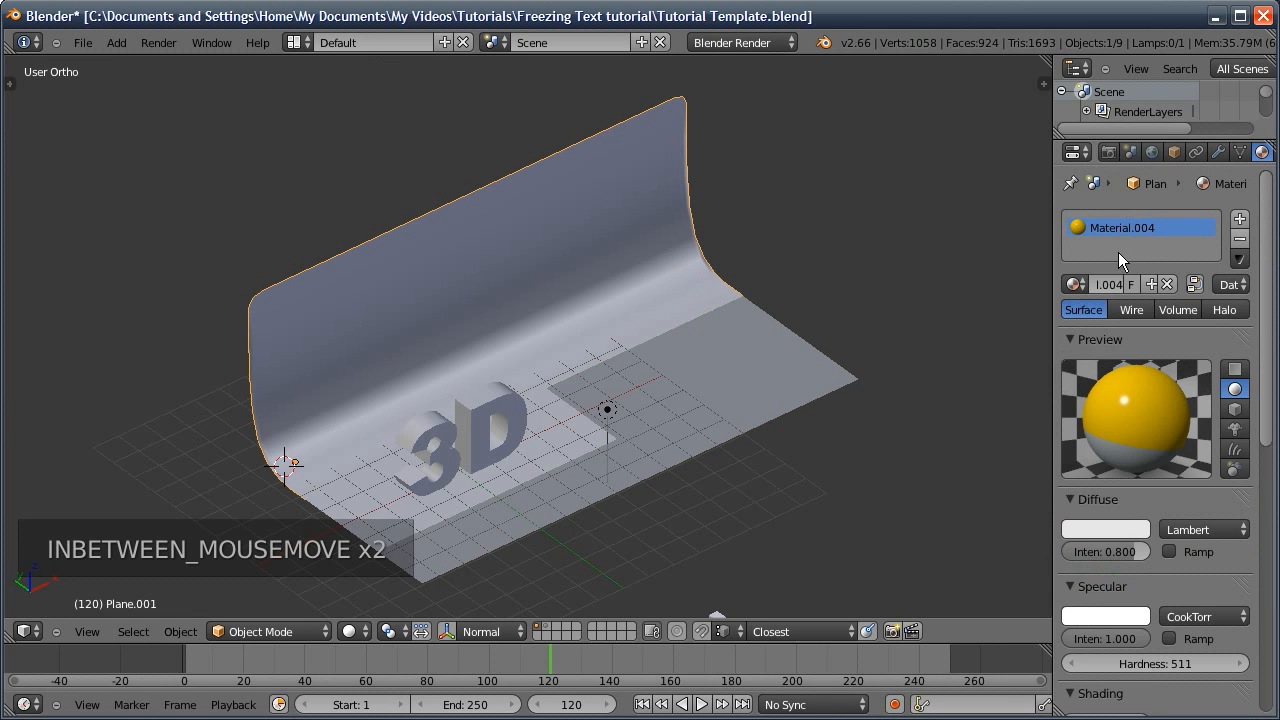
Assign the backdrop's material to the L-shaped front floor plane
{"action": "right_click", "coordinate": [715, 370]}
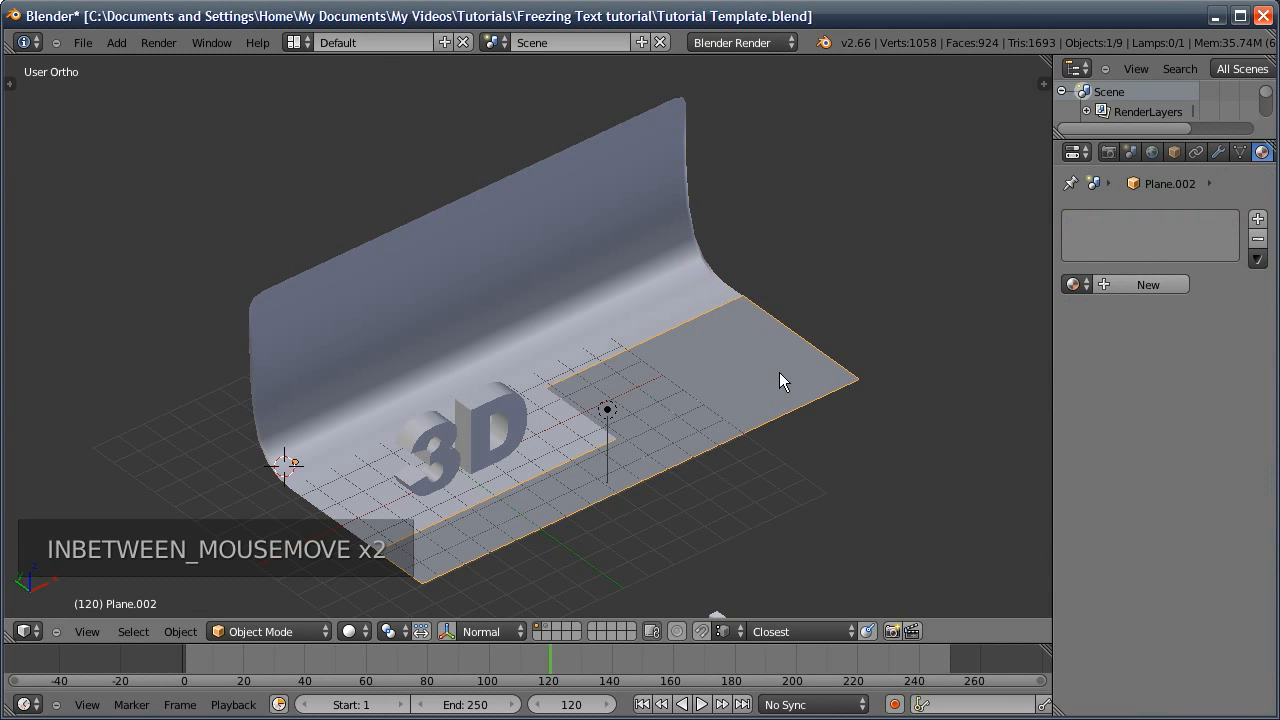
{"action": "left_click", "coordinate": [1073, 284]}
{"action": "left_click", "coordinate": [1030, 396]}
{"action": "middle_click_drag", "start_coordinate": [760, 330], "coordinate": [818, 358]}
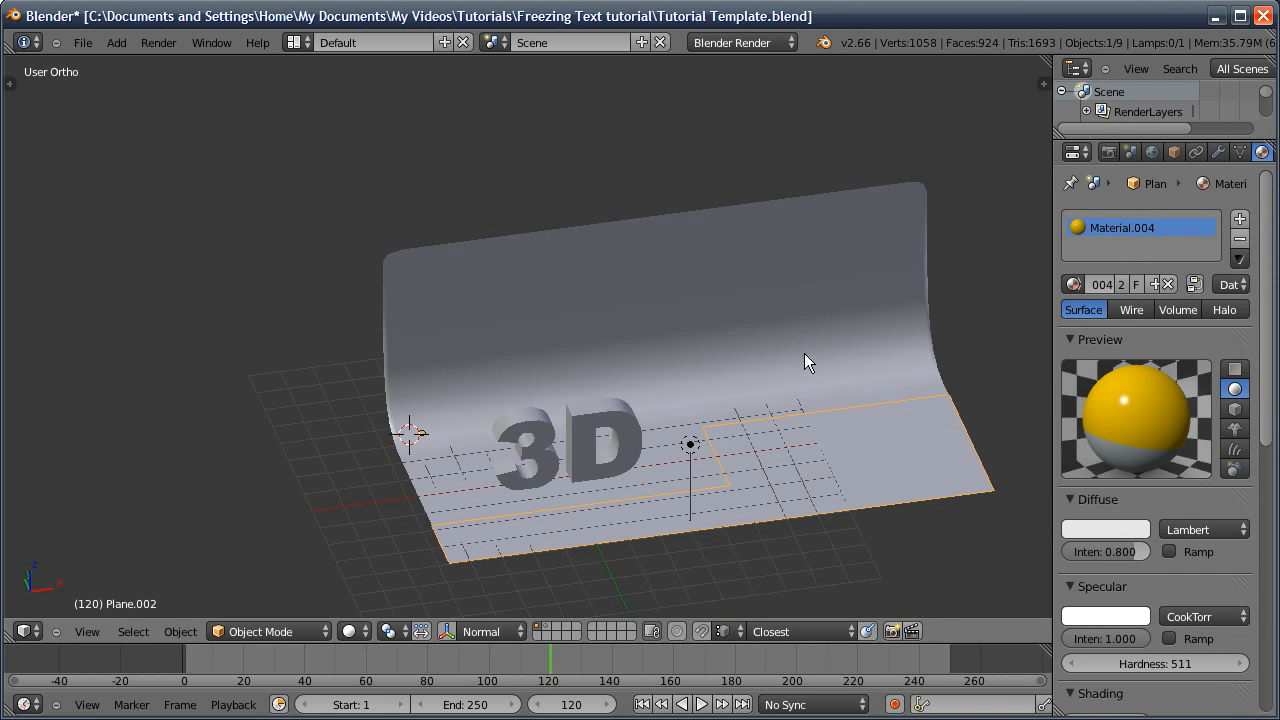
{"action": "left_click", "coordinate": [1108, 153]}
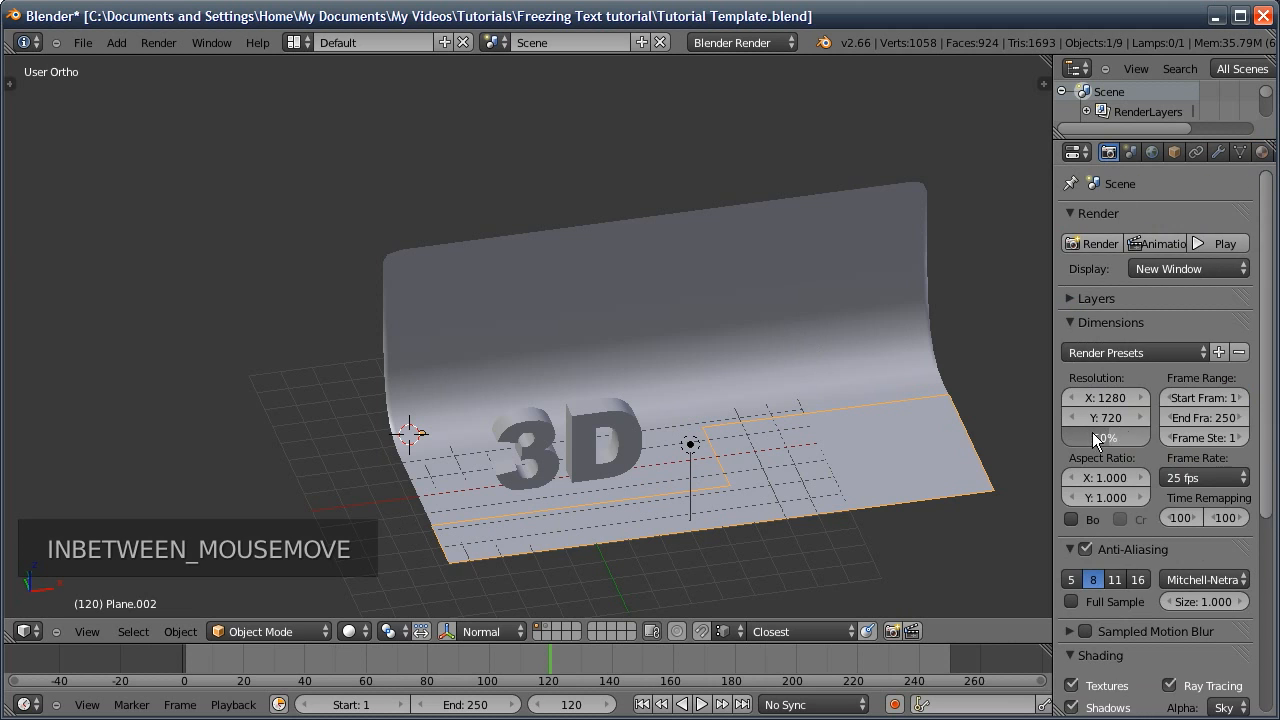
{"action": "left_click", "coordinate": [1218, 152]}
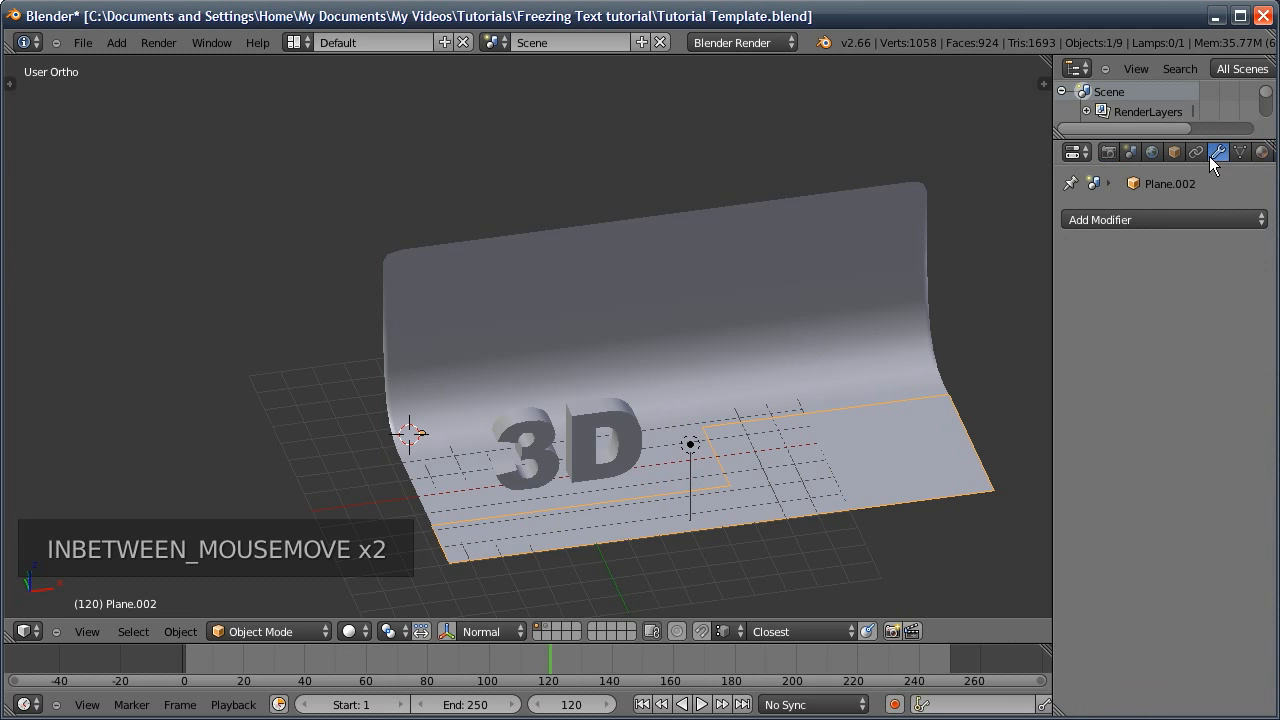
{"action": "right_click", "coordinate": [771, 345]}
{"action": "right_click", "coordinate": [692, 435]}
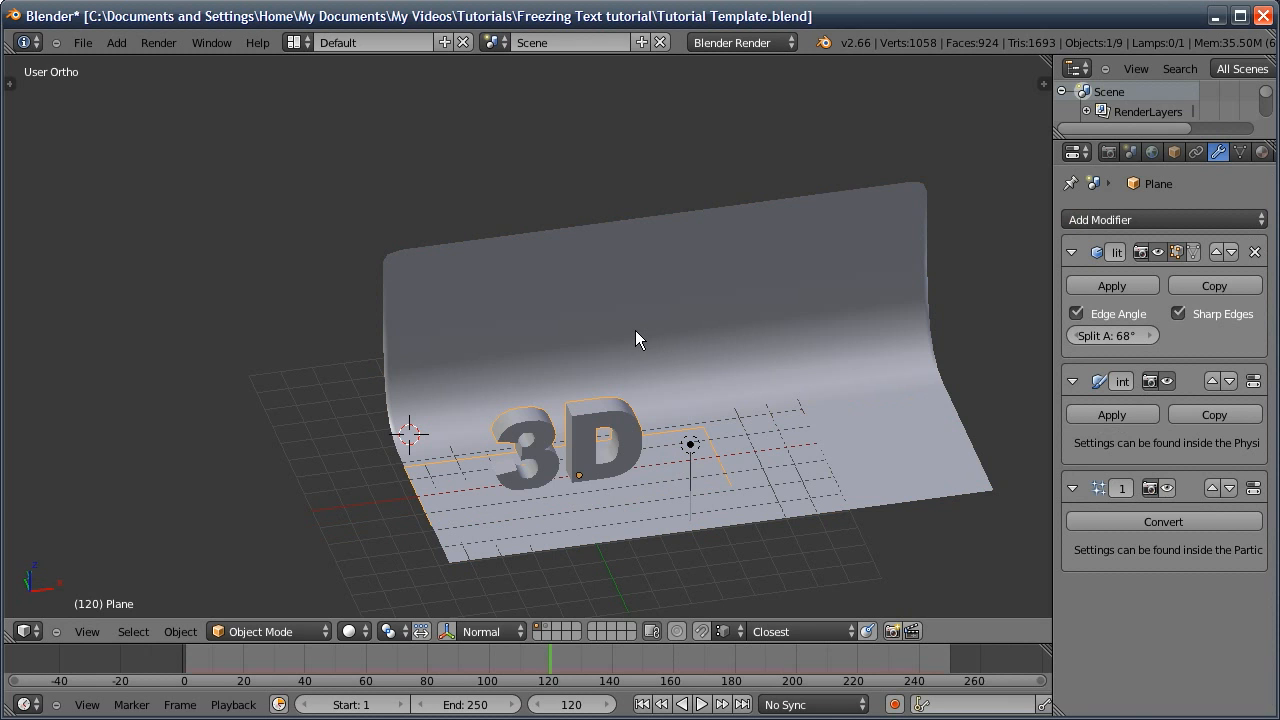
Set the world's Gather sampling to 10 samples
{"action": "left_click", "coordinate": [1151, 152]}
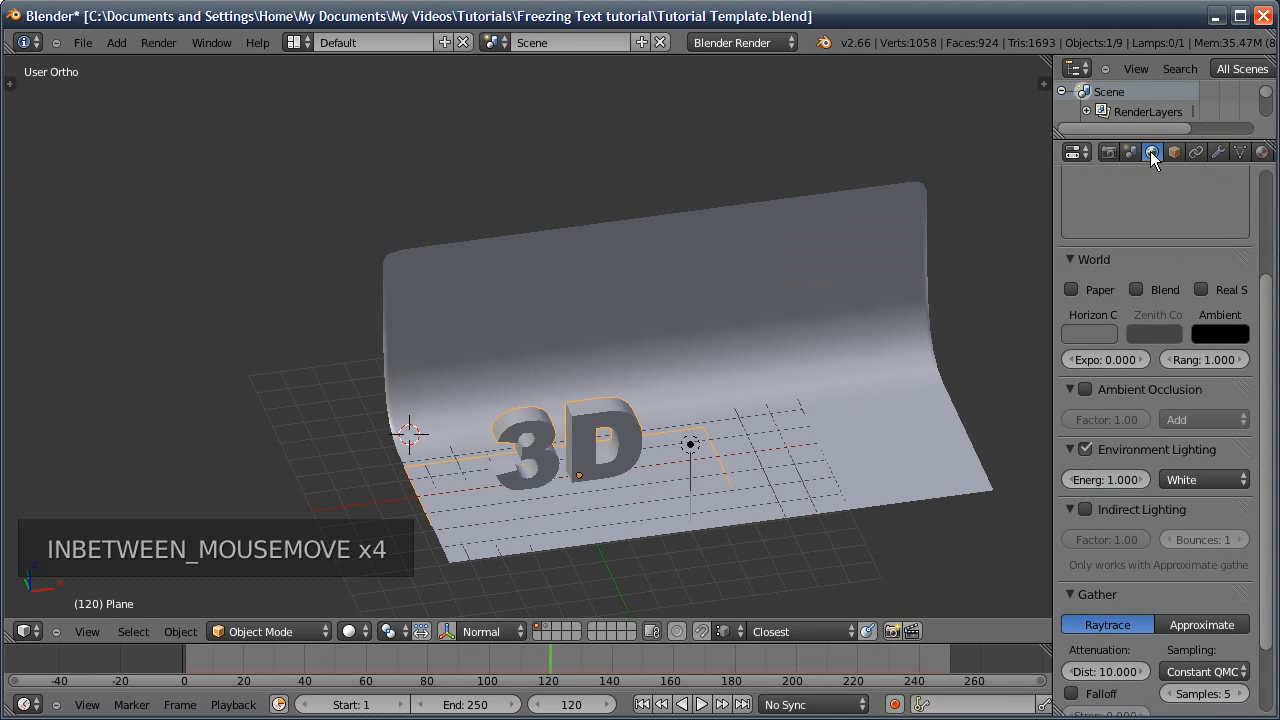
{"action": "scroll", "coordinate": [1180, 530], "scroll_direction": "down", "scroll_amount": 2}
{"action": "left_click", "coordinate": [1208, 610]}
{"action": "type", "text": "10"}
{"action": "key", "text": "Return"}
{"action": "mouse_move", "coordinate": [1155, 348]}
{"action": "middle_mouse_down"}
{"action": "mouse_move", "coordinate": [1158, 560]}
{"action": "mouse_move", "coordinate": [1154, 327]}
{"action": "middle_mouse_up"}
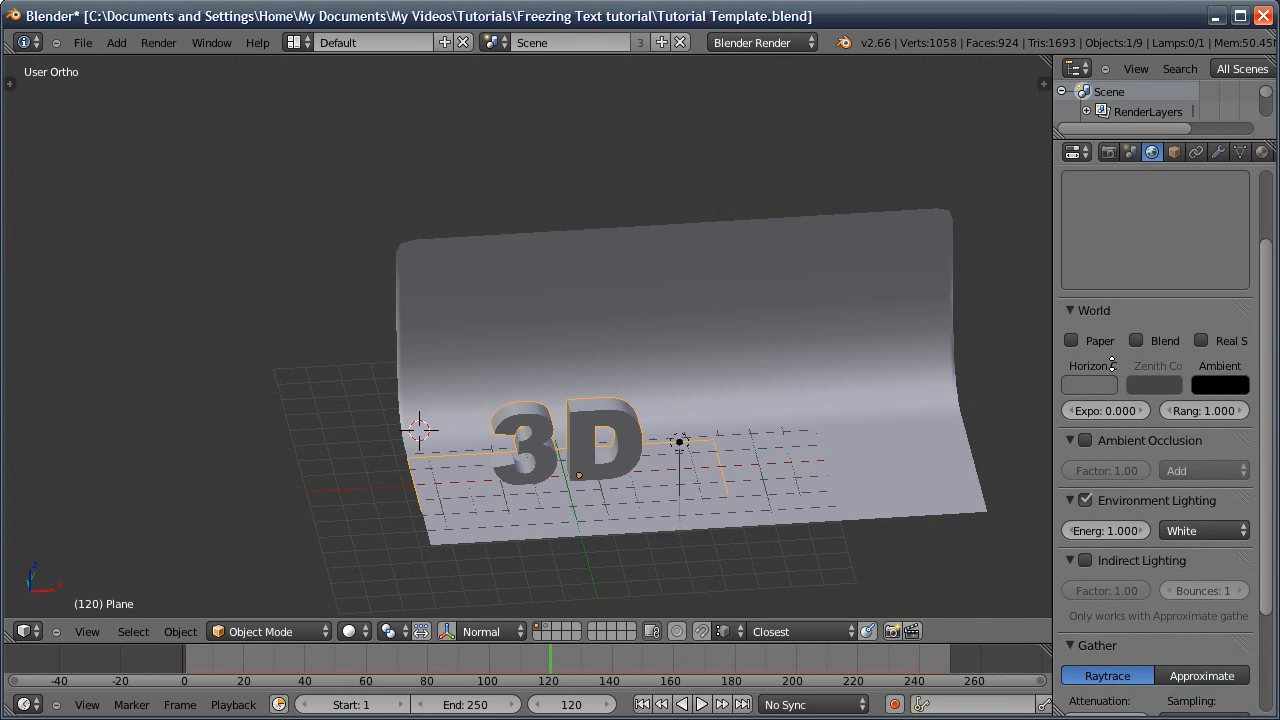
{"action": "scroll", "coordinate": [1110, 306], "scroll_direction": "up", "scroll_amount": 3}
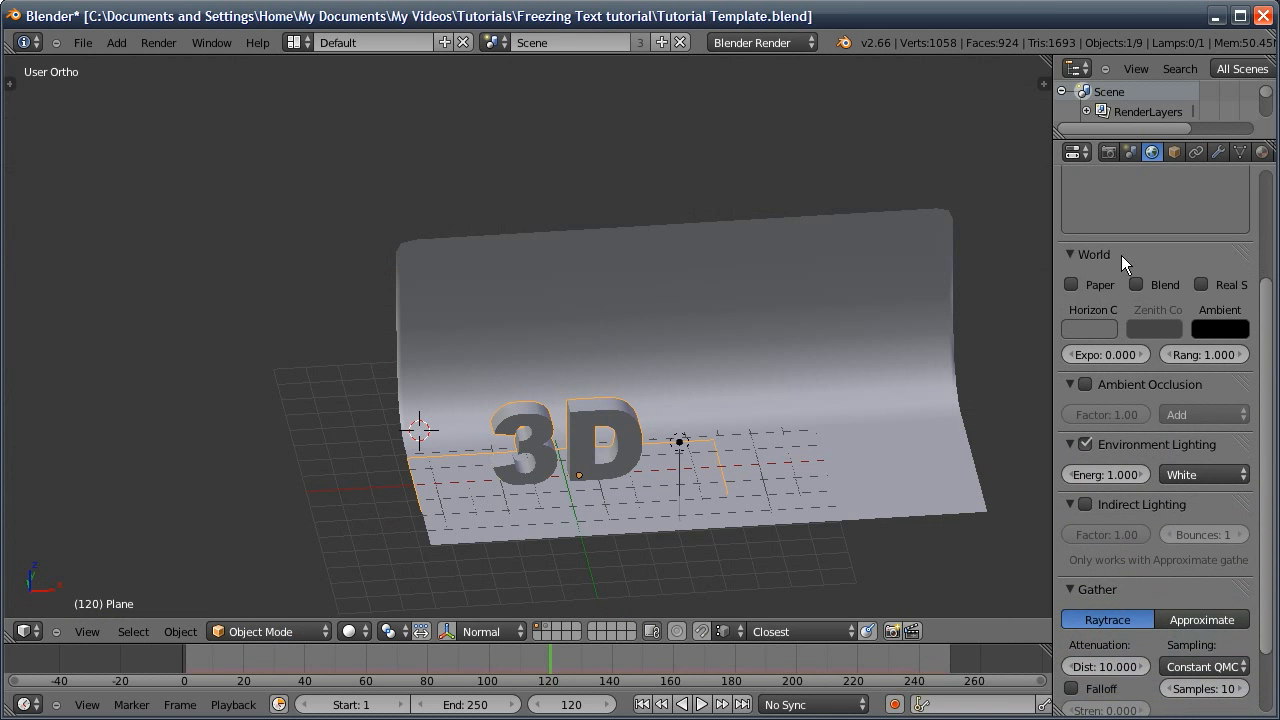
Enable the Normal pass for the render layer and look through the camera
{"action": "left_click", "coordinate": [1108, 152]}
{"action": "left_click", "coordinate": [1095, 292]}
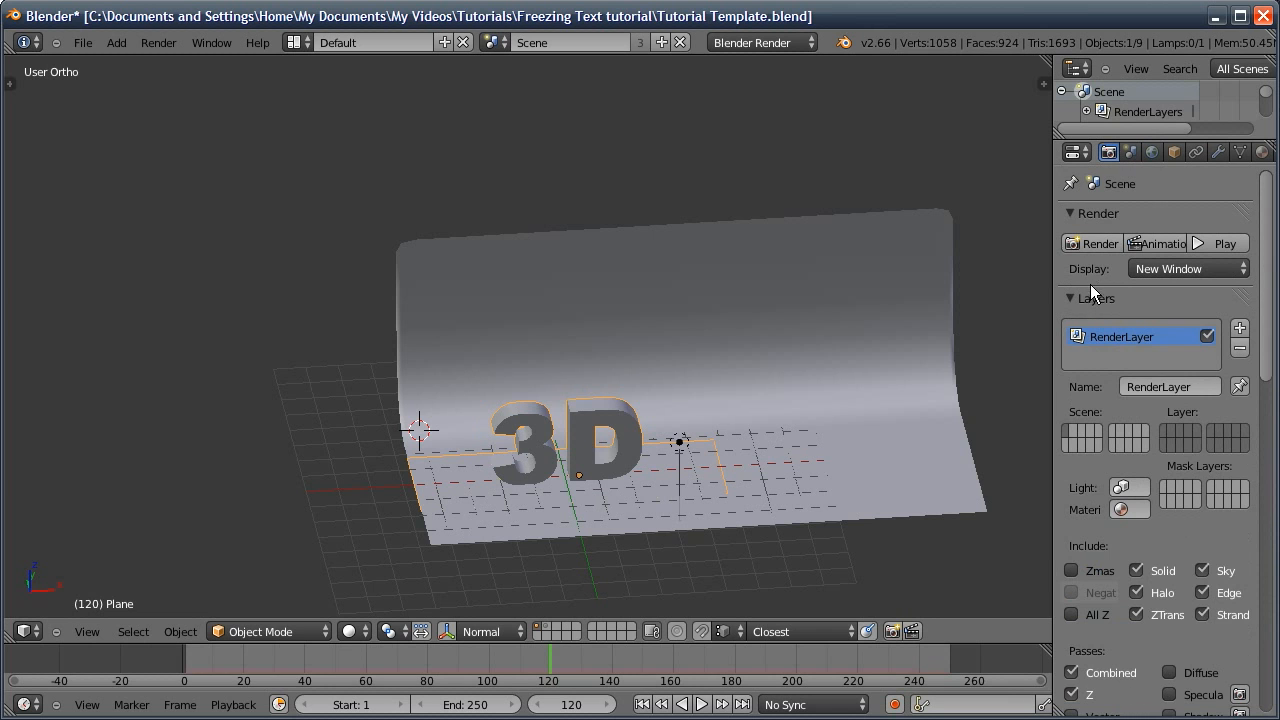
{"action": "scroll", "coordinate": [1151, 422], "scroll_direction": "down", "scroll_amount": 6}
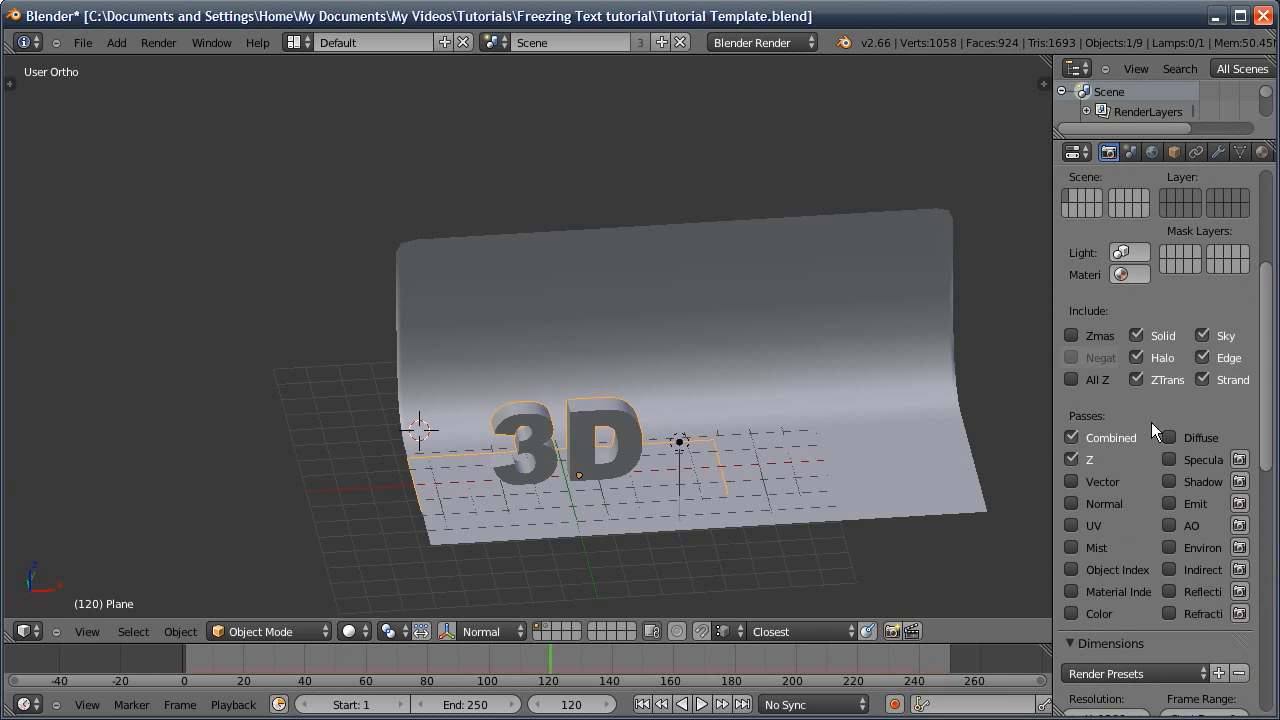
{"action": "left_click", "coordinate": [1071, 504]}
{"action": "scroll", "coordinate": [1123, 504], "scroll_direction": "up", "scroll_amount": 4}
{"action": "key", "text": "KP_0"}
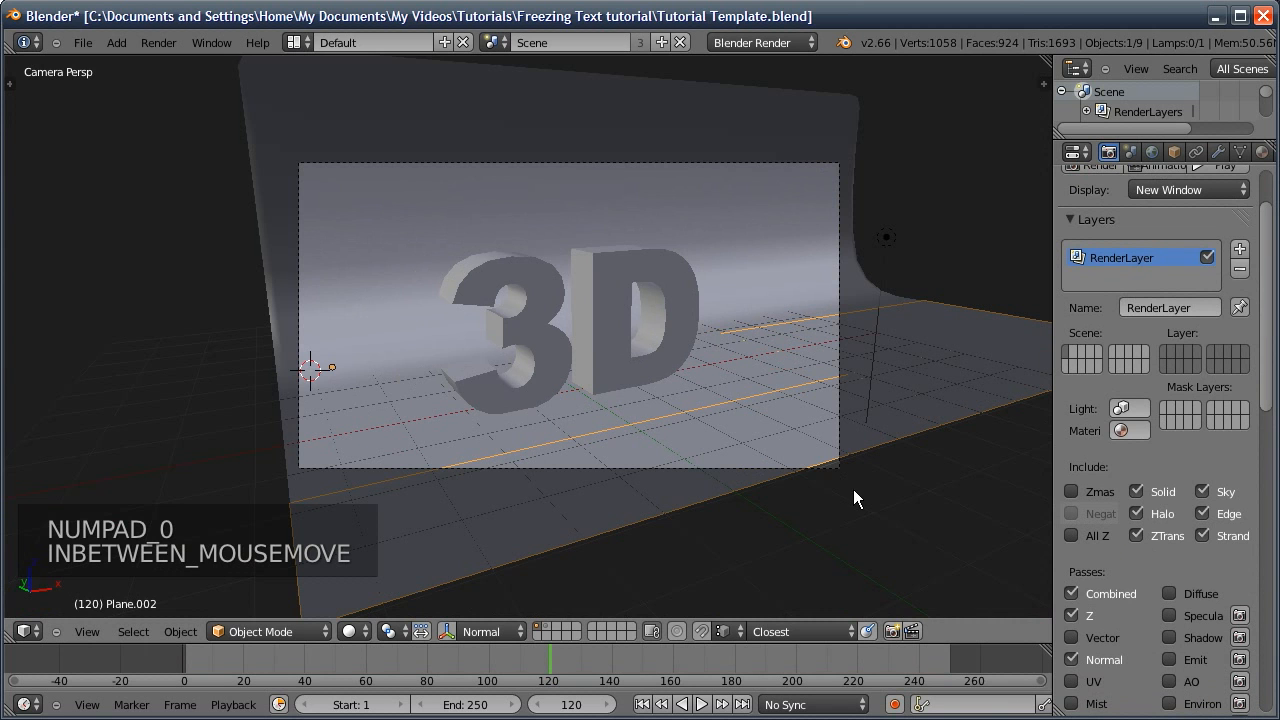
Move the front edges of the L-shaped floor plane outward beyond the camera frame, finish mesh editing and deselect everything
{"action": "key", "text": "Tab"}
{"action": "key", "text": "ctrl+Tab"}
{"action": "left_click", "coordinate": [809, 469]}
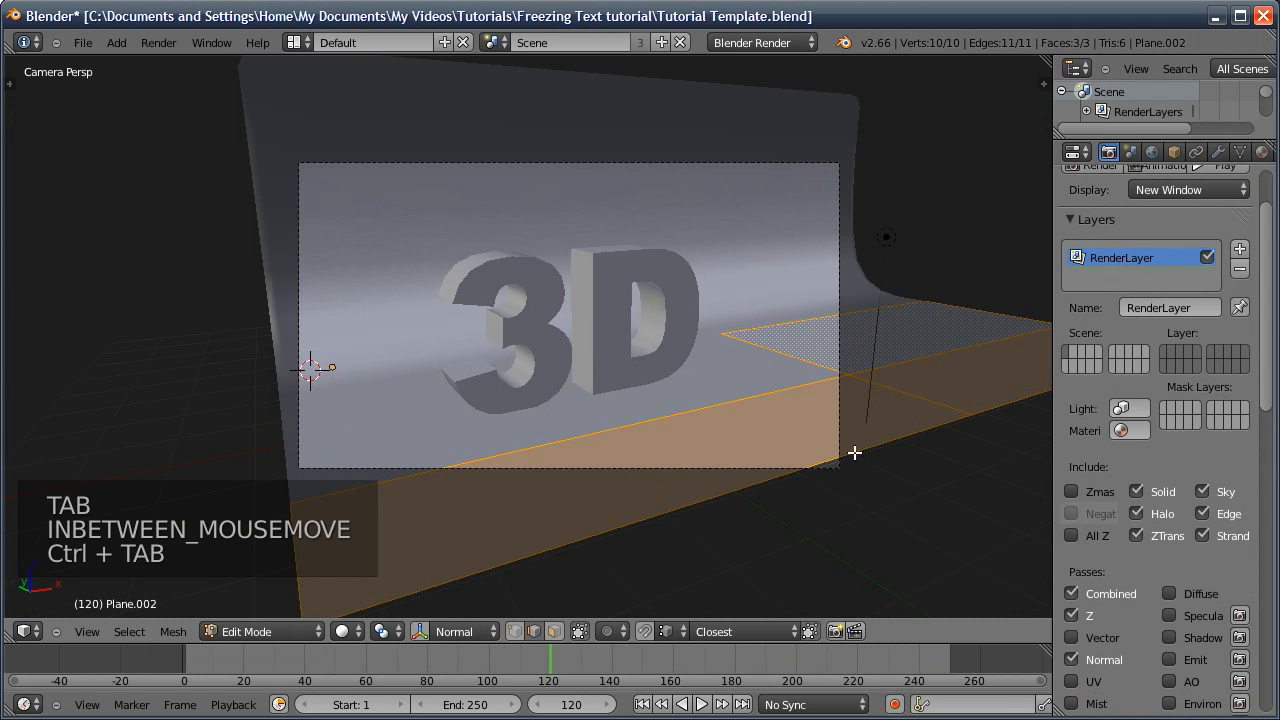
{"action": "right_click", "coordinate": [856, 452]}
{"action": "right_click", "coordinate": [988, 410], "text": "shift"}
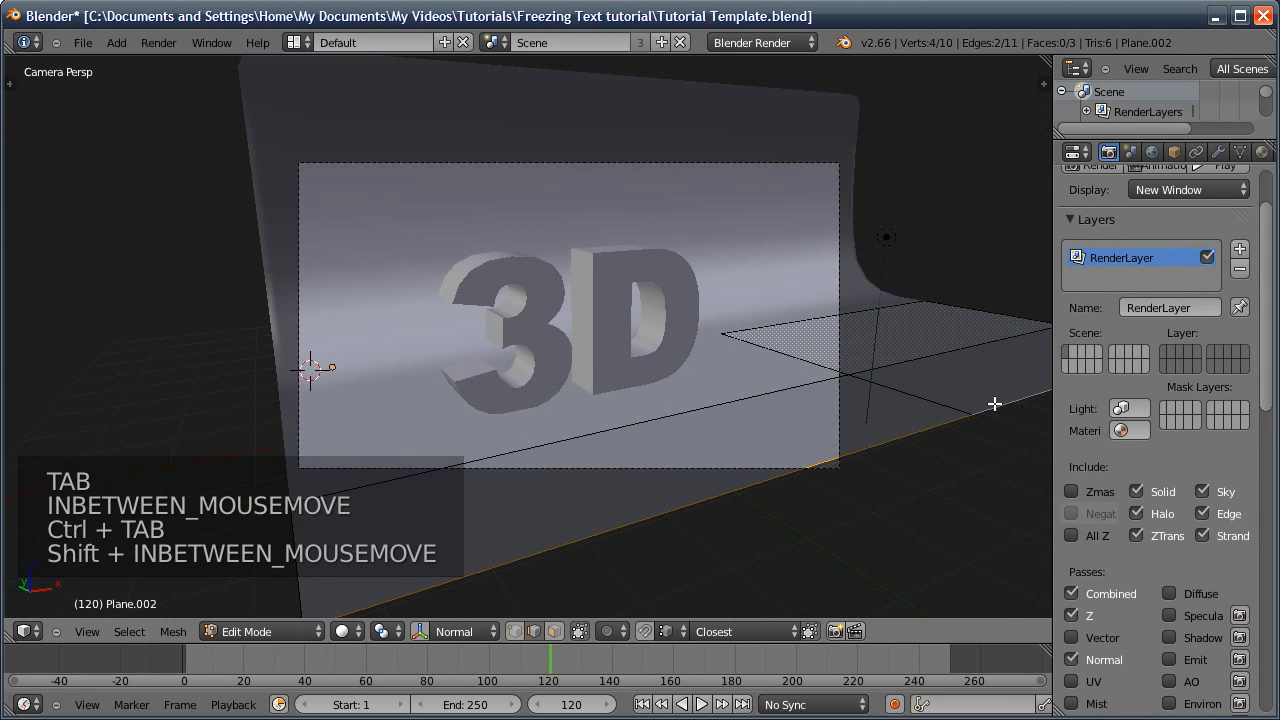
{"action": "key", "text": "g"}
{"action": "left_click", "coordinate": [835, 458]}
{"action": "key", "text": "Tab"}
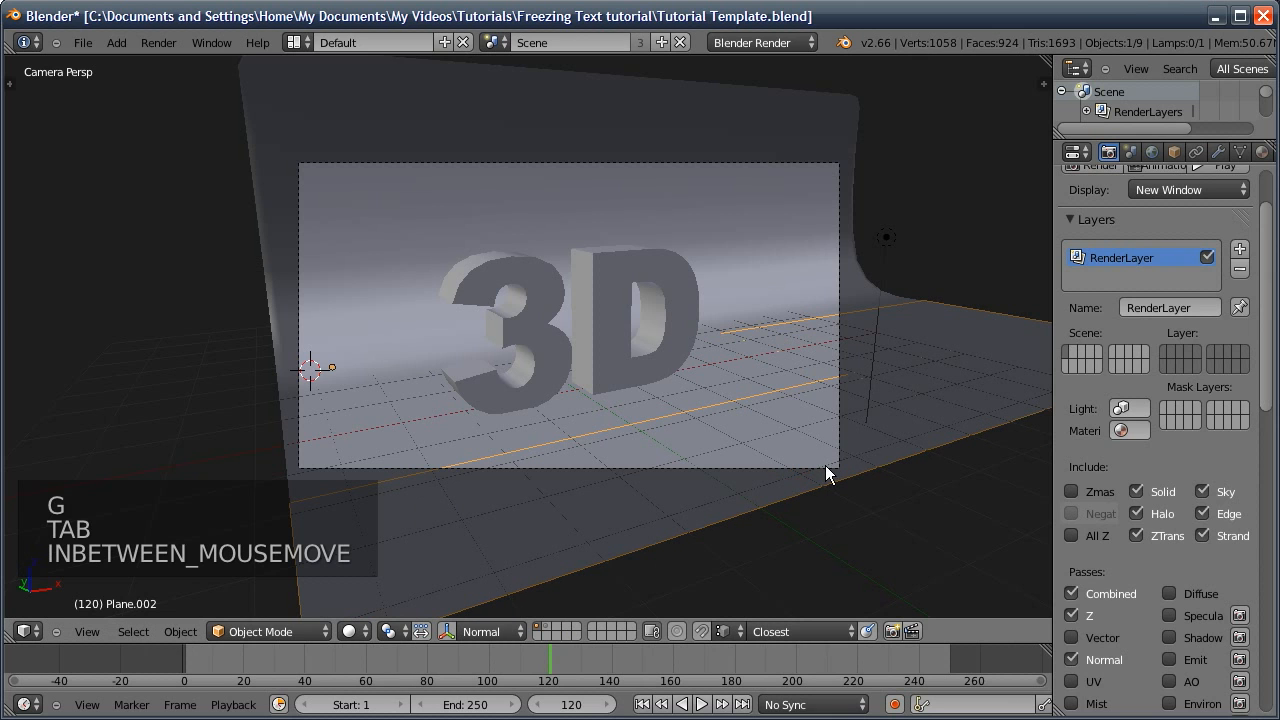
{"action": "key", "text": "a"}
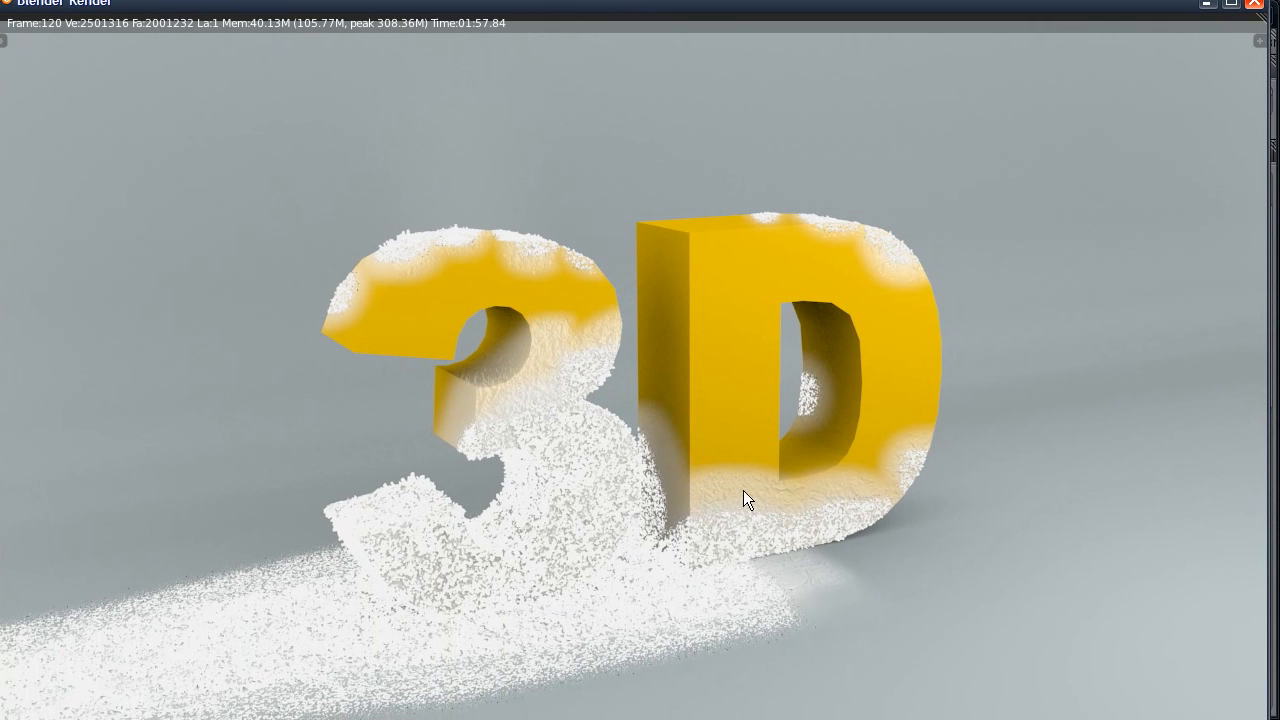
Inspect the completed render of frame 120 and close its render window
{"action": "middle_click_drag", "start_coordinate": [682, 564], "coordinate": [672, 461]}
{"action": "middle_click_drag", "start_coordinate": [707, 582], "coordinate": [696, 688], "text": "ctrl"}
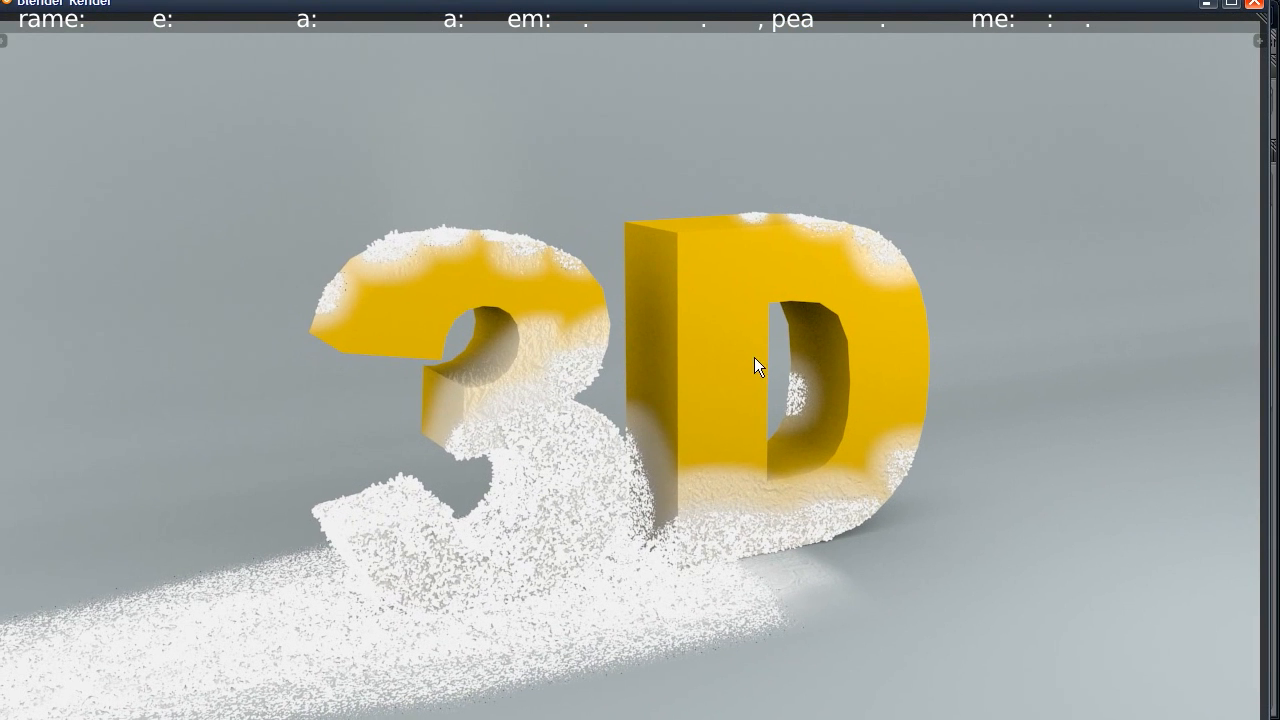
{"action": "left_click", "coordinate": [1254, 4]}
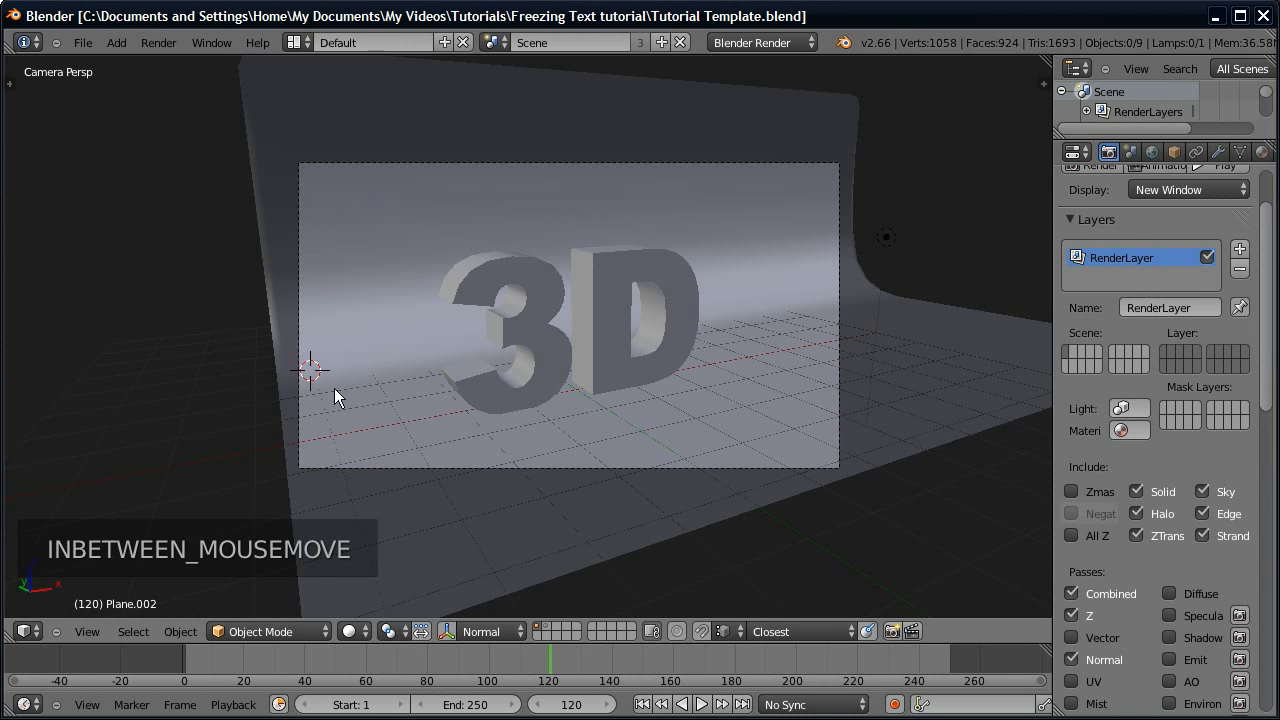
Switch the 3D view to the node editor's compositing tree and enable Use Nodes and Backdrop
{"action": "left_click", "coordinate": [25, 631]}
{"action": "left_click", "coordinate": [98, 418]}
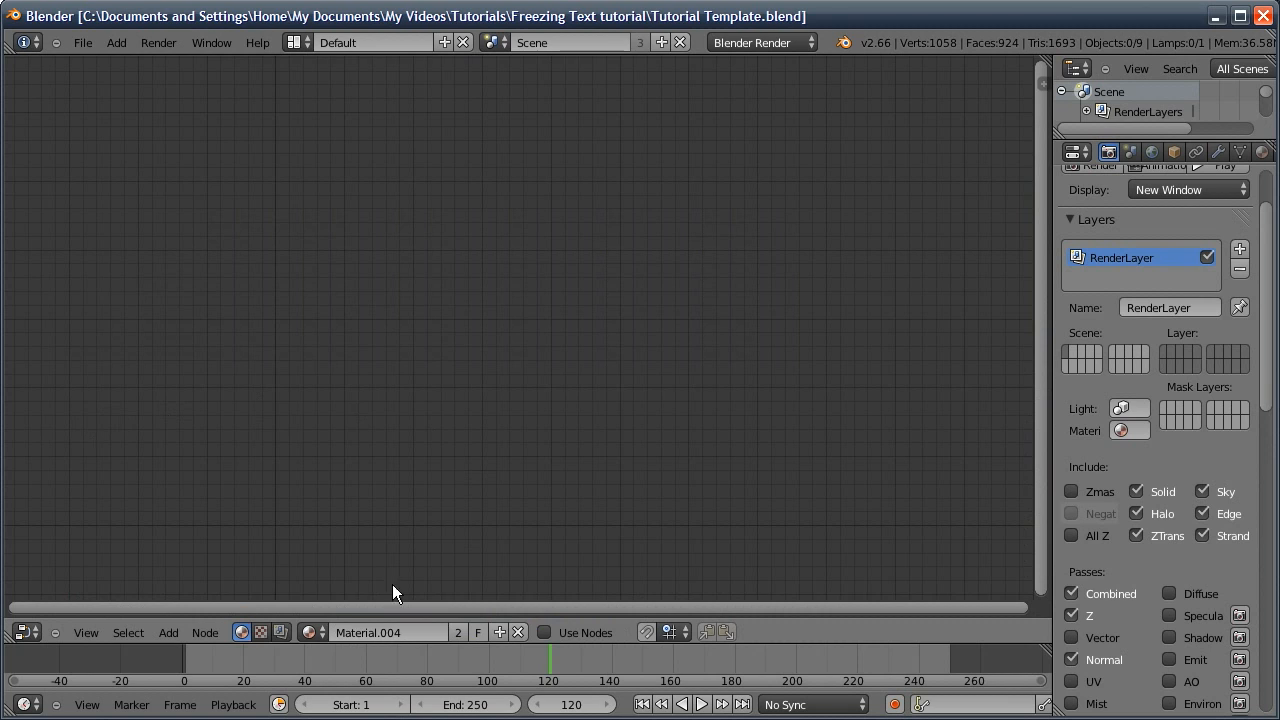
{"action": "left_click", "coordinate": [282, 632]}
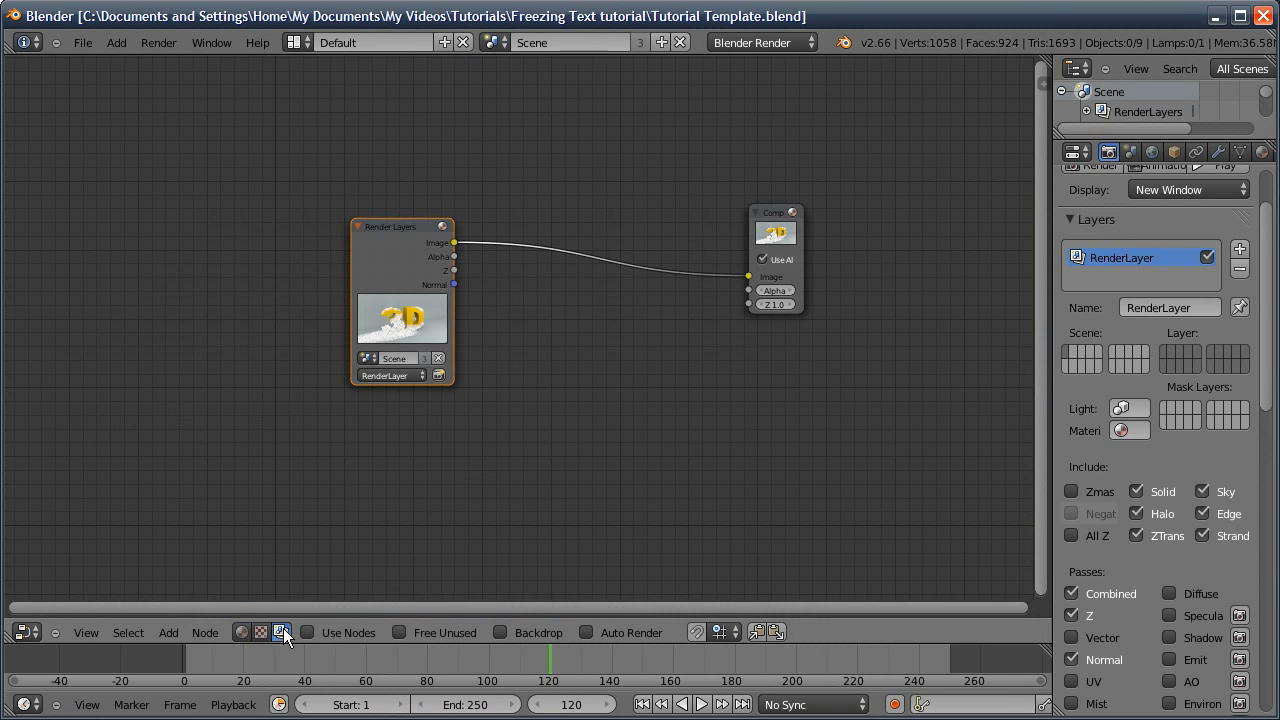
{"action": "left_click", "coordinate": [334, 631]}
{"action": "left_click", "coordinate": [501, 631]}
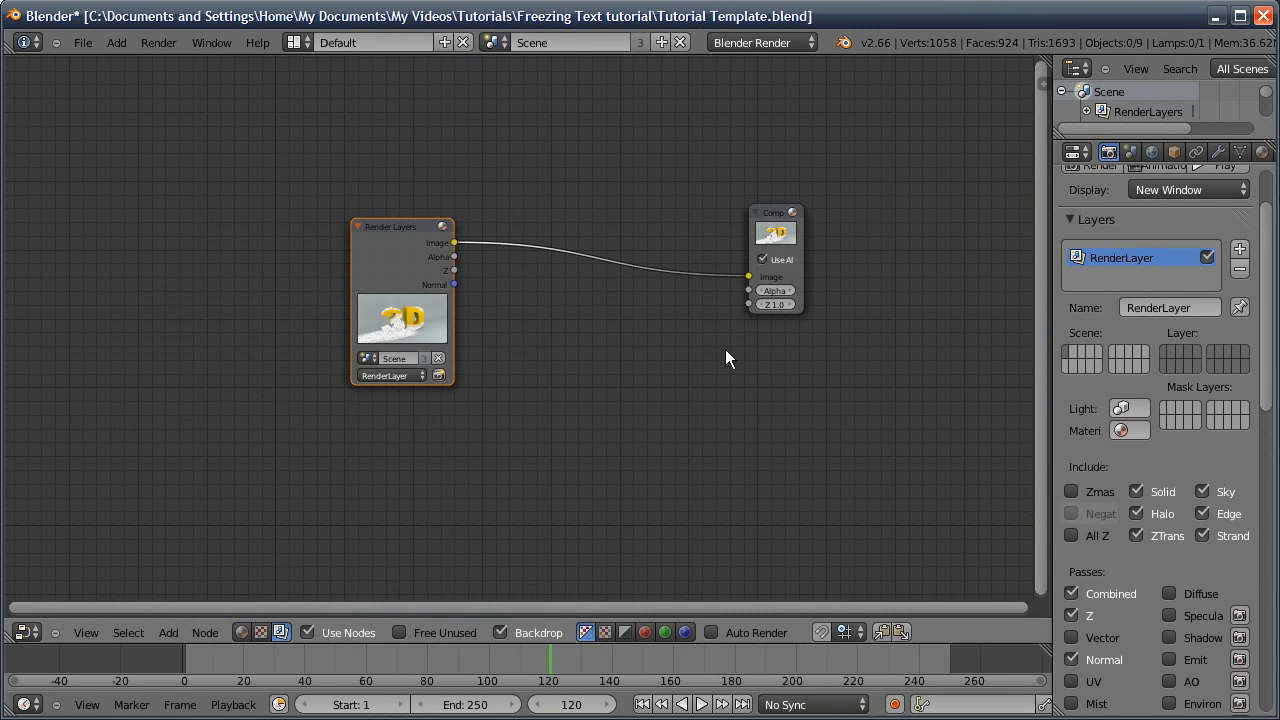
Add a Viewer node, connect the Render Layers image output to it and space the nodes apart over the fitted backdrop
{"action": "key", "text": "shift+a"}
{"action": "mouse_move", "coordinate": [687, 380]}
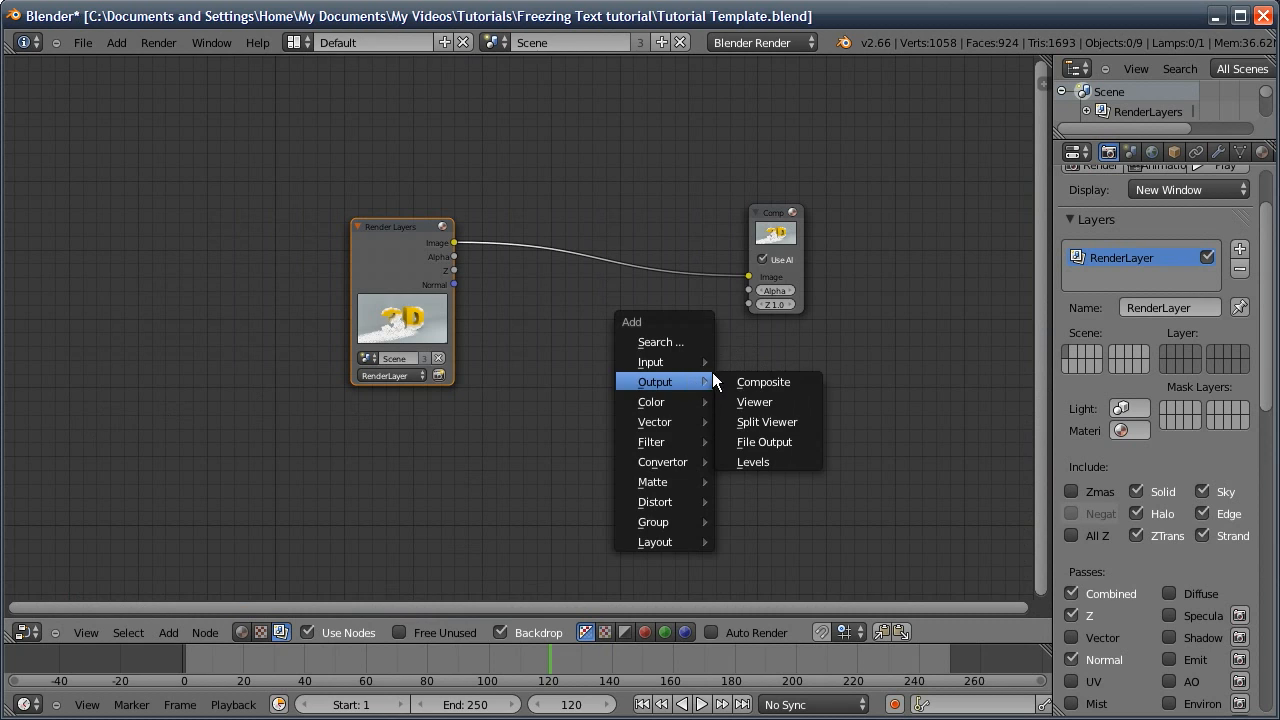
{"action": "left_click", "coordinate": [756, 402]}
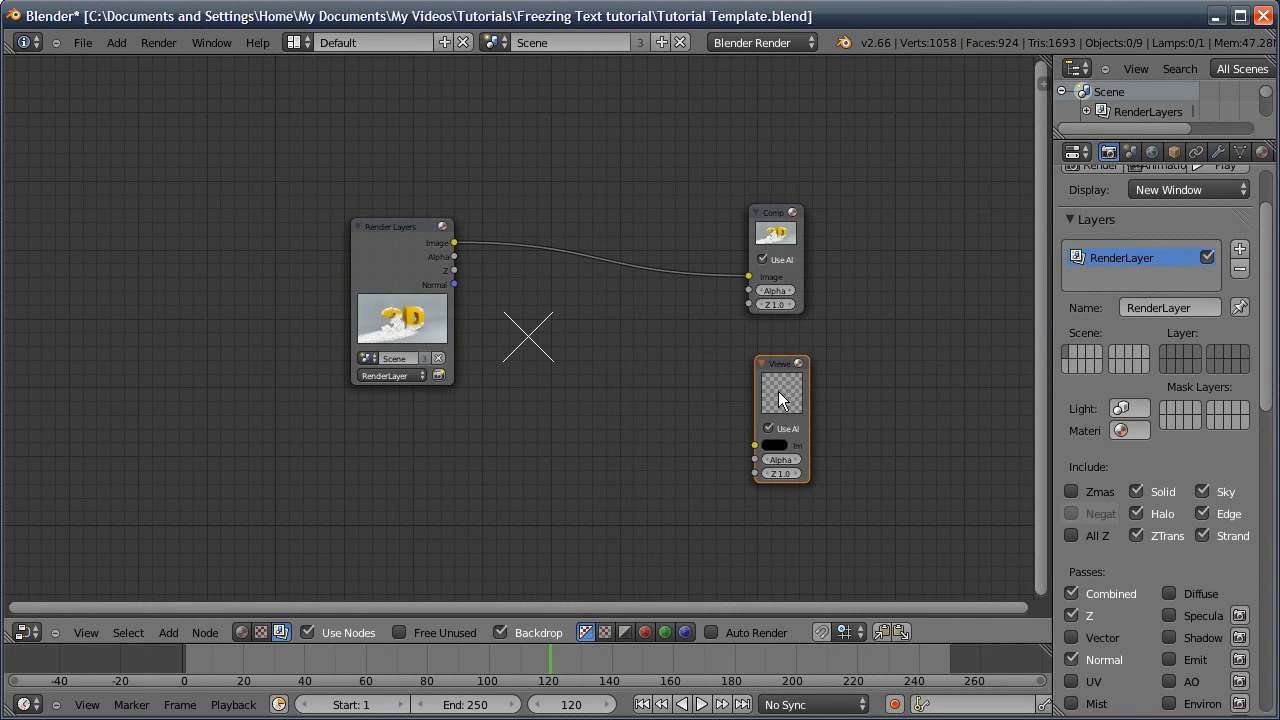
{"action": "left_click", "coordinate": [779, 382]}
{"action": "left_click_drag", "start_coordinate": [454, 243], "coordinate": [752, 421]}
{"action": "left_click_drag", "start_coordinate": [377, 248], "coordinate": [174, 249]}
{"action": "key", "text": "v"}
{"action": "key", "text": "v"}
{"action": "key", "text": "v"}
{"action": "key", "text": "v"}
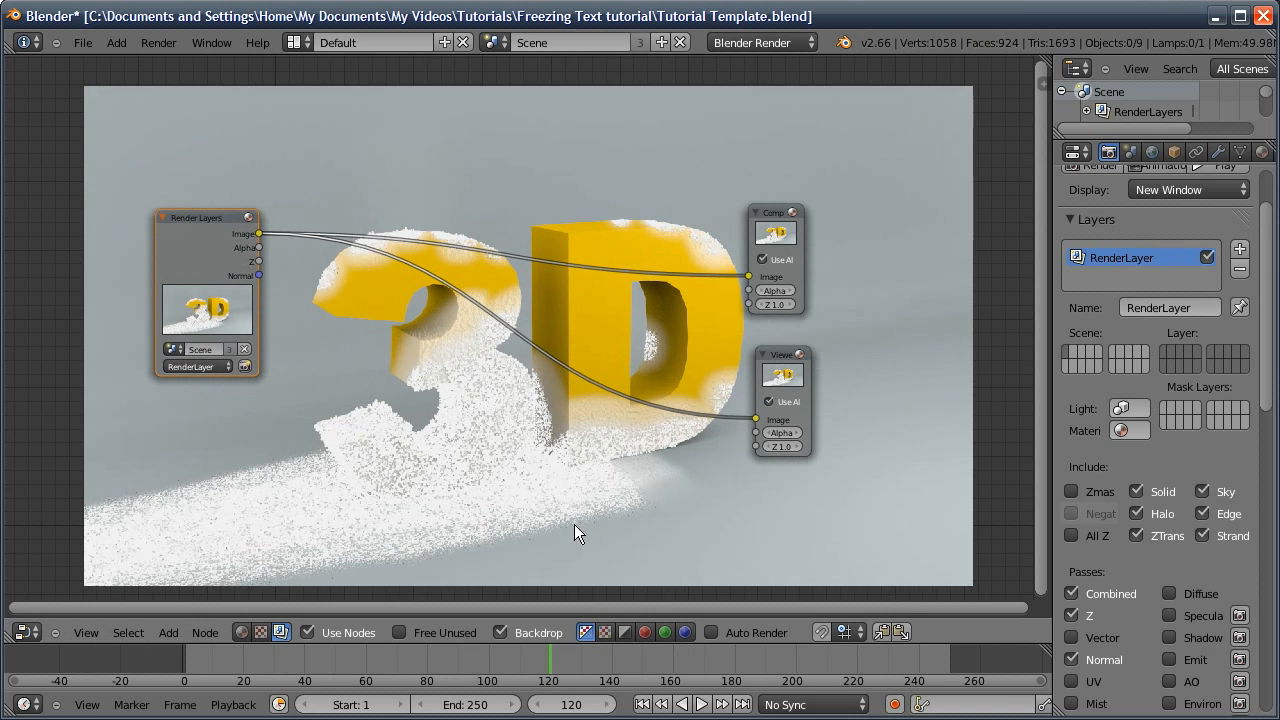
Add a Bilateral Blur node below the links between the Render Layers and Viewer nodes
{"action": "middle_click_drag", "start_coordinate": [595, 533], "coordinate": [603, 505]}
{"action": "middle_click_drag", "start_coordinate": [540, 497], "coordinate": [480, 325], "text": "alt"}
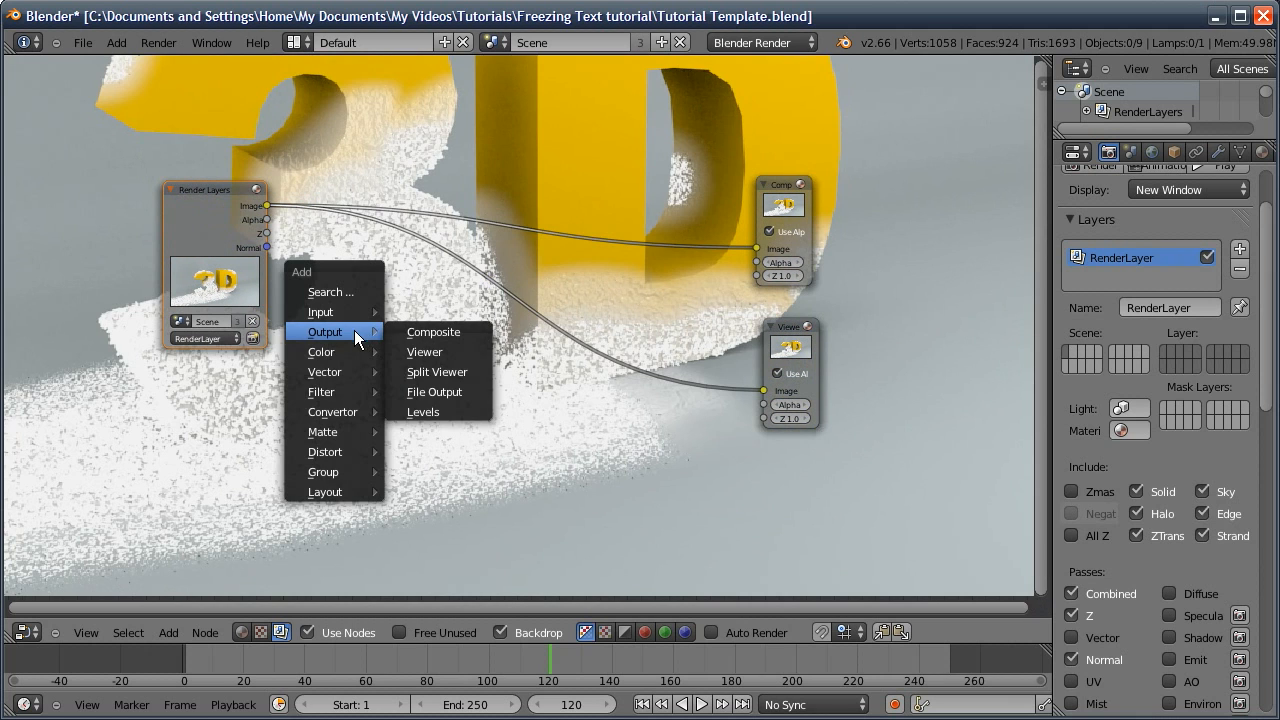
{"action": "mouse_move", "coordinate": [339, 392]}
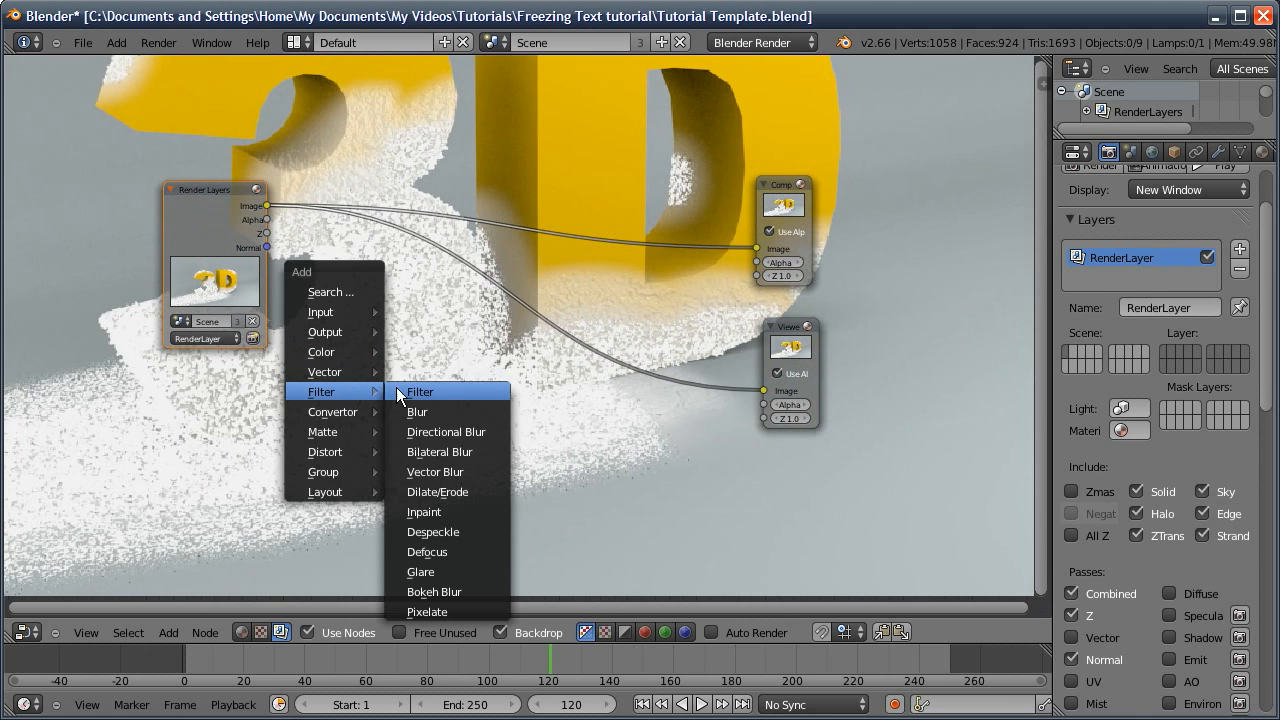
{"action": "left_click", "coordinate": [441, 455]}
{"action": "left_click", "coordinate": [500, 374]}
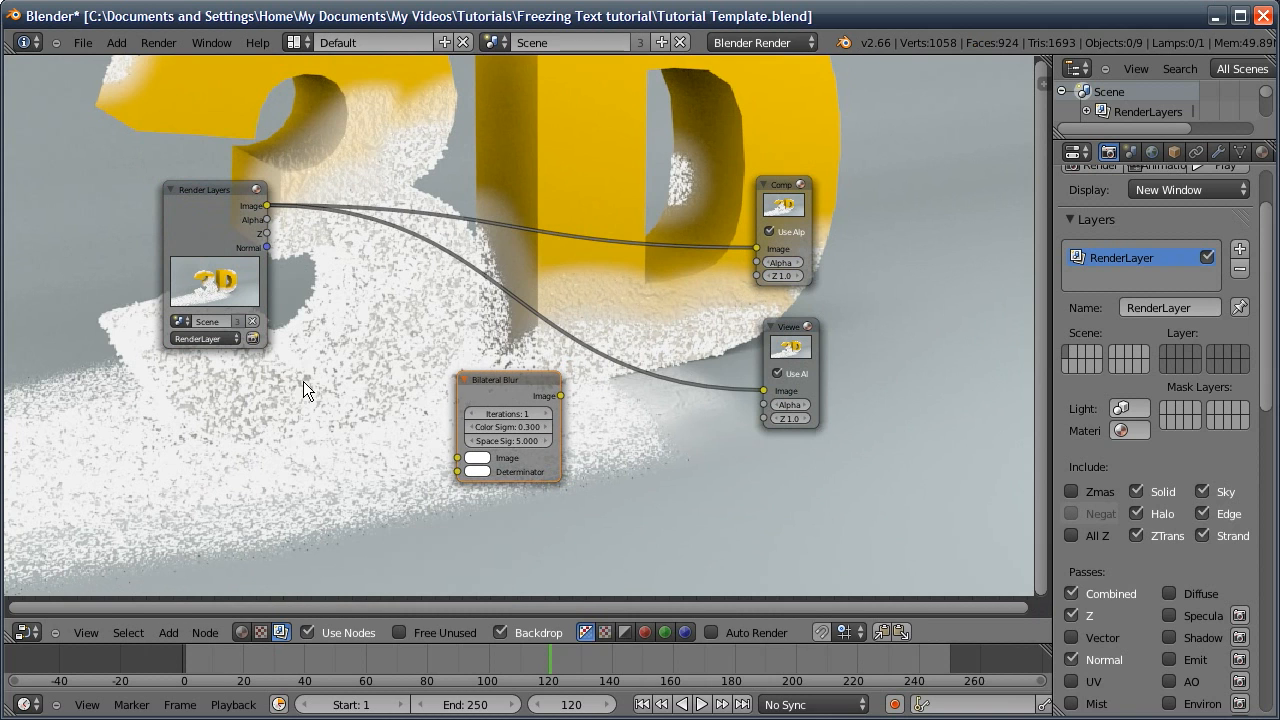
Insert a Mix node on the link between Render Layers and Viewer and set its blend type to Add
{"action": "key", "text": "shift+a"}
{"action": "mouse_move", "coordinate": [292, 342]}
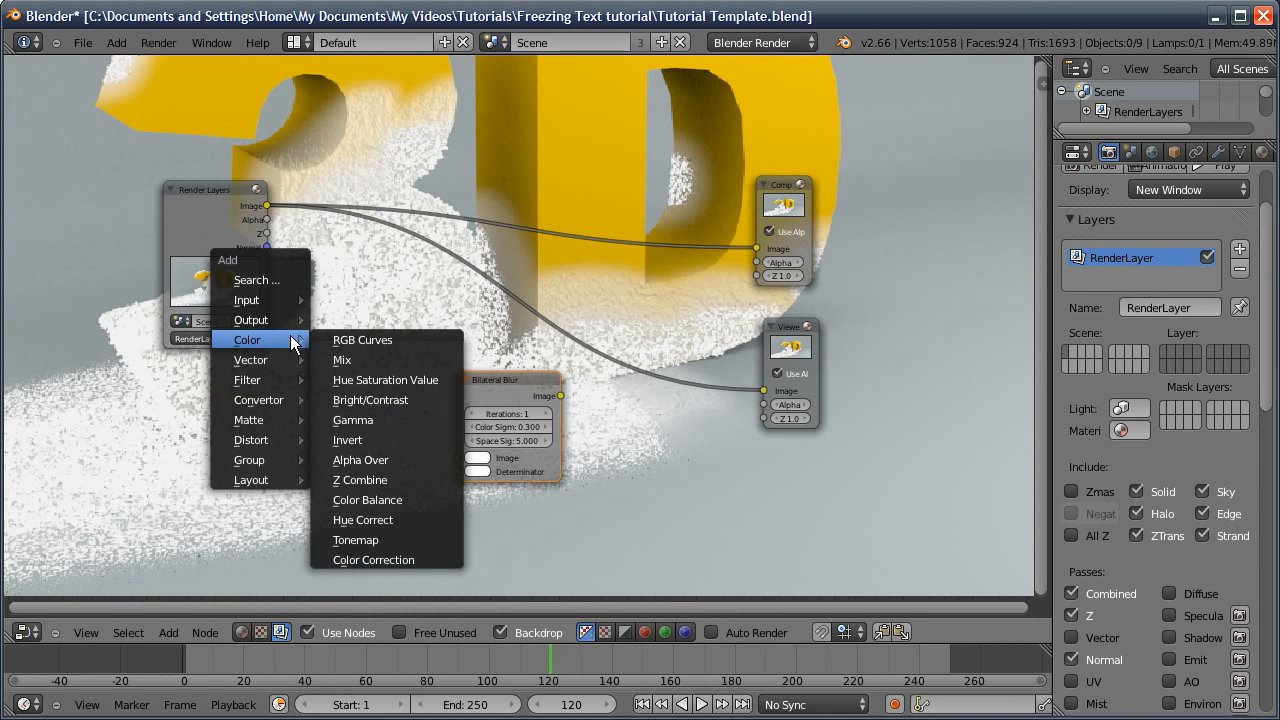
{"action": "left_click", "coordinate": [371, 361]}
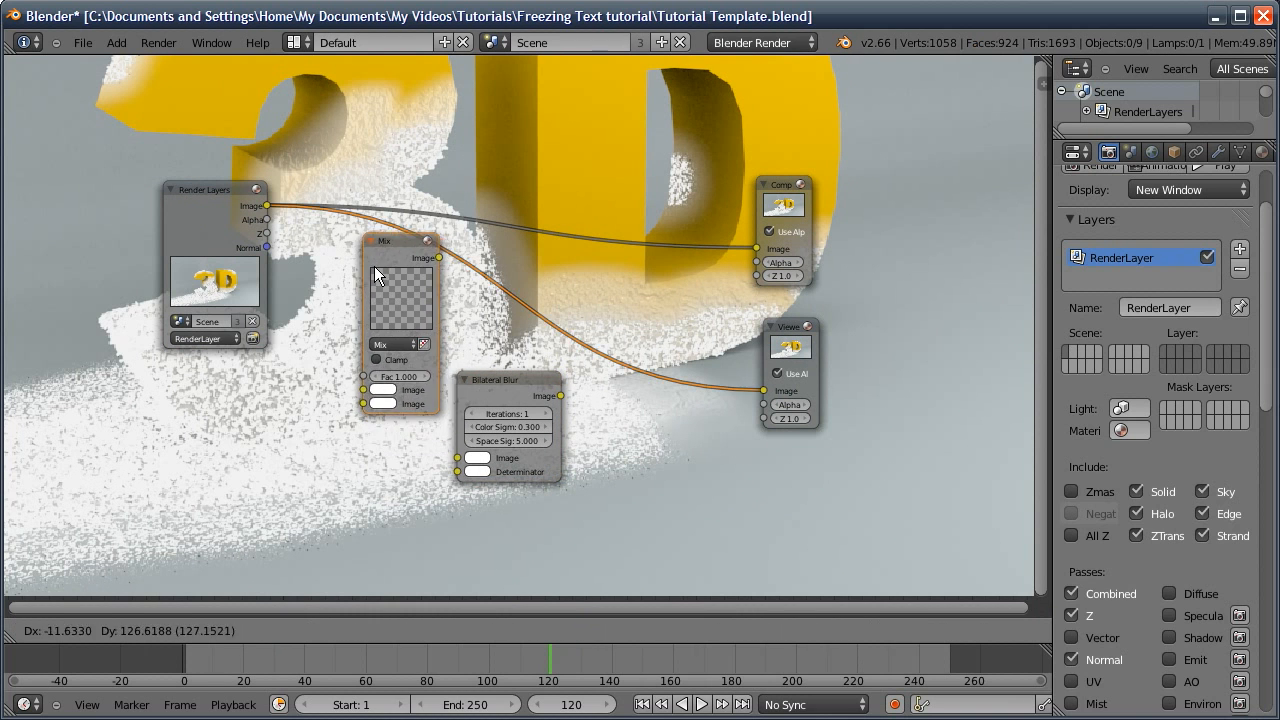
{"action": "left_click", "coordinate": [374, 266]}
{"action": "left_click_drag", "start_coordinate": [383, 273], "coordinate": [403, 267]}
{"action": "left_click", "coordinate": [405, 309]}
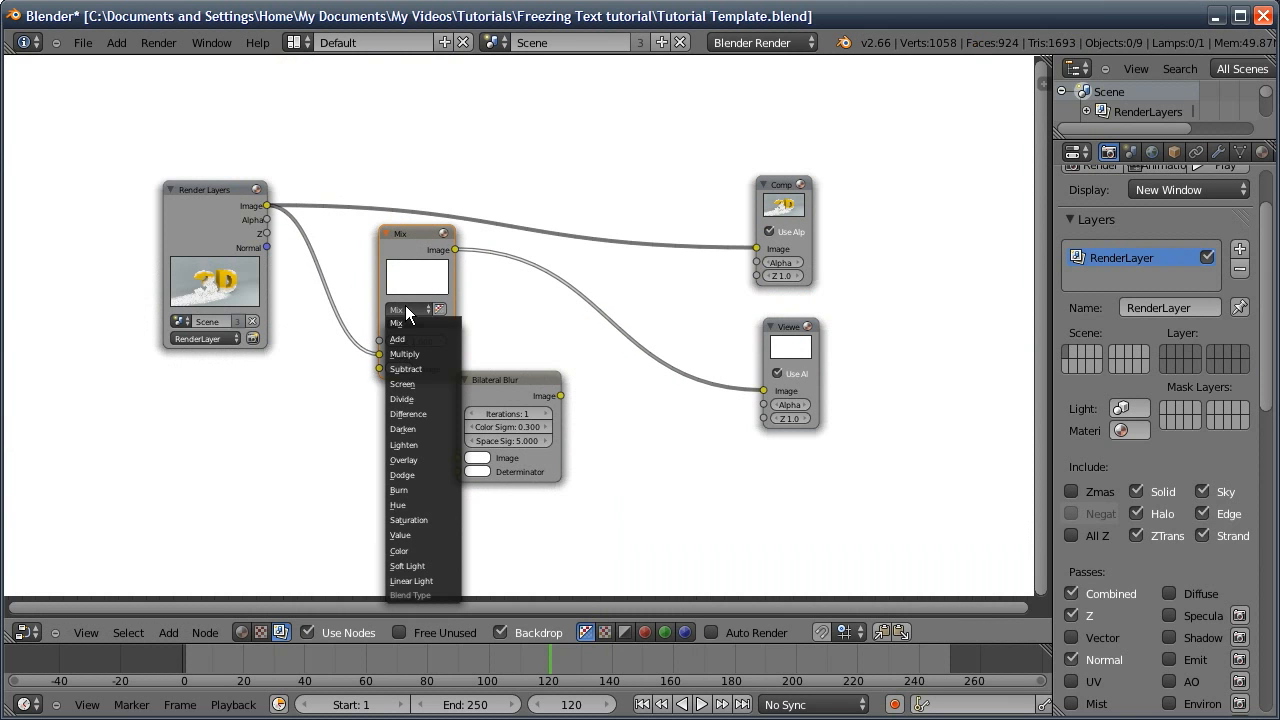
{"action": "left_click", "coordinate": [408, 331]}
Connect the Normal pass to the Add node's first image input and the Z pass to its second
{"action": "scroll", "coordinate": [390, 355], "scroll_direction": "up", "scroll_amount": 1}
{"action": "left_click_drag", "start_coordinate": [390, 356], "coordinate": [384, 408]}
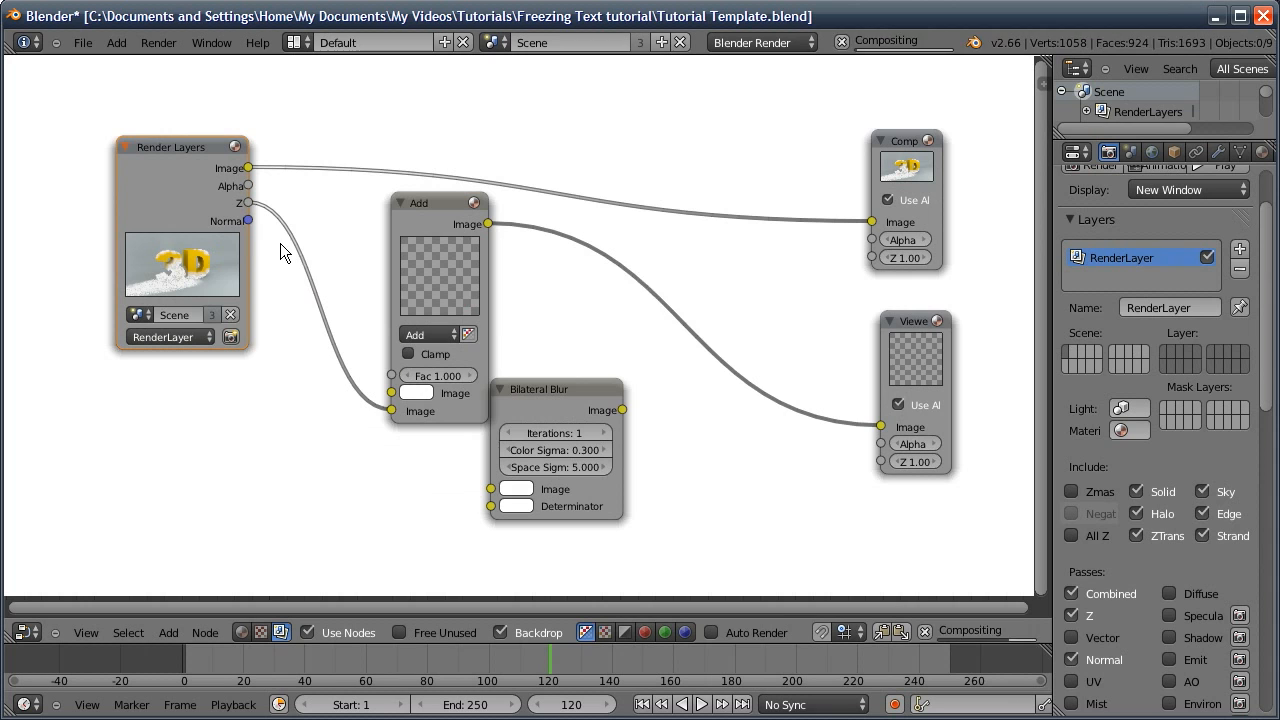
{"action": "left_click_drag", "start_coordinate": [247, 221], "coordinate": [391, 357]}
Insert Bilateral Blur between Add and Viewer, feeding Add into its Determinator and the Render Layers image into its Image input
{"action": "left_click_drag", "start_coordinate": [566, 396], "coordinate": [633, 274]}
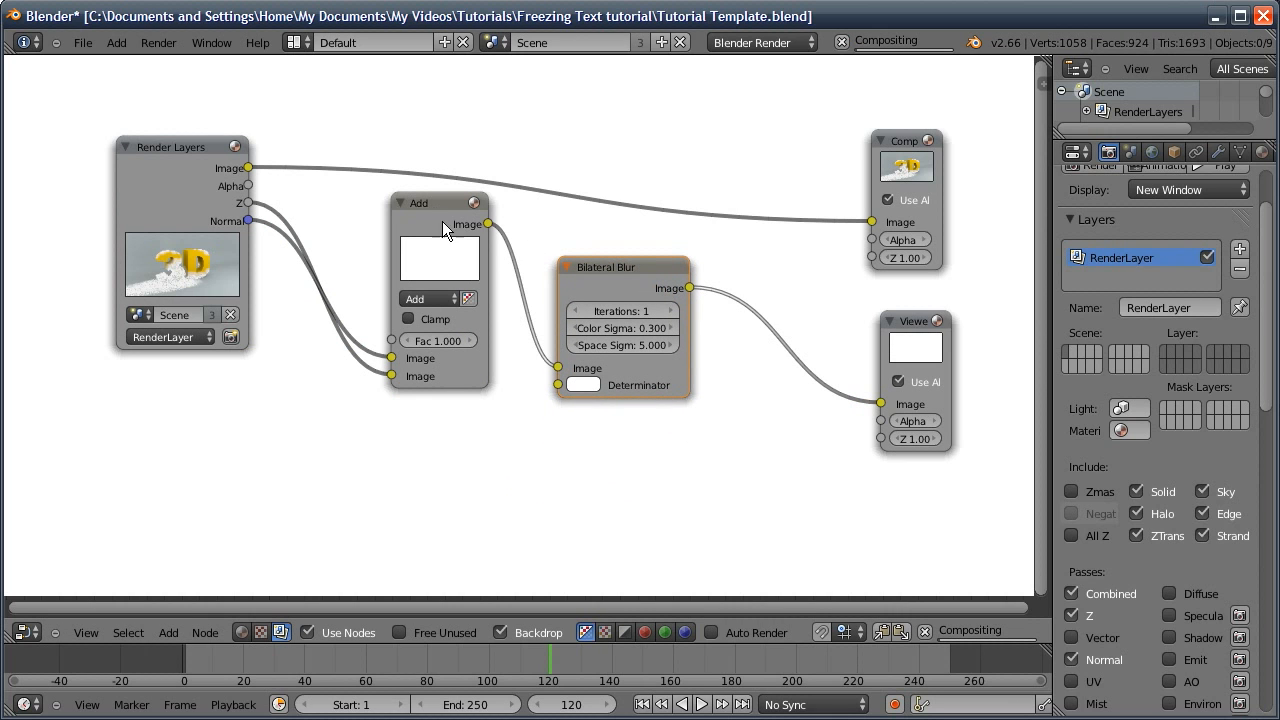
{"action": "mouse_move", "coordinate": [552, 368]}
{"action": "left_mouse_down"}
{"action": "mouse_move", "coordinate": [537, 377]}
{"action": "mouse_move", "coordinate": [556, 384]}
{"action": "left_mouse_up"}
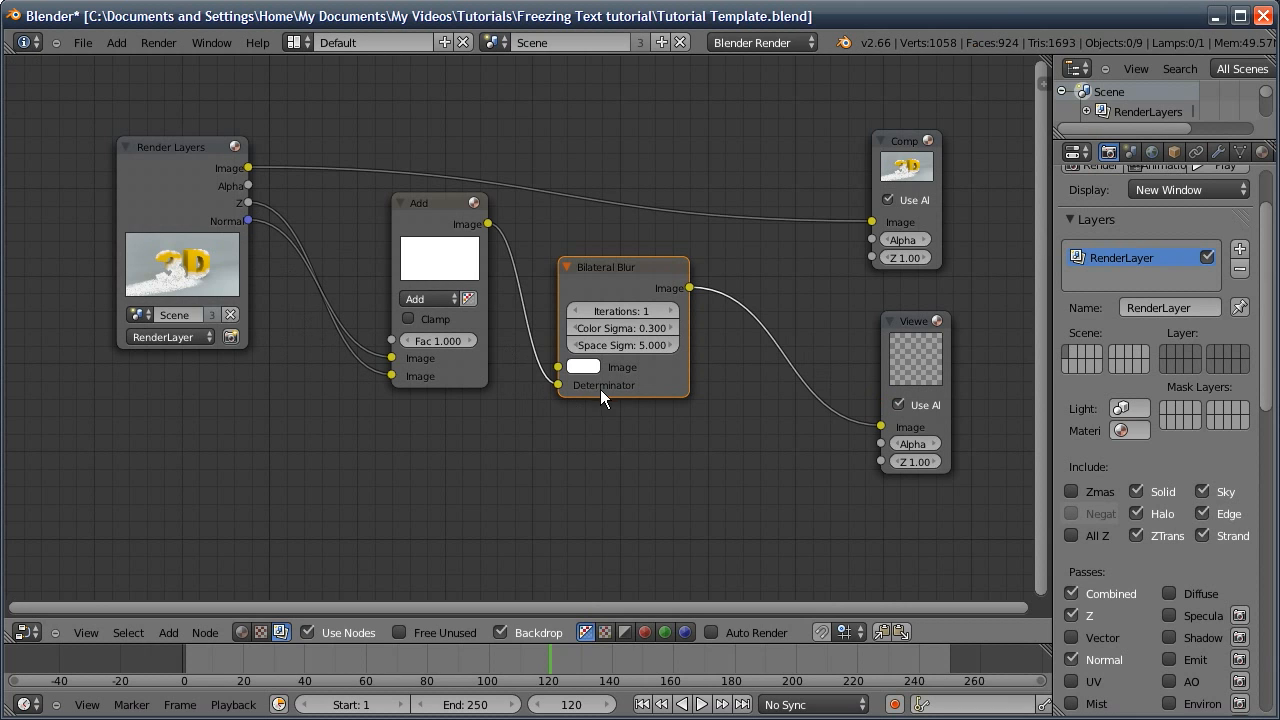
{"action": "left_click_drag", "start_coordinate": [247, 167], "coordinate": [282, 170]}
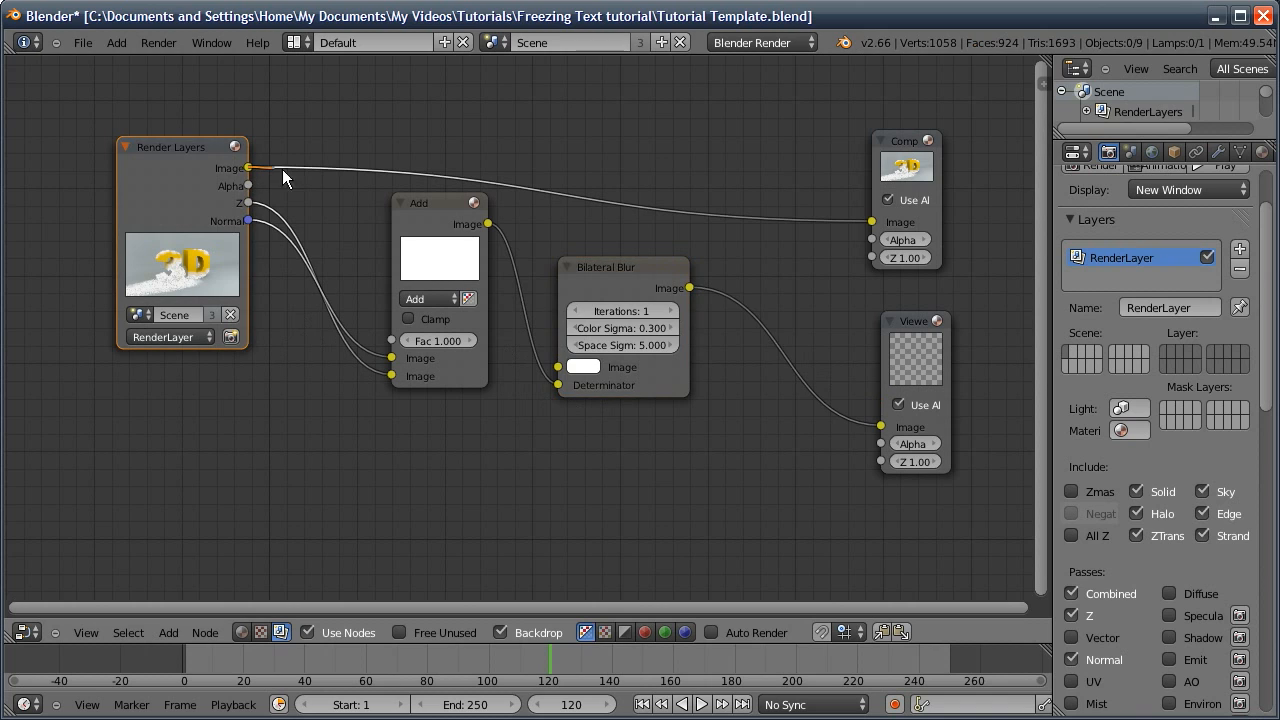
{"action": "left_click_drag", "start_coordinate": [410, 250], "coordinate": [555, 367]}
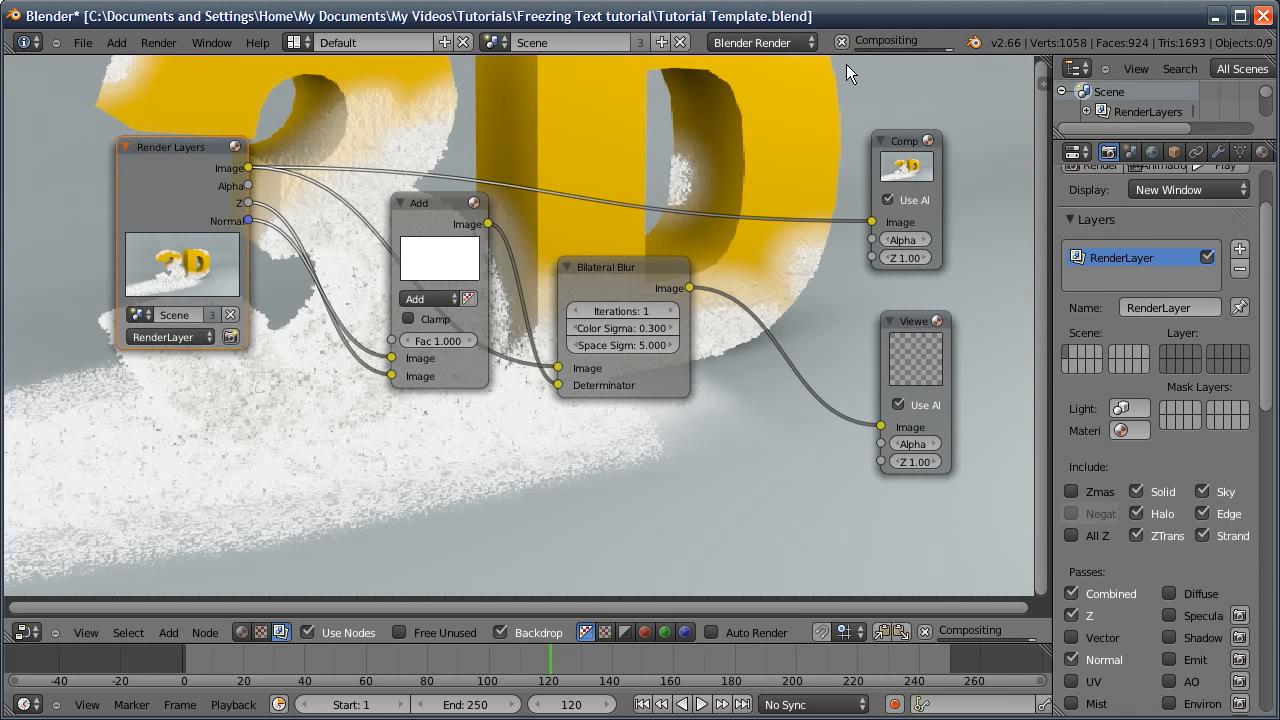
Connect the Bilateral Blur output to the Composite node and rearrange the Bilateral Blur and Add nodes to untangle the links
{"action": "left_click_drag", "start_coordinate": [701, 288], "coordinate": [872, 221]}
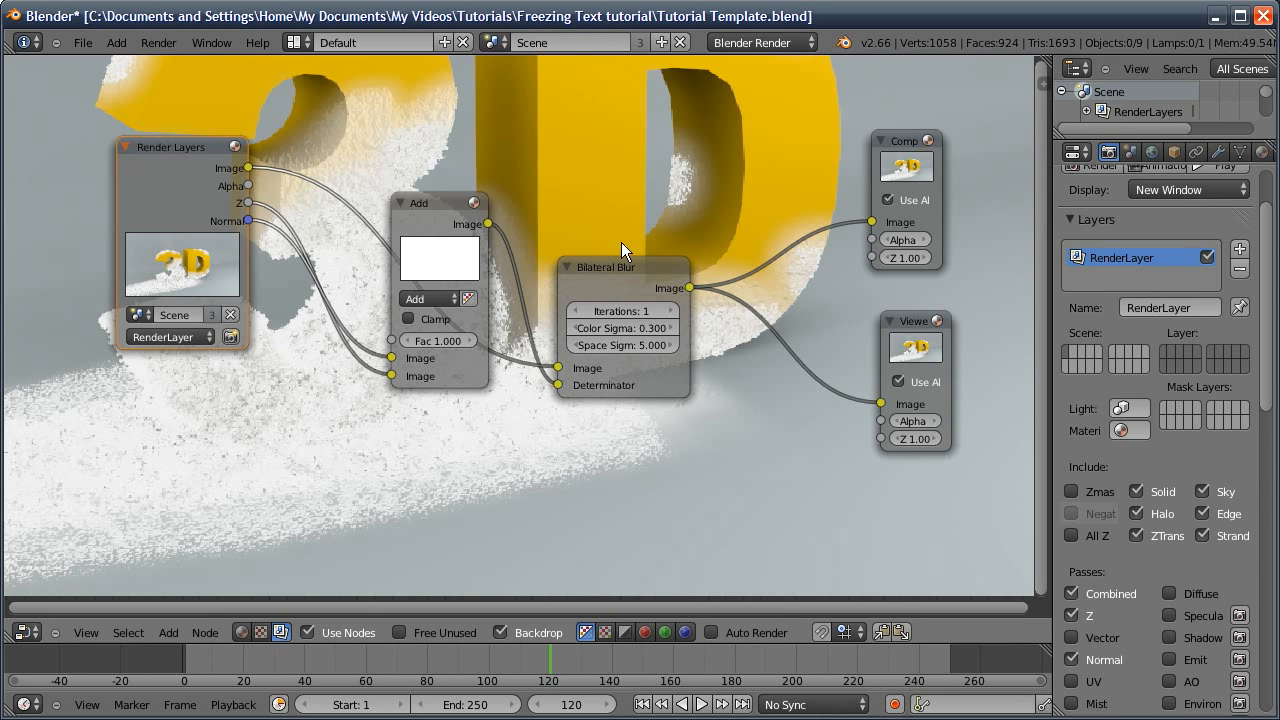
{"action": "left_click_drag", "start_coordinate": [610, 284], "coordinate": [606, 209]}
{"action": "left_click_drag", "start_coordinate": [440, 209], "coordinate": [400, 306]}
Set the Add node's factor to 0.2
{"action": "middle_click_drag", "start_coordinate": [499, 375], "coordinate": [418, 310]}
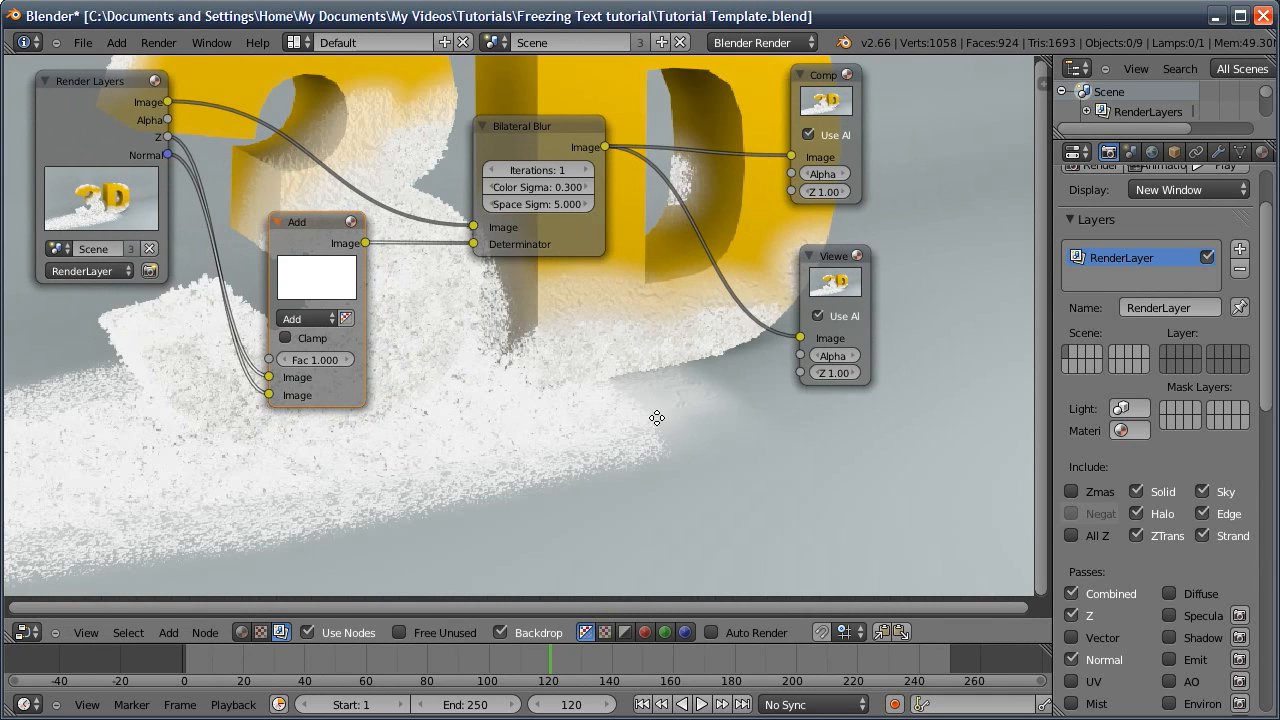
{"action": "middle_click_drag", "start_coordinate": [657, 418], "coordinate": [719, 401]}
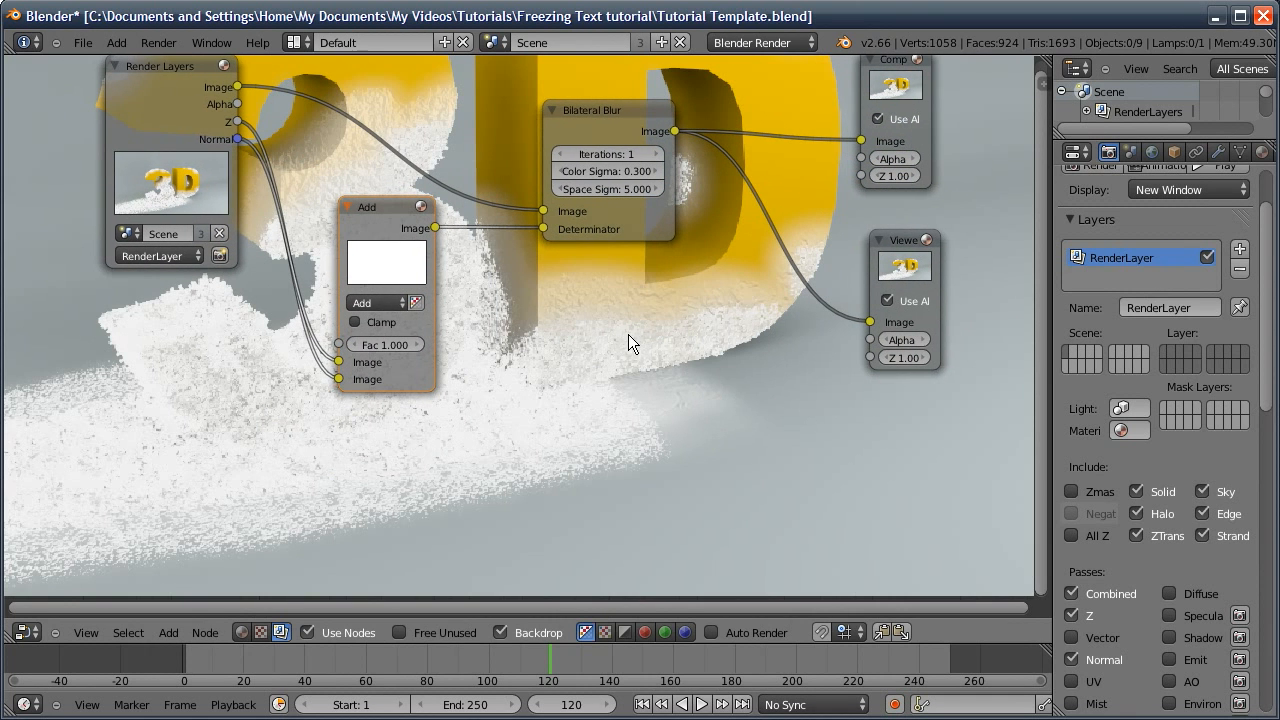
{"action": "middle_click_drag", "start_coordinate": [628, 335], "coordinate": [608, 332]}
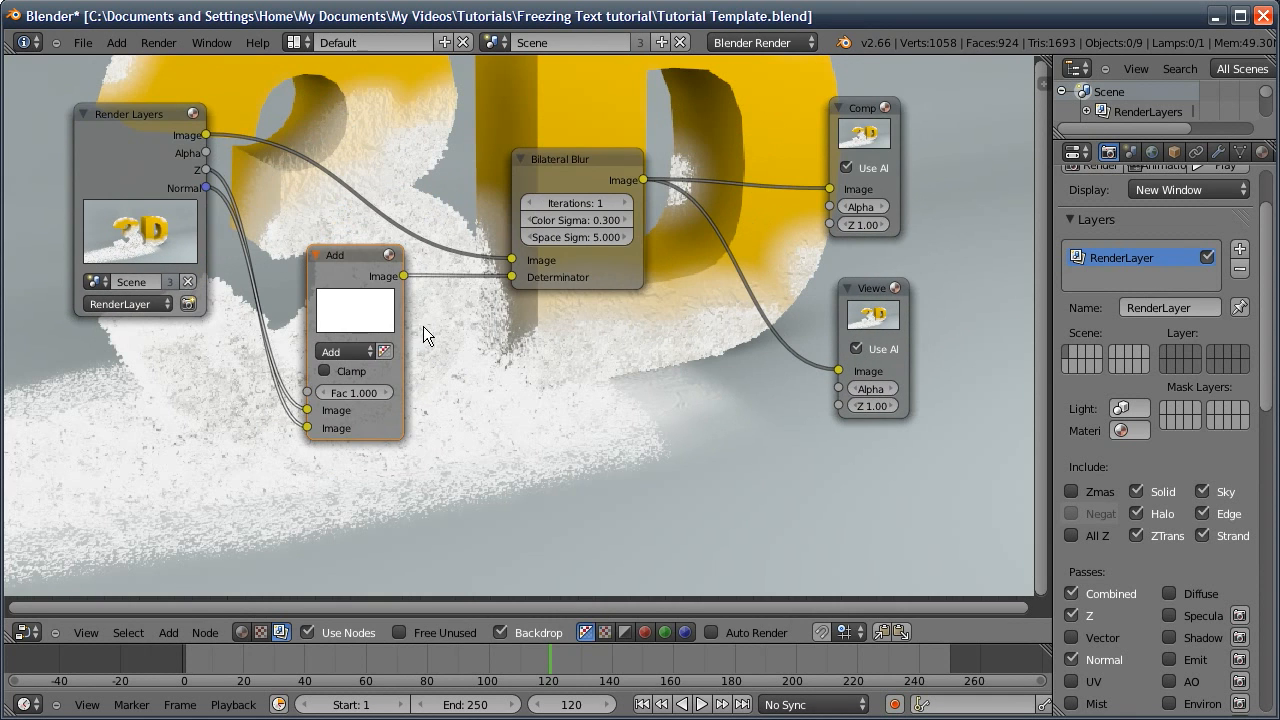
{"action": "left_click", "coordinate": [352, 393]}
{"action": "type", "text": "0.2"}
{"action": "key", "text": "Return"}
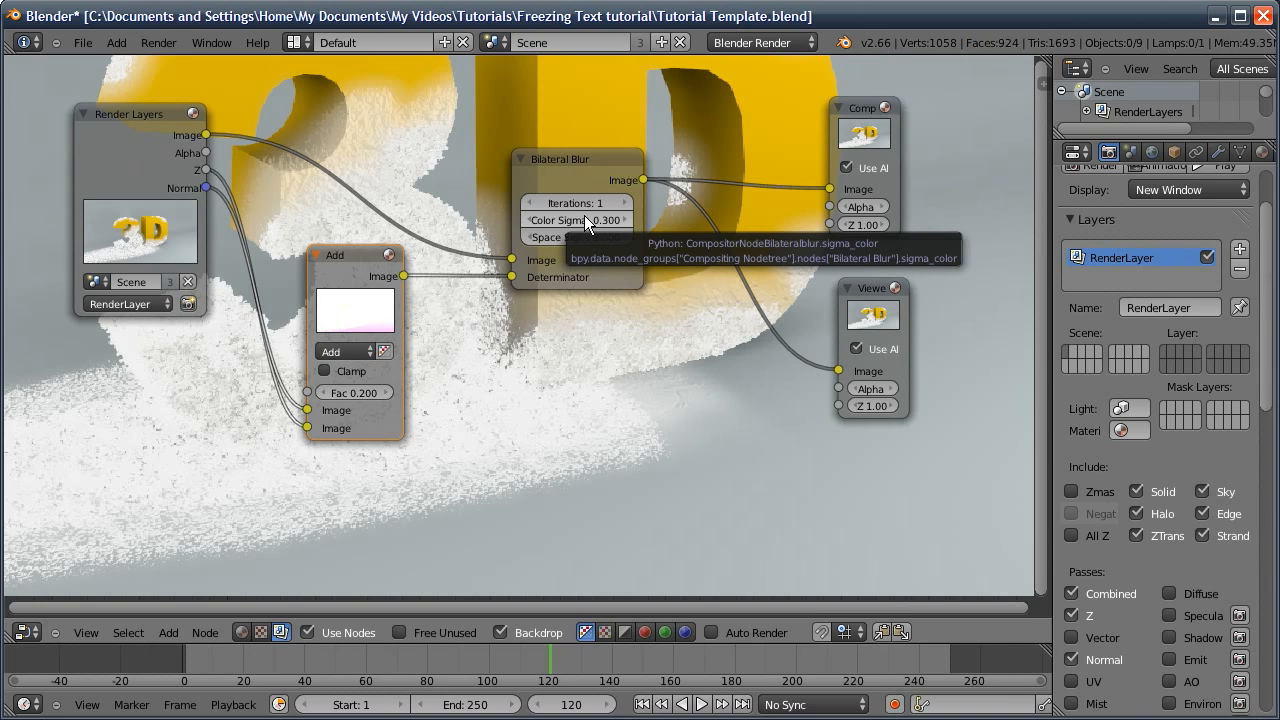
Set the Bilateral Blur node's Color Sigma to 0.1 and Space Sigma to 10
{"action": "left_click", "coordinate": [583, 216]}
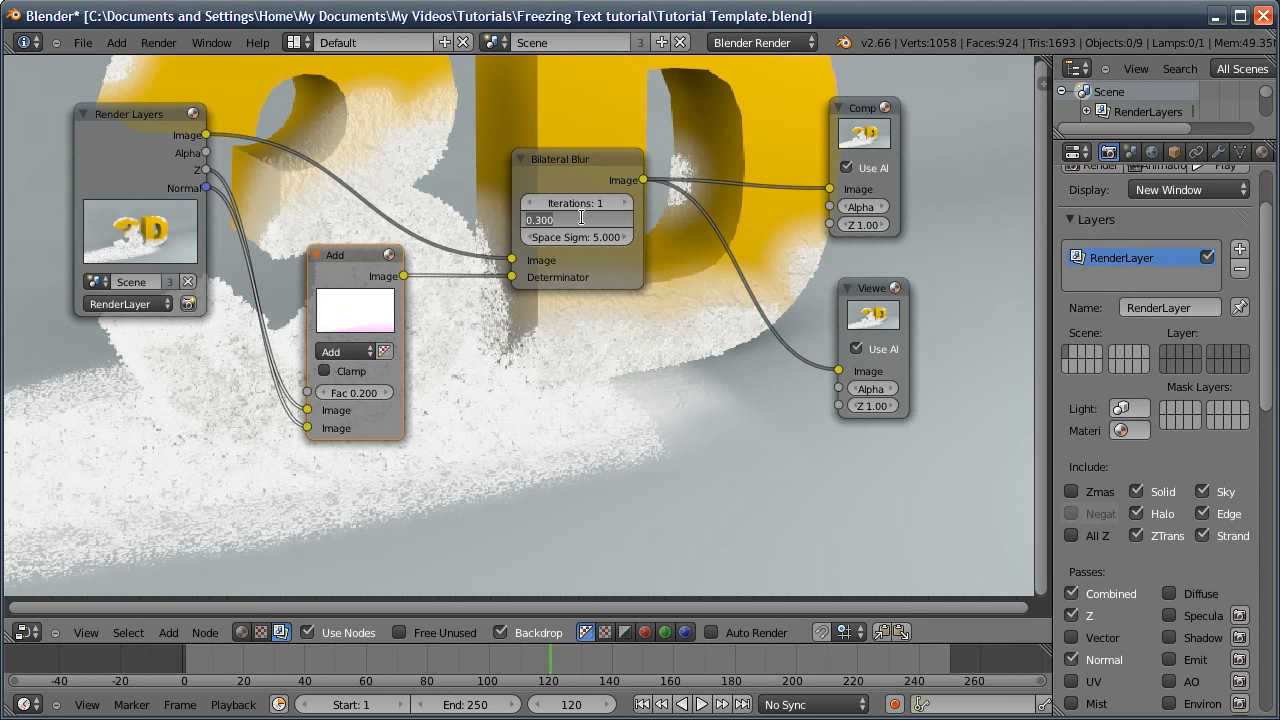
{"action": "type", "text": "0.1"}
{"action": "key", "text": "Tab"}
{"action": "type", "text": "10"}
{"action": "key", "text": "Return"}
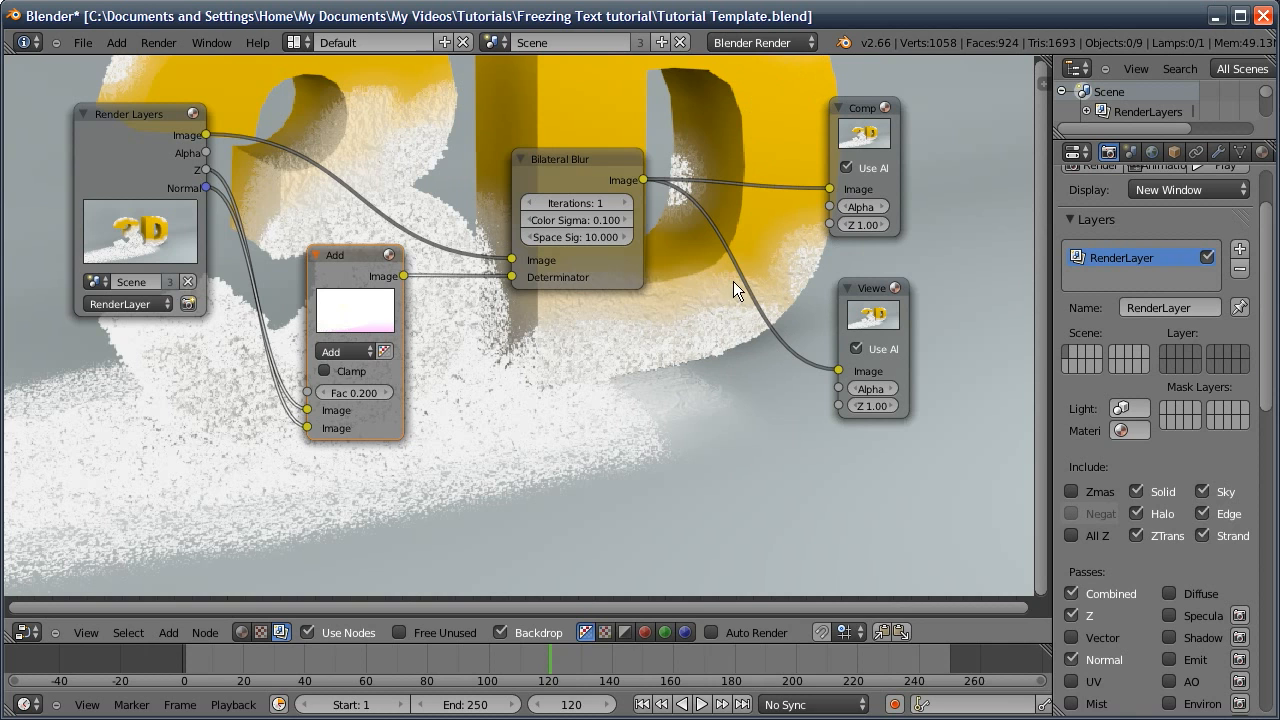
Shrink the backdrop, move the Add node closer to Render Layers, and mute the Add and Bilateral Blur nodes
{"action": "middle_click_drag", "start_coordinate": [697, 205], "coordinate": [673, 400]}
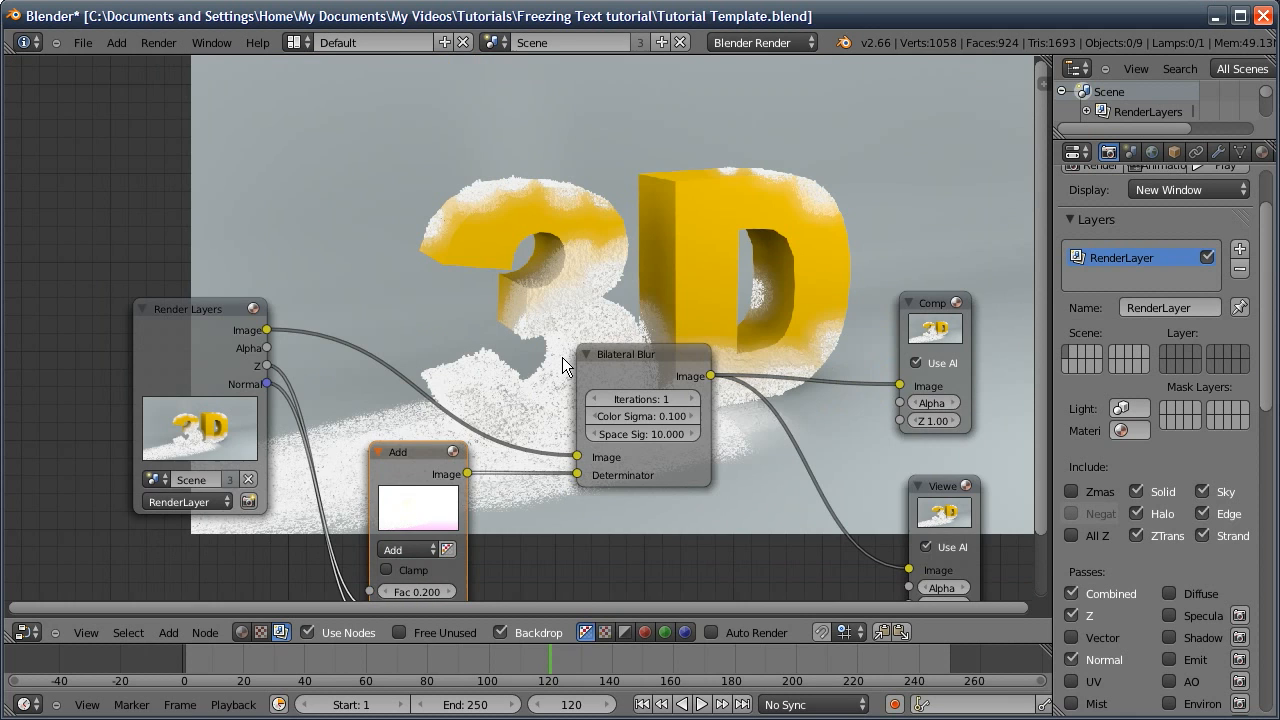
{"action": "key", "text": "v"}
{"action": "middle_click_drag", "start_coordinate": [611, 214], "coordinate": [582, 186]}
{"action": "left_click_drag", "start_coordinate": [394, 410], "coordinate": [367, 301]}
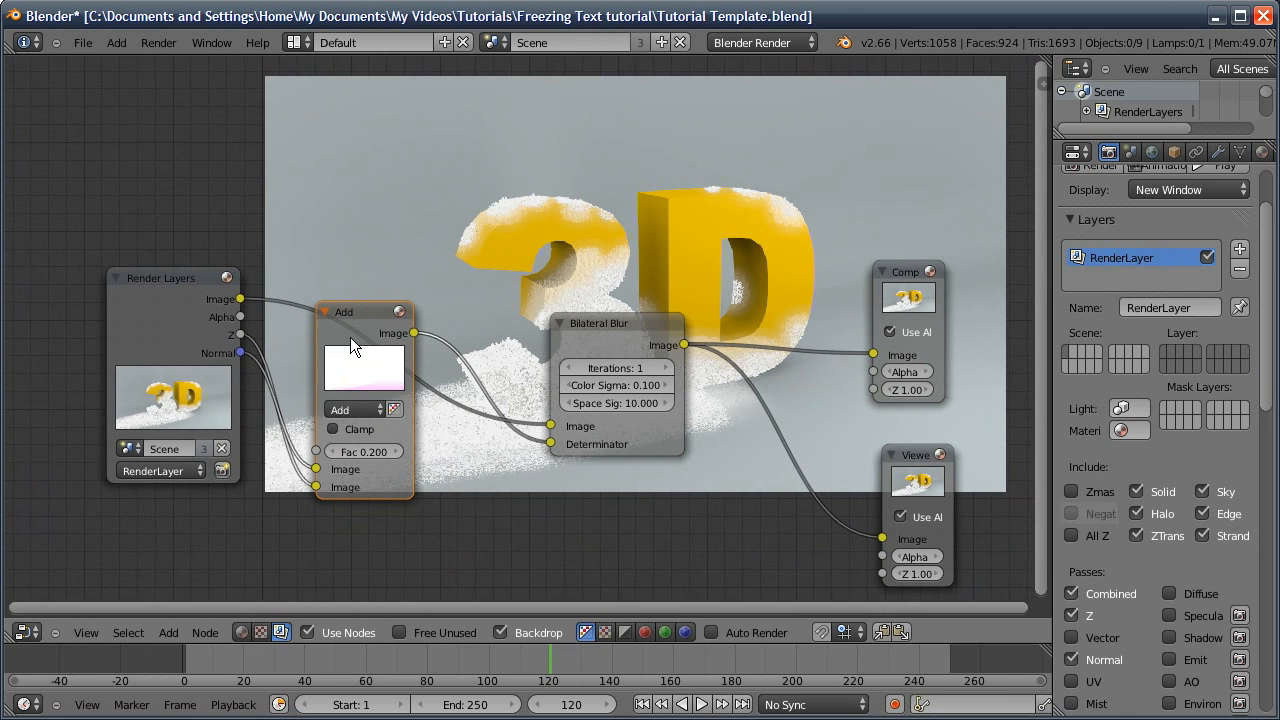
{"action": "left_click", "coordinate": [598, 338]}
Move the Composite and Viewer nodes farther from the Bilateral Blur node to make room for more nodes
{"action": "middle_click_drag", "start_coordinate": [590, 381], "coordinate": [422, 279]}
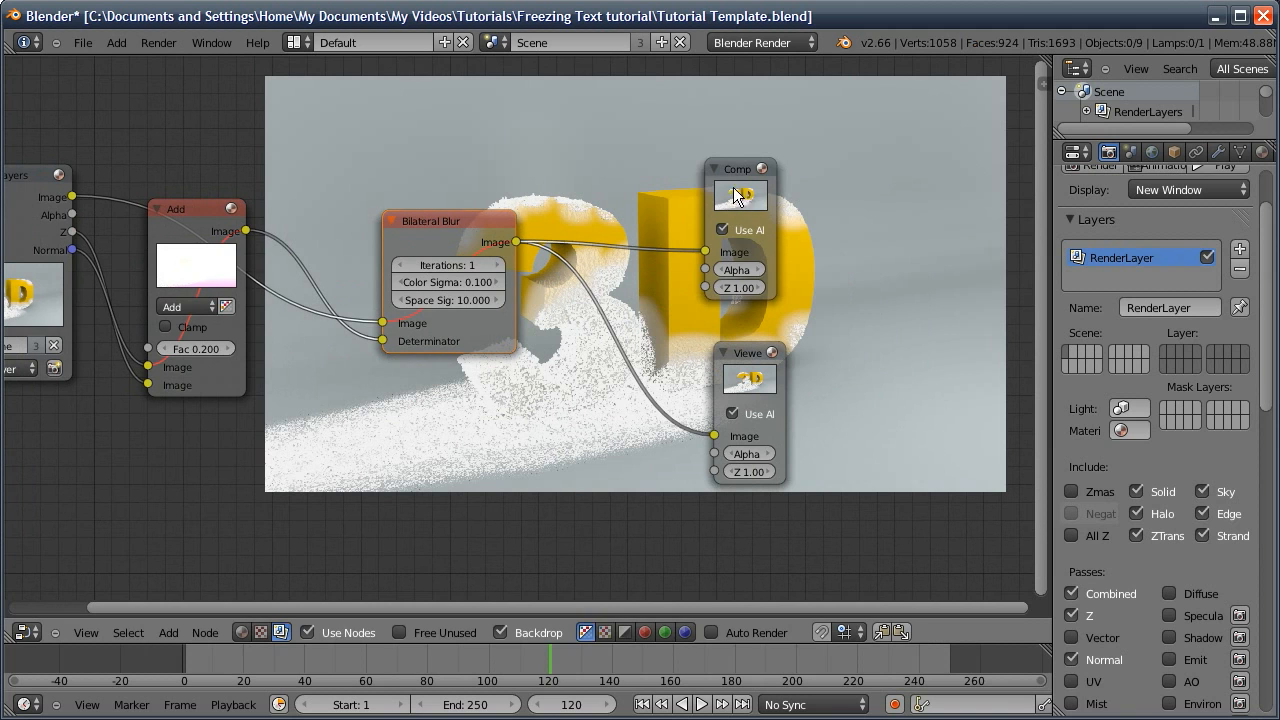
{"action": "left_click_drag", "start_coordinate": [733, 187], "coordinate": [1007, 164]}
{"action": "left_click_drag", "start_coordinate": [733, 363], "coordinate": [986, 364]}
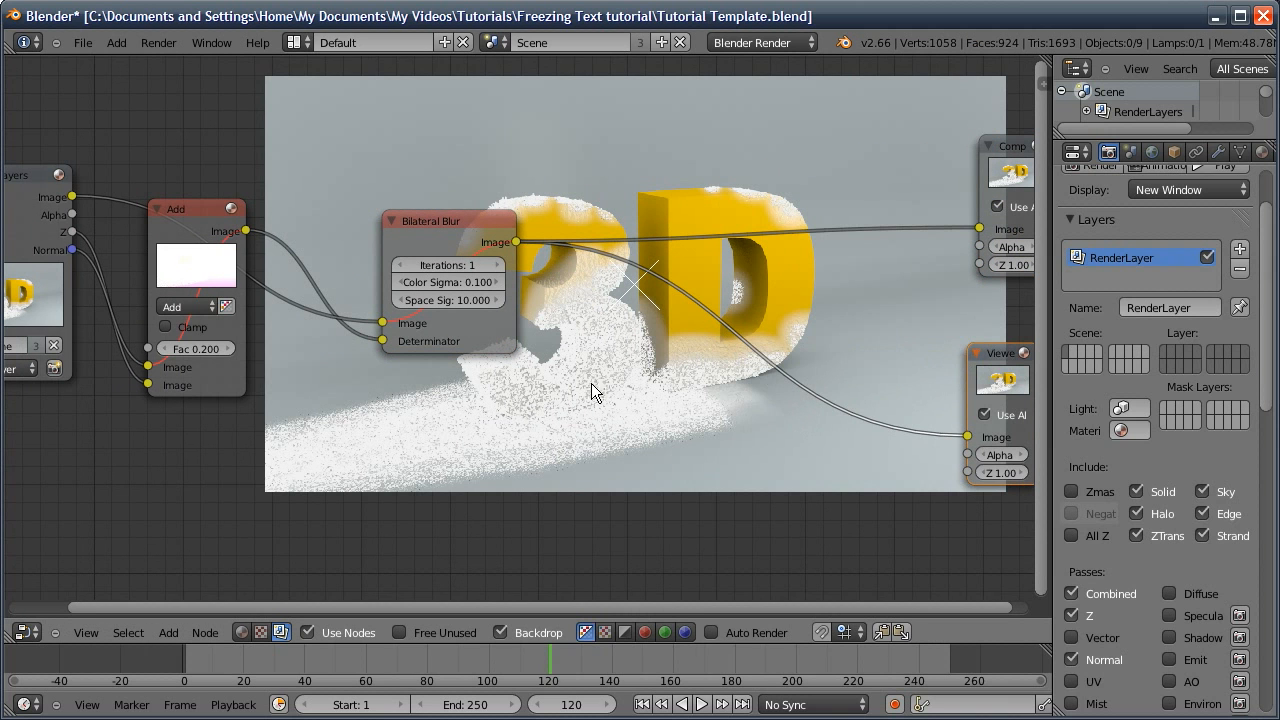
Add an Ellipse Mask node and place it below the Add node
{"action": "middle_click_drag", "start_coordinate": [499, 402], "coordinate": [578, 287]}
{"action": "key", "text": "shift+a"}
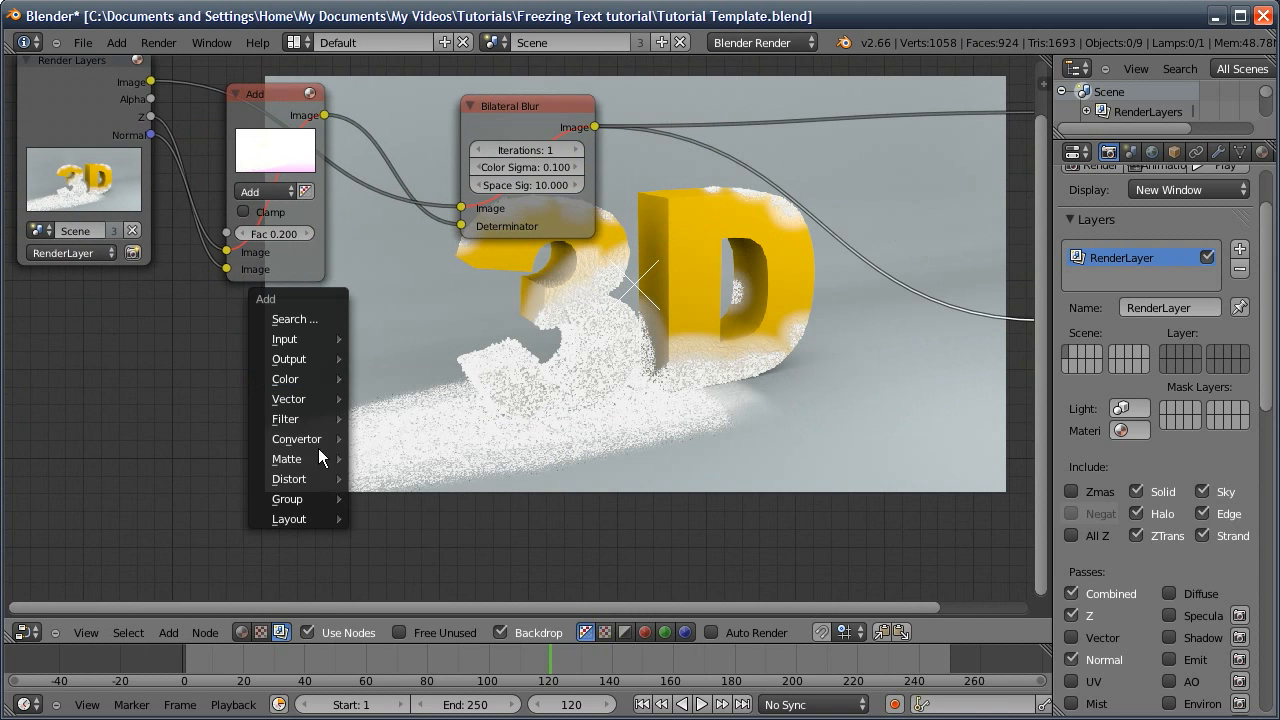
{"action": "mouse_move", "coordinate": [312, 462]}
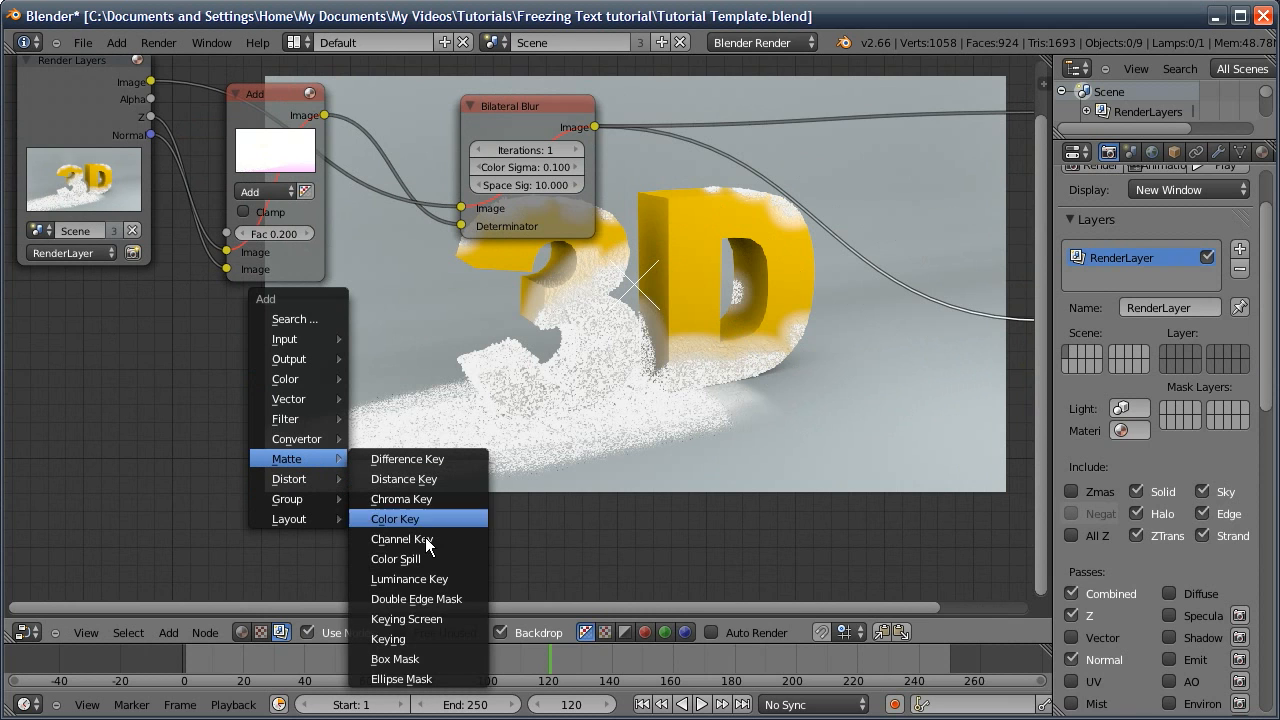
{"action": "left_click", "coordinate": [405, 679]}
{"action": "left_click_drag", "start_coordinate": [494, 577], "coordinate": [287, 315]}
Insert a Mix node set to Multiply between Bilateral Blur and Viewer, and feed the Ellipse Mask into its second image input
{"action": "middle_click_drag", "start_coordinate": [766, 230], "coordinate": [581, 299]}
{"action": "key", "text": "shift+a"}
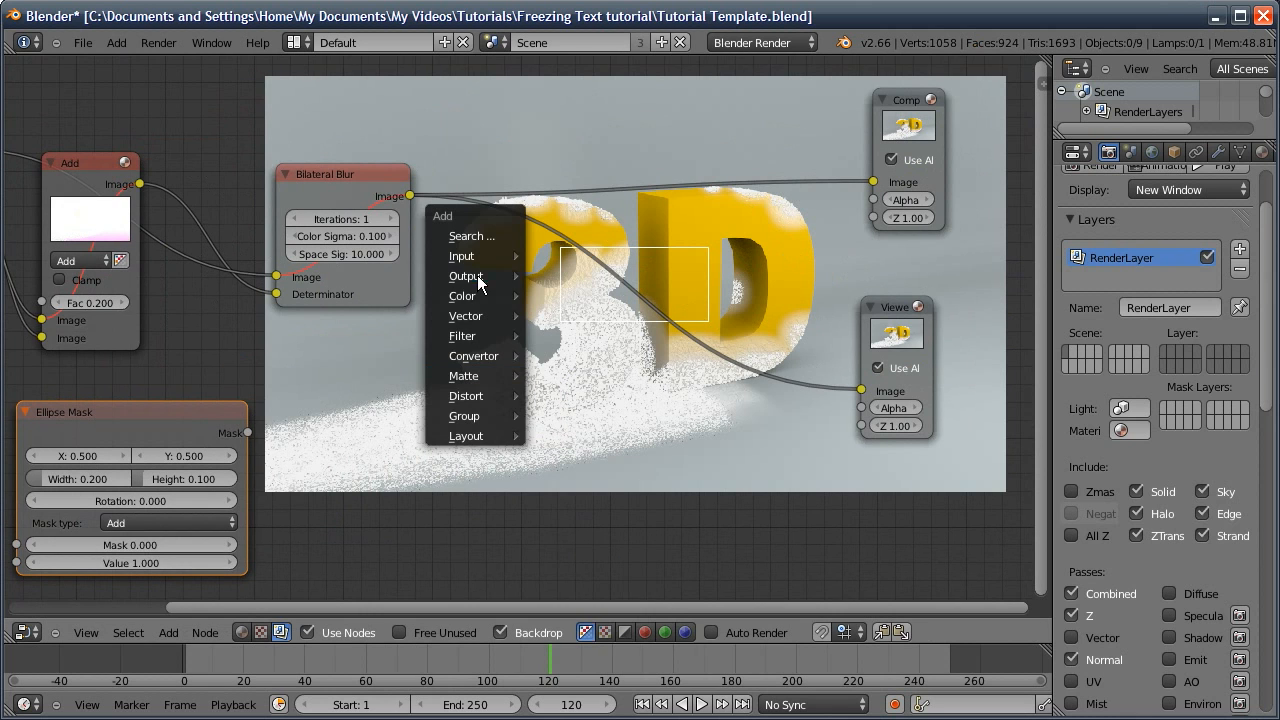
{"action": "mouse_move", "coordinate": [457, 291]}
{"action": "left_click", "coordinate": [562, 232]}
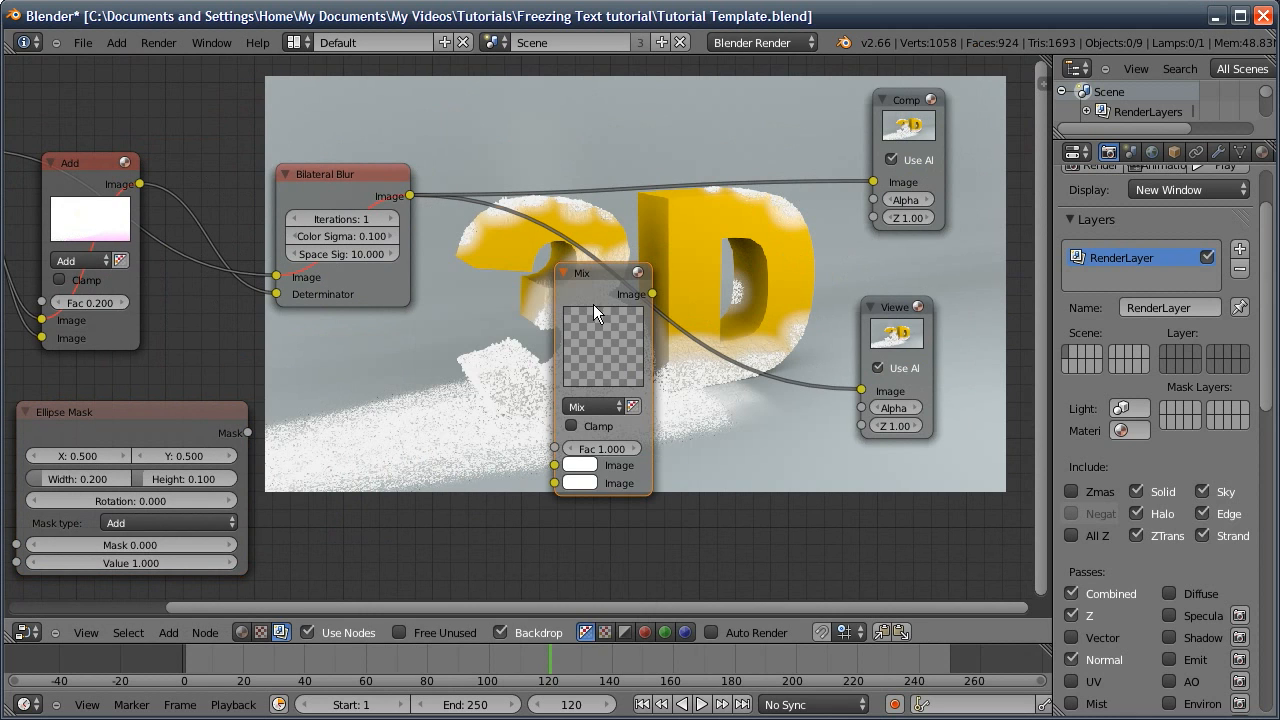
{"action": "left_click", "coordinate": [591, 262]}
{"action": "left_click", "coordinate": [582, 318]}
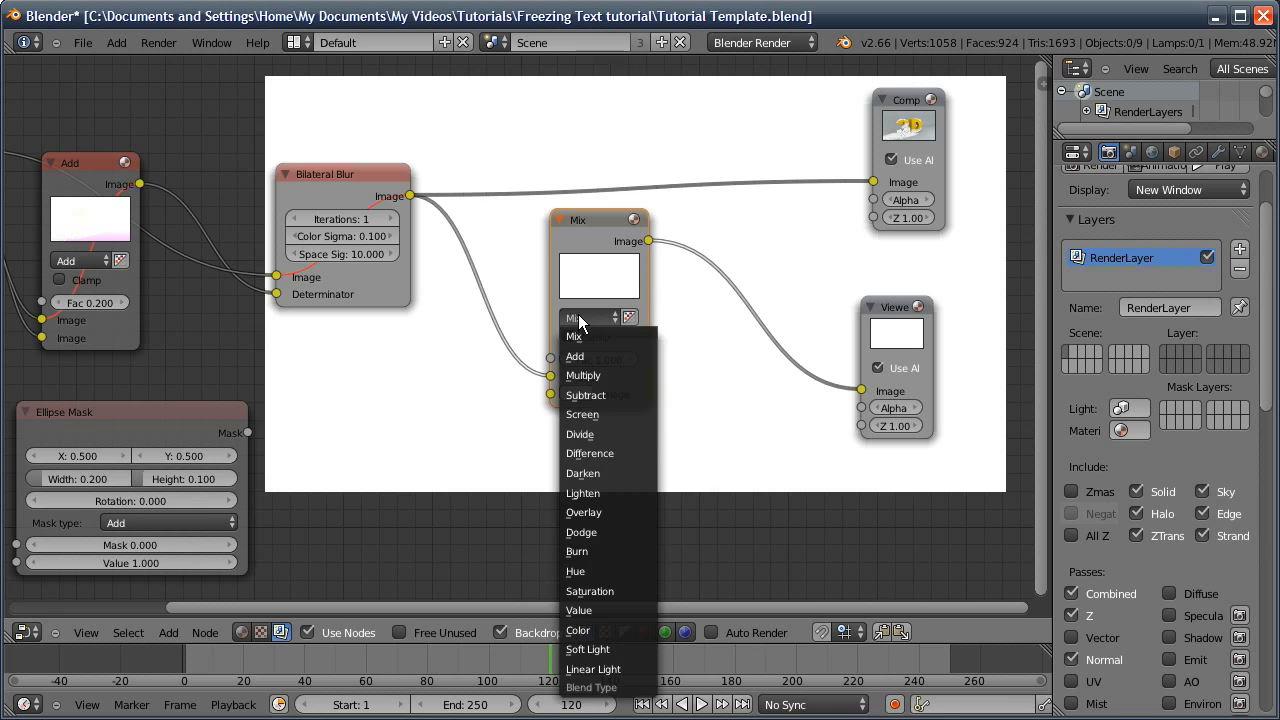
{"action": "left_click", "coordinate": [583, 375]}
{"action": "left_click_drag", "start_coordinate": [327, 424], "coordinate": [550, 394]}
Set the Ellipse Mask's width to 1 and height to 0.5
{"action": "middle_click_drag", "start_coordinate": [520, 522], "coordinate": [710, 435]}
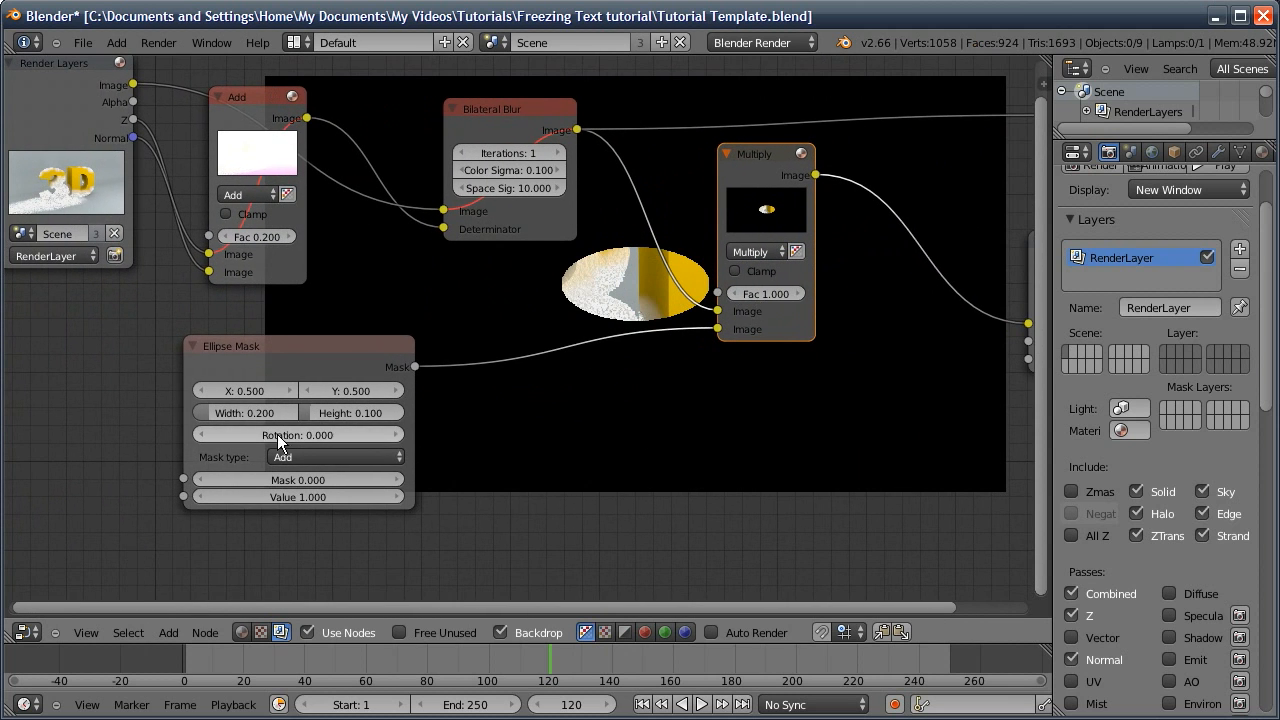
{"action": "left_click", "coordinate": [253, 412]}
{"action": "type", "text": "1"}
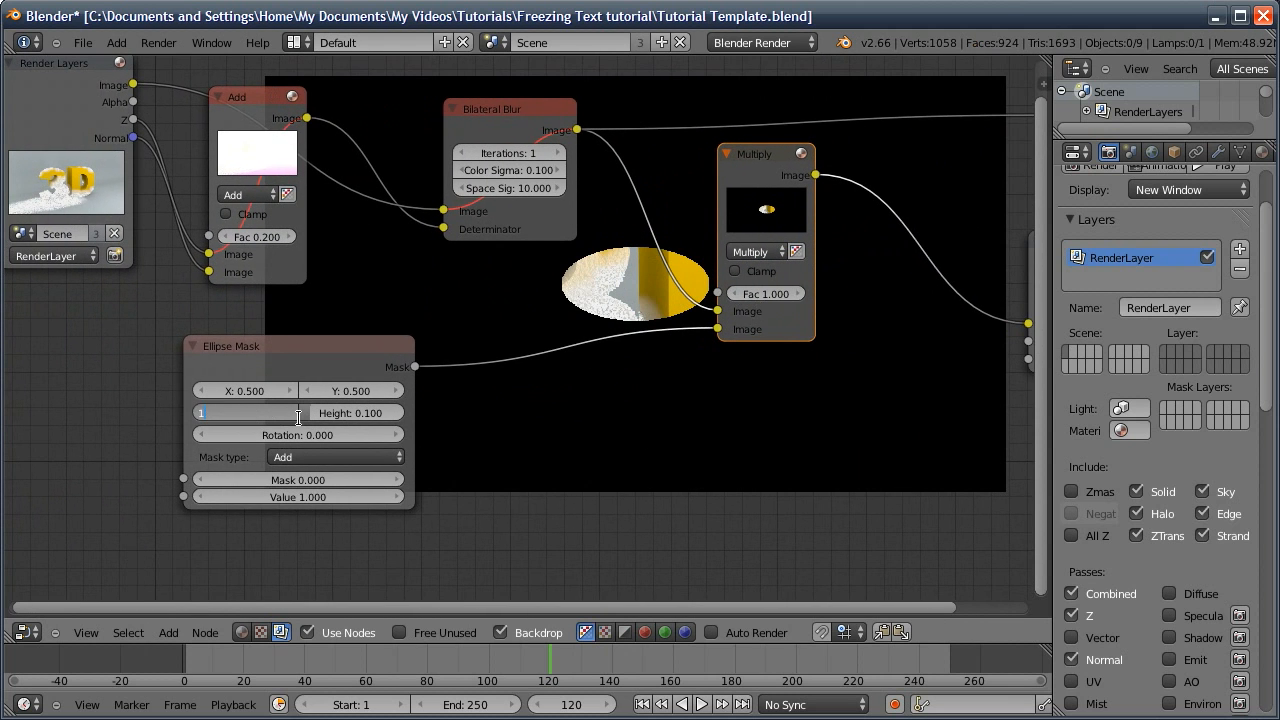
{"action": "key", "text": "Return"}
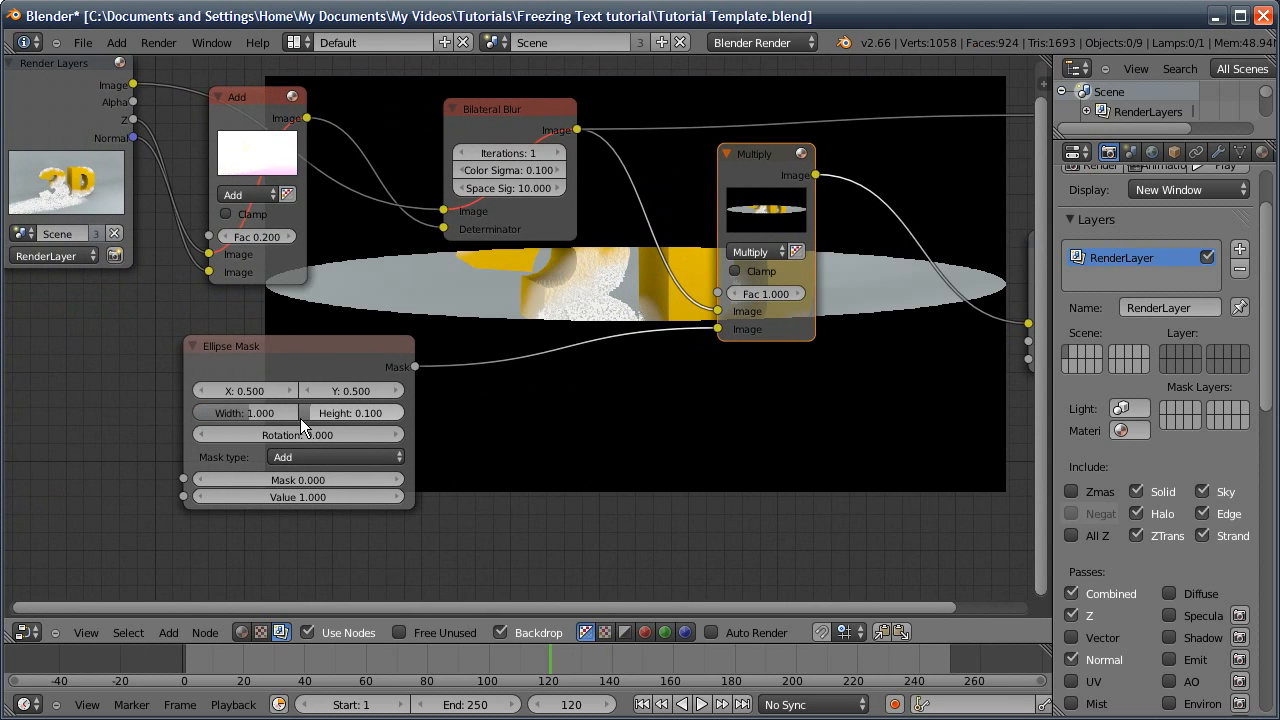
{"action": "left_click_drag", "start_coordinate": [357, 413], "coordinate": [359, 414]}
{"action": "left_click", "coordinate": [357, 413]}
{"action": "type", "text": ".5"}
{"action": "key", "text": "Return"}
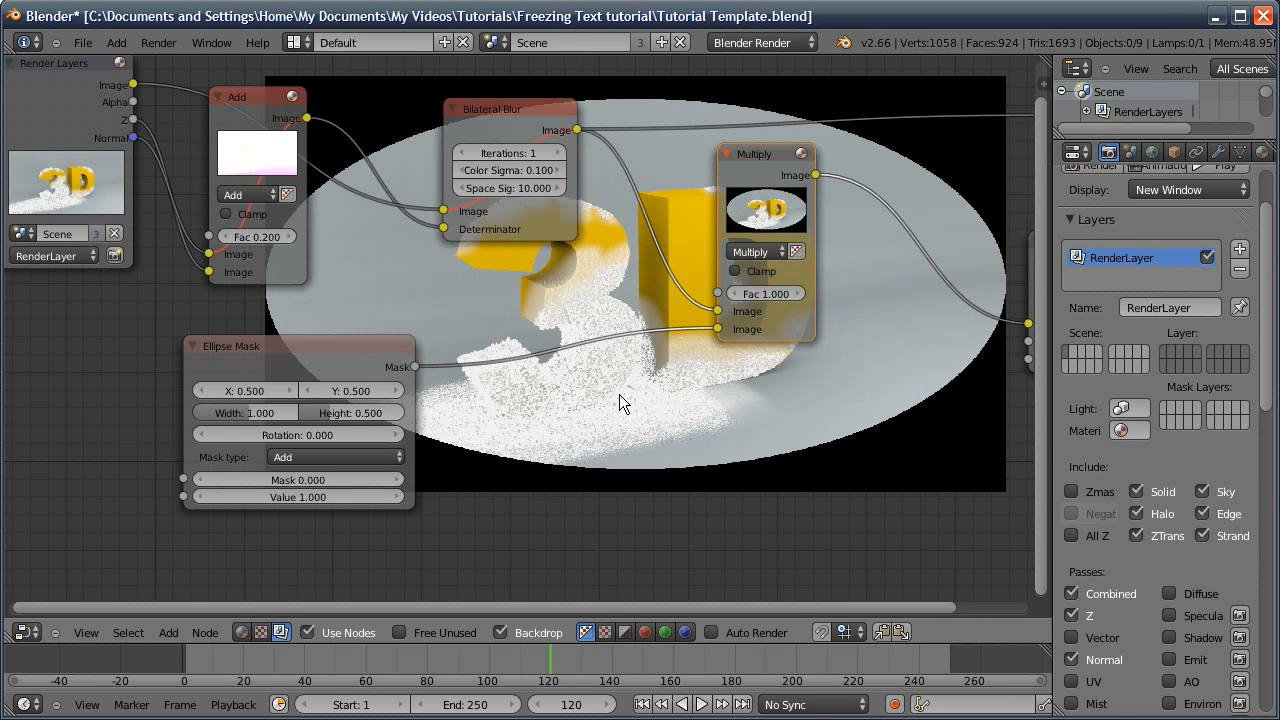
Insert a Blur node between the Ellipse Mask and Multiply nodes
{"action": "key", "text": "shift+a"}
{"action": "mouse_move", "coordinate": [575, 421]}
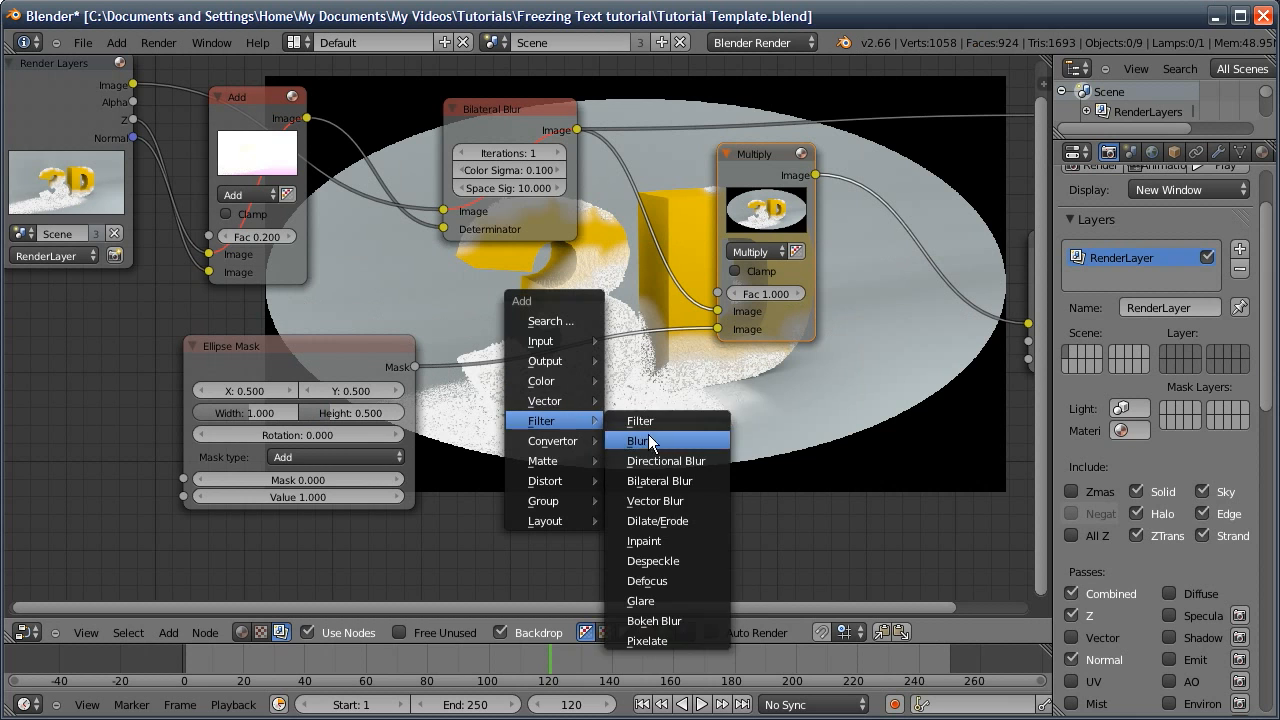
{"action": "left_click", "coordinate": [648, 440]}
{"action": "left_click", "coordinate": [575, 383]}
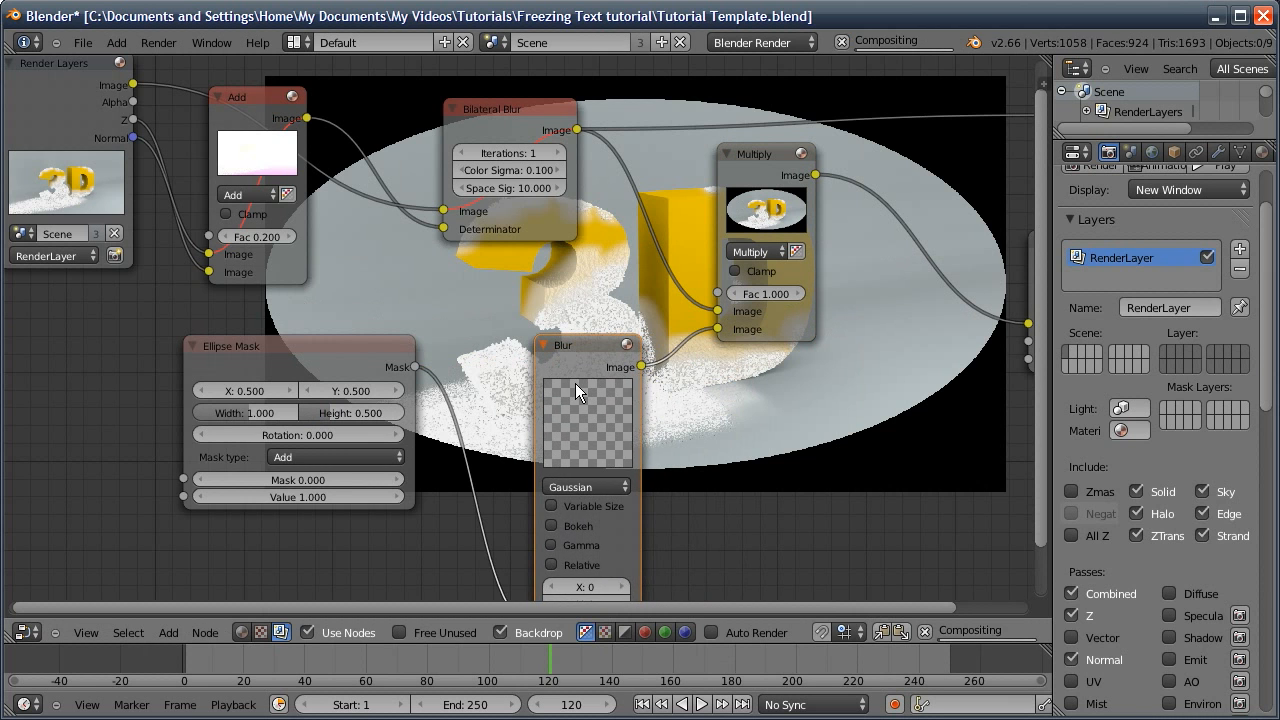
Make the Blur node's size relative and set both X and Y to 25%
{"action": "middle_click_drag", "start_coordinate": [626, 445], "coordinate": [654, 409]}
{"action": "left_click", "coordinate": [580, 487]}
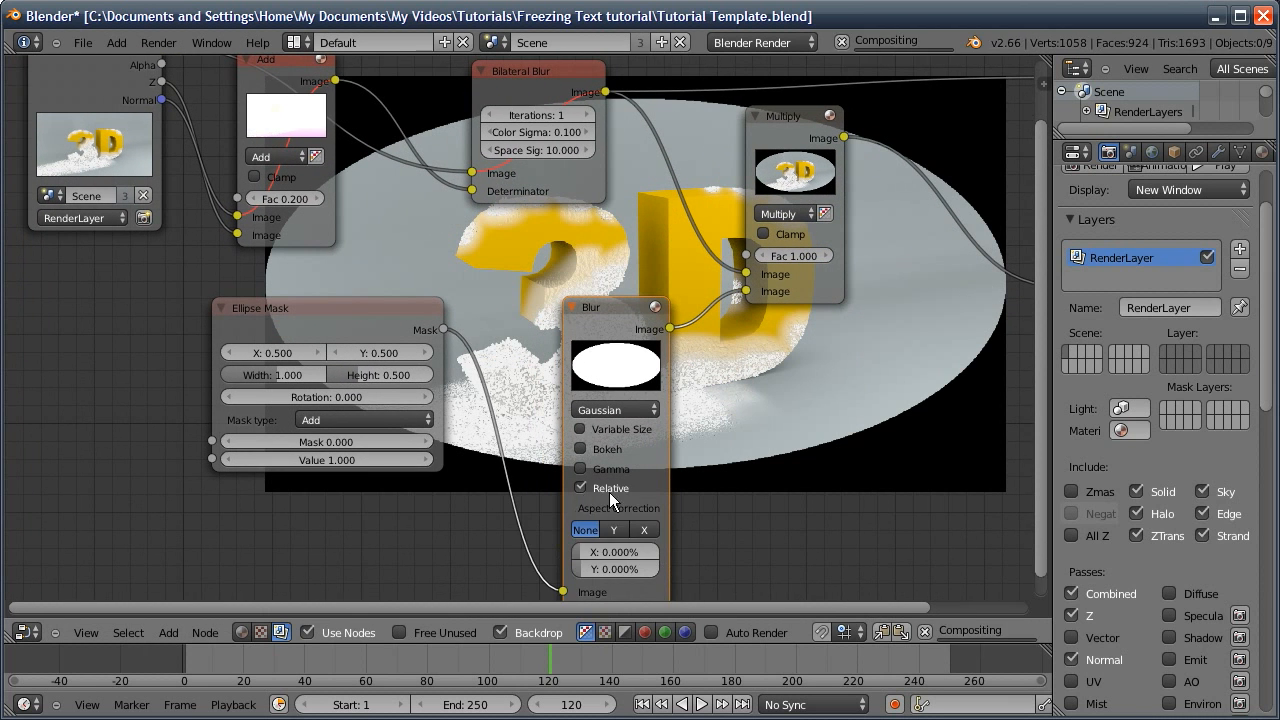
{"action": "middle_click_drag", "start_coordinate": [632, 551], "coordinate": [412, 466]}
{"action": "left_click", "coordinate": [421, 469]}
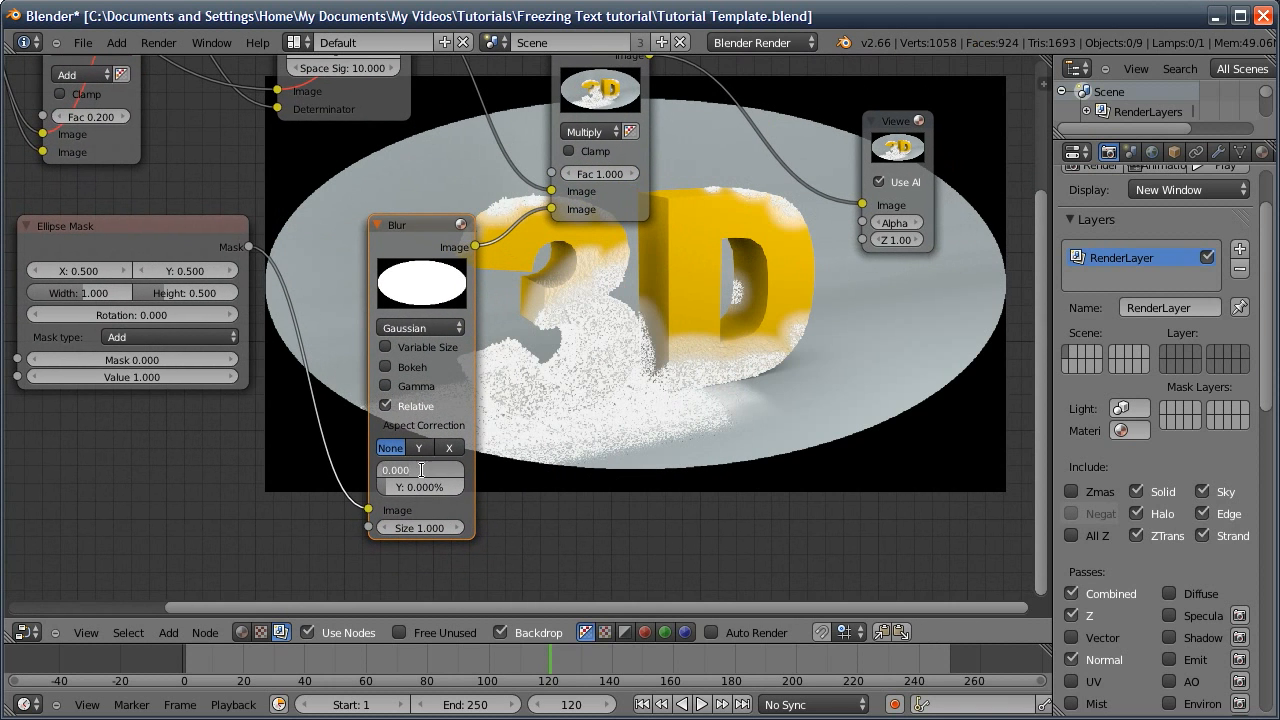
{"action": "type", "text": "25"}
{"action": "key", "text": "Tab"}
{"action": "type", "text": "25"}
{"action": "key", "text": "Return"}
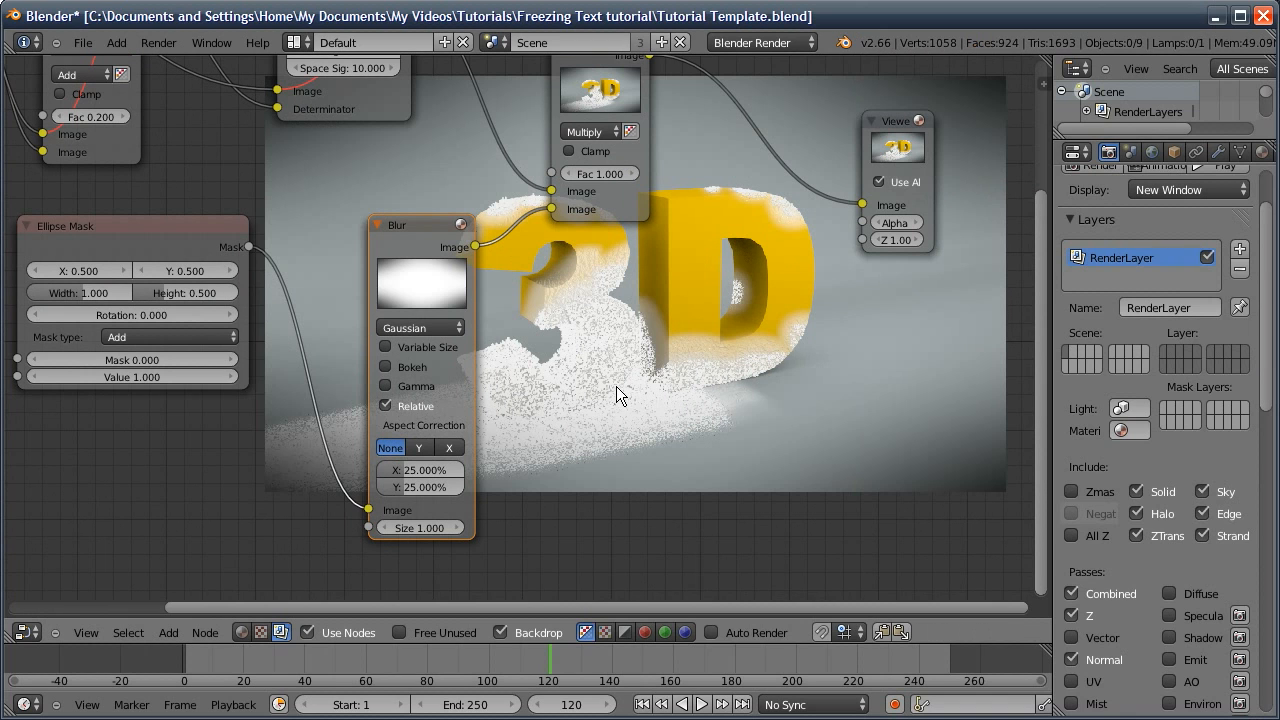
Set the Multiply node's factor to 0.8
{"action": "left_click", "coordinate": [603, 171]}
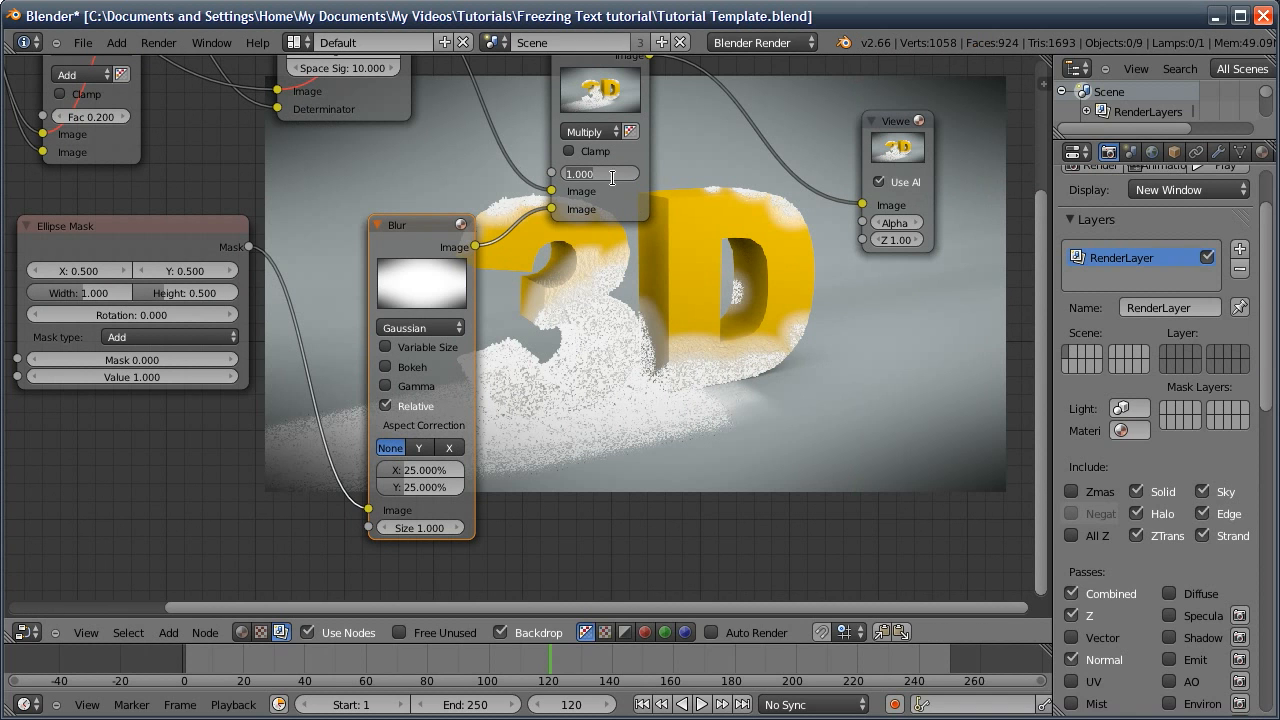
{"action": "type", "text": ".8"}
{"action": "key", "text": "Return"}
{"action": "middle_click_drag", "start_coordinate": [560, 220], "coordinate": [564, 281]}
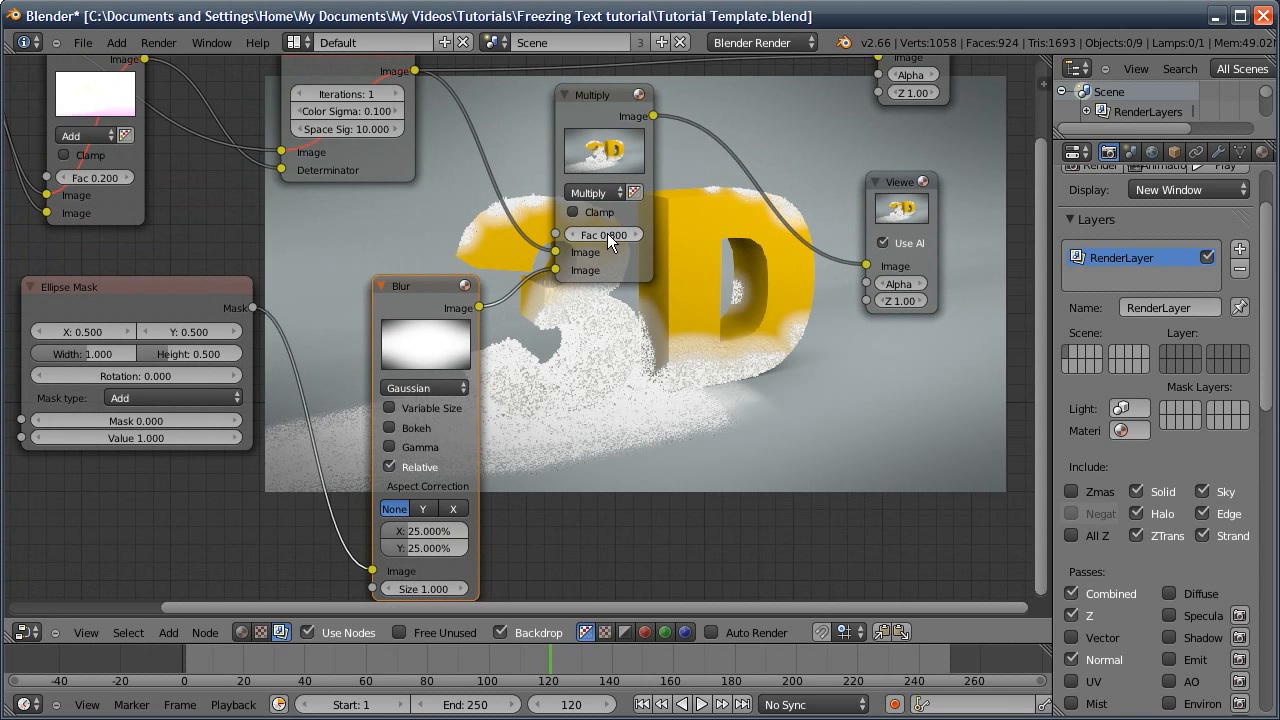
Move the Viewer node farther from Multiply and insert a Color Balance node on the link between them
{"action": "middle_click_drag", "start_coordinate": [828, 159], "coordinate": [552, 226]}
{"action": "left_click_drag", "start_coordinate": [640, 267], "coordinate": [935, 214]}
{"action": "key", "text": "shift+a"}
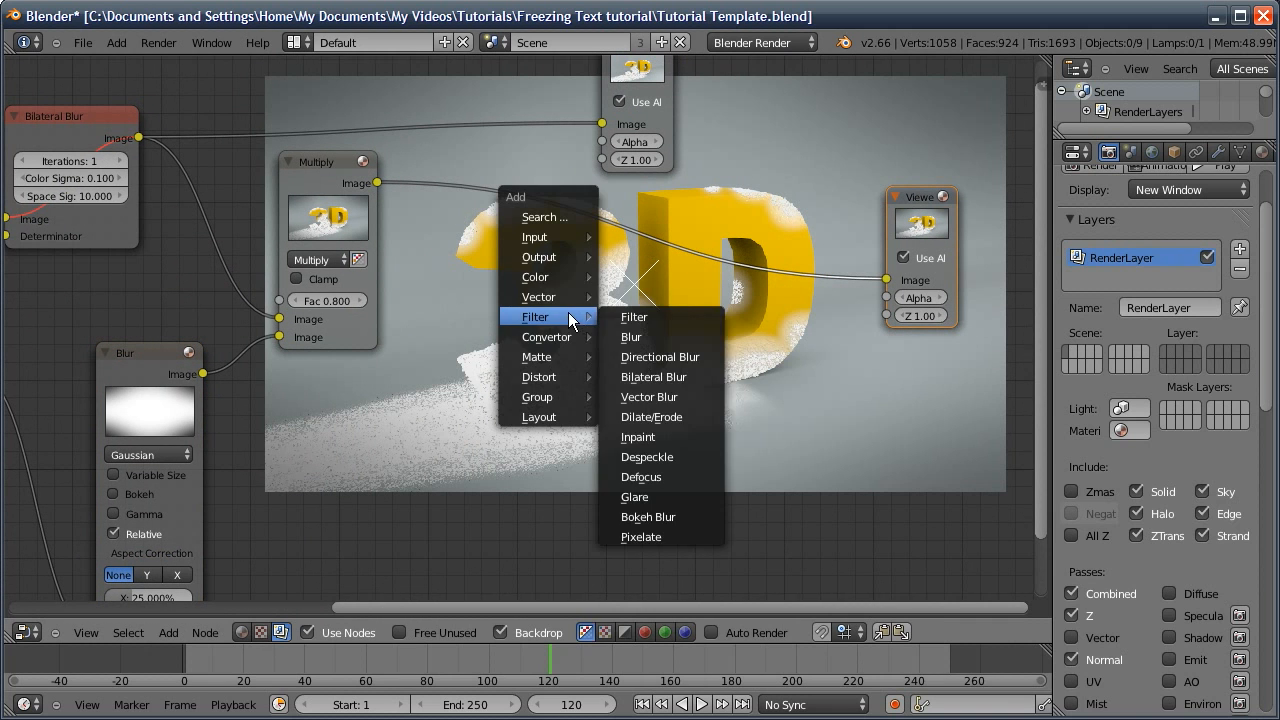
{"action": "mouse_move", "coordinate": [541, 280]}
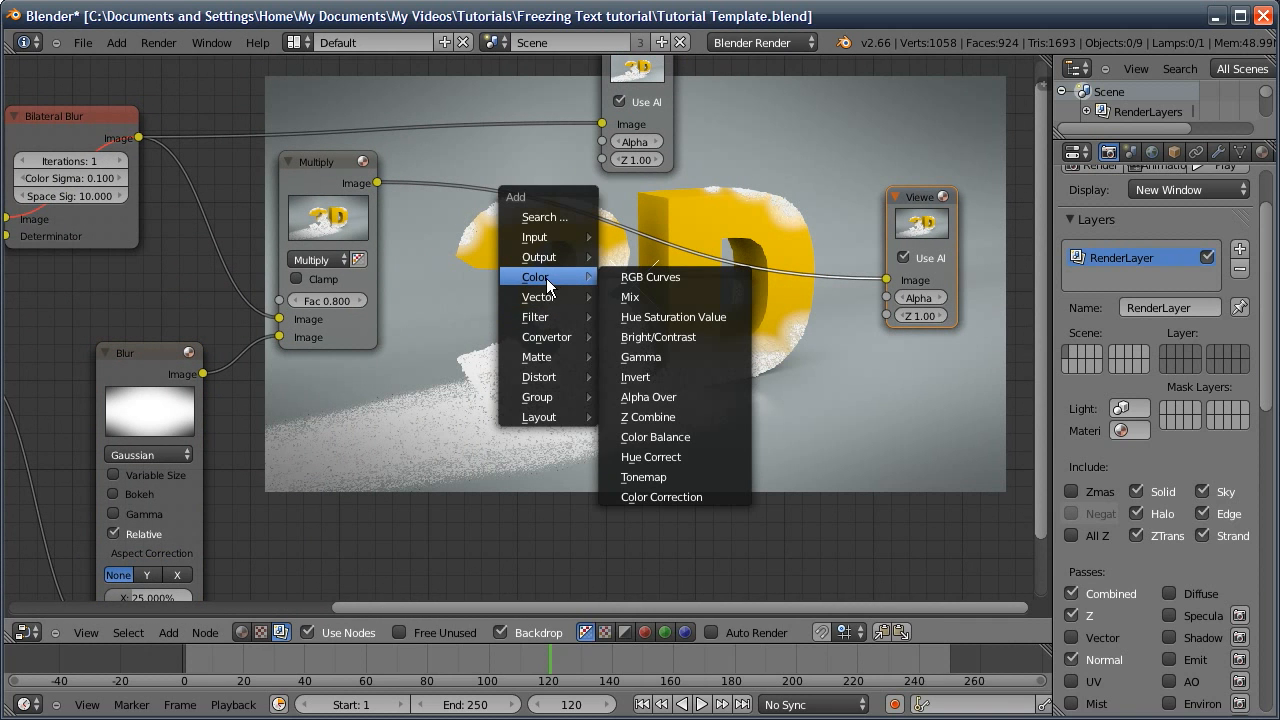
{"action": "left_click", "coordinate": [656, 437]}
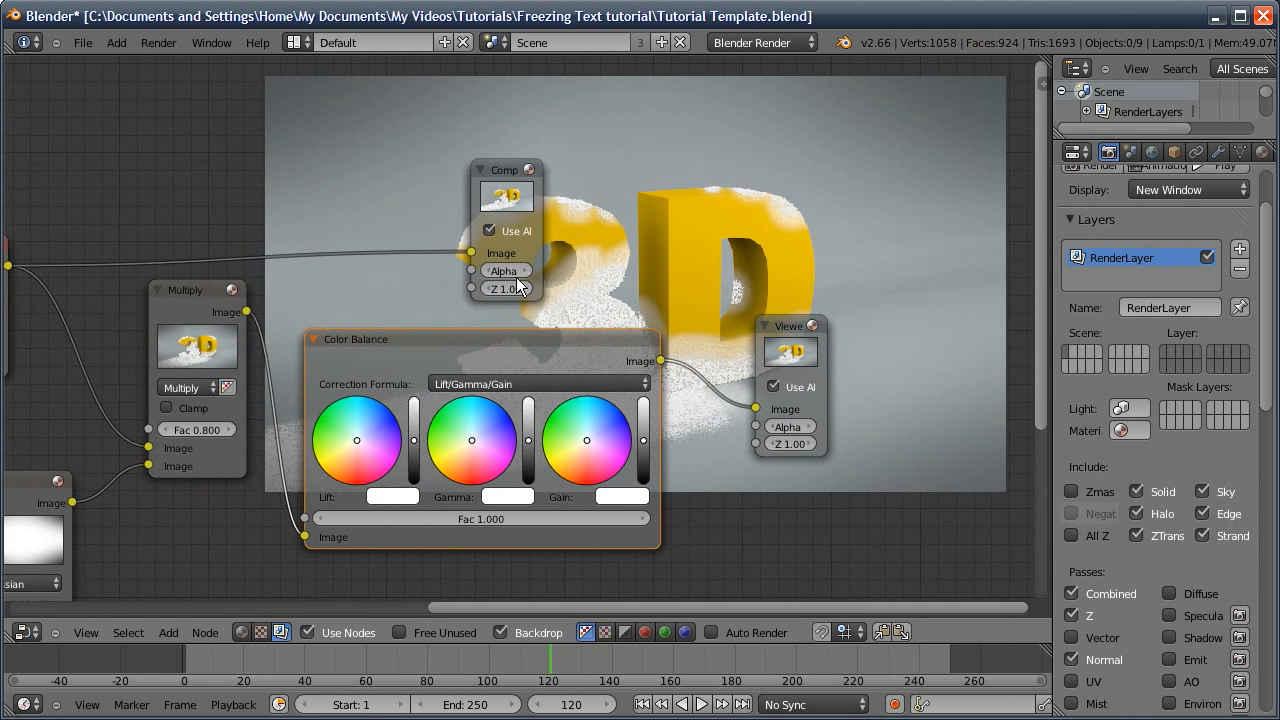
Move the Composite node past the Color Balance node and connect the Color Balance output to its image input
{"action": "left_click_drag", "start_coordinate": [516, 277], "coordinate": [805, 188]}
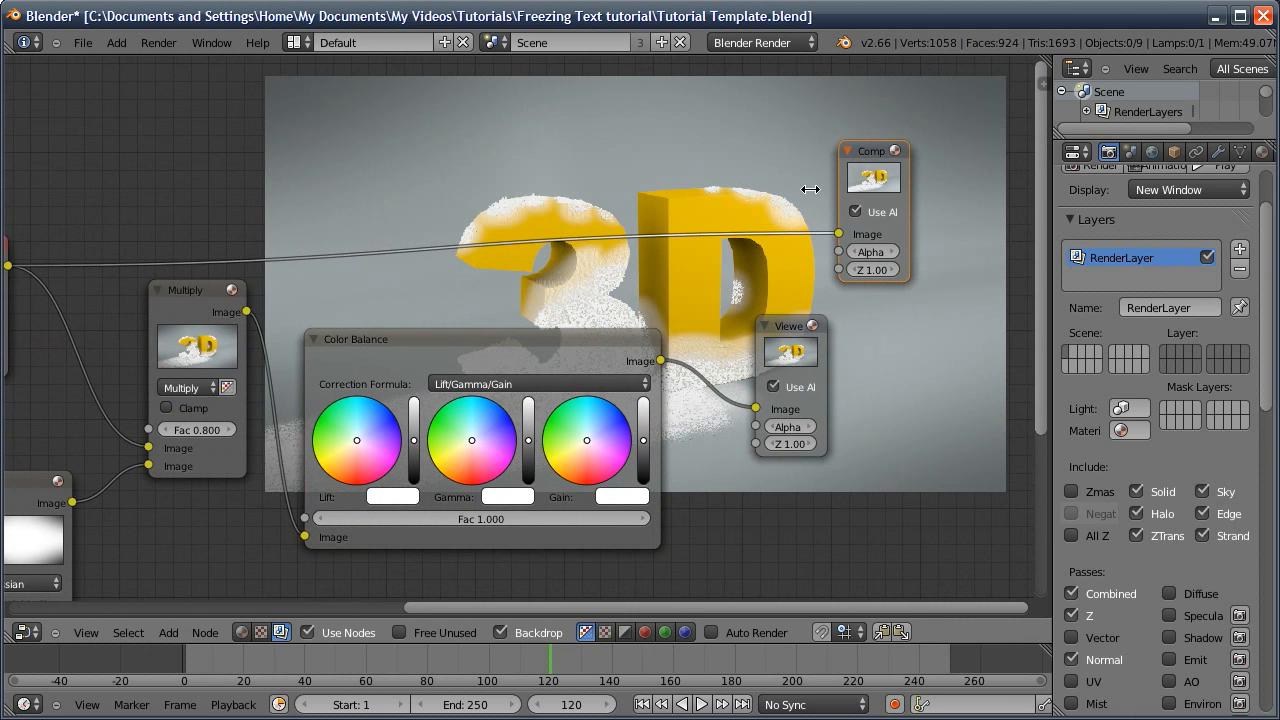
{"action": "left_click_drag", "start_coordinate": [659, 361], "coordinate": [838, 234]}
{"action": "middle_click_drag", "start_coordinate": [741, 332], "coordinate": [734, 390]}
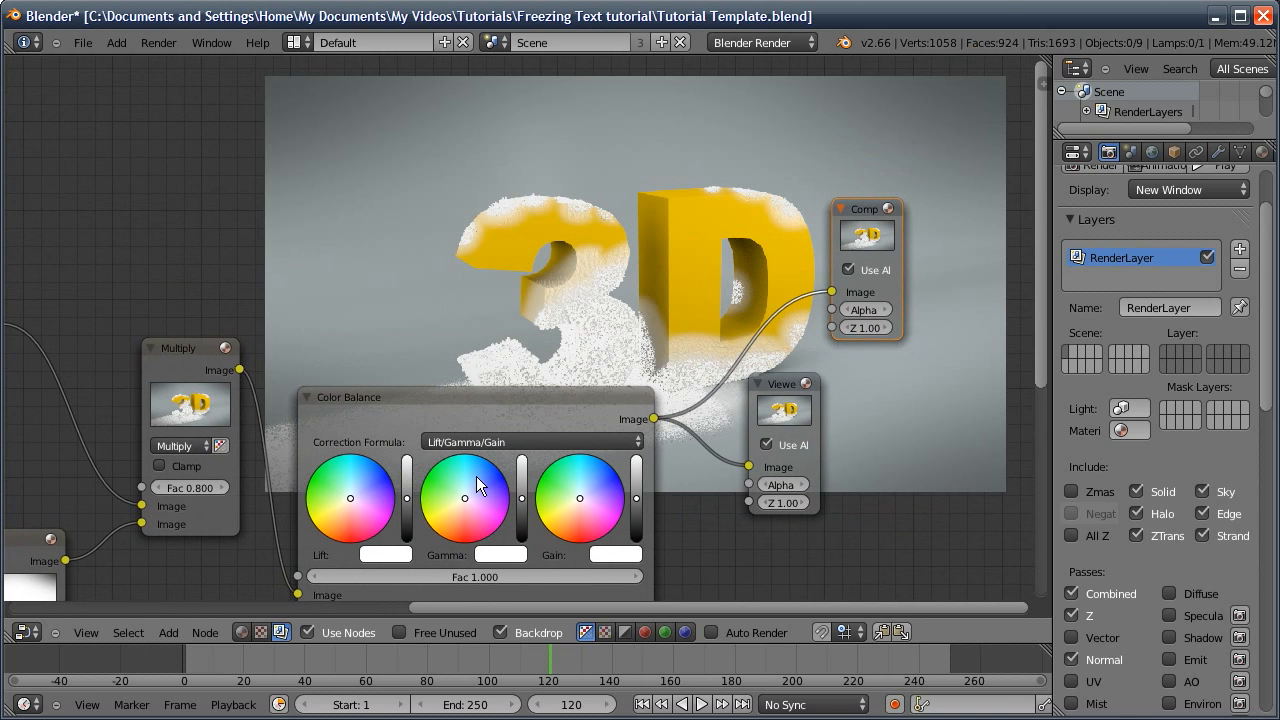
Tint the Color Balance lift, gamma and gain slightly toward blue, and unmute the Add and Bilateral Blur nodes
{"action": "left_click", "coordinate": [357, 486]}
{"action": "middle_click_drag", "start_coordinate": [477, 485], "coordinate": [522, 404]}
{"action": "left_click", "coordinate": [522, 405]}
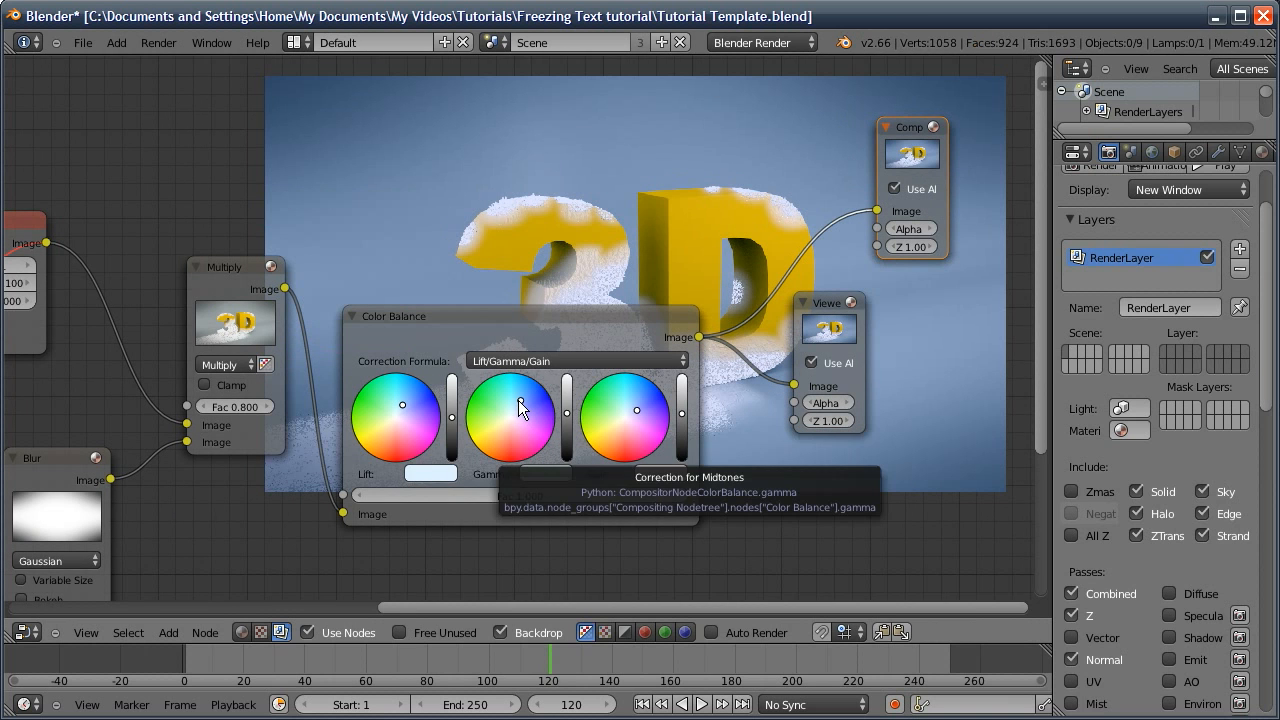
{"action": "mouse_move", "coordinate": [506, 363]}
{"action": "middle_mouse_down"}
{"action": "mouse_move", "coordinate": [548, 468]}
{"action": "mouse_move", "coordinate": [590, 480]}
{"action": "mouse_move", "coordinate": [508, 374]}
{"action": "middle_mouse_up"}
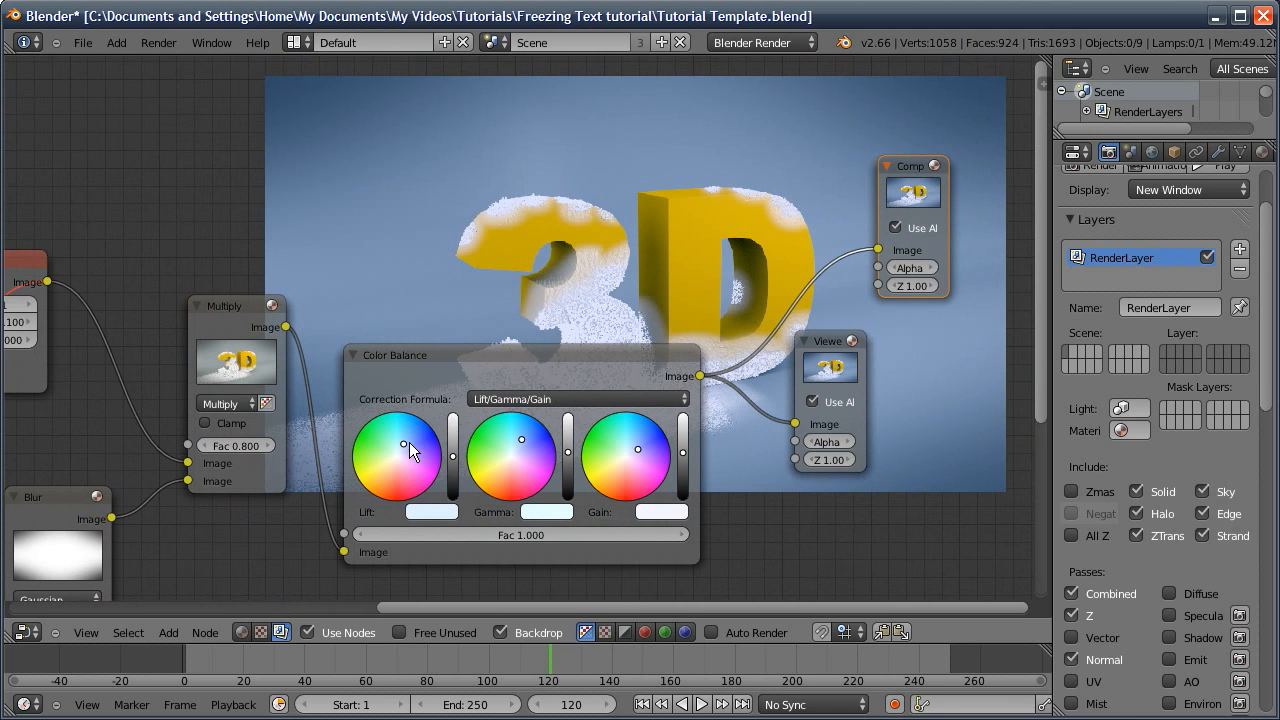
{"action": "middle_click_drag", "start_coordinate": [570, 332], "coordinate": [575, 435]}
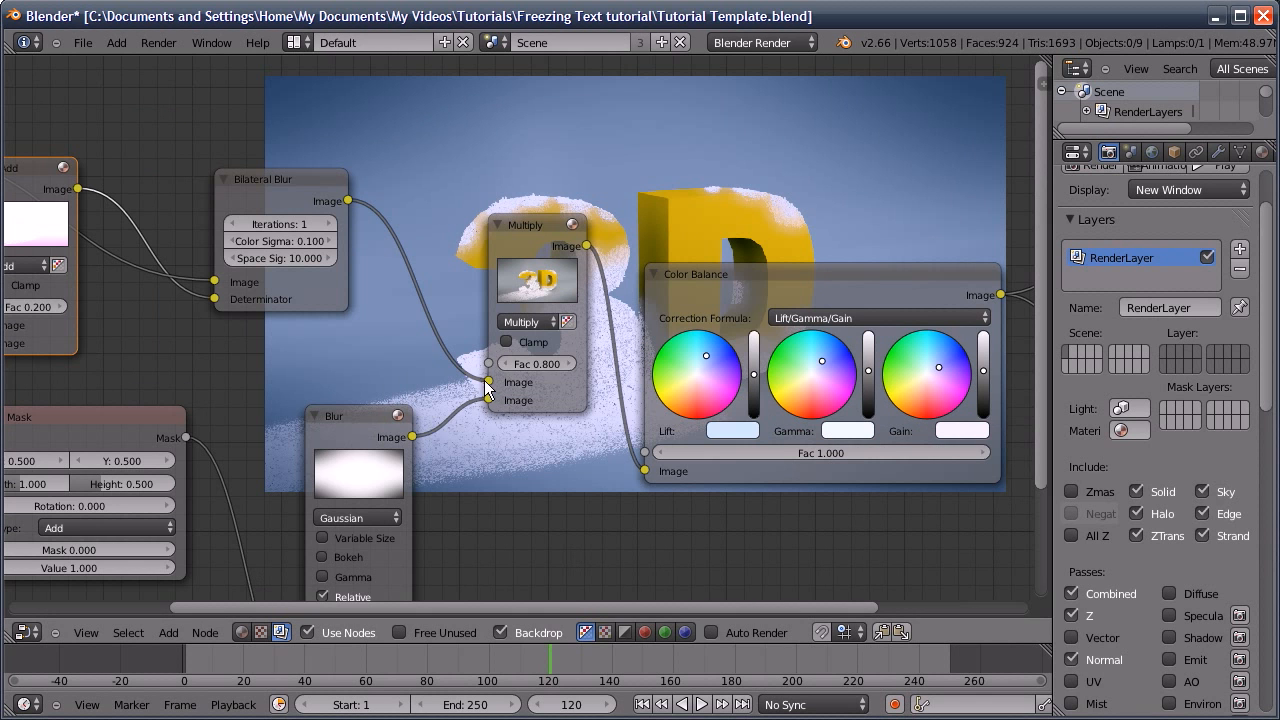
Change the node editor to the 3D view, select the 3D text object and show its material's textures
{"action": "left_click", "coordinate": [28, 630]}
{"action": "left_click", "coordinate": [46, 600]}
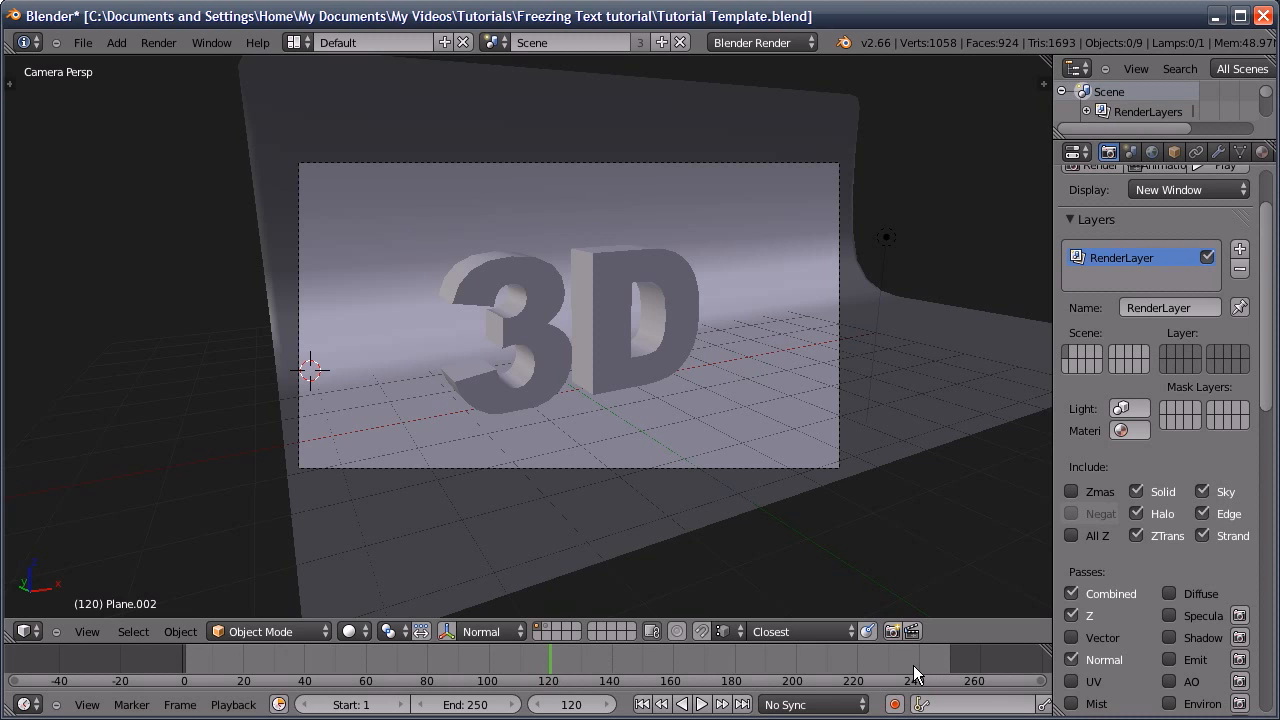
{"action": "right_click", "coordinate": [643, 391]}
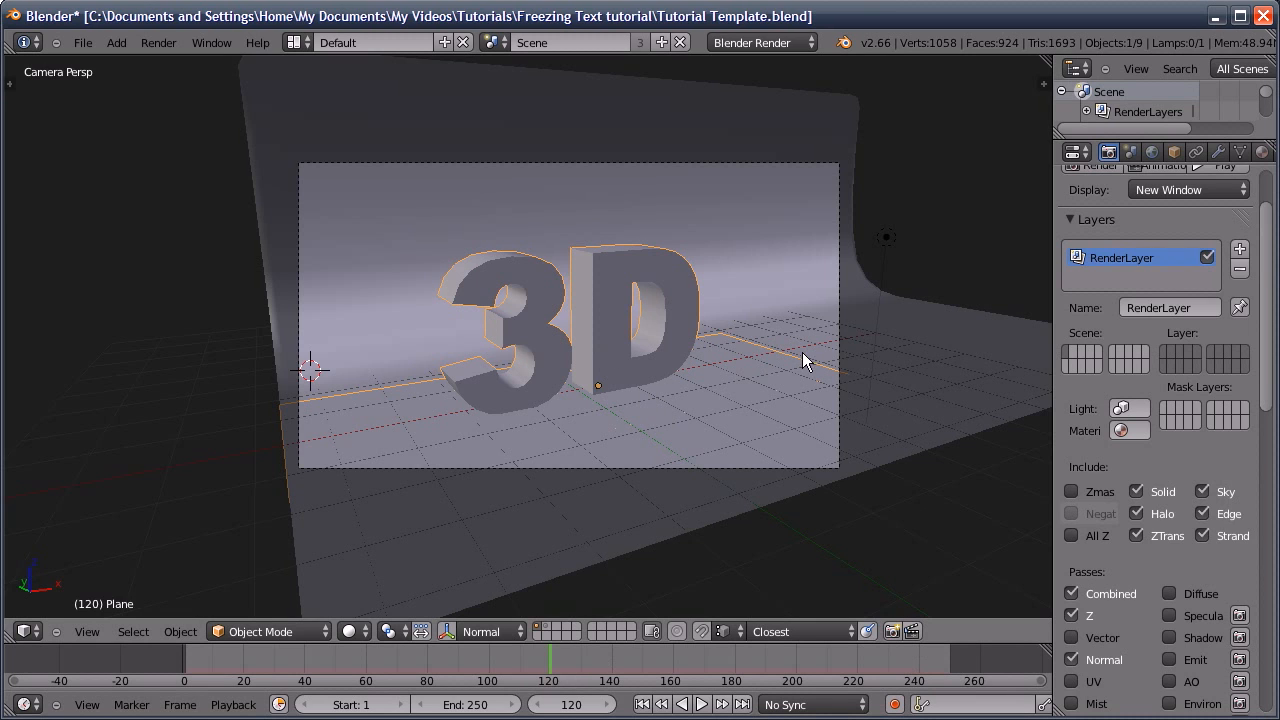
{"action": "scroll", "coordinate": [1200, 150], "scroll_direction": "down", "scroll_amount": 2}
{"action": "left_click", "coordinate": [1213, 151]}
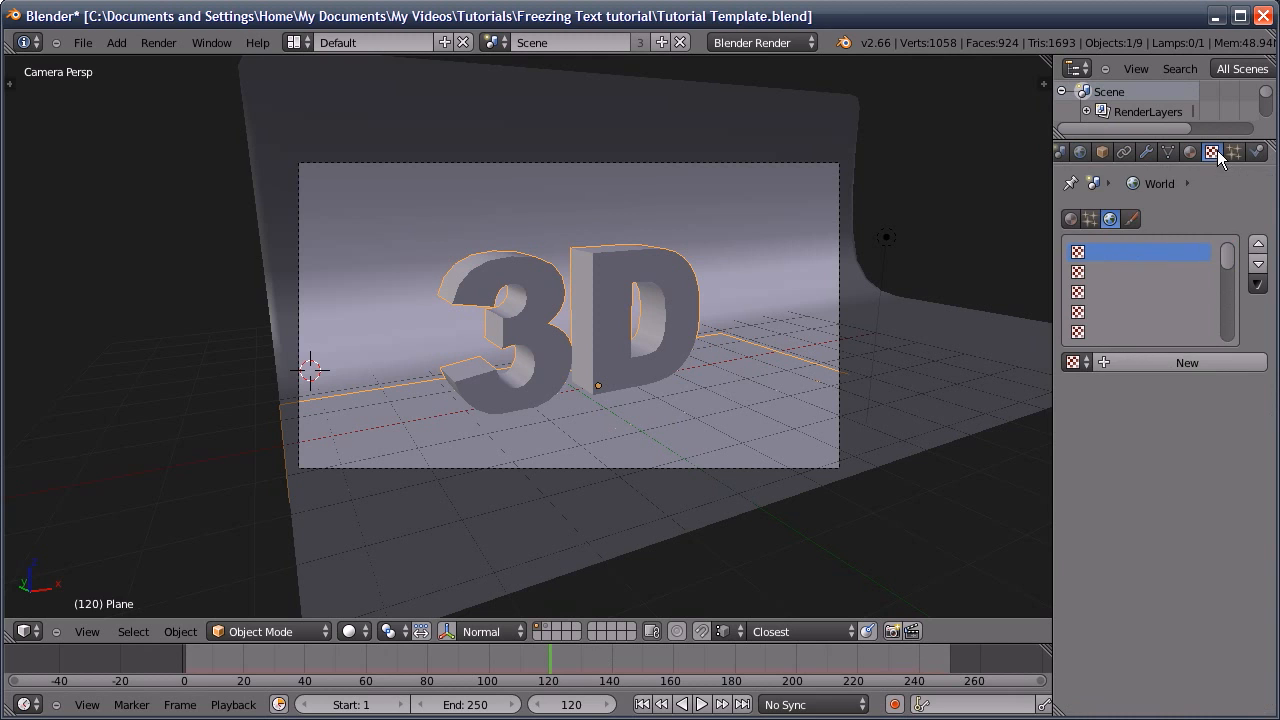
{"action": "left_click", "coordinate": [1071, 219]}
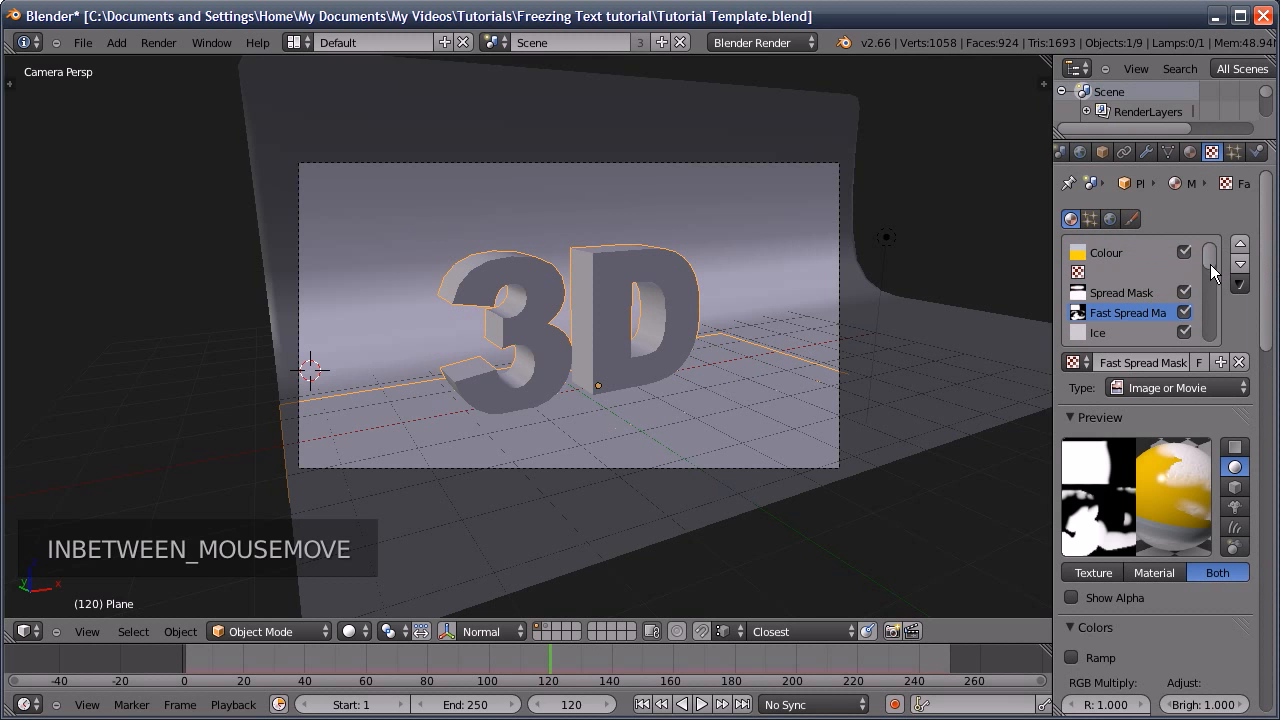
Examine the spread mask's image sequence settings while moving the timeline to frame 231
{"action": "left_click_drag", "start_coordinate": [1210, 263], "coordinate": [1209, 268]}
{"action": "middle_click_drag", "start_coordinate": [1165, 663], "coordinate": [1164, 287]}
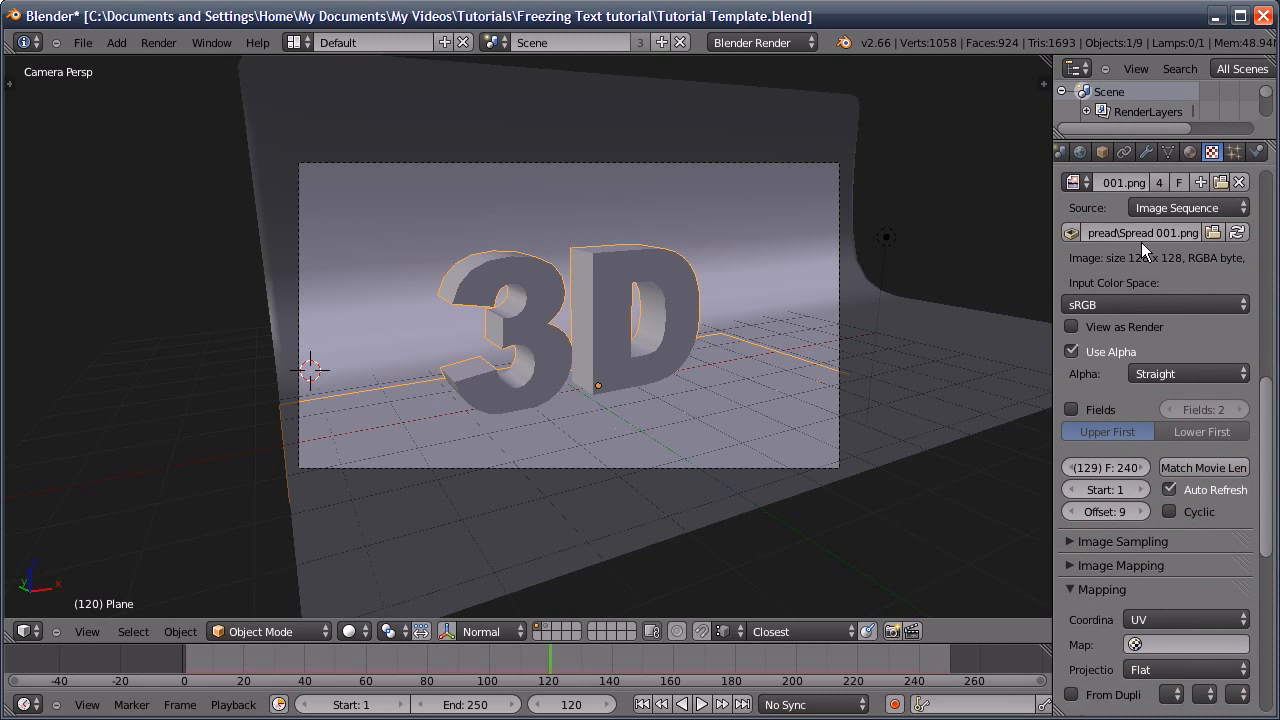
{"action": "left_click_drag", "start_coordinate": [612, 660], "coordinate": [892, 664]}
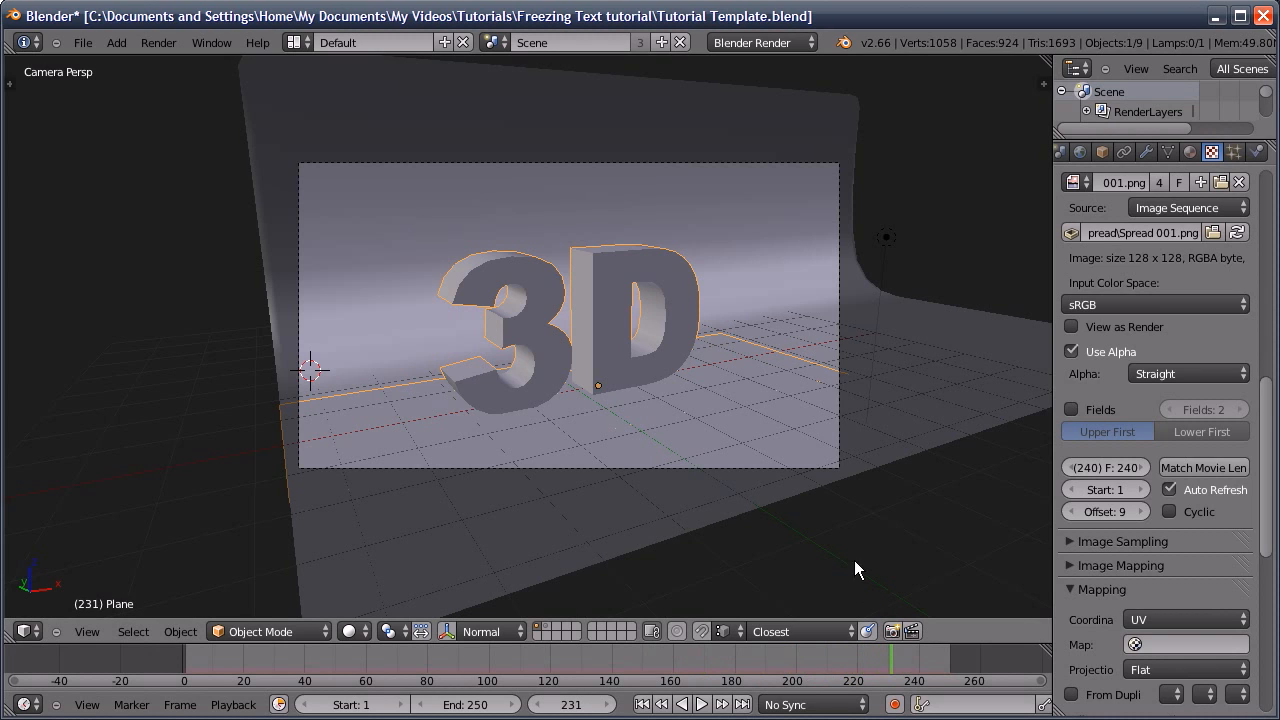